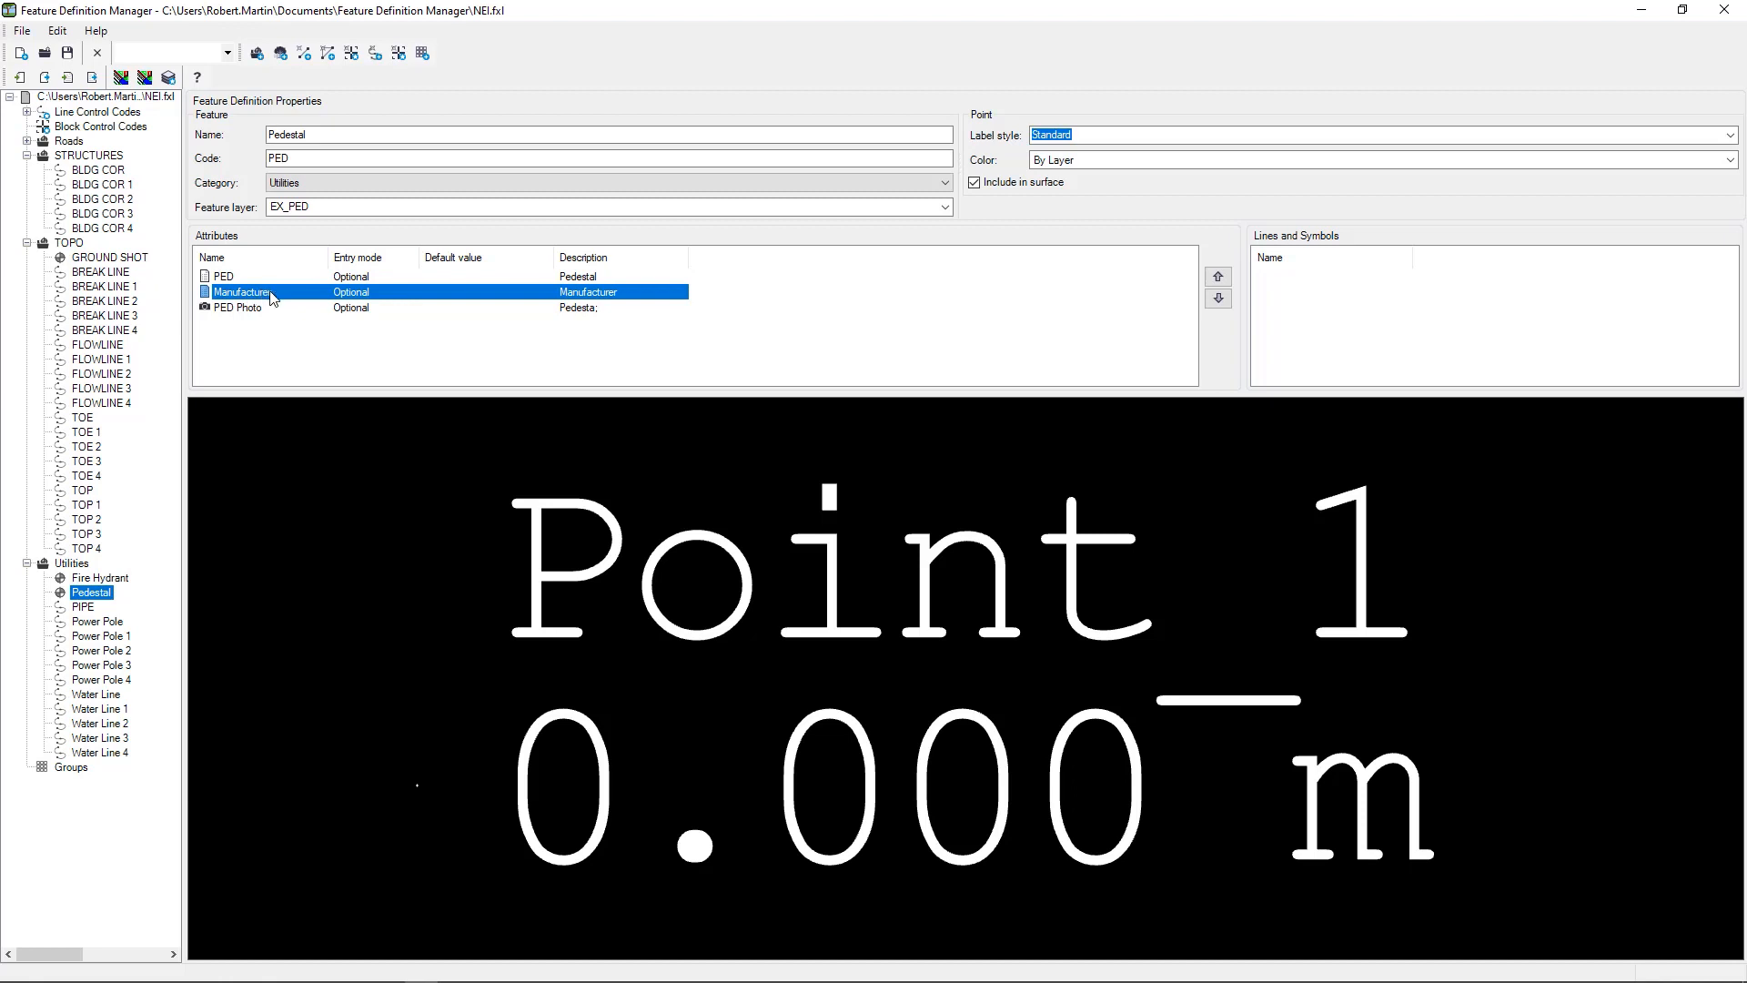
Open the Pedestal feature's Manufacturer attribute to review its list values, and close it without changes
right_click(277, 296)
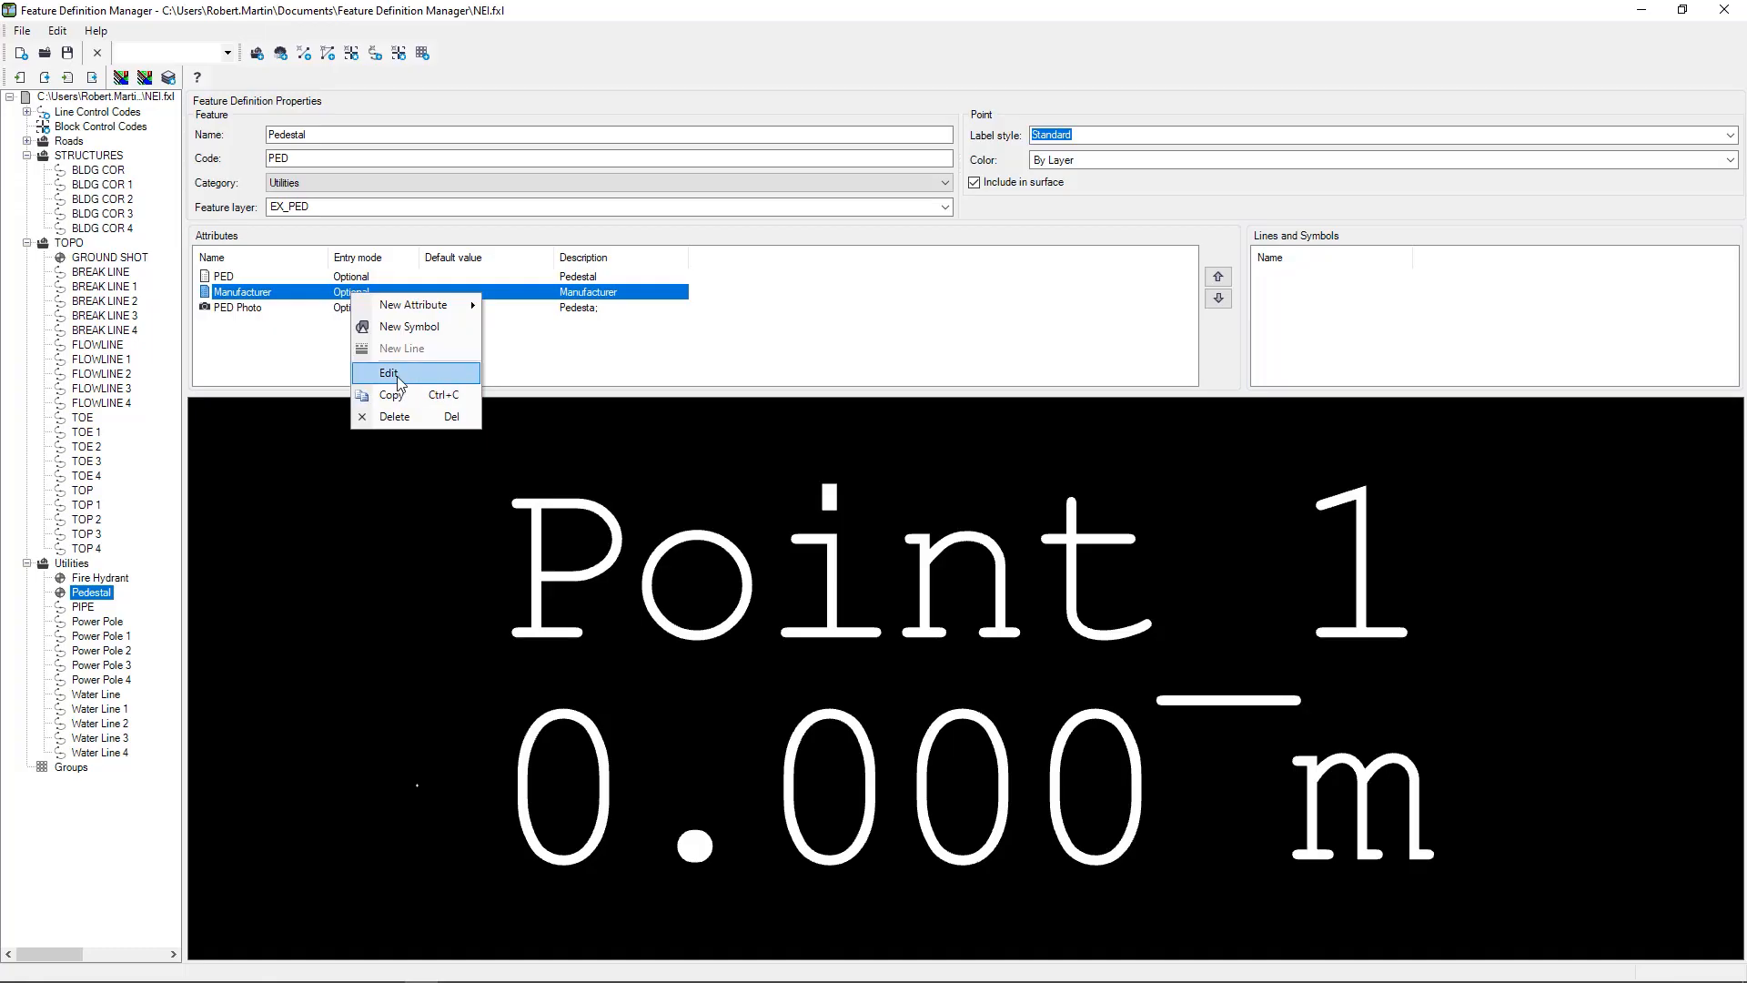
left_click(395, 375)
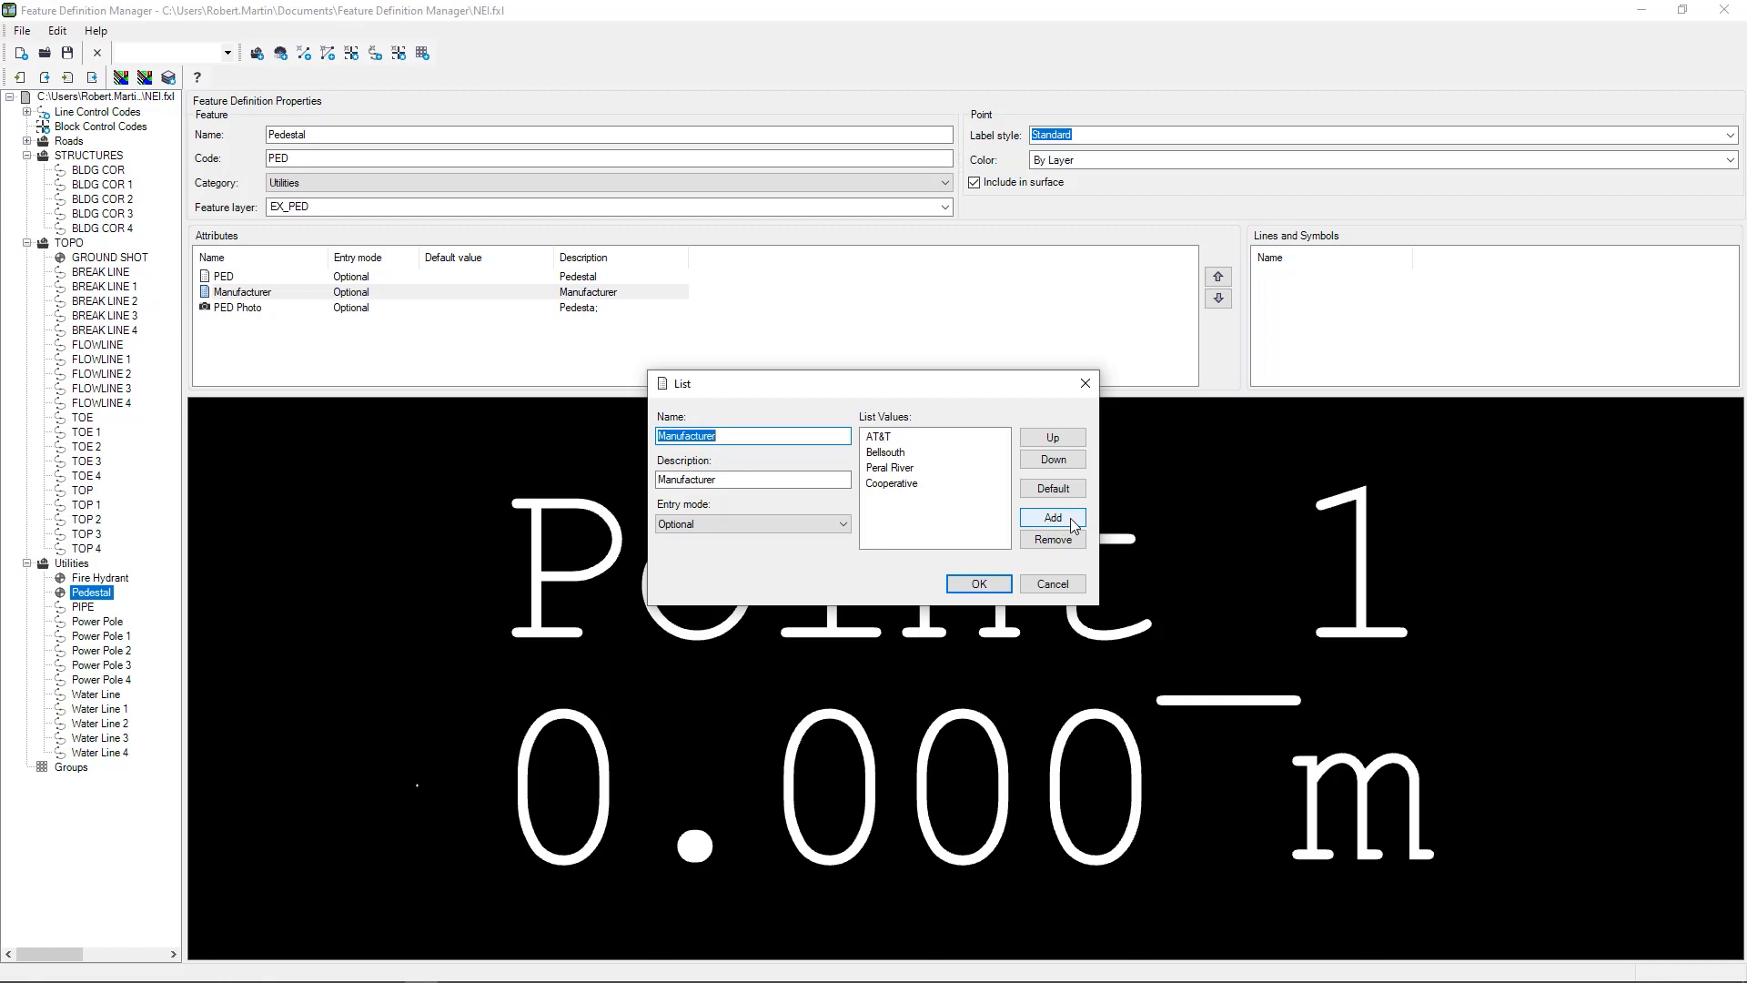
left_click(1052, 583)
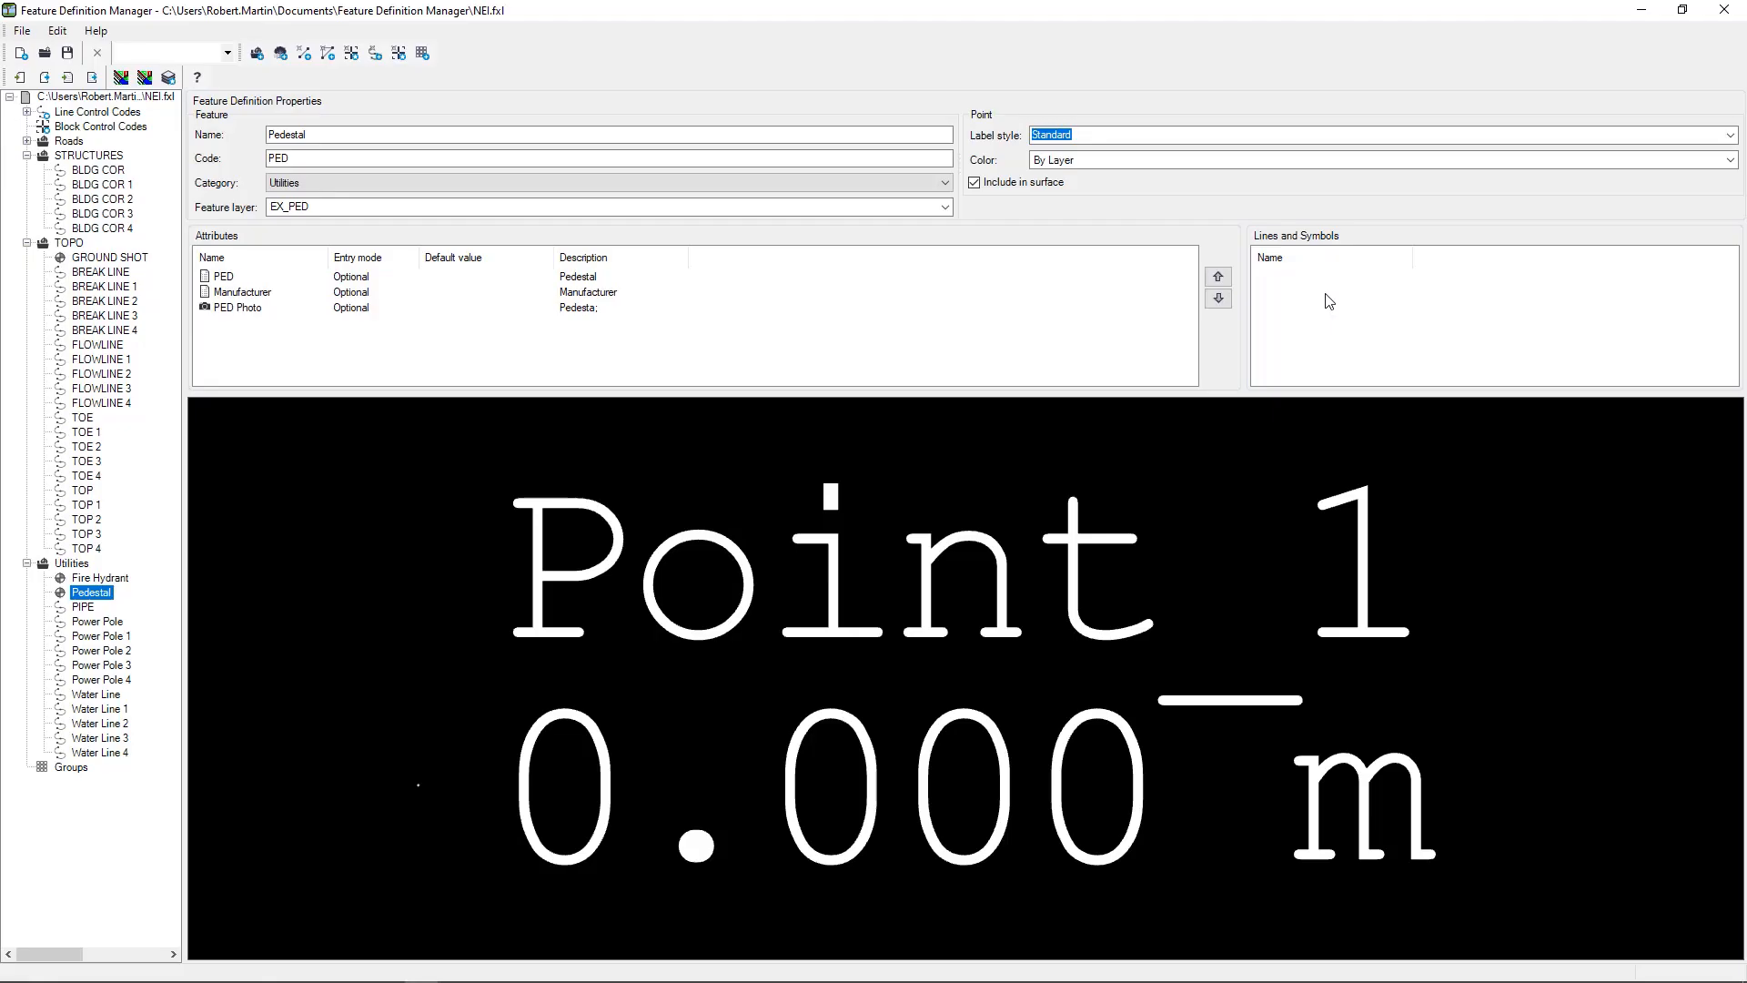
Start a new symbol for the Pedestal feature
right_click(1326, 299)
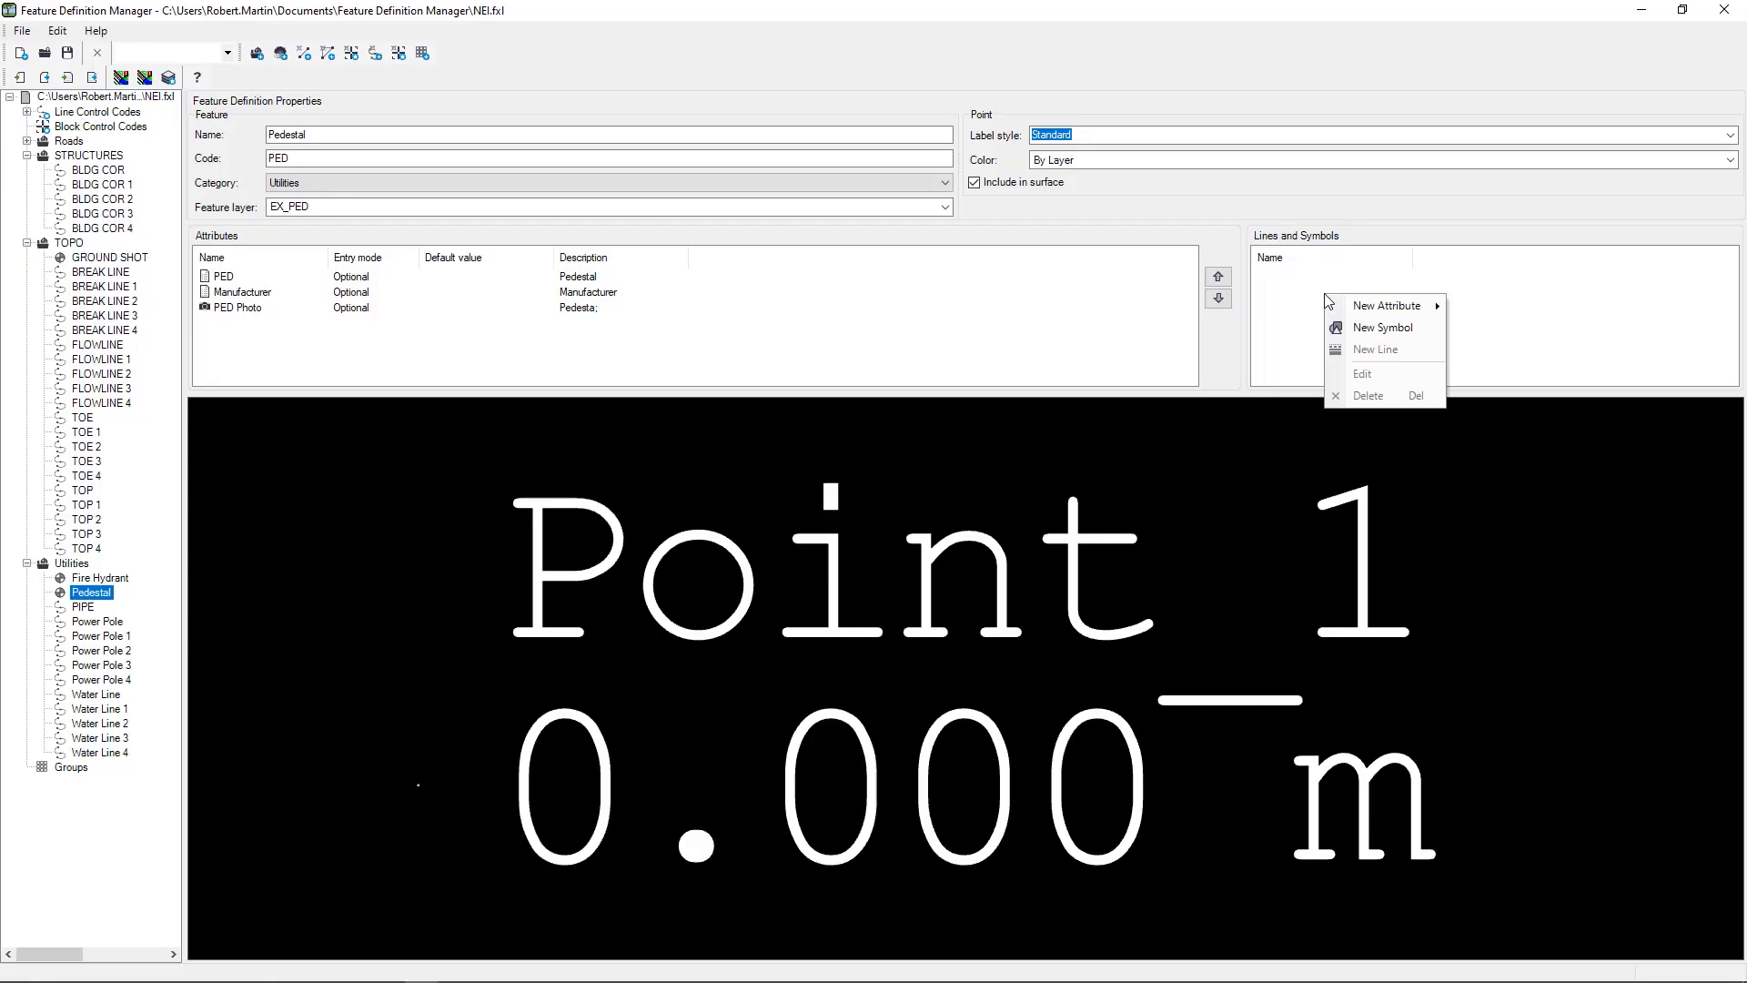
left_click(1383, 329)
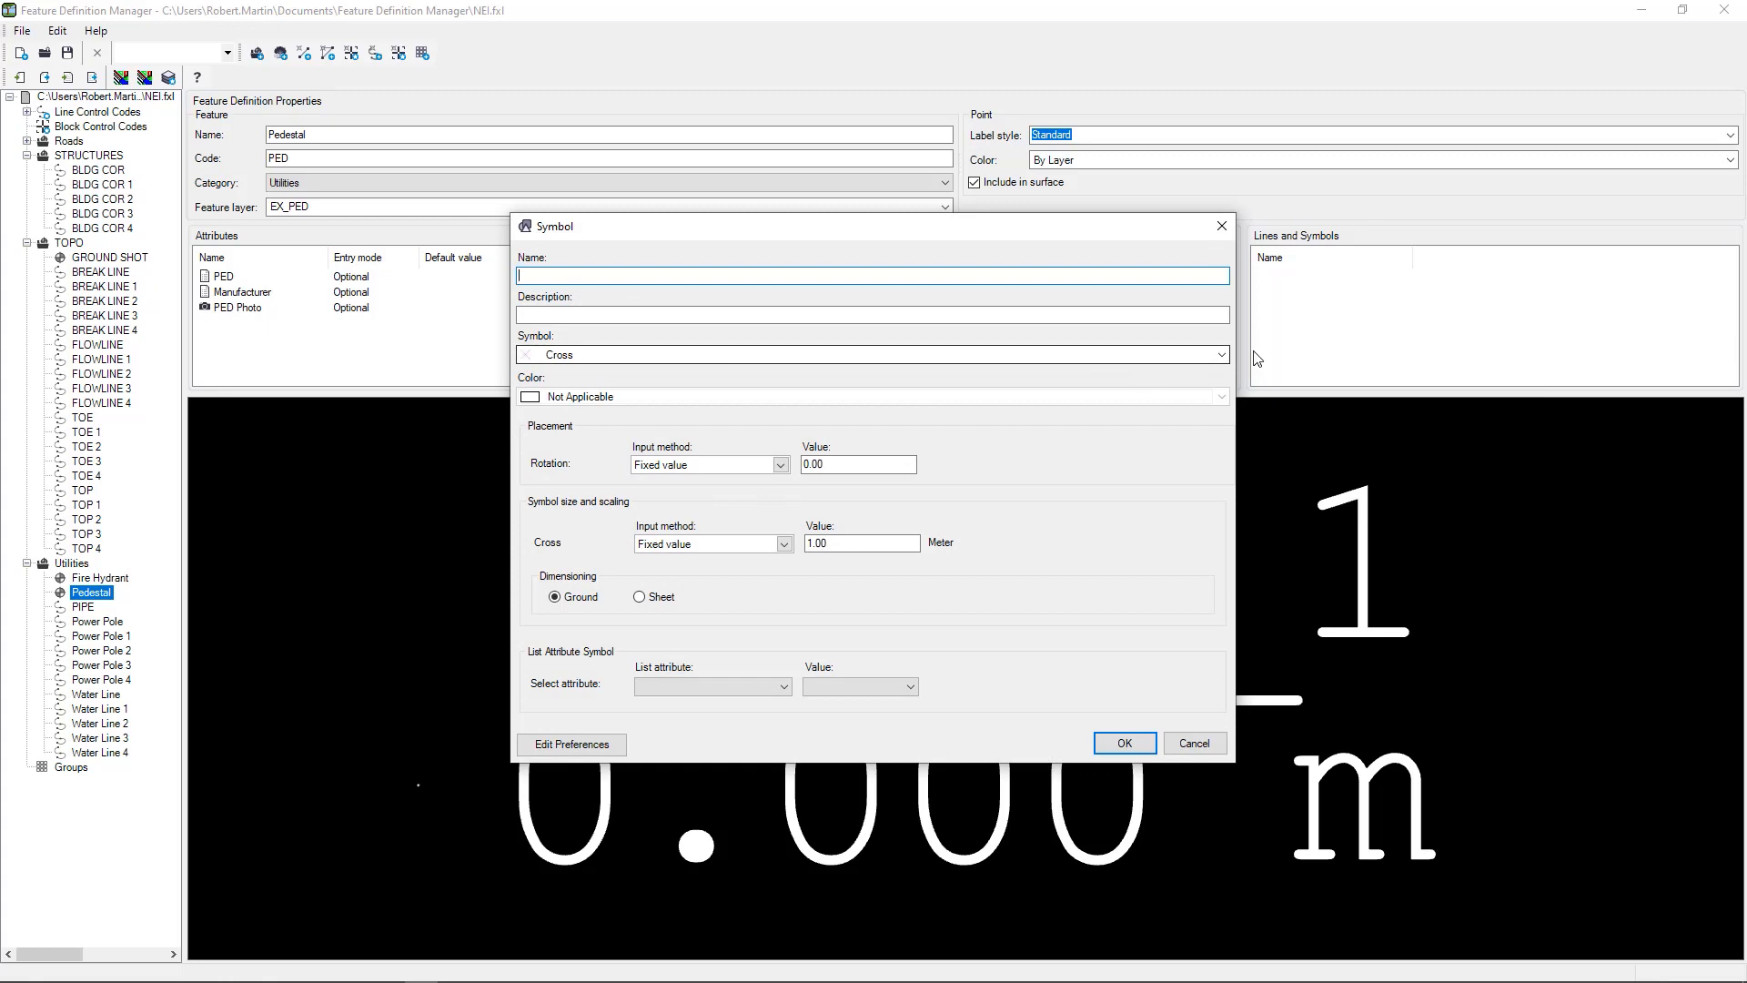
Try to import the Double circle symbol from the source file Symbols.sym for the new Pedestal symbol
left_click(1222, 355)
left_click(1222, 356)
left_click(1222, 357)
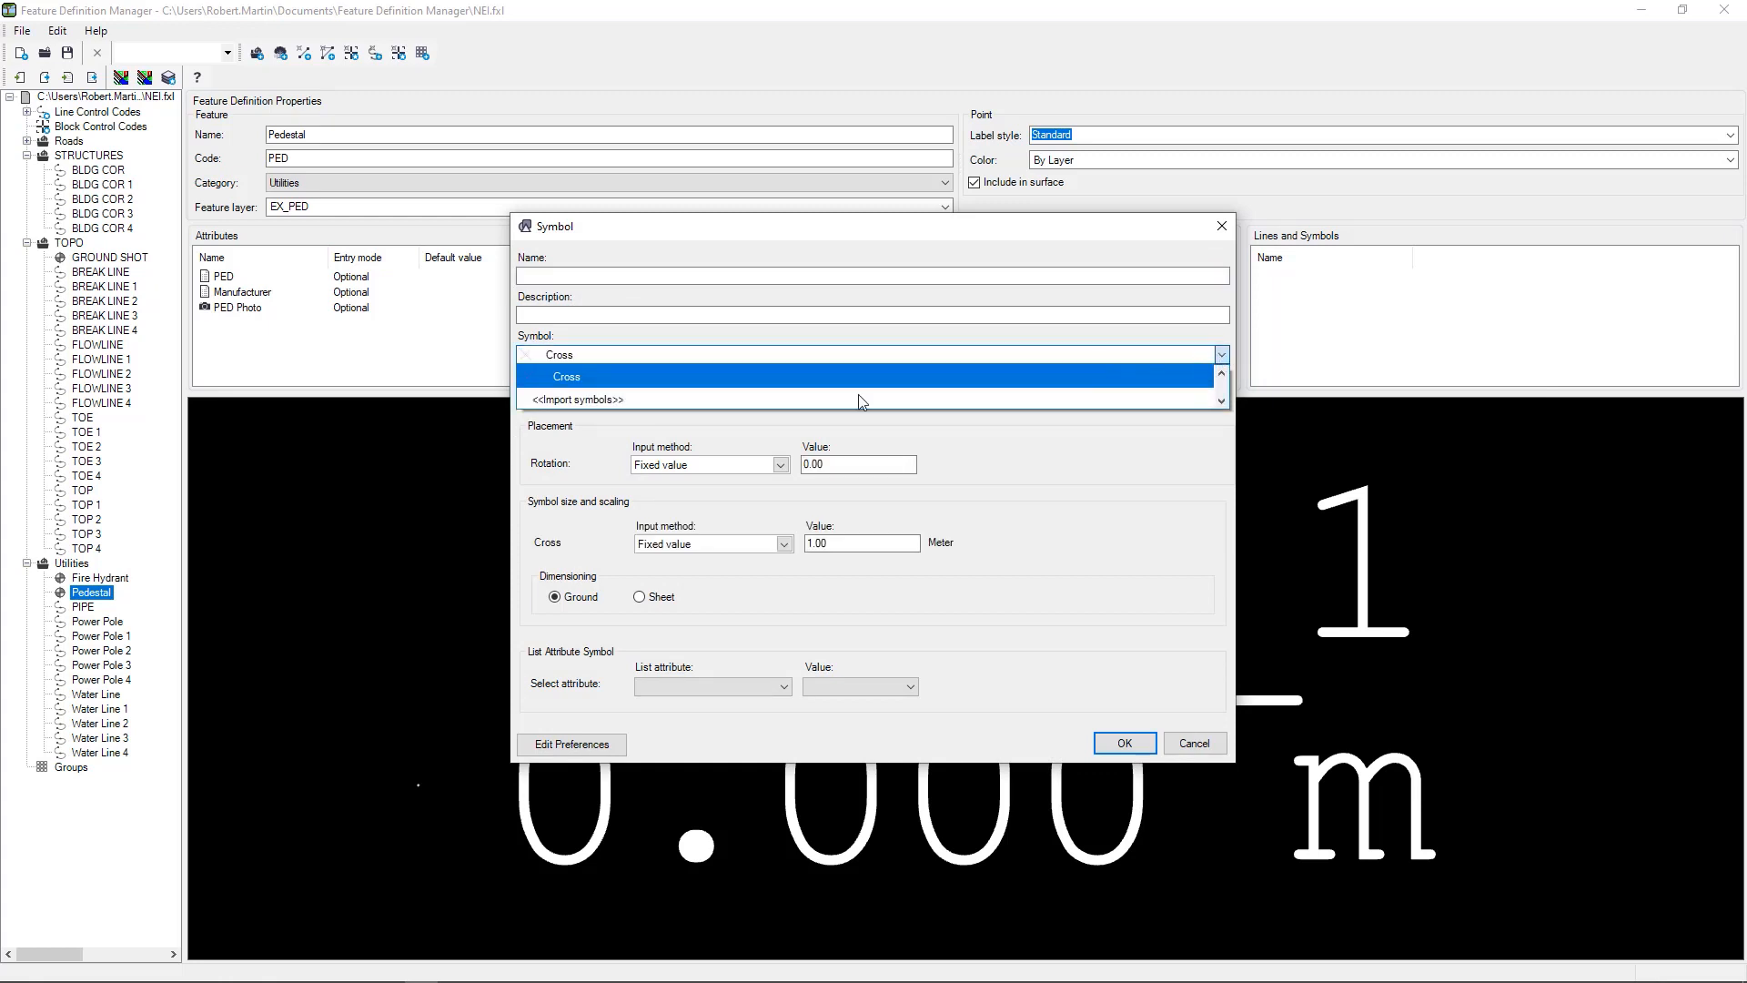
left_click(857, 400)
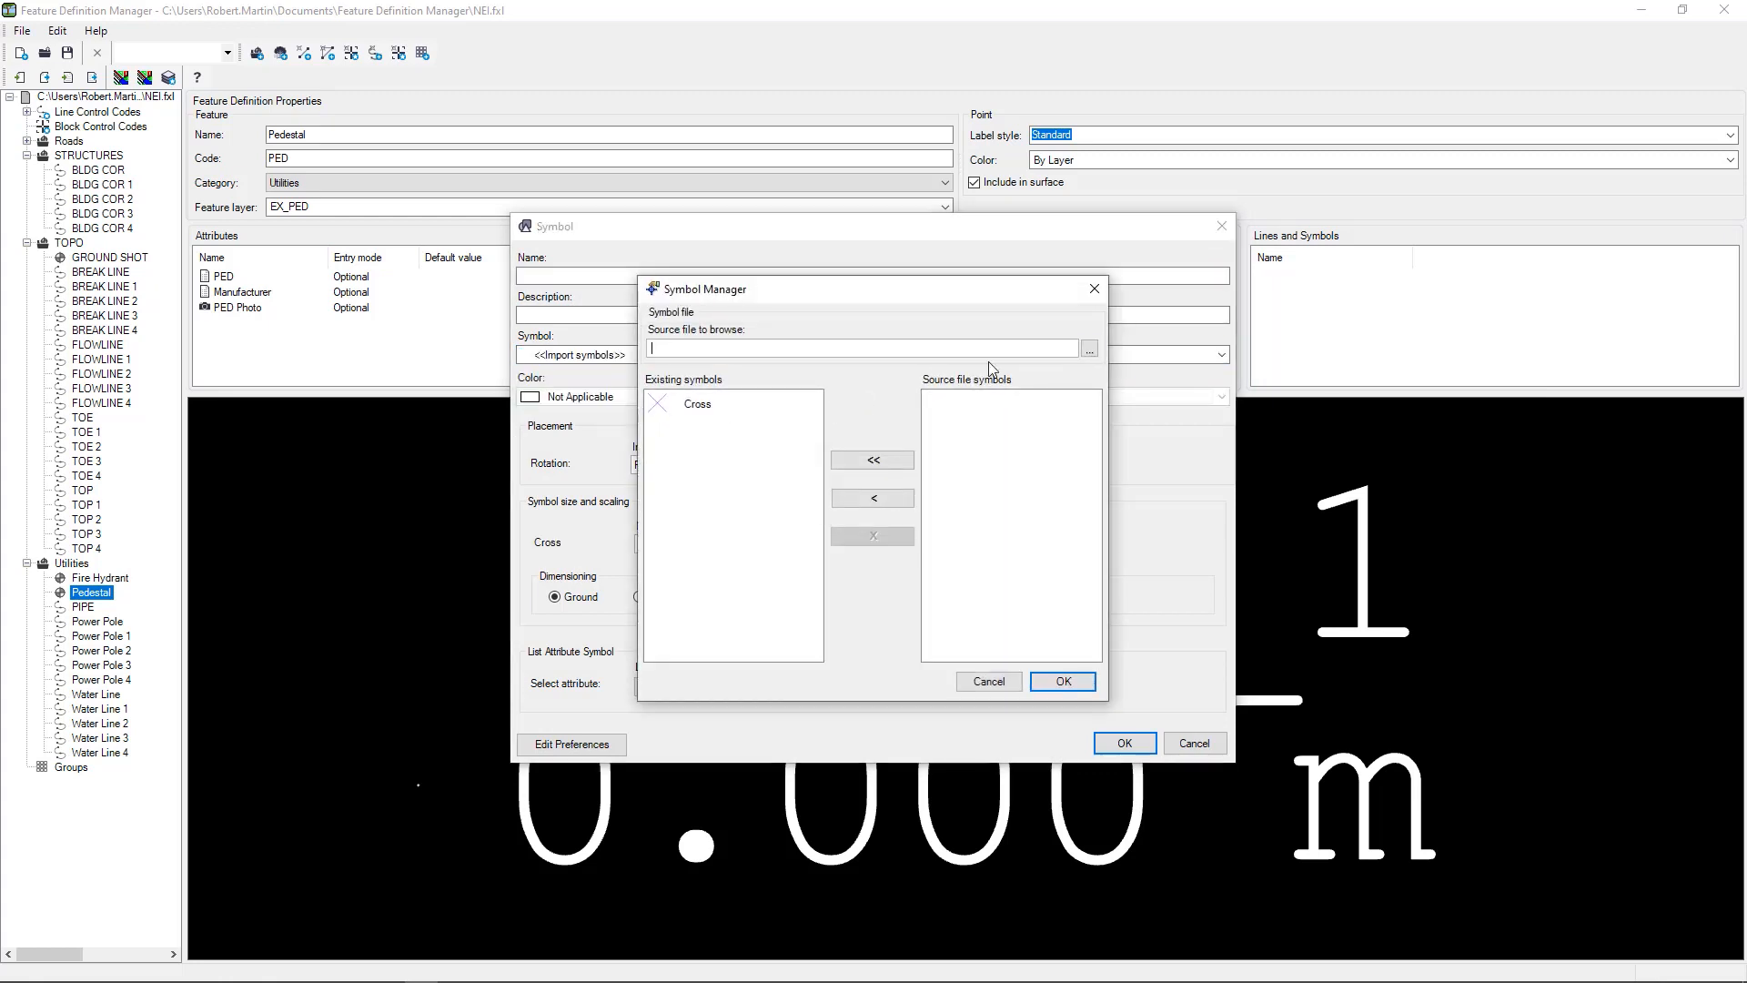
left_click(1090, 349)
left_click(856, 431)
left_click(1356, 765)
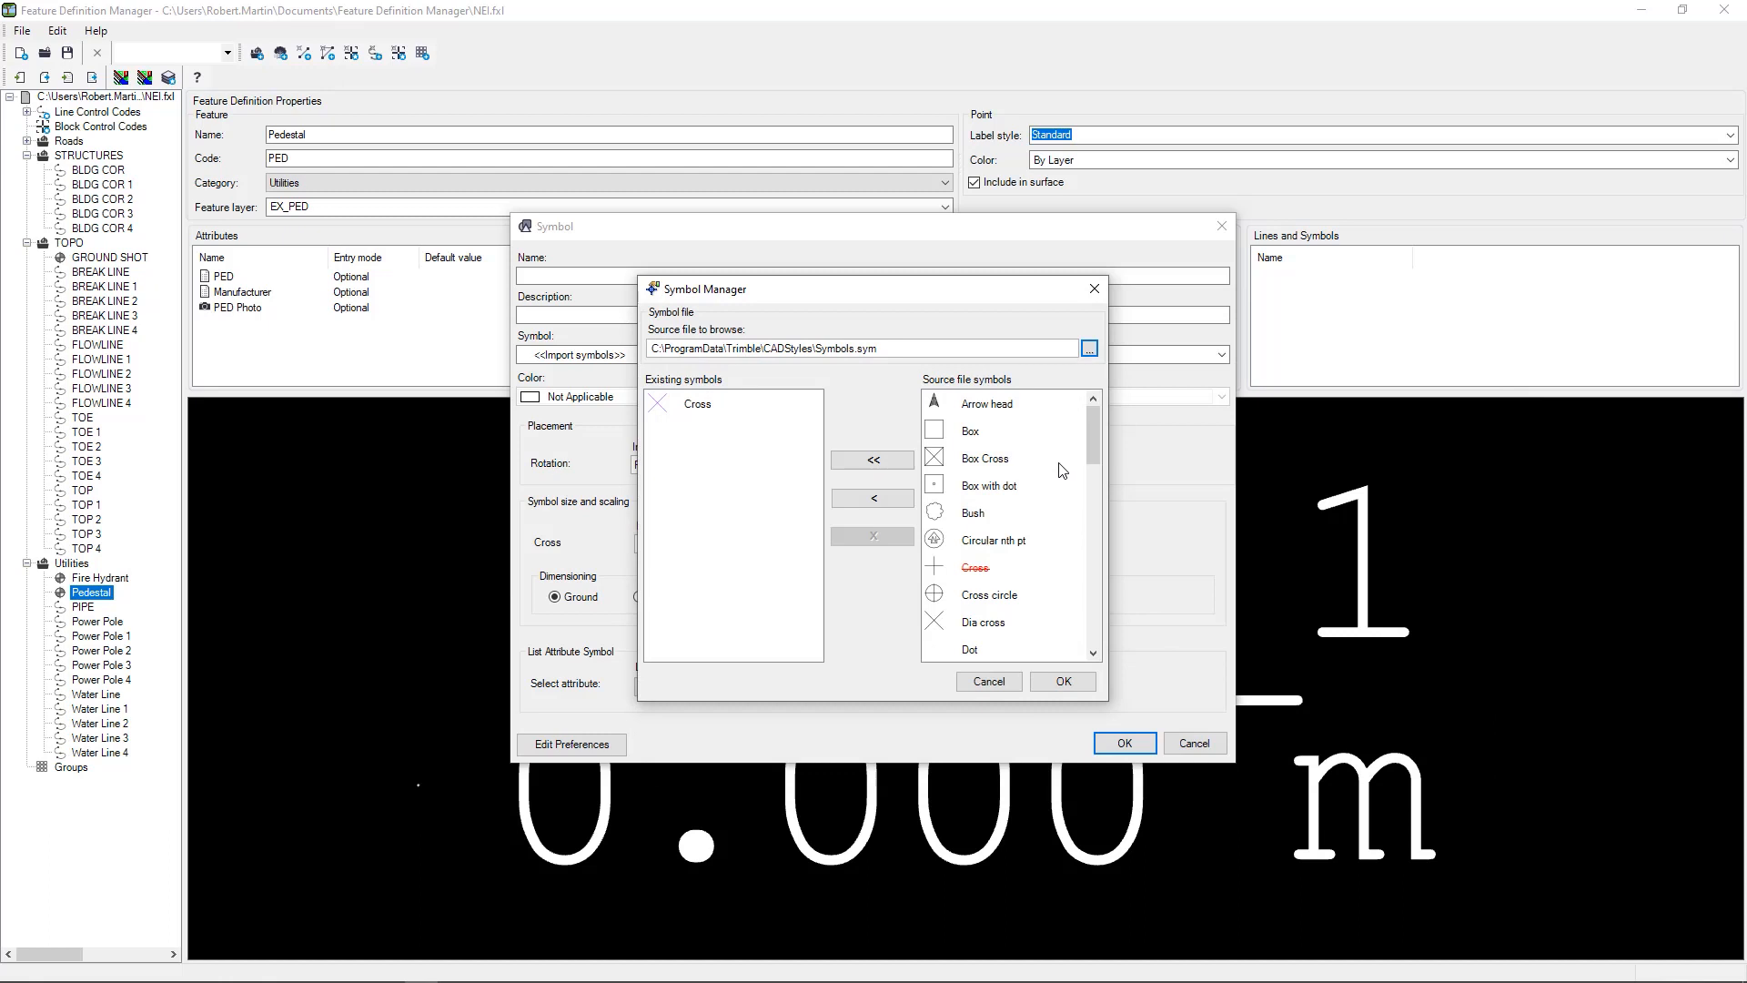
left_click_drag(1095, 433, 1092, 489)
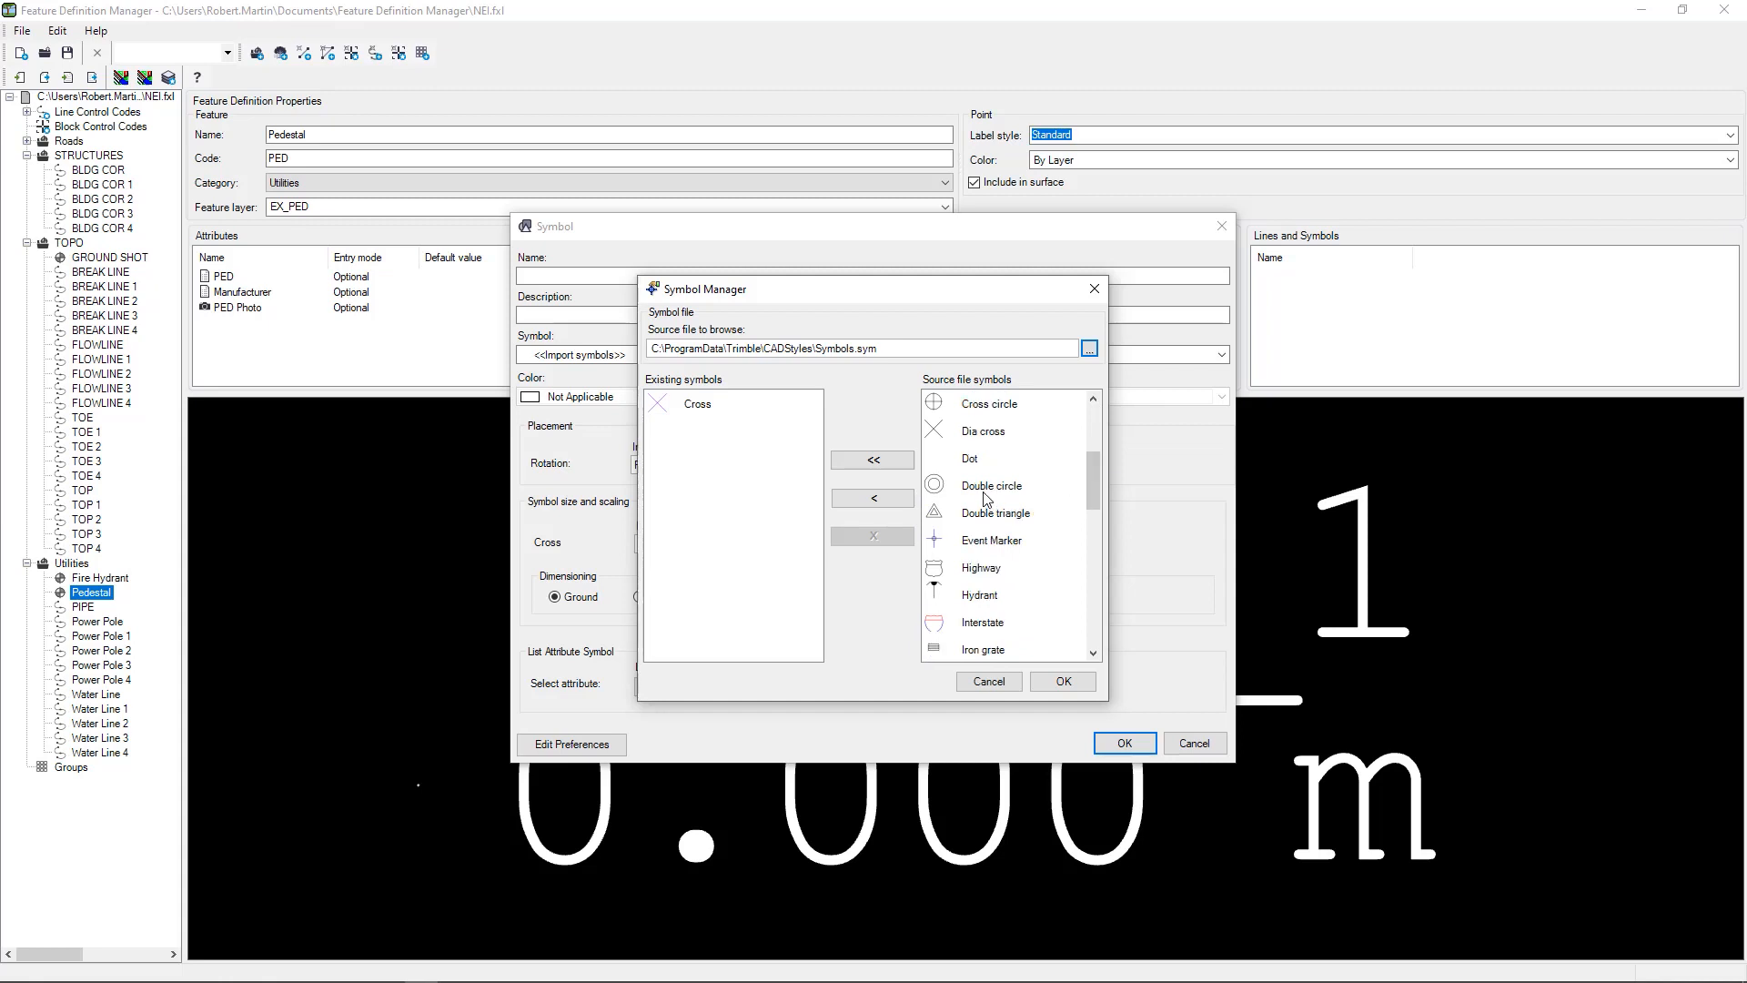
left_click(986, 491)
left_click(1059, 681)
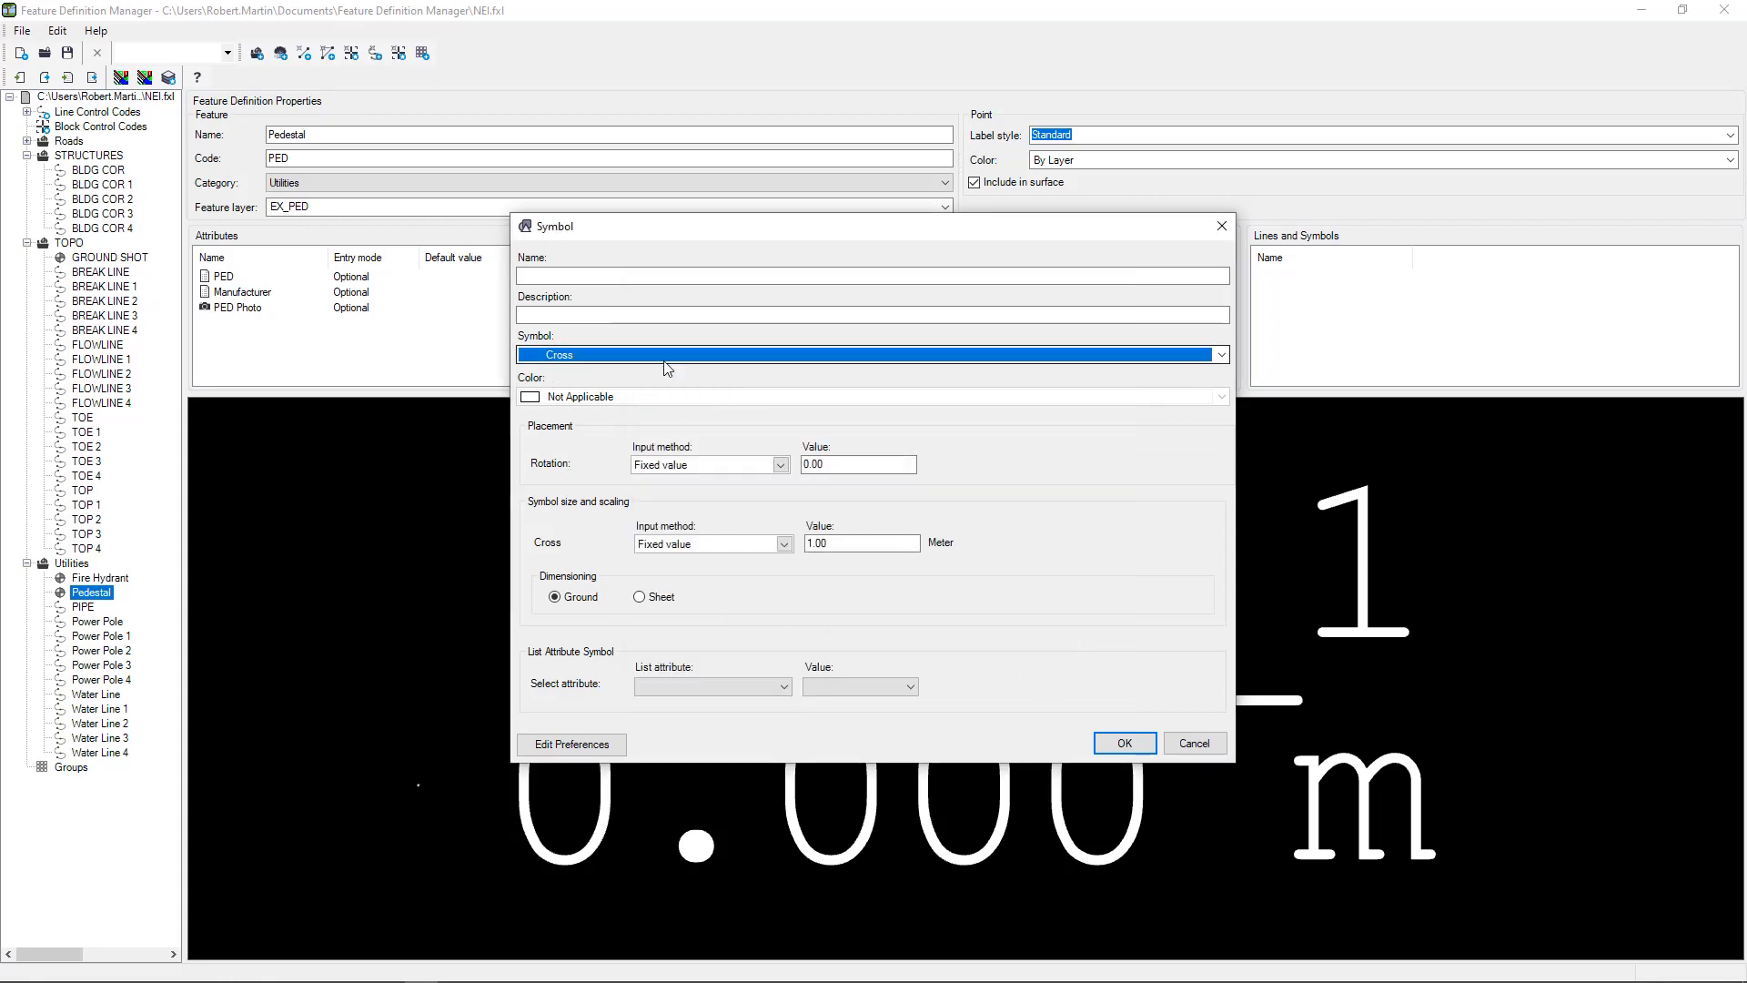
Import all symbols from Symbols.sym into the existing symbols and choose Double circle as the symbol
left_click(1221, 357)
left_click(598, 399)
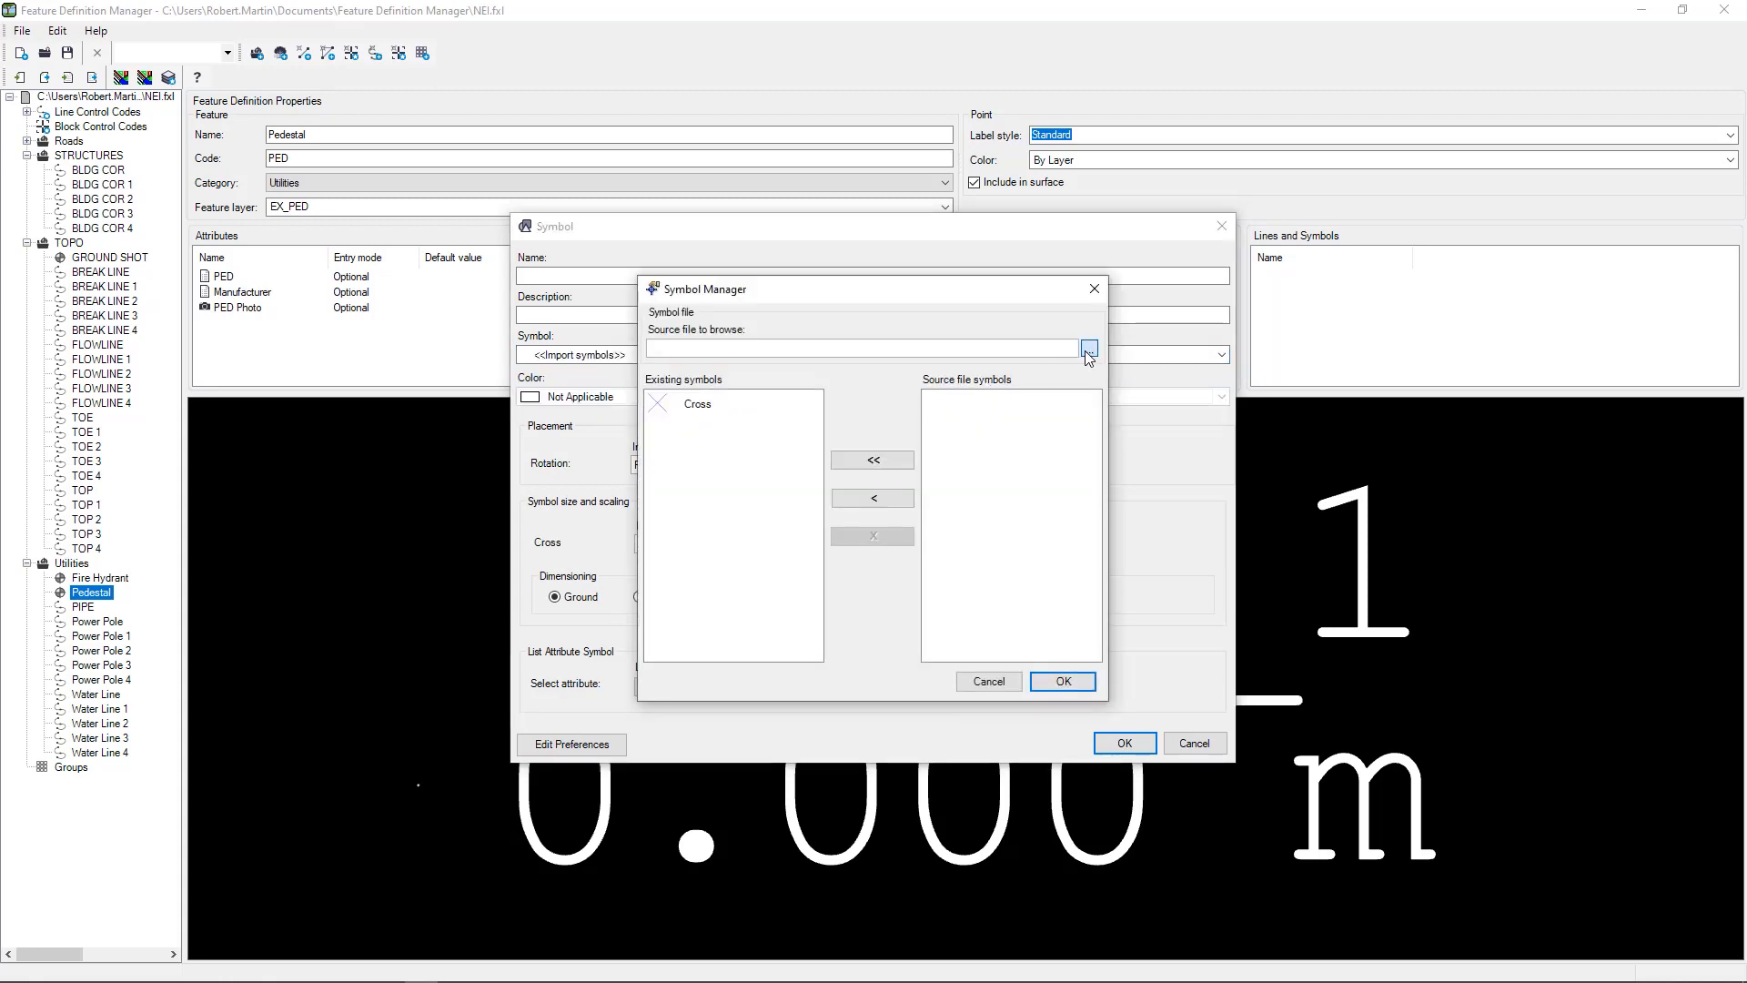
left_click(1089, 350)
left_click(883, 432)
left_click(1356, 763)
left_click(836, 461)
left_click_drag(812, 438, 811, 475)
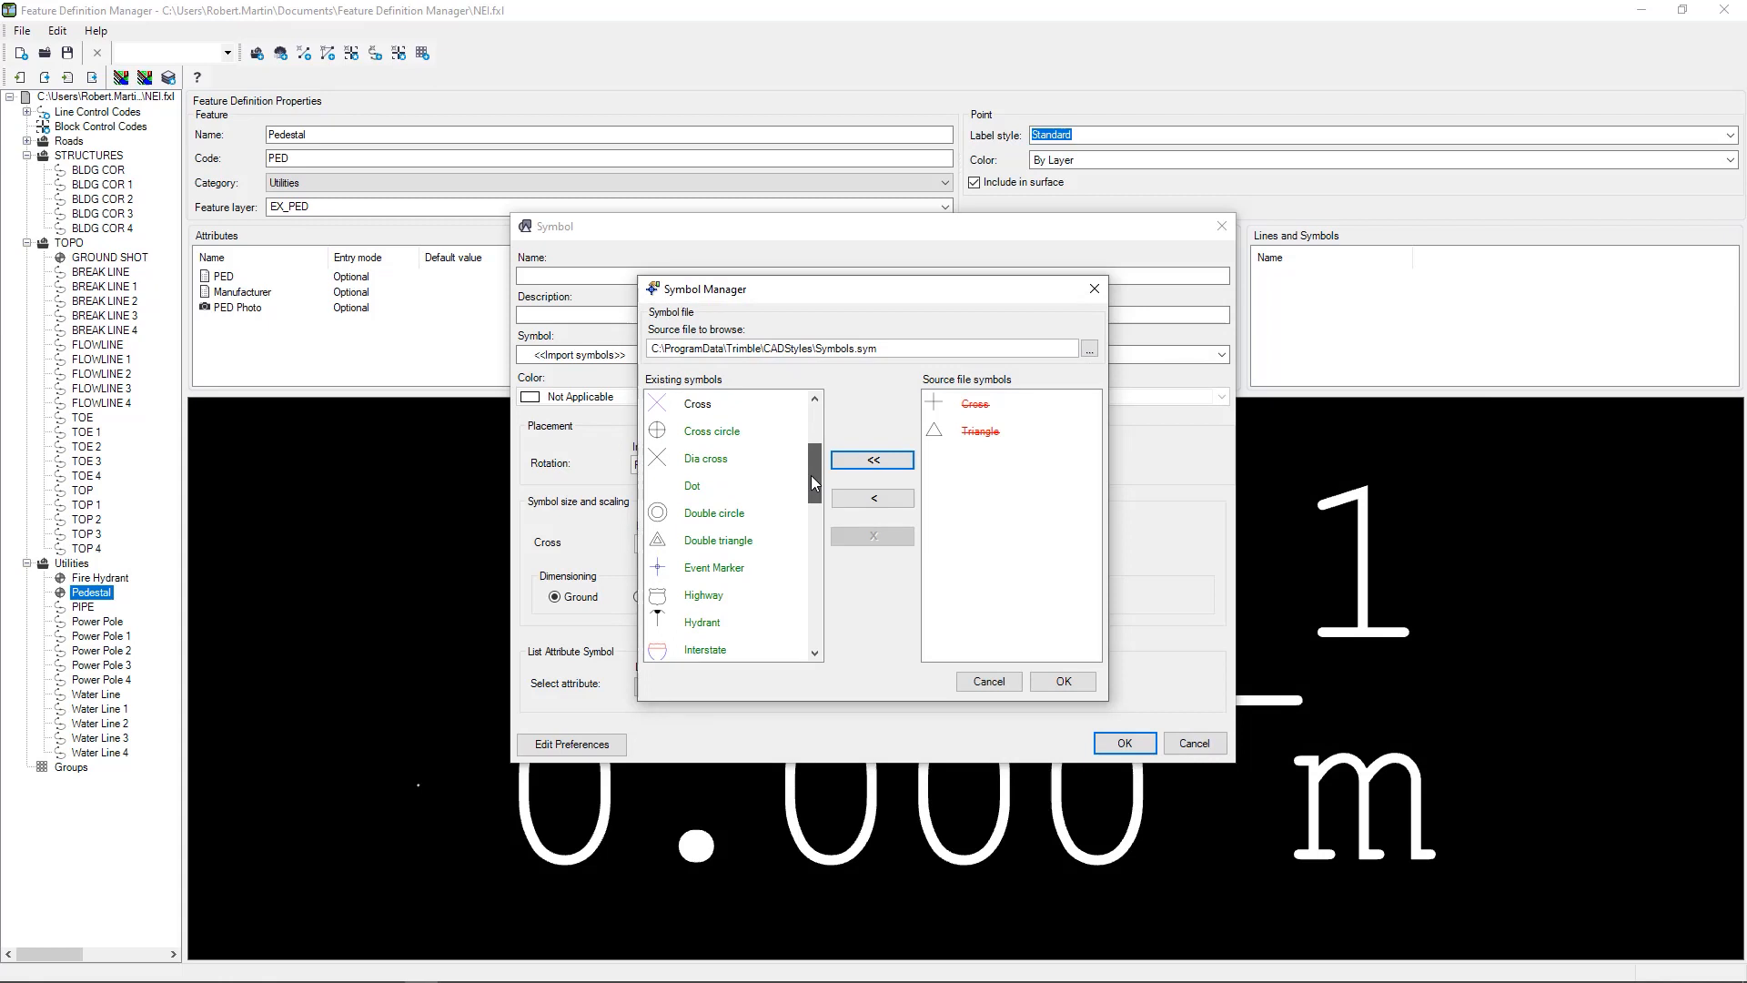
left_click(730, 517)
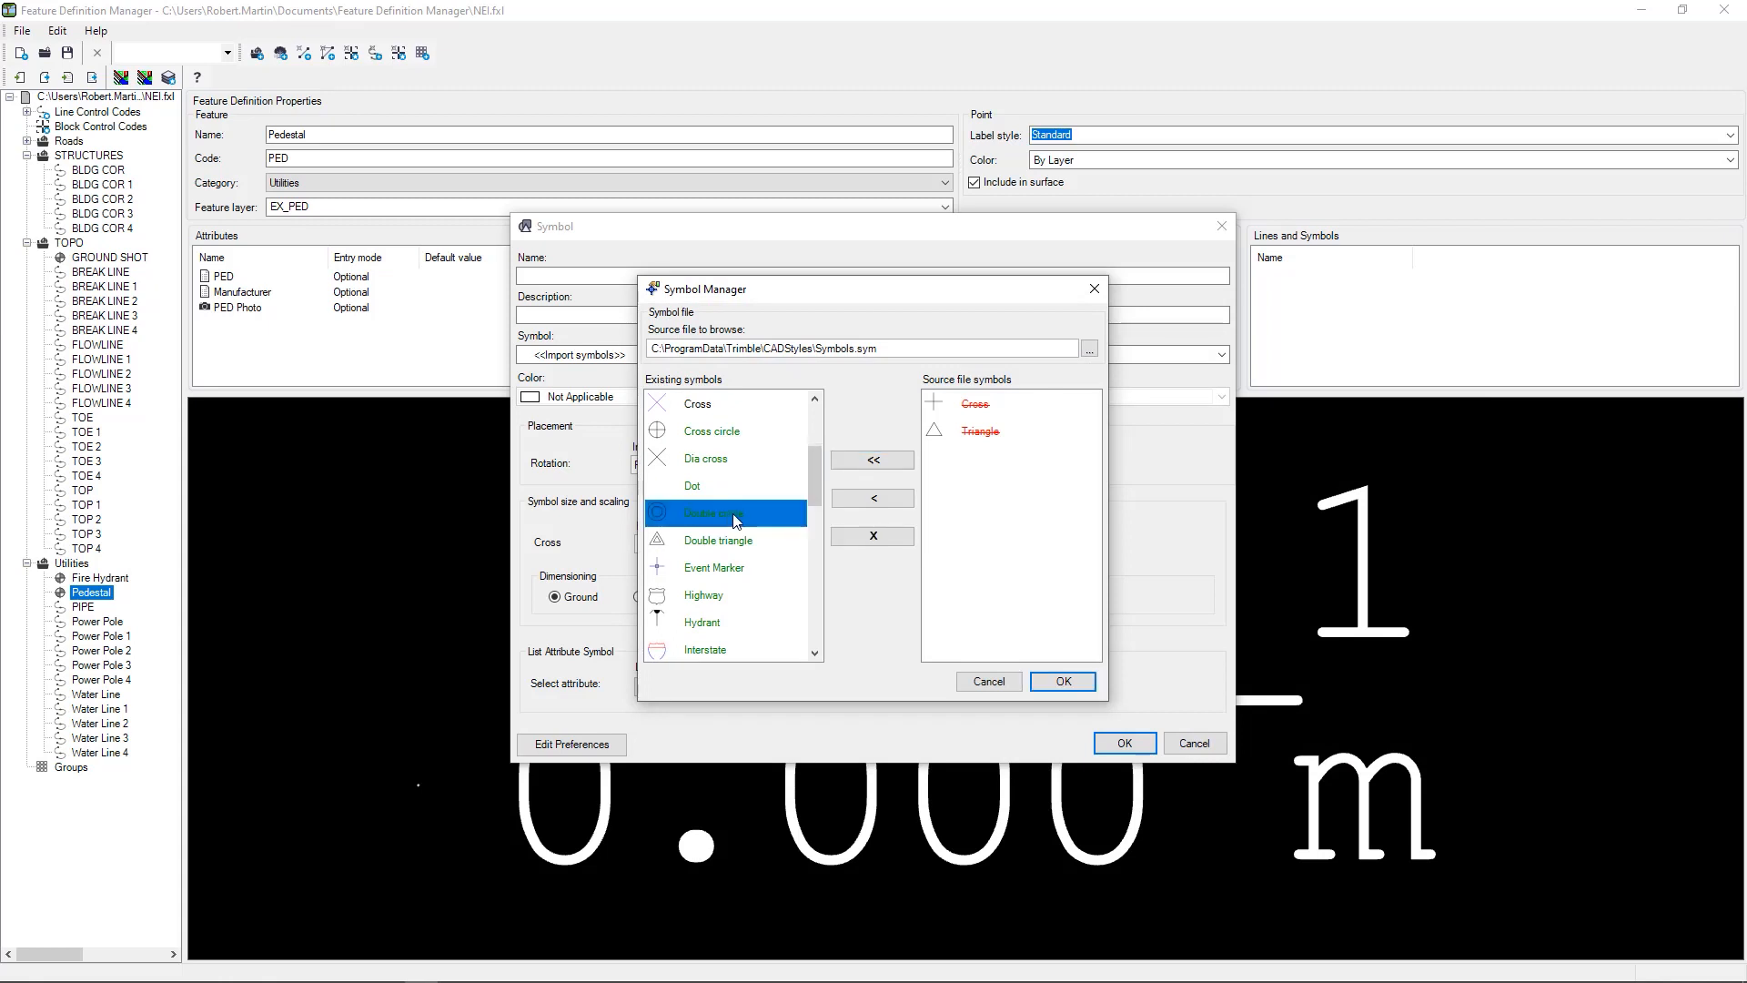
left_click(1063, 681)
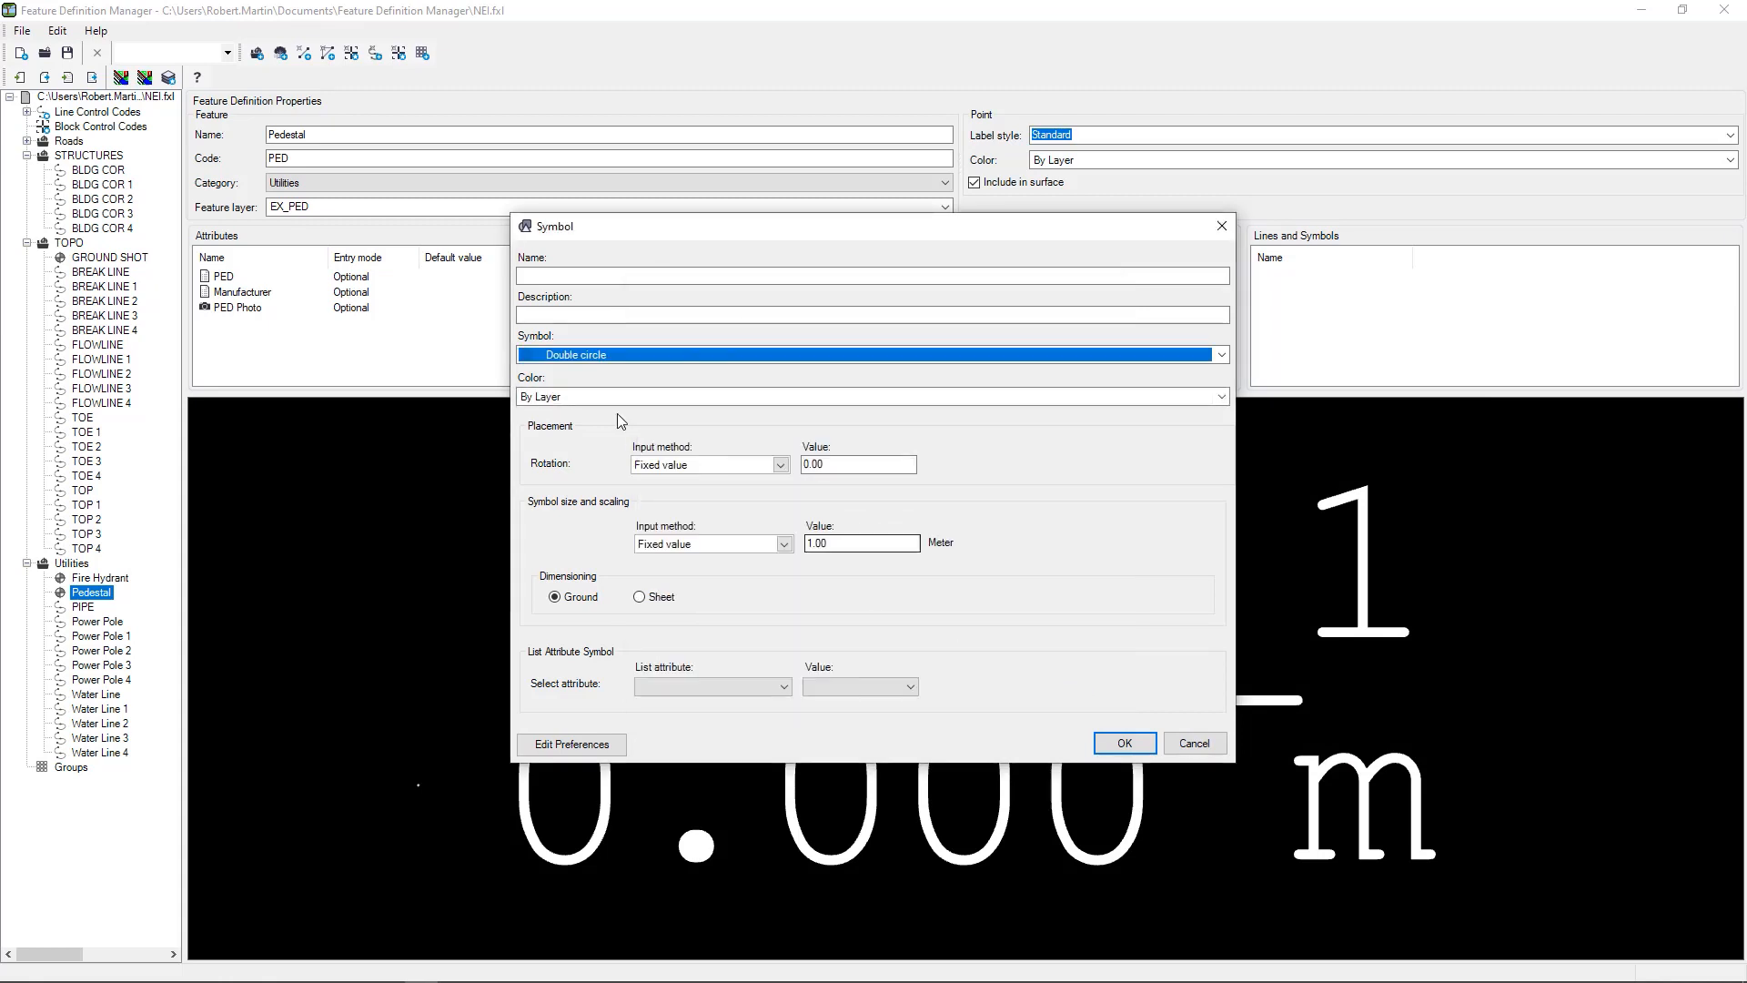
Enter "Ped" as both the name and description of the new Pedestal symbol and accept it
left_click(557, 276)
type("Ped")
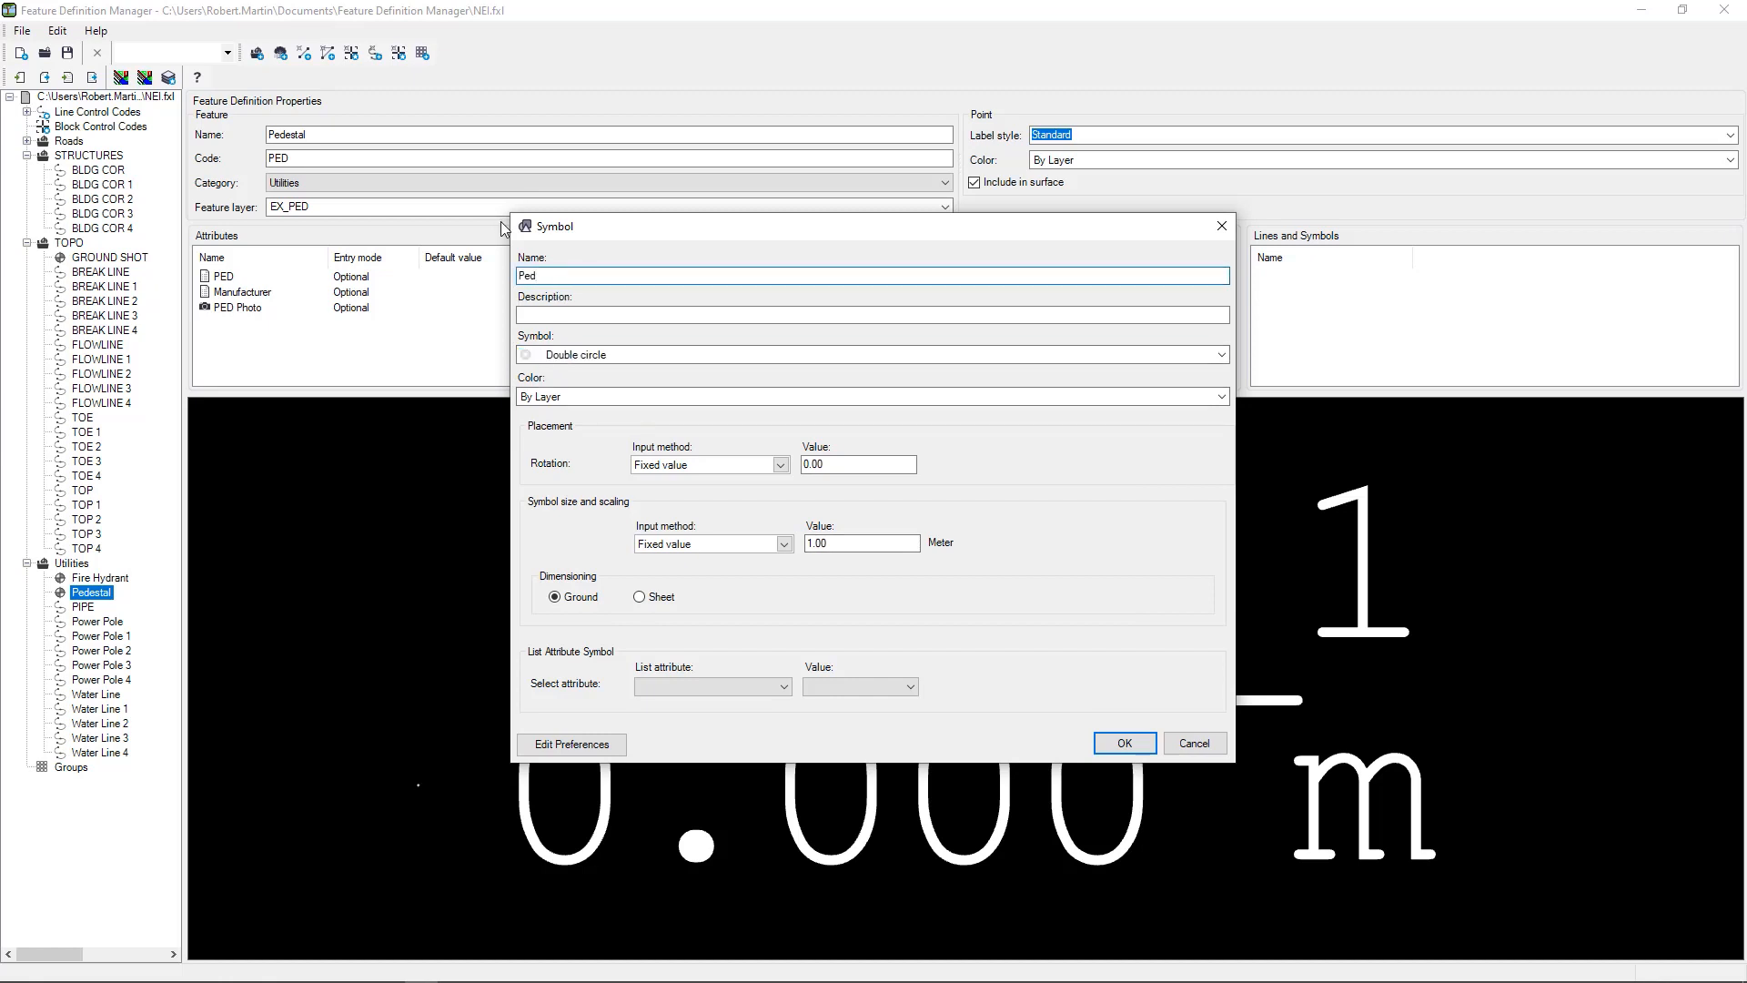
left_click(561, 314)
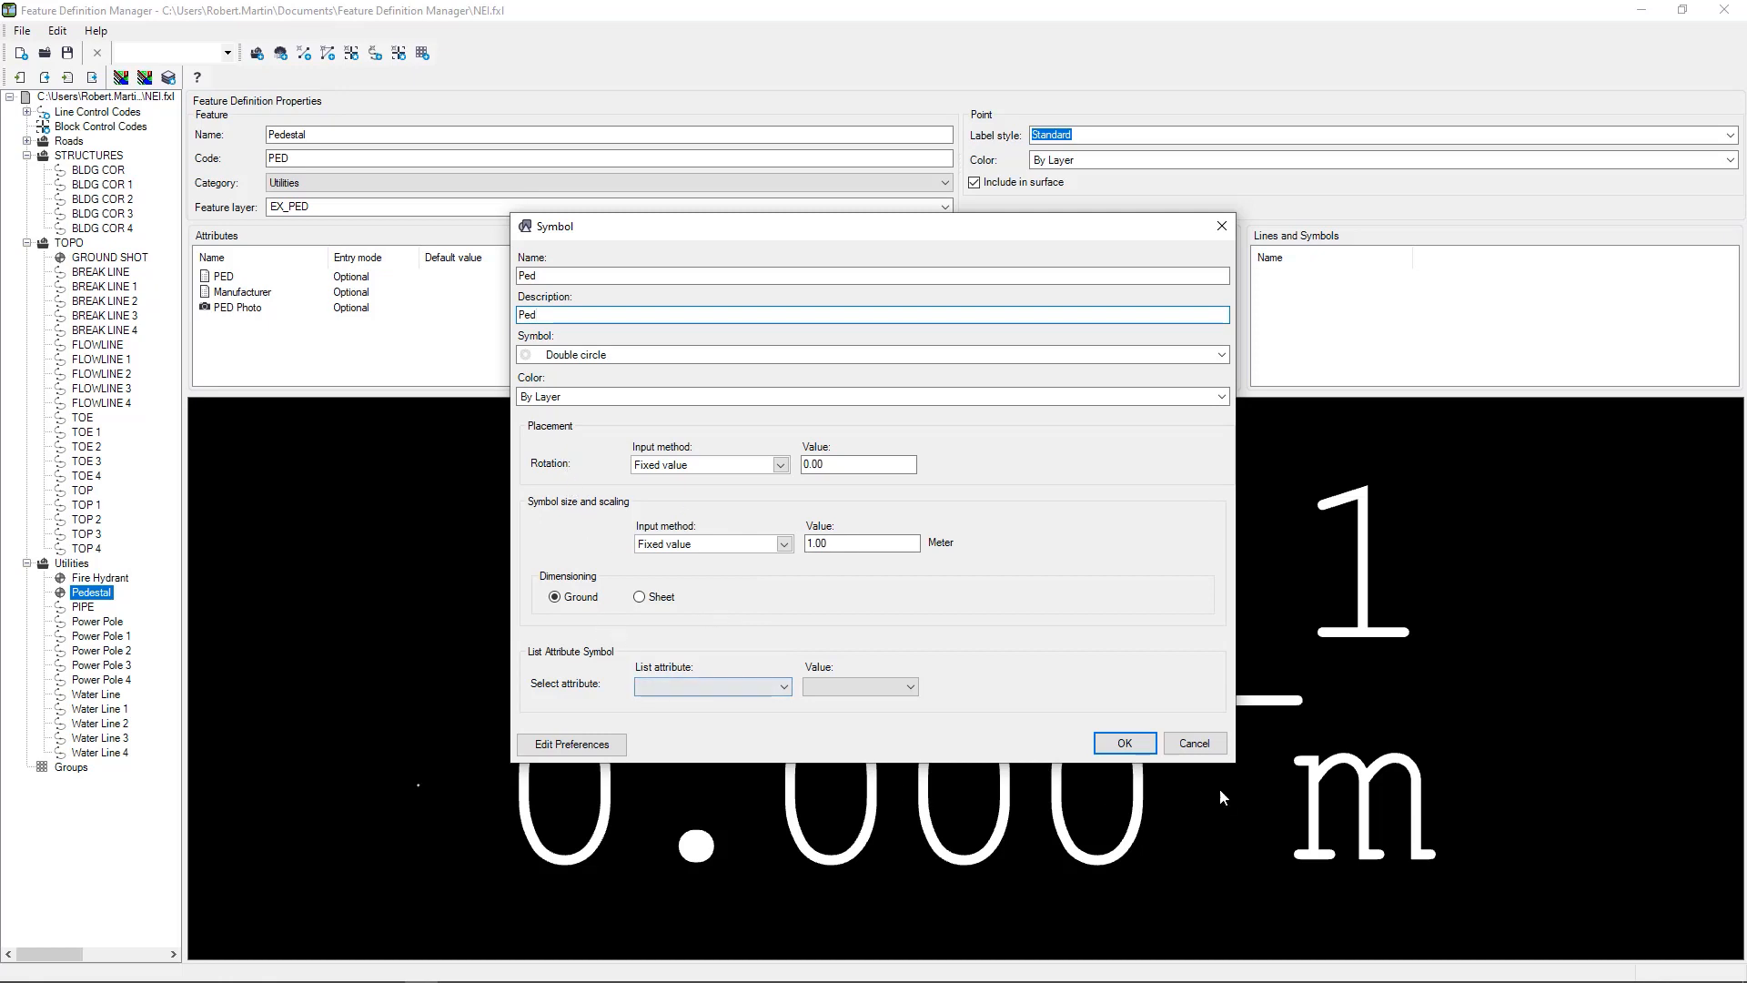
left_click(1143, 749)
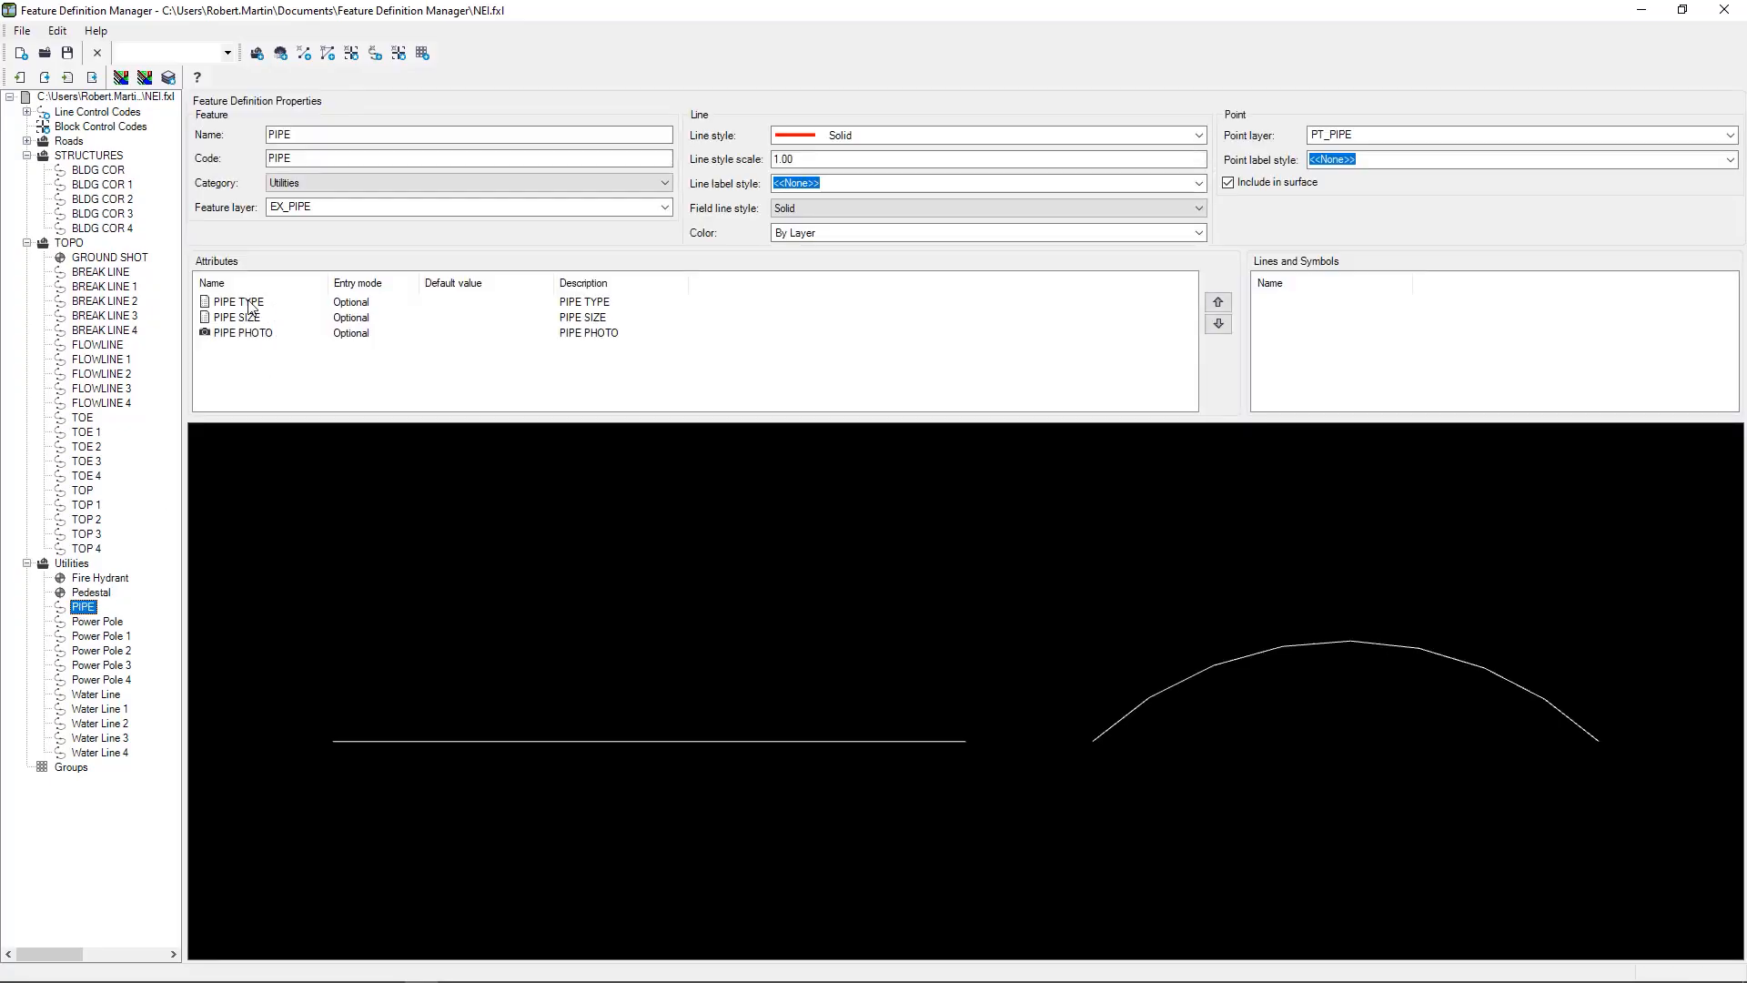
Review the list values of the PIPE feature's PIPE TYPE attribute and close it without changes
left_click(248, 306)
right_click(249, 306)
left_click(303, 392)
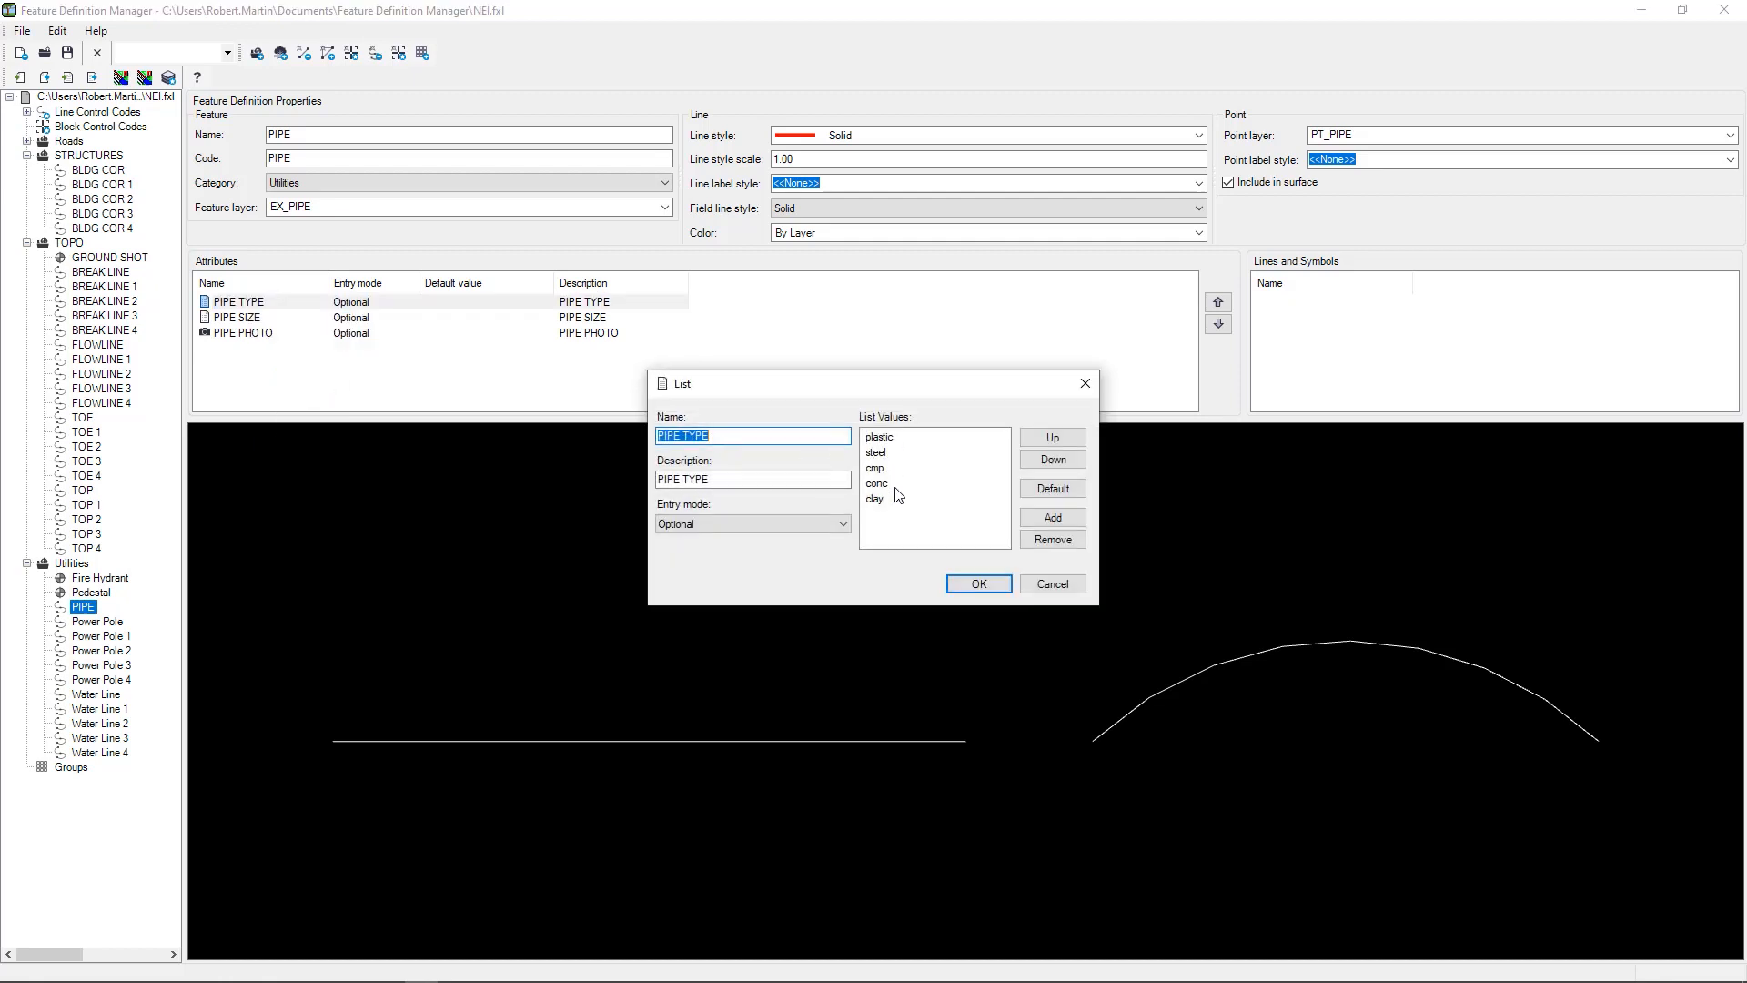
left_click(1083, 391)
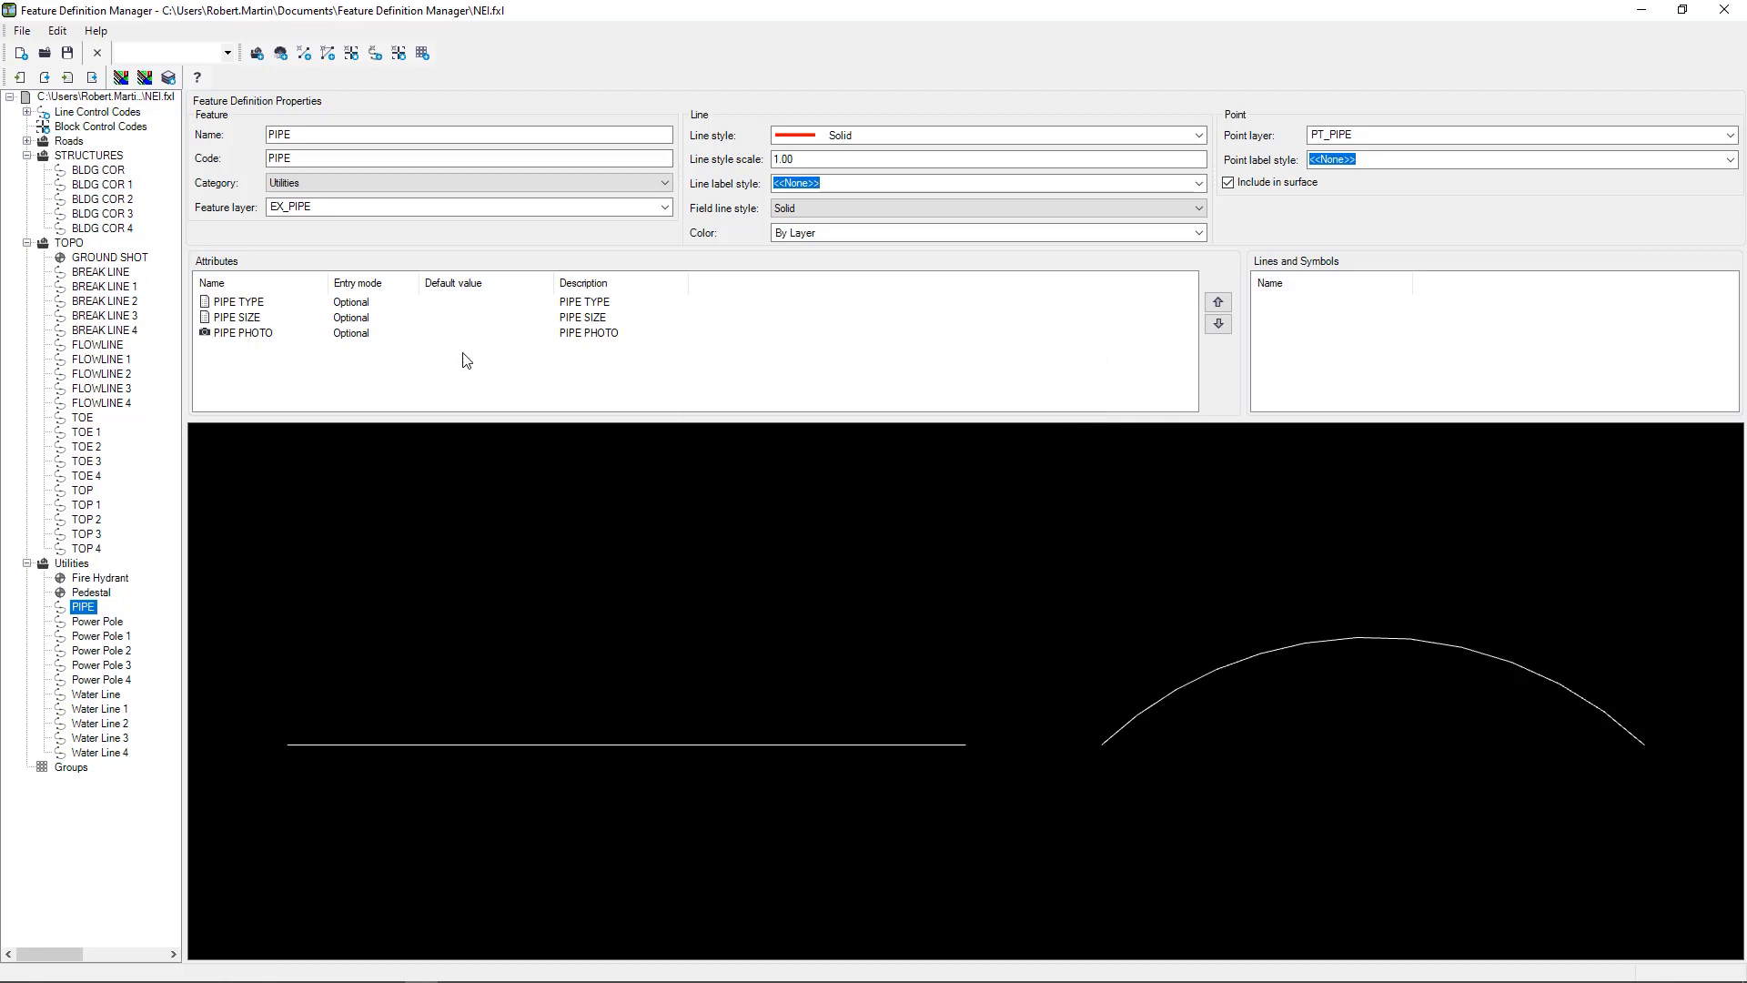
Open the PIPE feature's PIPE SIZE attribute and review its full list of size values
left_click(250, 324)
right_click(250, 326)
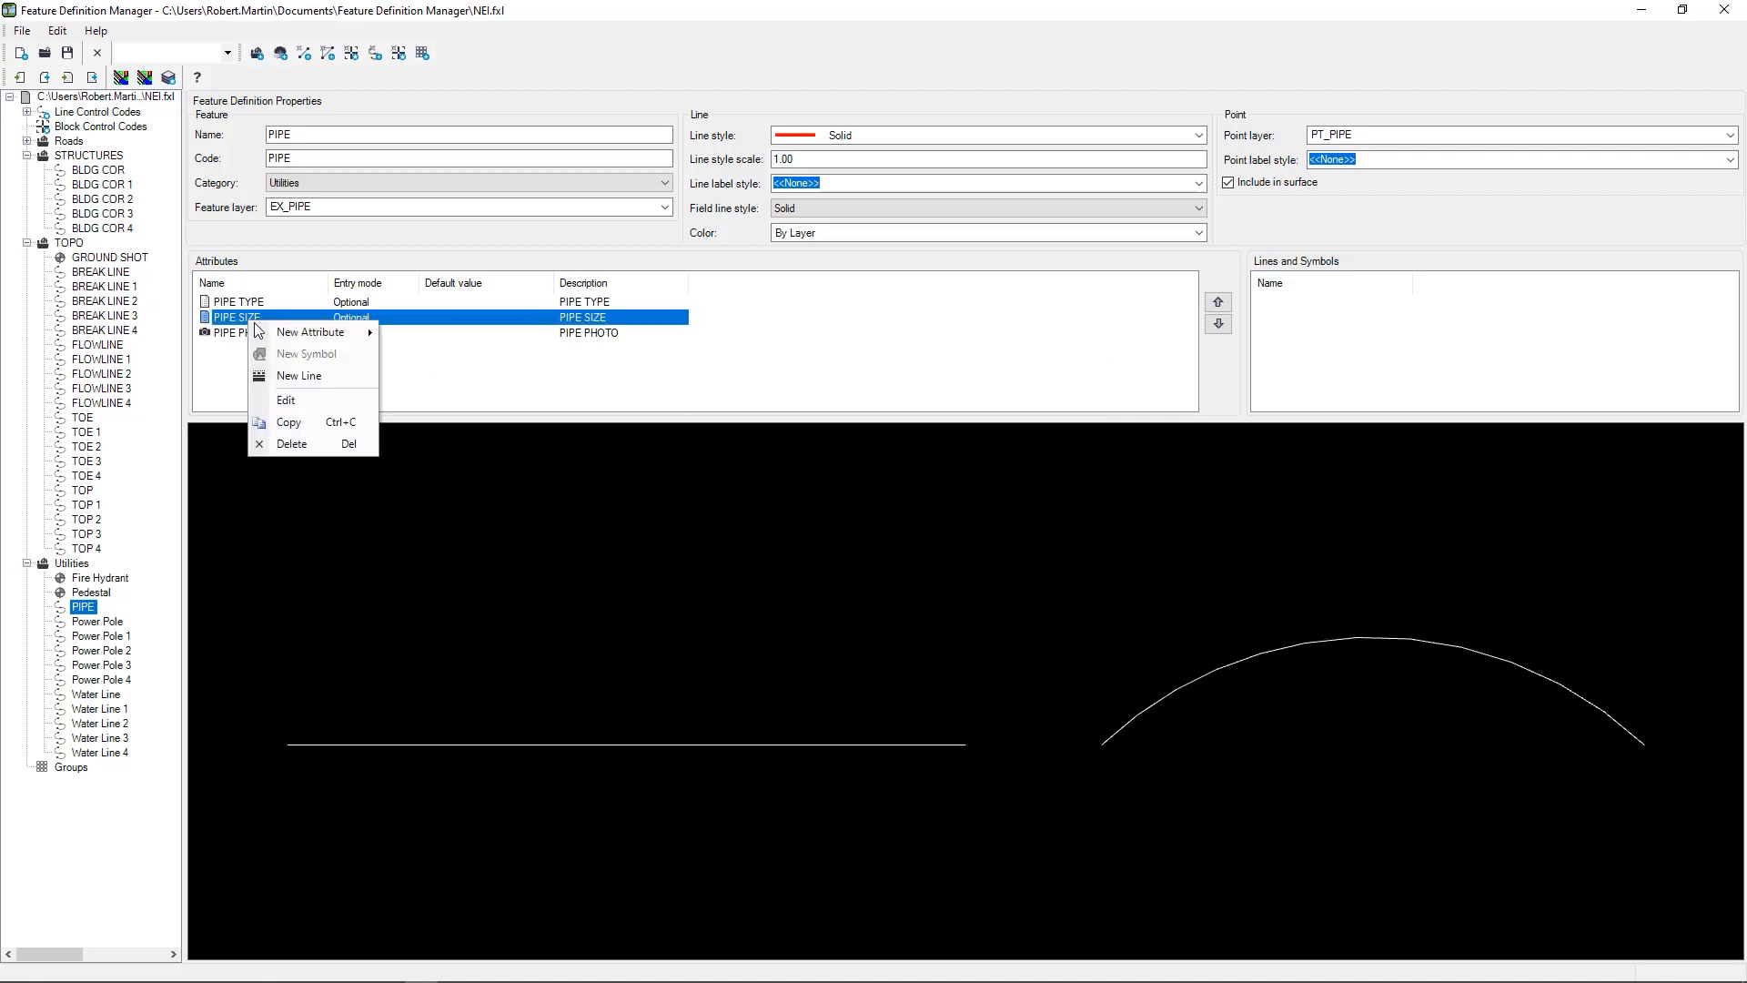
left_click(297, 396)
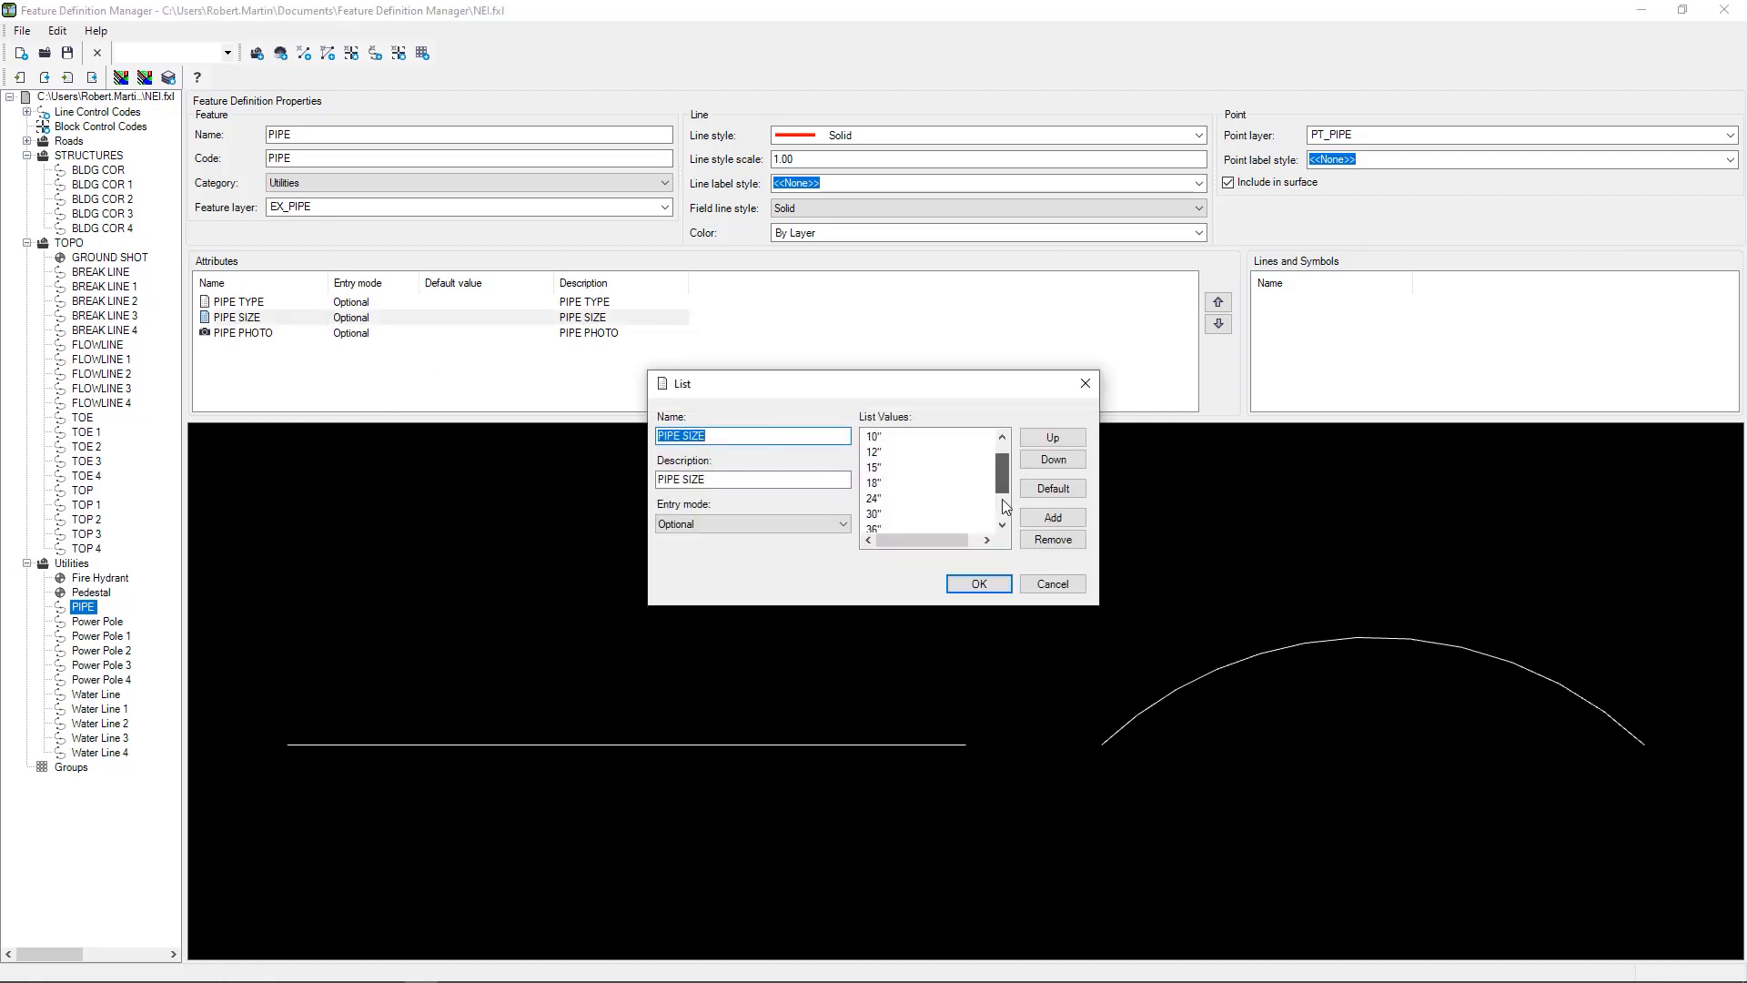
scroll(997, 519, "down", 2)
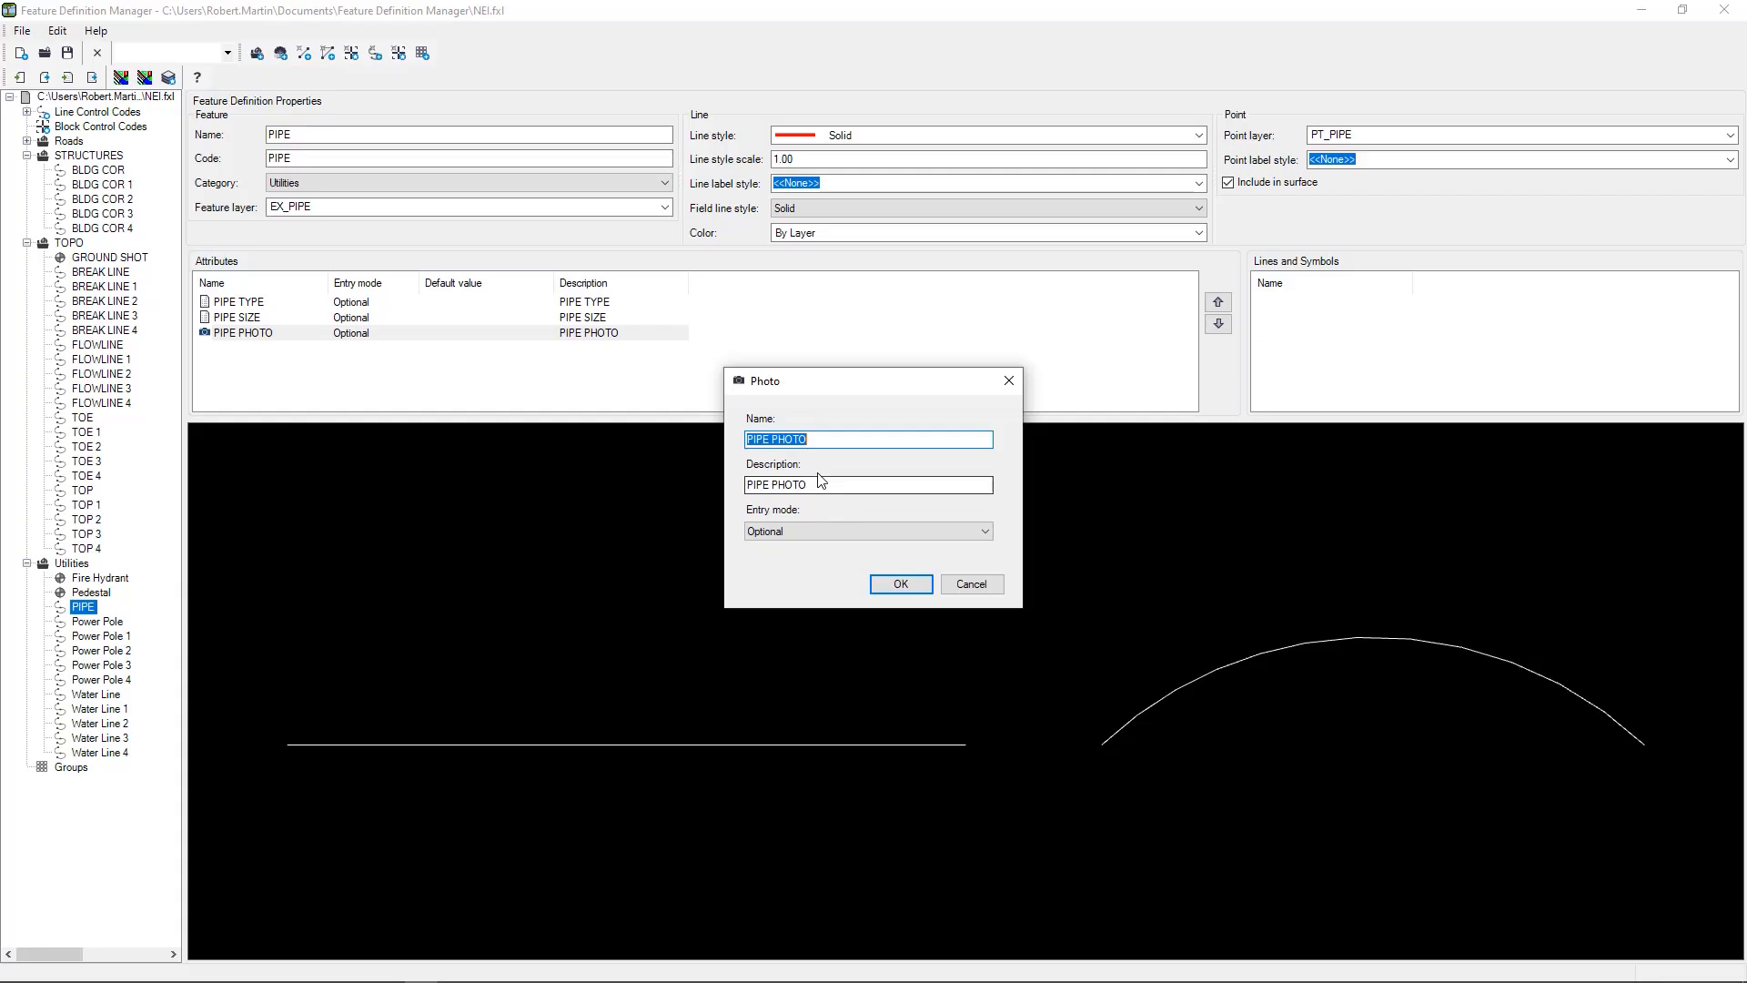
Review the entry mode options of the PIPE PHOTO attribute and close it without changes
left_click(985, 532)
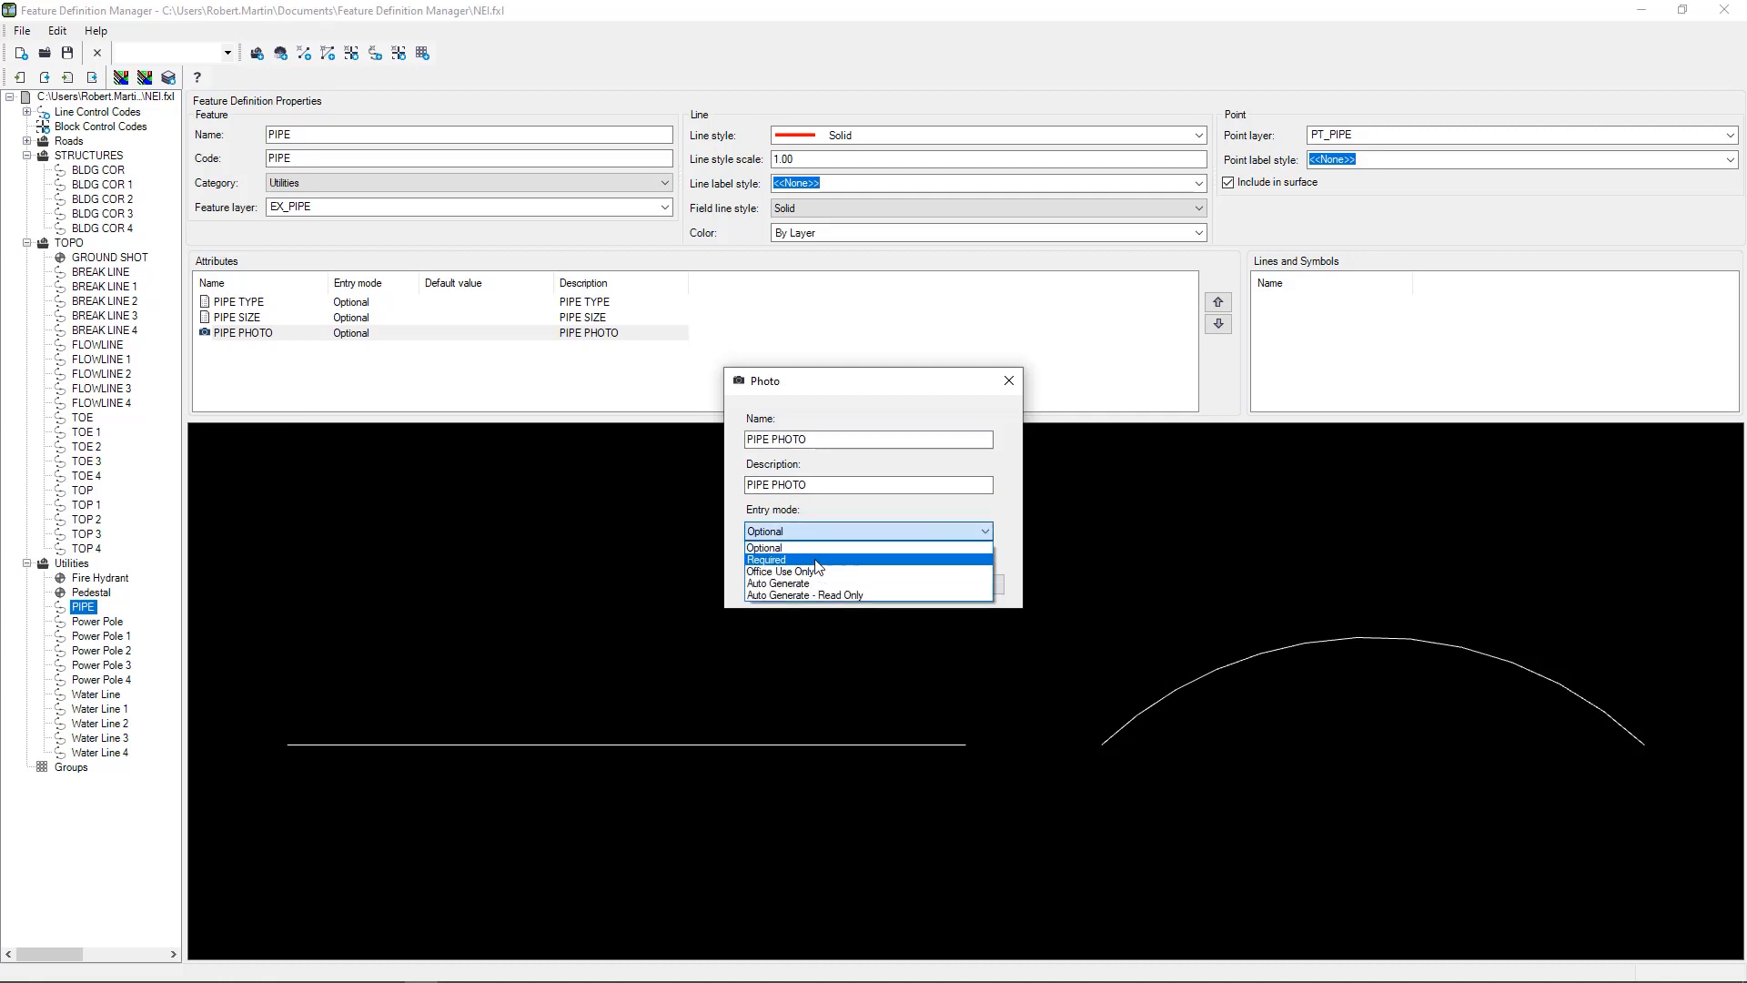
left_click(1009, 388)
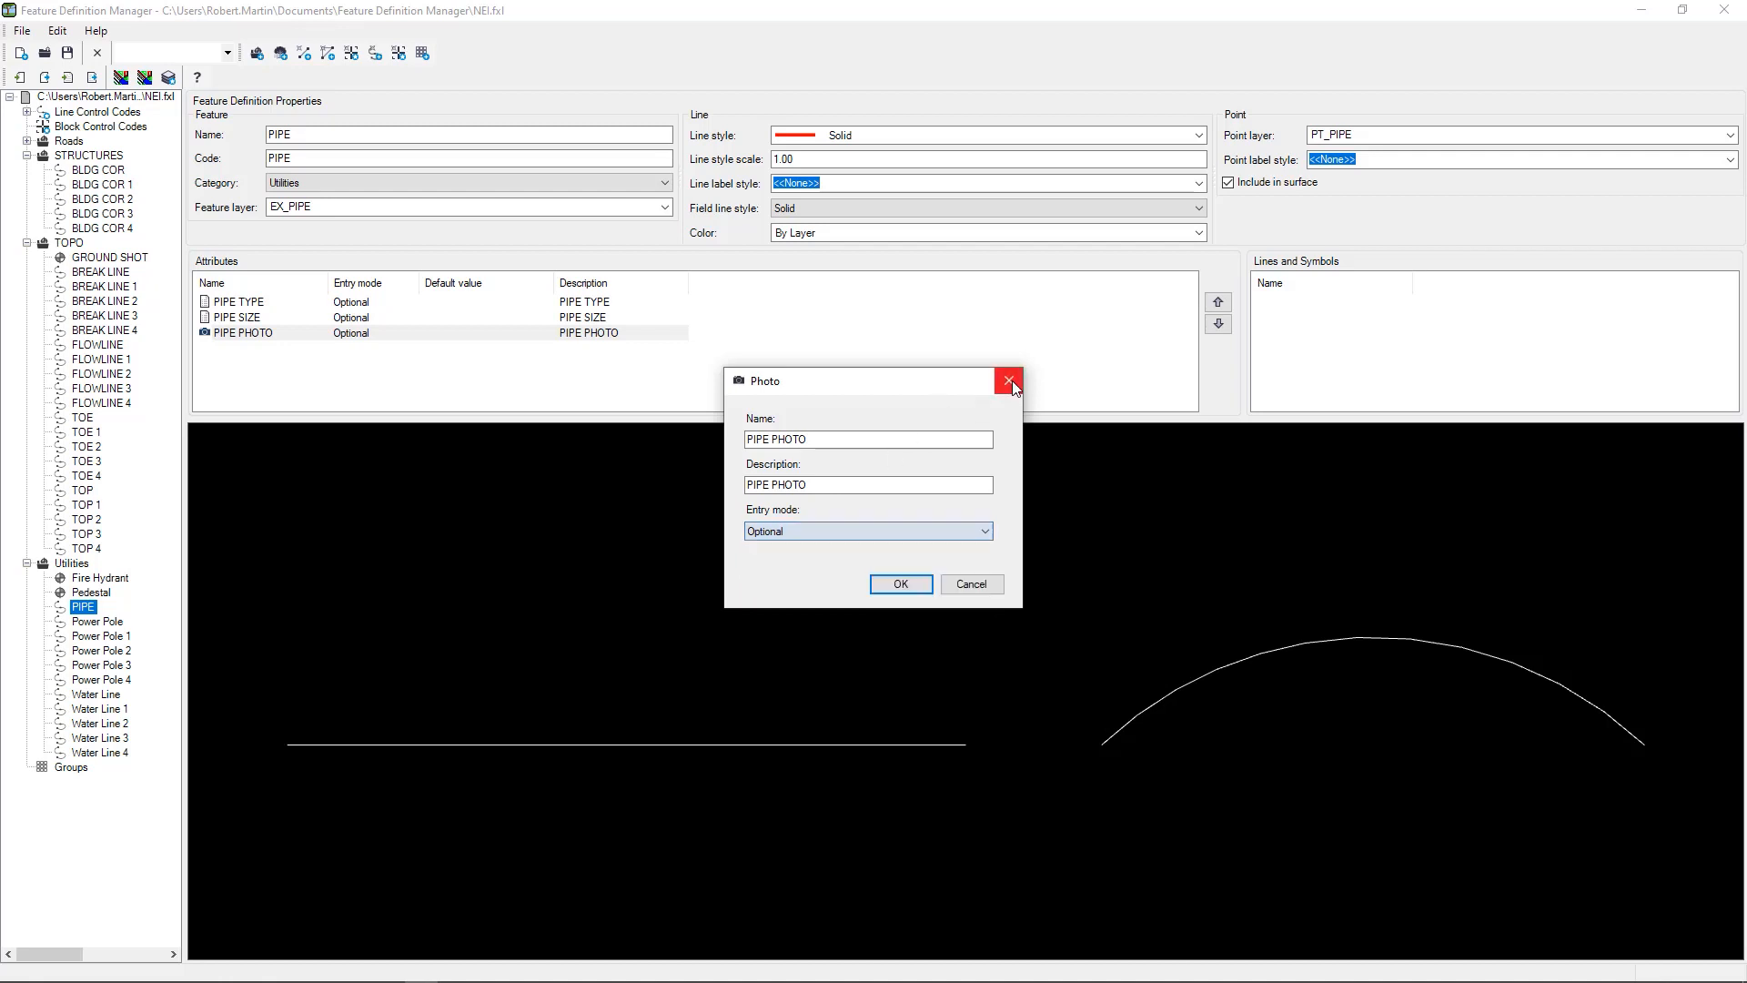
left_click(1008, 380)
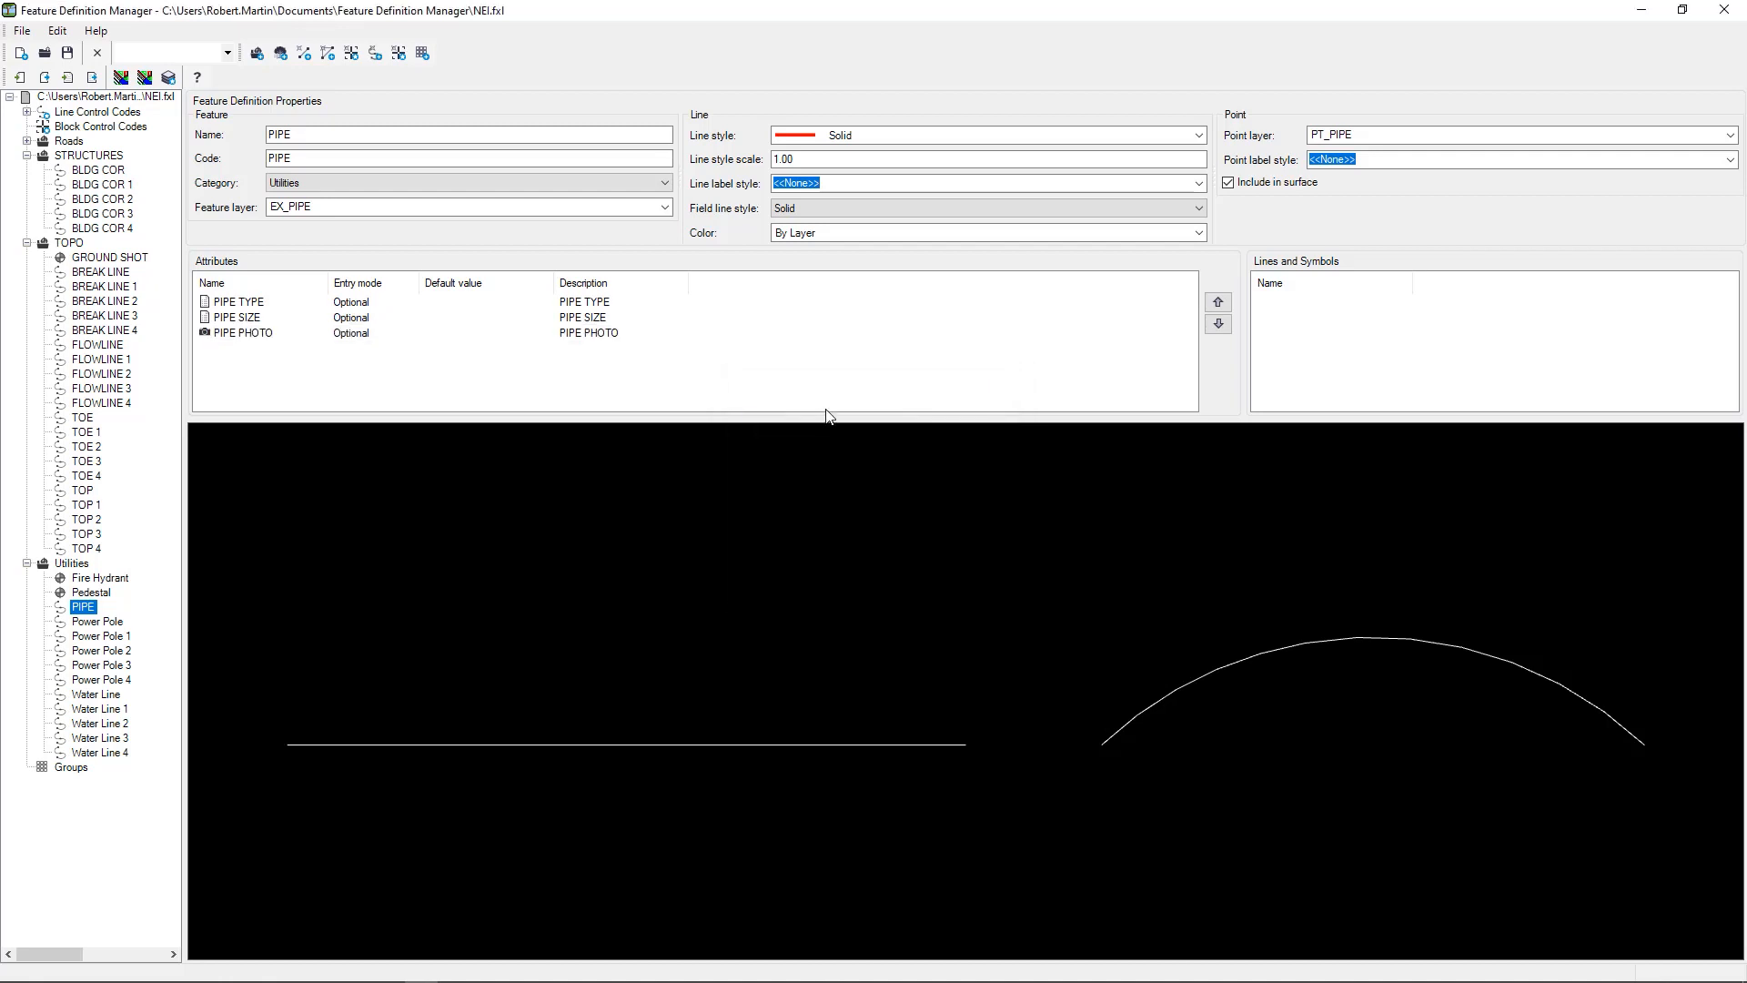
right_click(1296, 325)
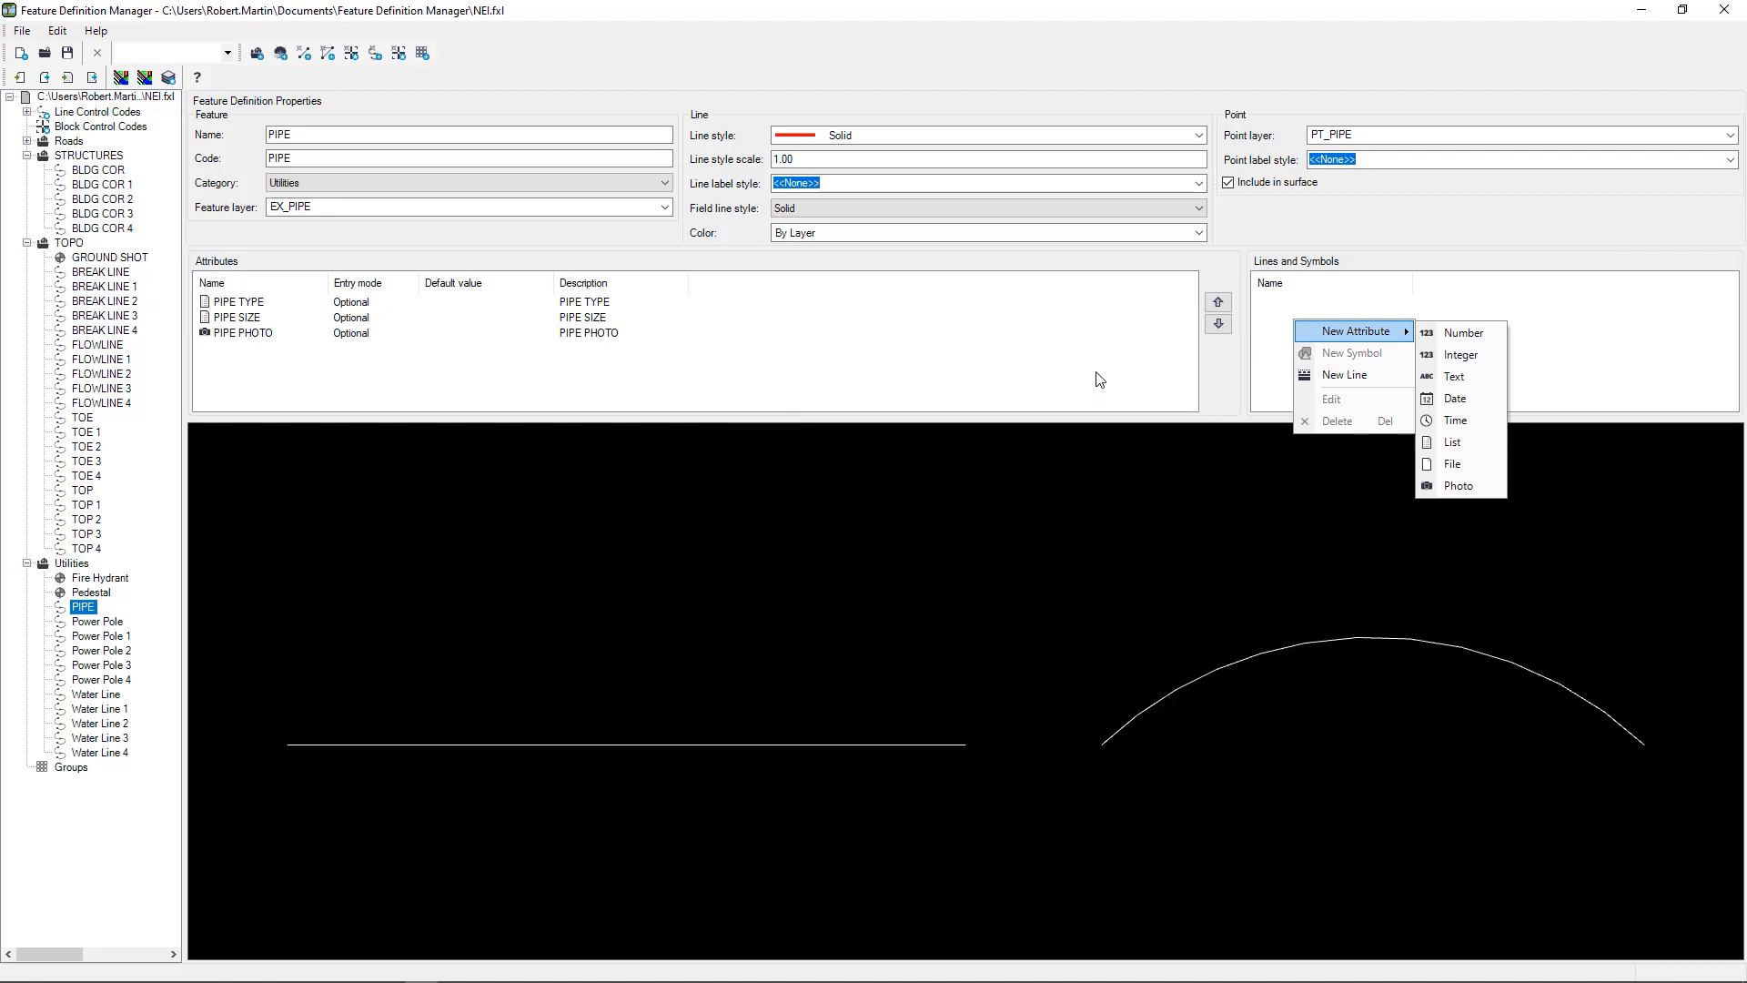
left_click(423, 378)
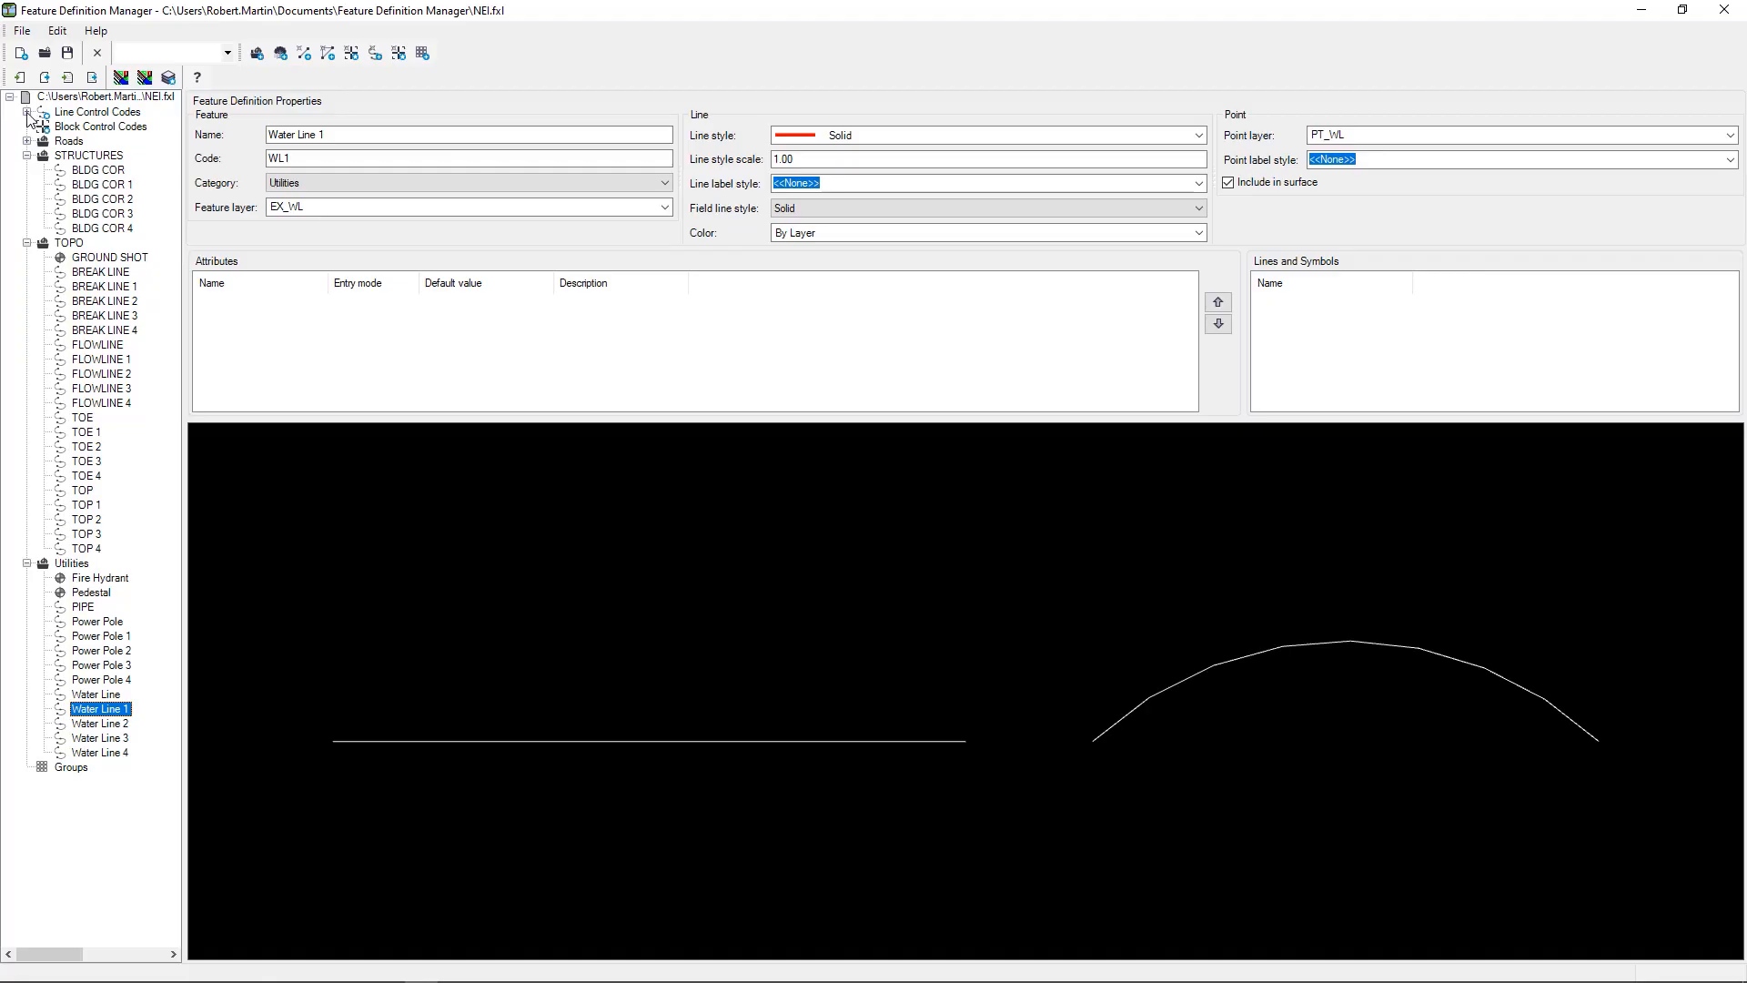
Expand the line control codes and start a new one to review the actions that can be assigned
left_click(27, 111)
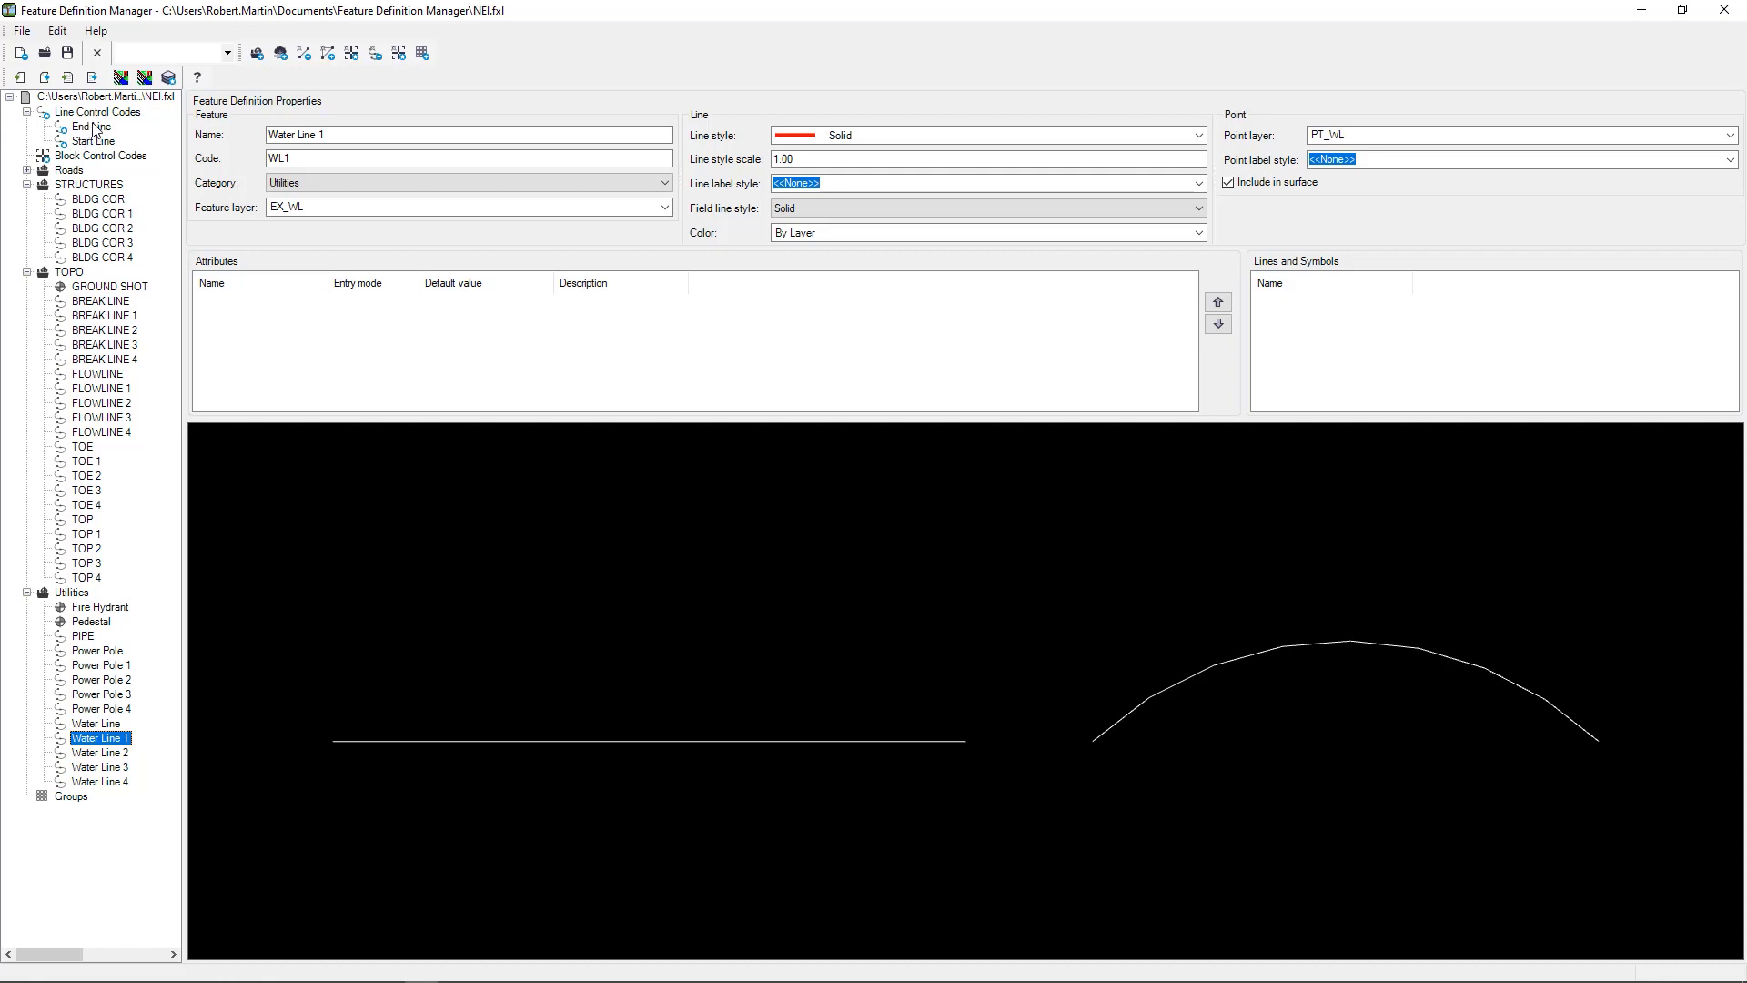
right_click(94, 118)
mouse_move(160, 124)
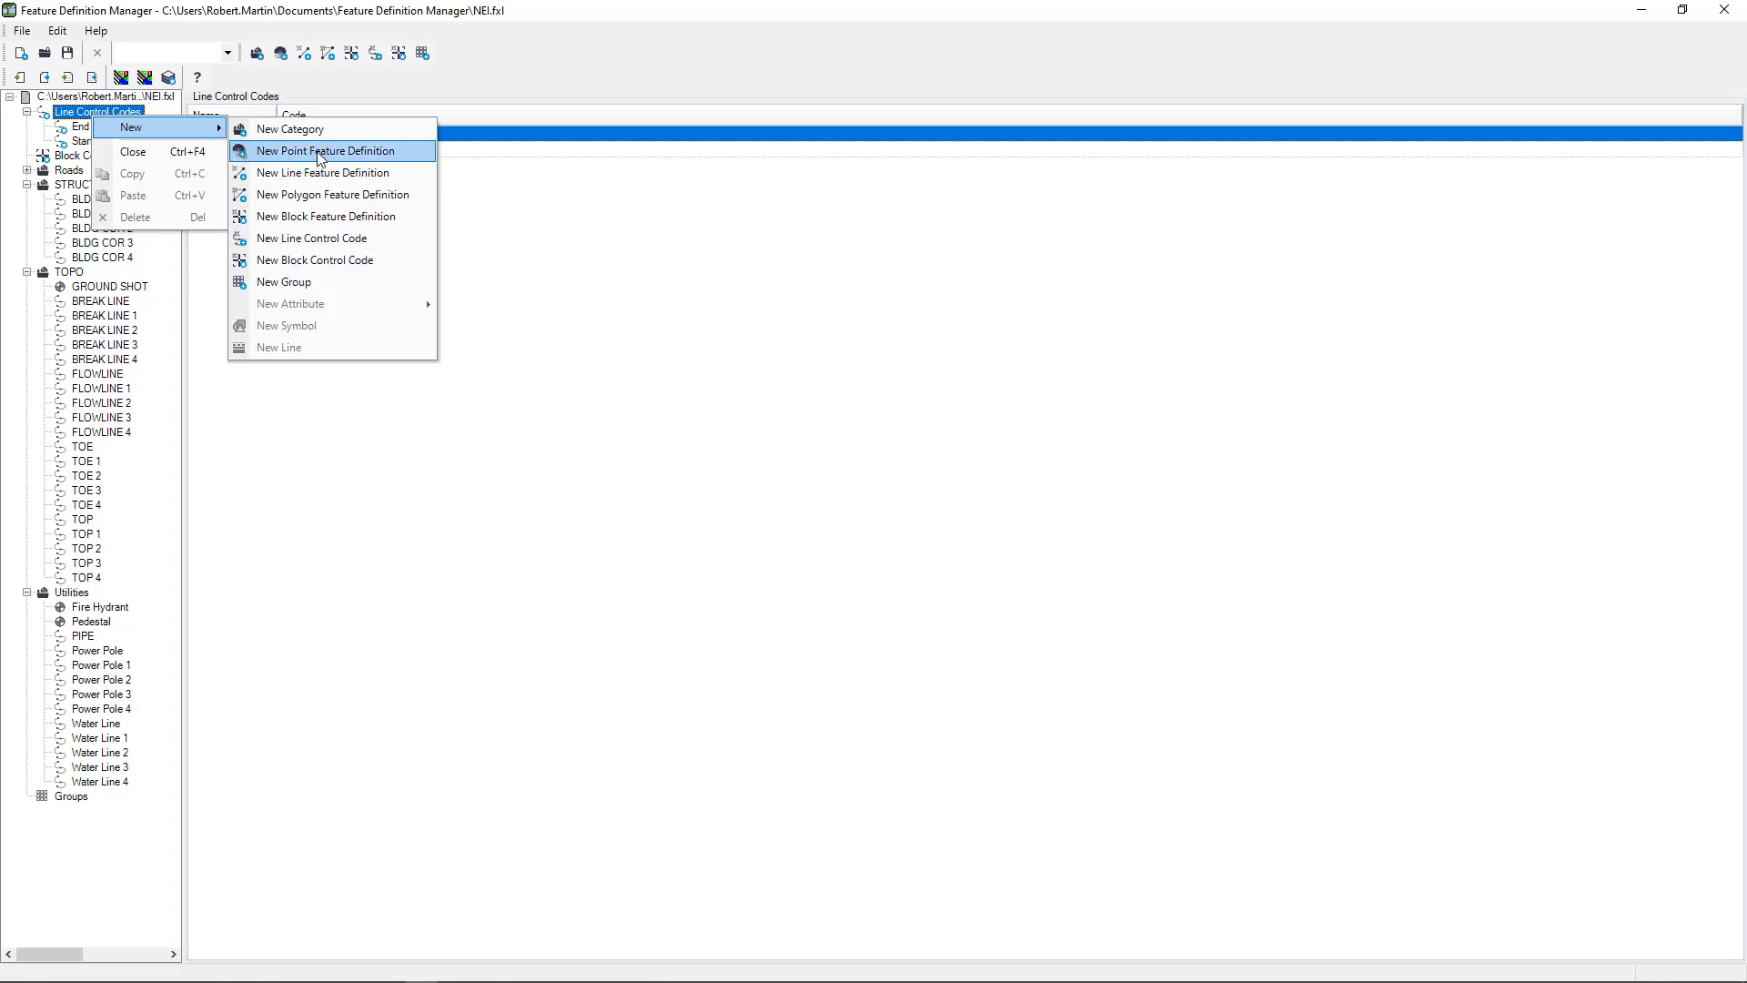
left_click(322, 239)
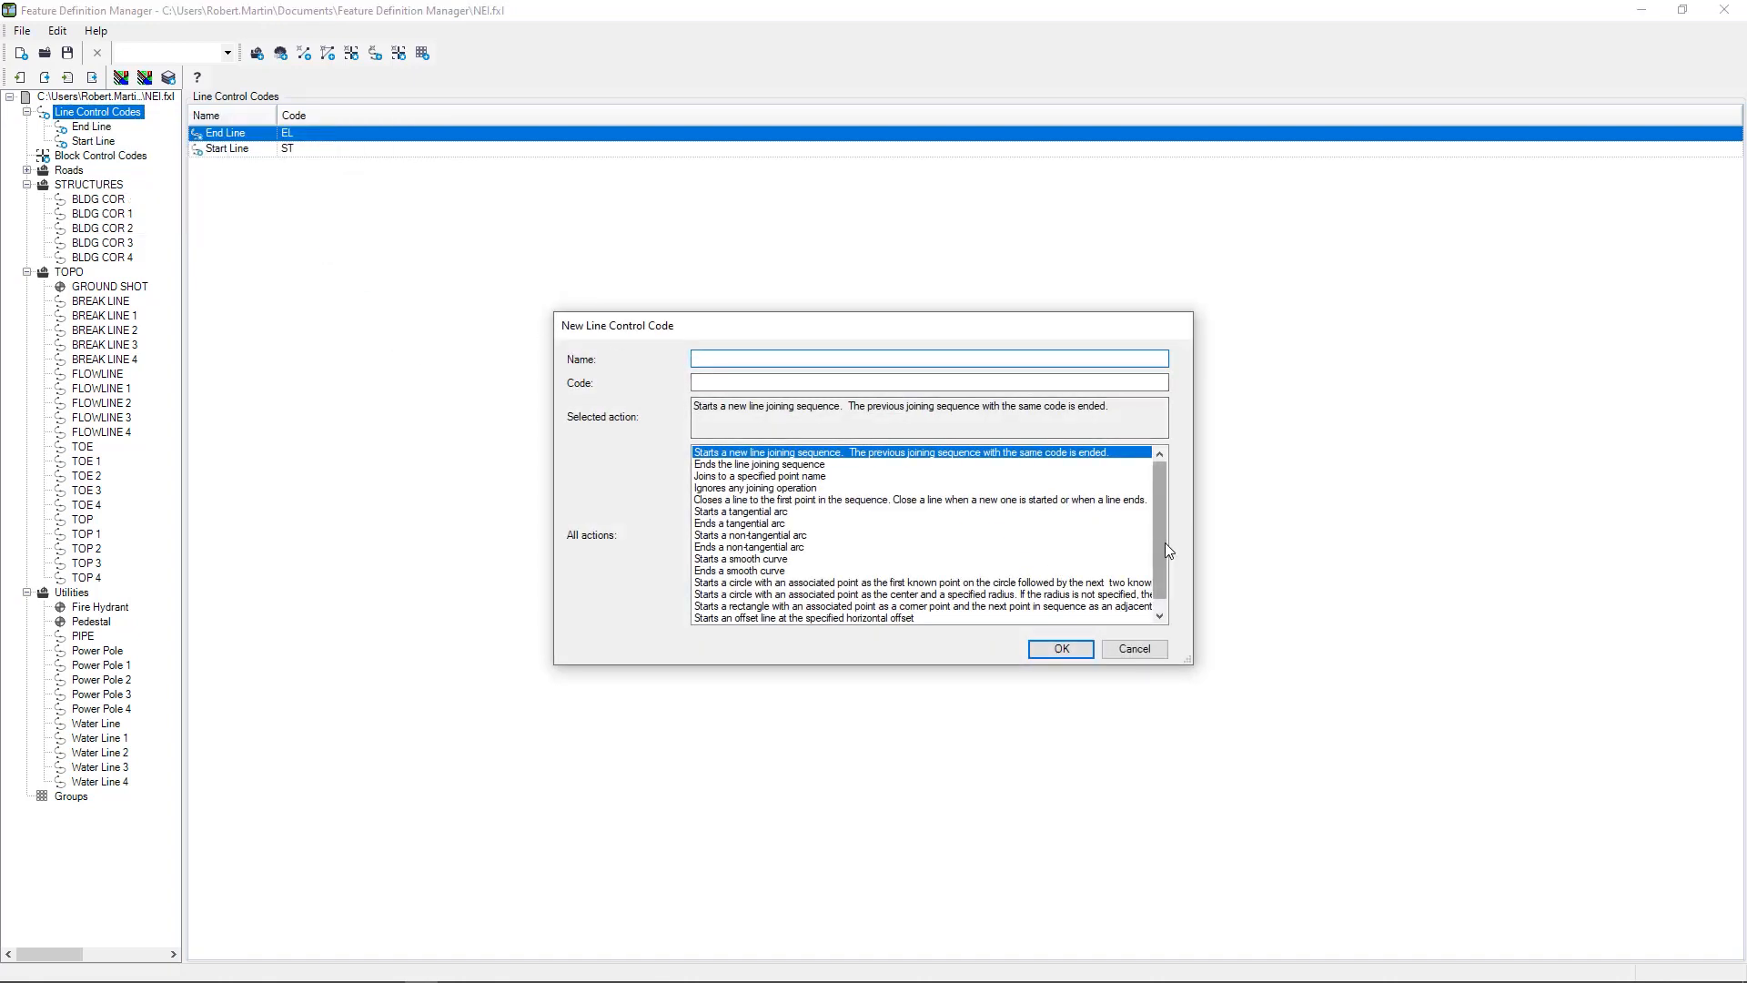
scroll(1158, 538, "down", 1)
scroll(1159, 561, "up", 1)
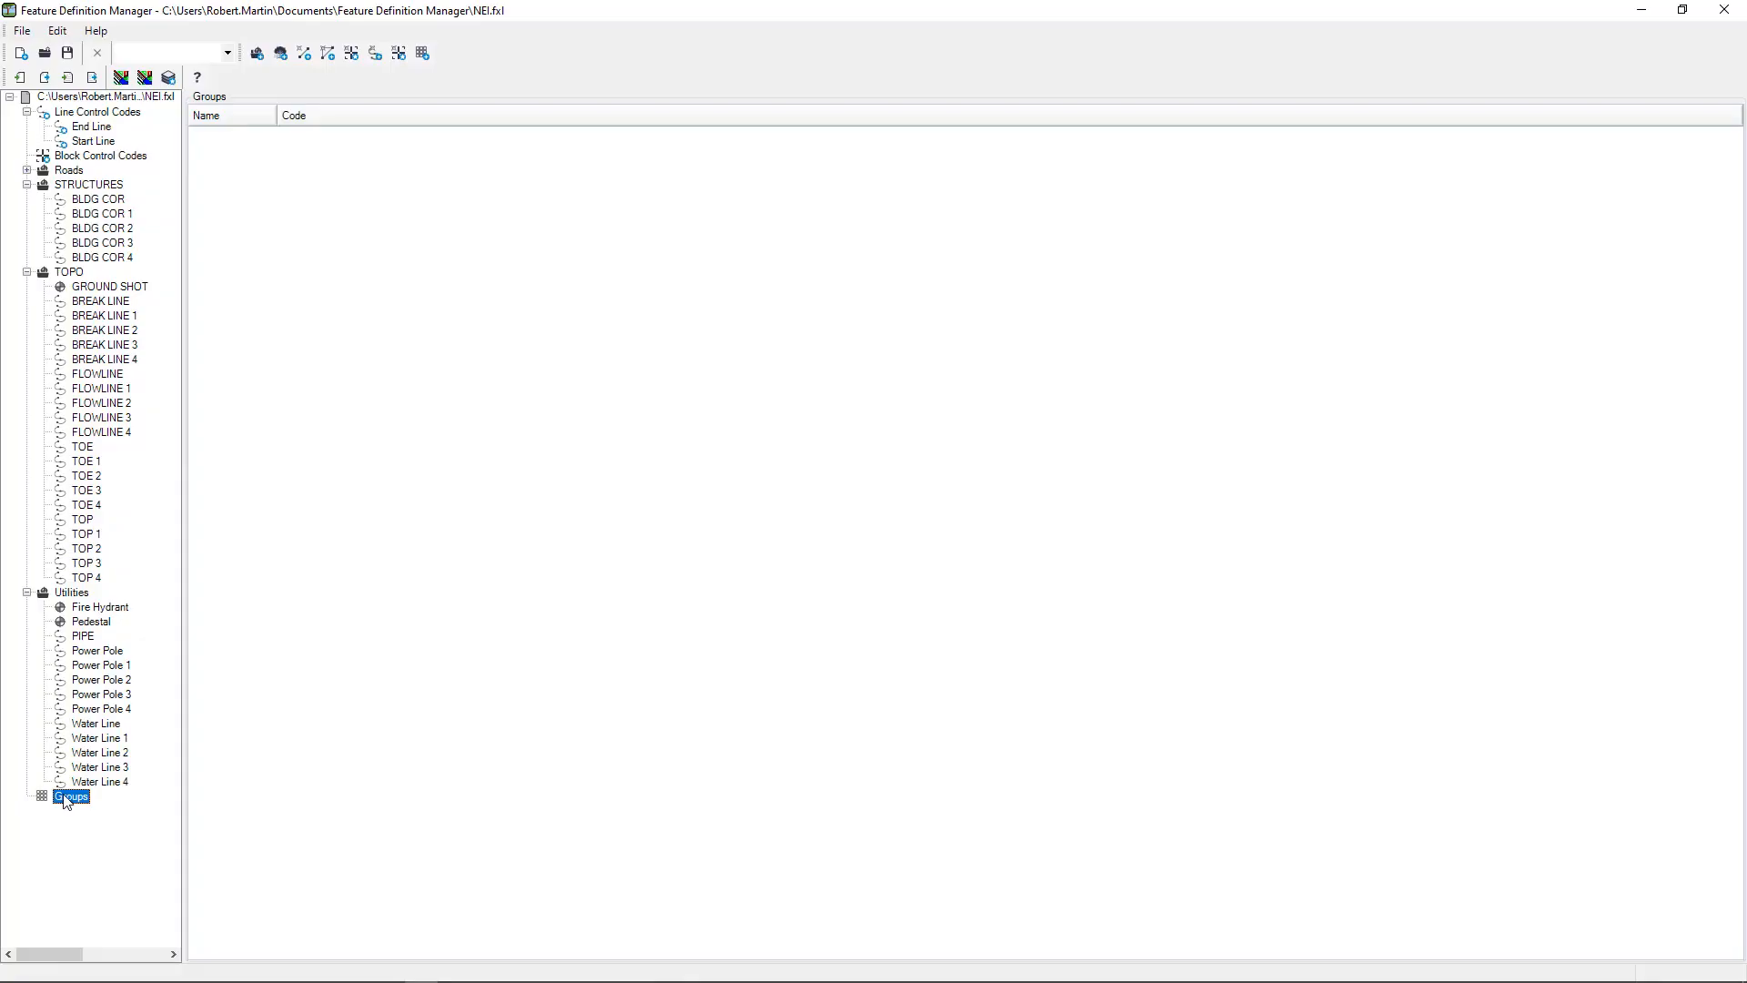
Create a new code group under Groups and name it "topo"
right_click(66, 802)
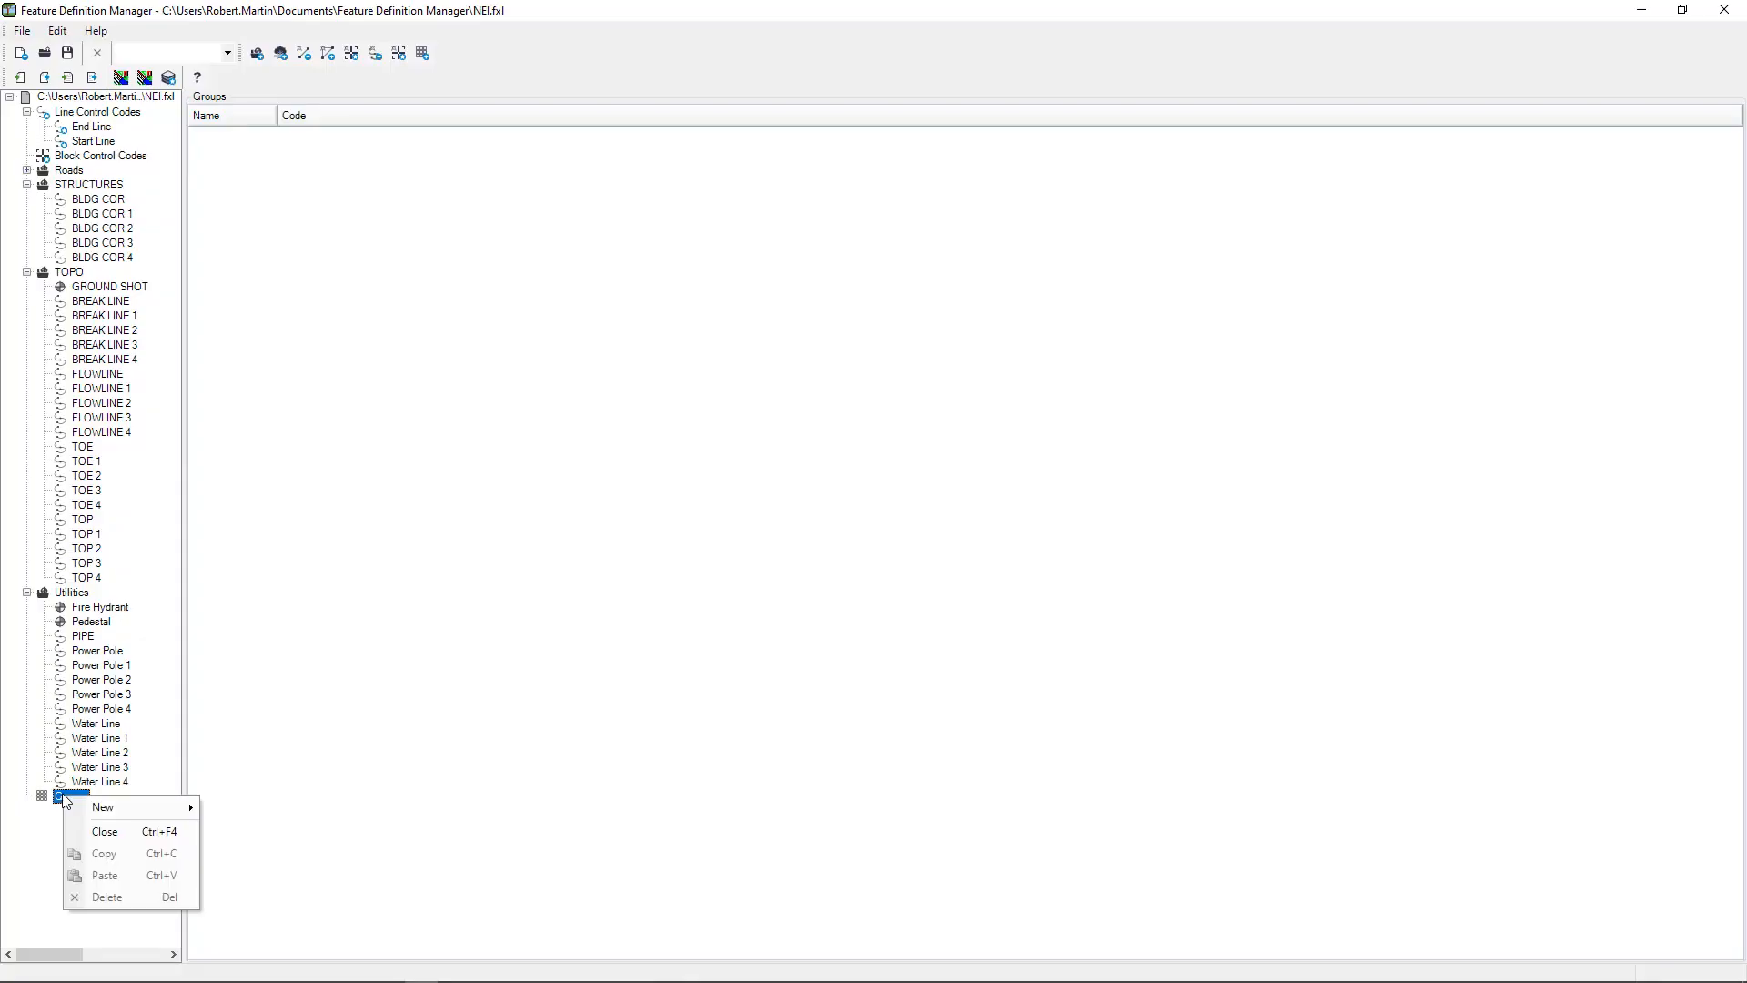
mouse_move(130, 802)
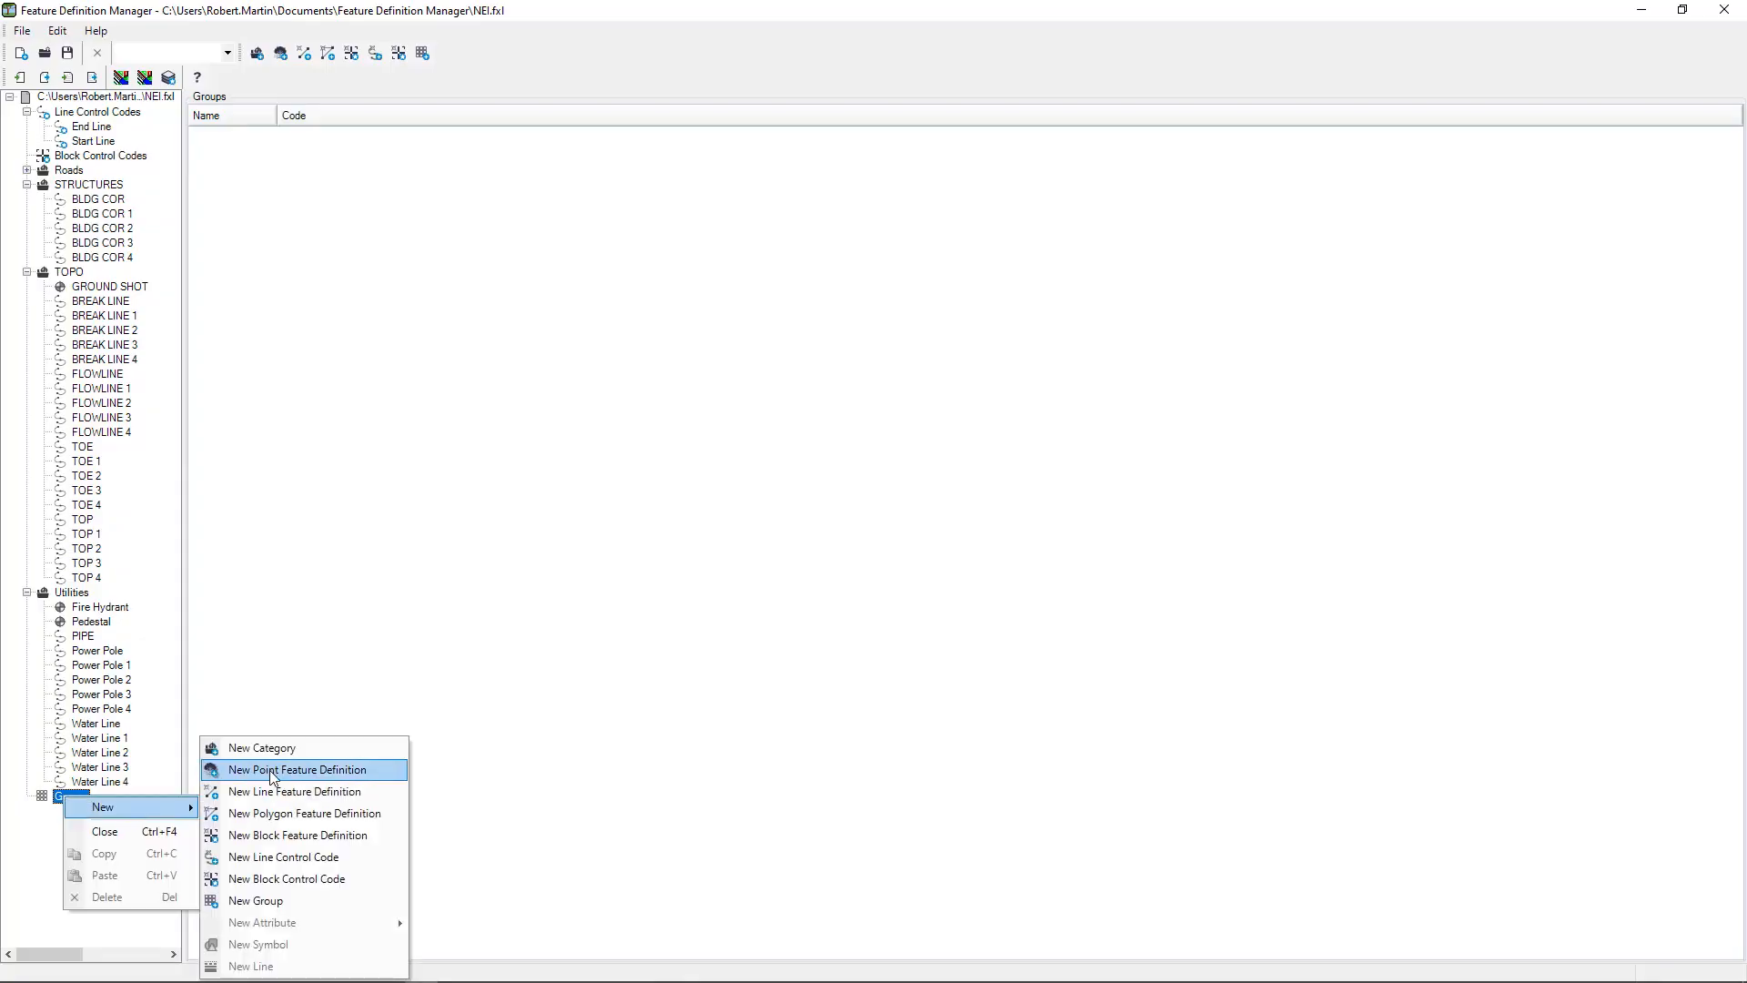
left_click(289, 902)
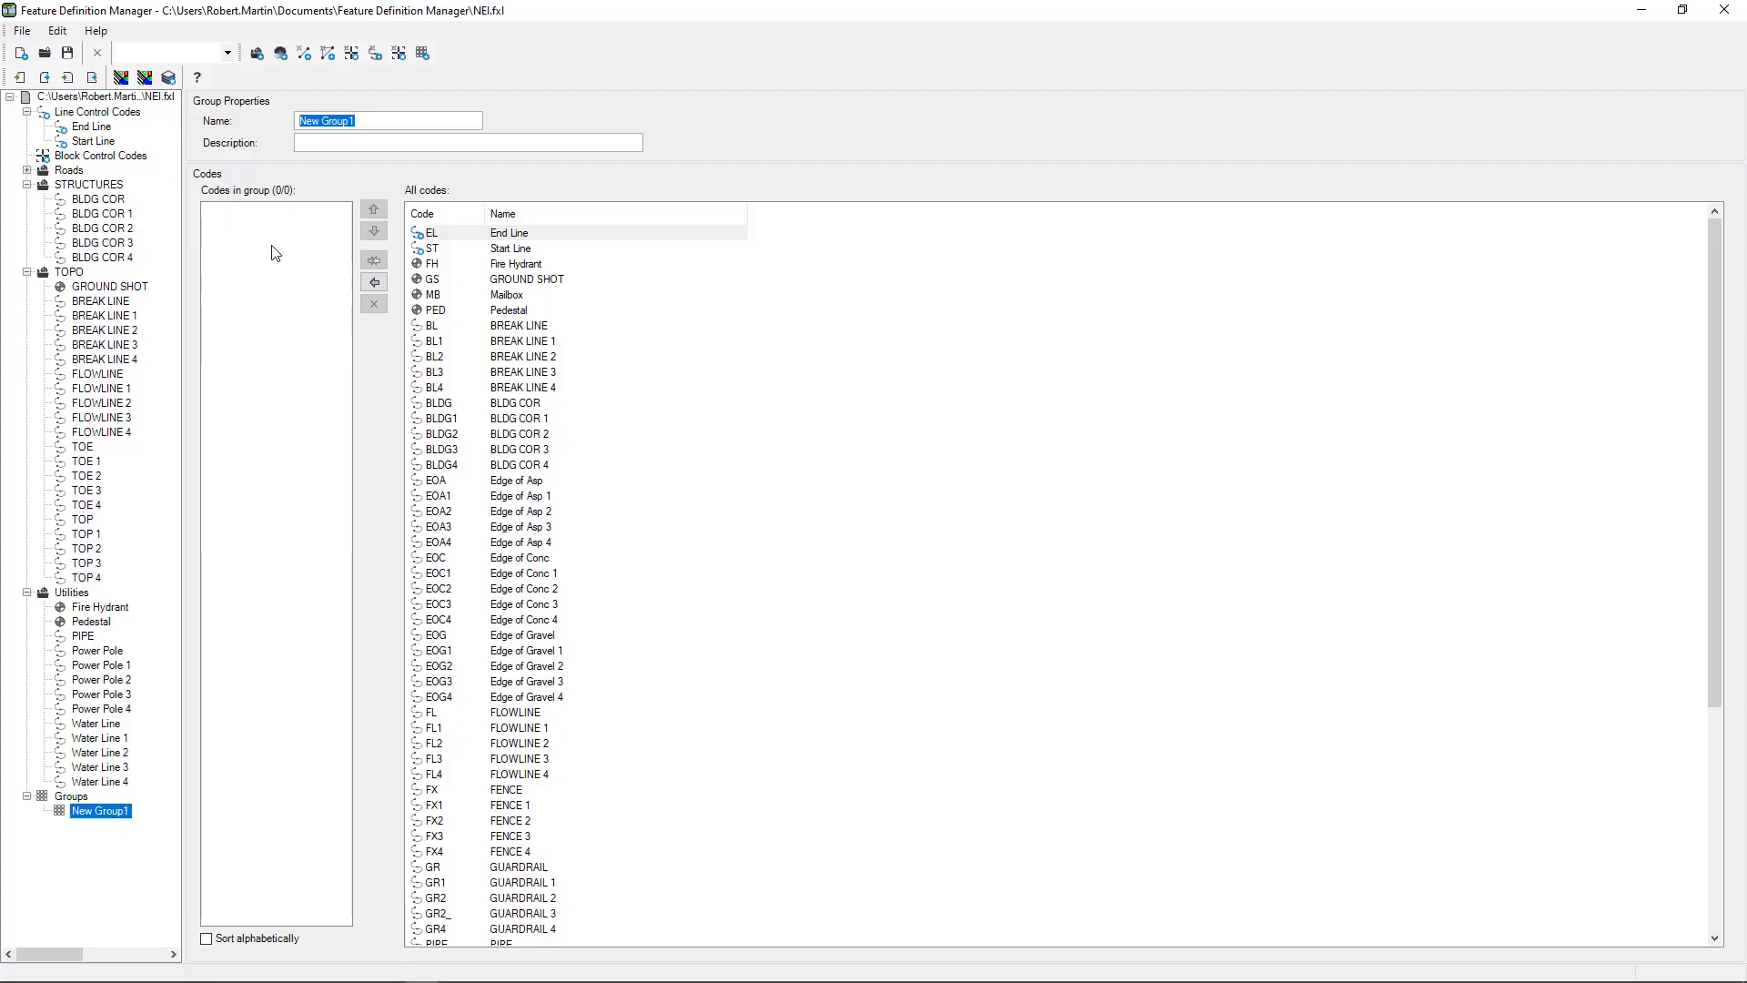
type("topo")
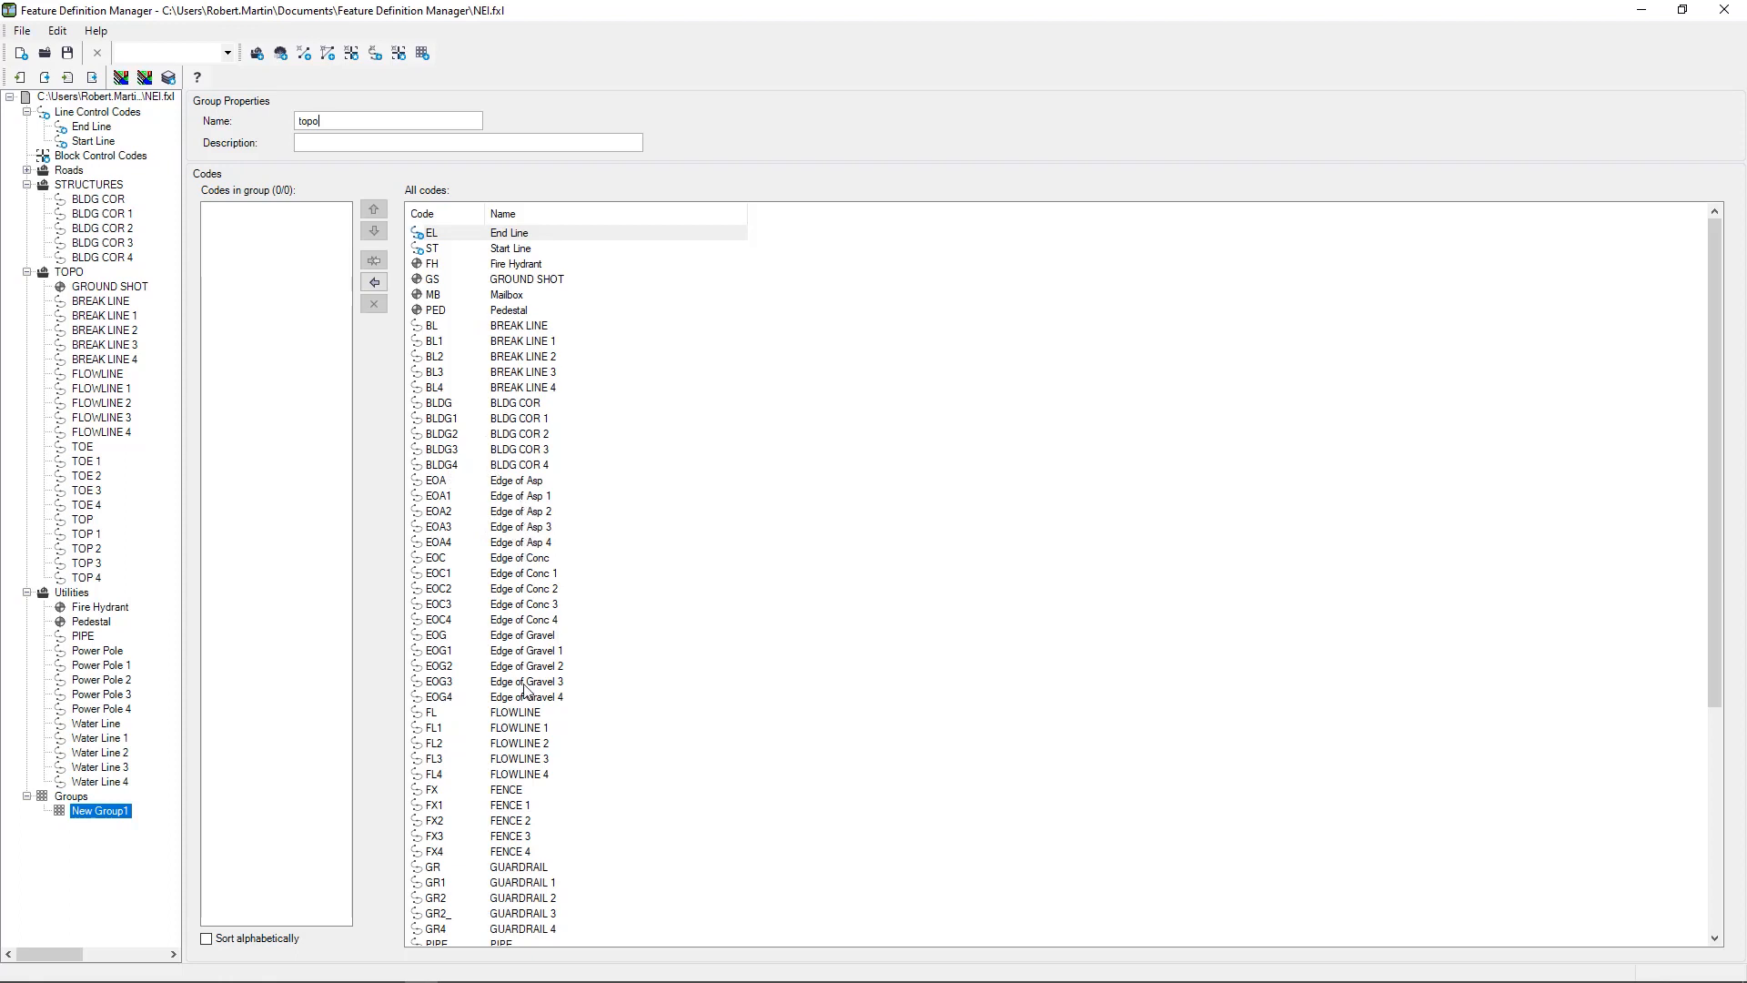
Look through the list of all available codes and add the EOG1 code to the topo group
scroll(531, 730, "down", 7)
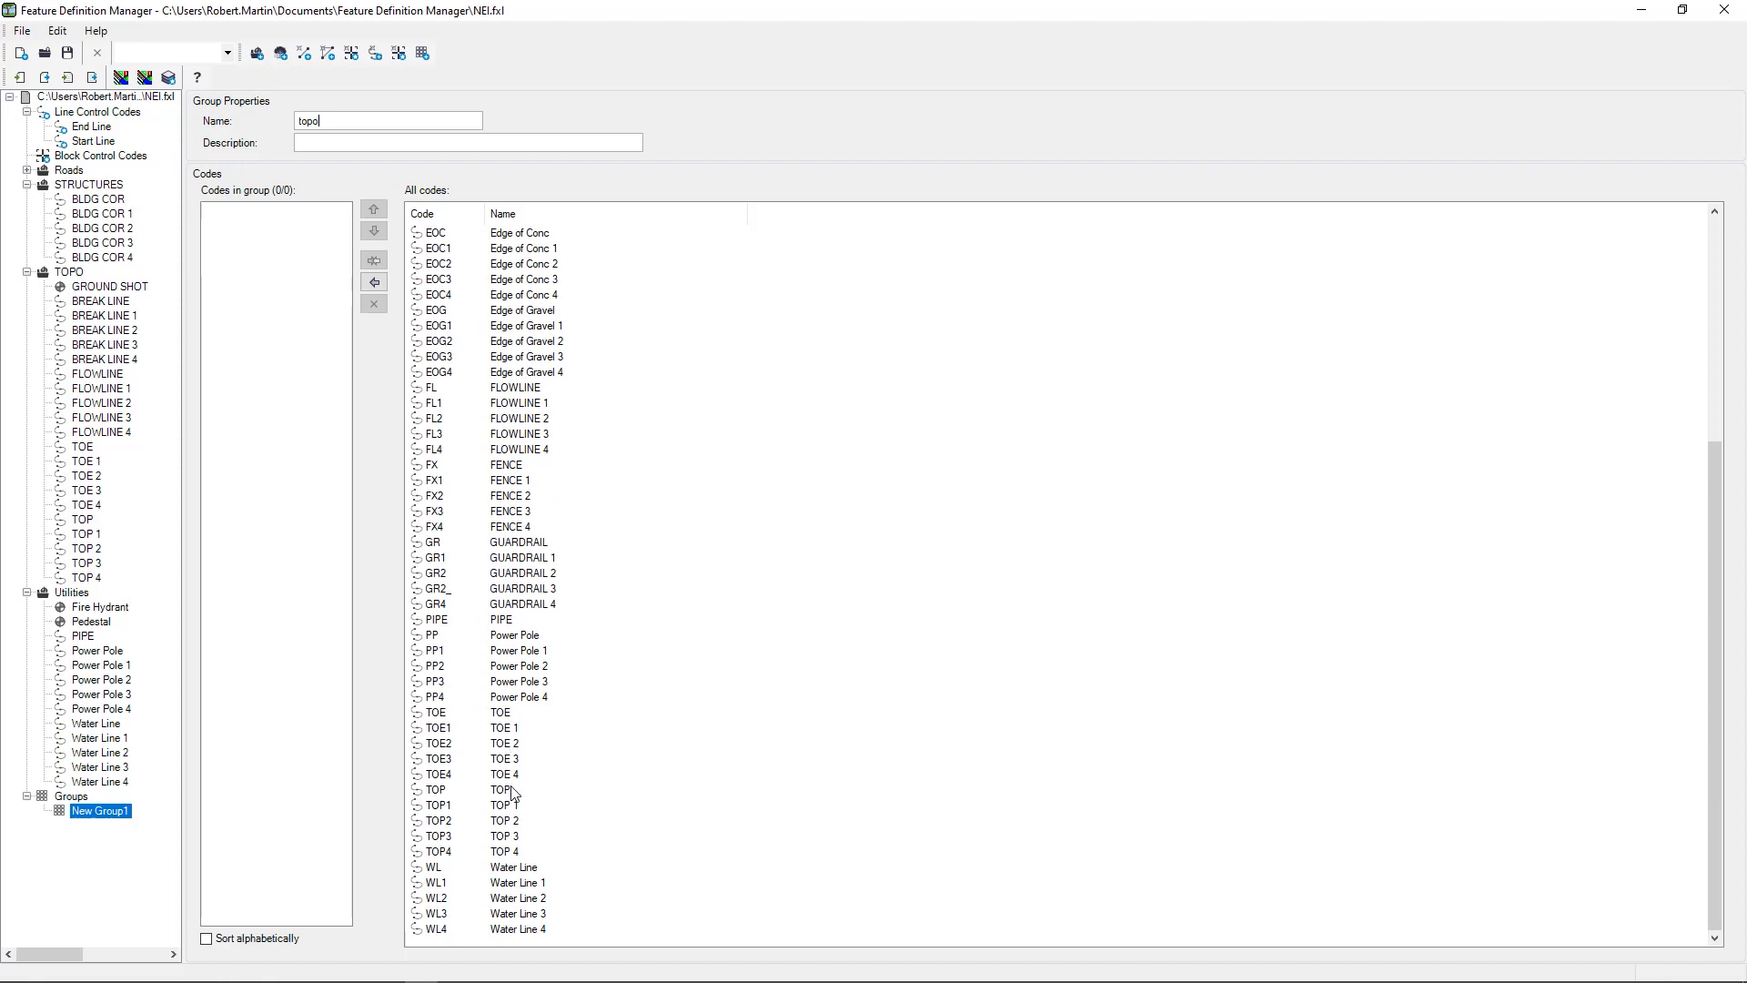
scroll(491, 615, "up", 3)
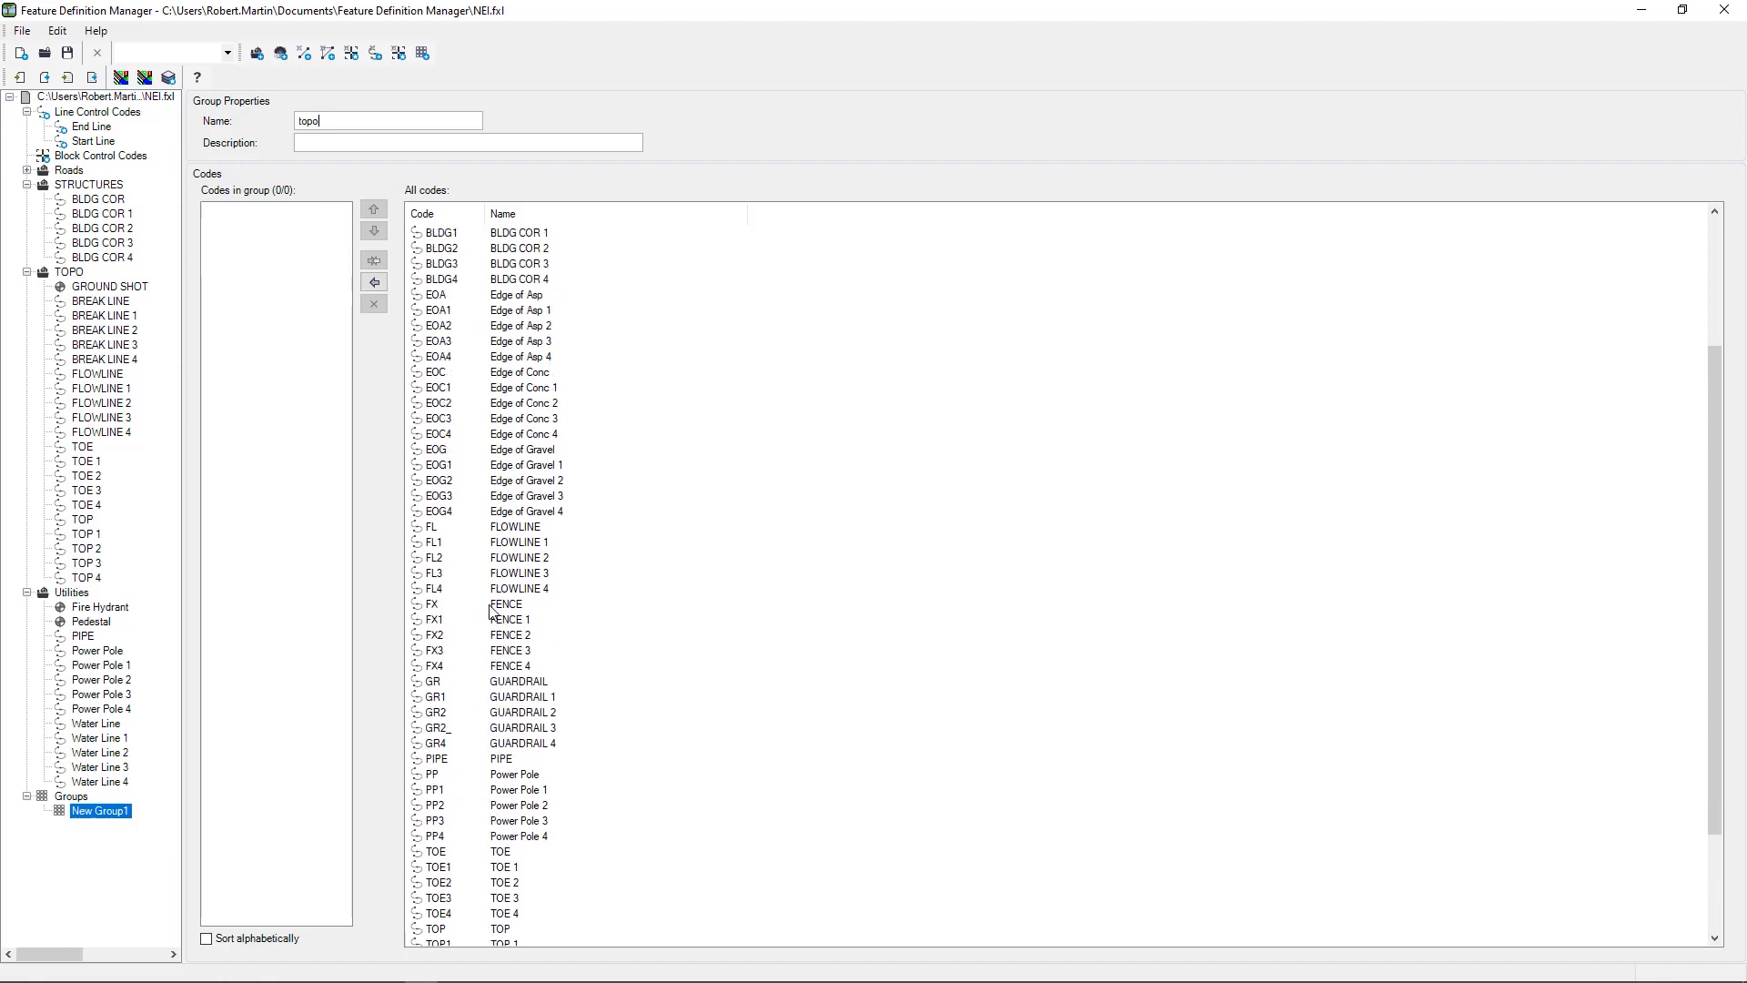
scroll(489, 612, "down", 2)
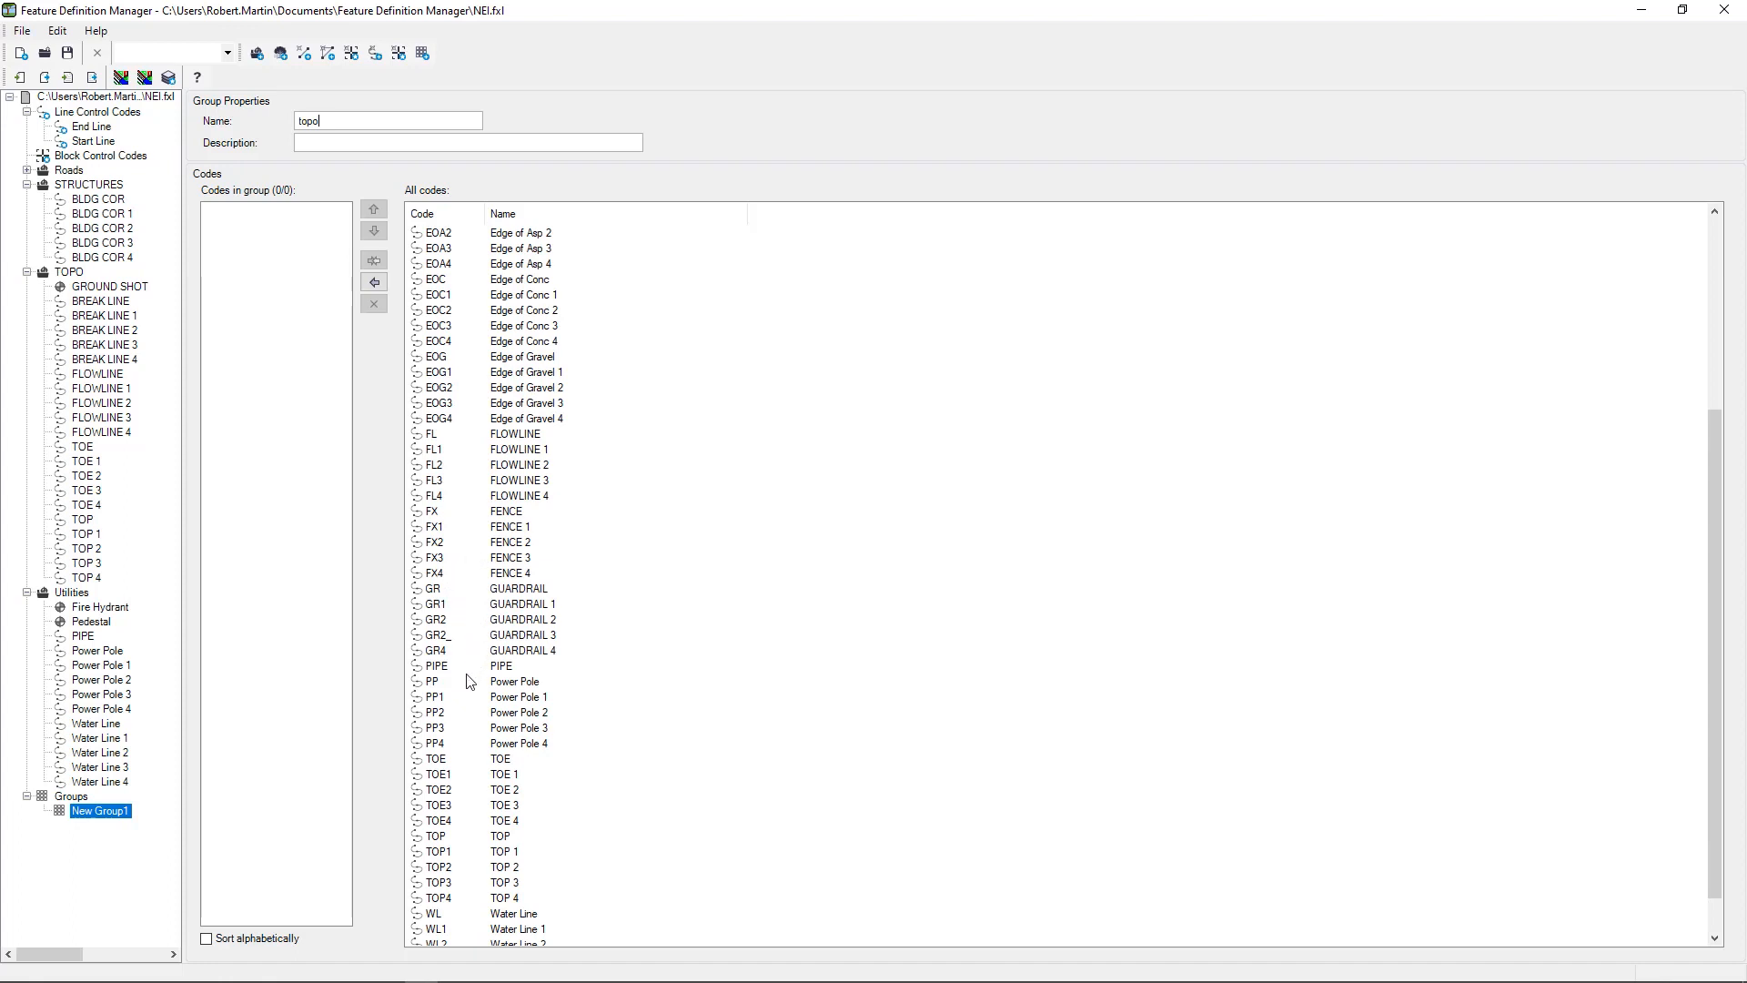
scroll(491, 757, "up", 3)
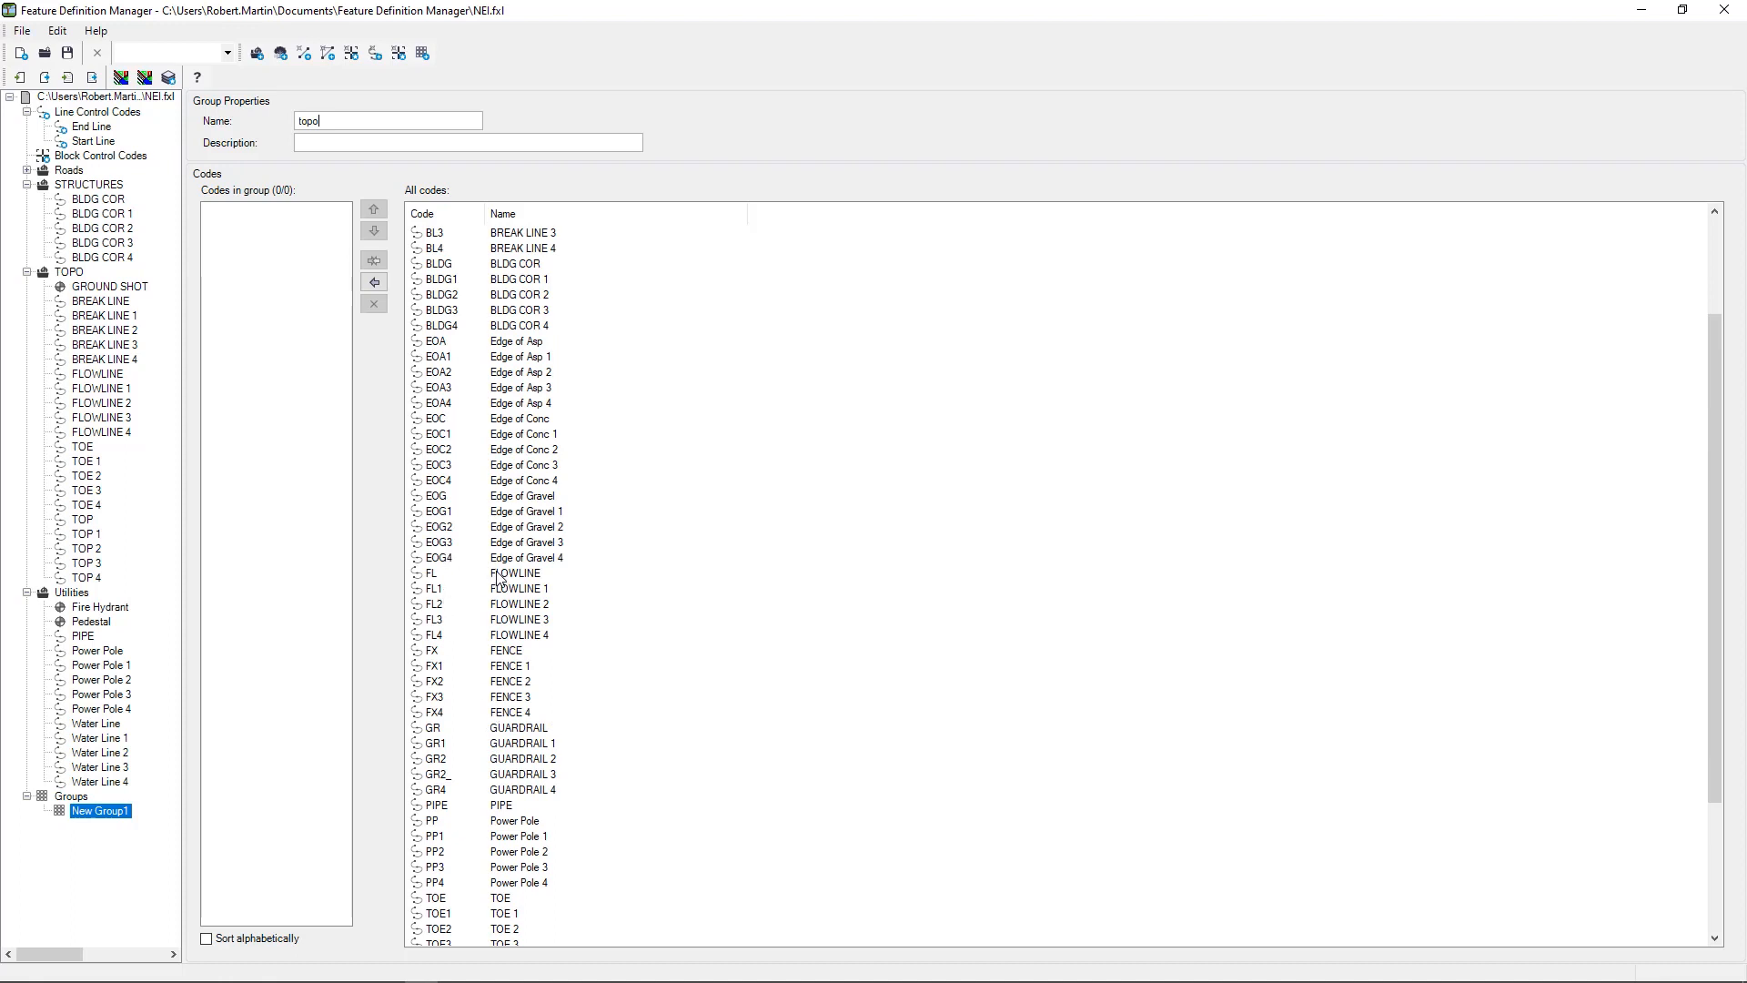
scroll(498, 580, "up", 3)
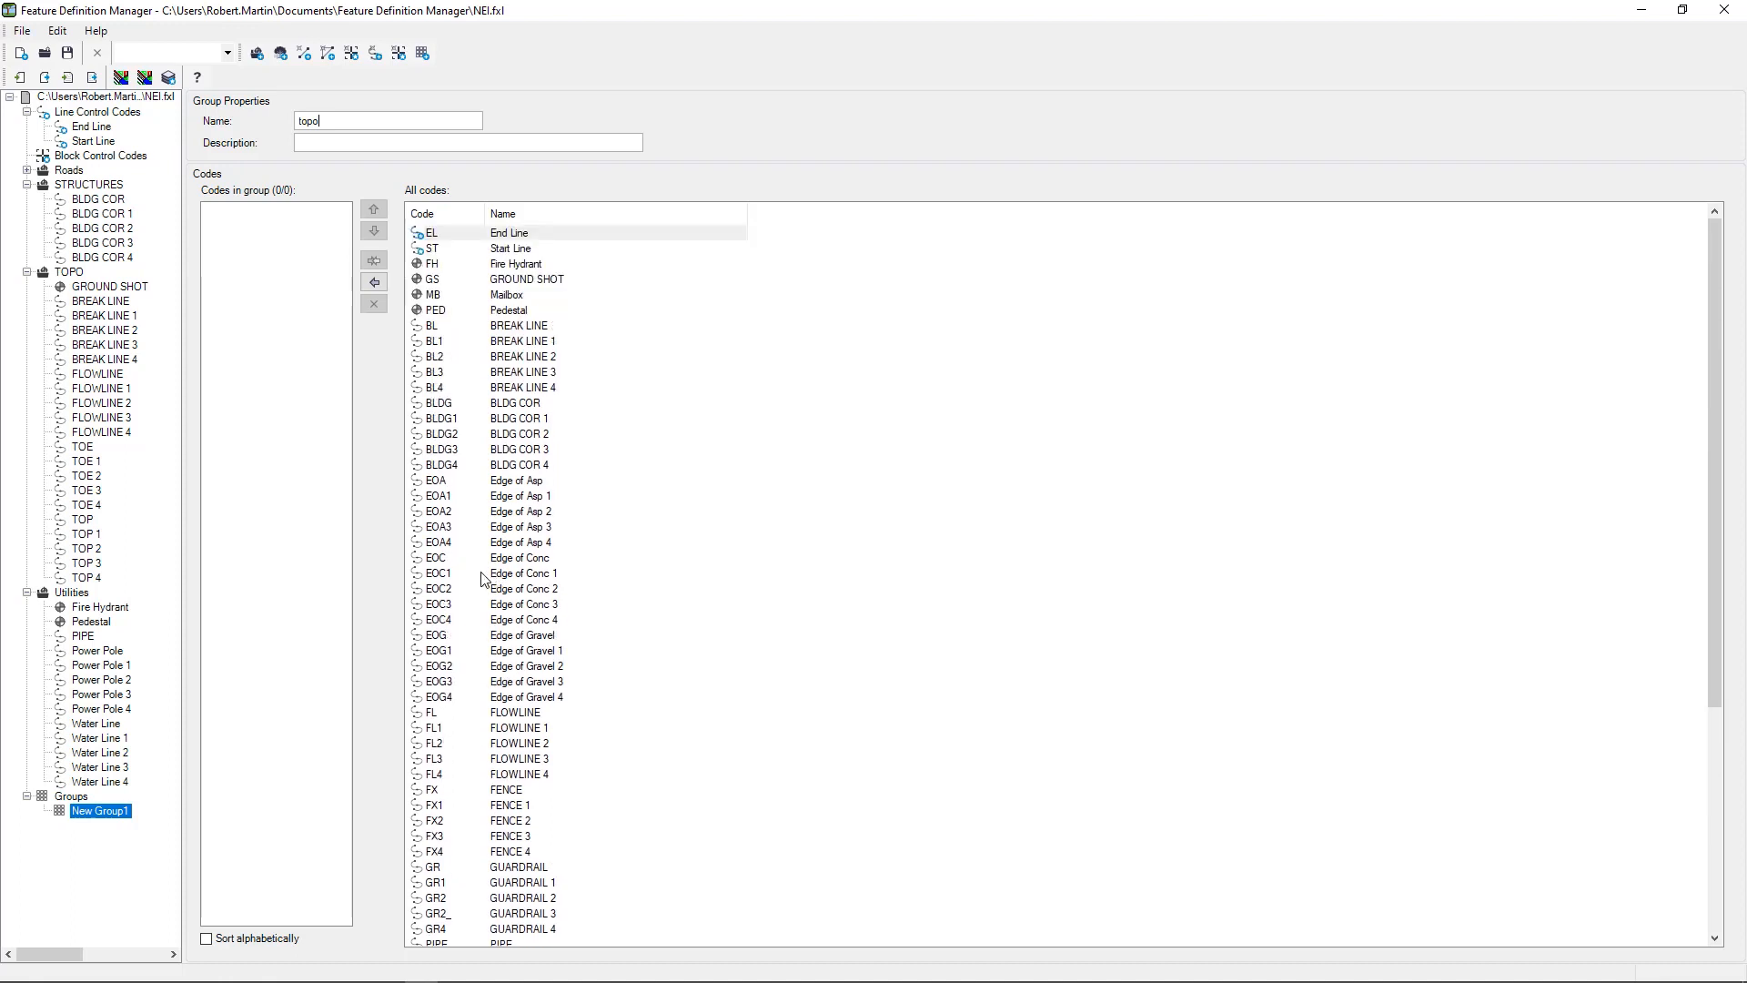
left_click(435, 648)
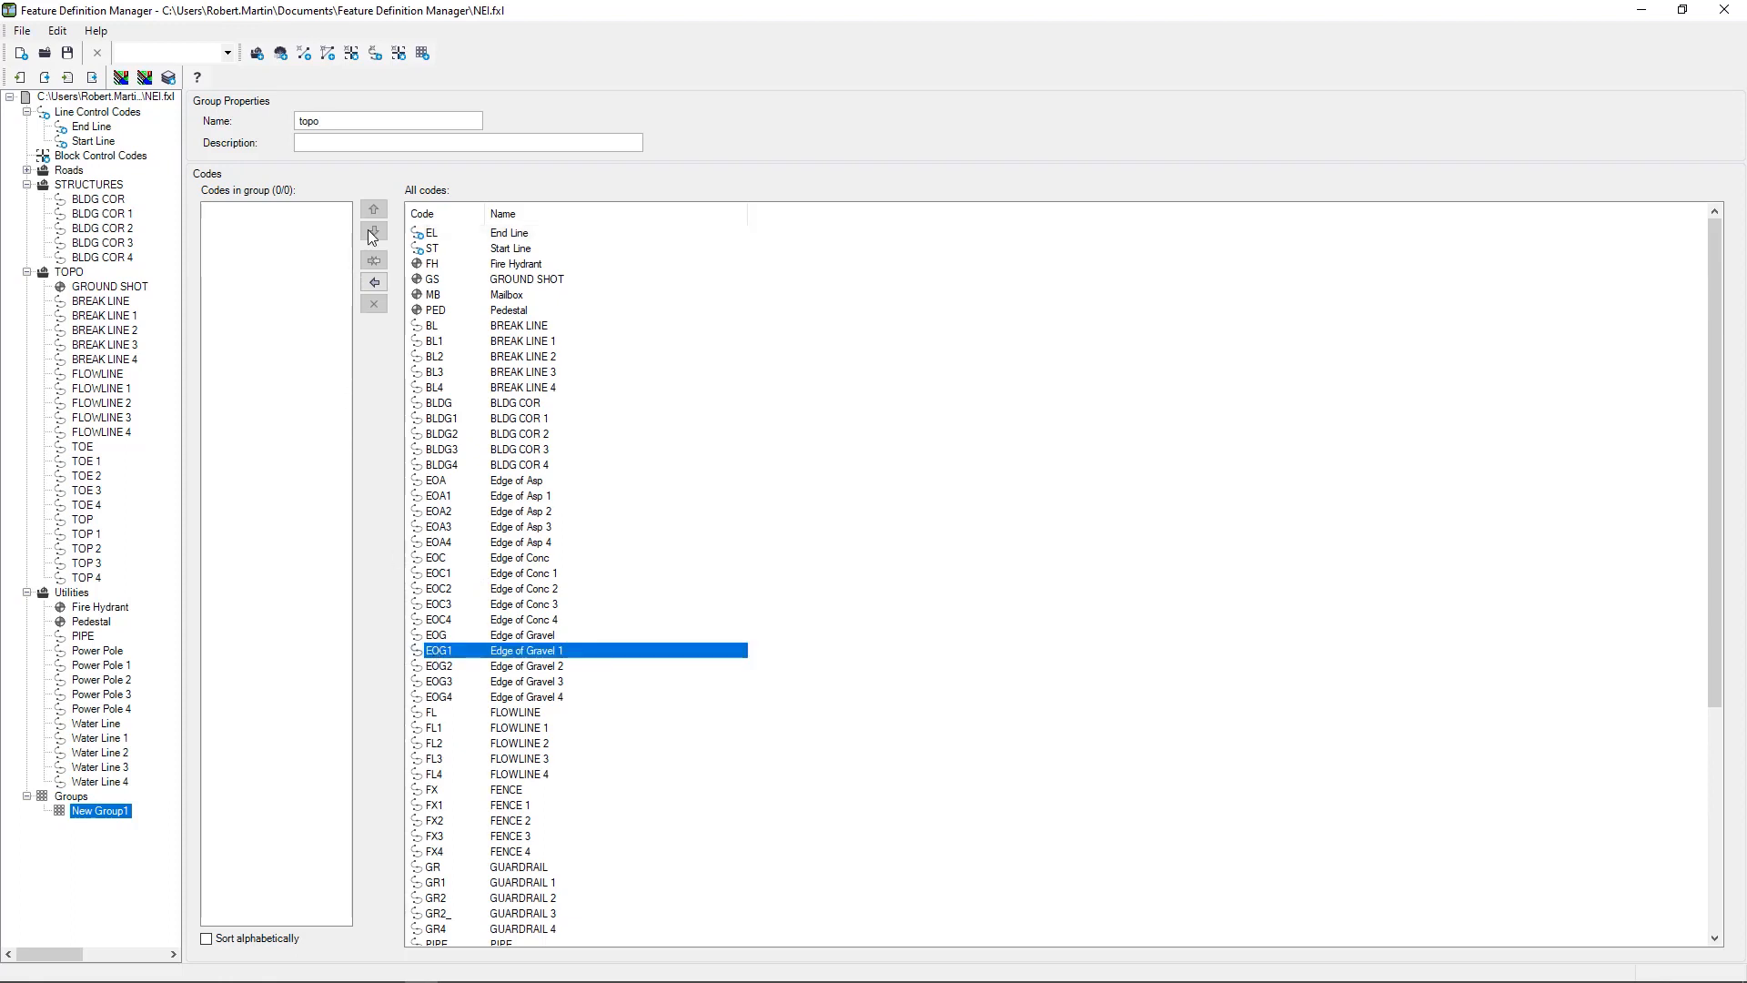
left_click(377, 283)
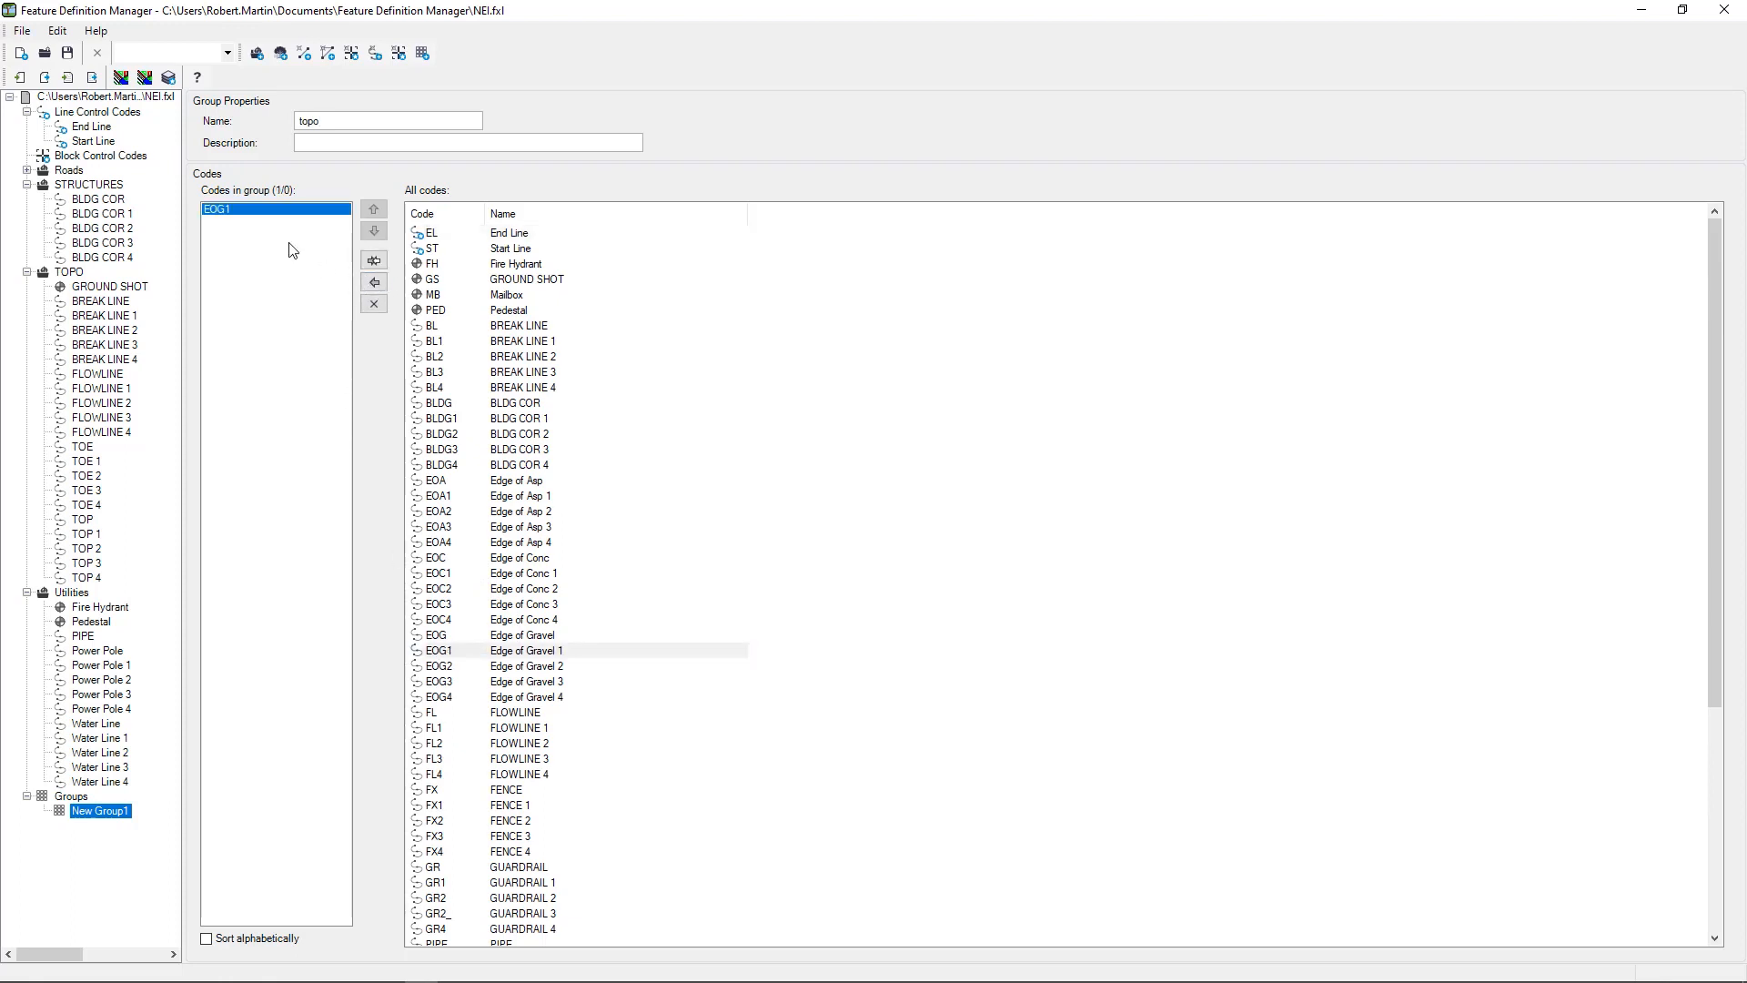
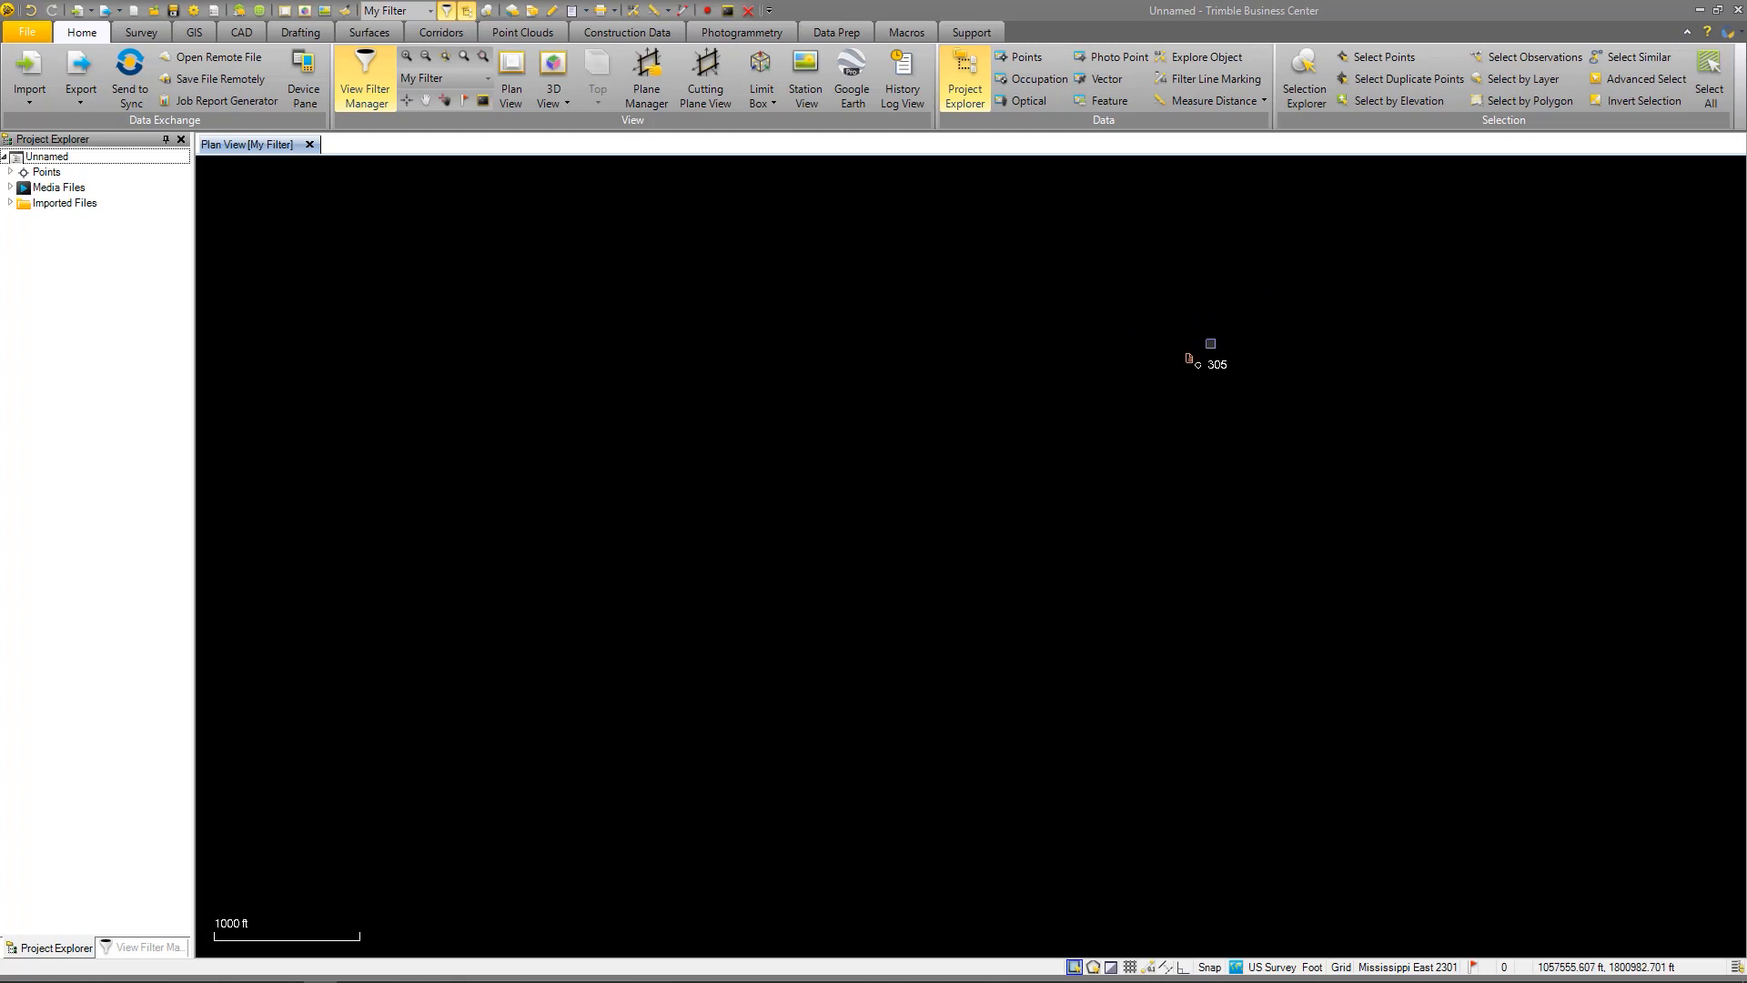
In the Trimble Business Center project, find point 305 in the expanded Points list and delete it
scroll(1037, 381, "up", 2)
left_click(10, 172)
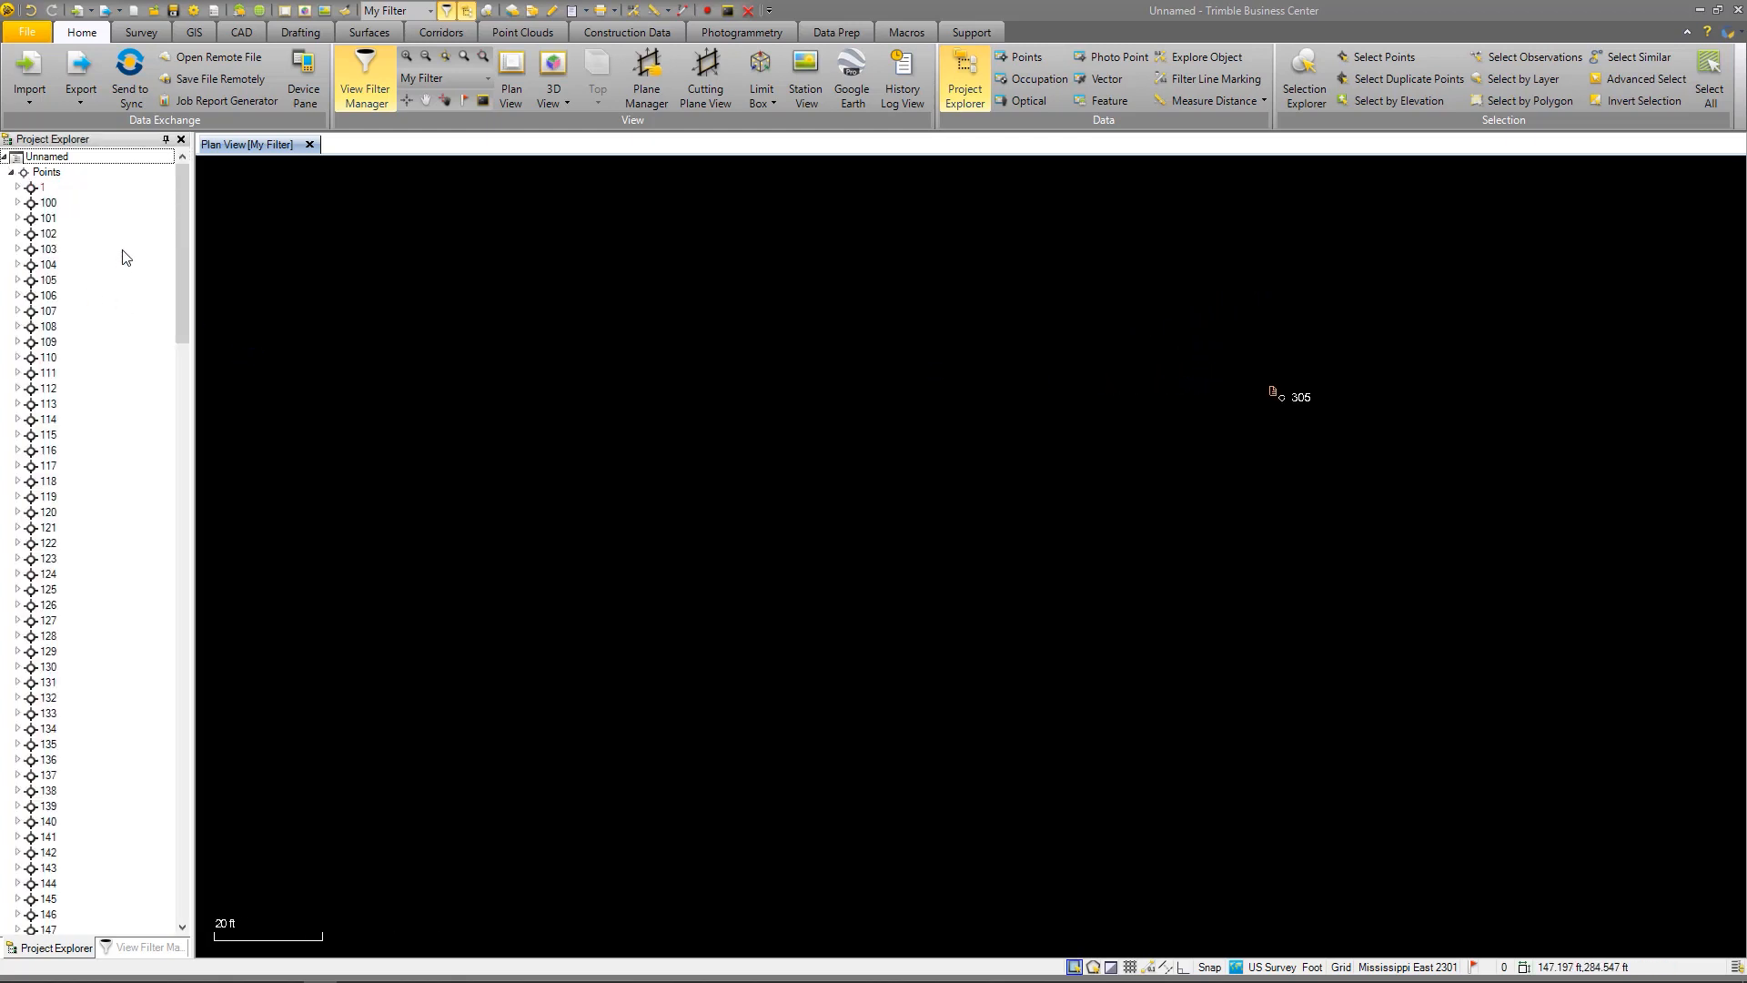
left_click_drag(181, 232, 180, 828)
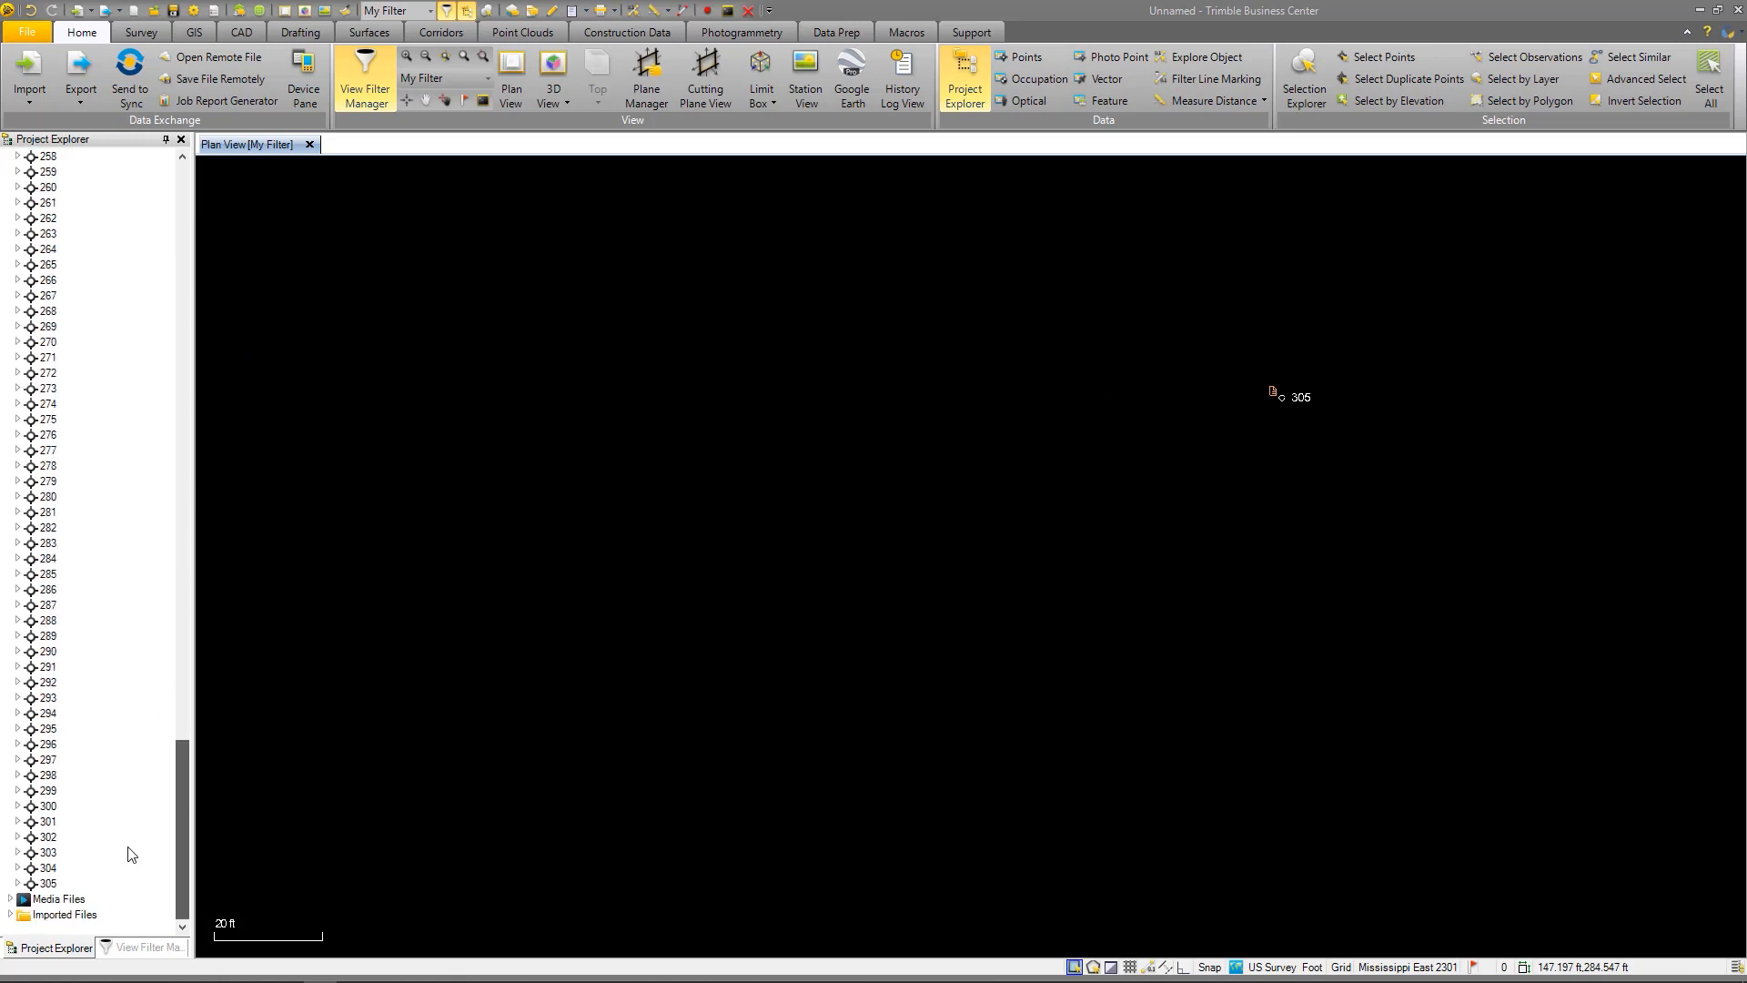
left_click(50, 884)
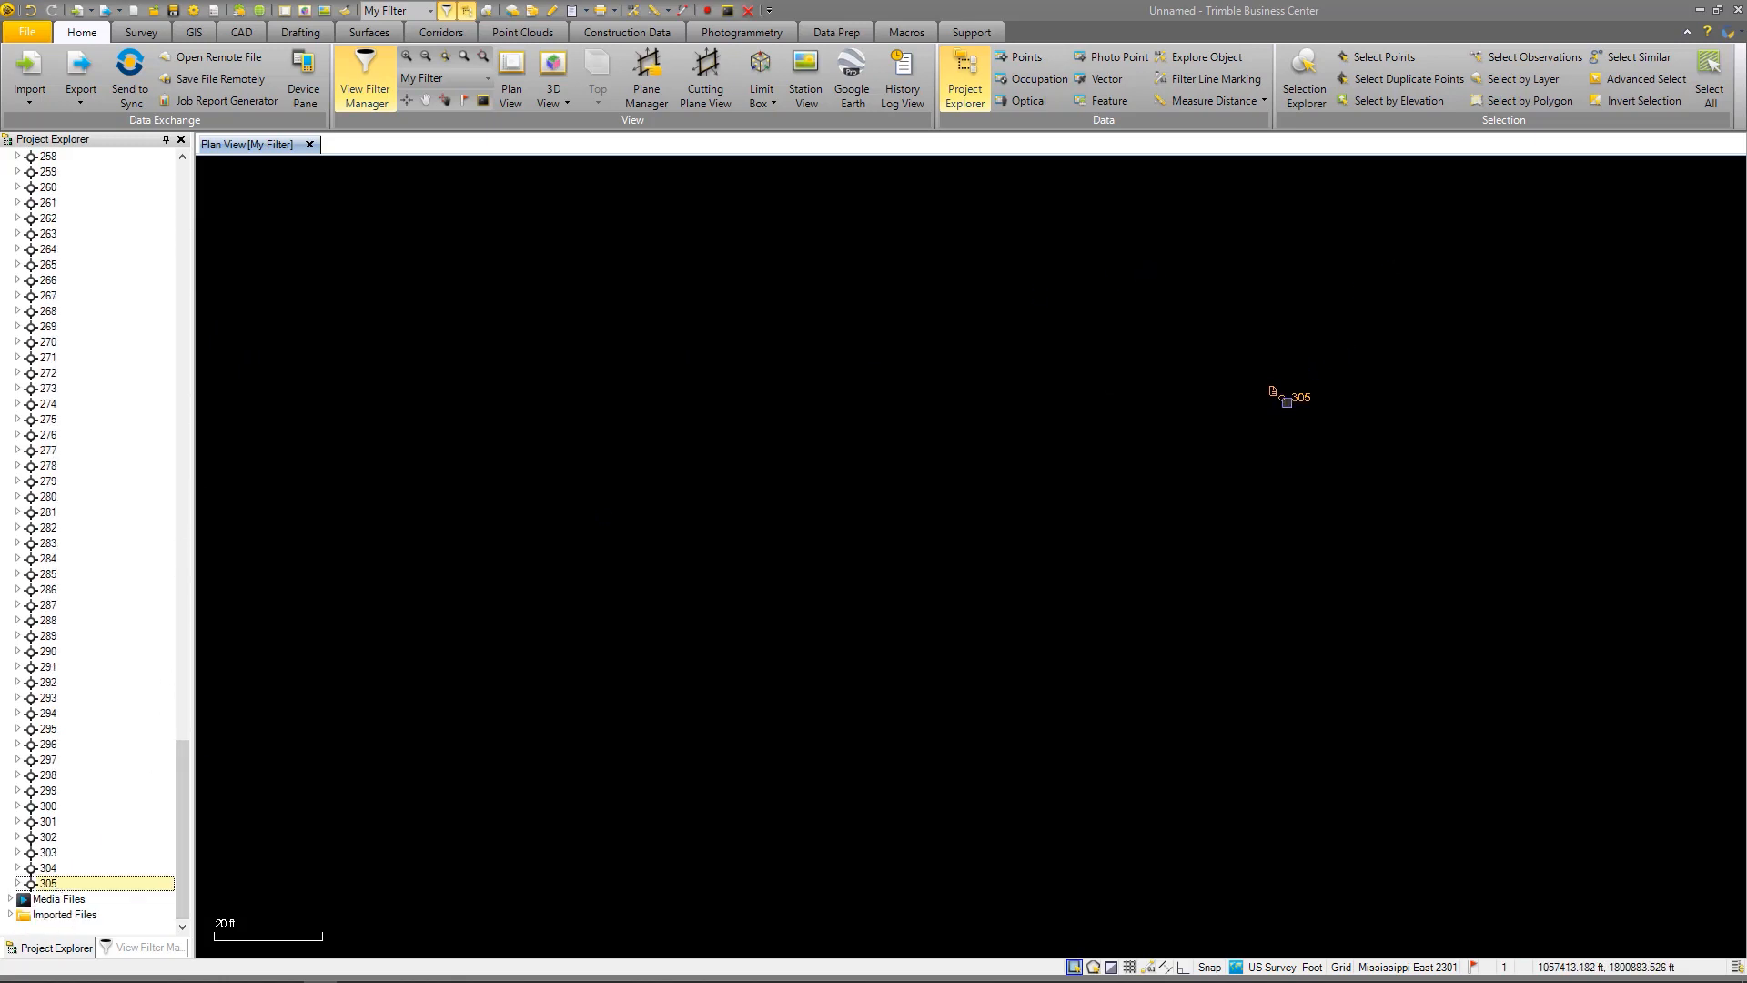
right_click(1287, 403)
left_click(1331, 493)
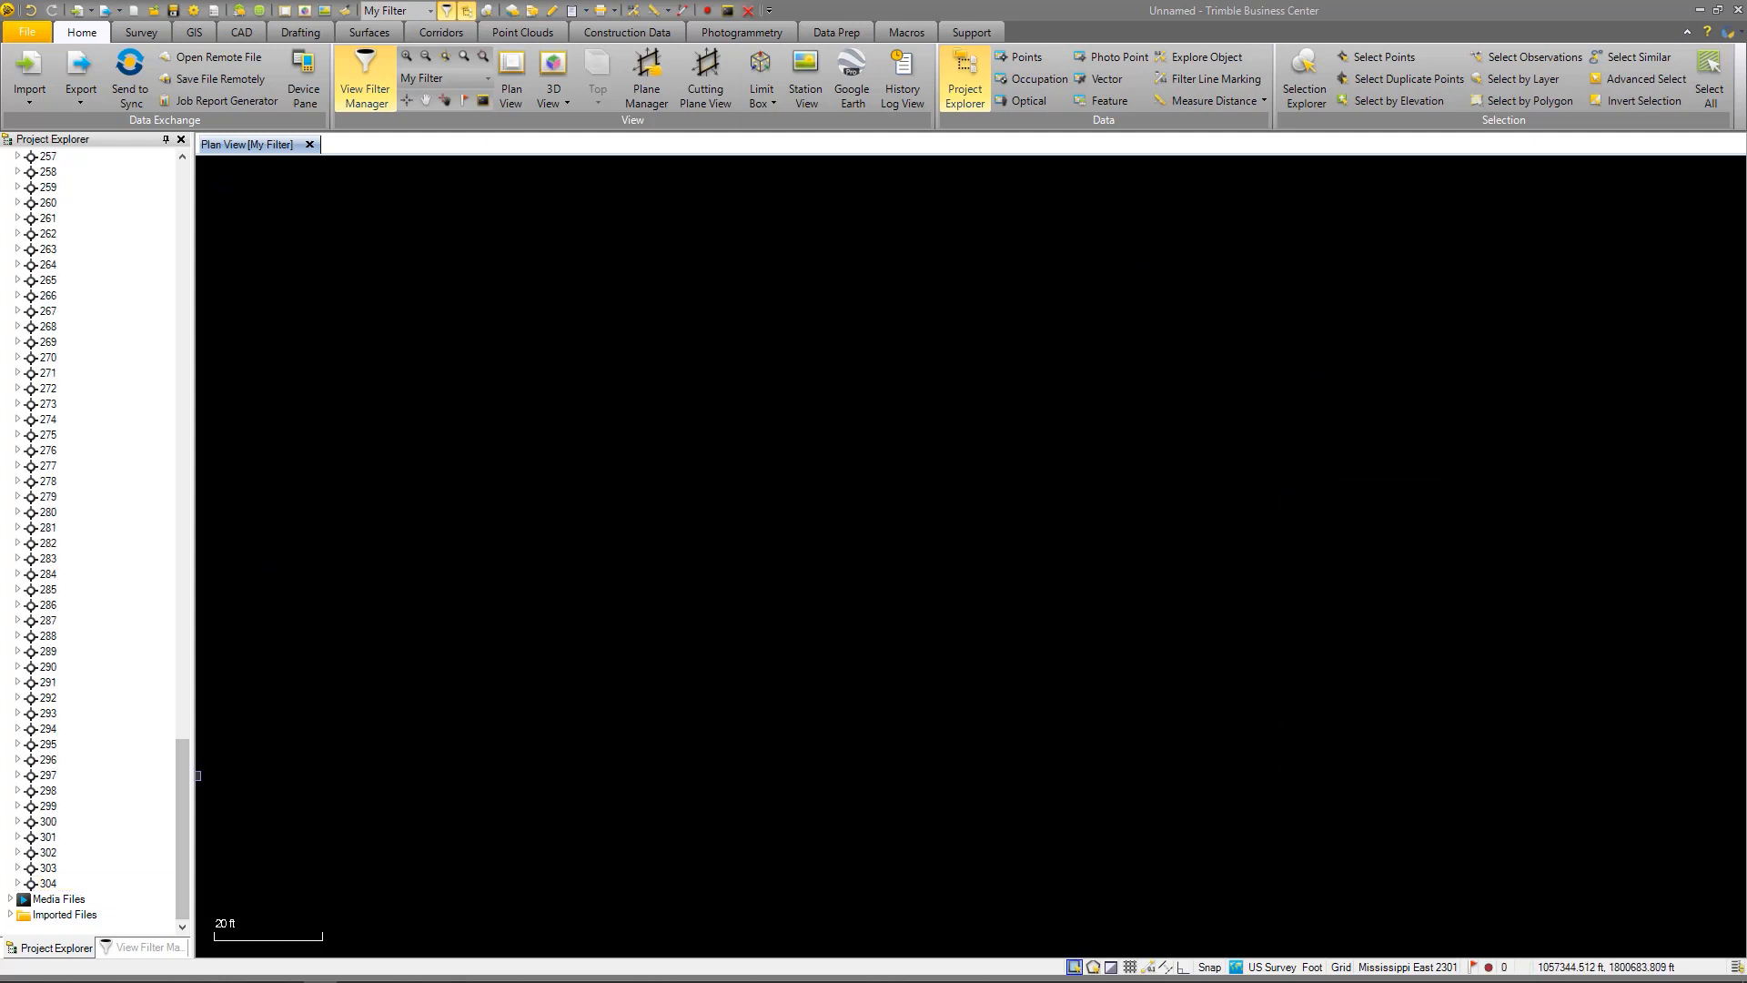
Expand point 1 to list its observations, fit all data in the plan view and examine the surveyed points
left_click_drag(184, 774, 79, 164)
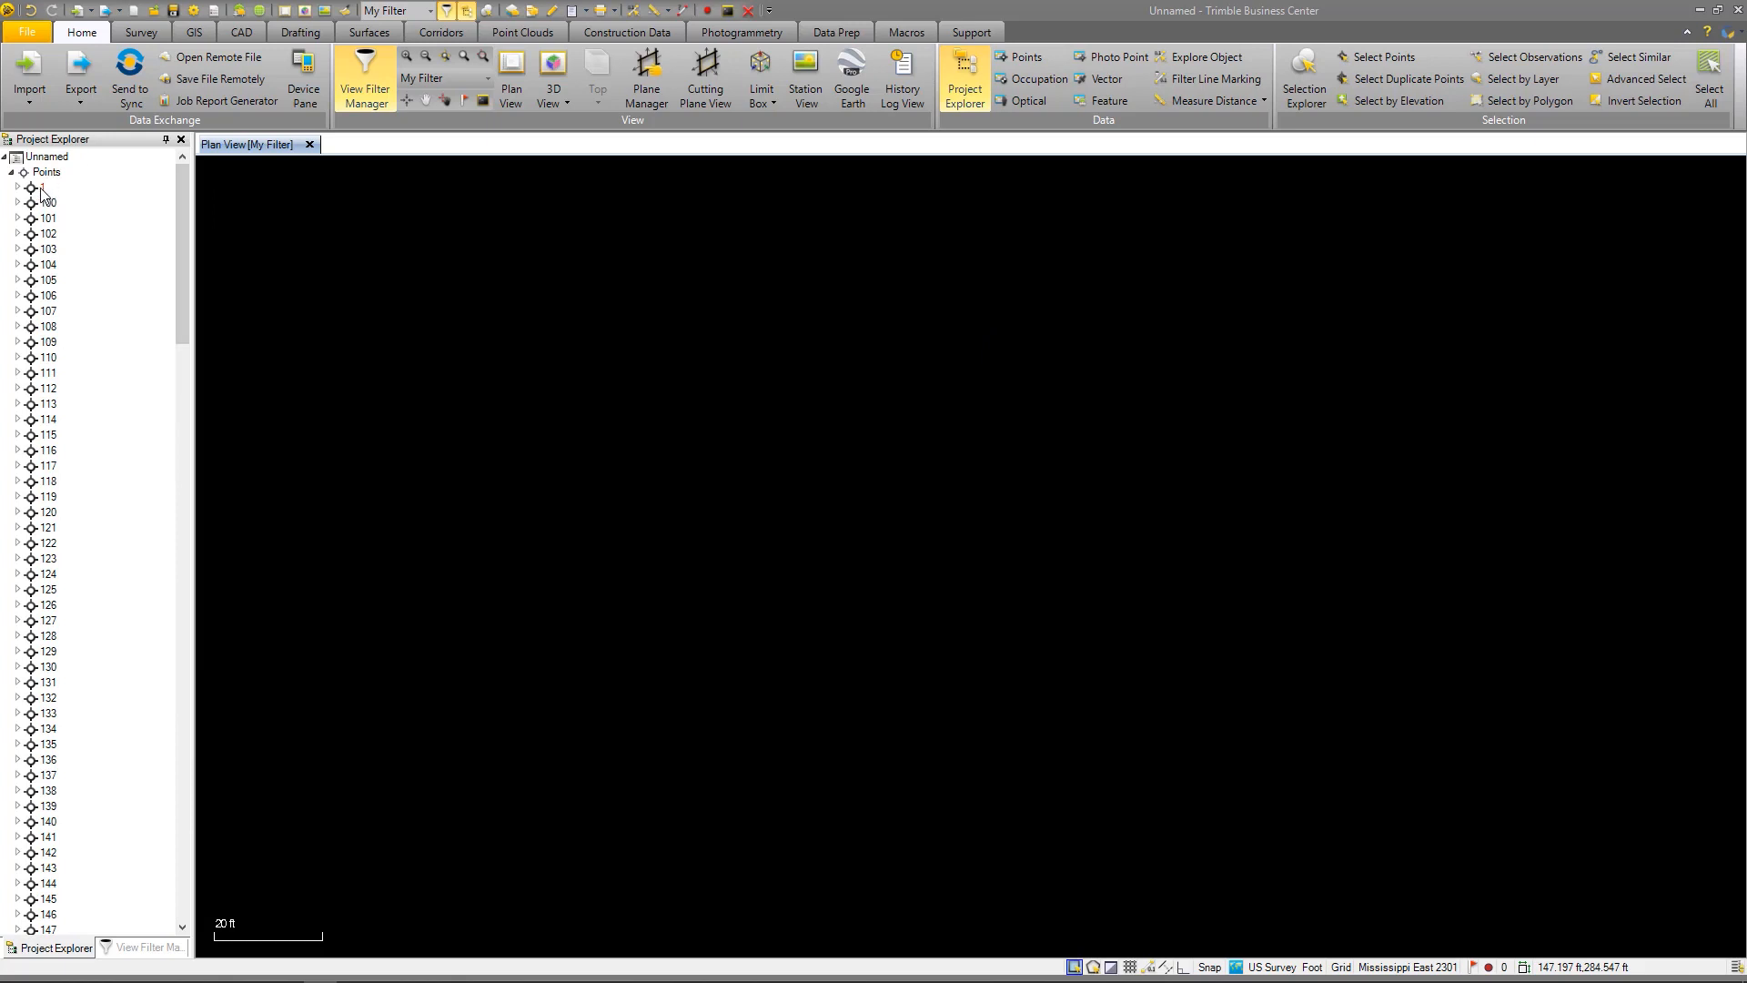
left_click(18, 188)
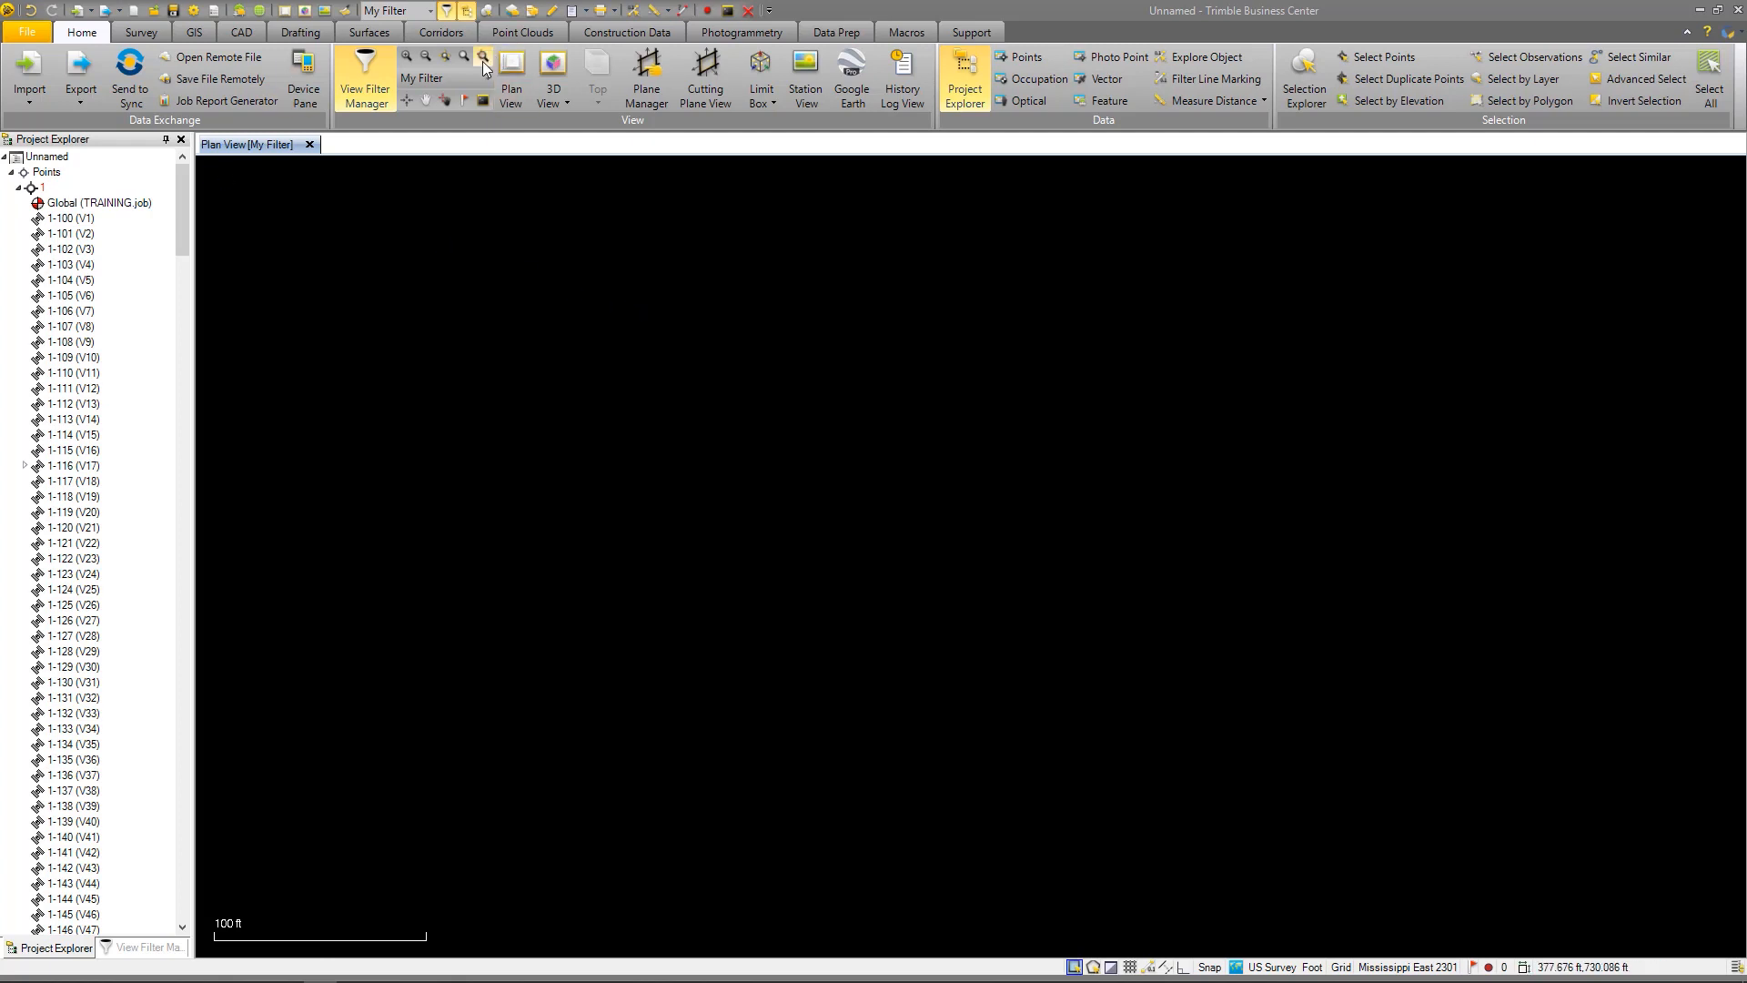
left_click(446, 54)
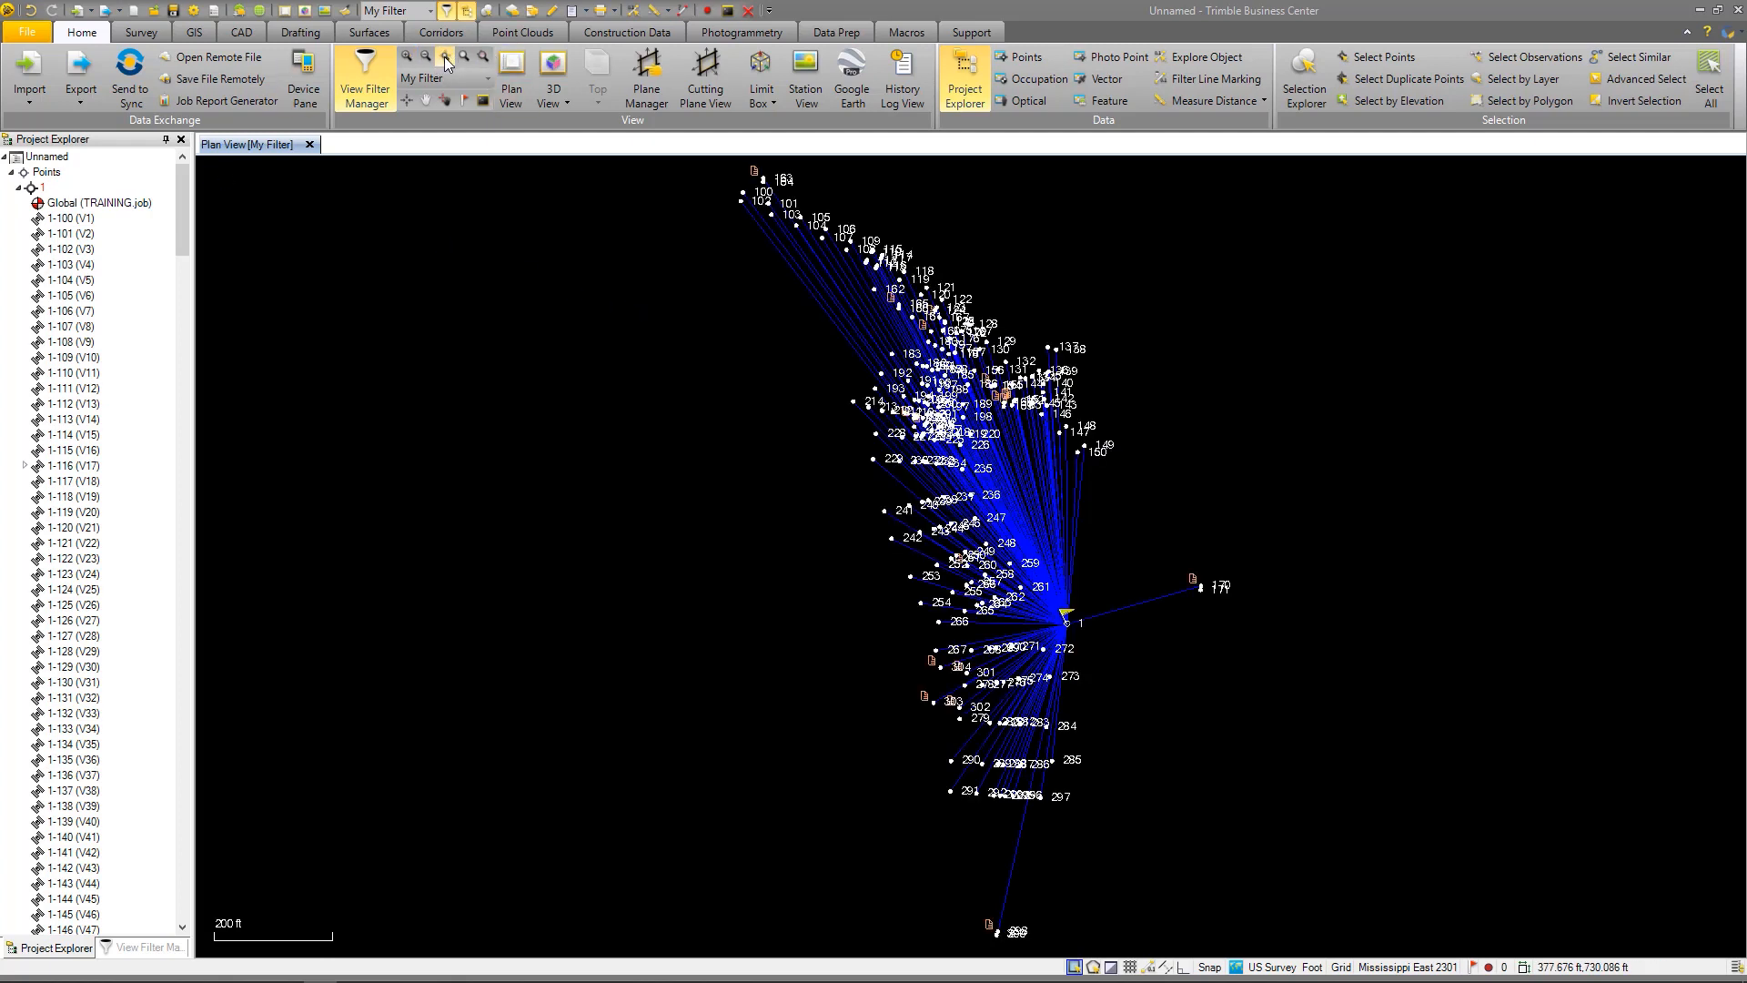
scroll(1175, 595, "up", 3)
scroll(1038, 672, "up", 2)
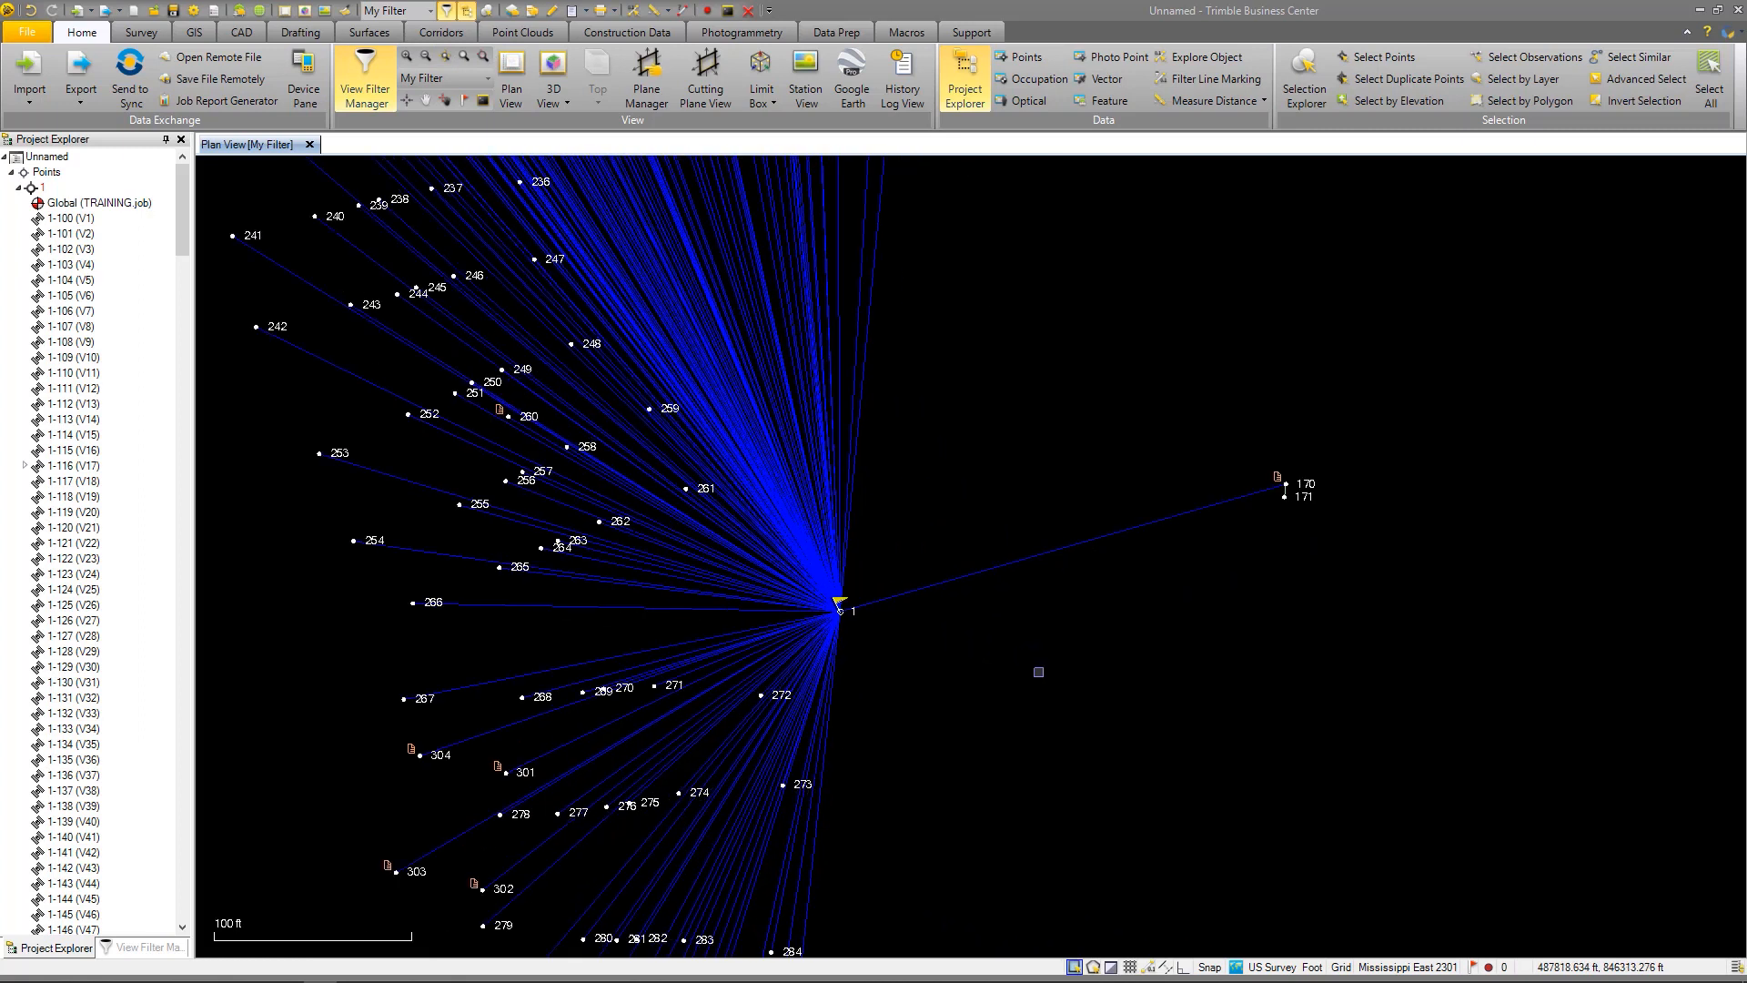
scroll(891, 636, "up", 7)
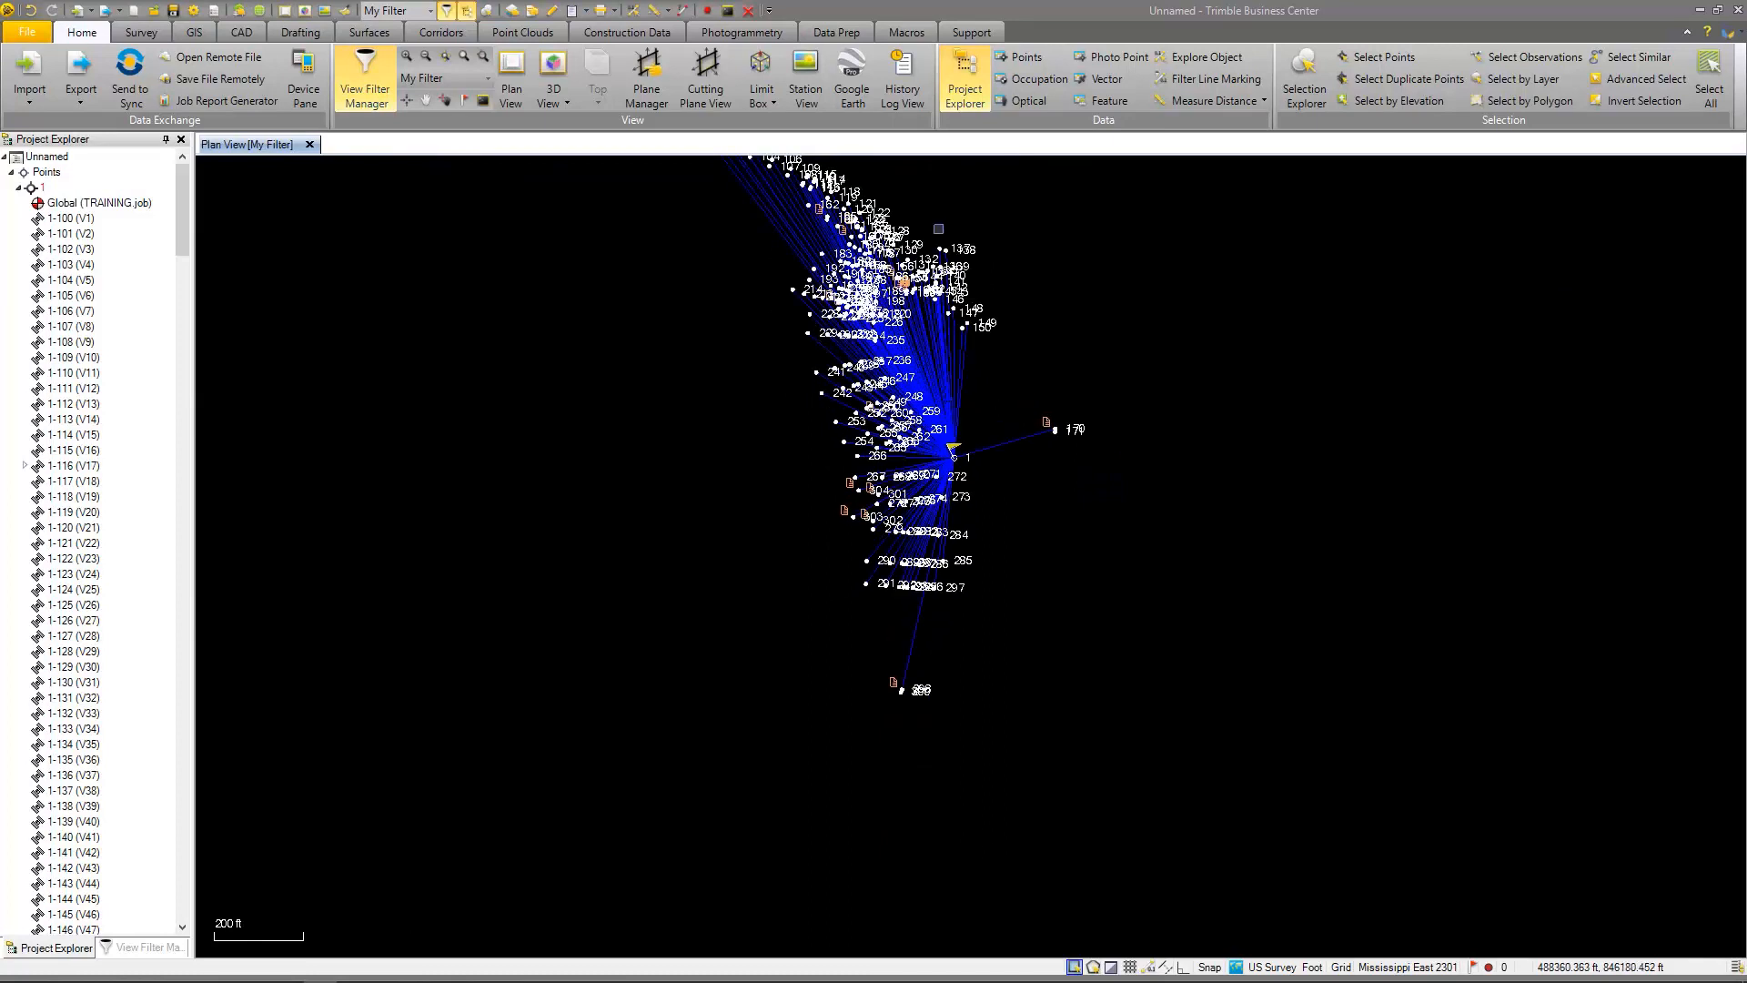
scroll(939, 228, "up", 3)
scroll(910, 223, "down", 5)
scroll(841, 174, "up", 1)
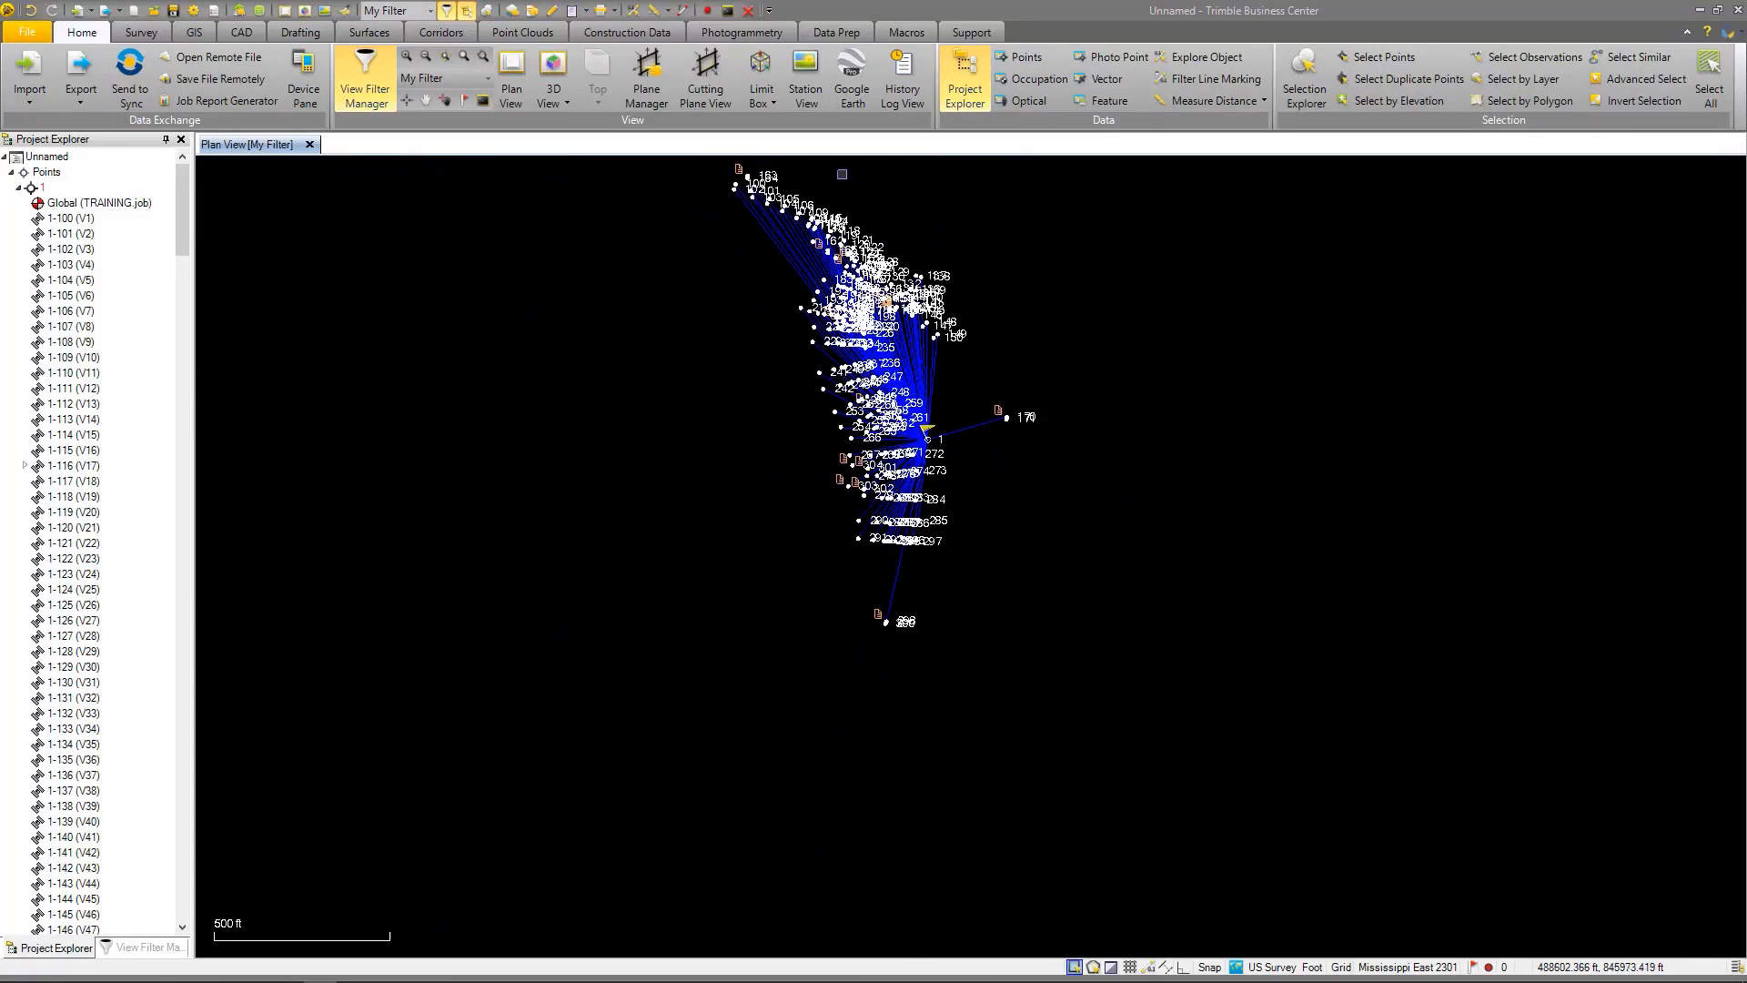
scroll(842, 174, "up", 2)
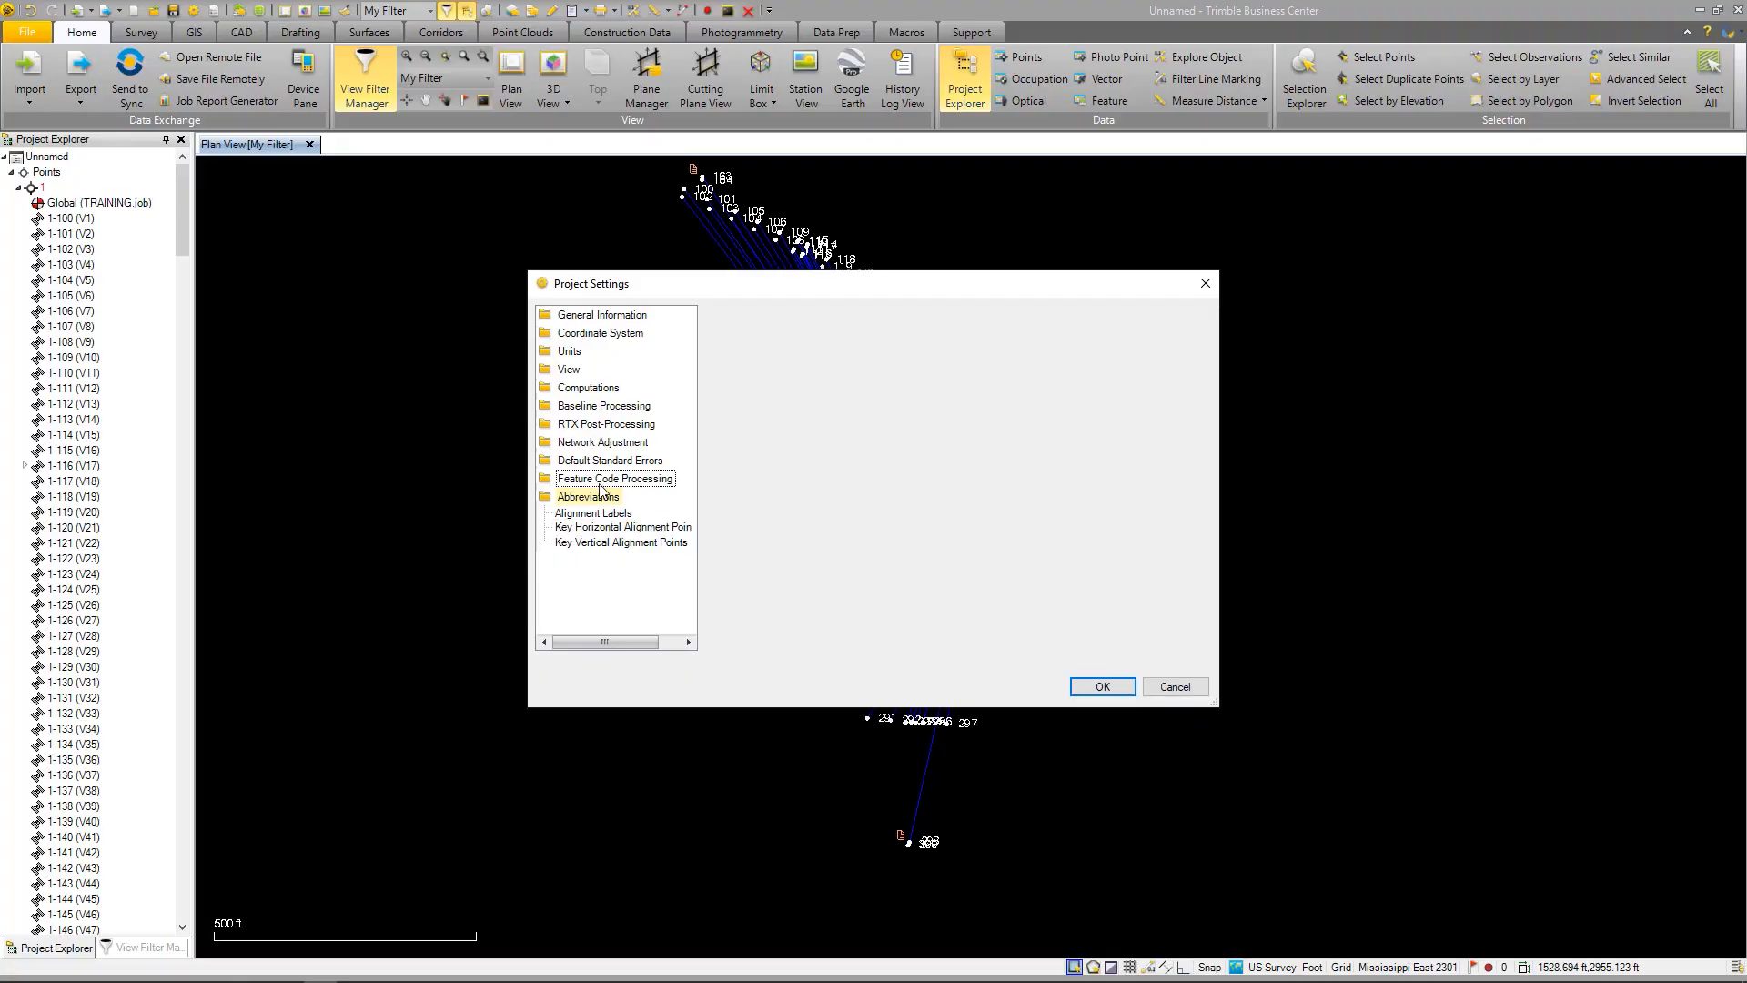
Assign NEI.fxl as the feature definition file in the project's Feature Code Processing settings
left_click(600, 482)
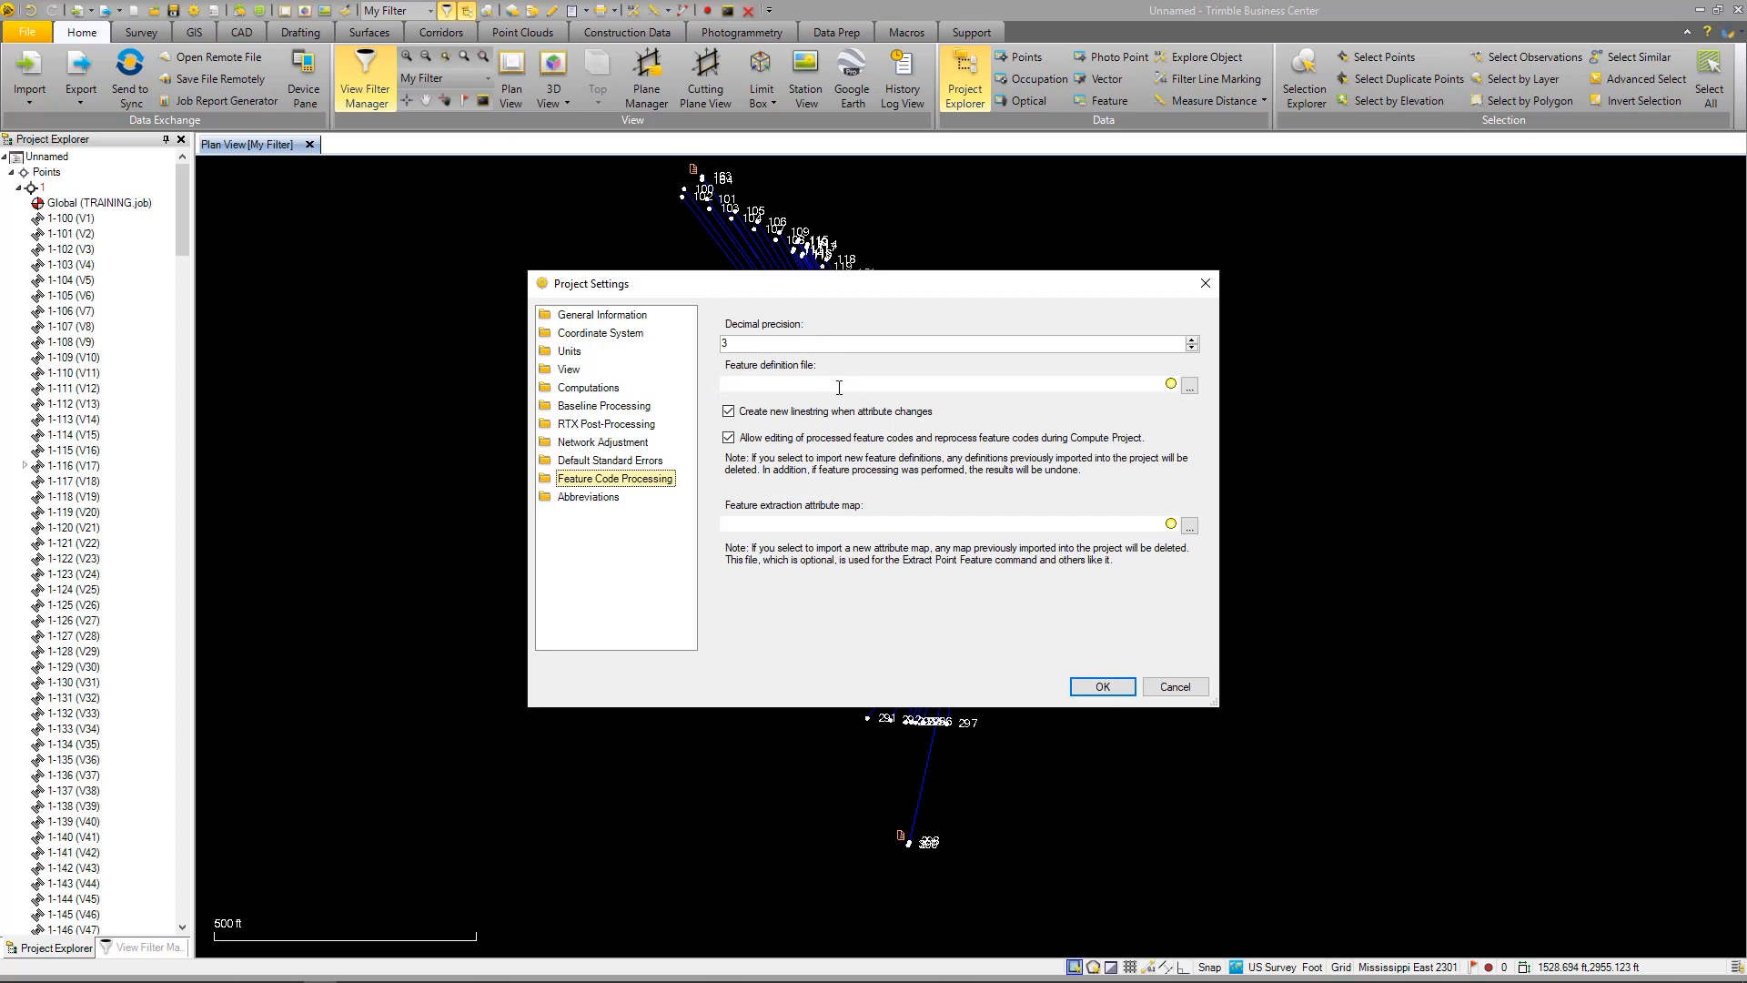
left_click(1189, 386)
left_click(739, 467)
left_click(1247, 759)
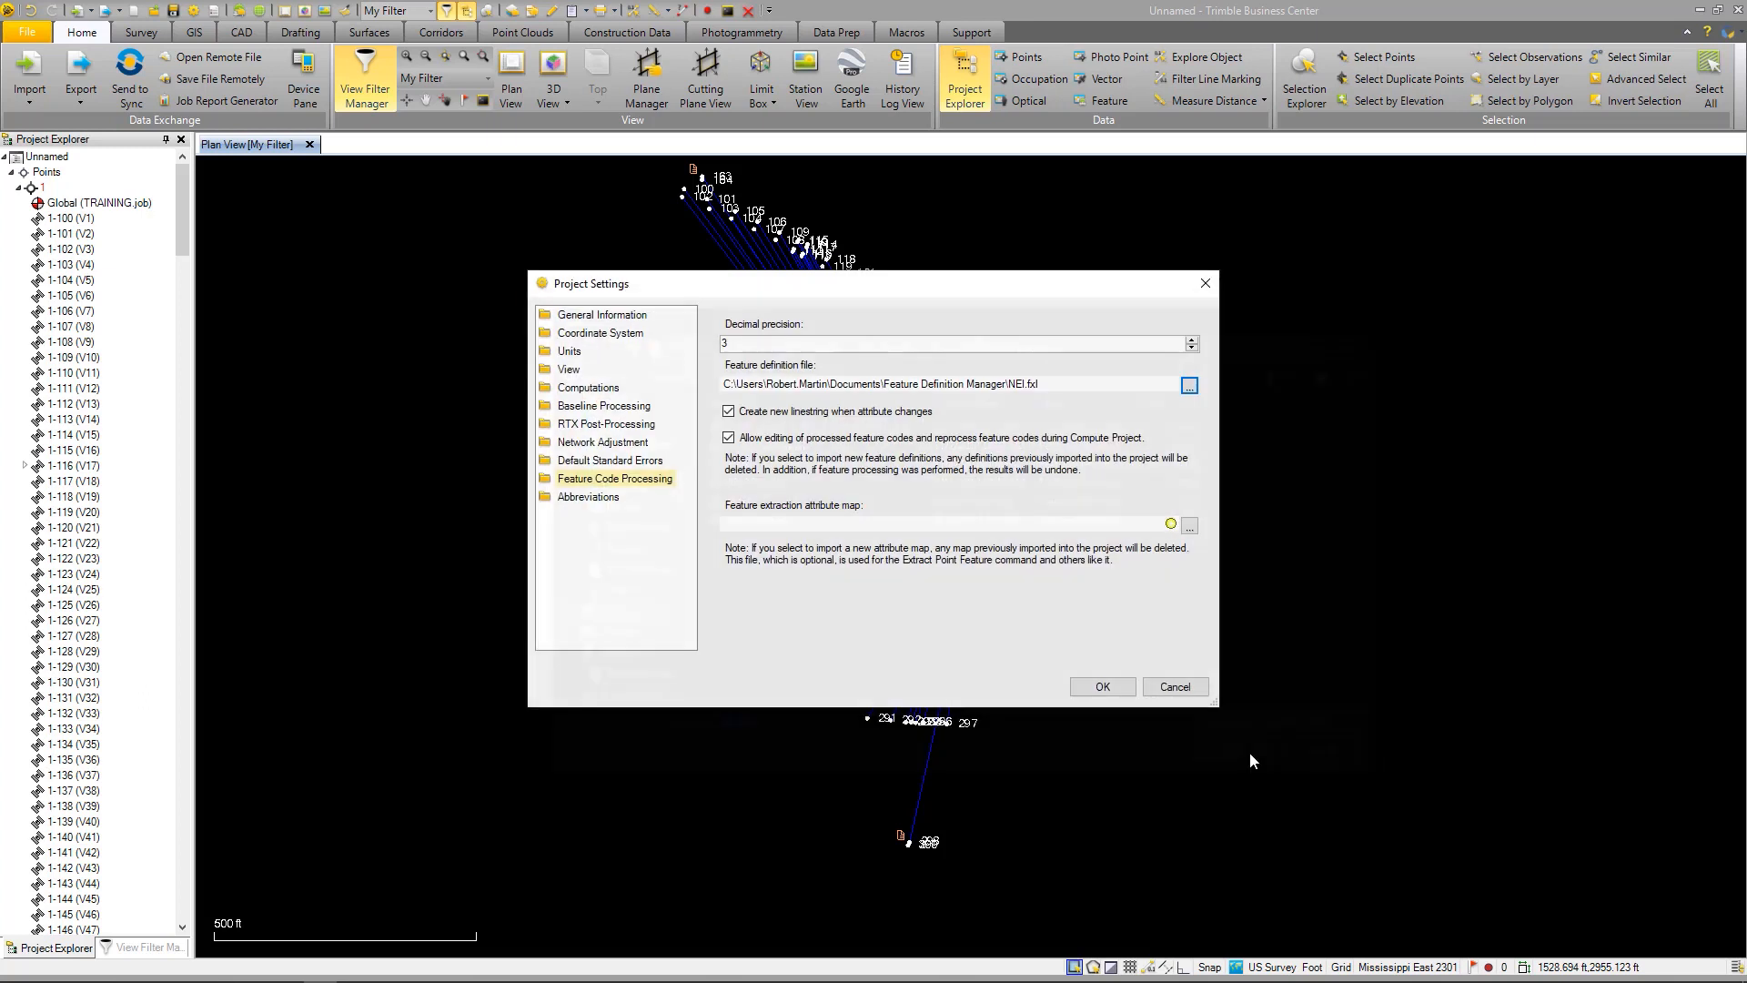
left_click(1103, 687)
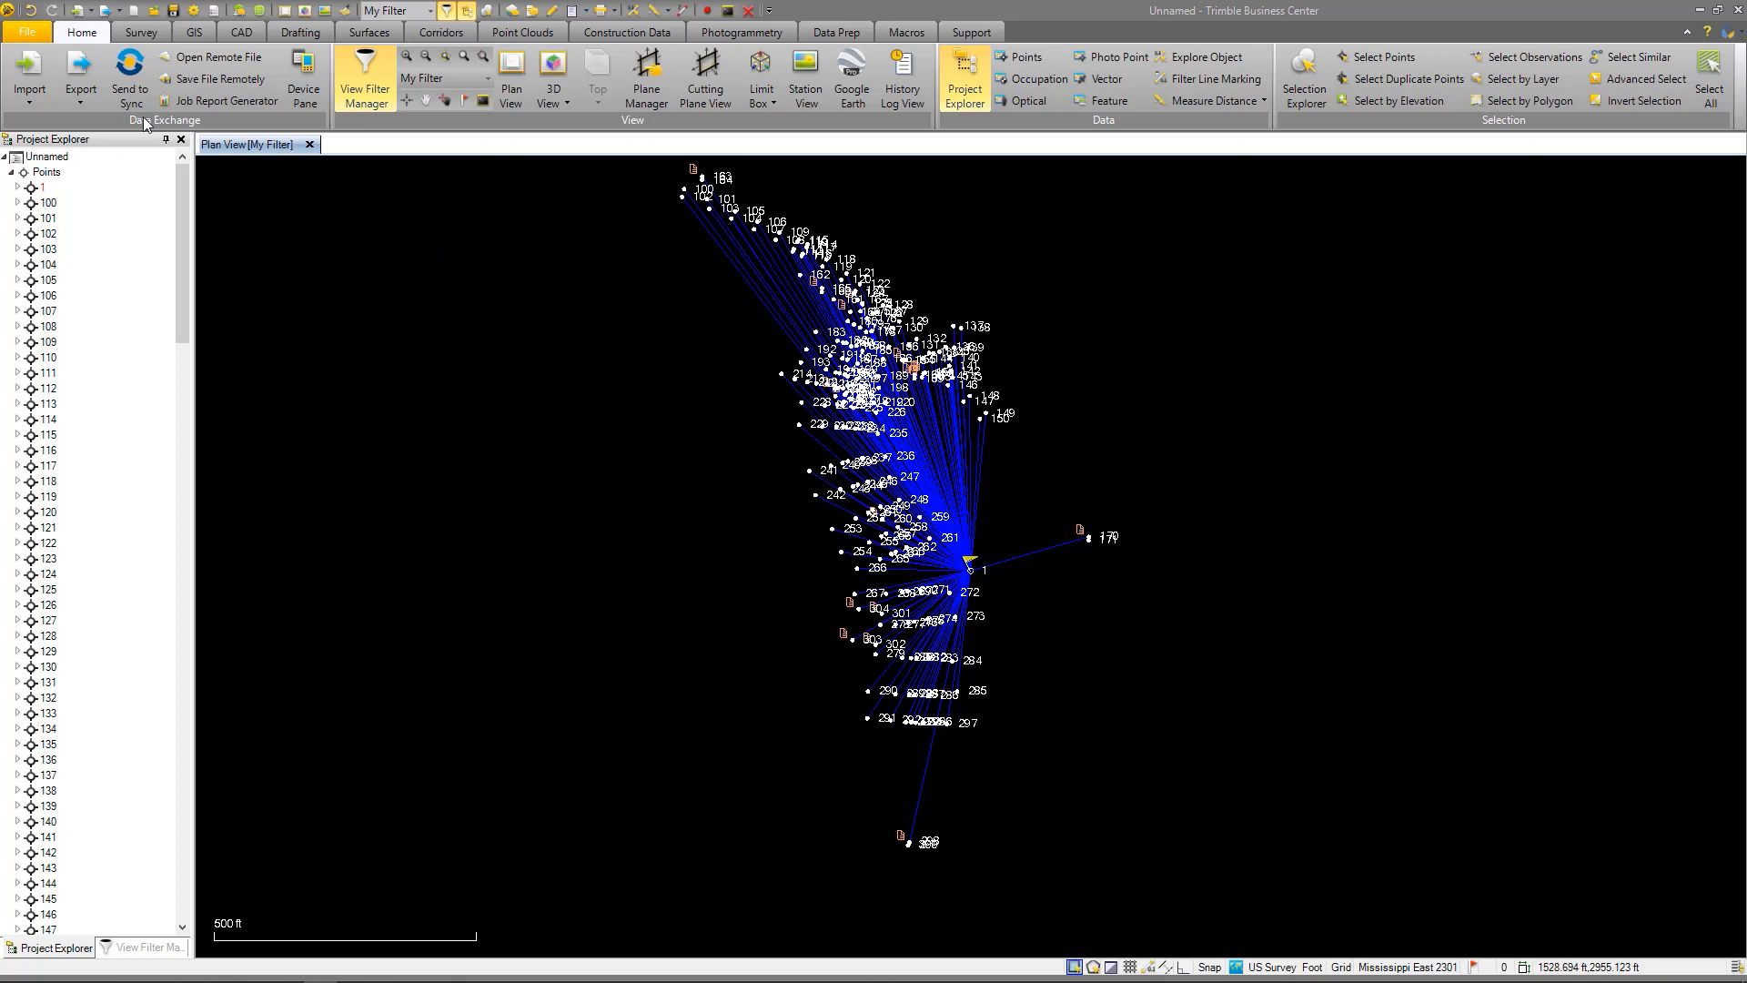
Process the feature codes of TRAINING.job and skip the feature code processing report
left_click(132, 35)
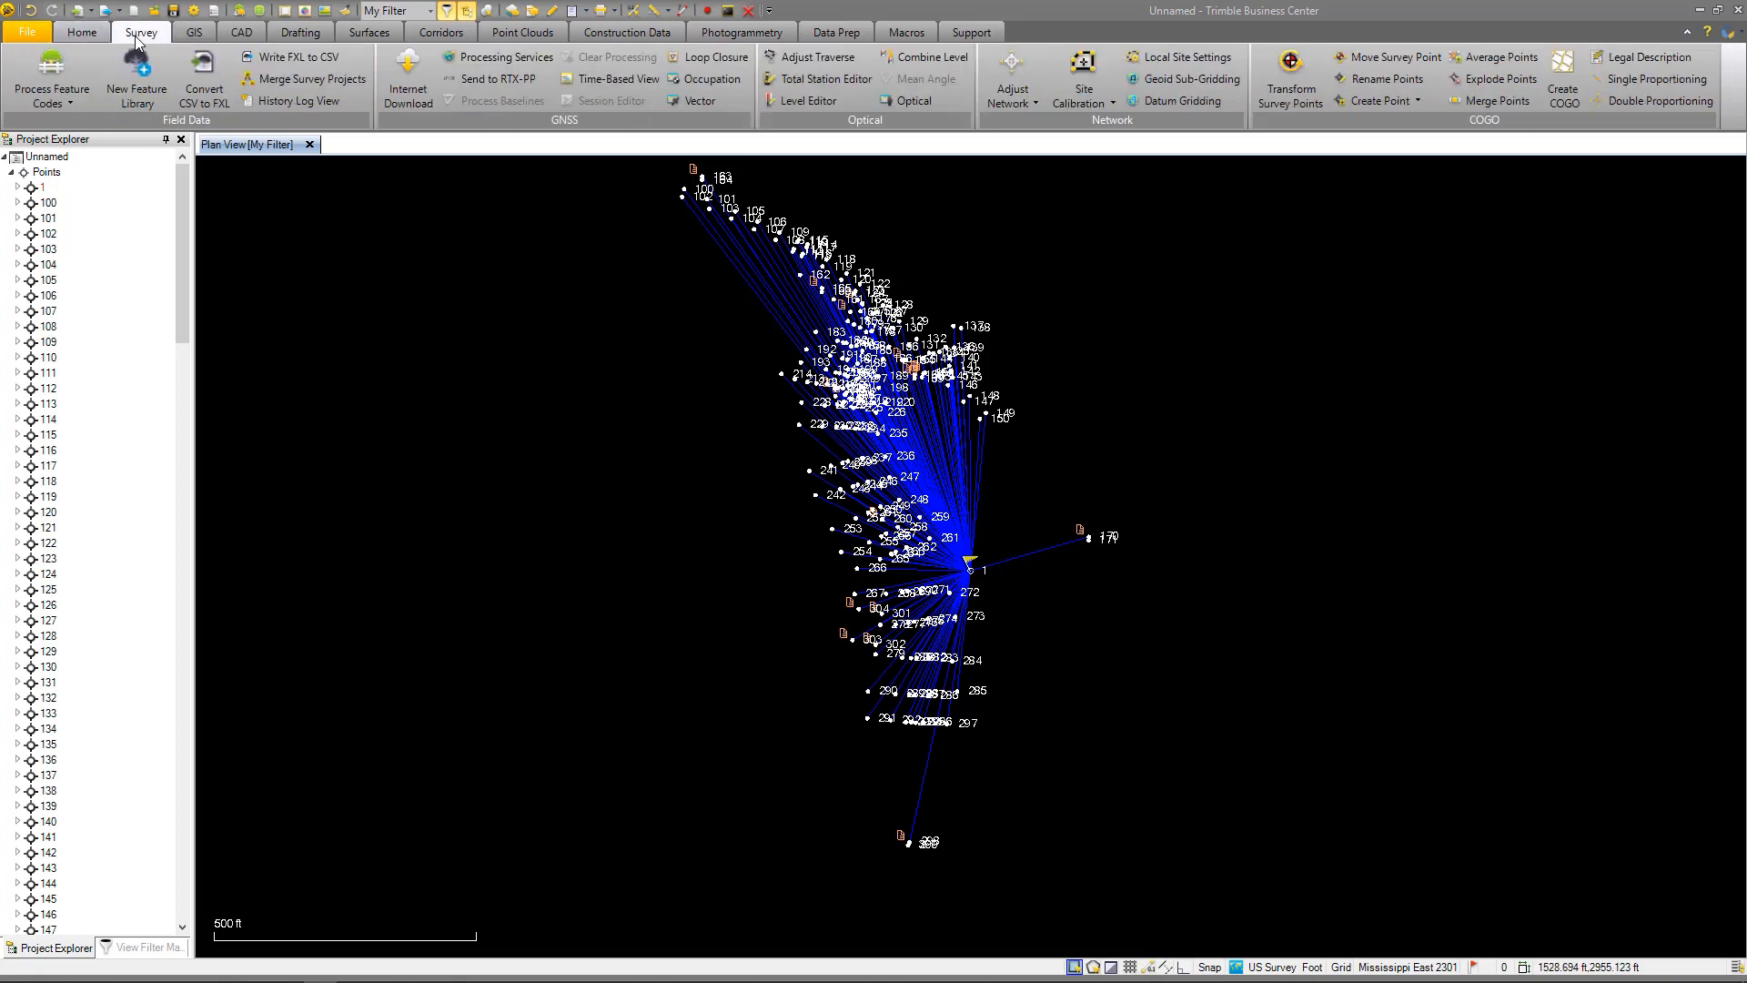
left_click(51, 68)
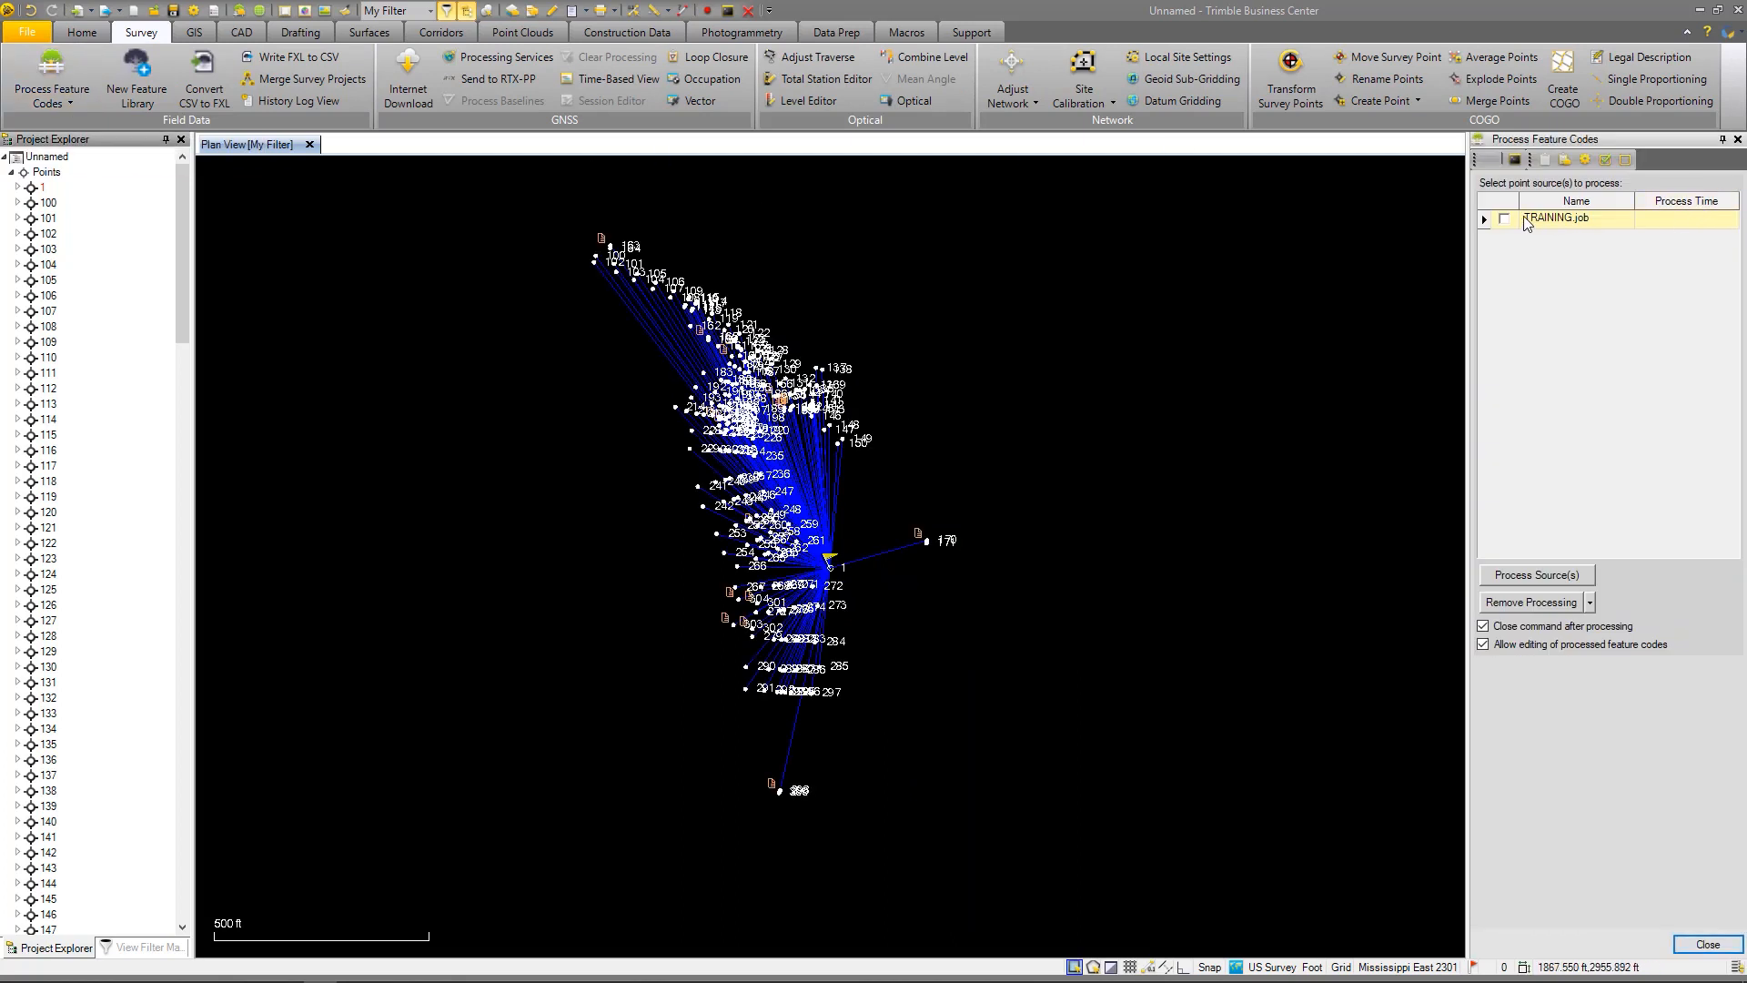
left_click(1504, 220)
left_click(1517, 576)
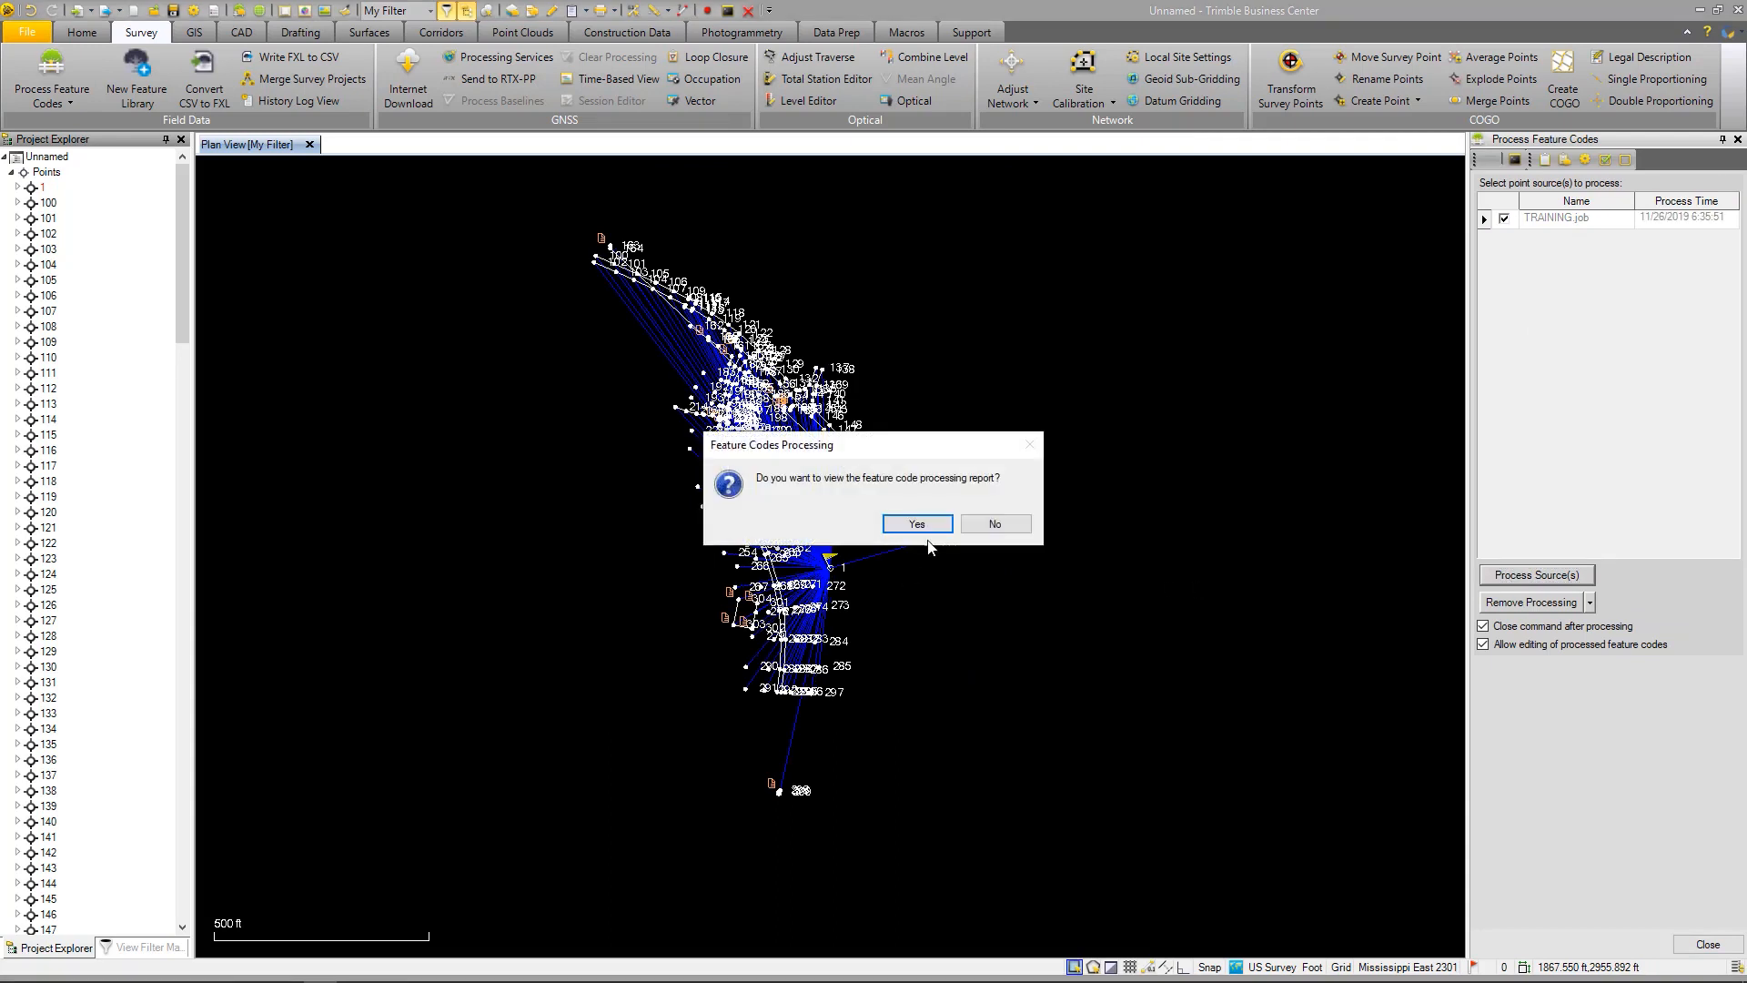
left_click(1001, 524)
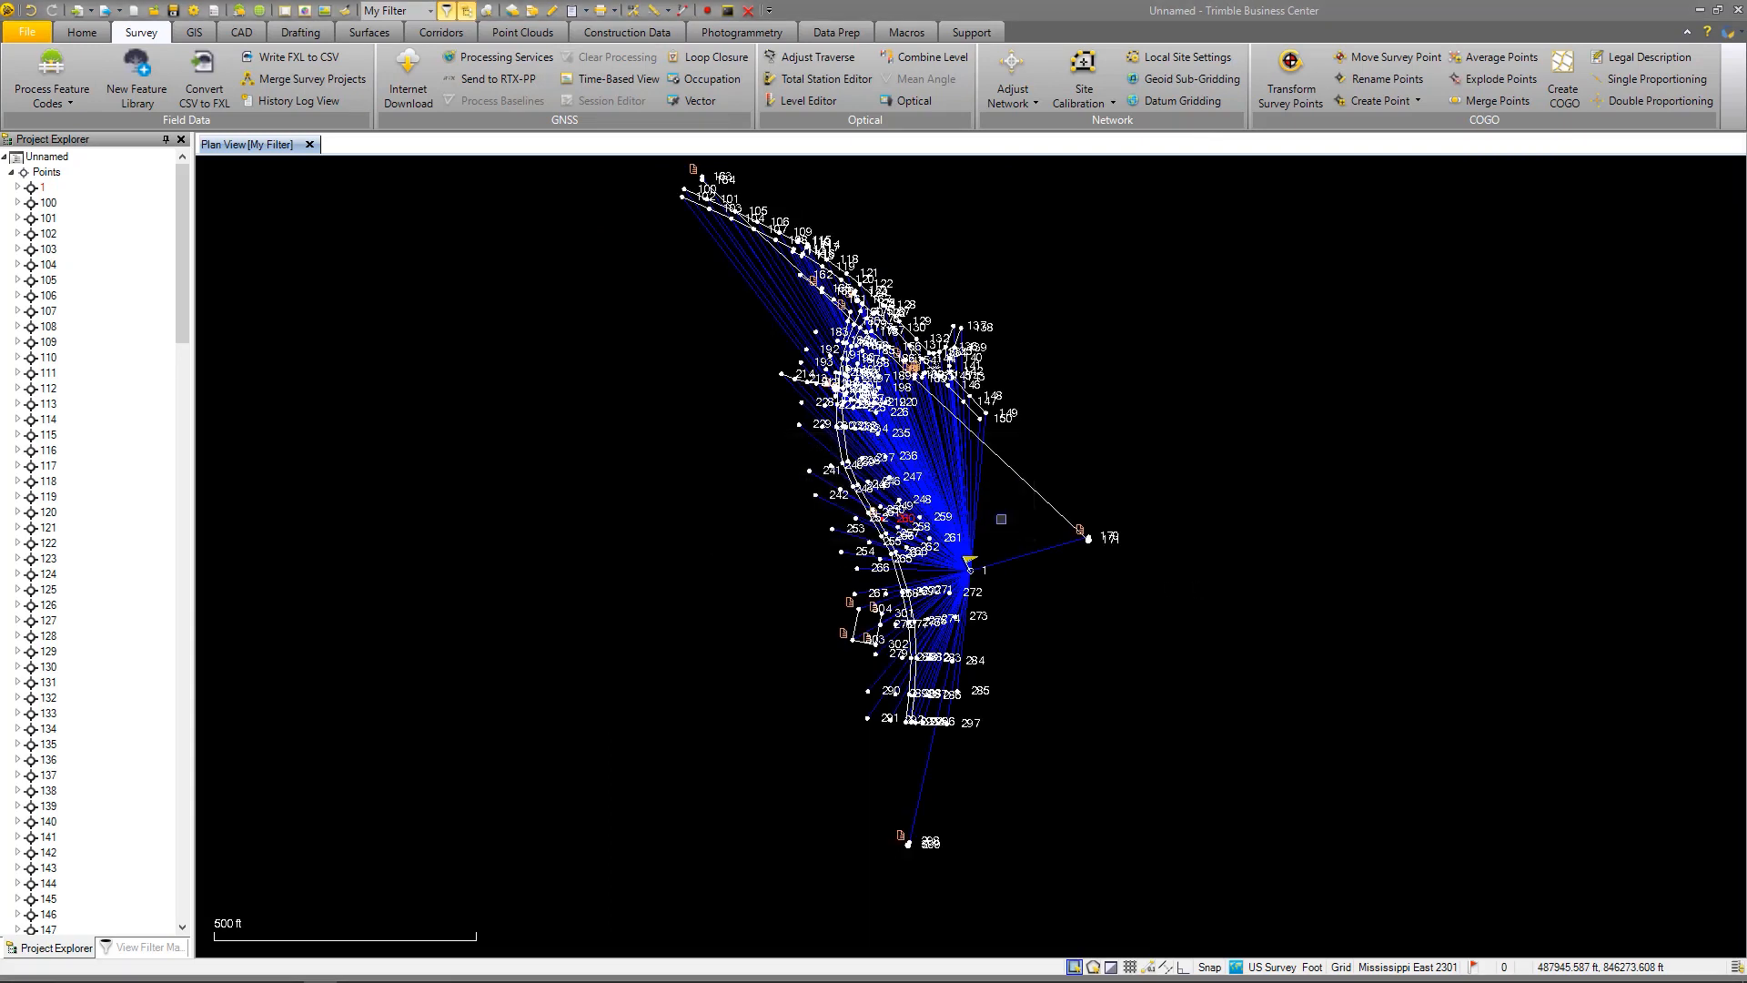
Examine the processed linework in the plan view and open the properties of the fence linestring running through points 161 and 160
scroll(1032, 546, "up", 4)
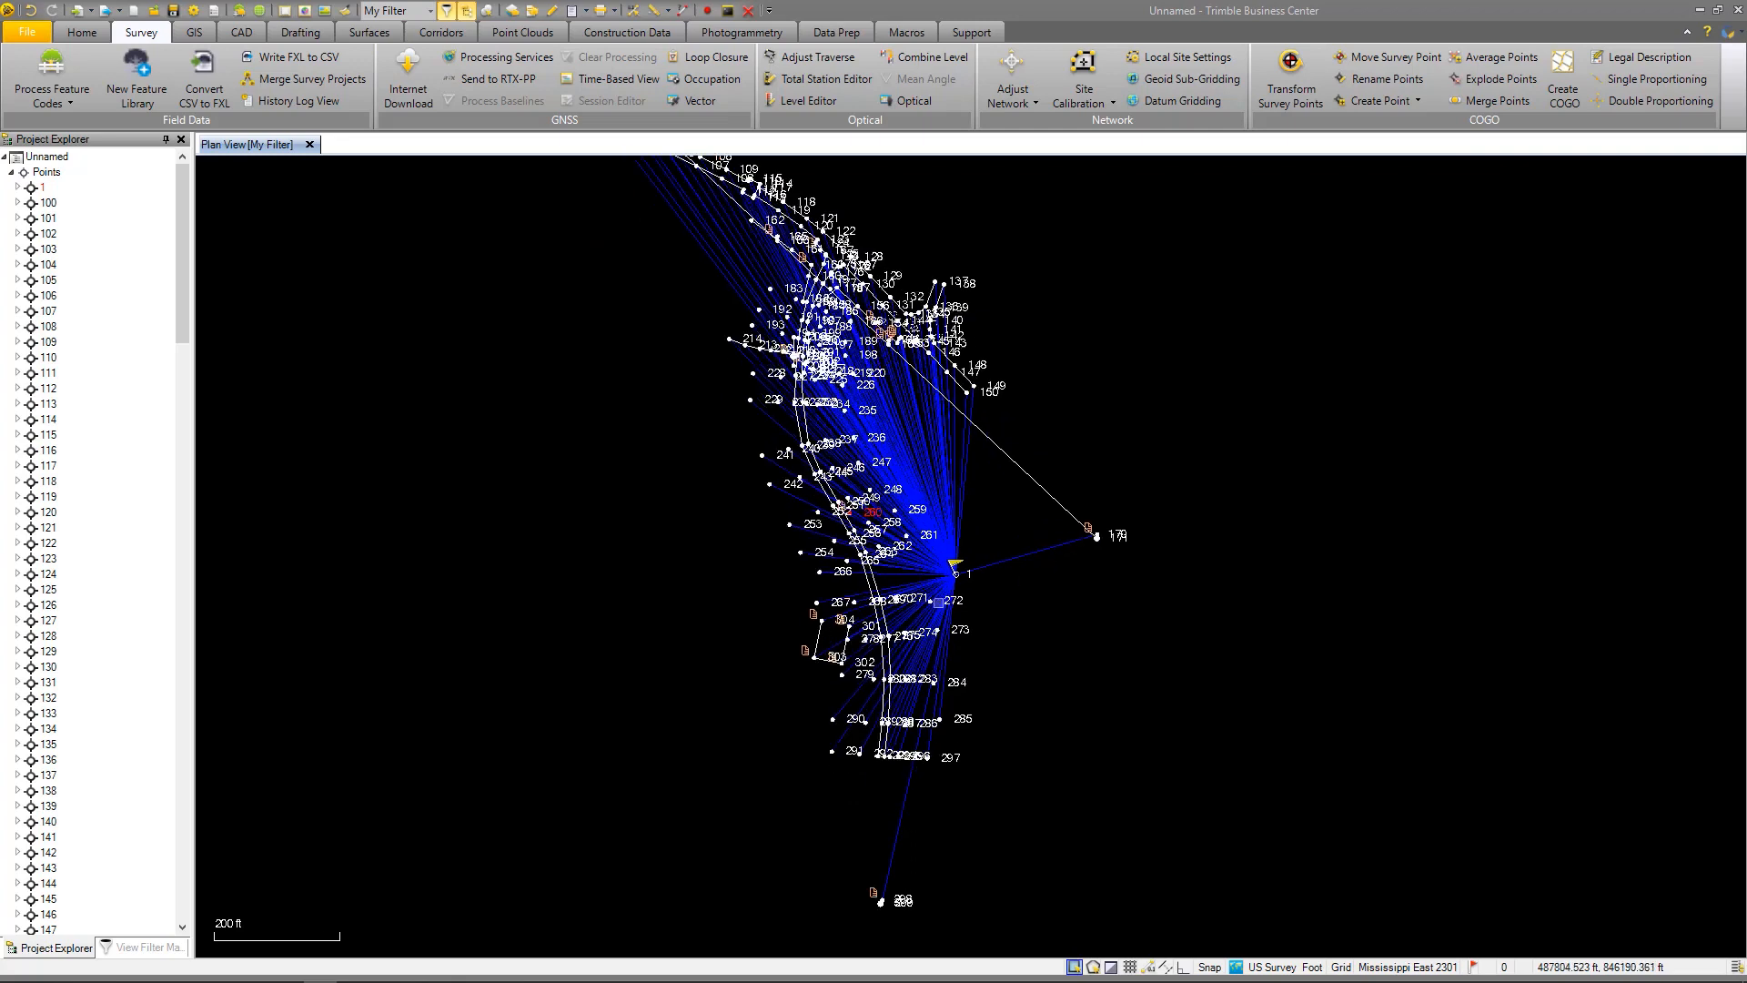
scroll(1029, 611, "up", 6)
scroll(882, 573, "down", 6)
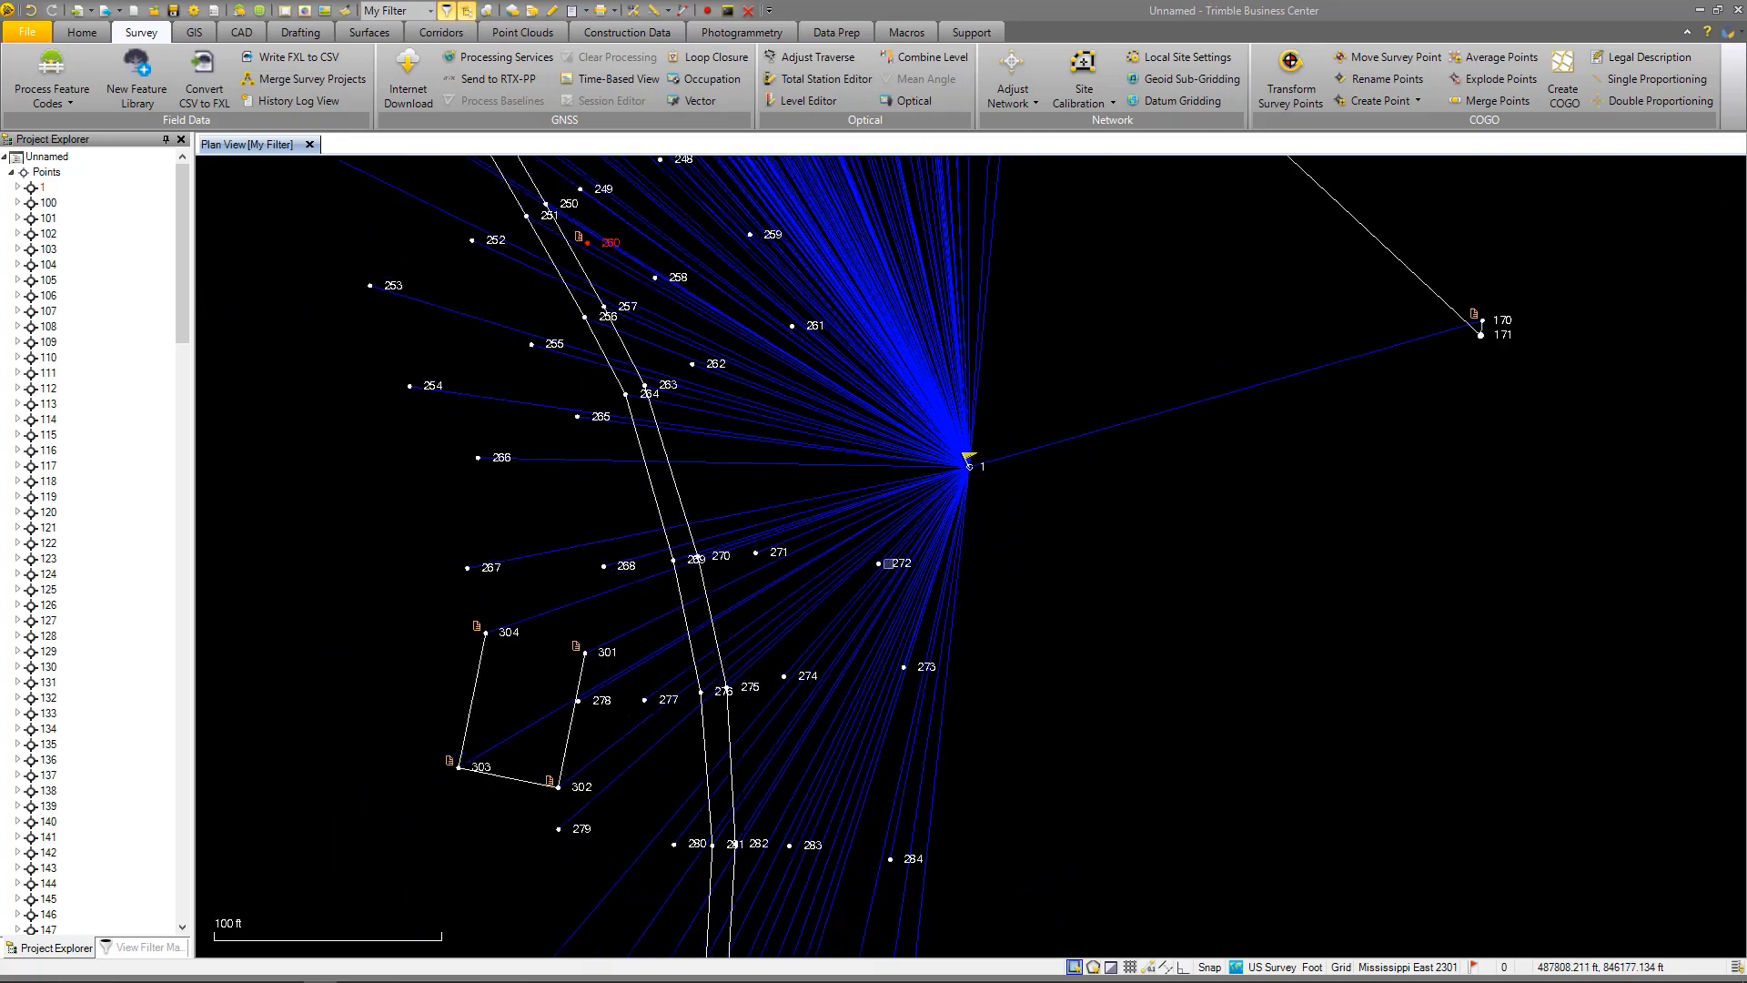
scroll(664, 457, "down", 3)
scroll(672, 235, "up", 9)
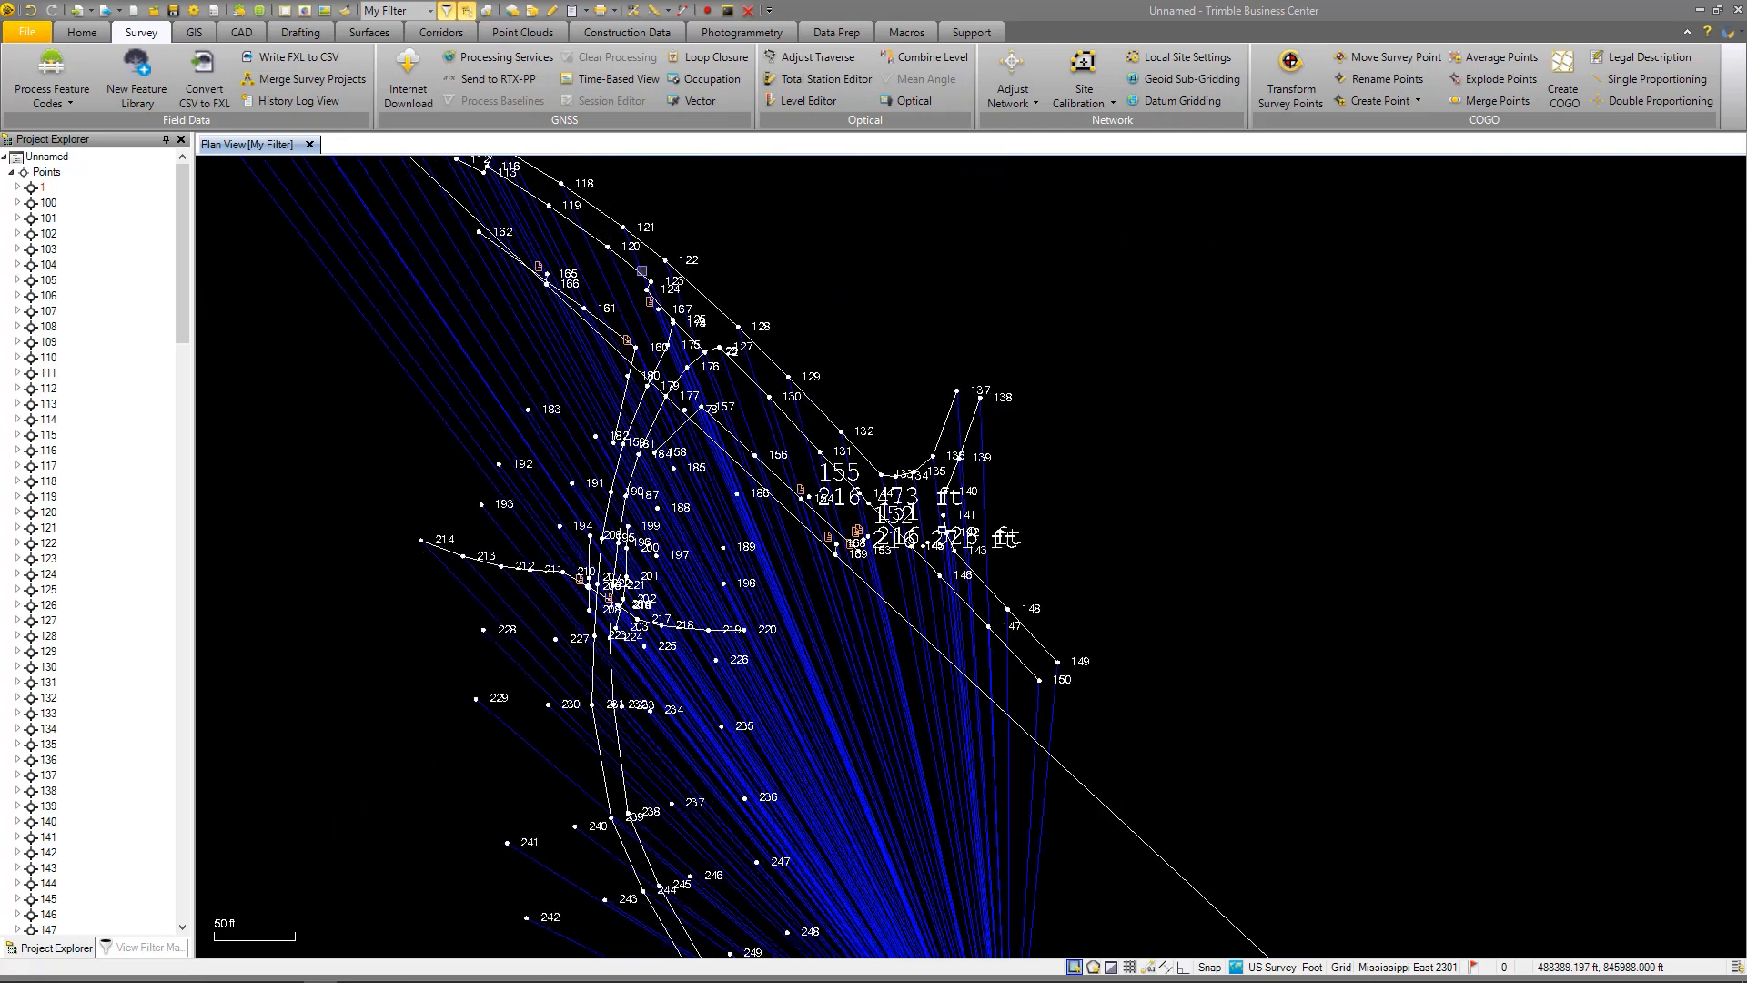
scroll(615, 364, "up", 3)
left_click(572, 342)
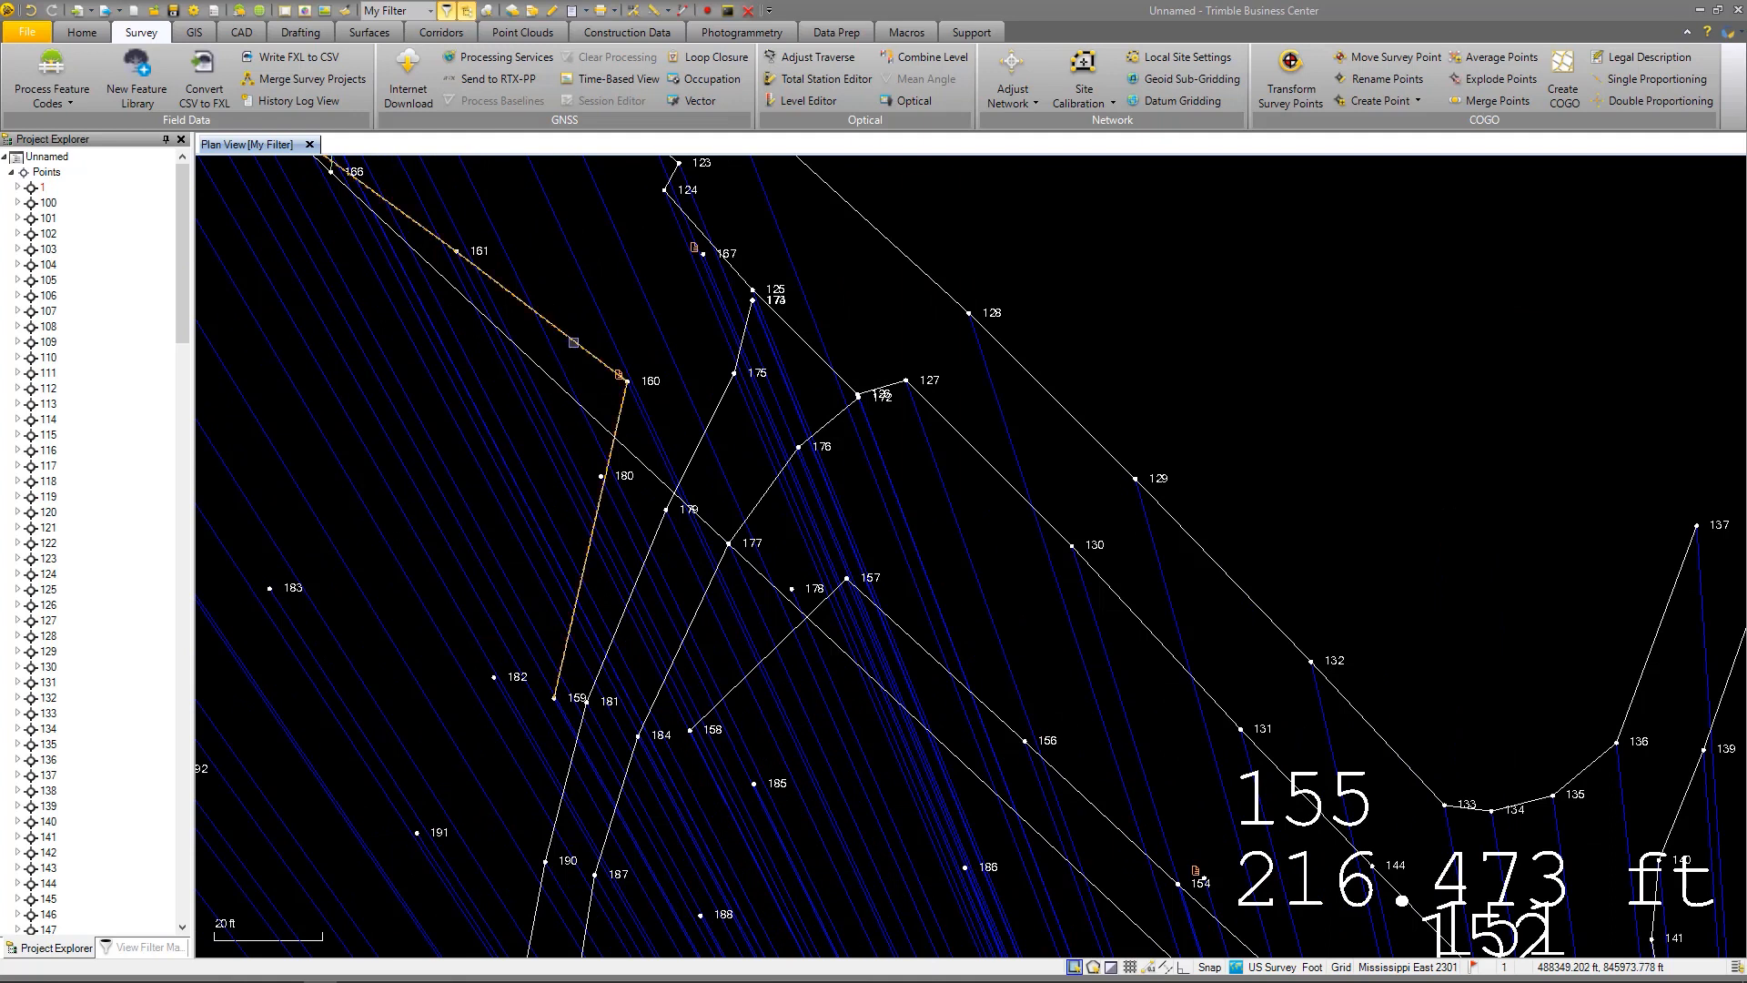
right_click(573, 342)
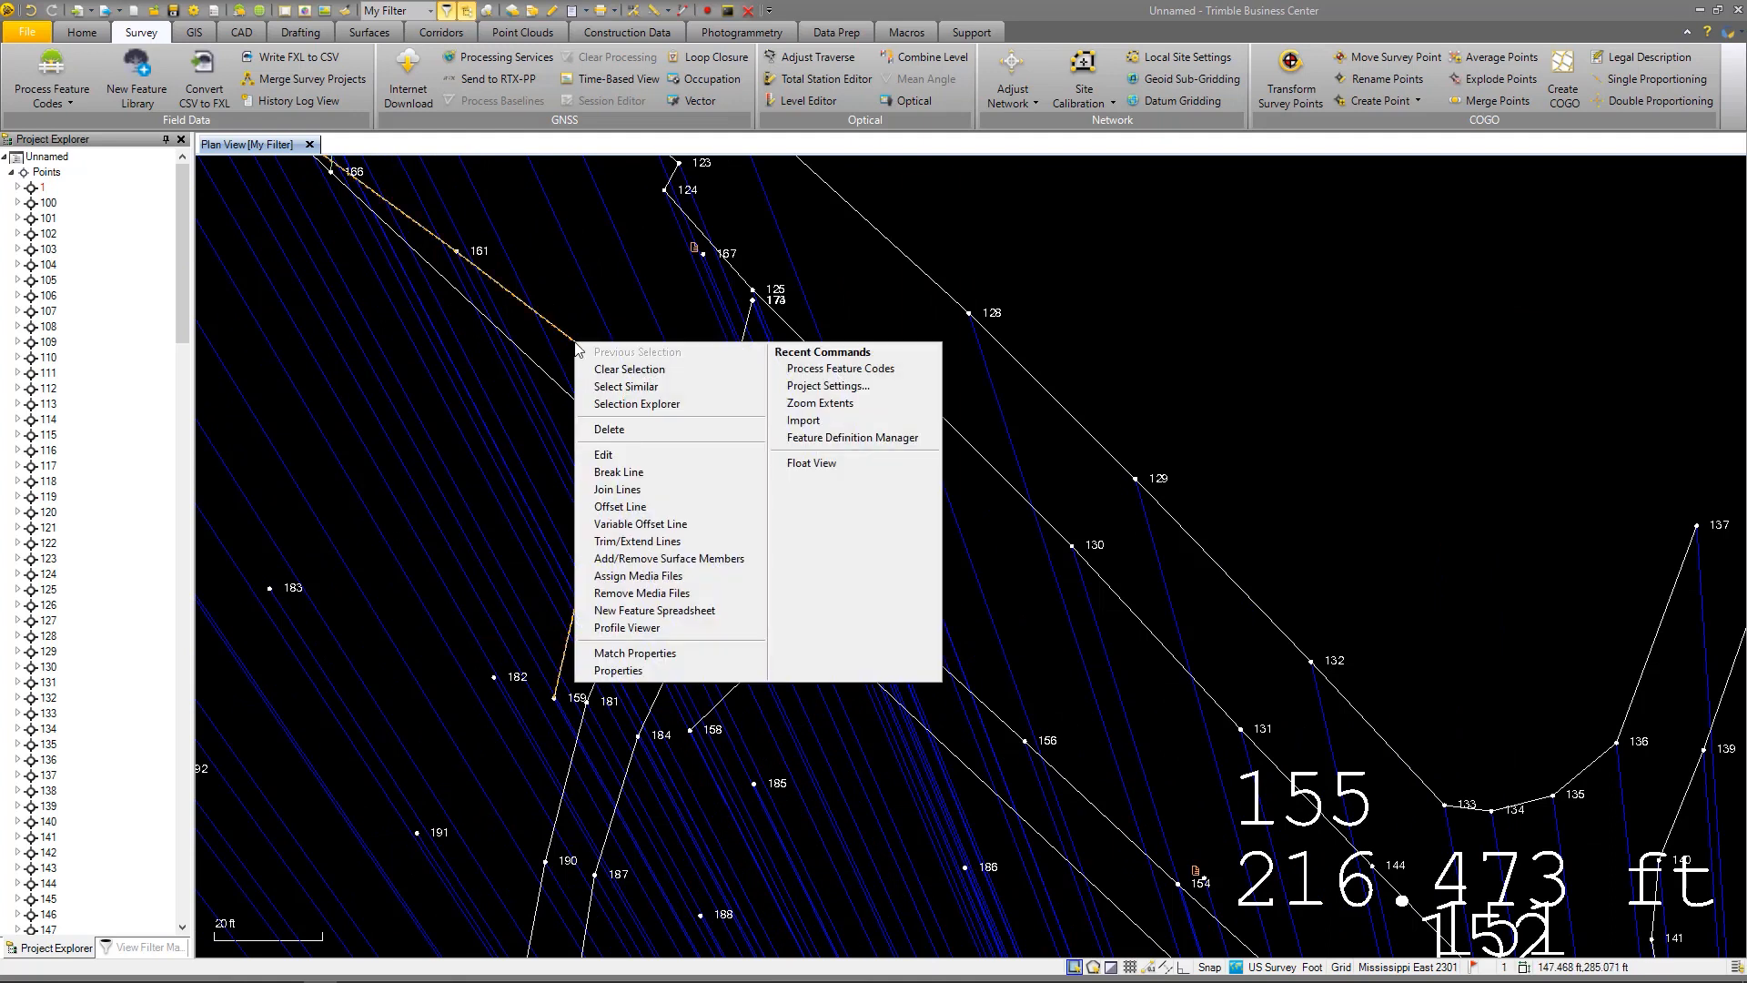
left_click(703, 673)
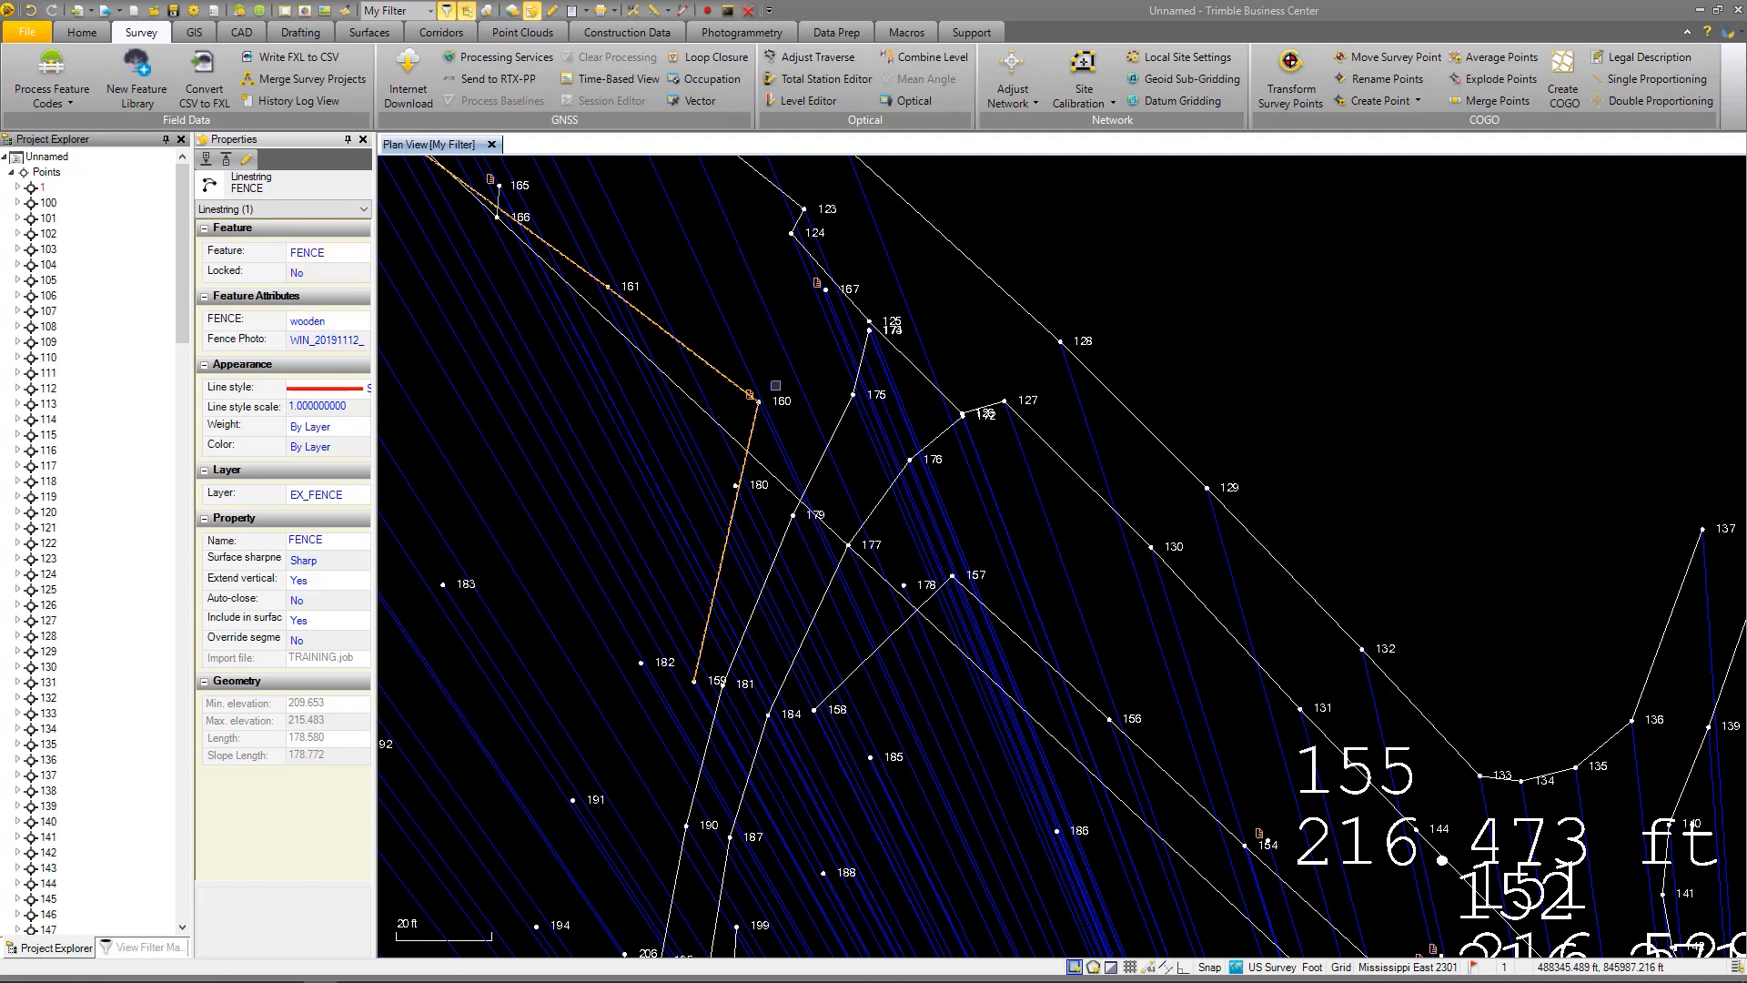
Select point 160 to show its properties and bring up the View Filter Manager's point display options
right_click(770, 380)
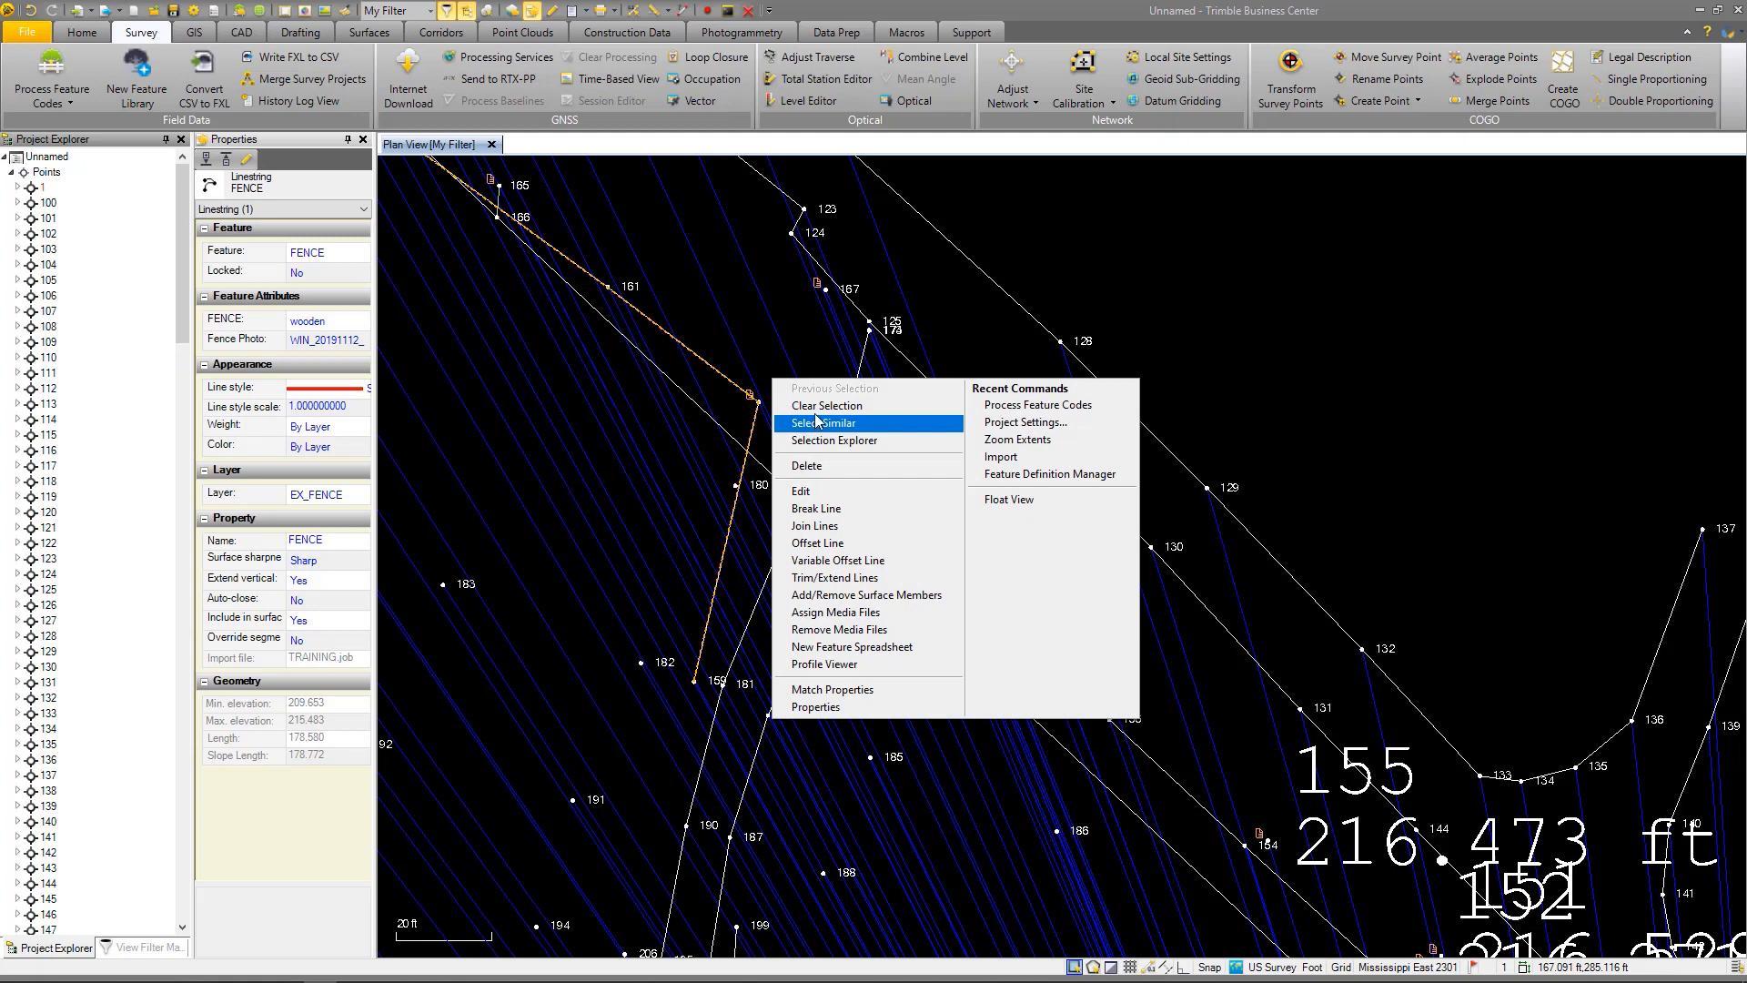
left_click(818, 422)
left_click(788, 401)
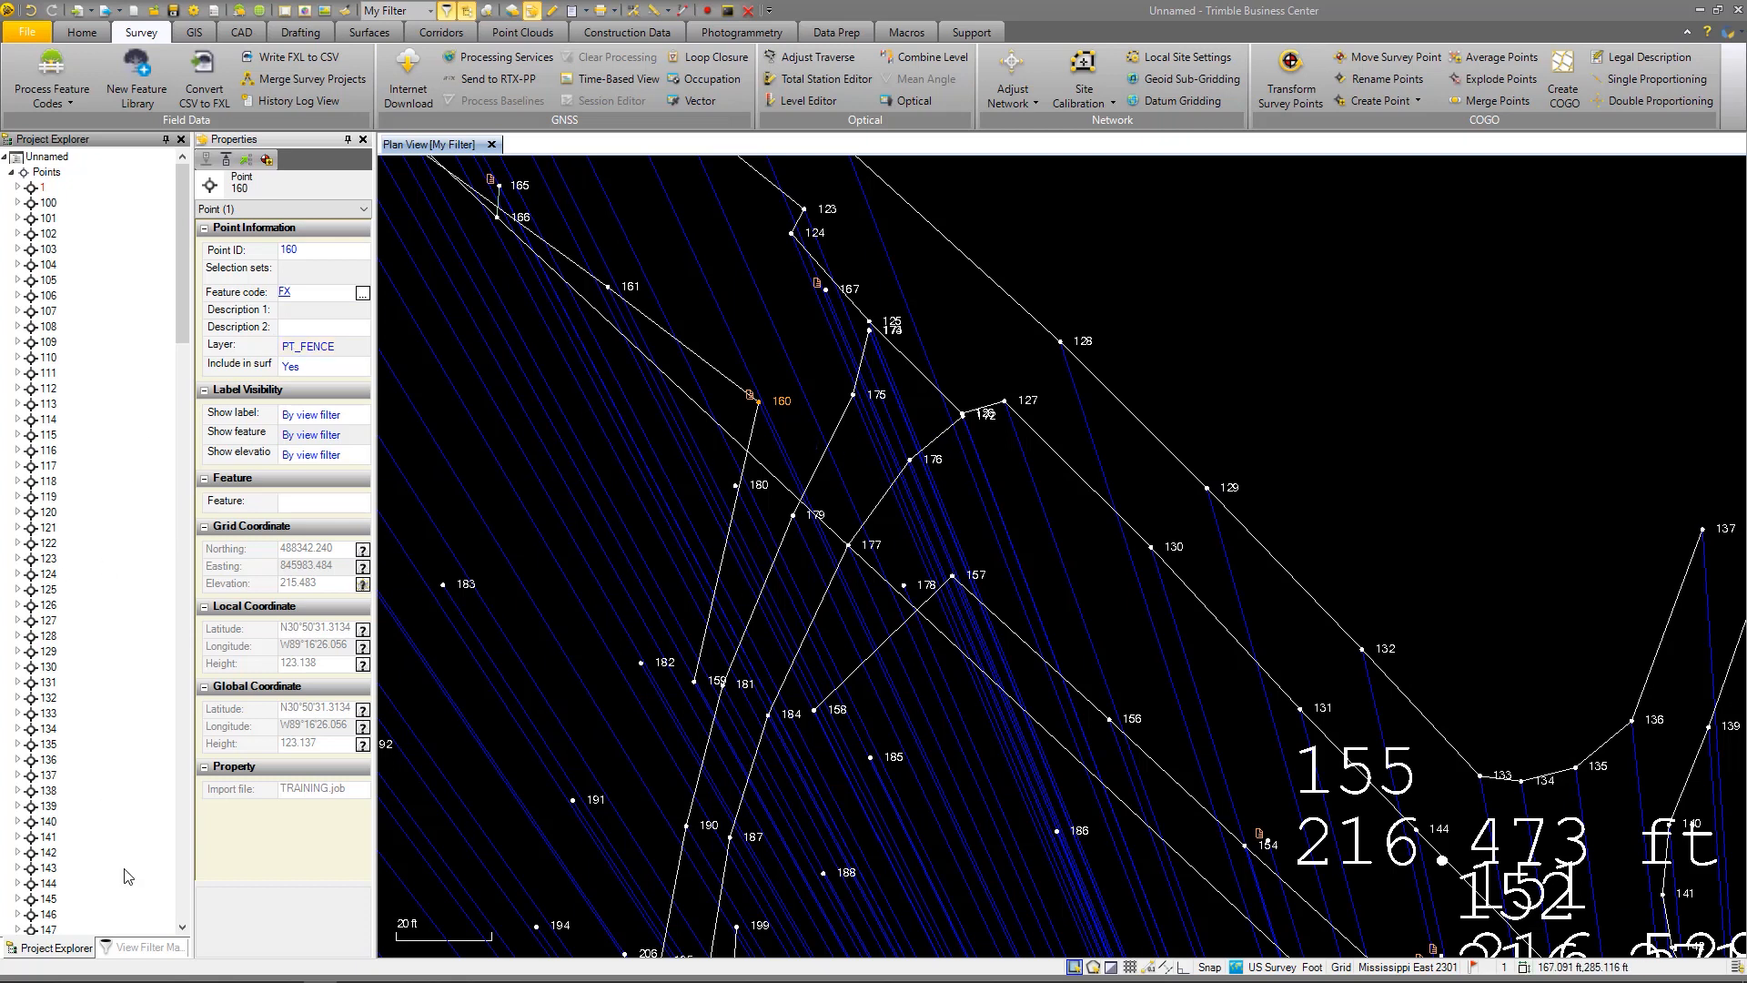
left_click(128, 947)
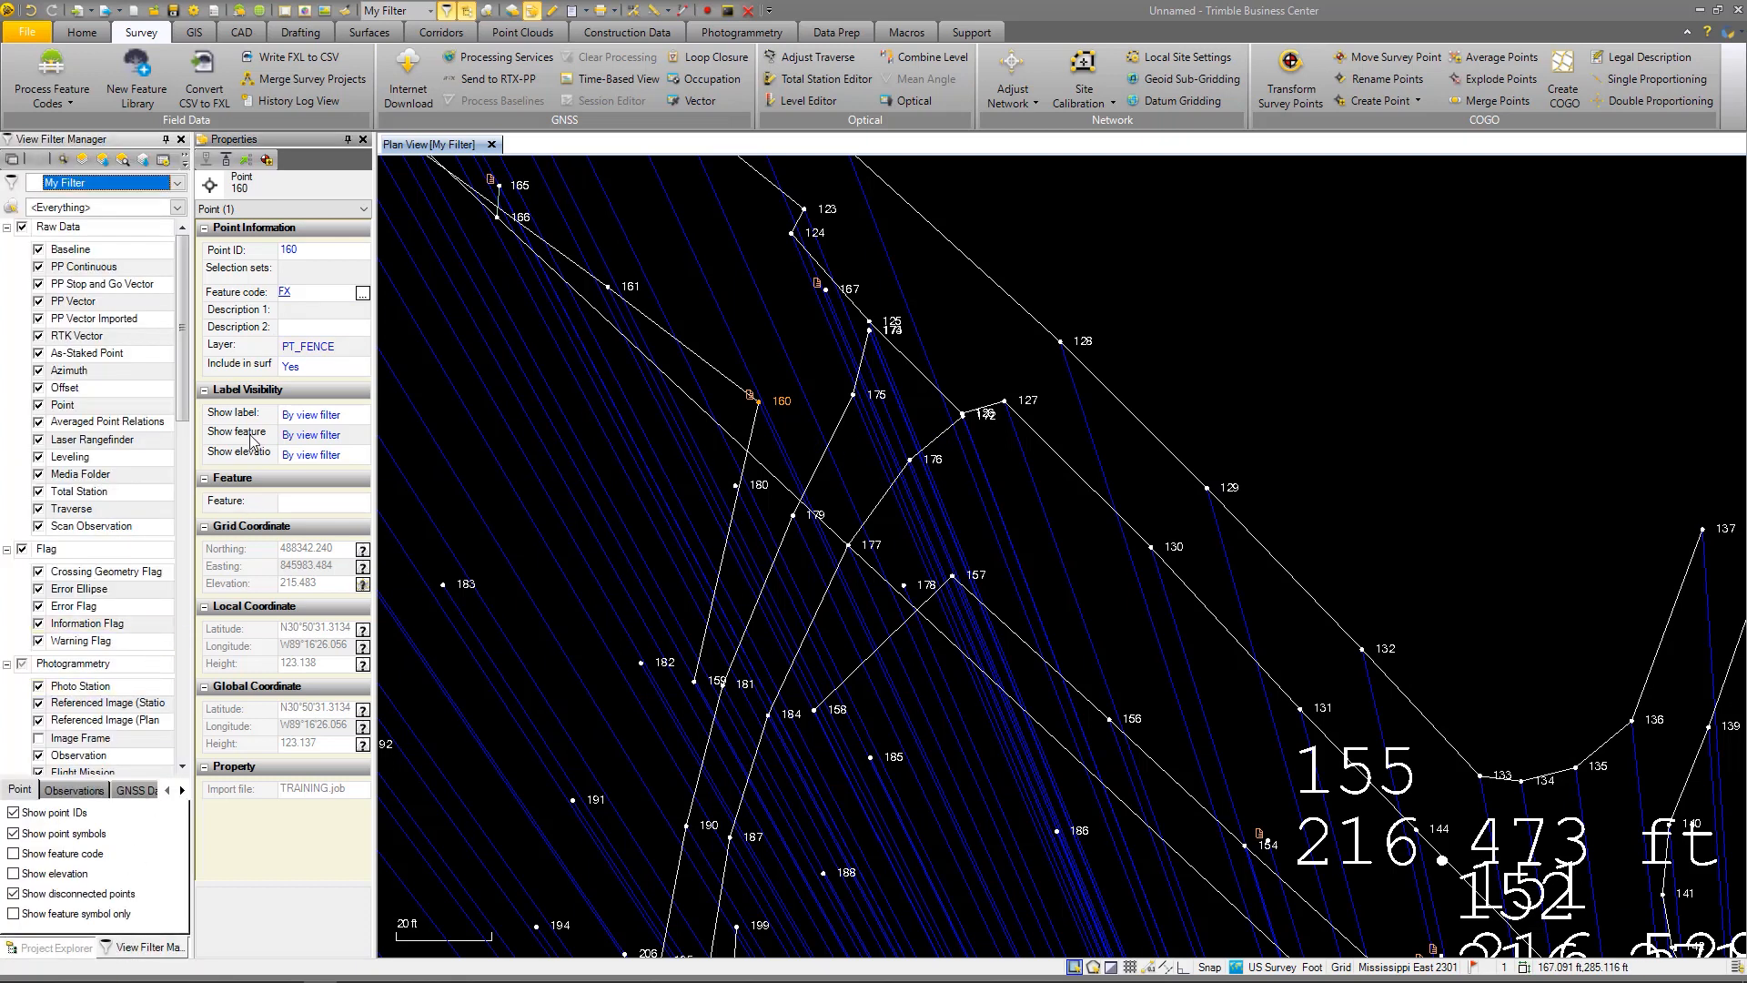
Hide the PT_FENCE layer in the view filter and show it again
scroll(86, 670, "down", 15)
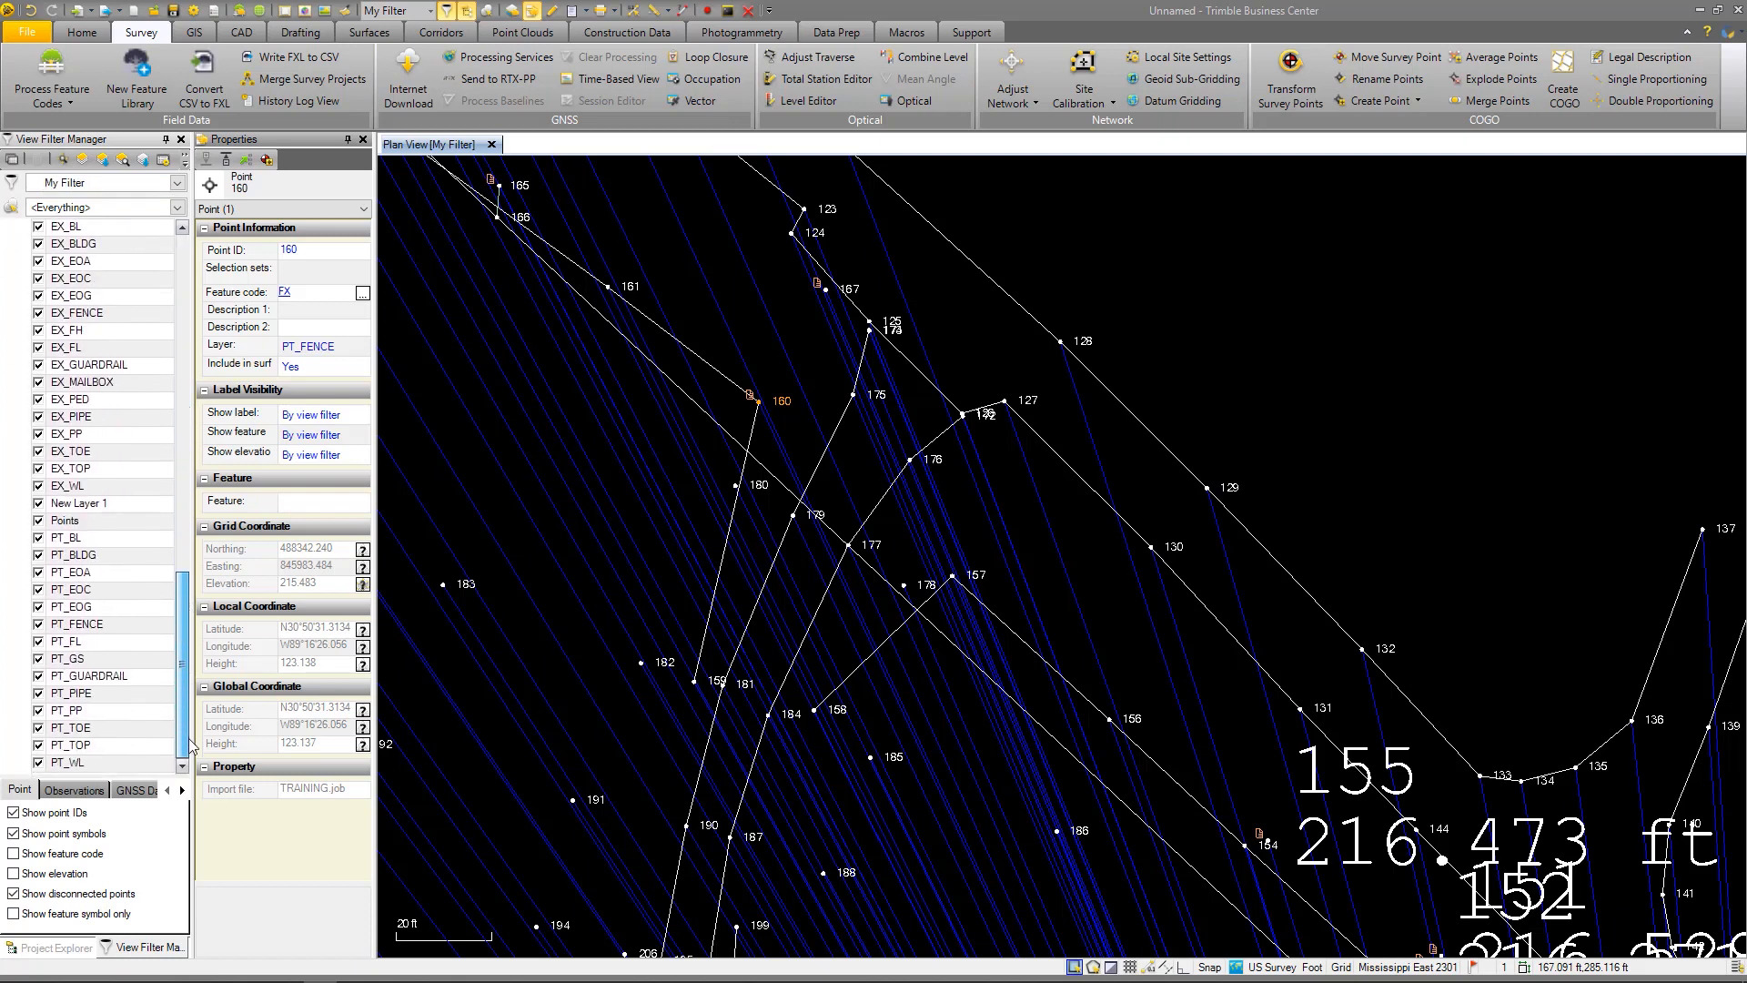
left_click(38, 624)
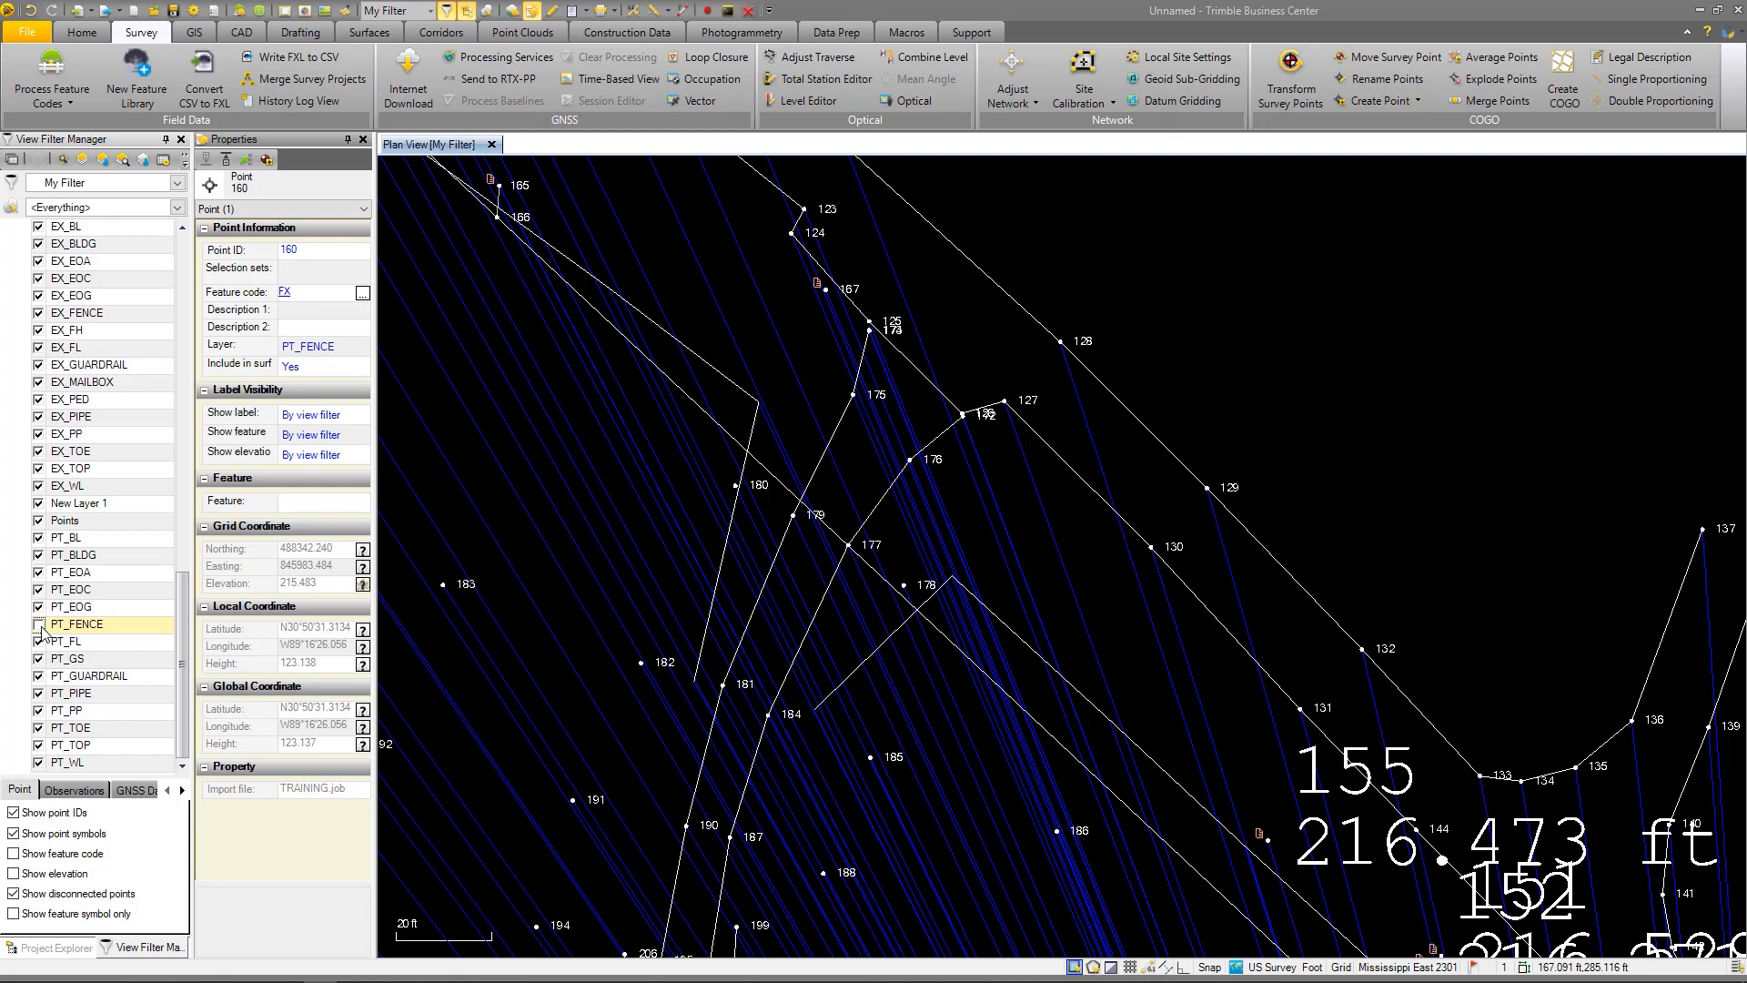
left_click(38, 624)
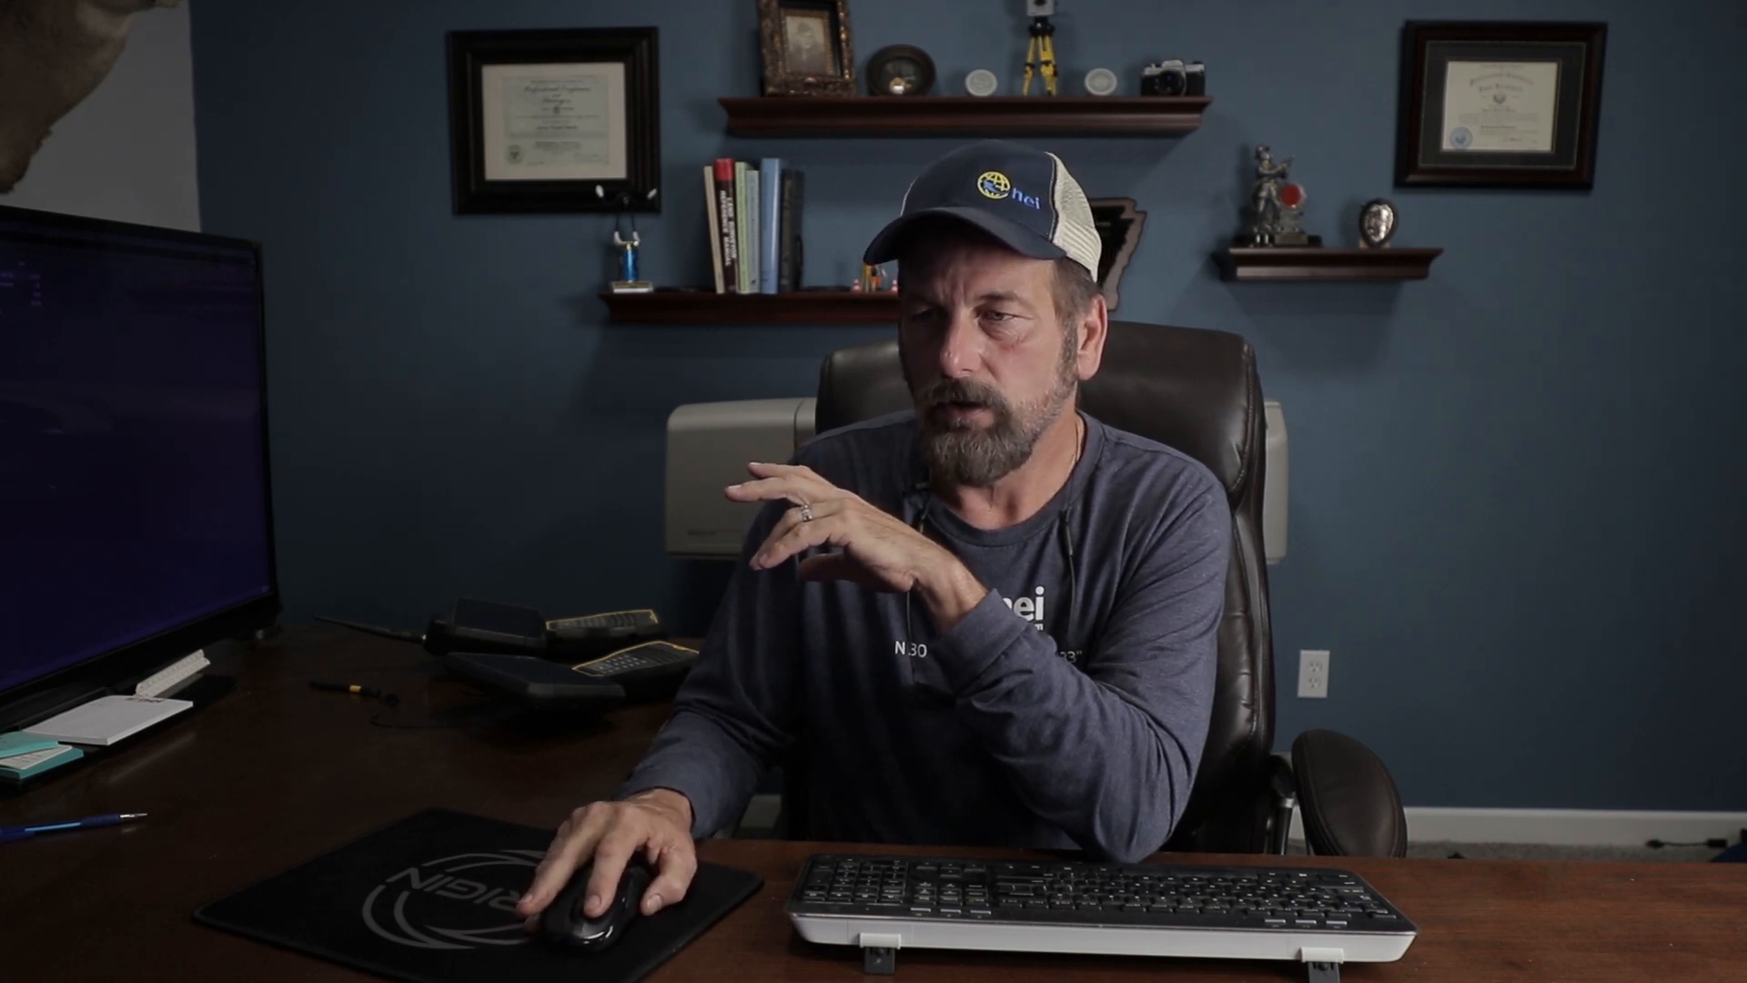
Browse the NEI feature library in the project tree, examining the TOPO category's feature definitions and properties
scroll(91, 637, "down", 1)
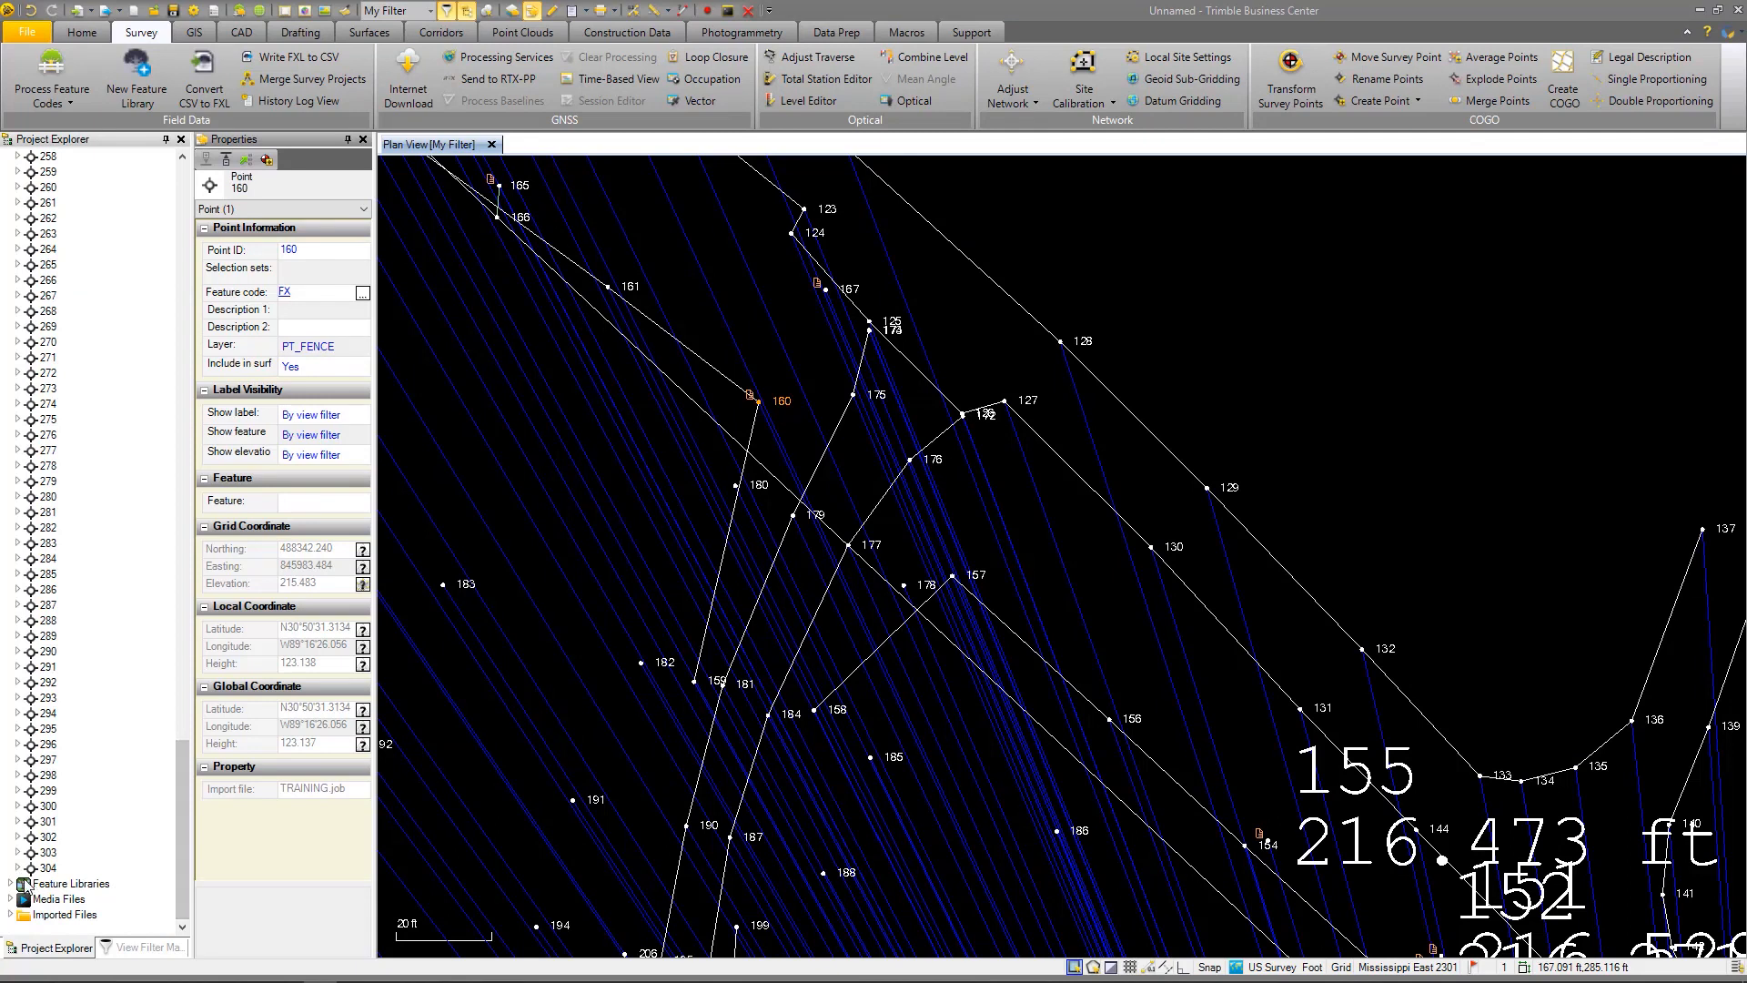
left_click(12, 884)
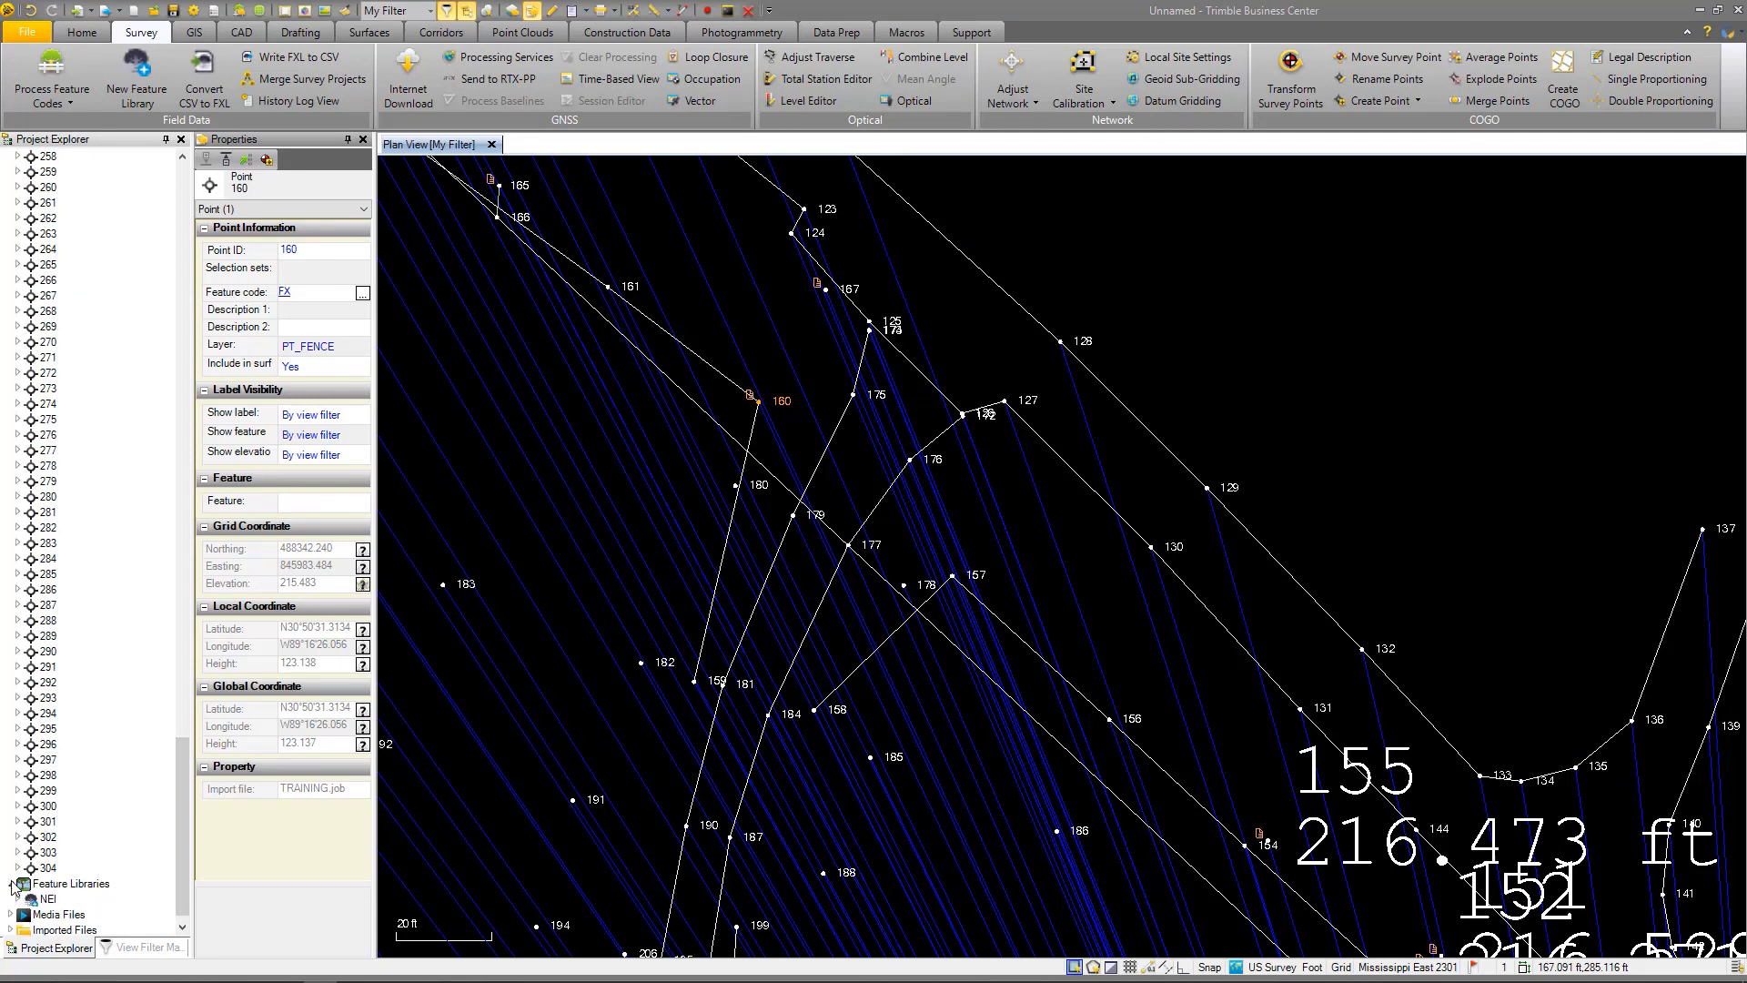
left_click(19, 899)
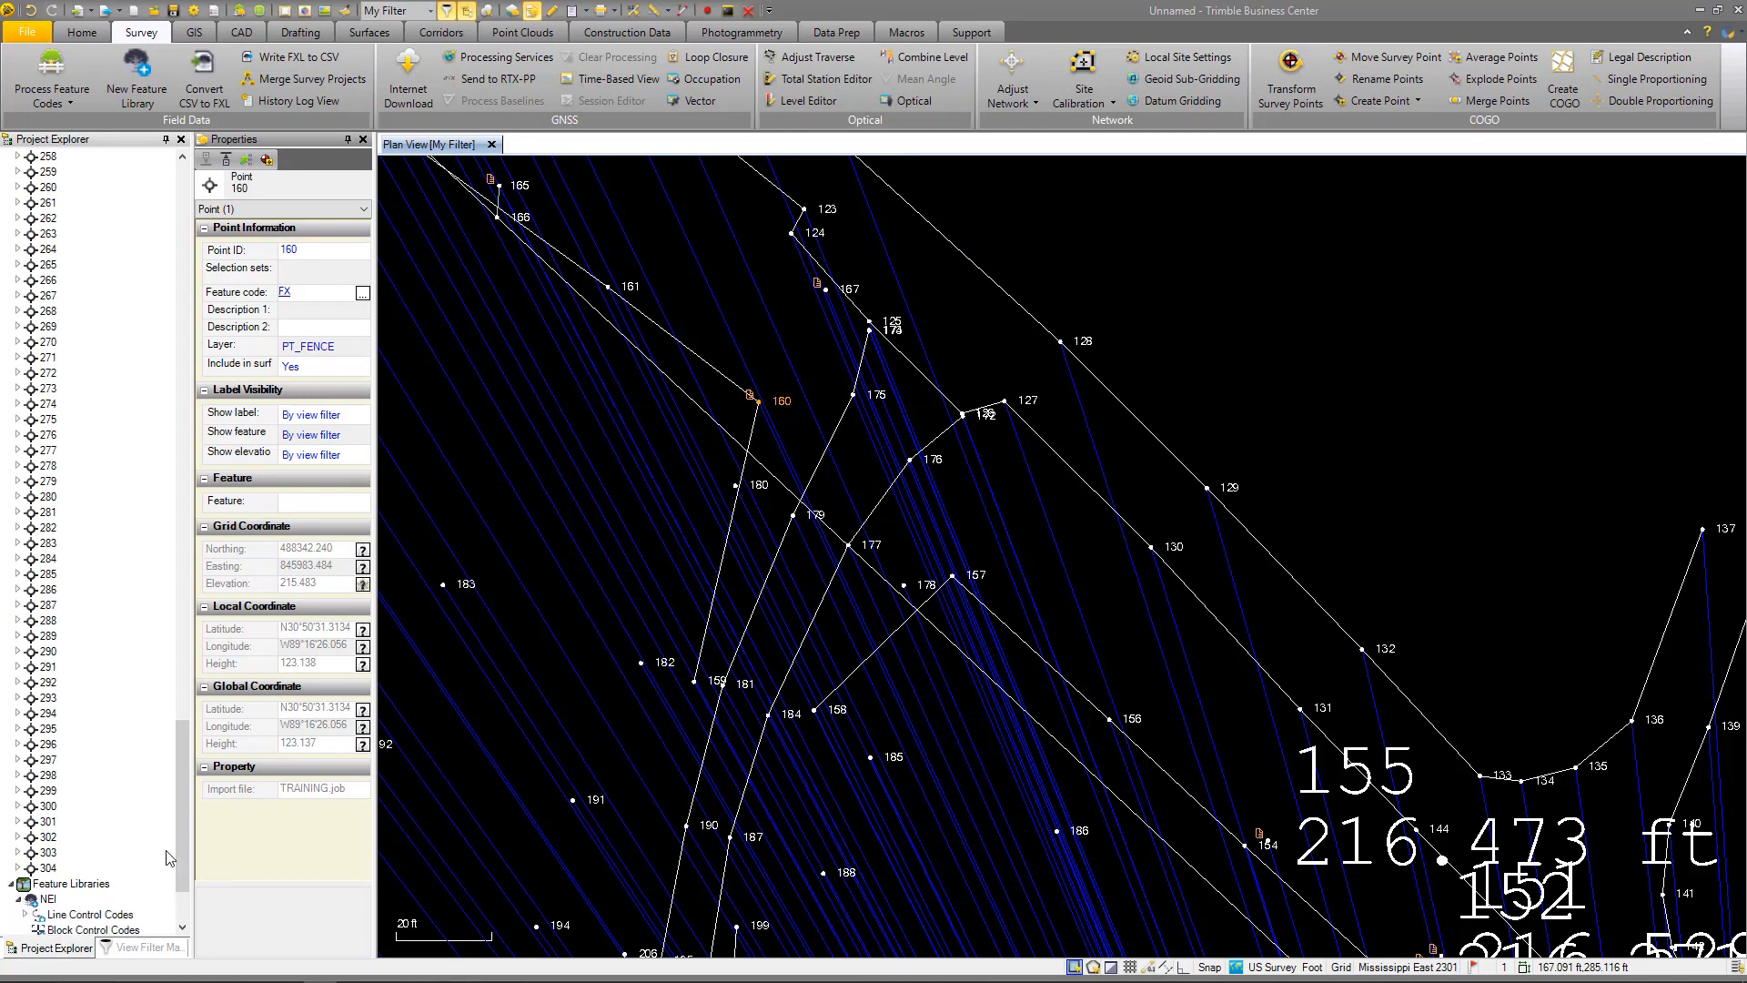
left_click_drag(172, 841, 178, 879)
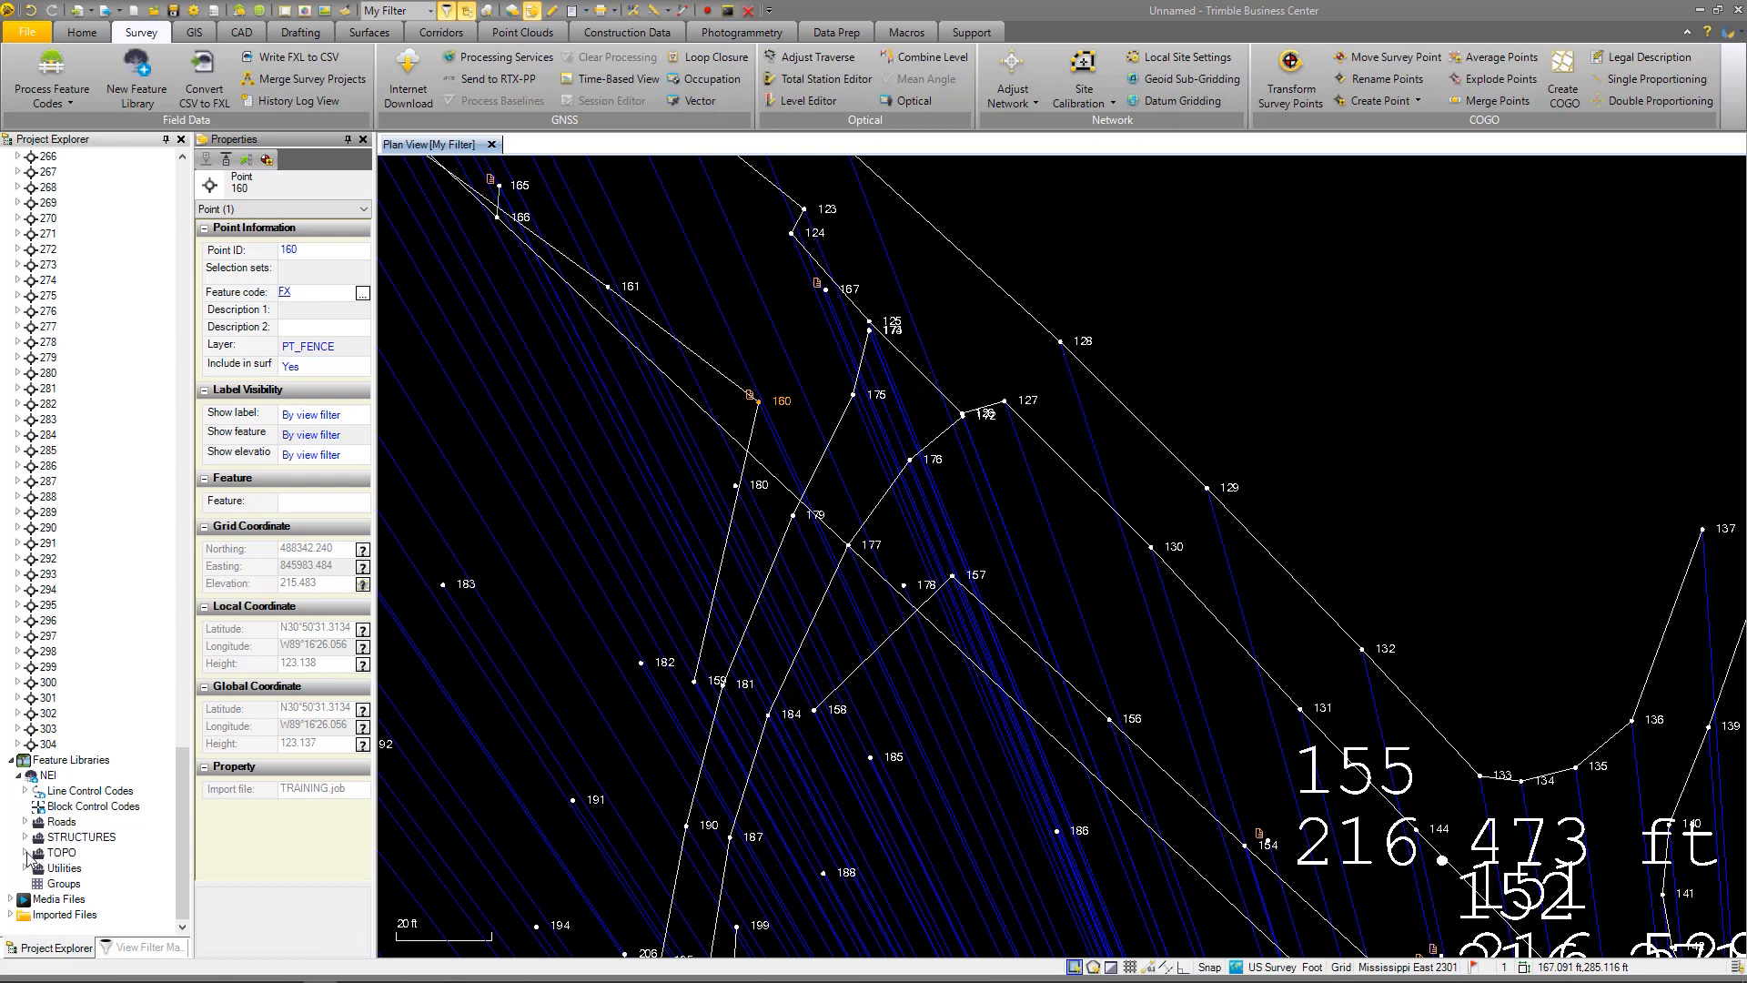
left_click(26, 853)
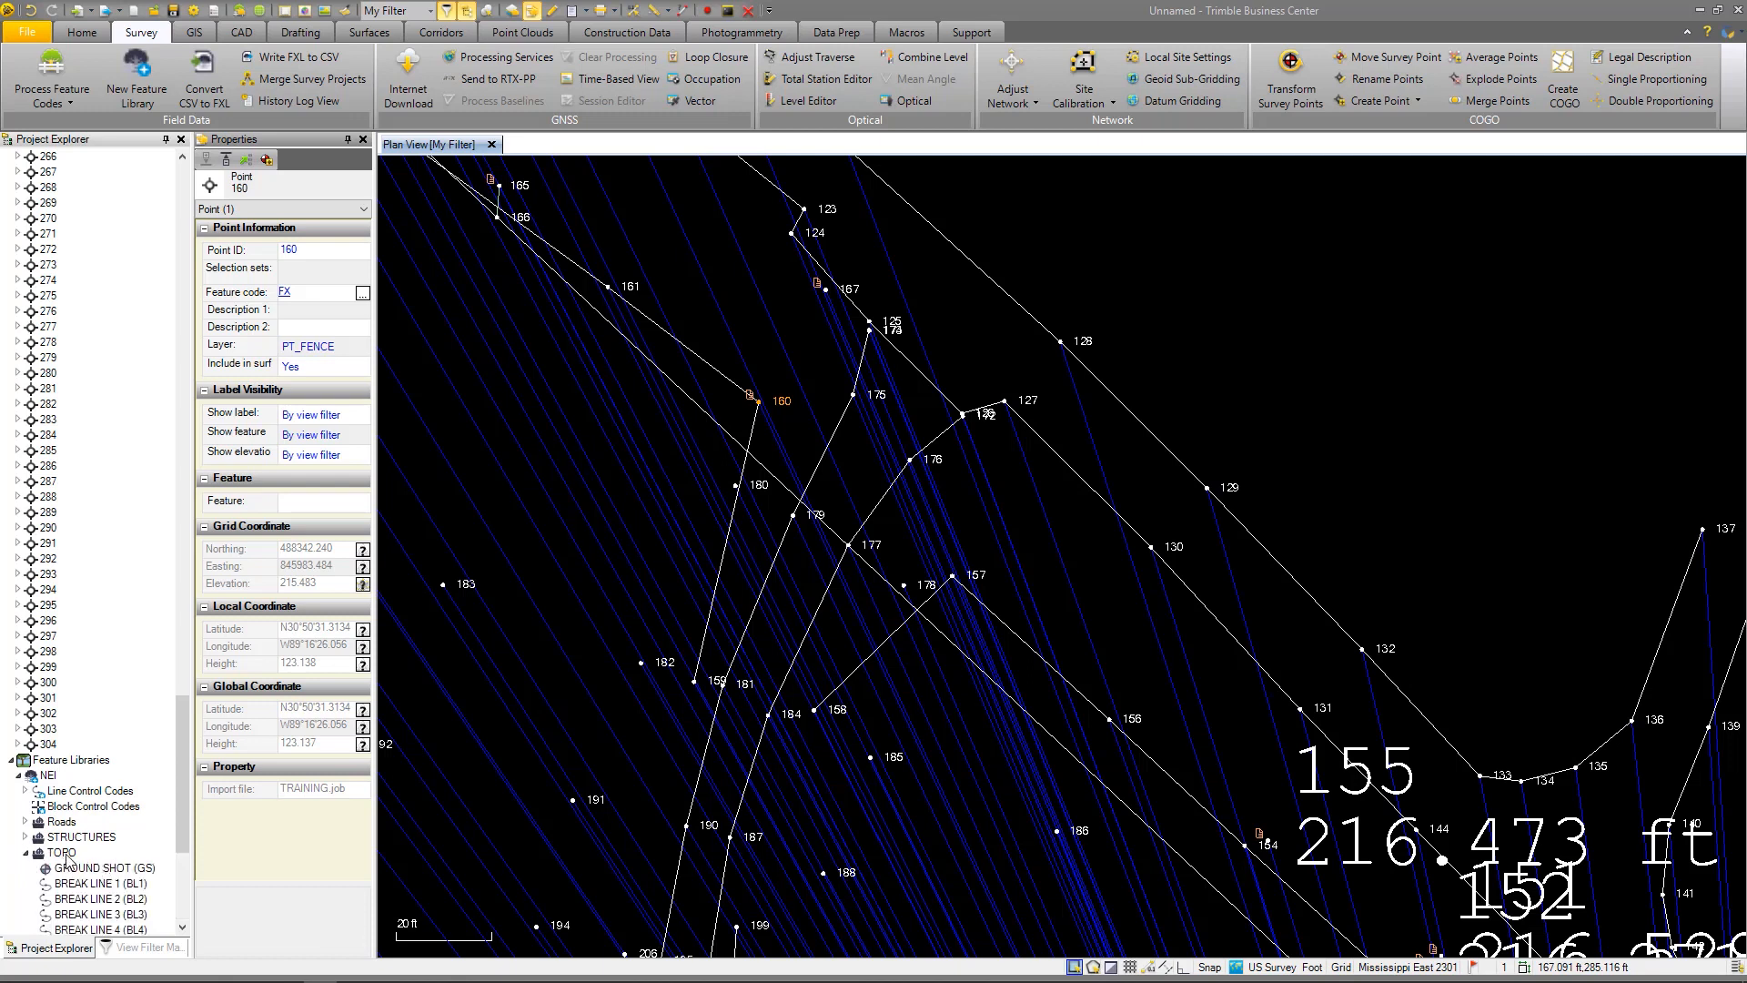
right_click(66, 856)
mouse_move(174, 740)
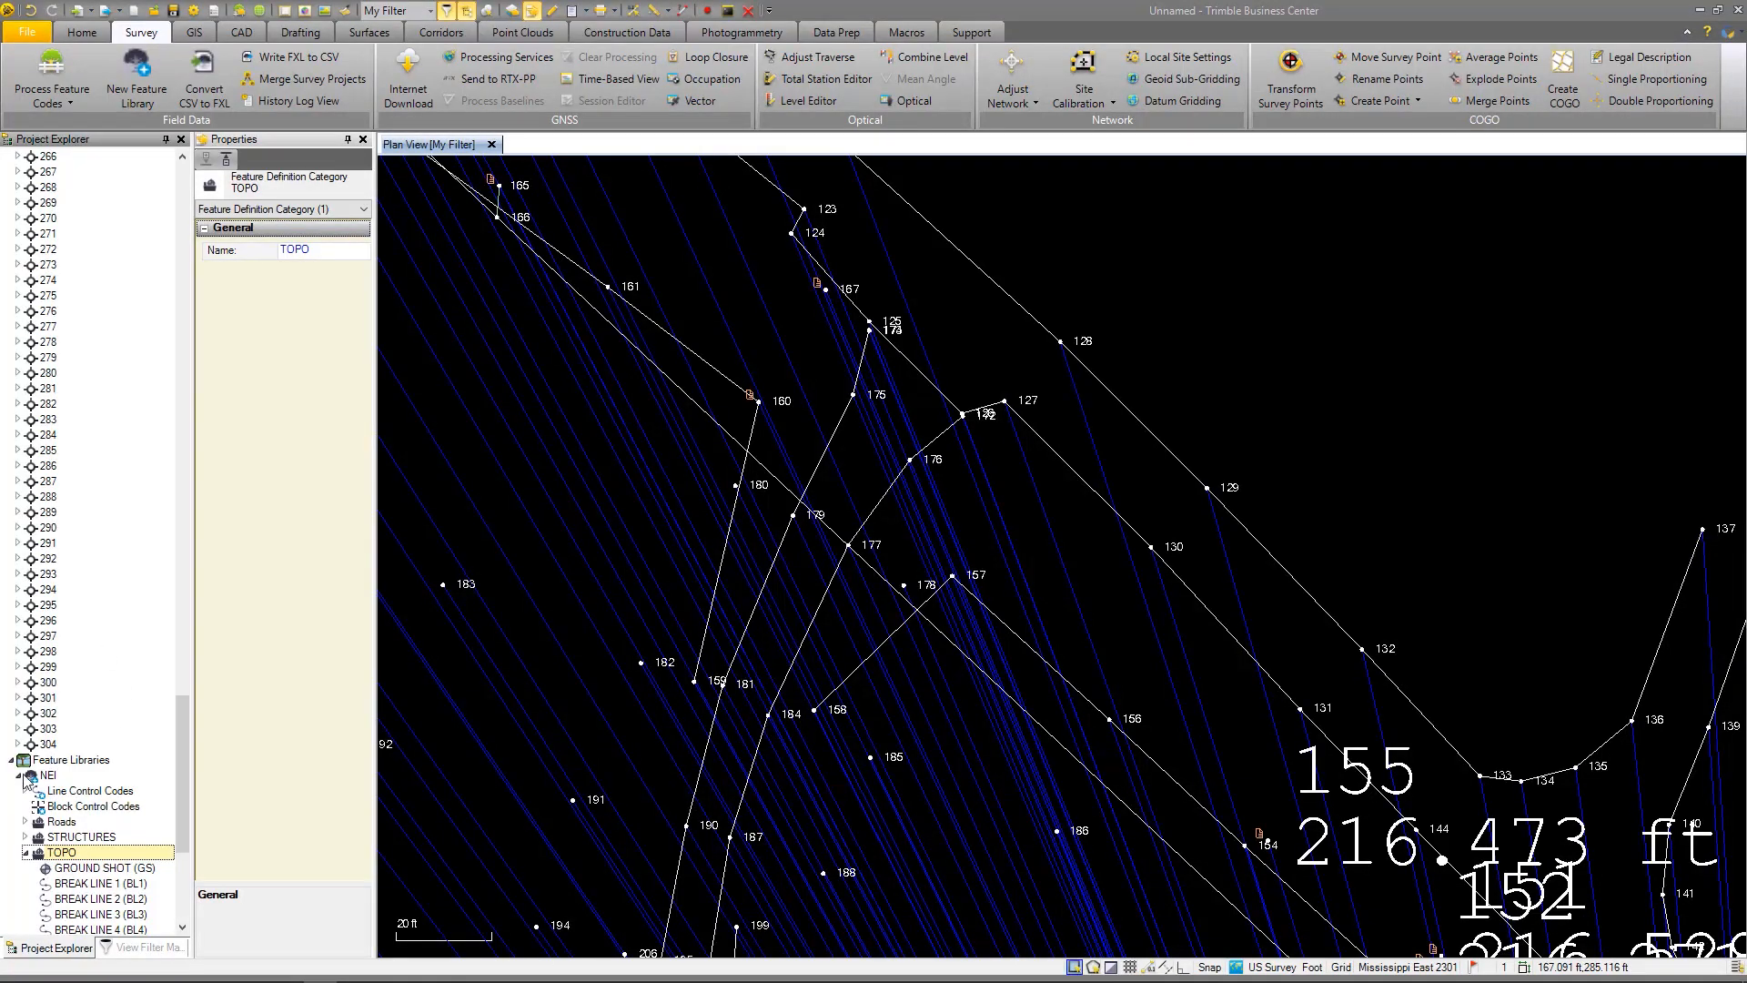
mouse_move(616, 970)
left_click(26, 853)
Zoom in on points 170 and 171 and turn on feature code labels for points in the view filter
scroll(973, 497, "down", 4)
scroll(1110, 700, "down", 3)
scroll(1147, 703, "up", 2)
scroll(931, 624, "up", 2)
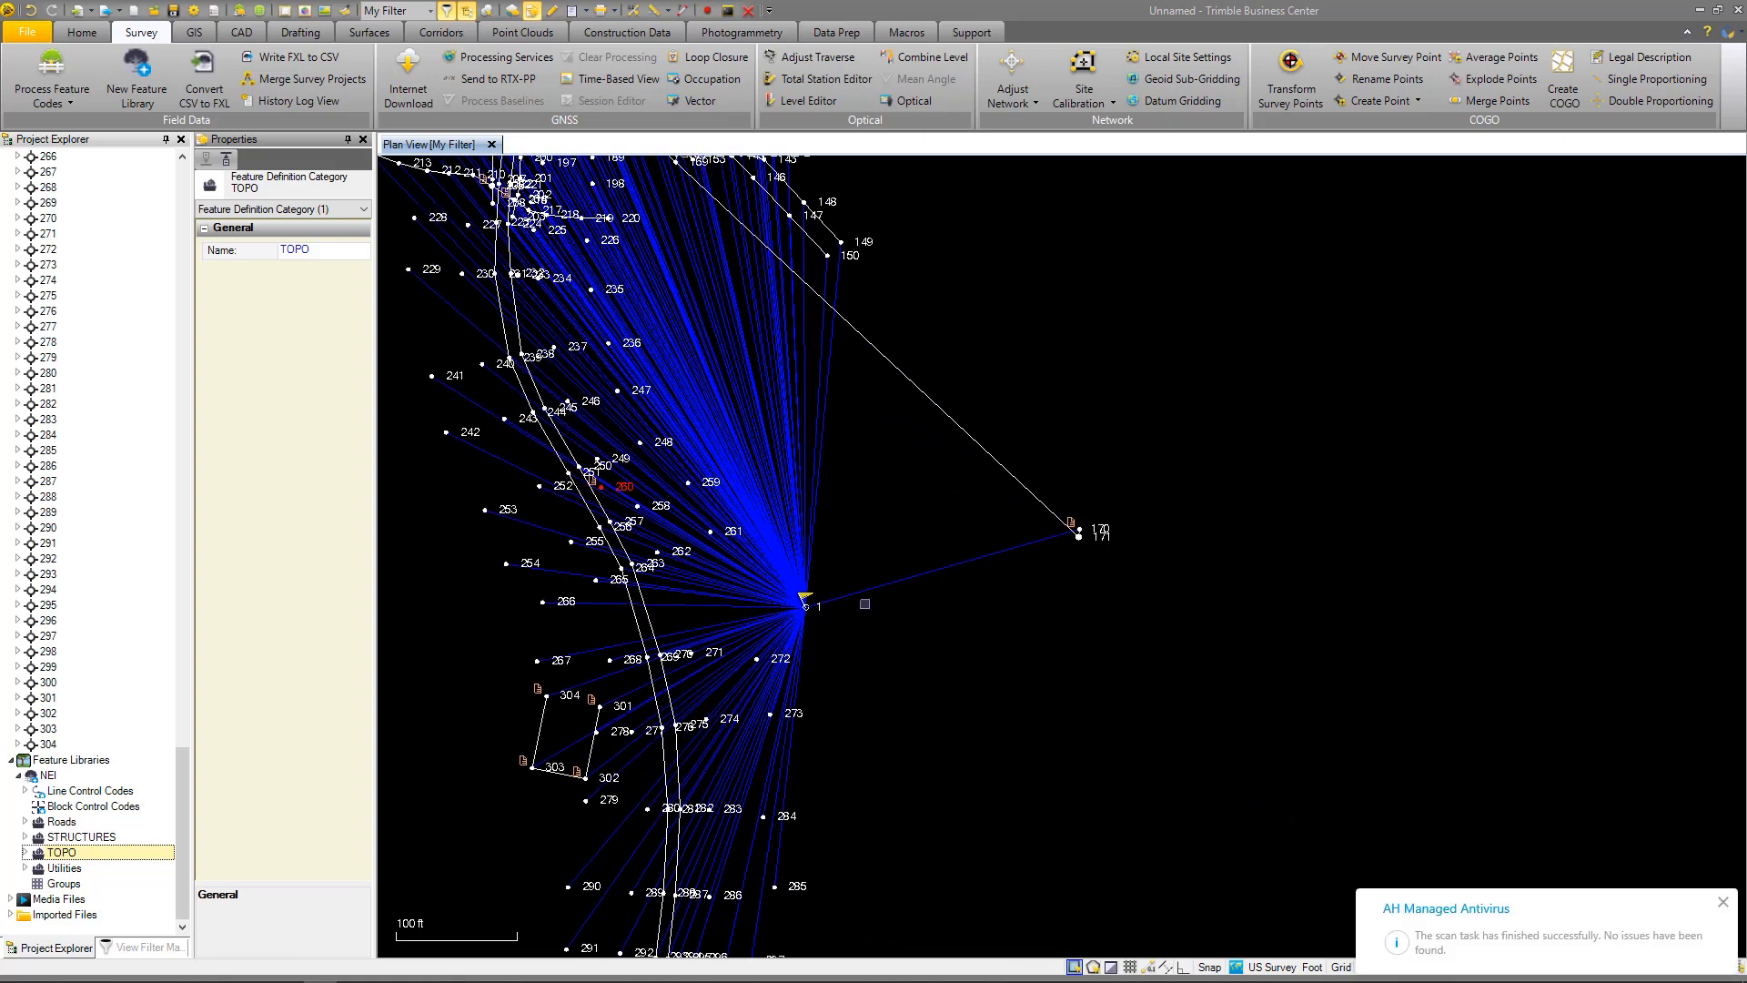
scroll(862, 603, "up", 2)
scroll(1065, 677, "down", 2)
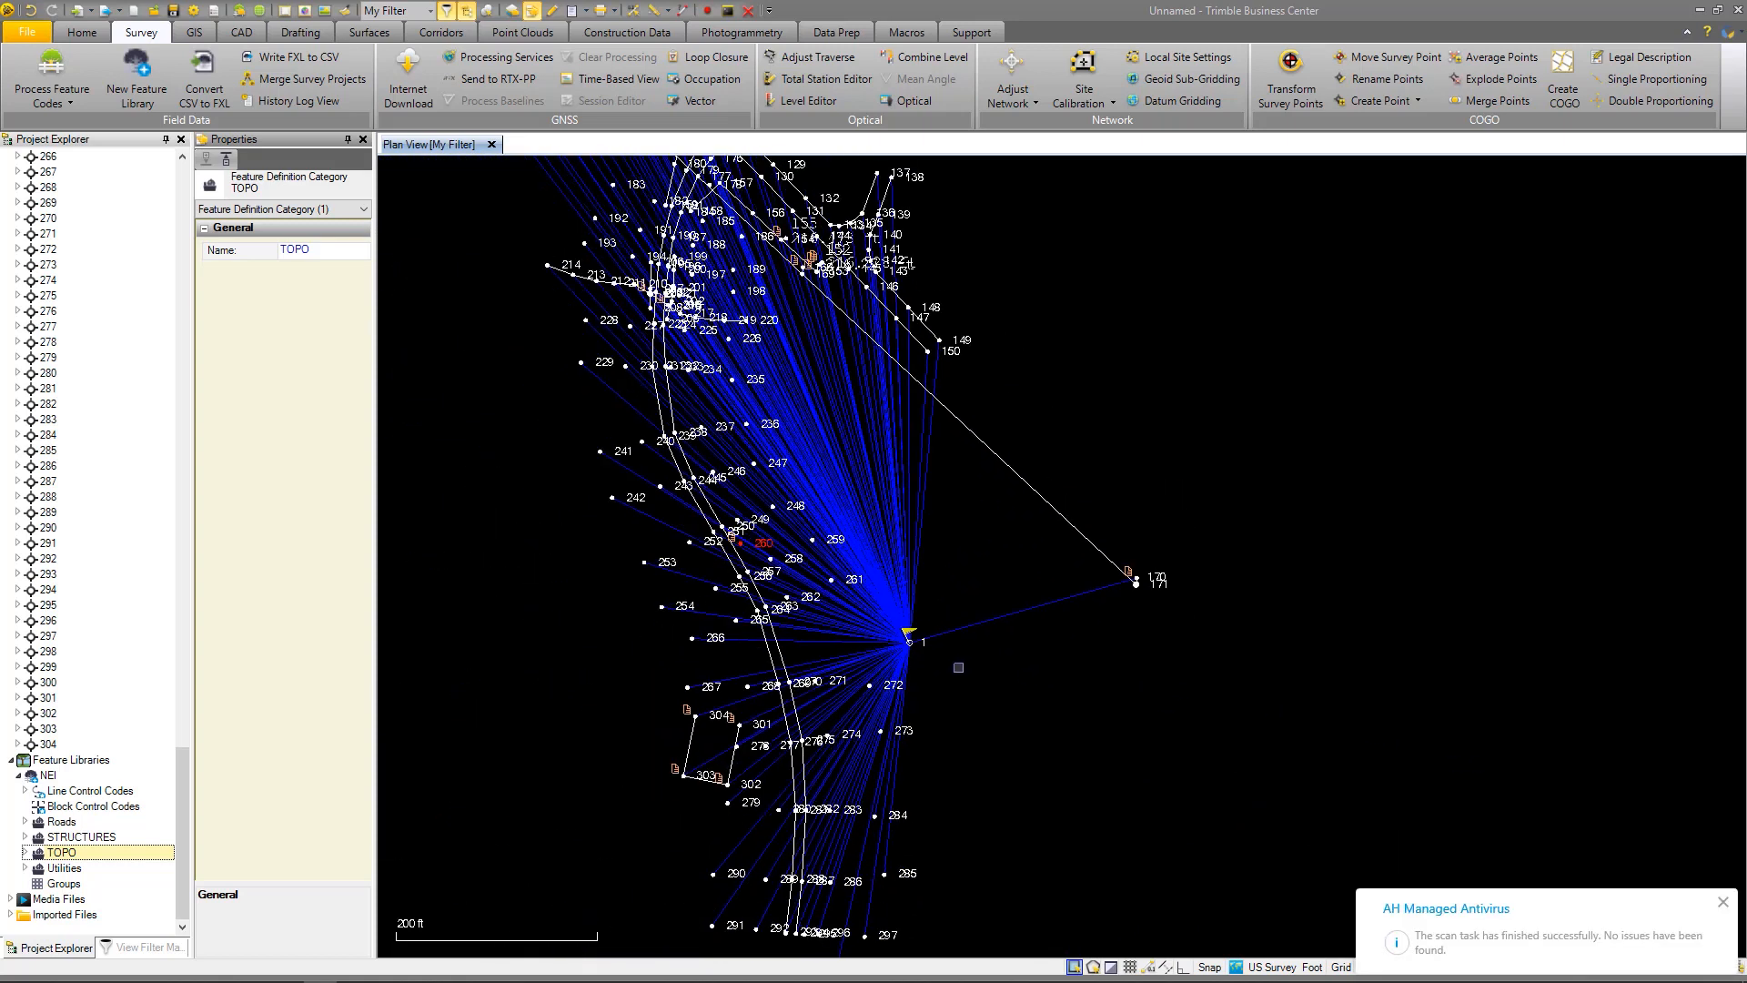
scroll(1122, 624, "up", 8)
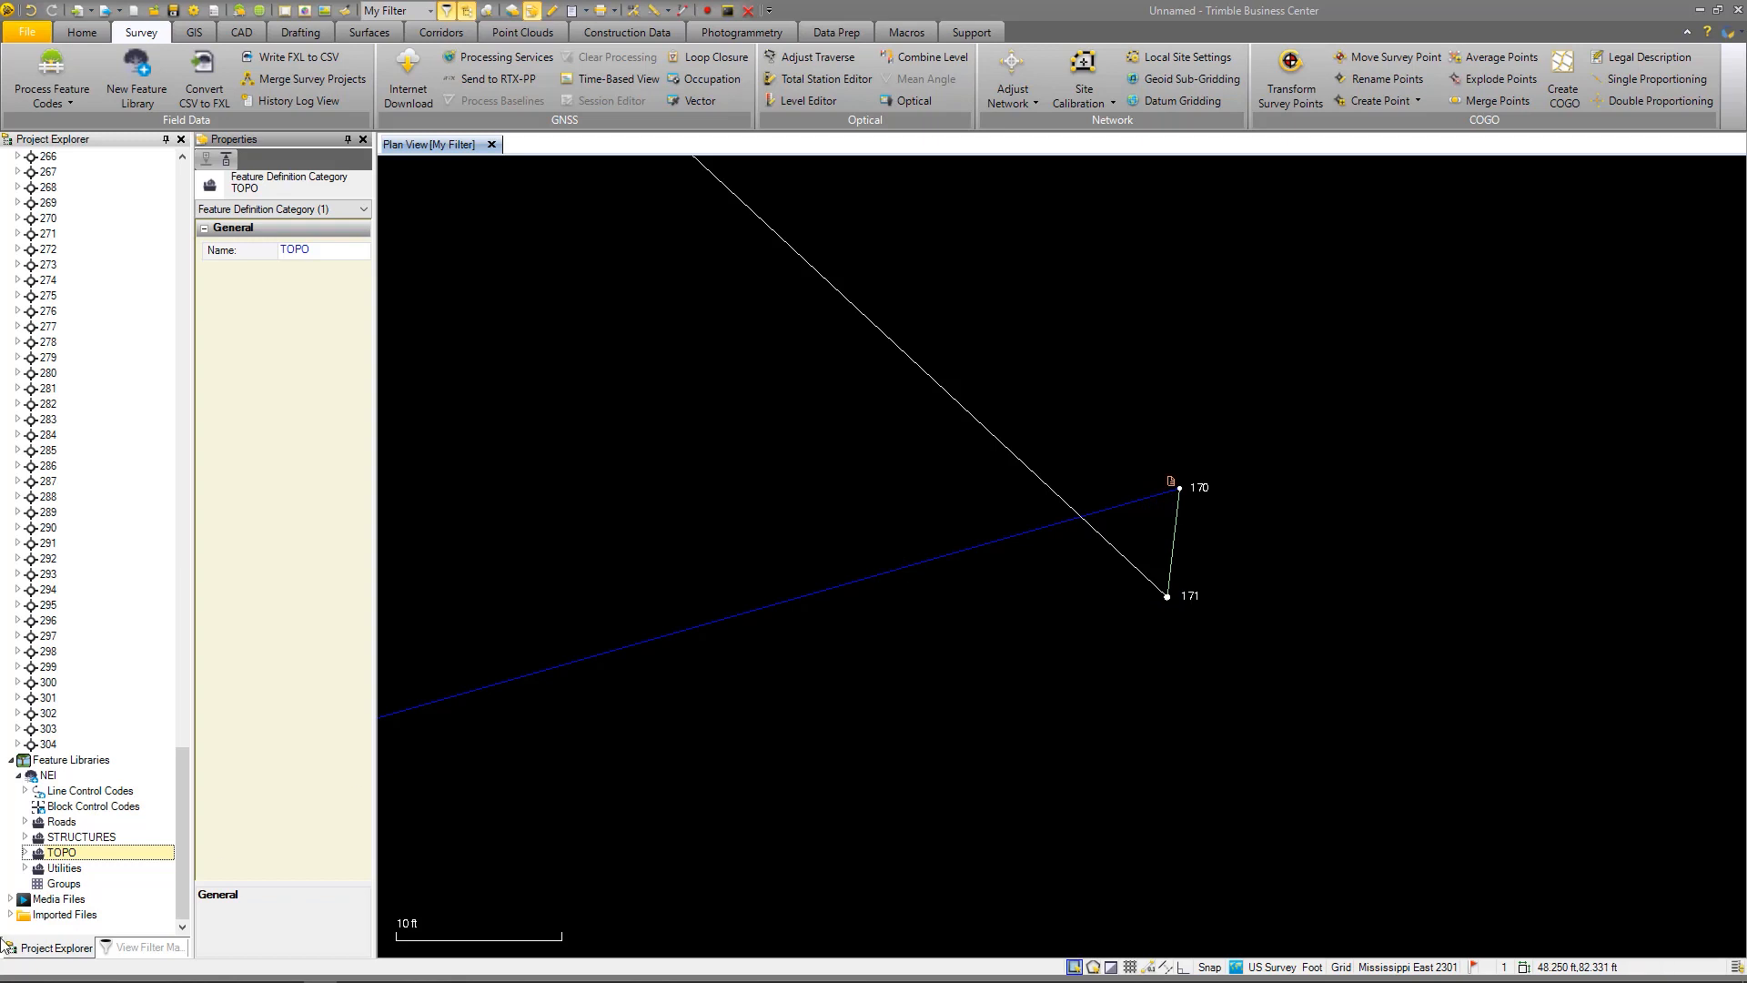
left_click(103, 948)
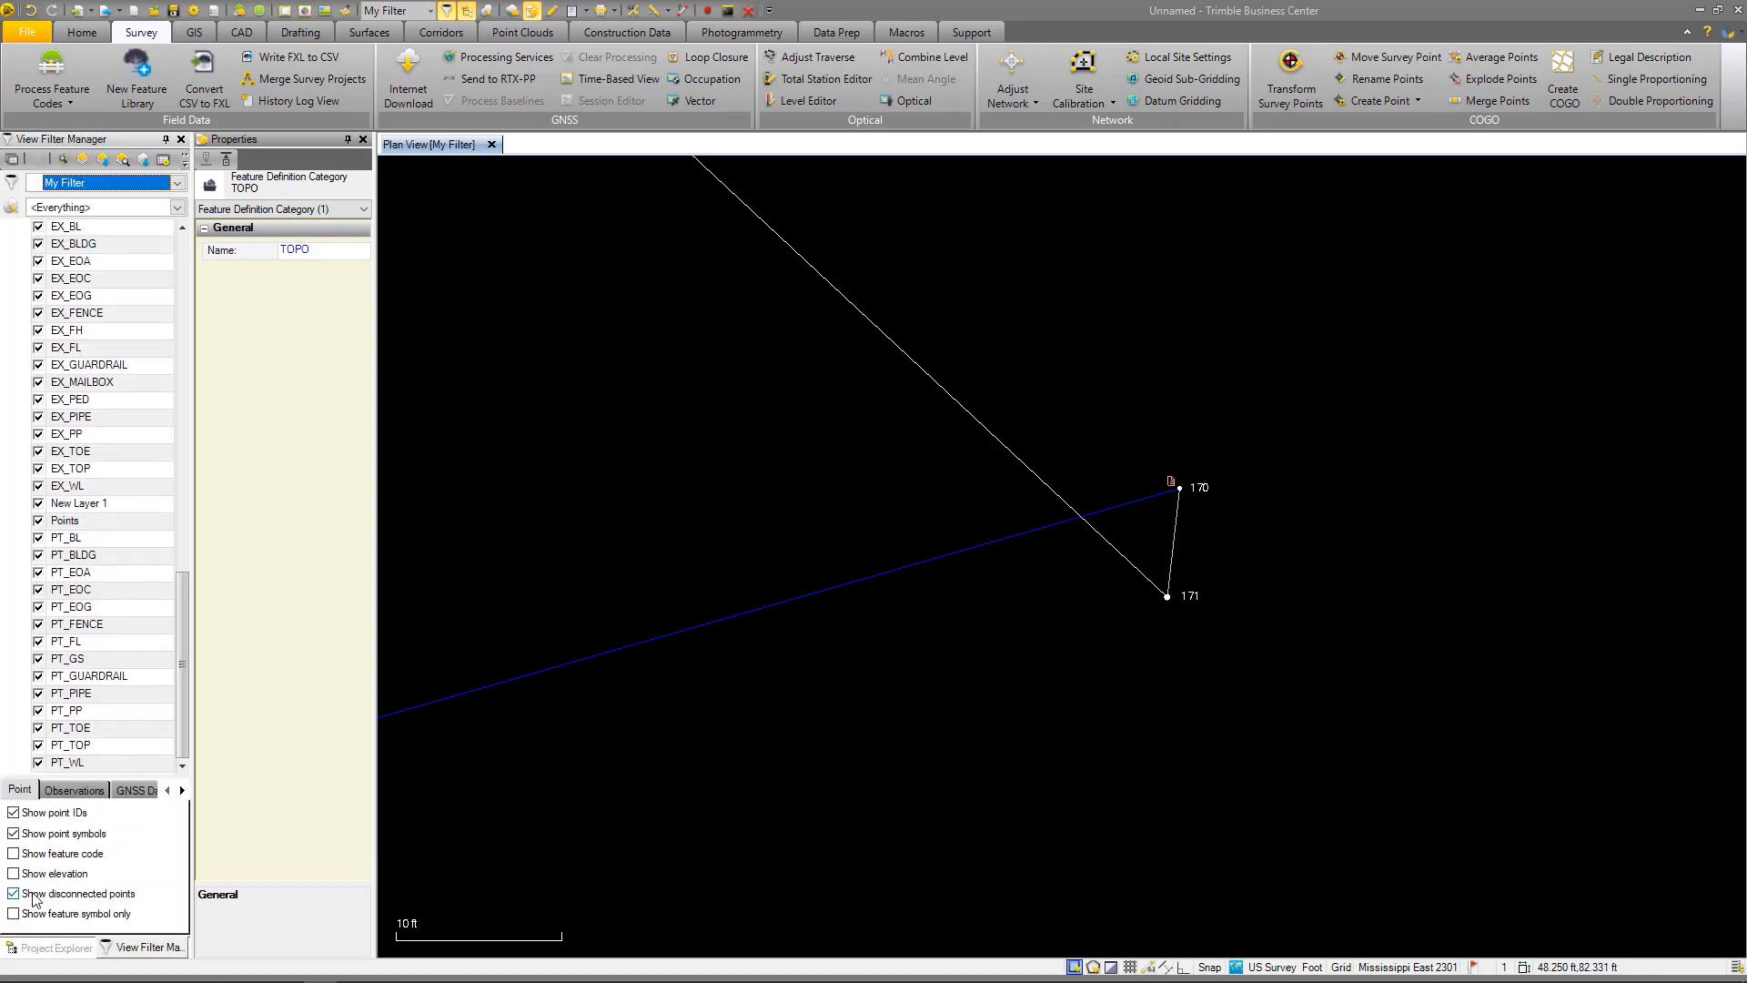
left_click(13, 854)
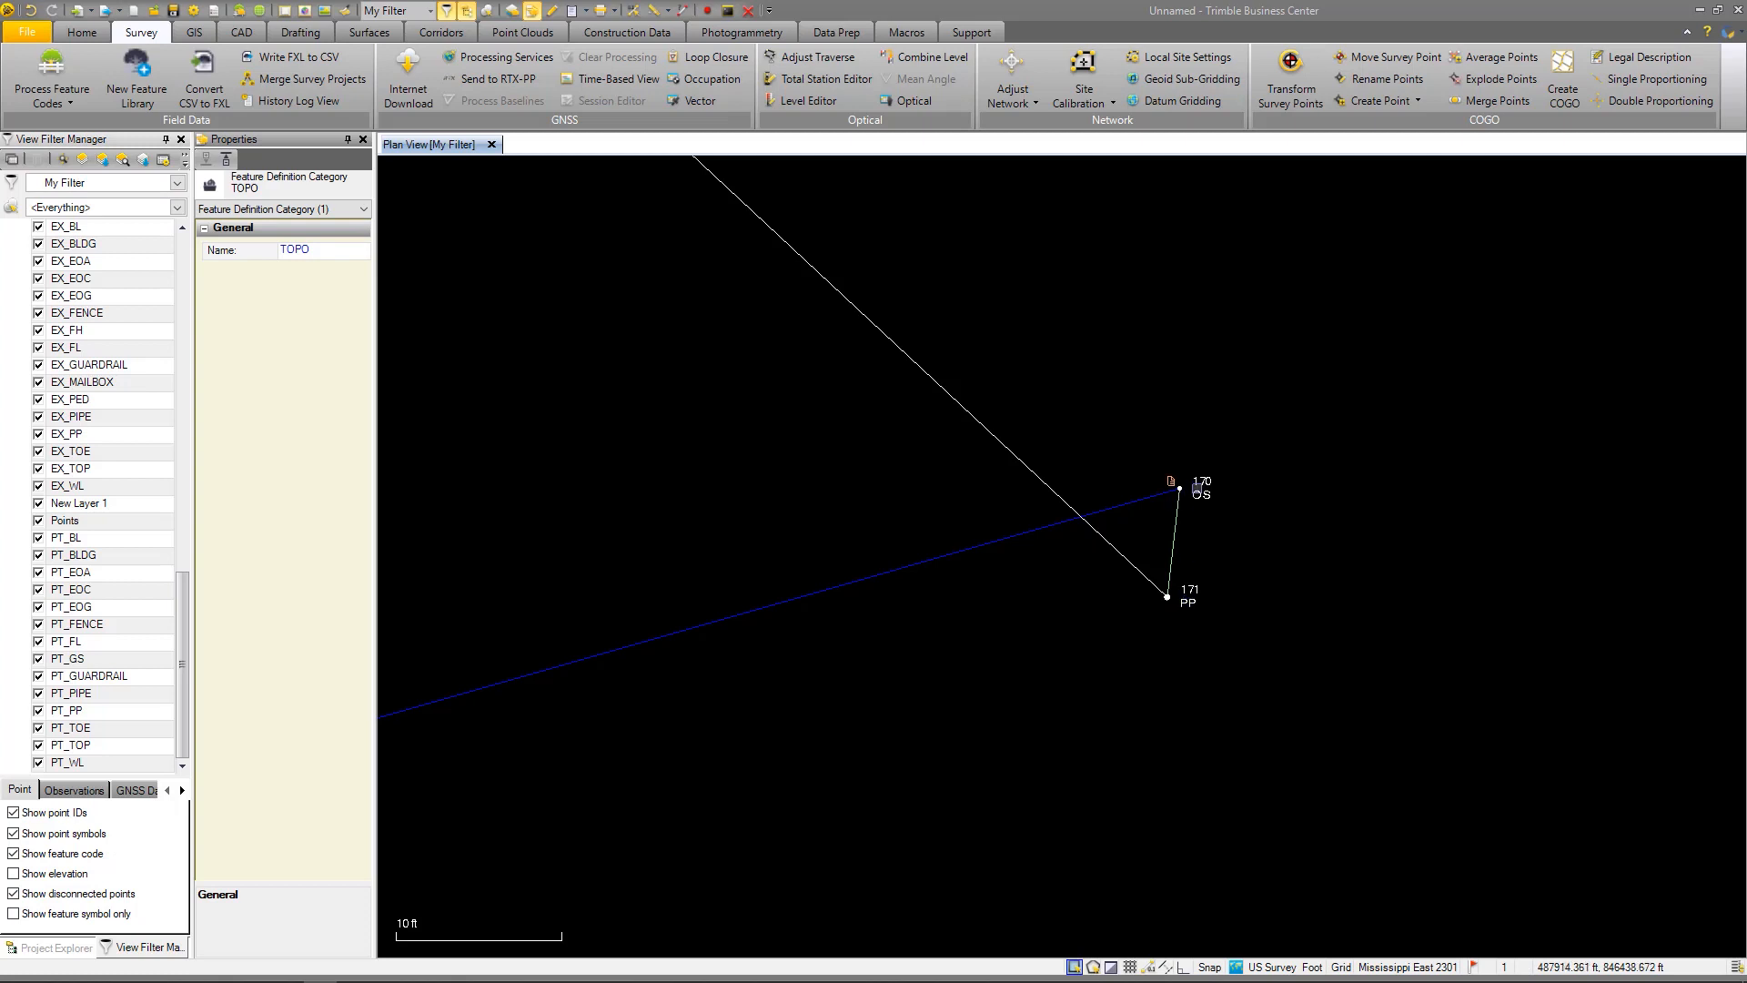
Check the properties of the offset between points 170 and 171, and locate the similar offset between points 168 and 169
left_click(1173, 546)
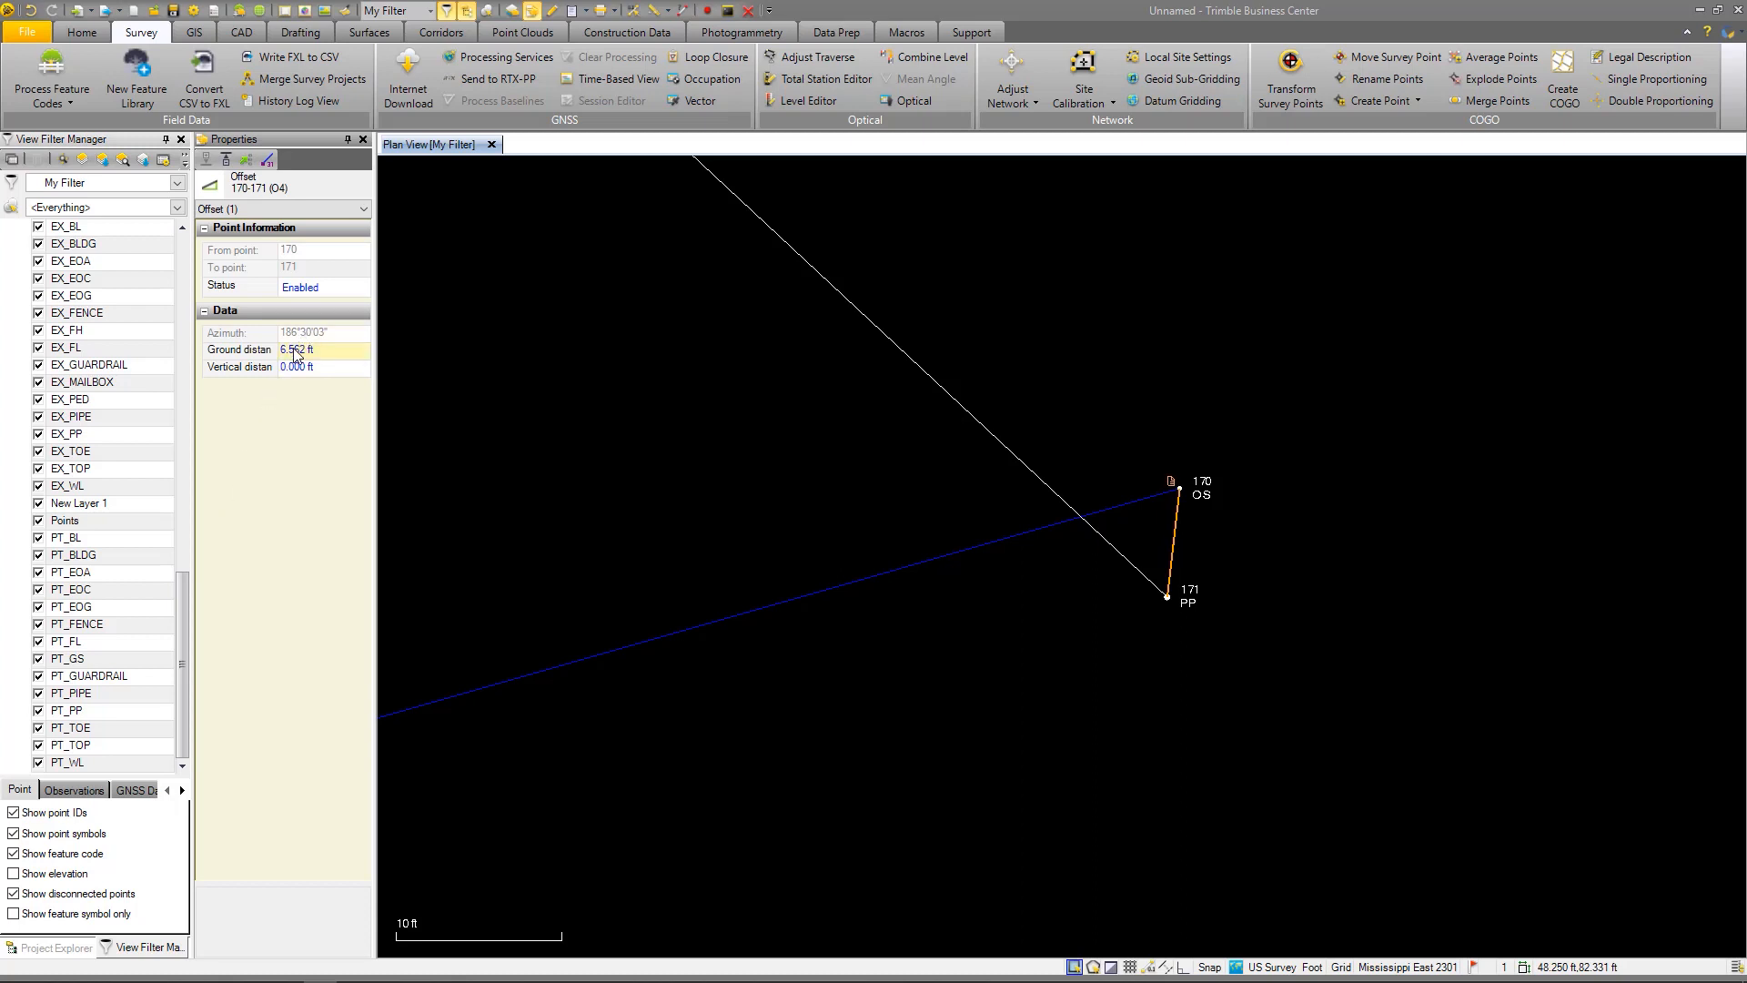
scroll(1232, 565, "down", 3)
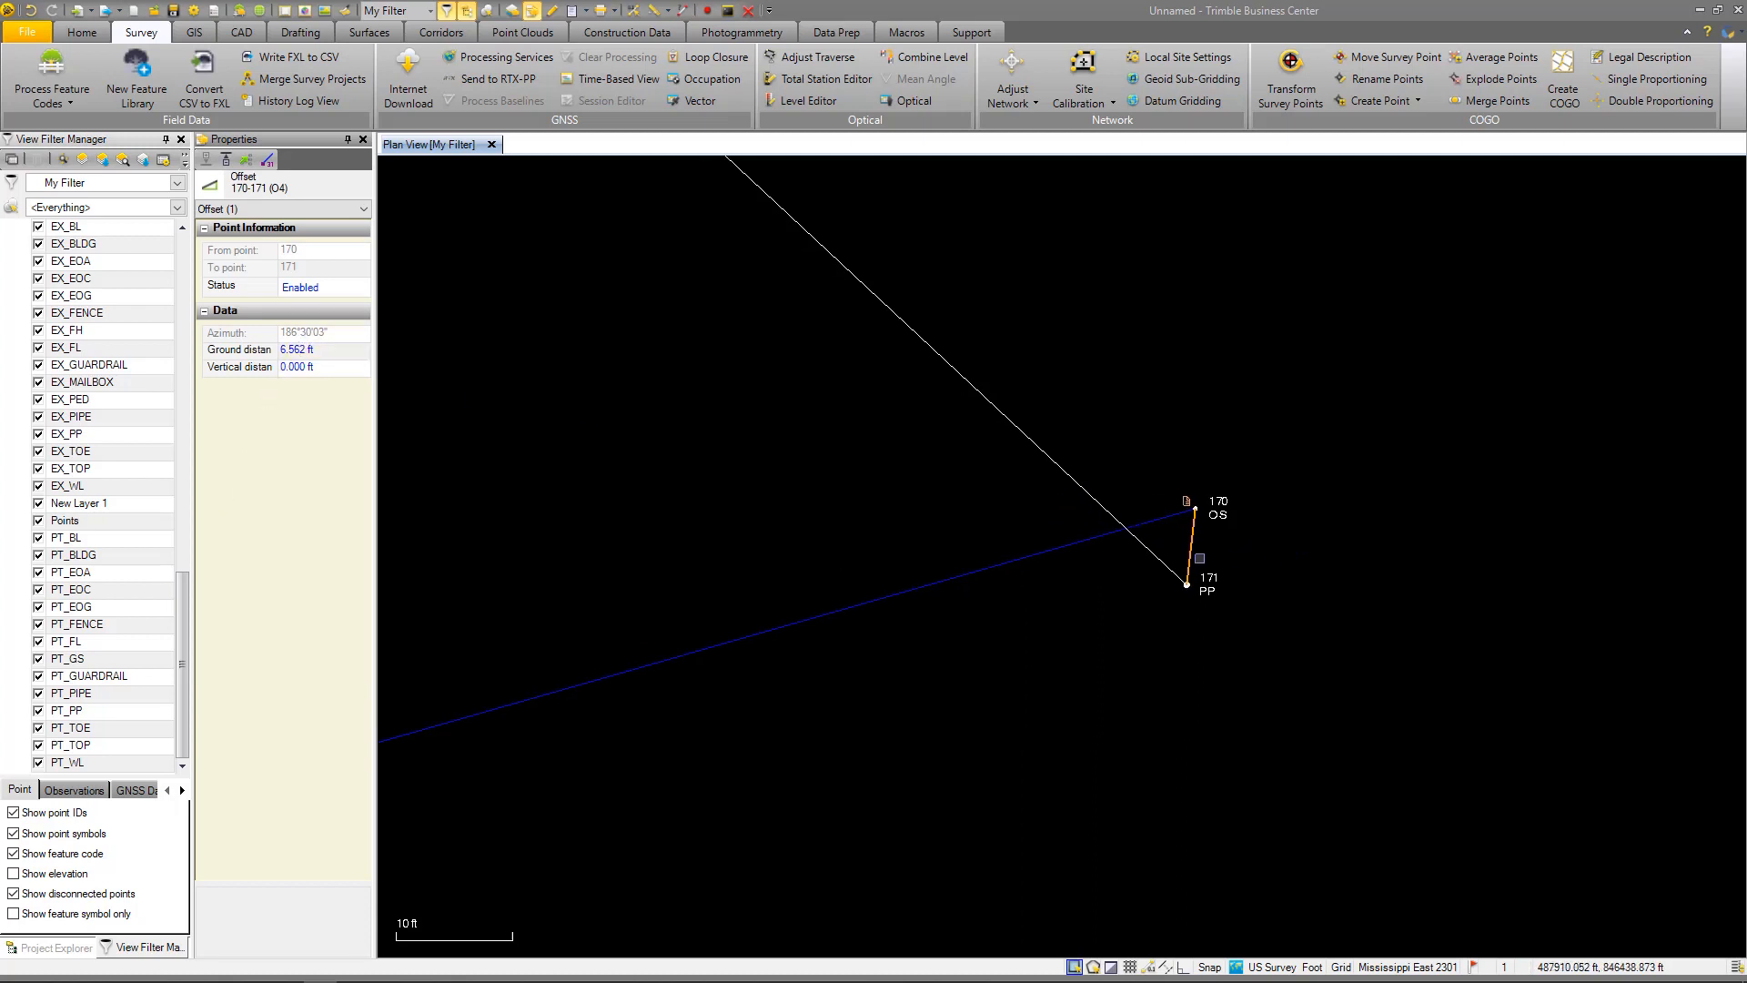
scroll(1135, 576, "down", 5)
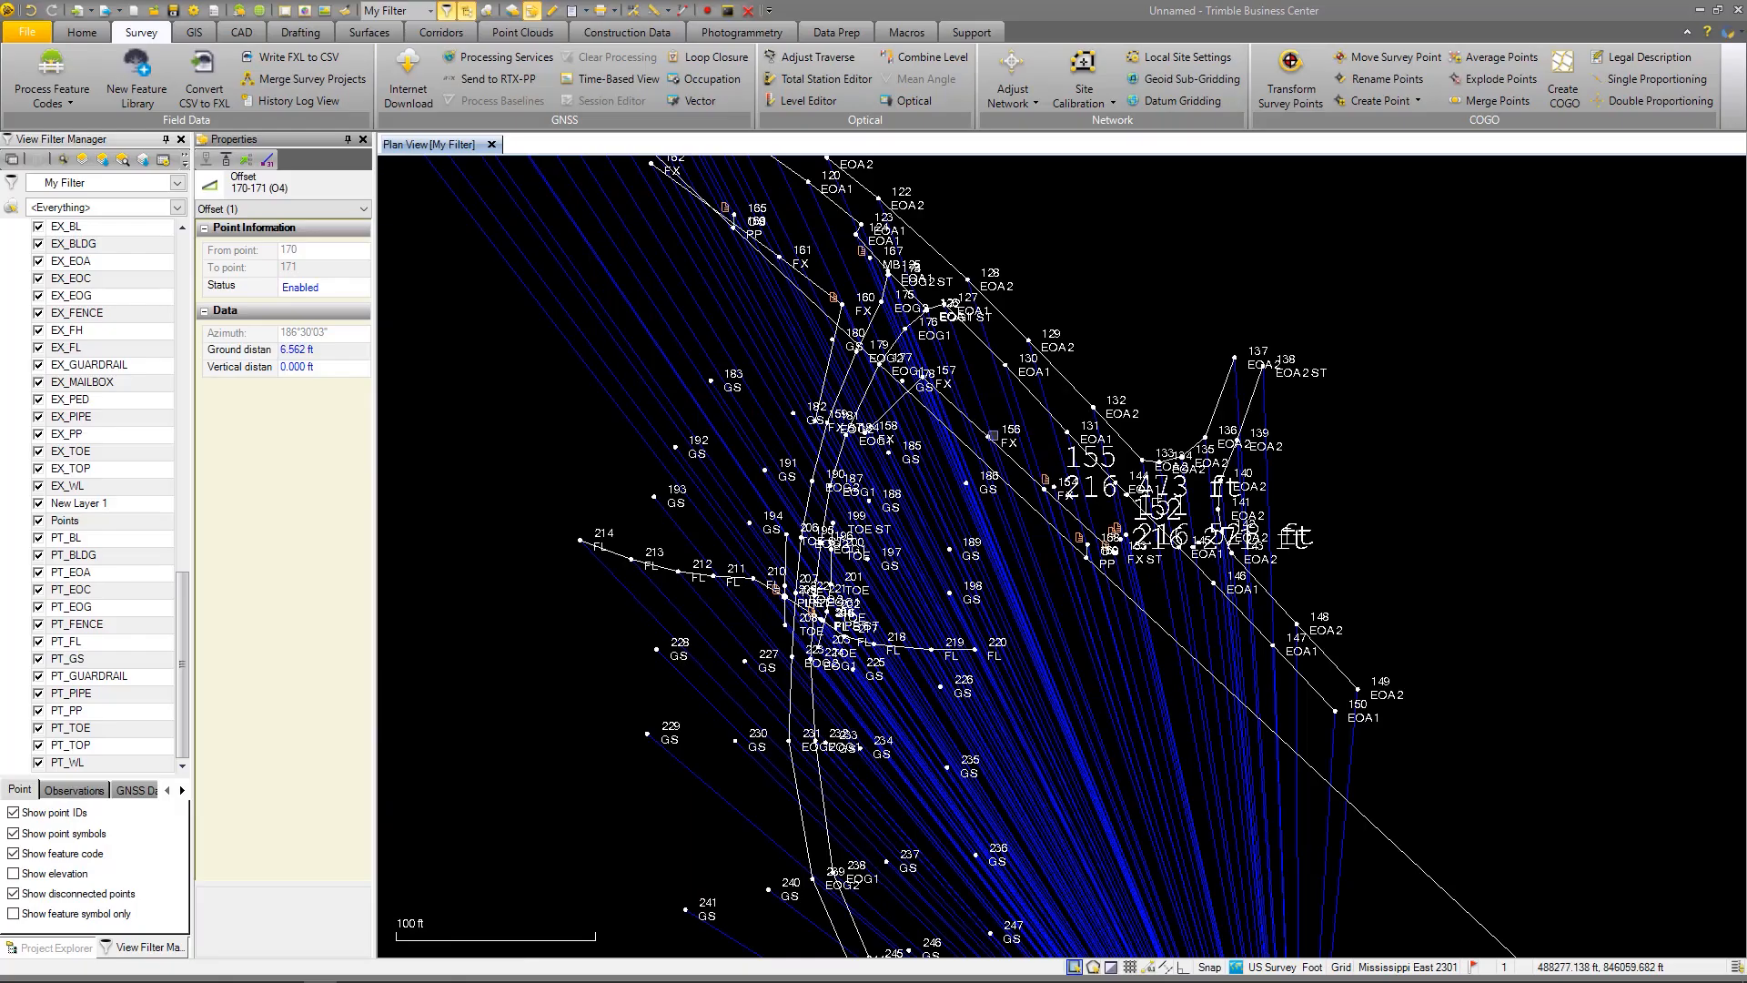
scroll(1169, 601, "down", 2)
scroll(1006, 501, "up", 3)
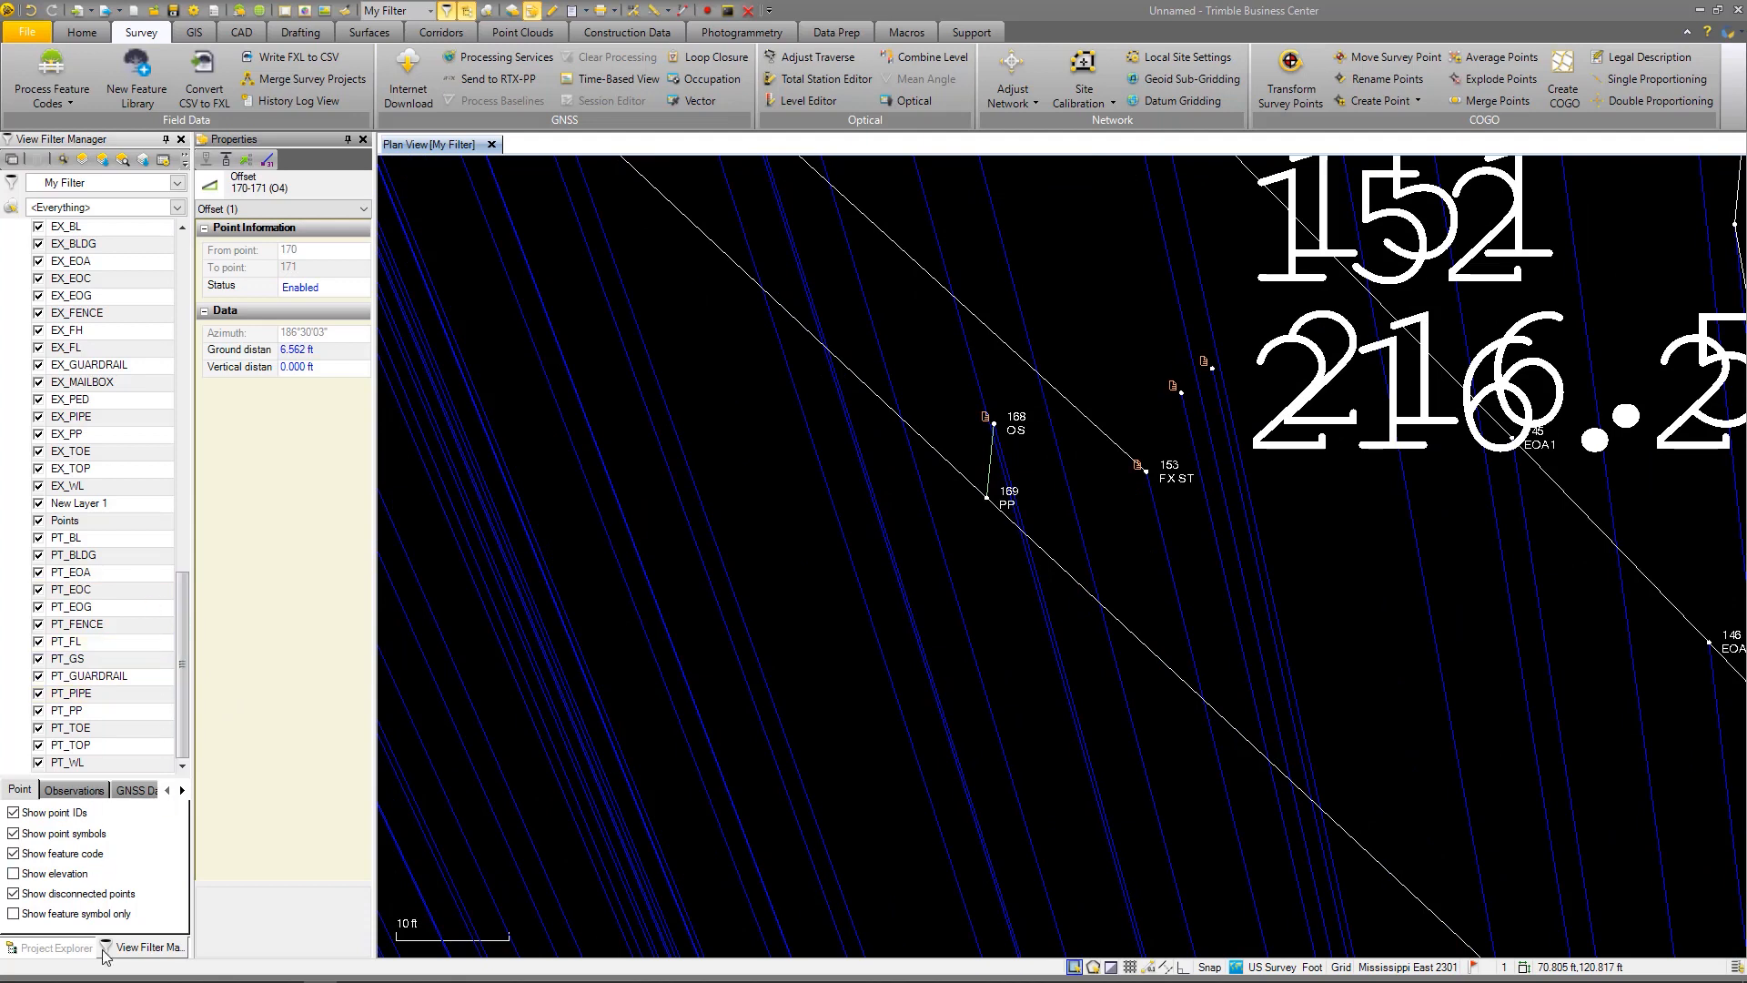
Create a point feature definition in the NEI library's Utilities category with OS as its name and code
left_click(57, 947)
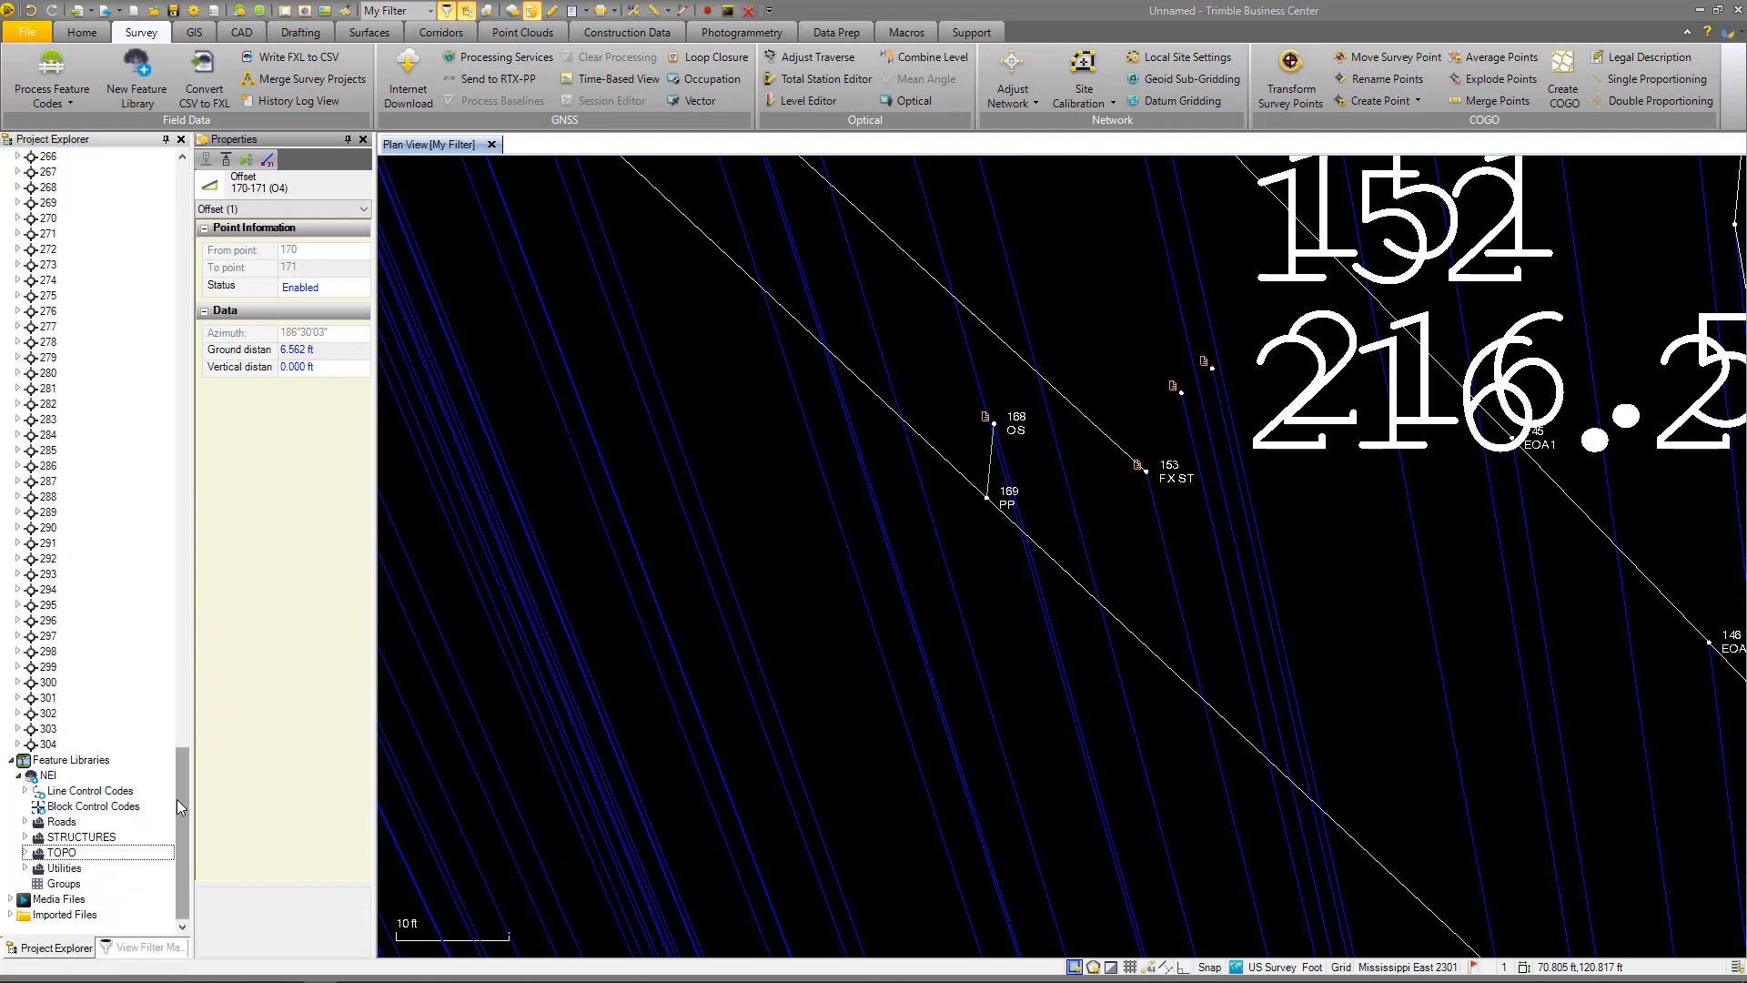
left_click(27, 869)
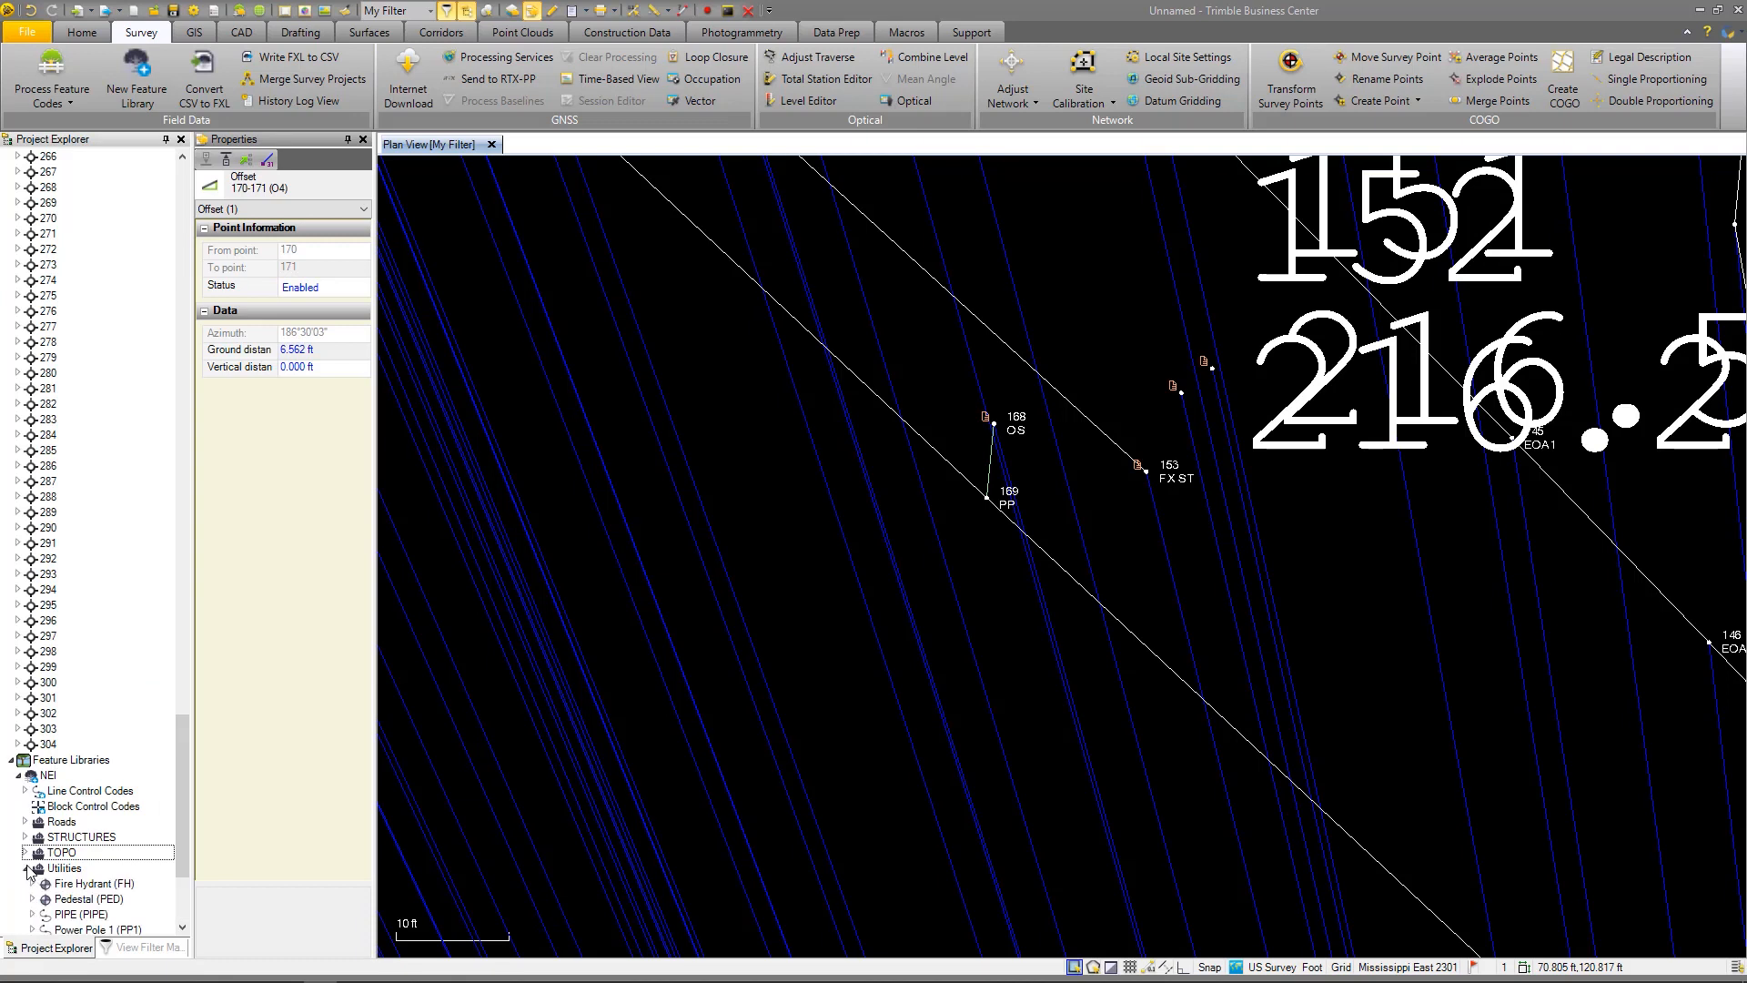
scroll(137, 801, "down", 5)
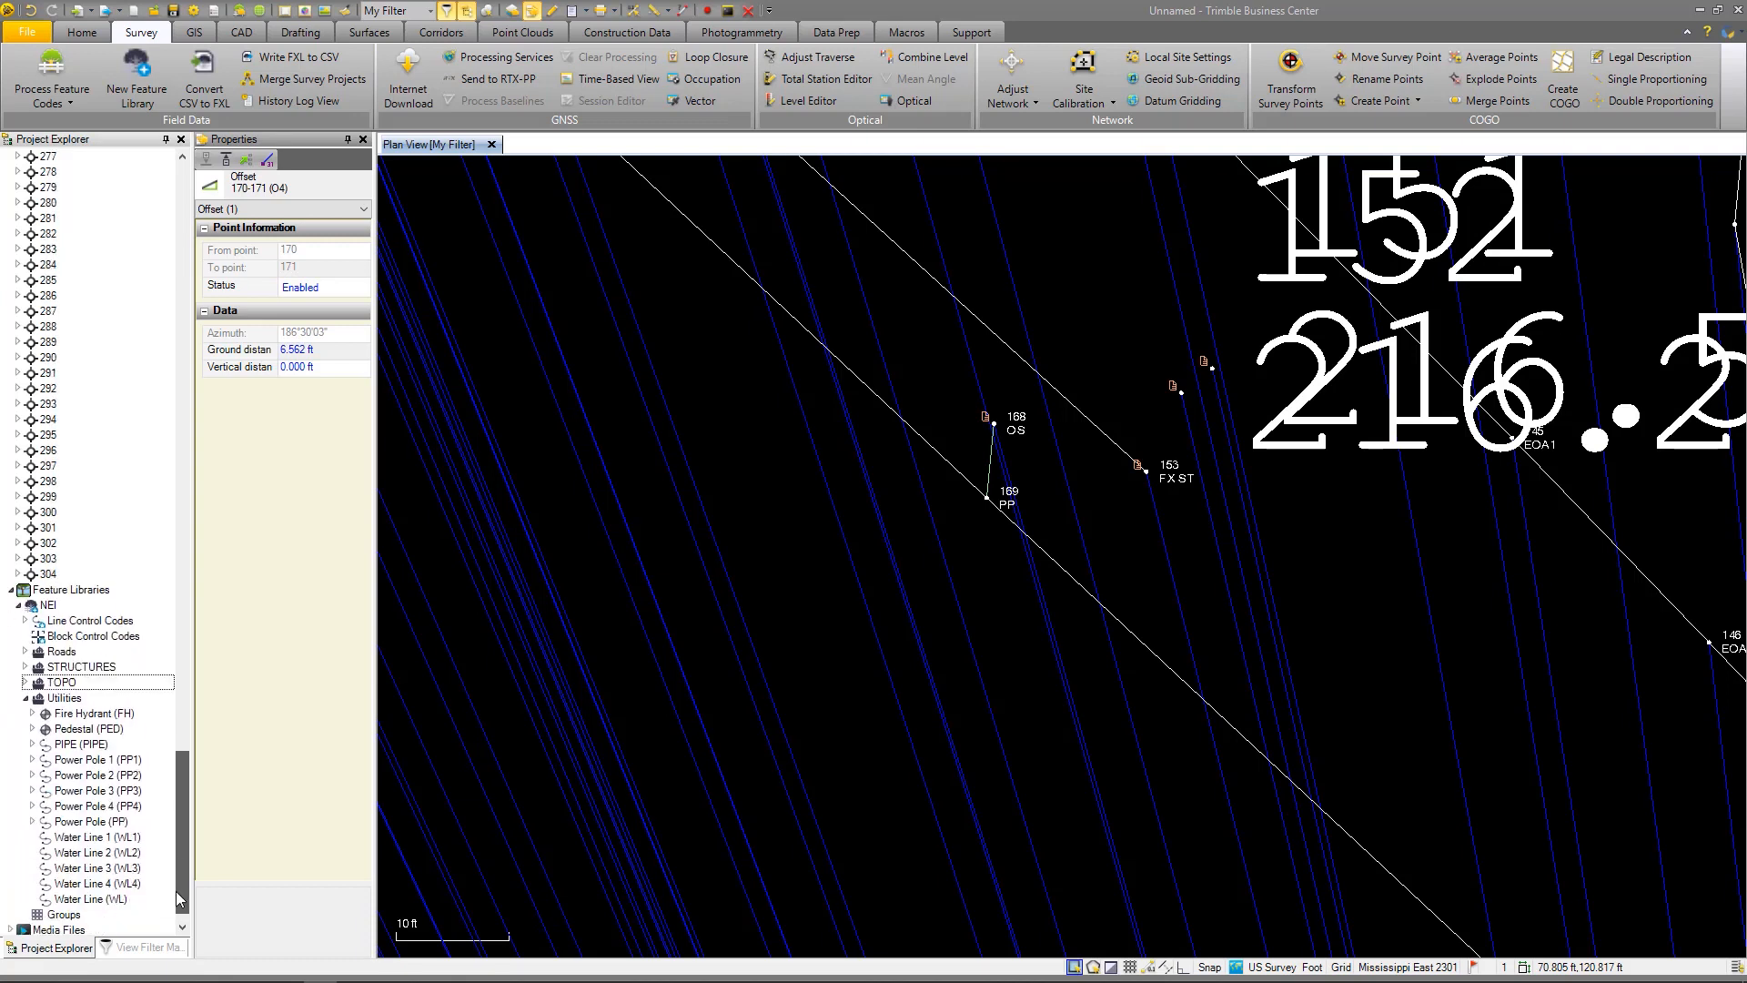
right_click(77, 669)
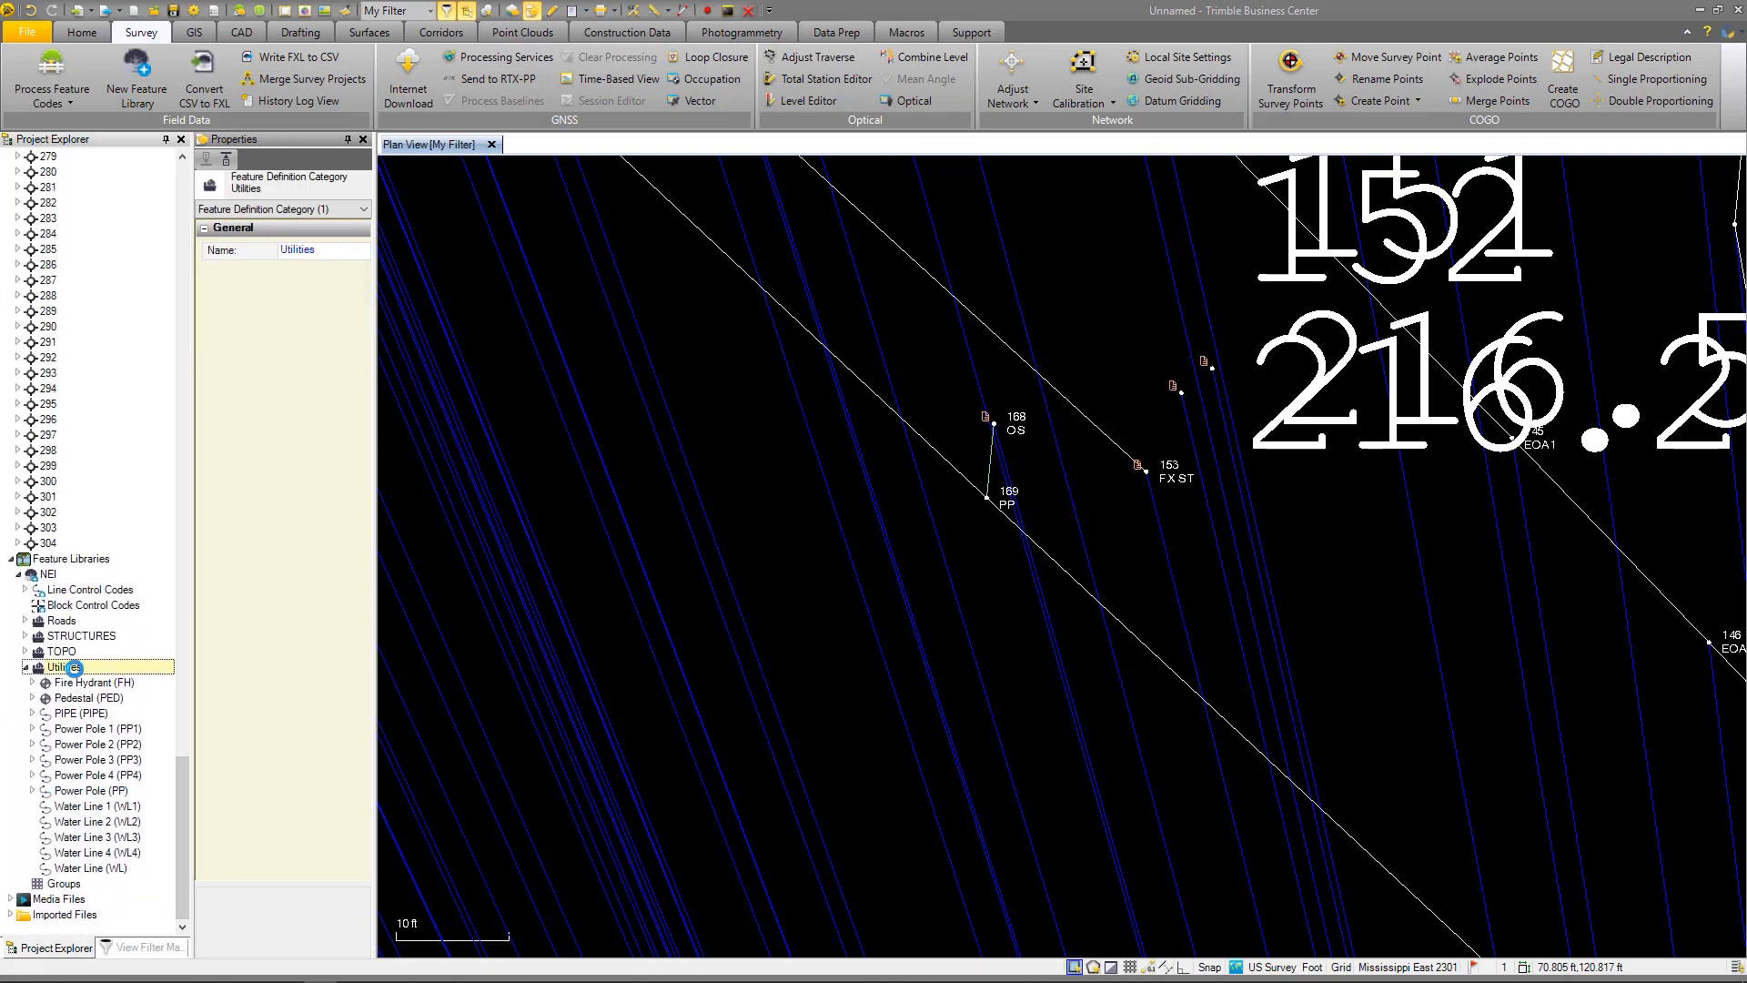
mouse_move(106, 706)
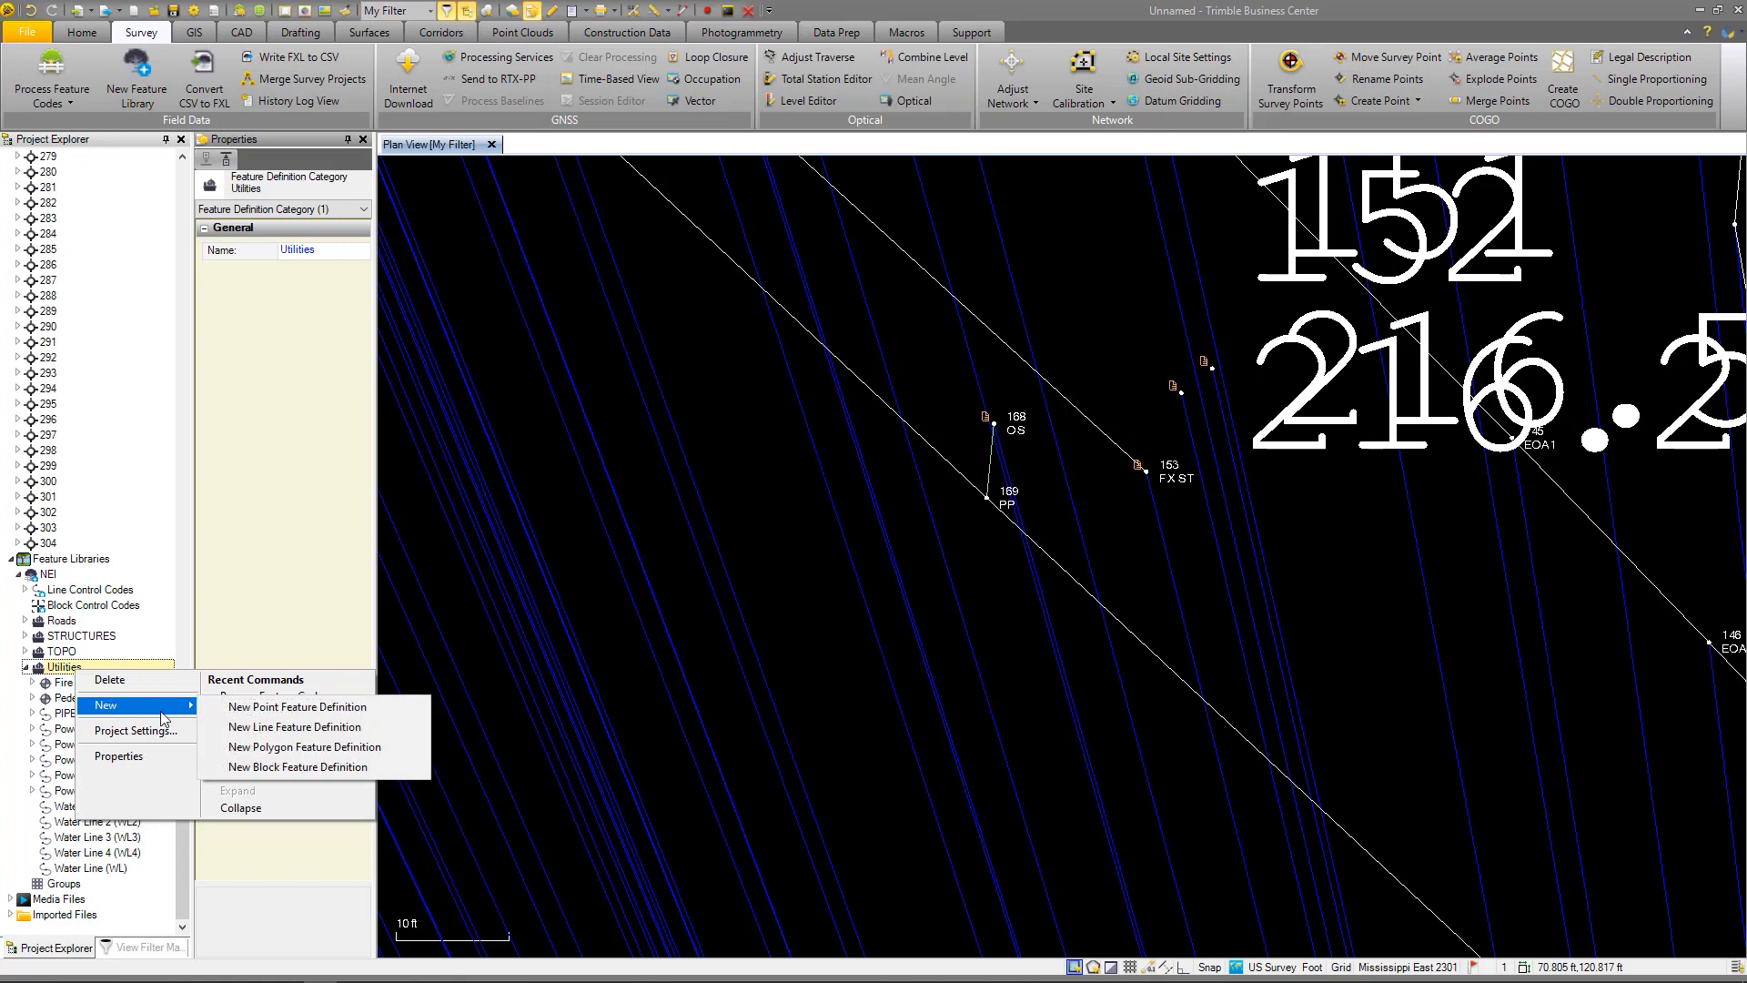
left_click(261, 708)
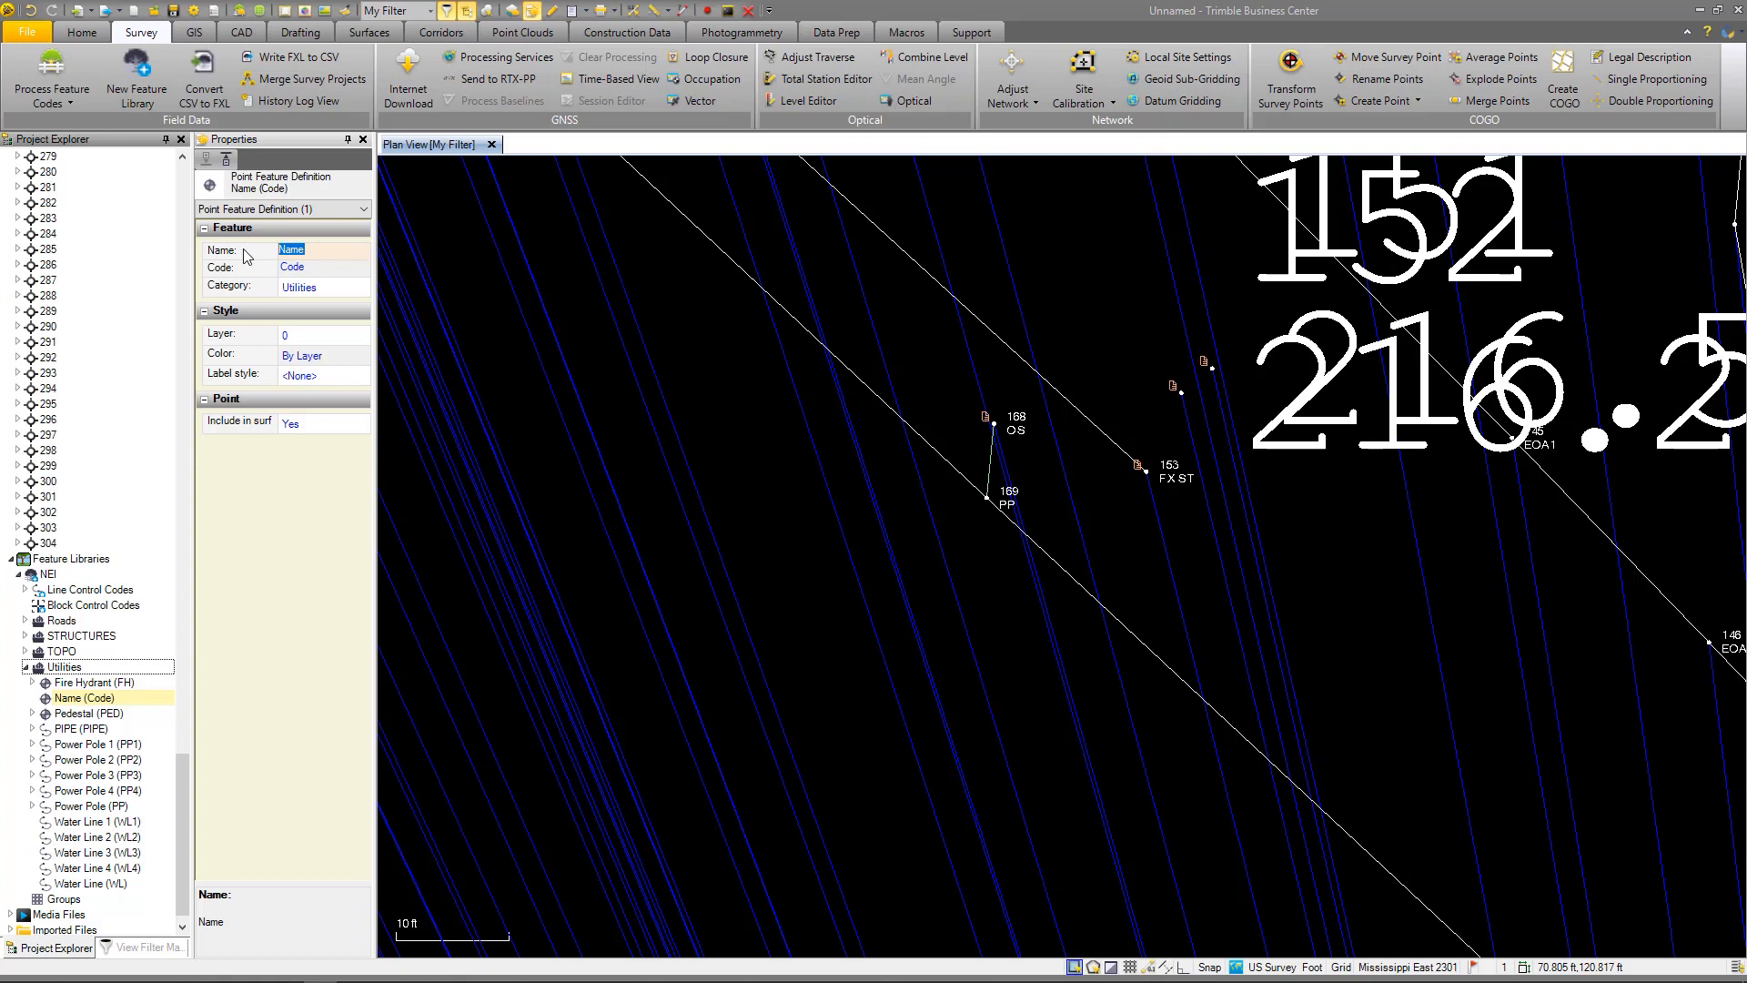
key("Caps_Lock")
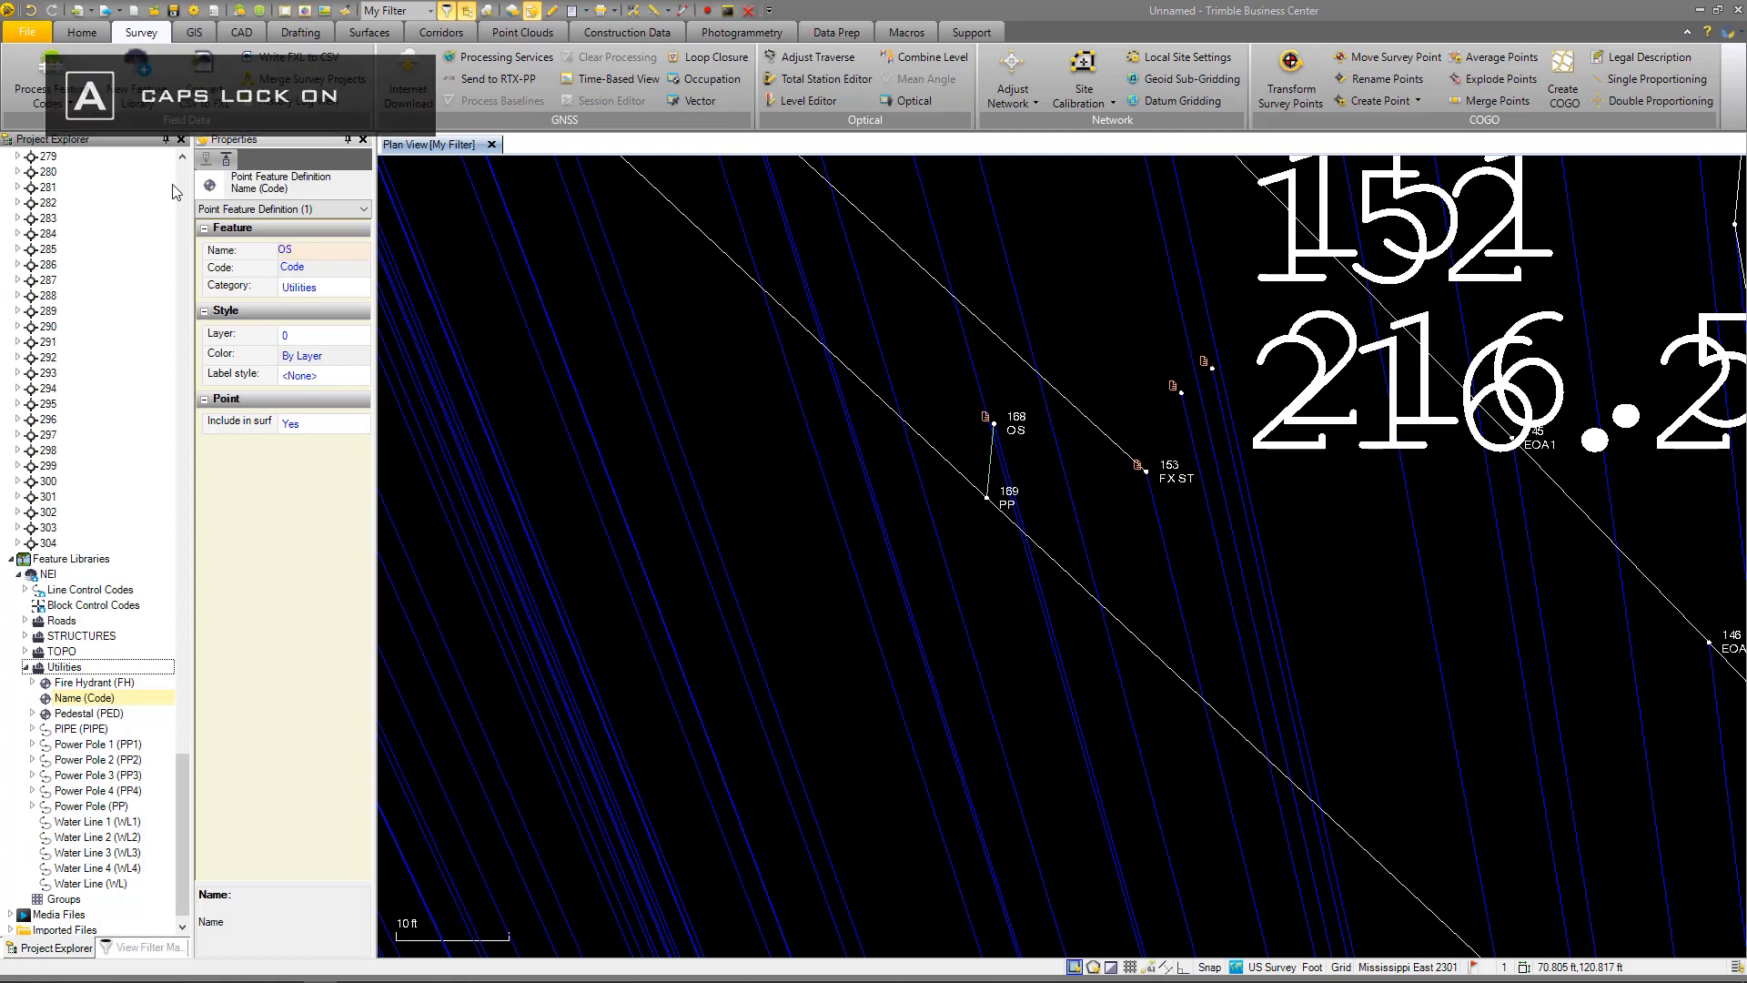
key("Return")
left_click(323, 269)
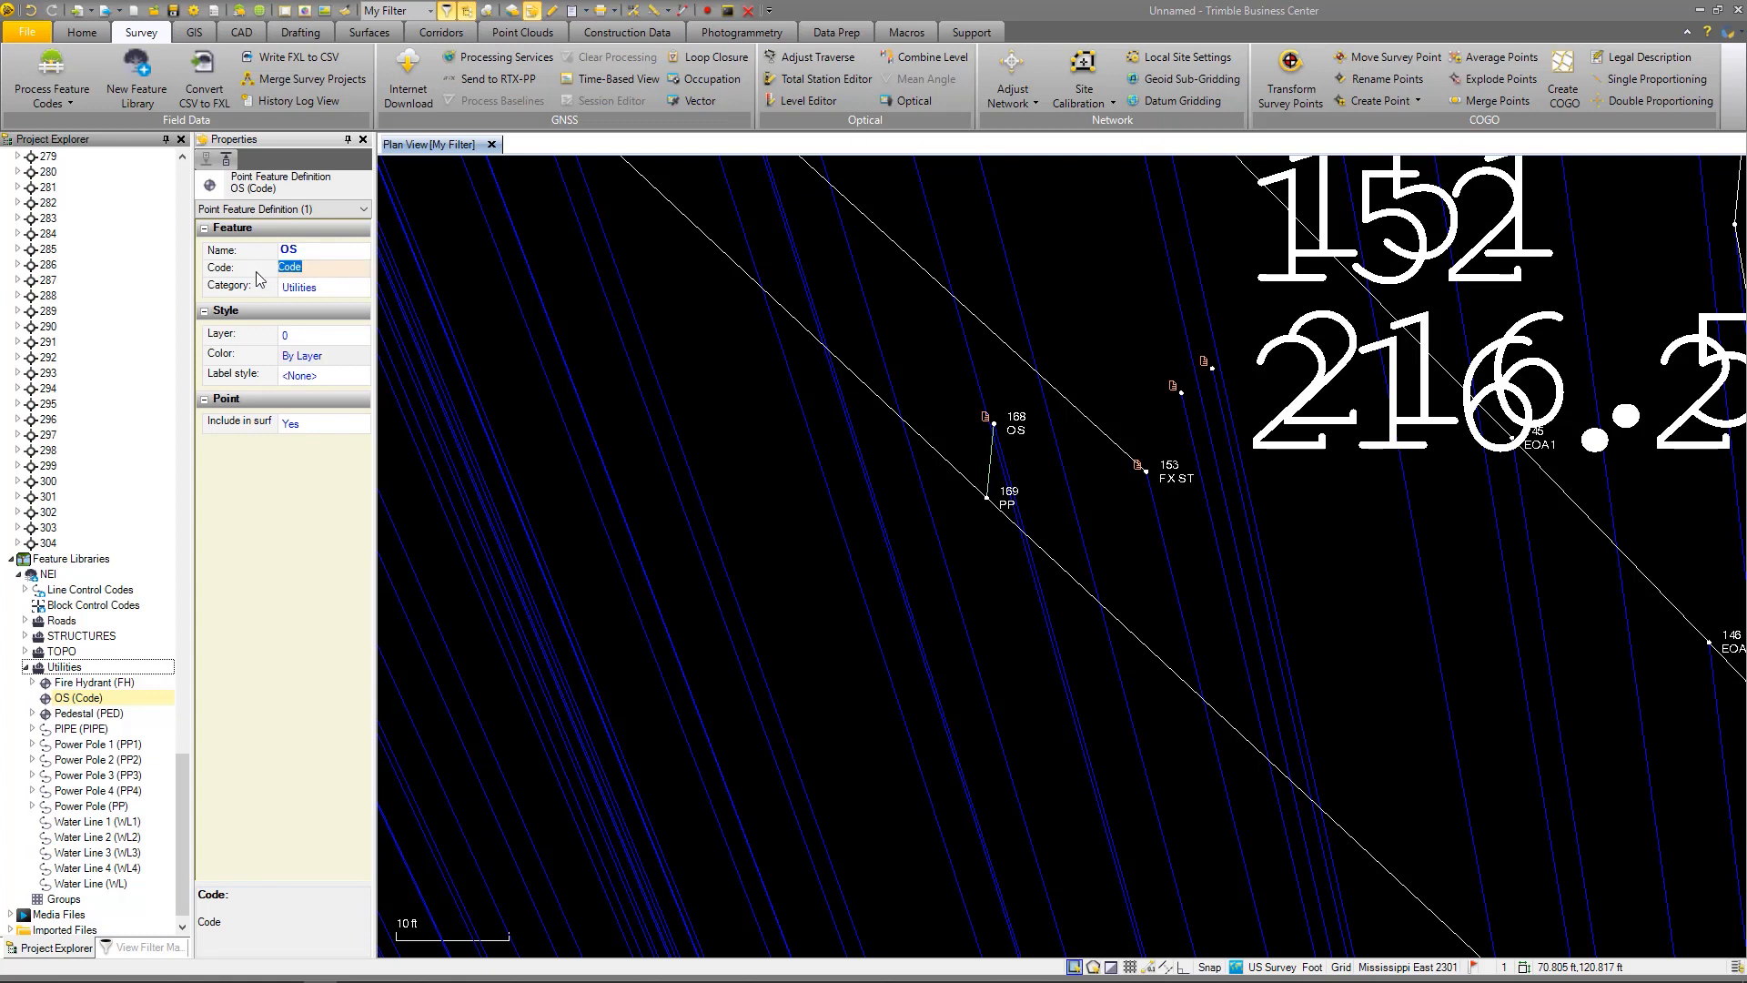
Create a new layer named PT_OS and assign it to the OS feature definition
left_click(310, 337)
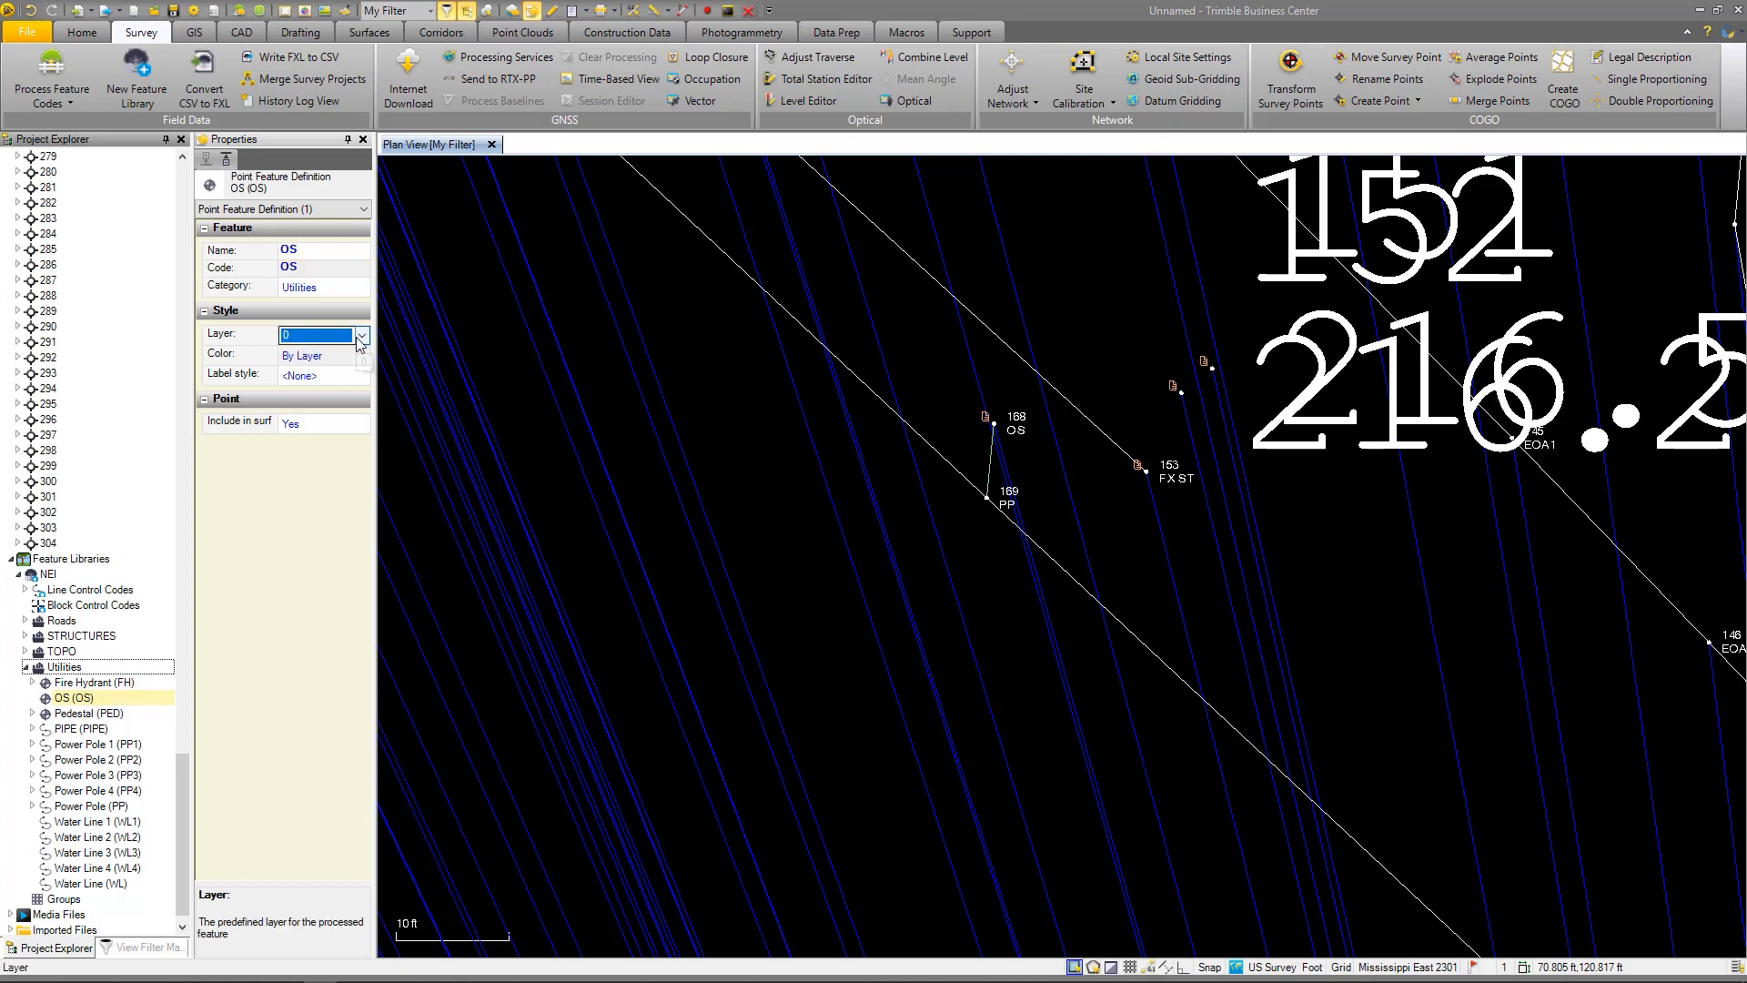
left_click(361, 335)
scroll(460, 401, "down", 5)
left_click(317, 540)
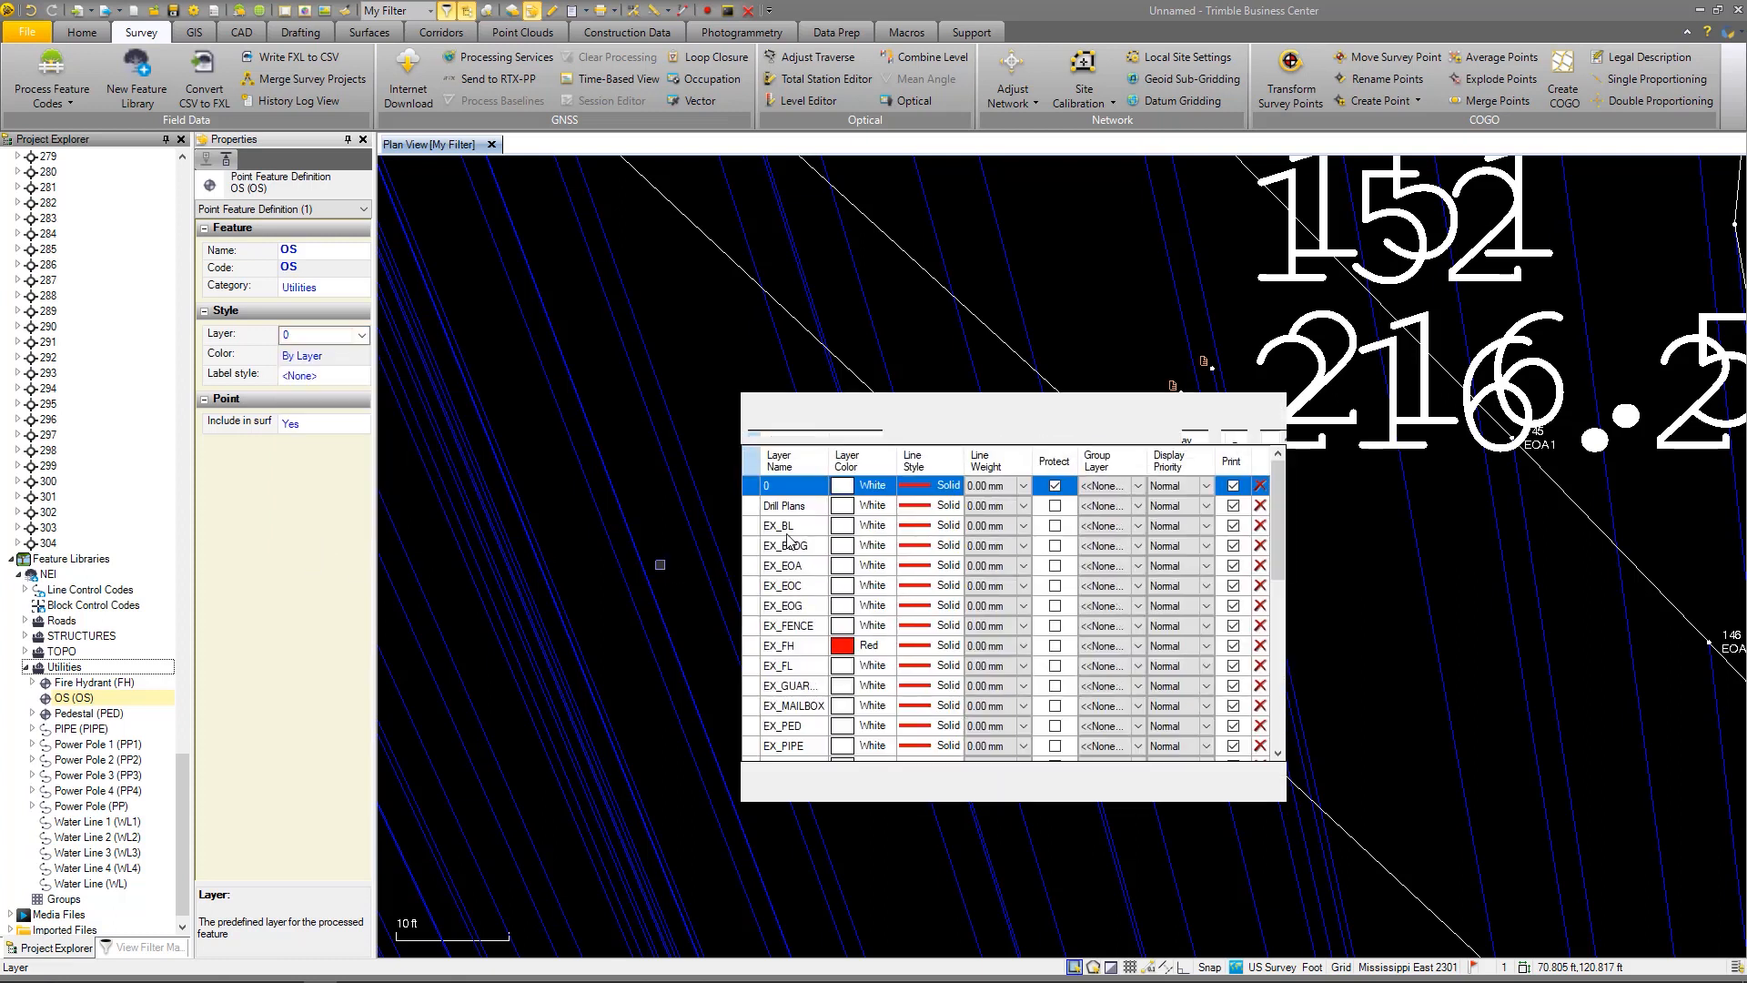
type("OS")
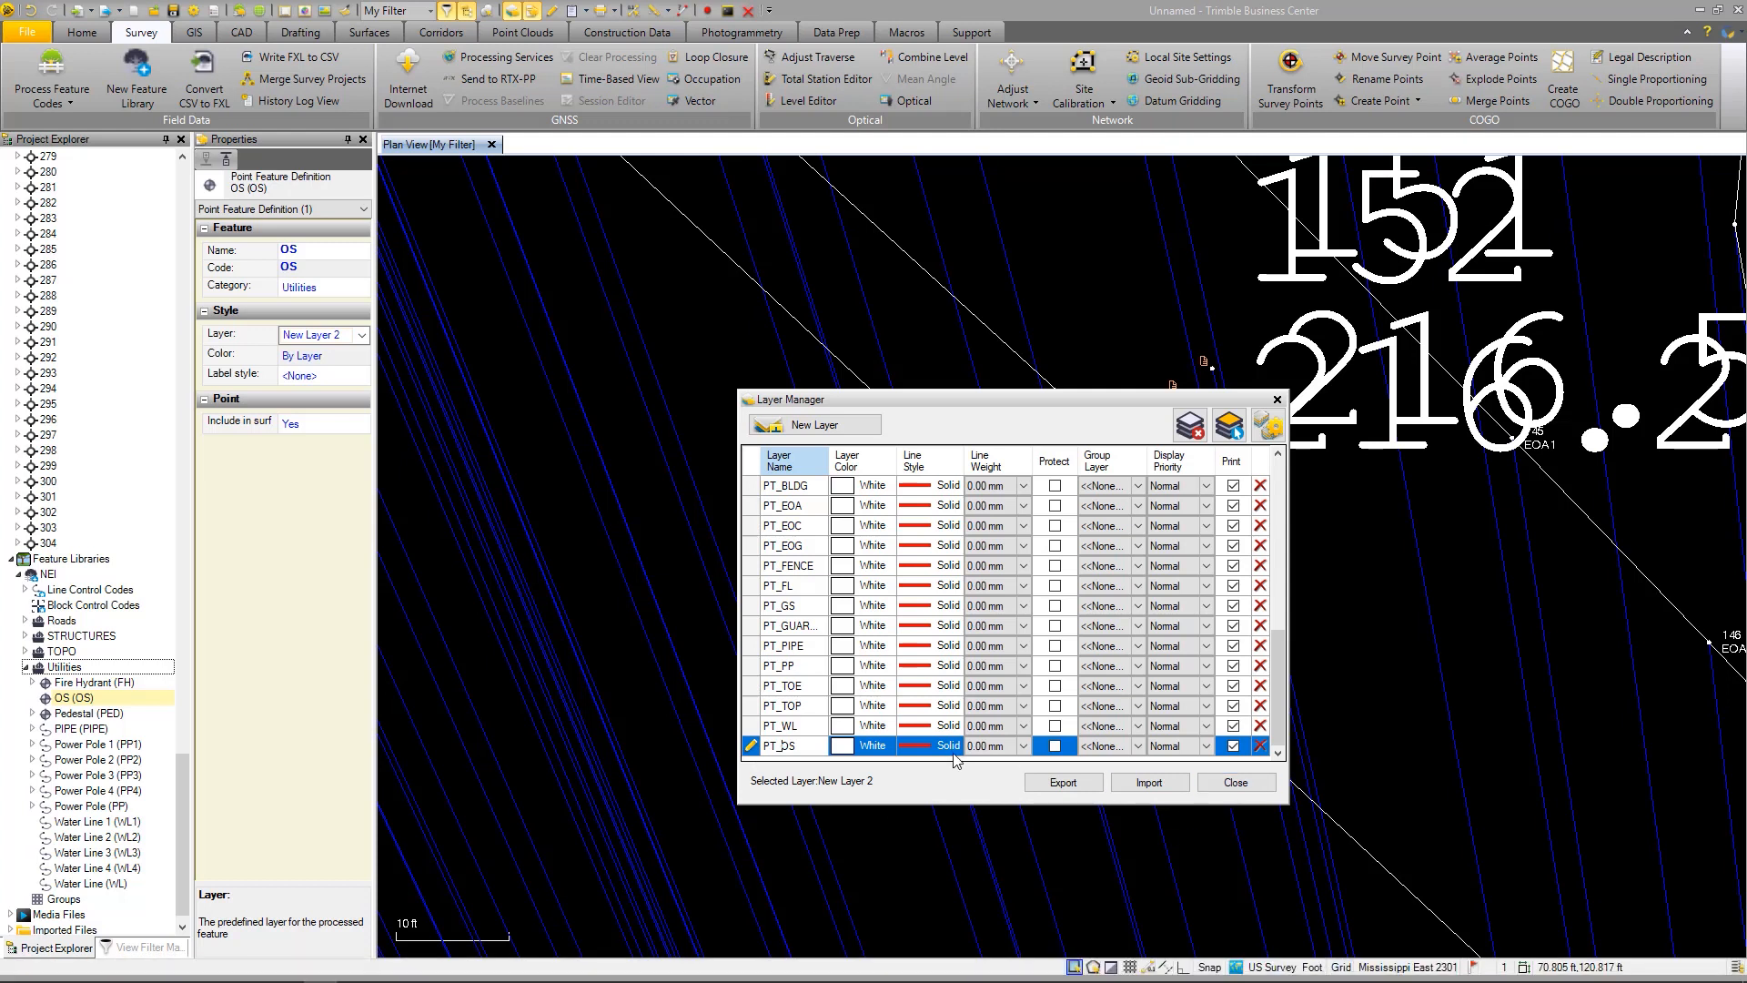
left_click(1234, 783)
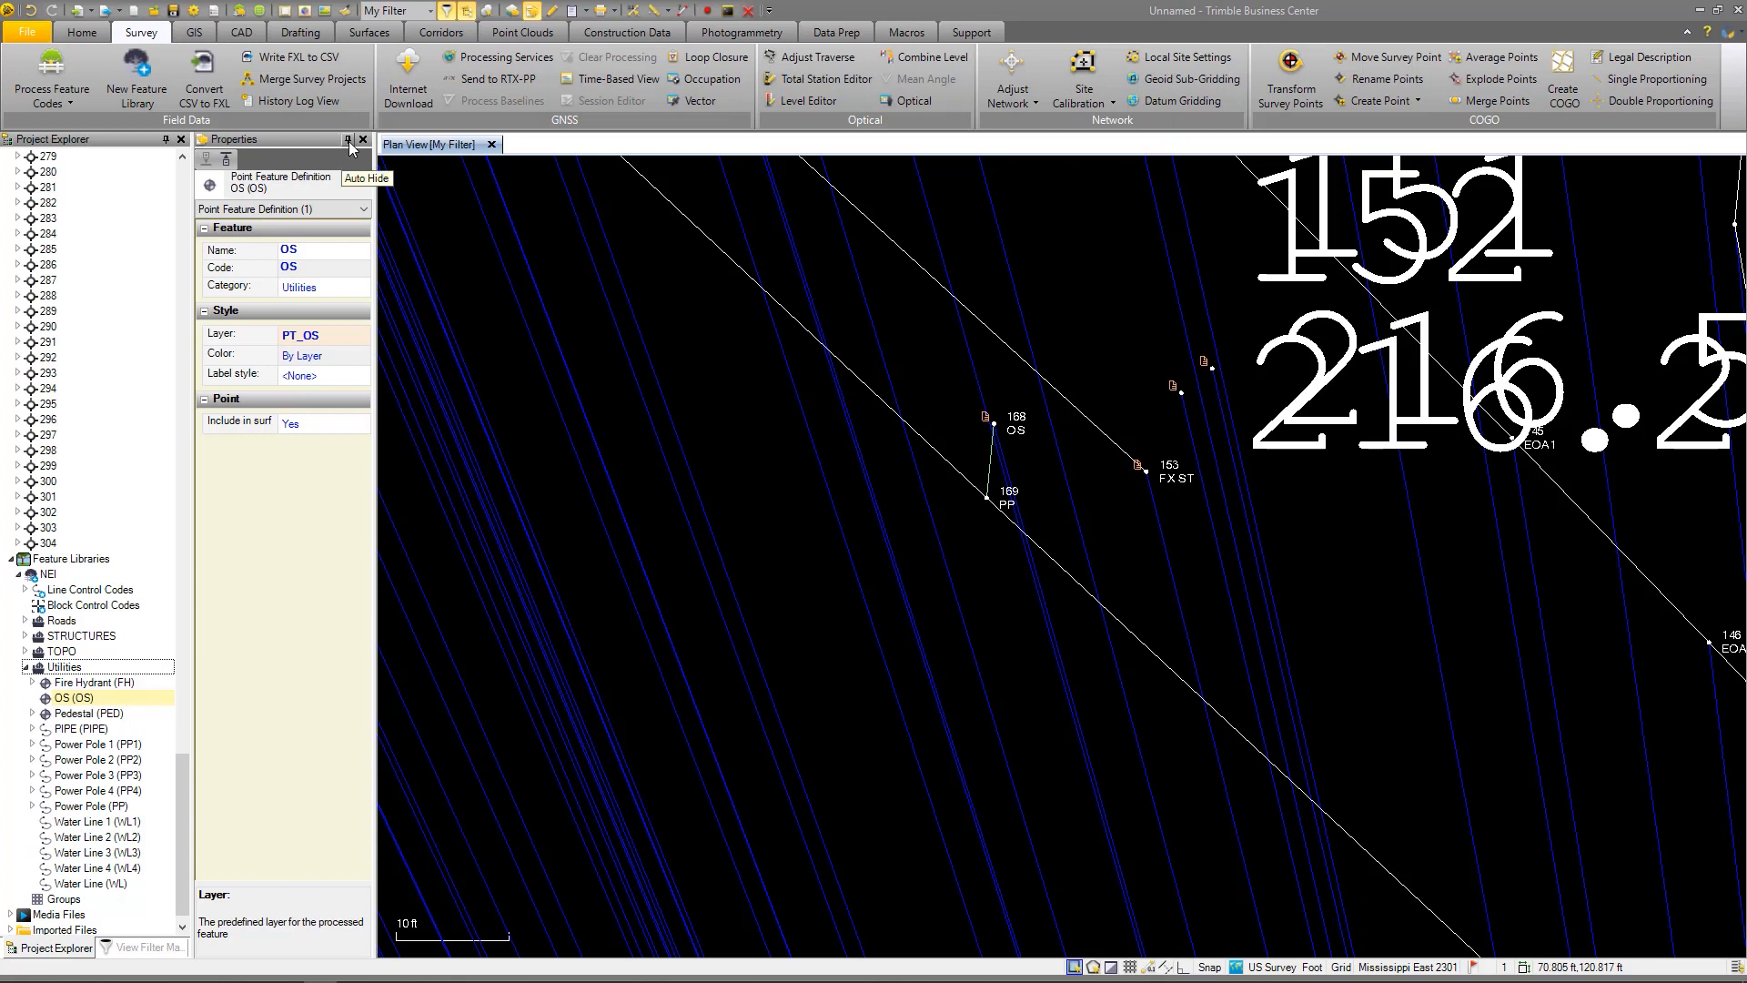
Close the feature definition's properties and remove the existing feature code processing from TRAINING.job
left_click(363, 140)
left_click(51, 72)
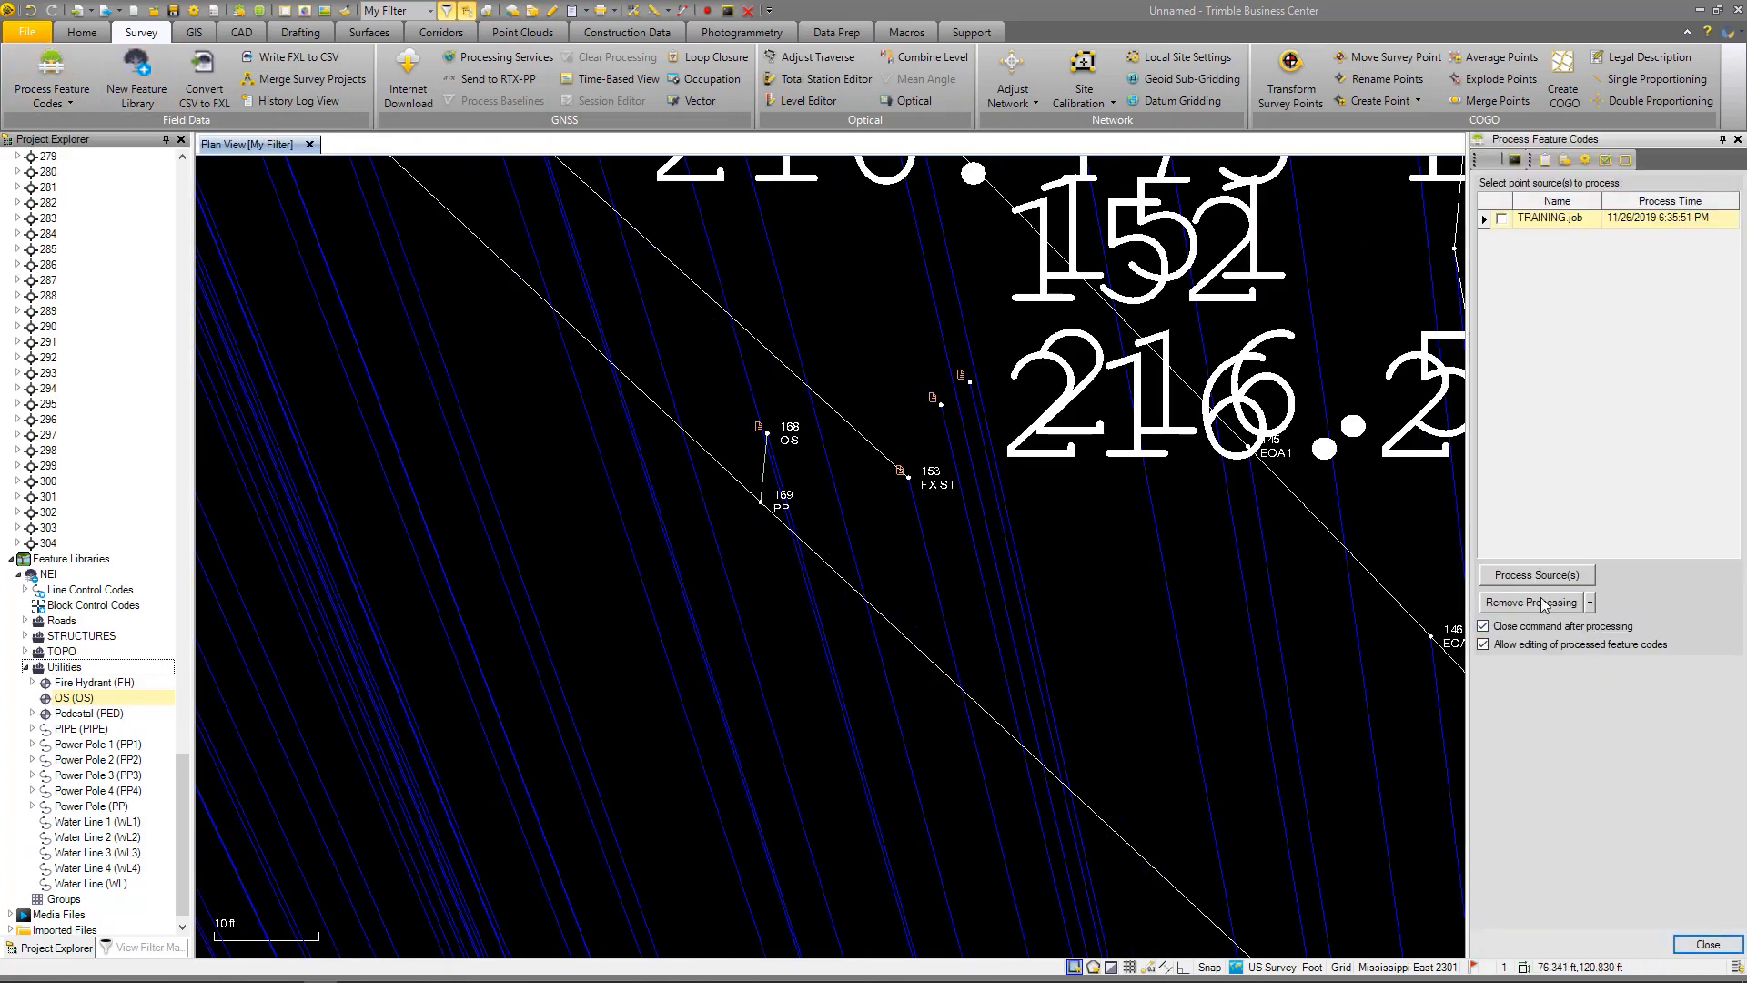
left_click(1544, 602)
left_click(935, 524)
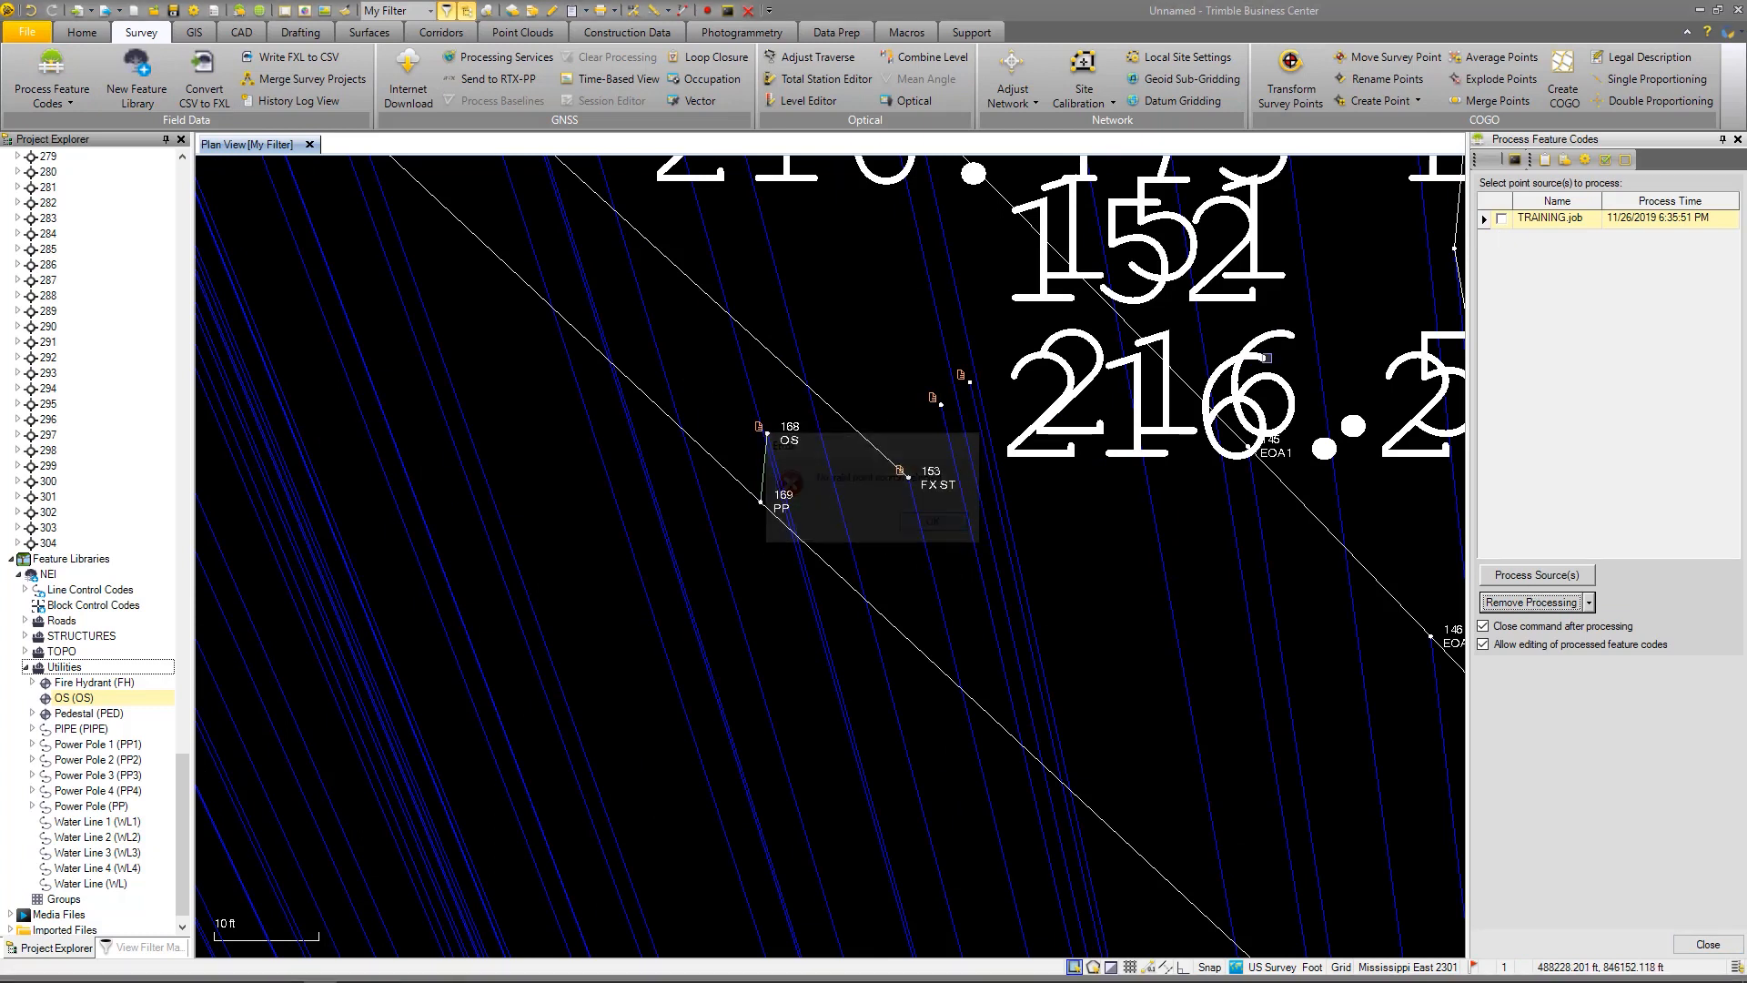
left_click(1514, 603)
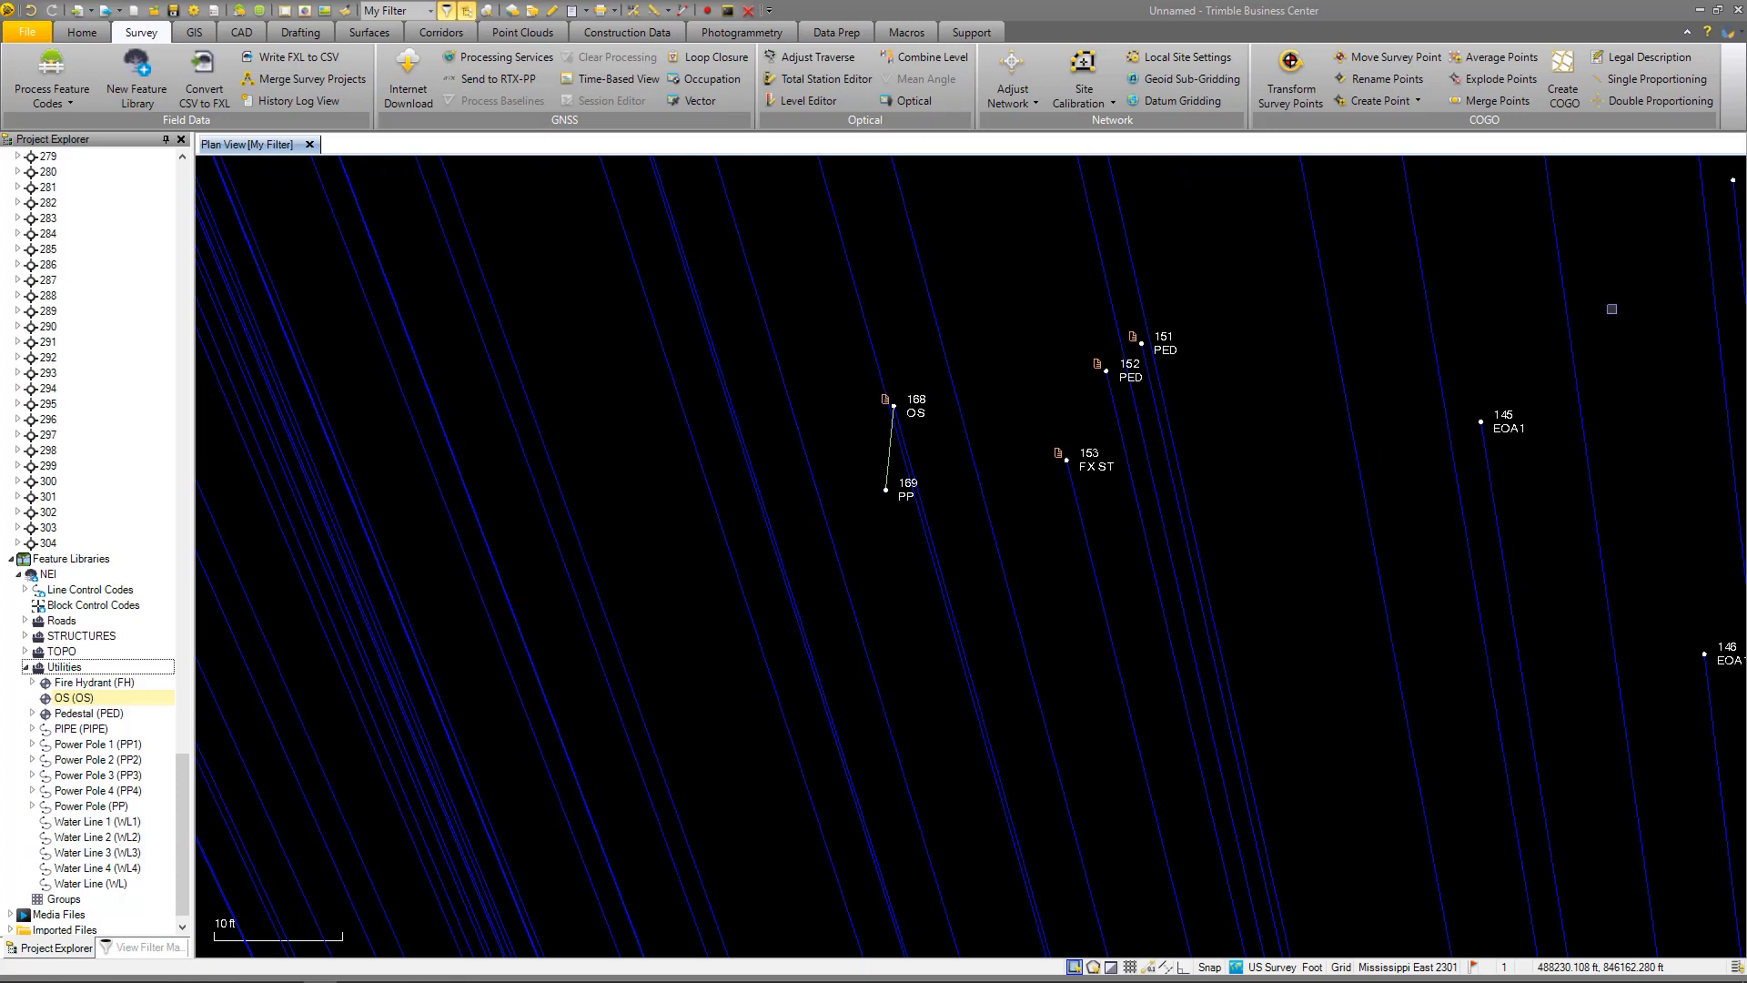
Process the feature codes of TRAINING.job again with the updated NEI library
left_click(50, 73)
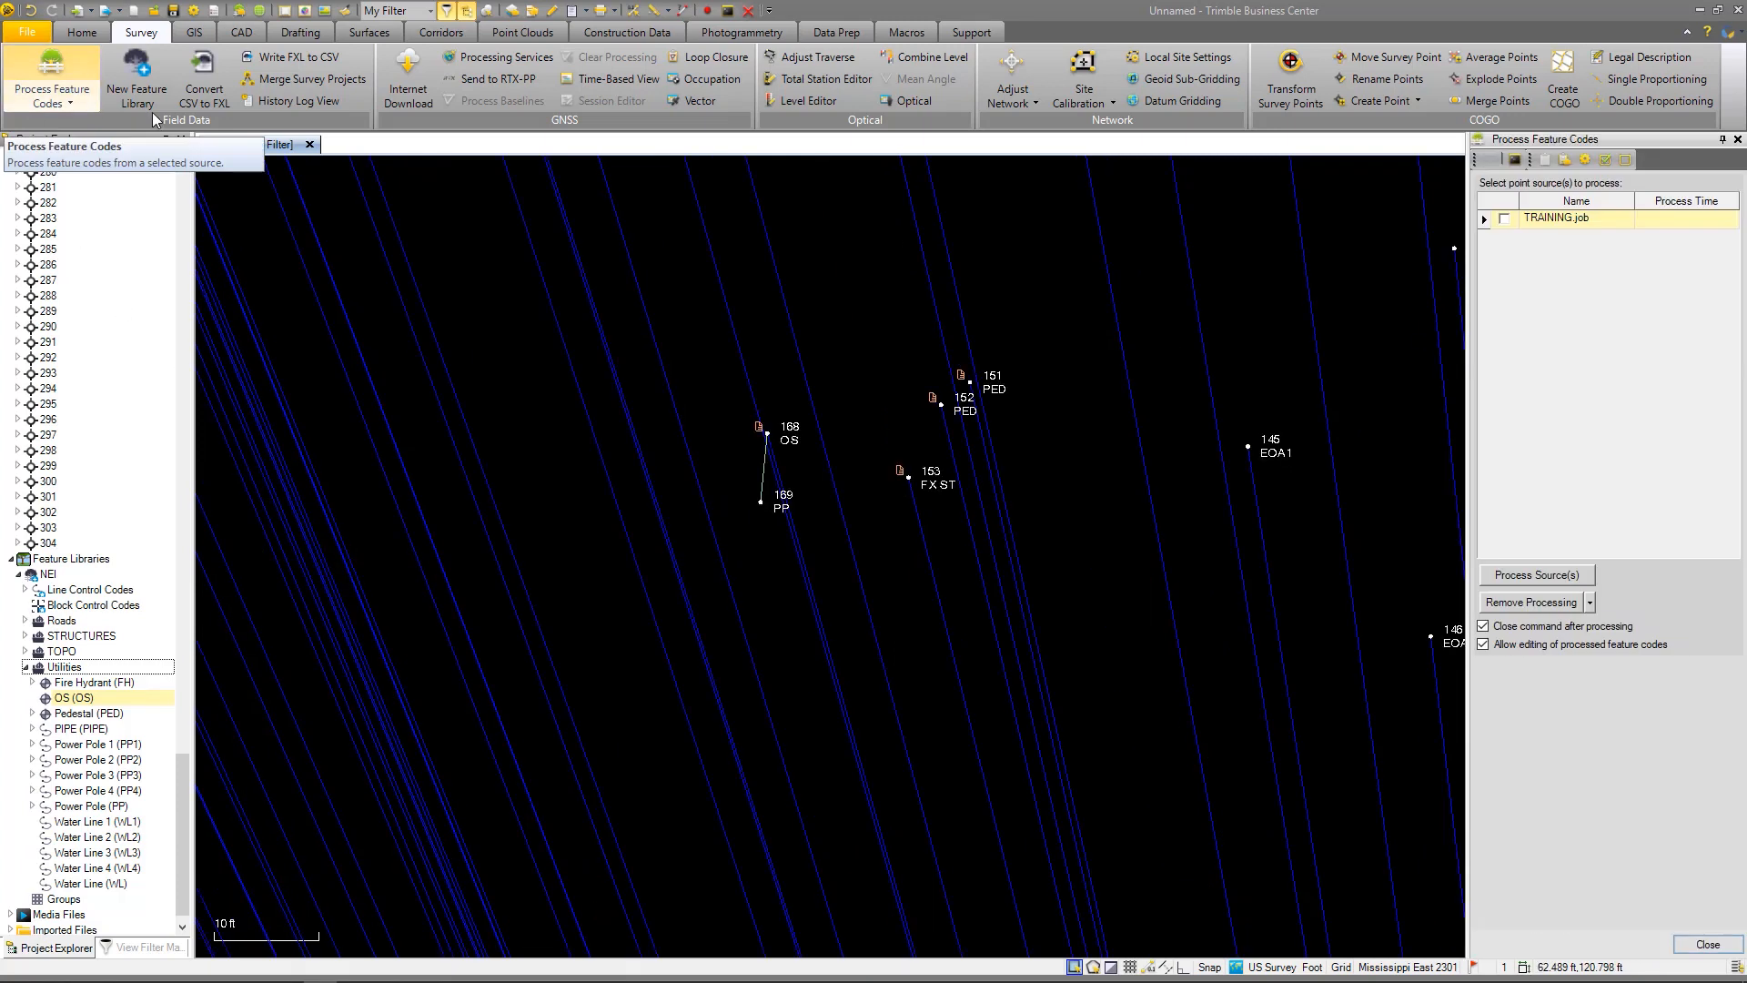
left_click(1503, 218)
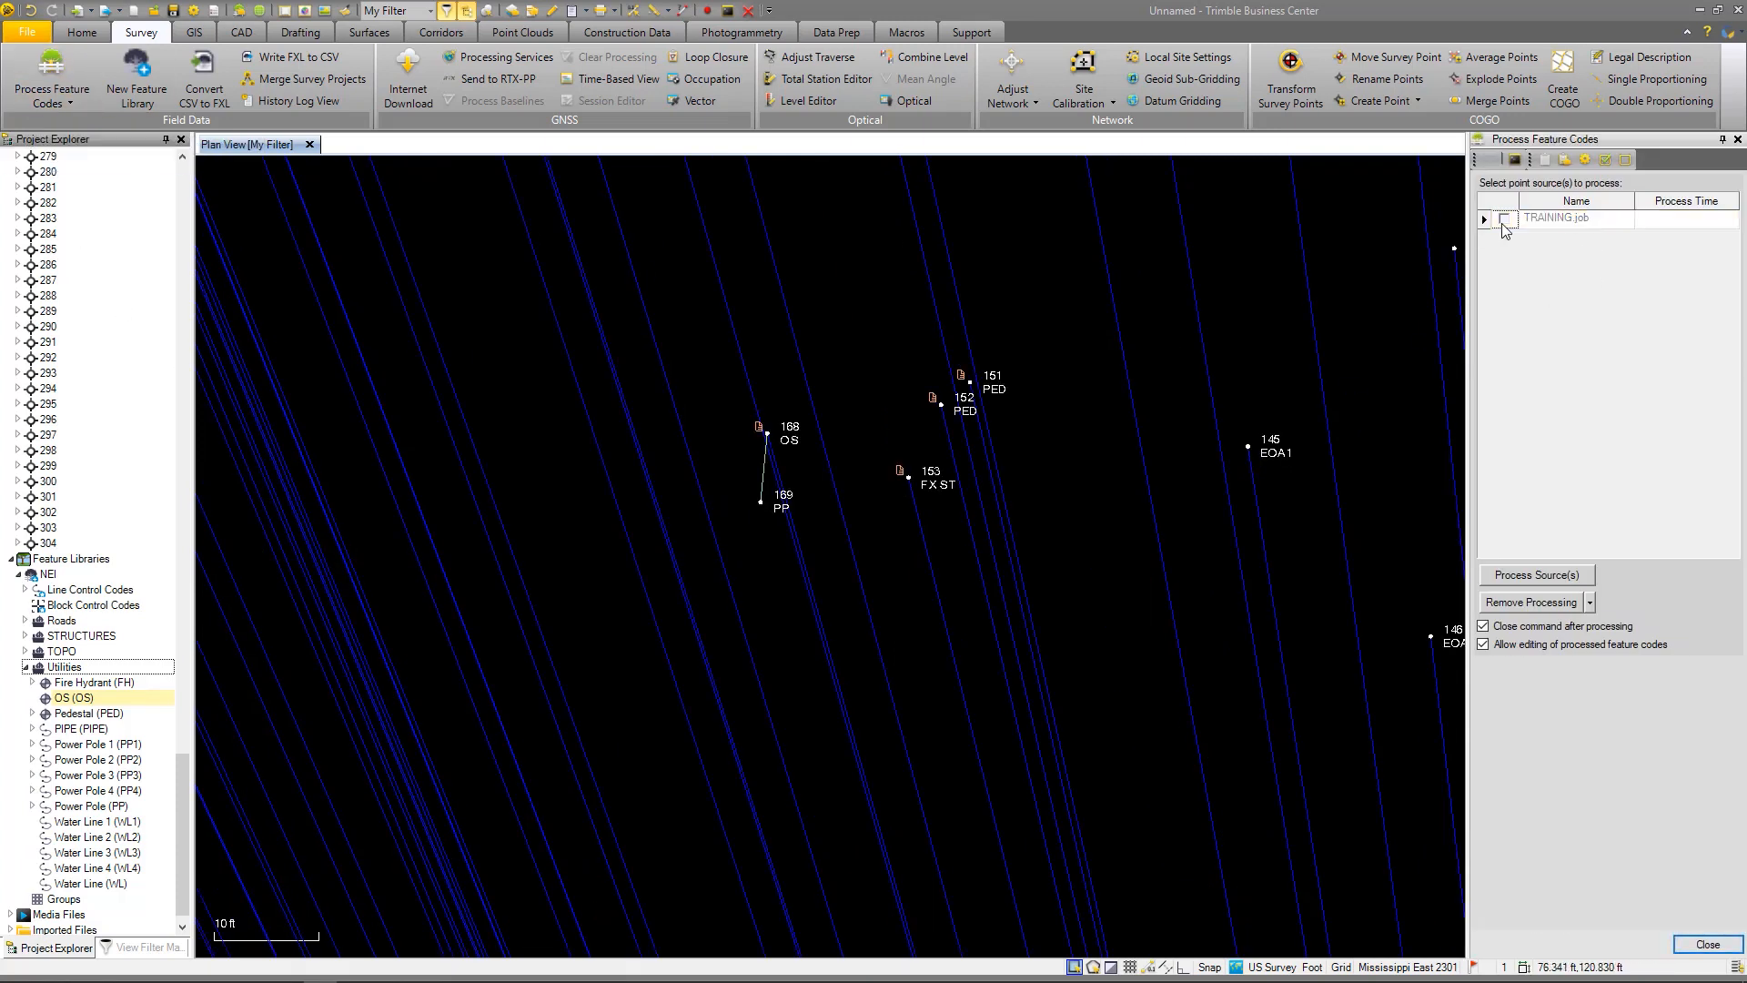
left_click(1546, 580)
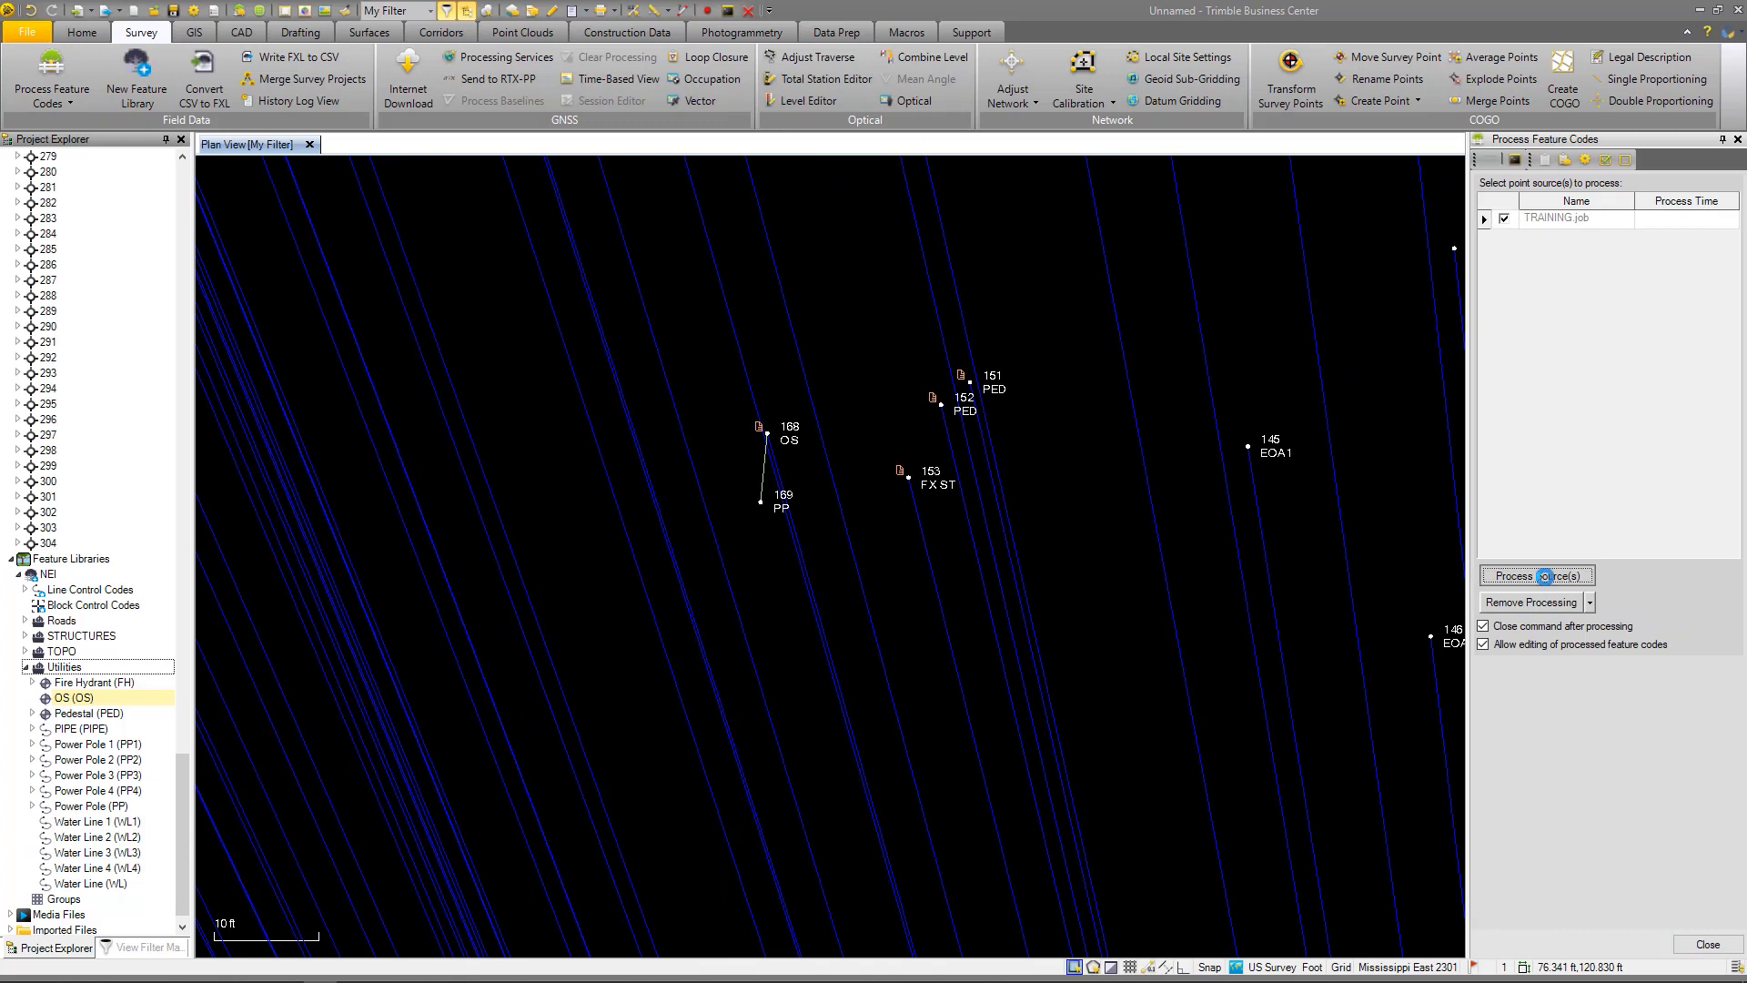
left_click(996, 525)
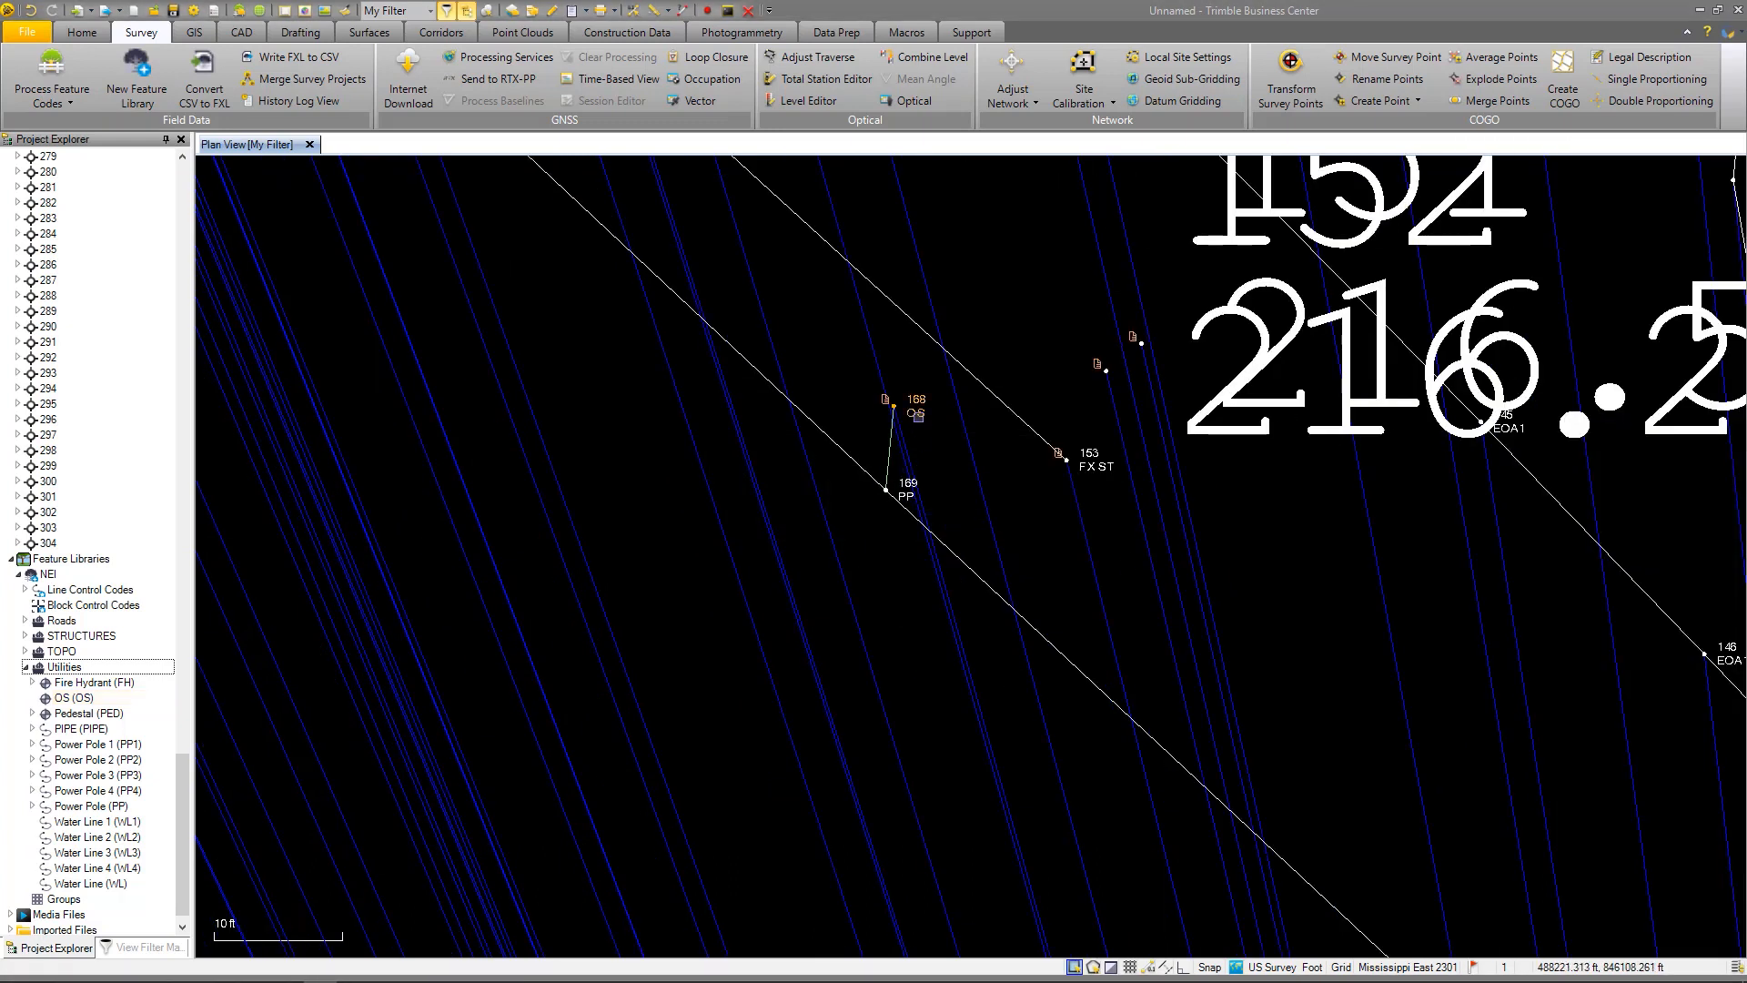
Check point 168's properties for its assigned layer, and toggle the PT_OS layer's visibility off and back on in My Filter
right_click(920, 420)
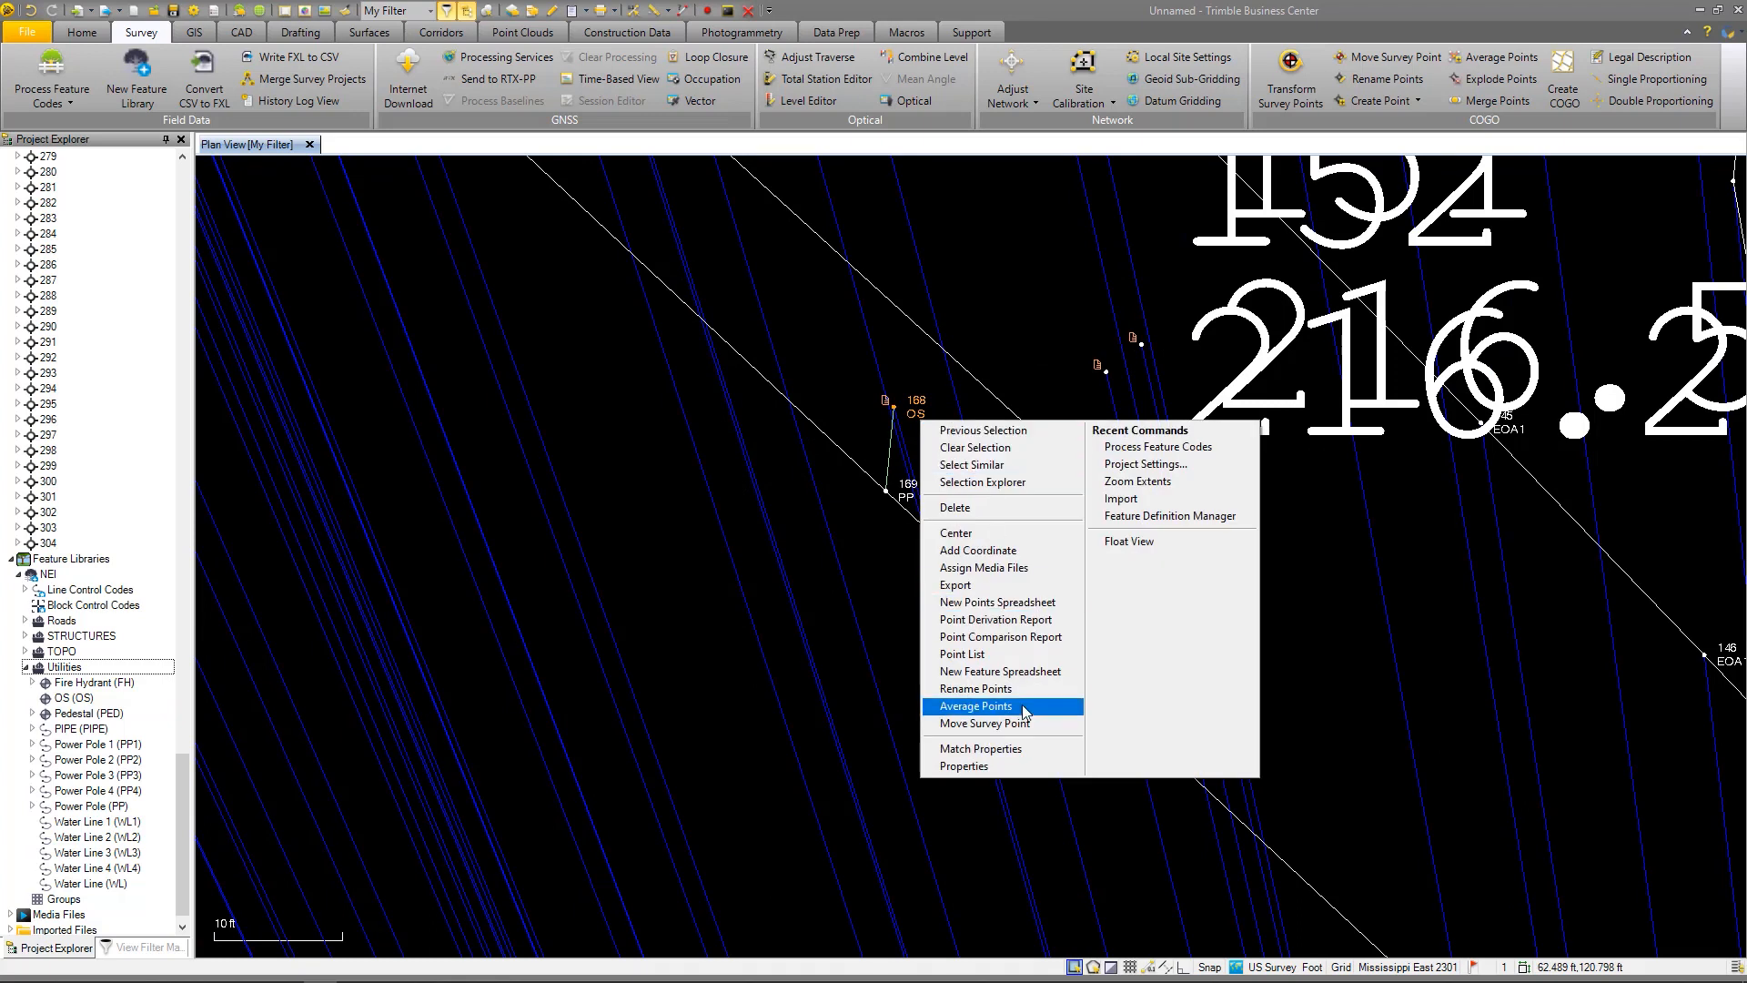
left_click(1007, 766)
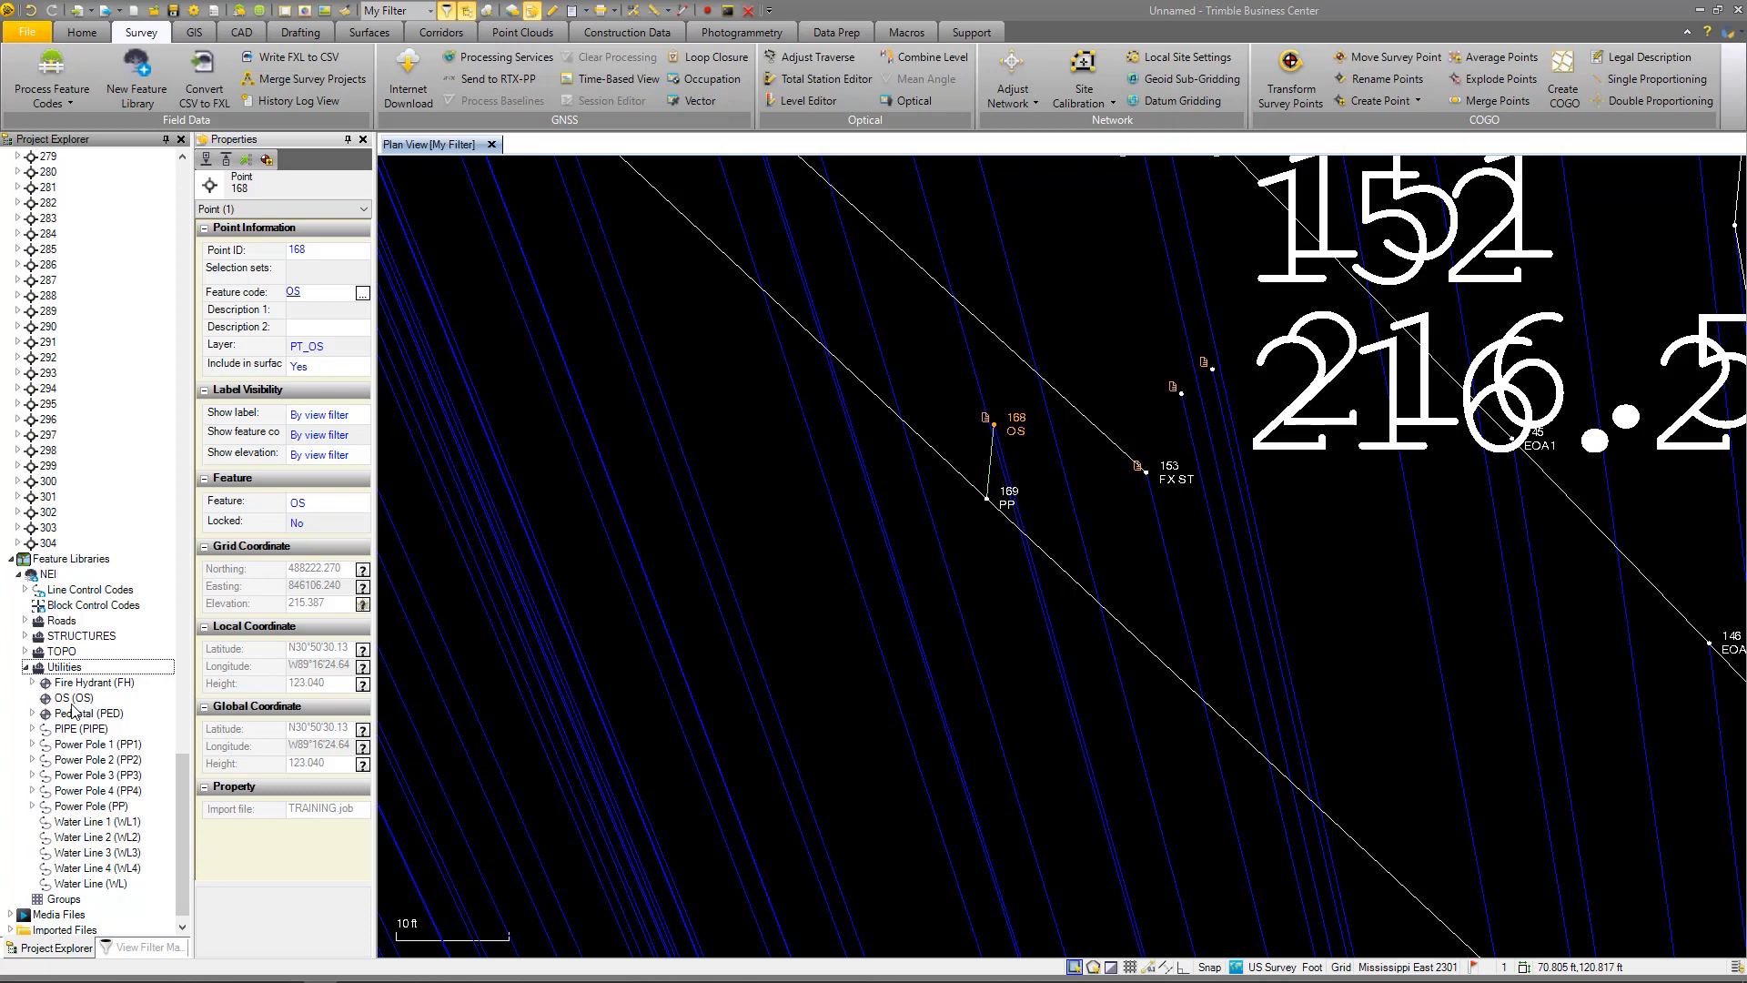
left_click(144, 949)
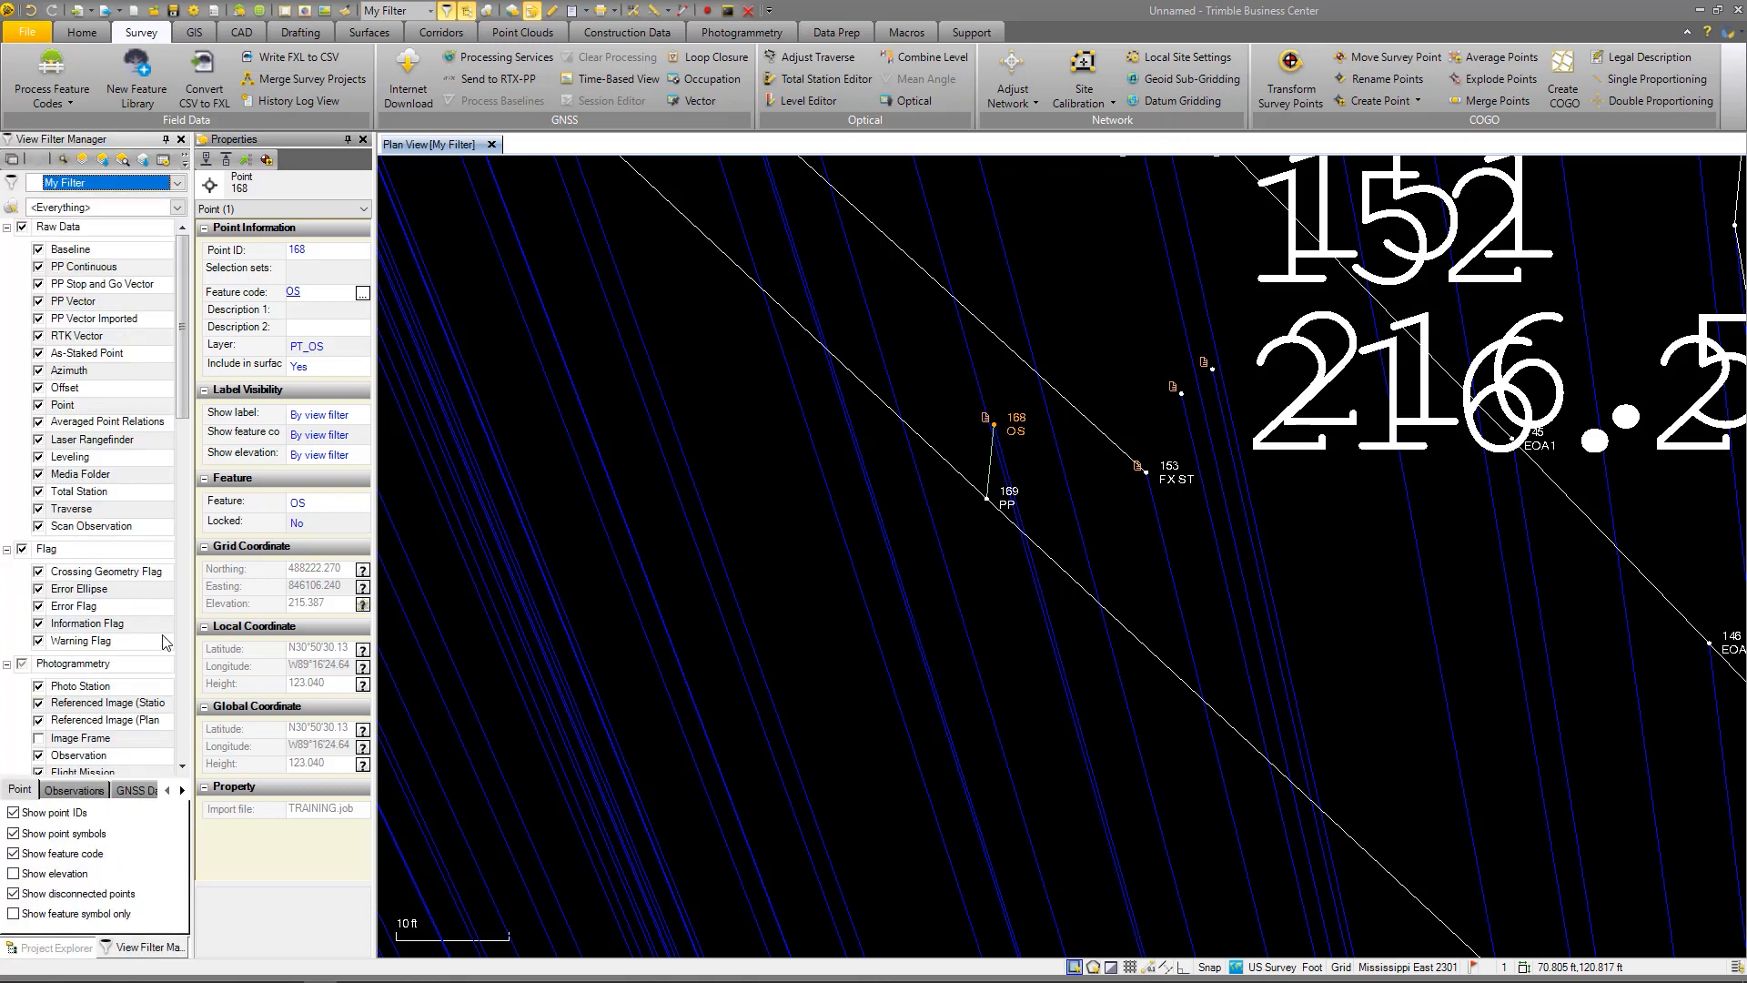
left_click_drag(187, 340, 168, 737)
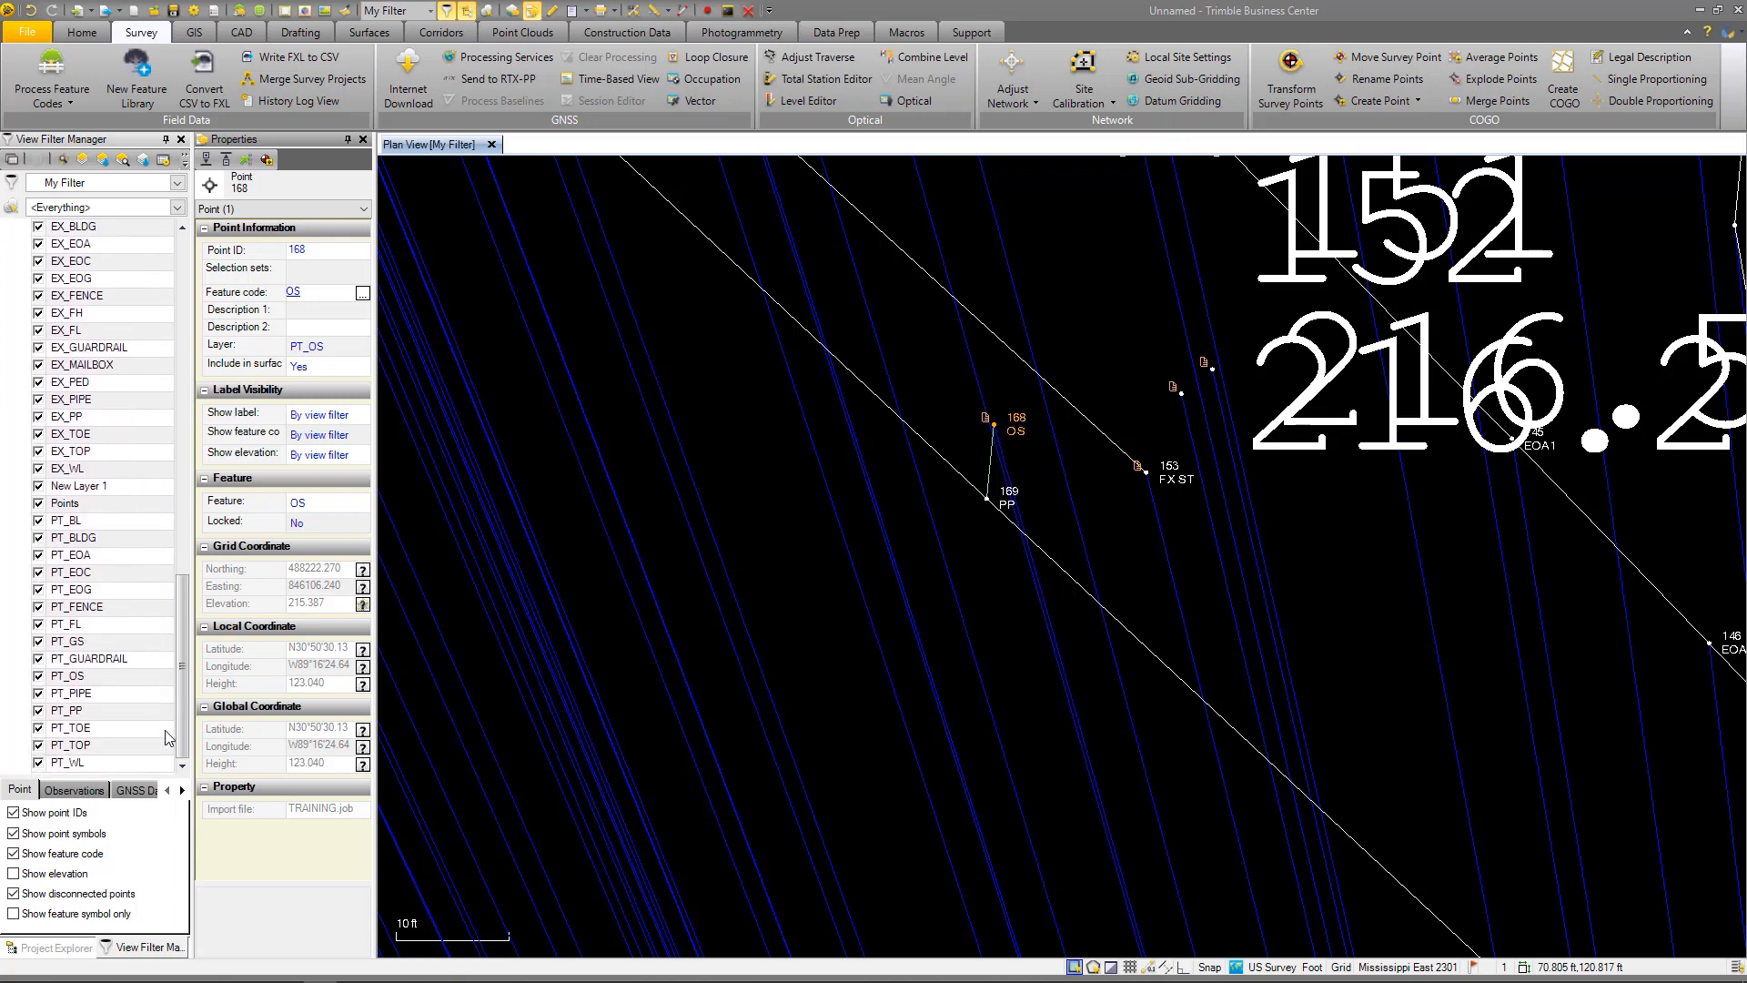
left_click(38, 676)
left_click(39, 676)
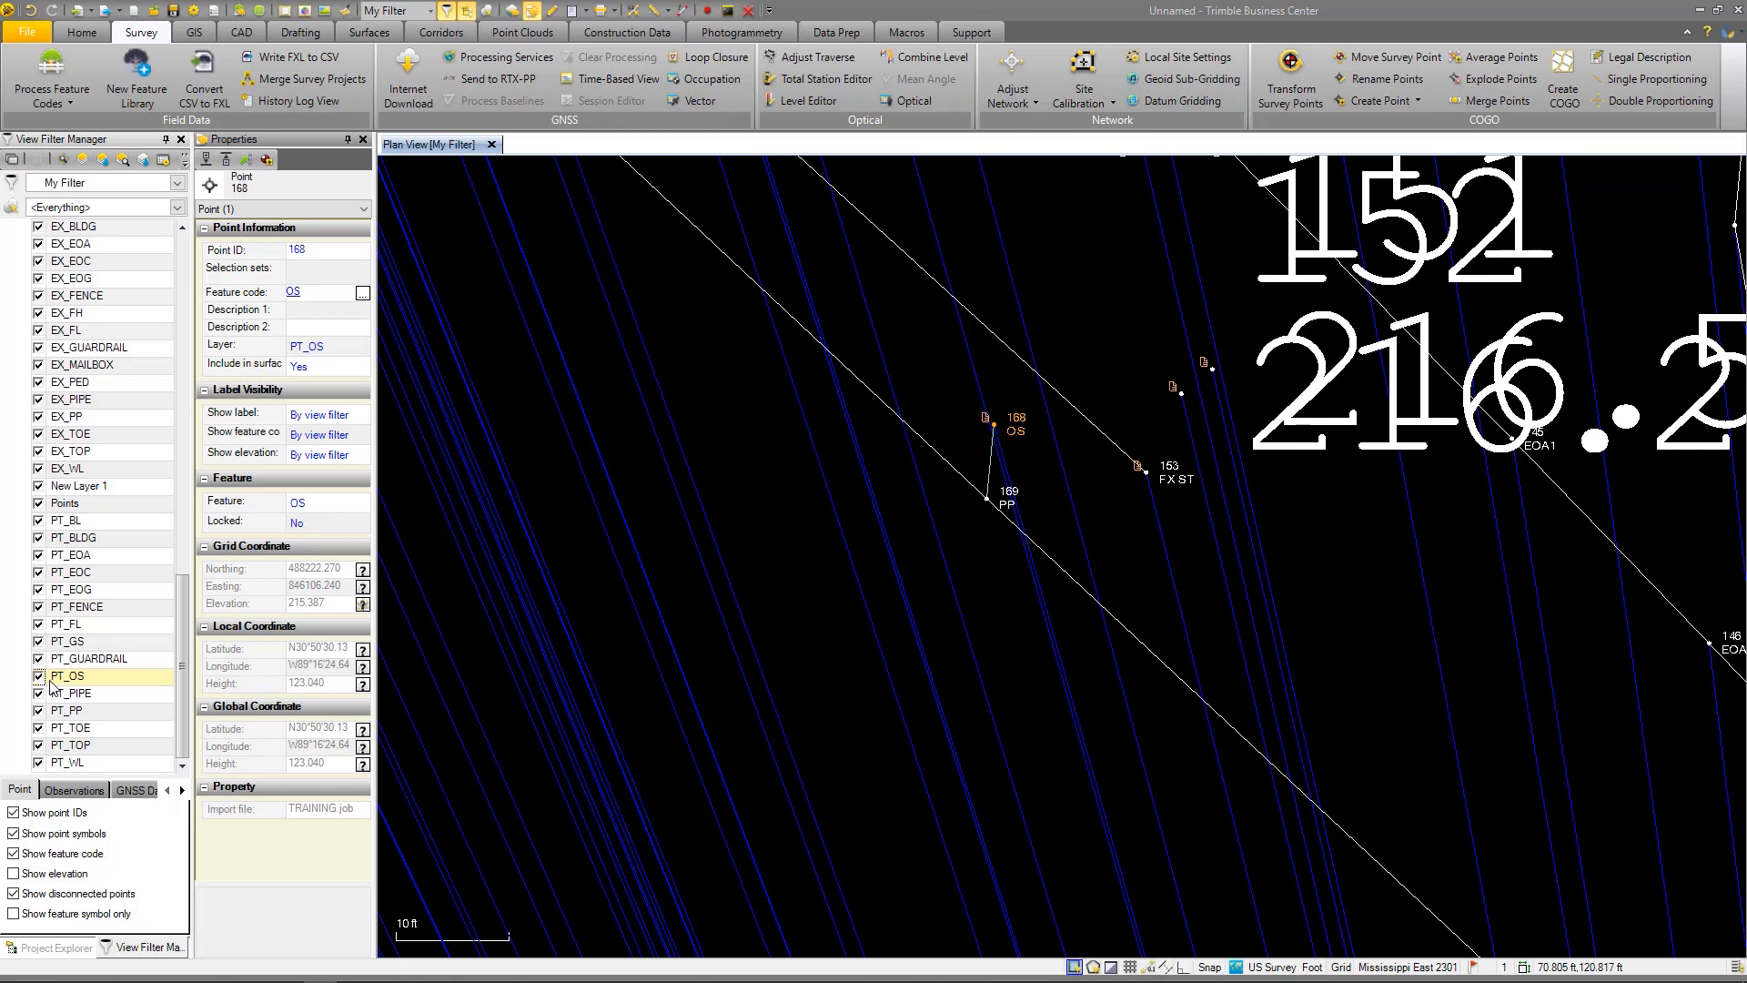
Locate offset point 170 in the plan view and check its feature code and layer properties
scroll(751, 478, "down", 5)
scroll(752, 478, "down", 5)
scroll(1019, 637, "up", 8)
scroll(1073, 571, "up", 2)
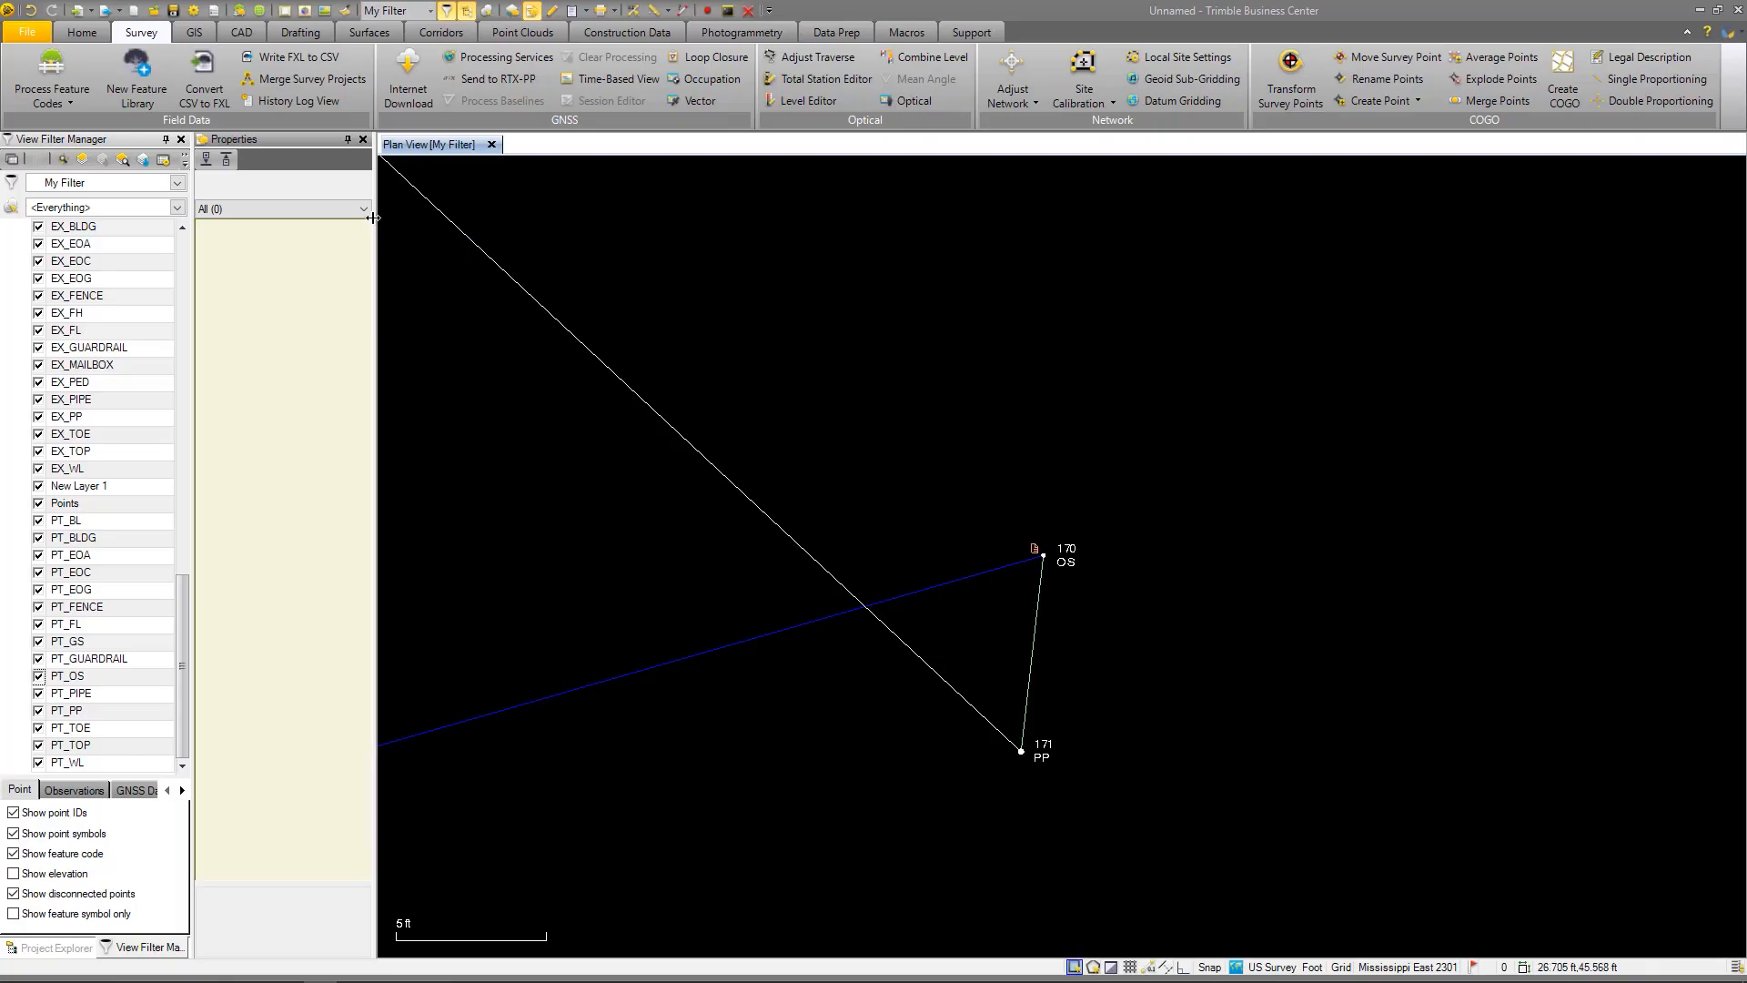
left_click(363, 209)
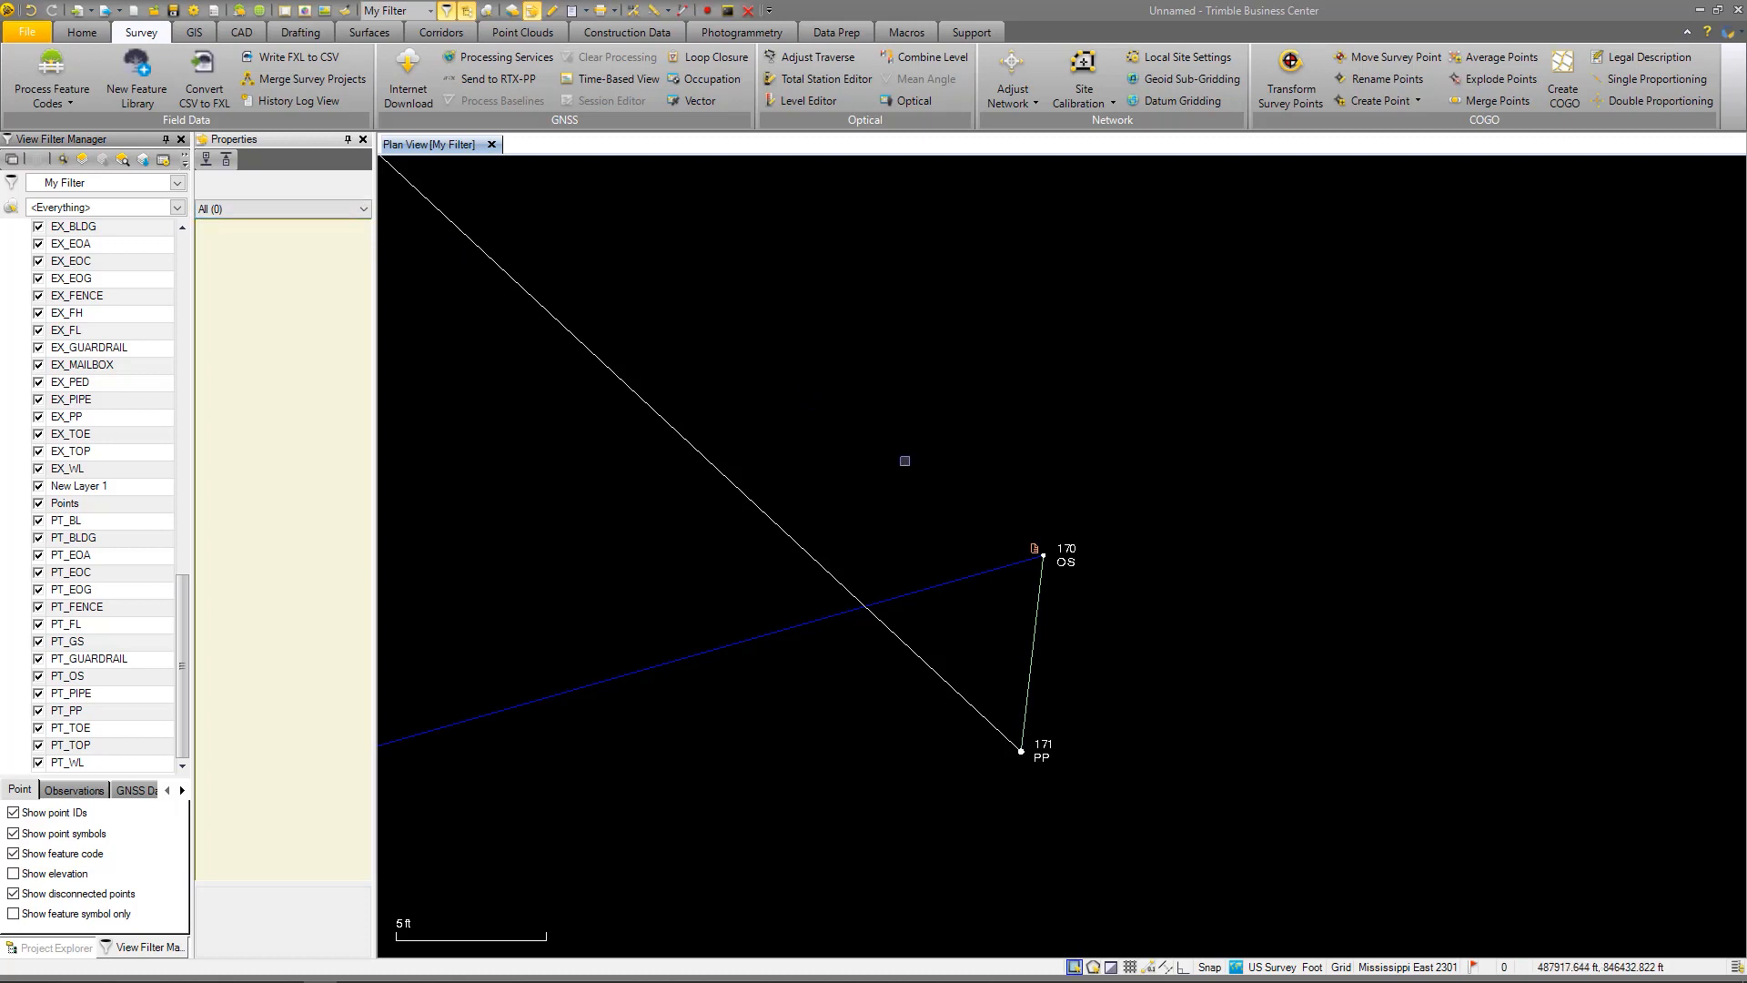
left_click(1072, 548)
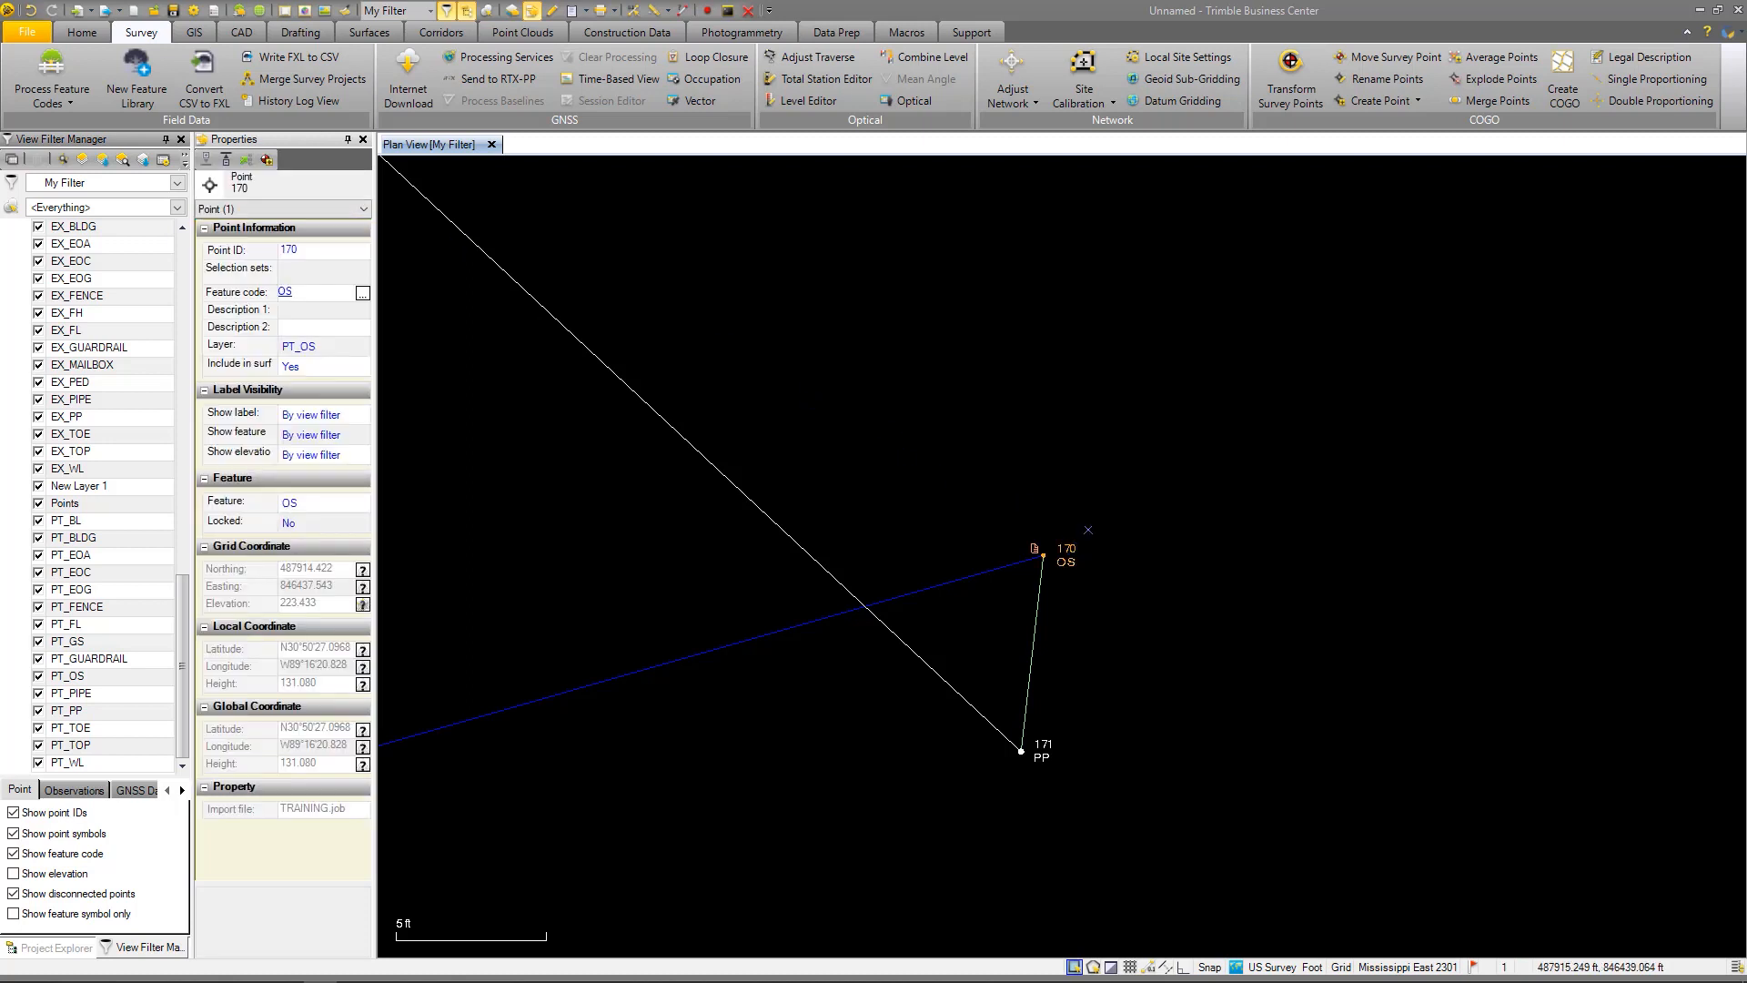
View the photo stored in point 170's media folder, close it, and adjust the width of the properties display
left_click_drag(1029, 554, 1025, 557)
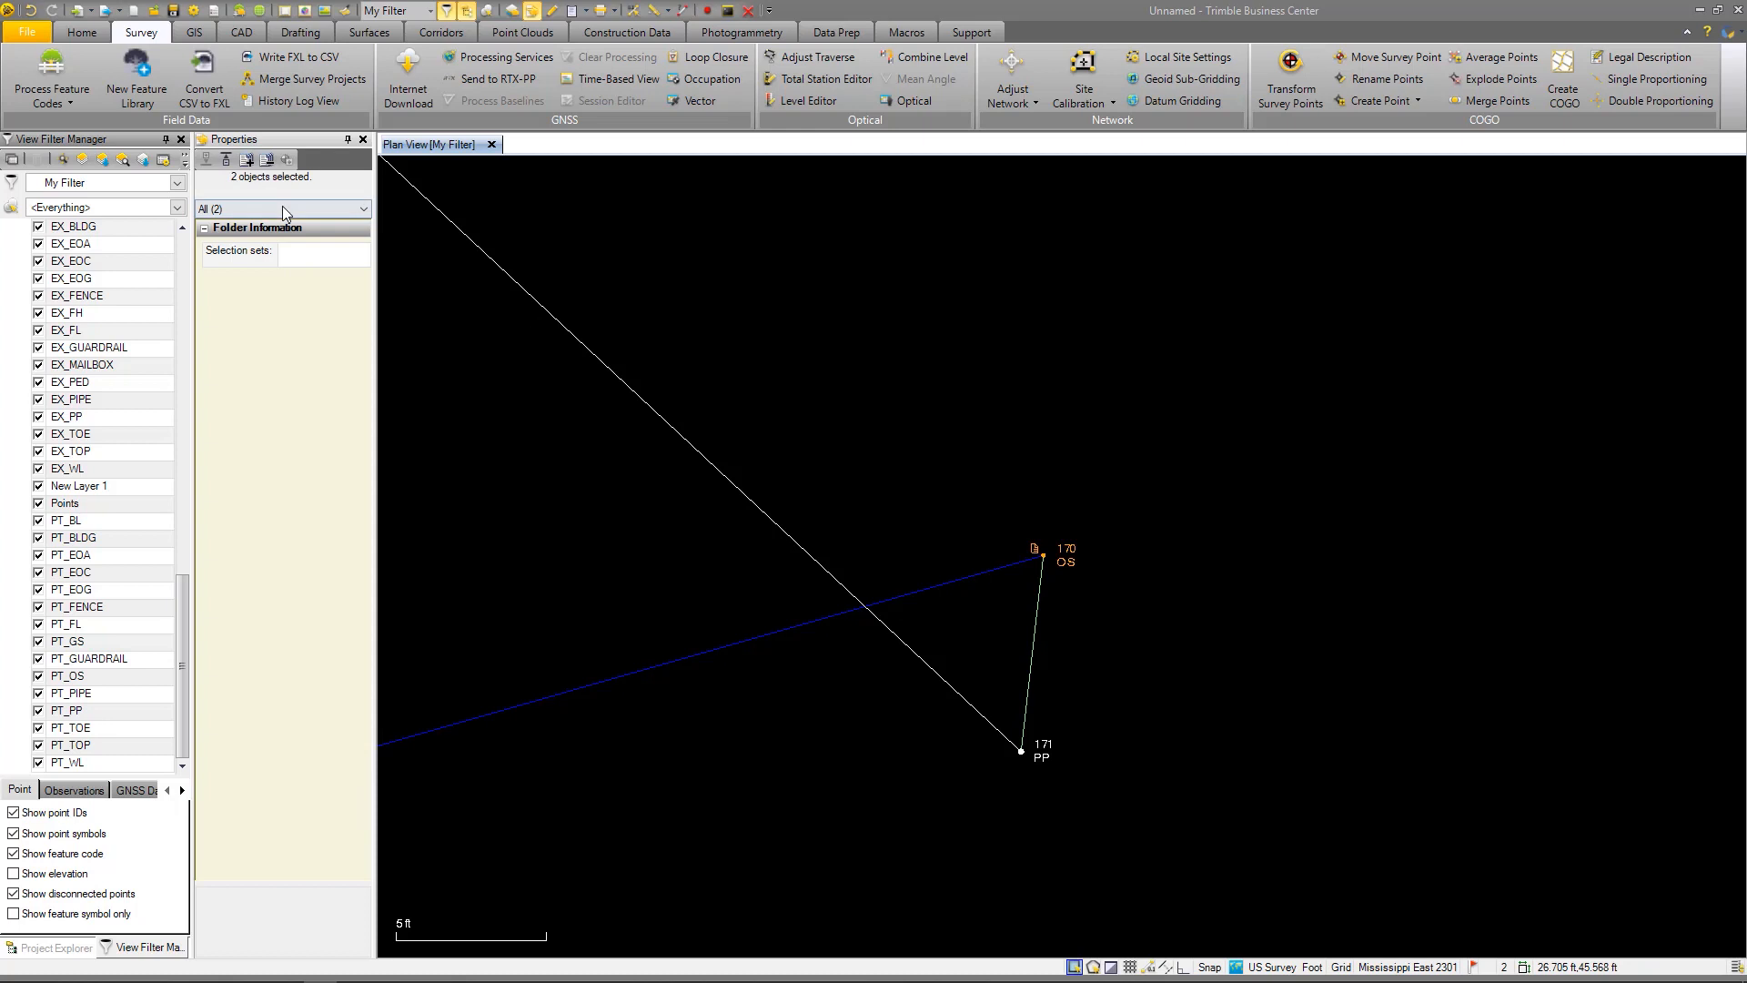
left_click(358, 208)
left_click(320, 233)
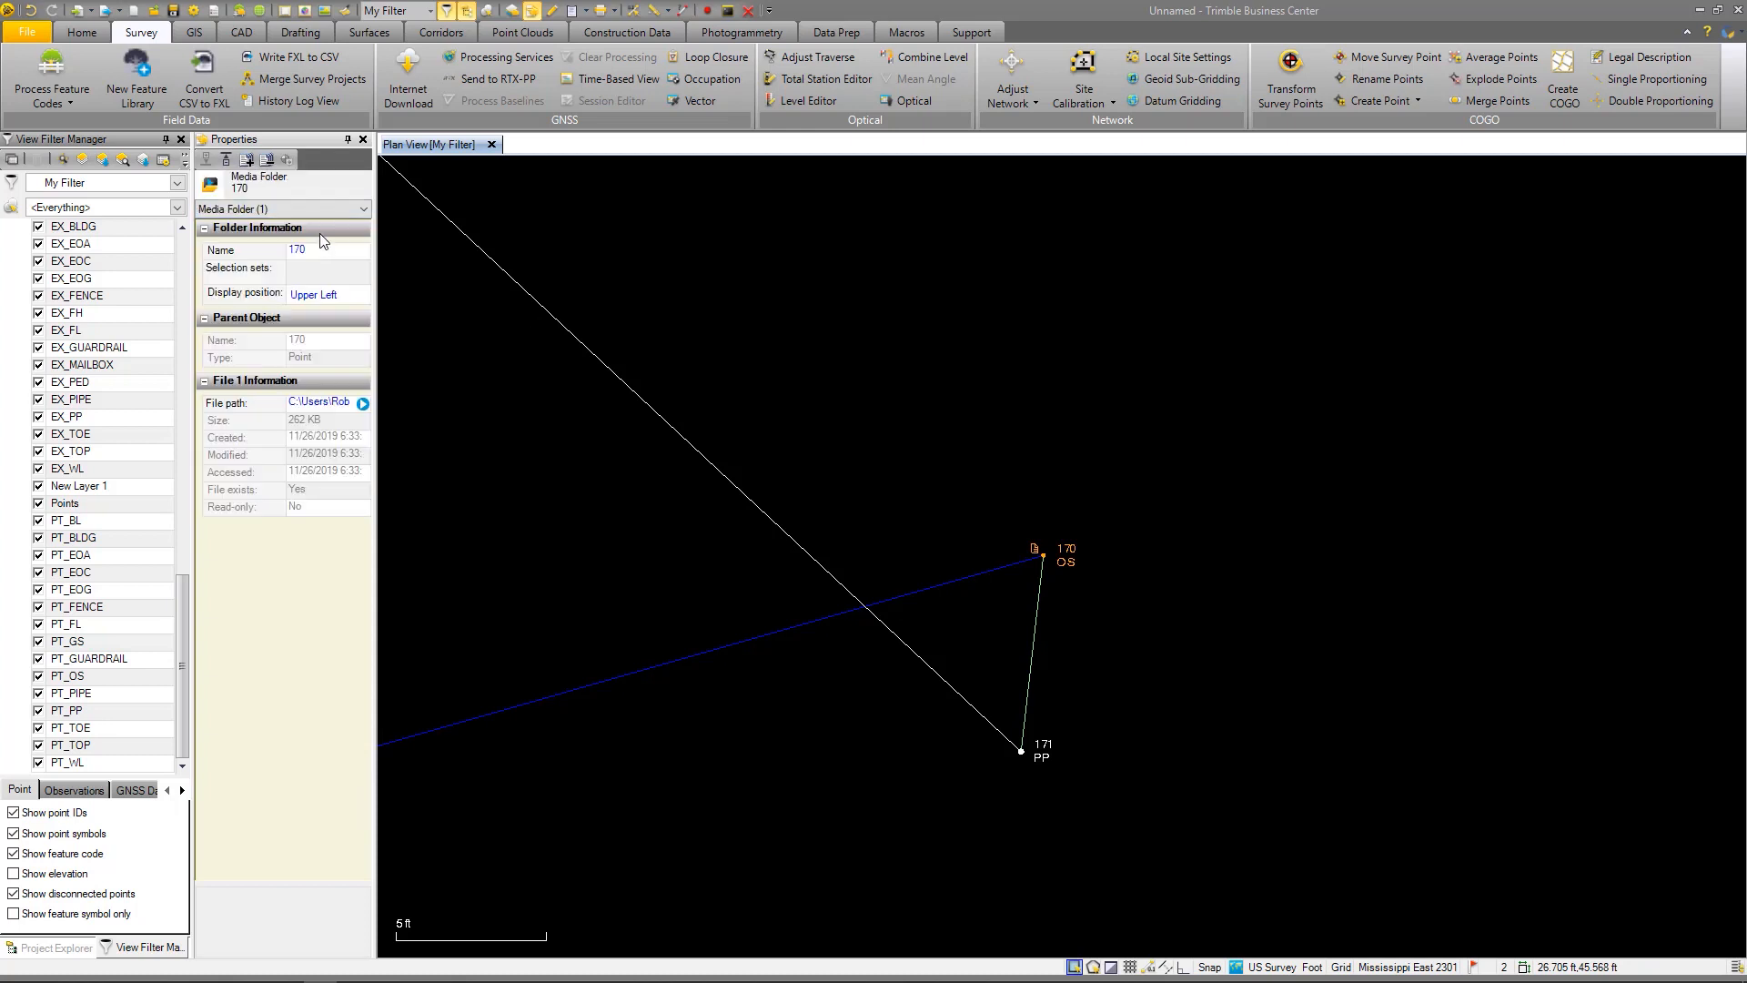
left_click(363, 404)
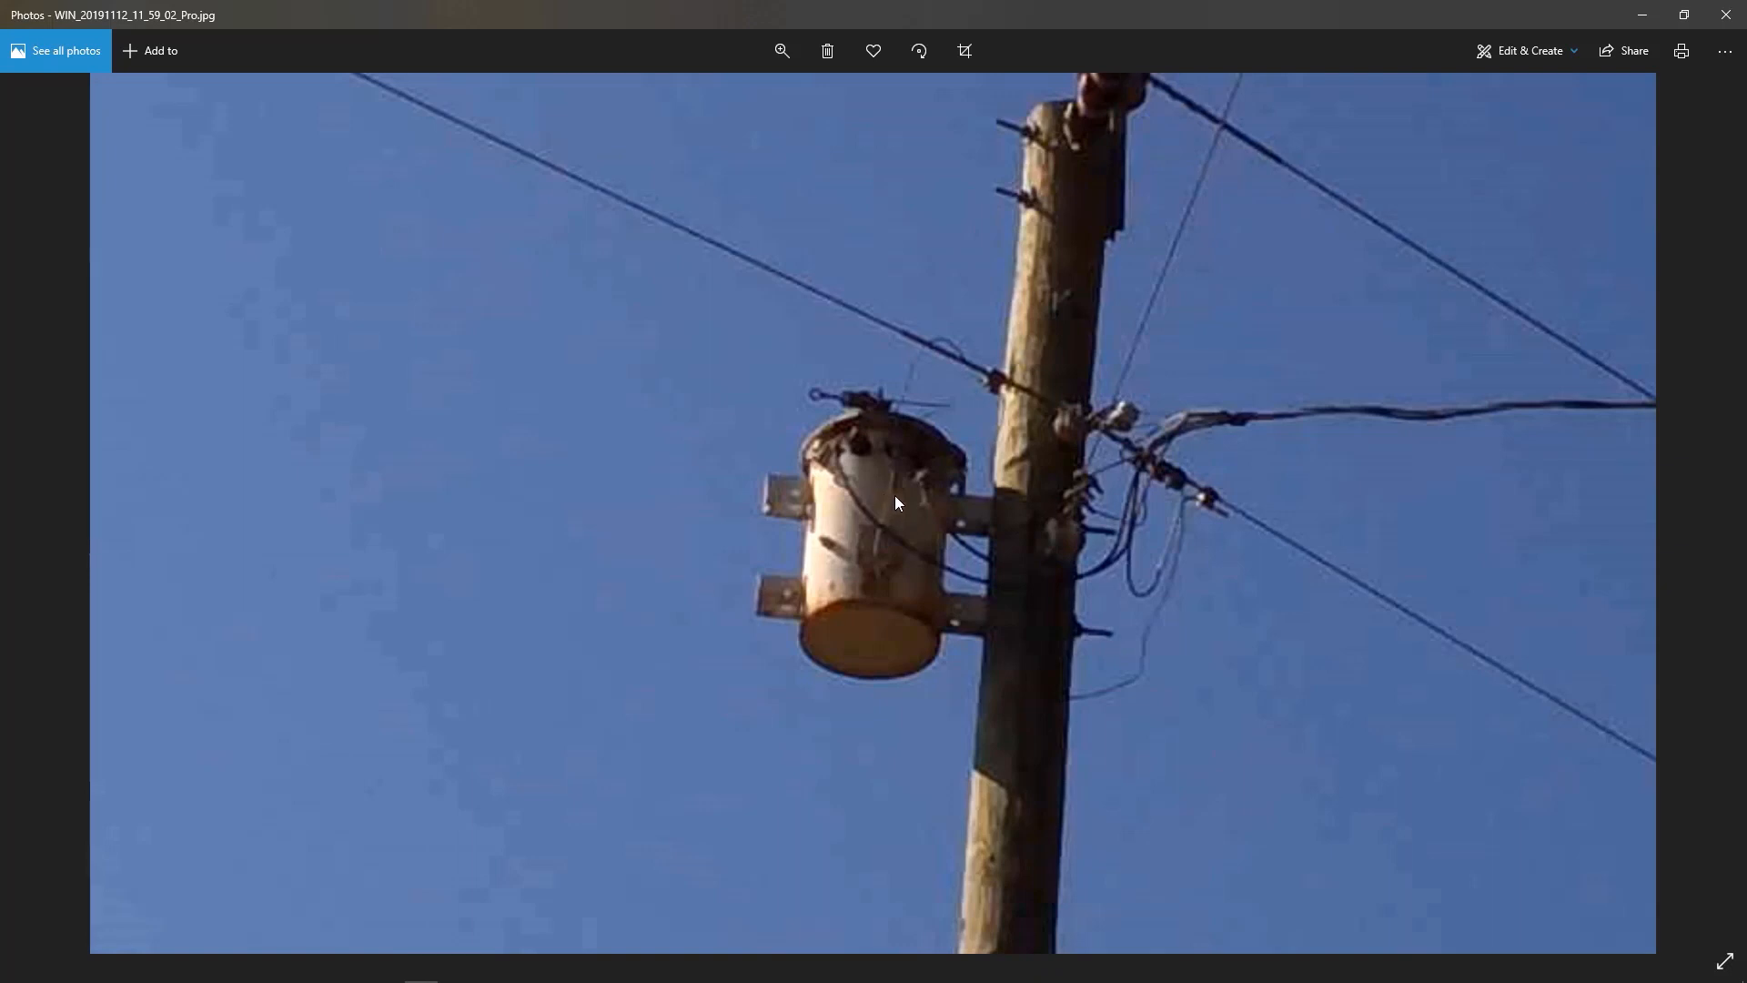
left_click(1726, 14)
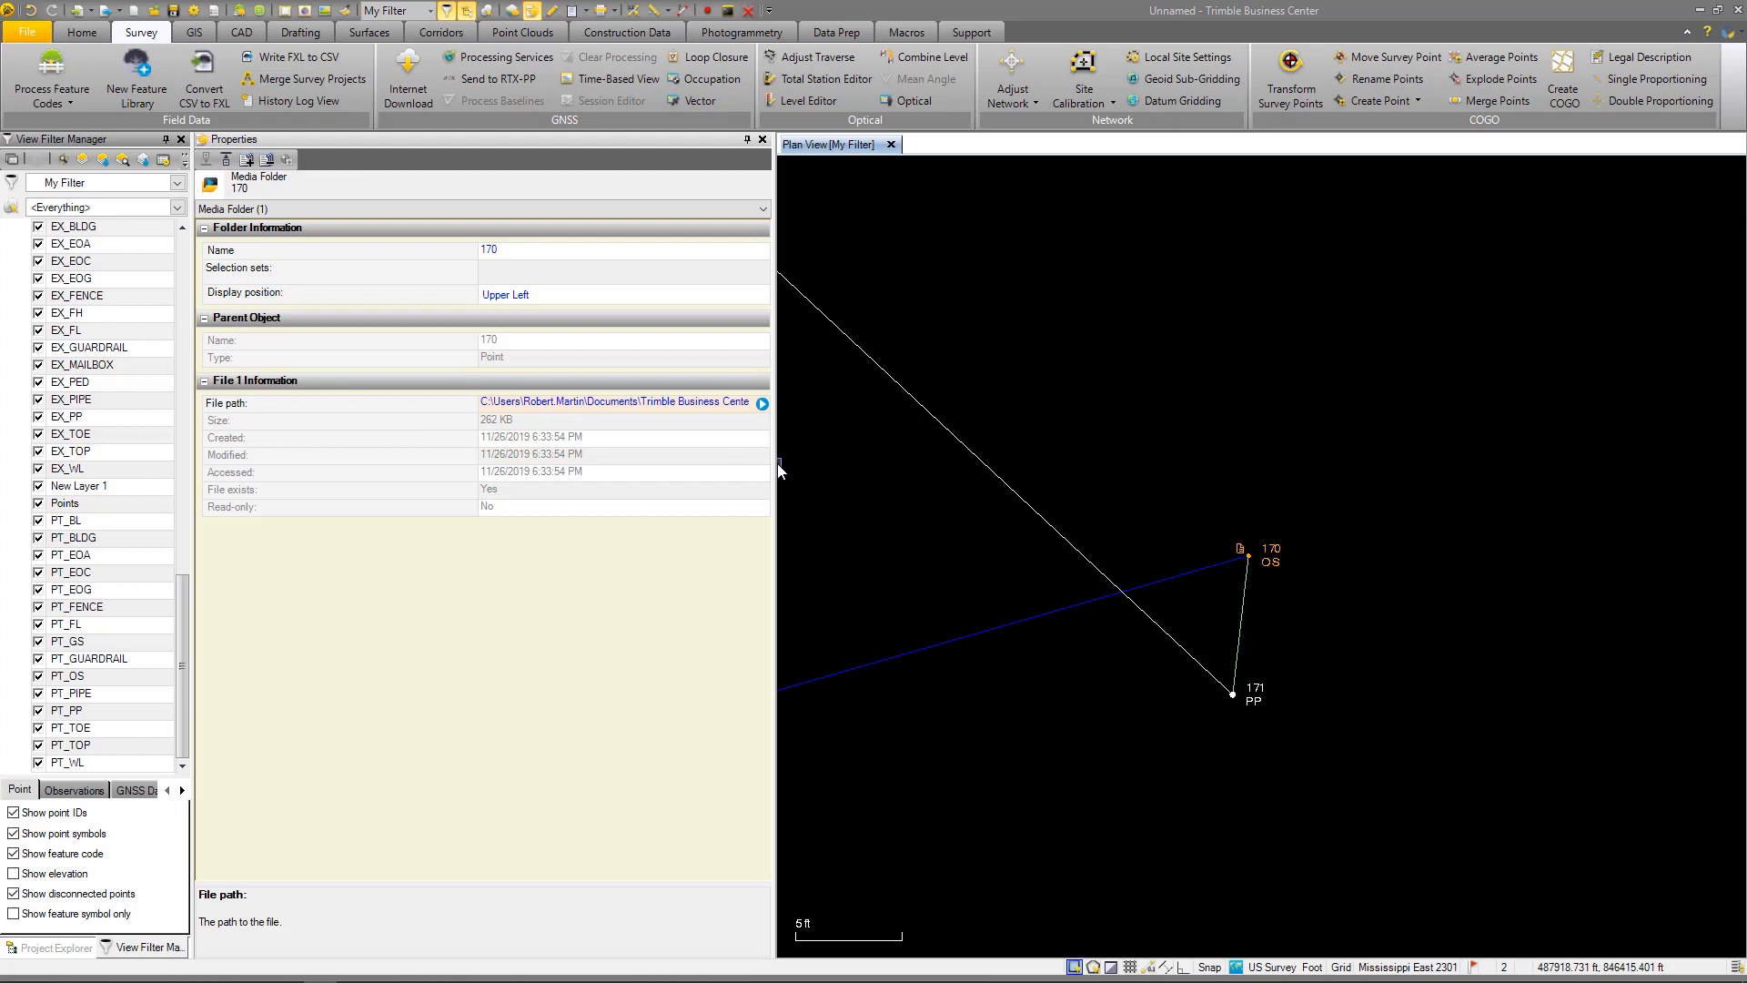
left_click_drag(478, 462, 442, 456)
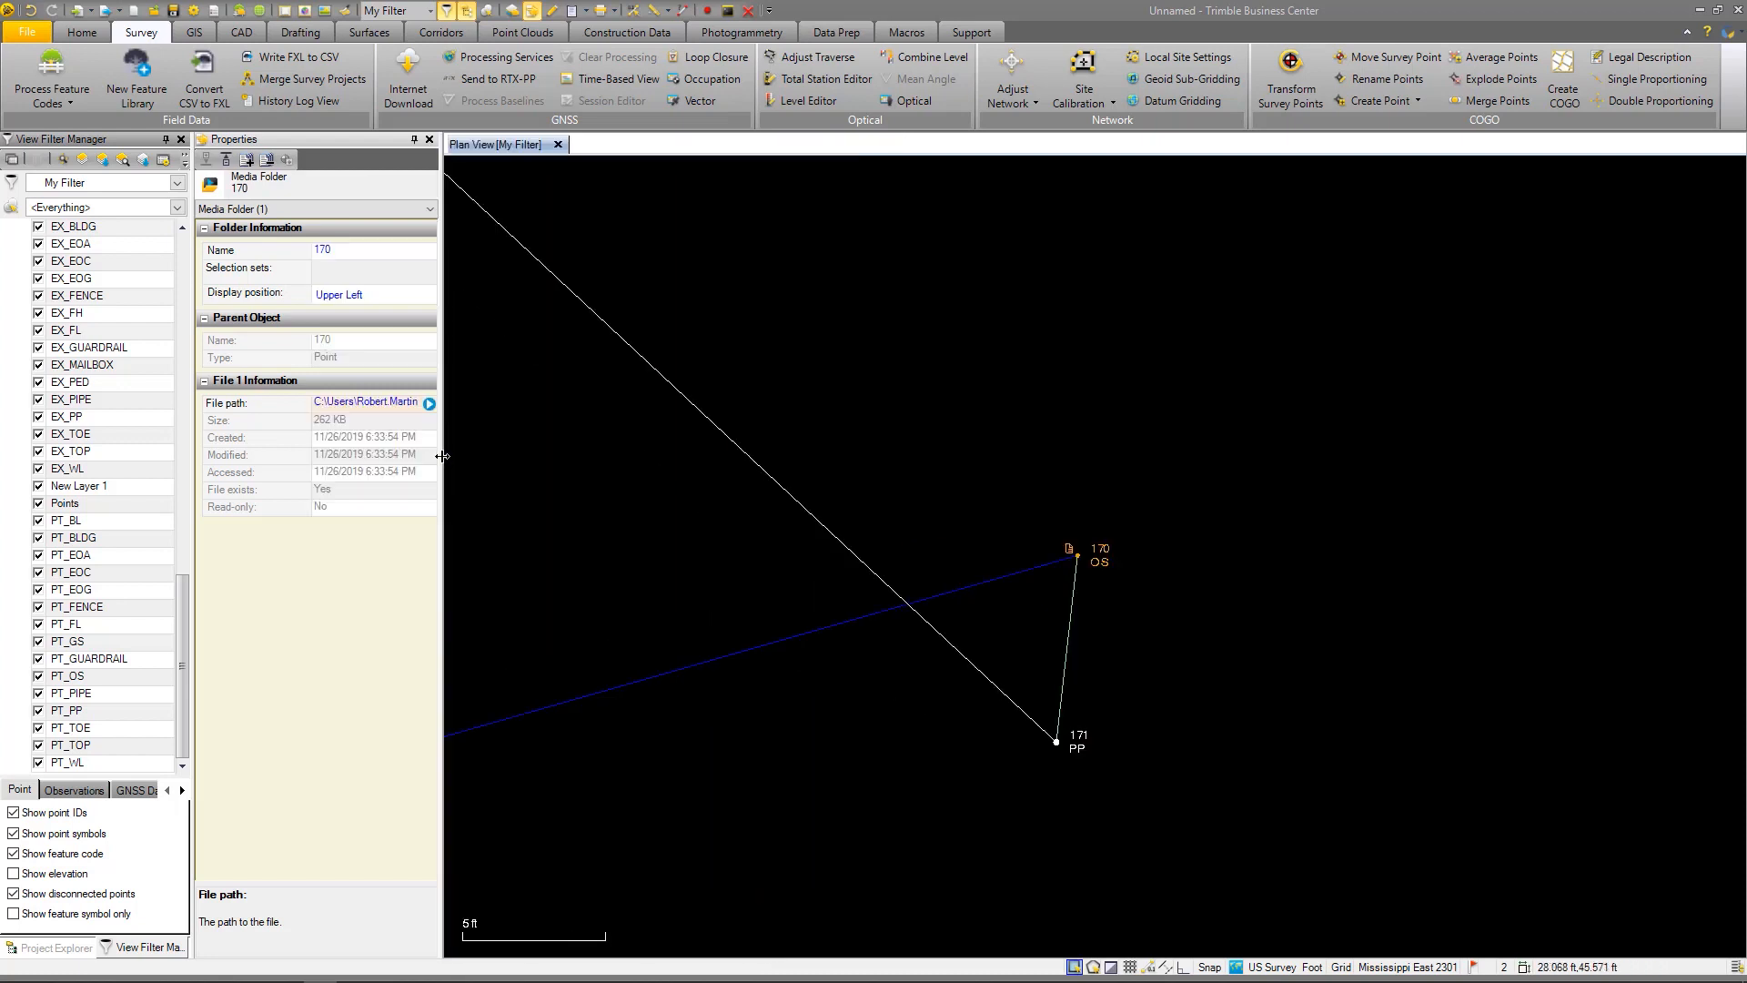
Find point 170 in the project tree, expand it and its media folder, and select the attached image WIN_20191112_11_59_02_Pro.jpg
left_click(76, 949)
scroll(117, 384, "up", 2)
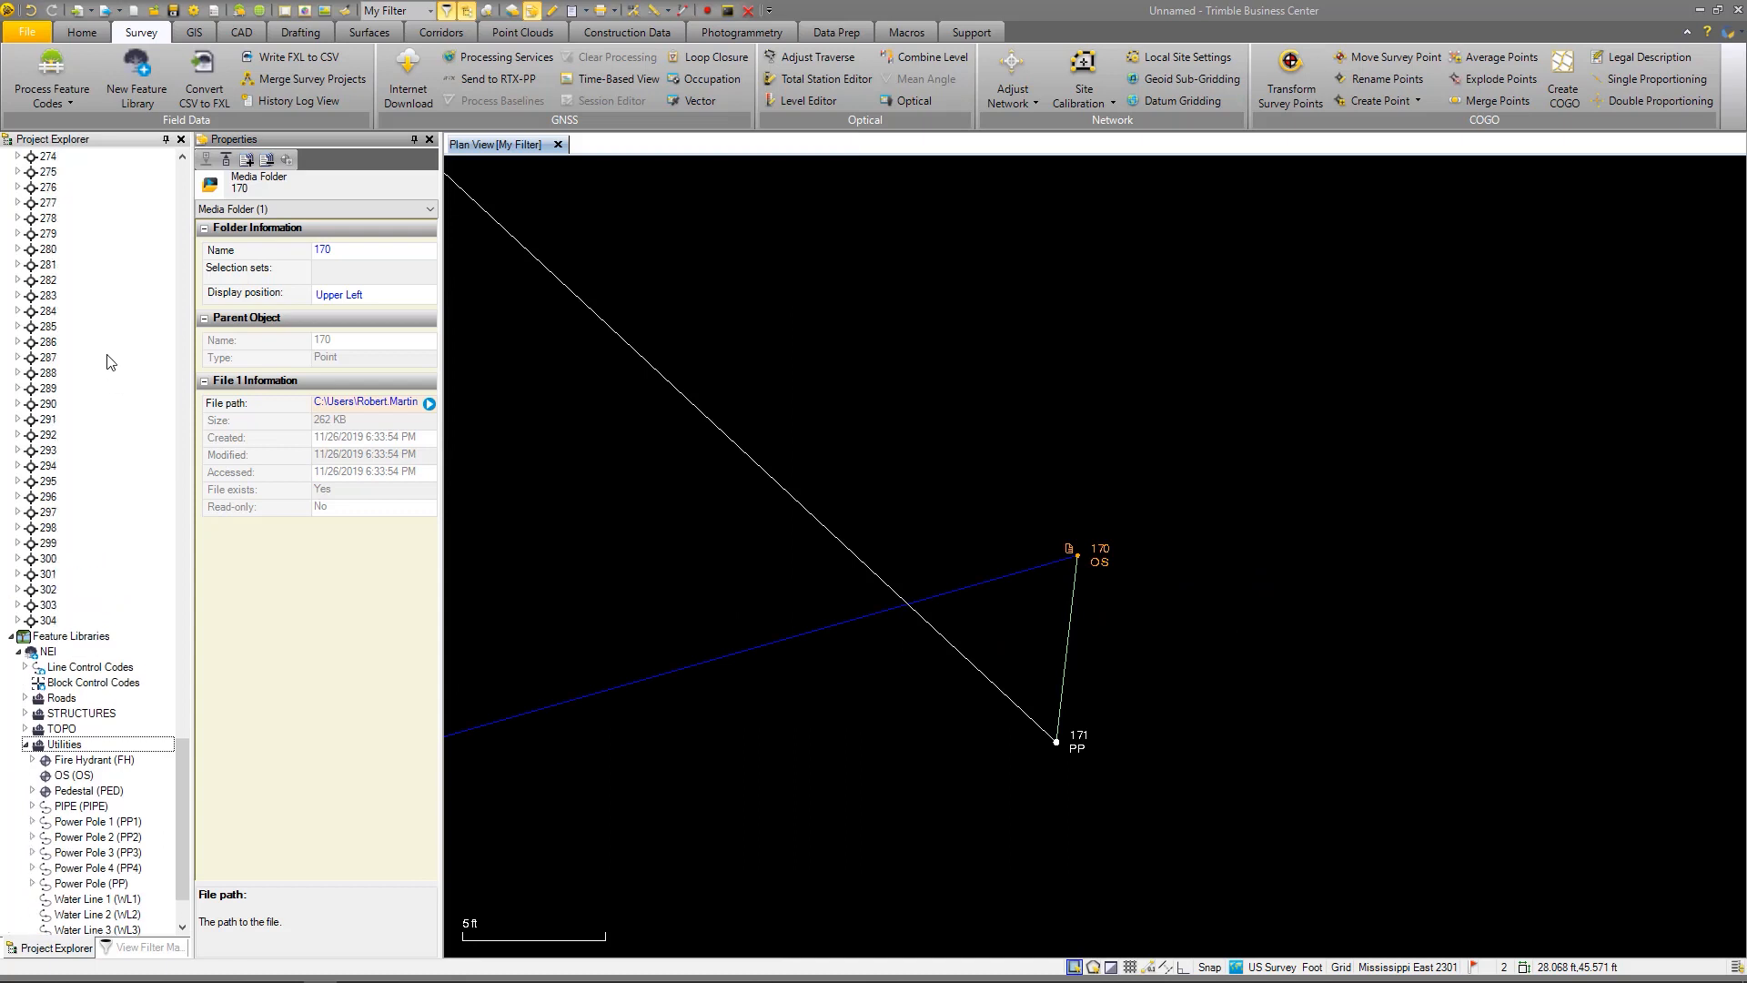
left_click(1170, 606)
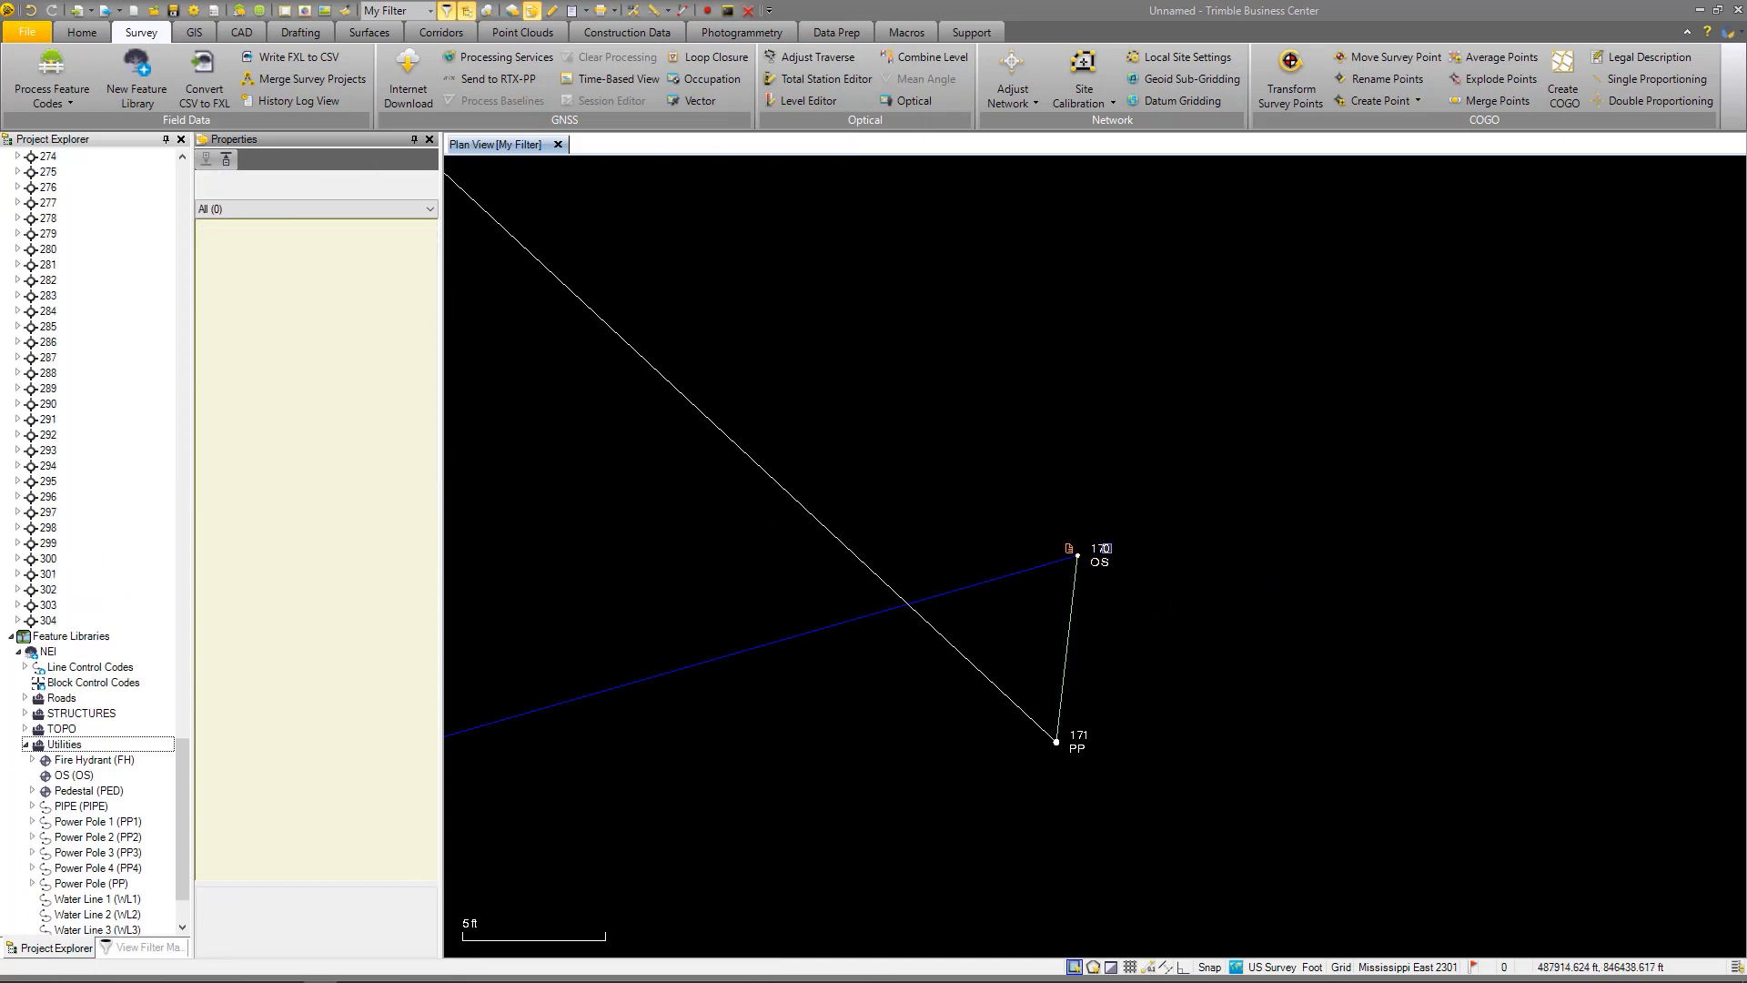
left_click(1077, 554)
scroll(52, 347, "up", 5)
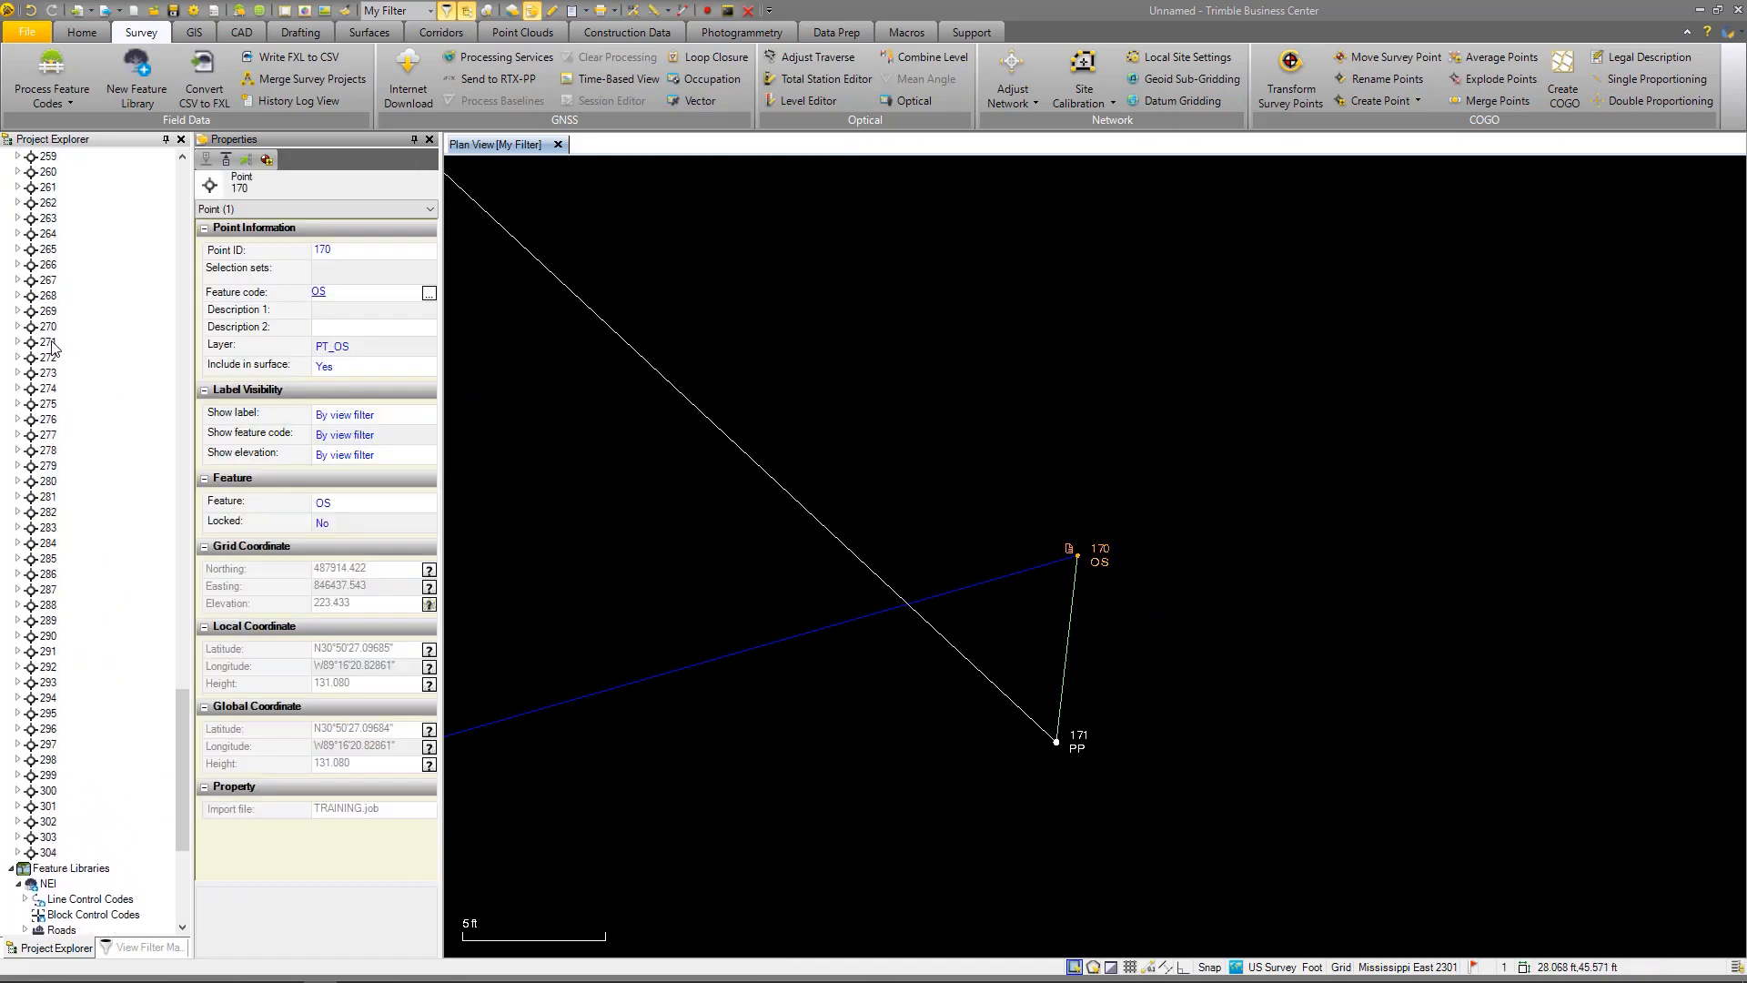
left_click_drag(185, 719, 207, 378)
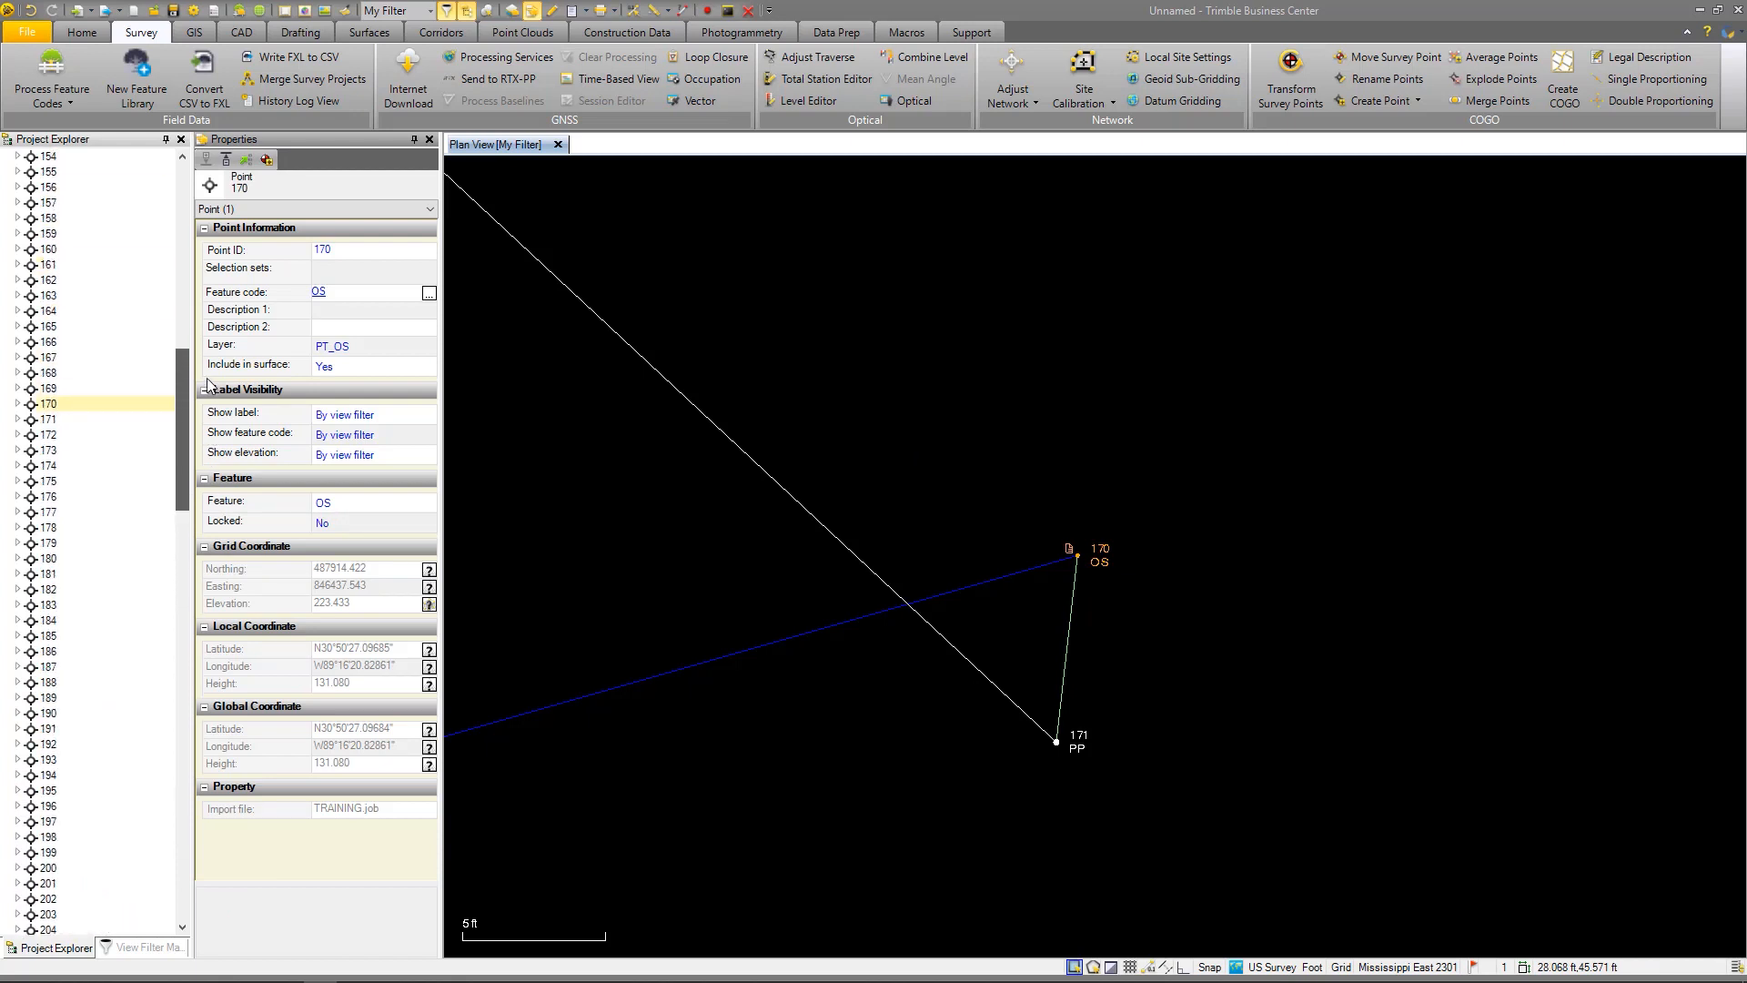
left_click(19, 404)
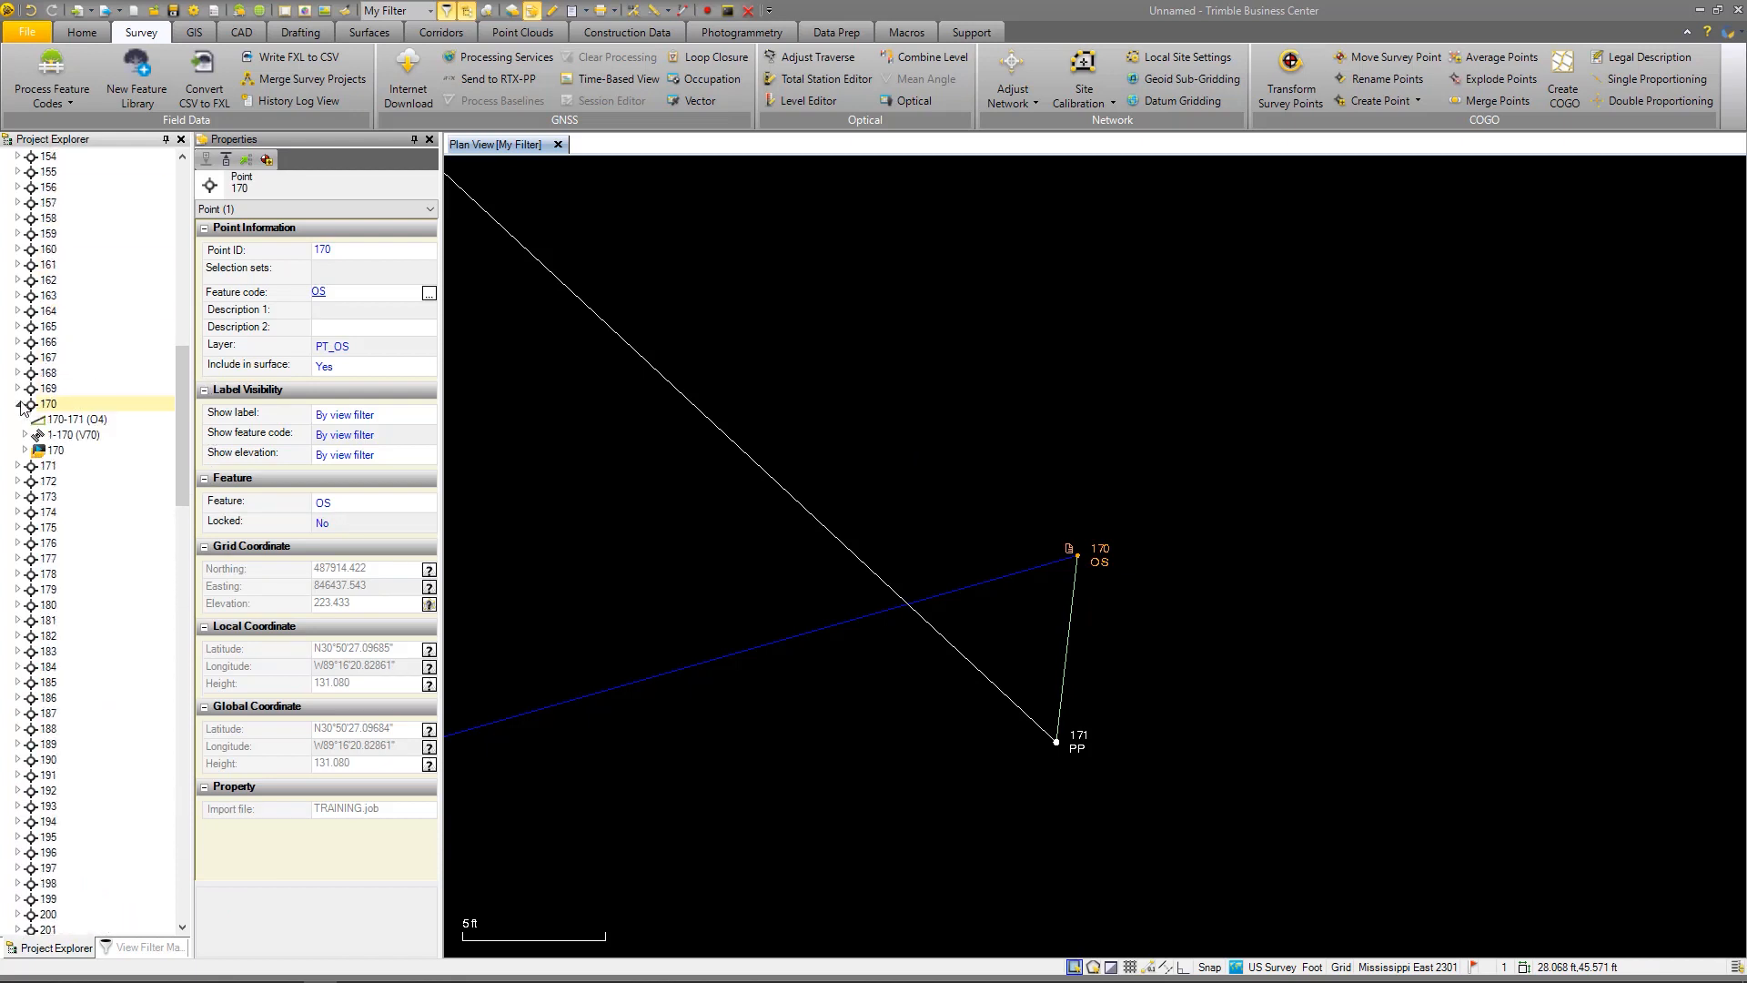
left_click(25, 449)
left_click(91, 465)
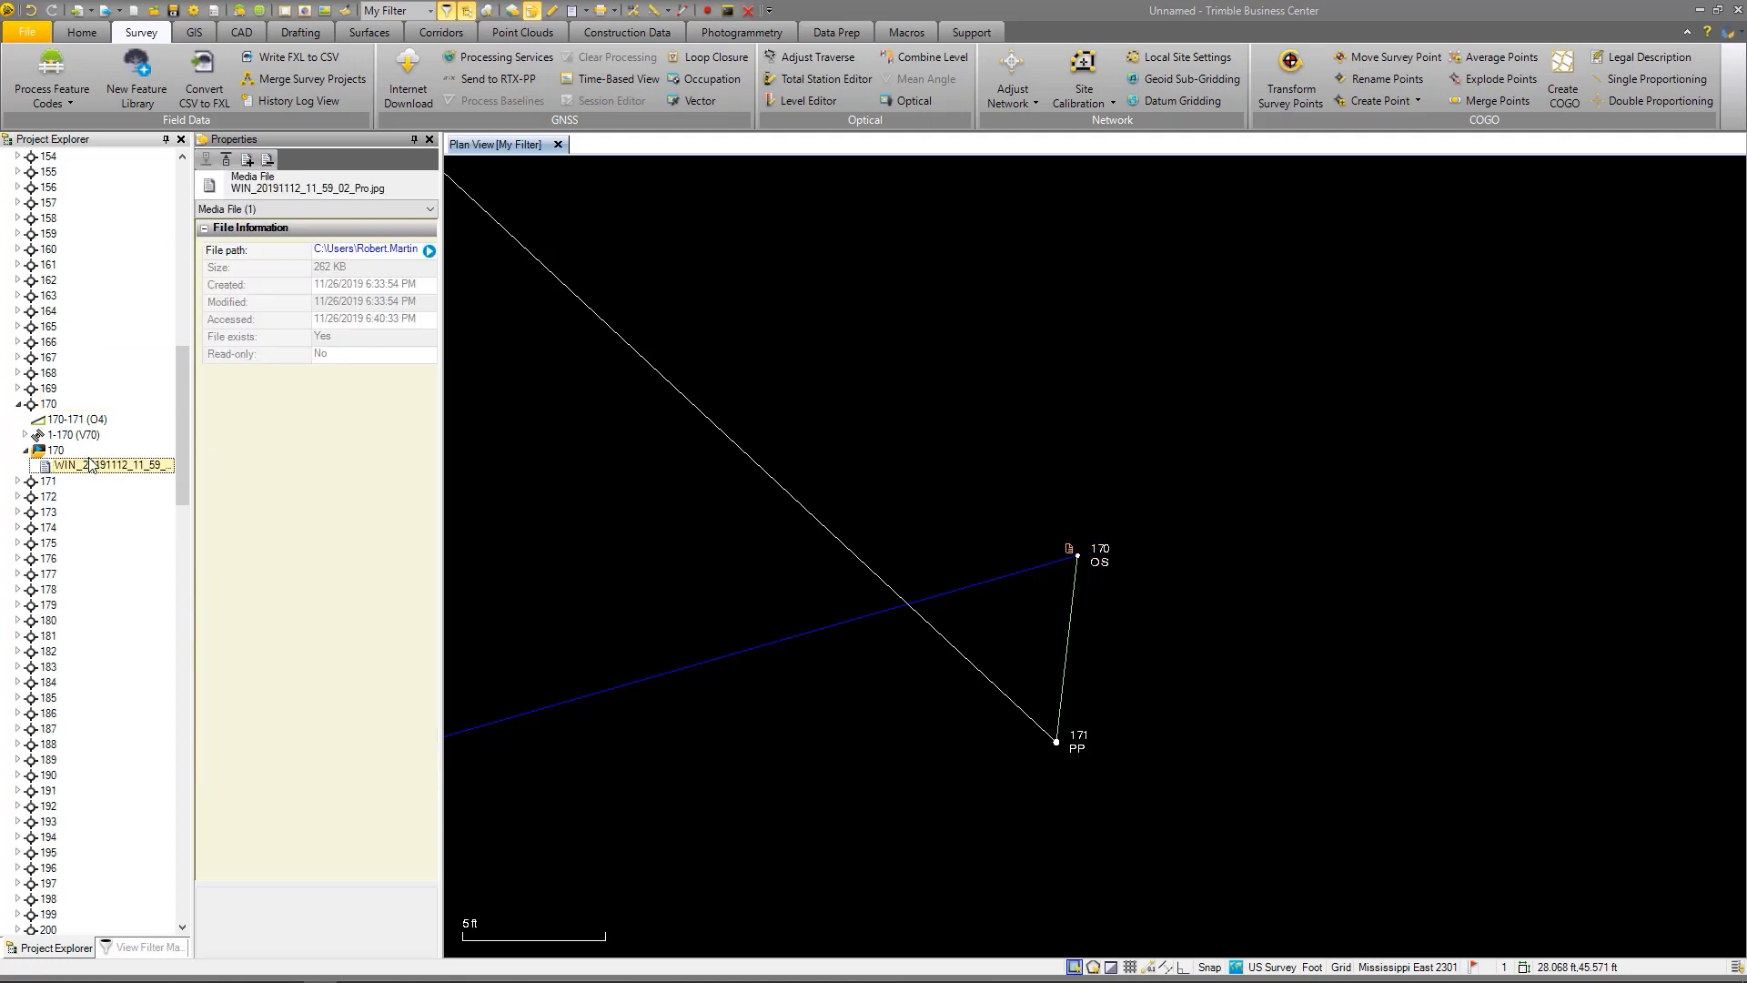
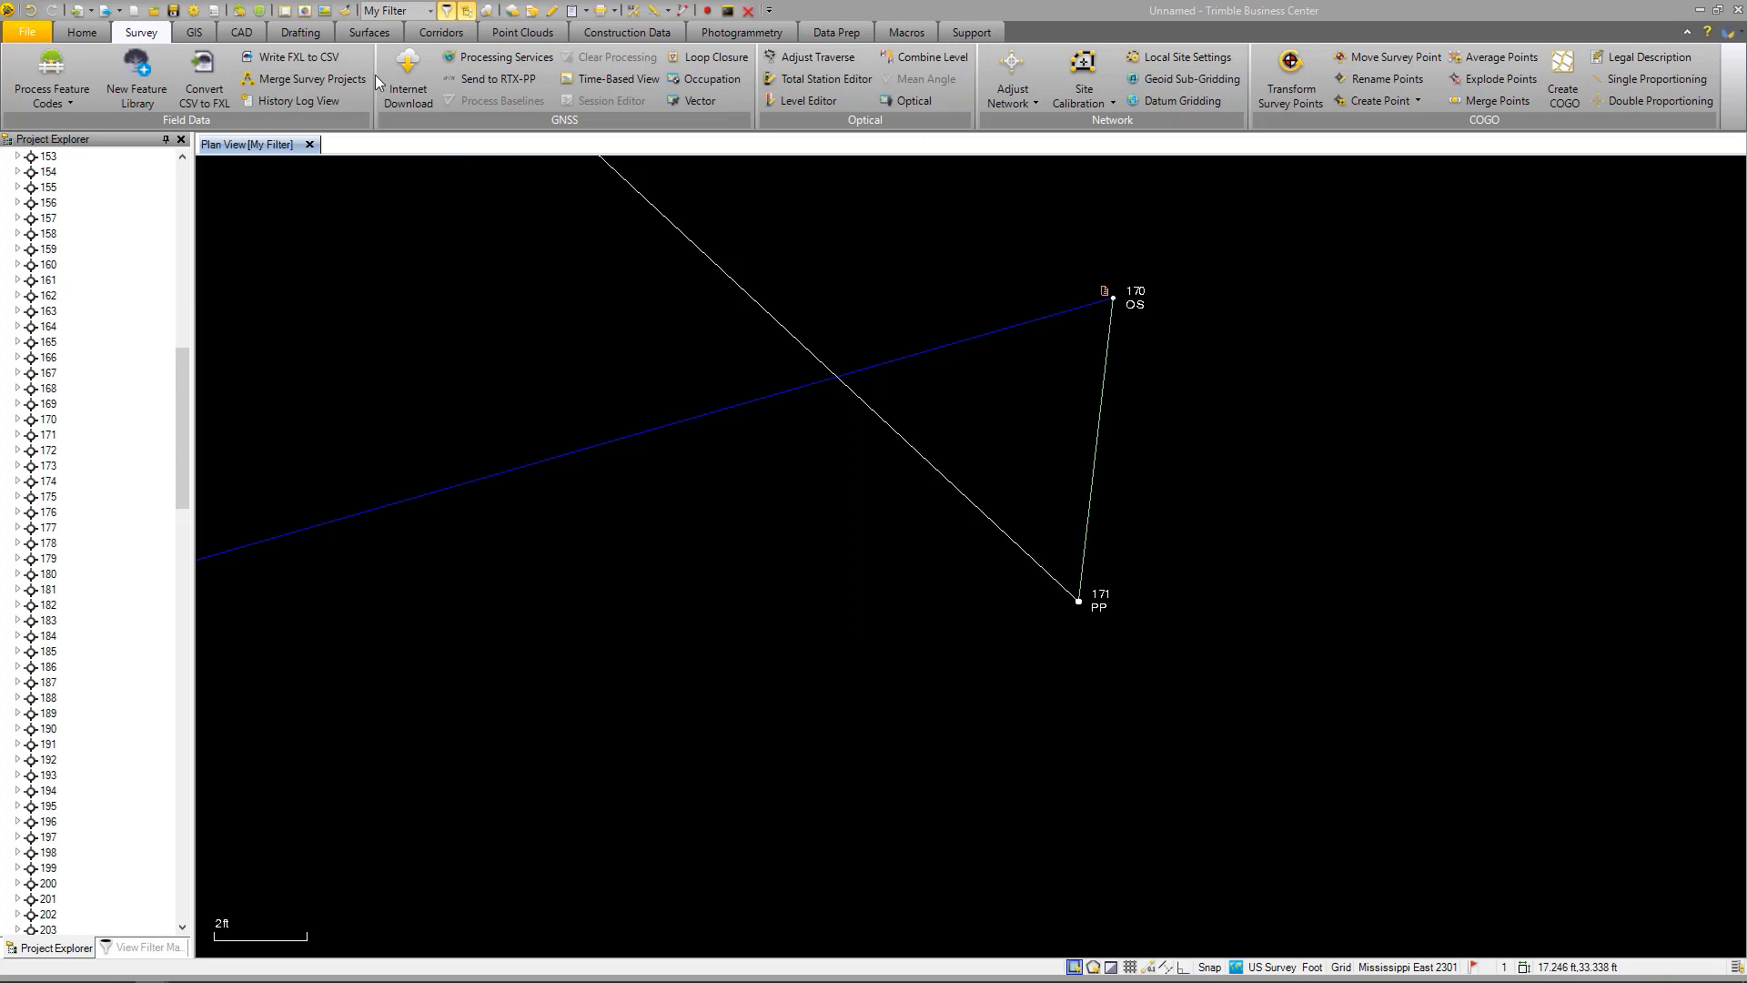
Draw a circle of about 0.43 ft radius centred on point 171 and another small circle centred on point 170
left_click(241, 33)
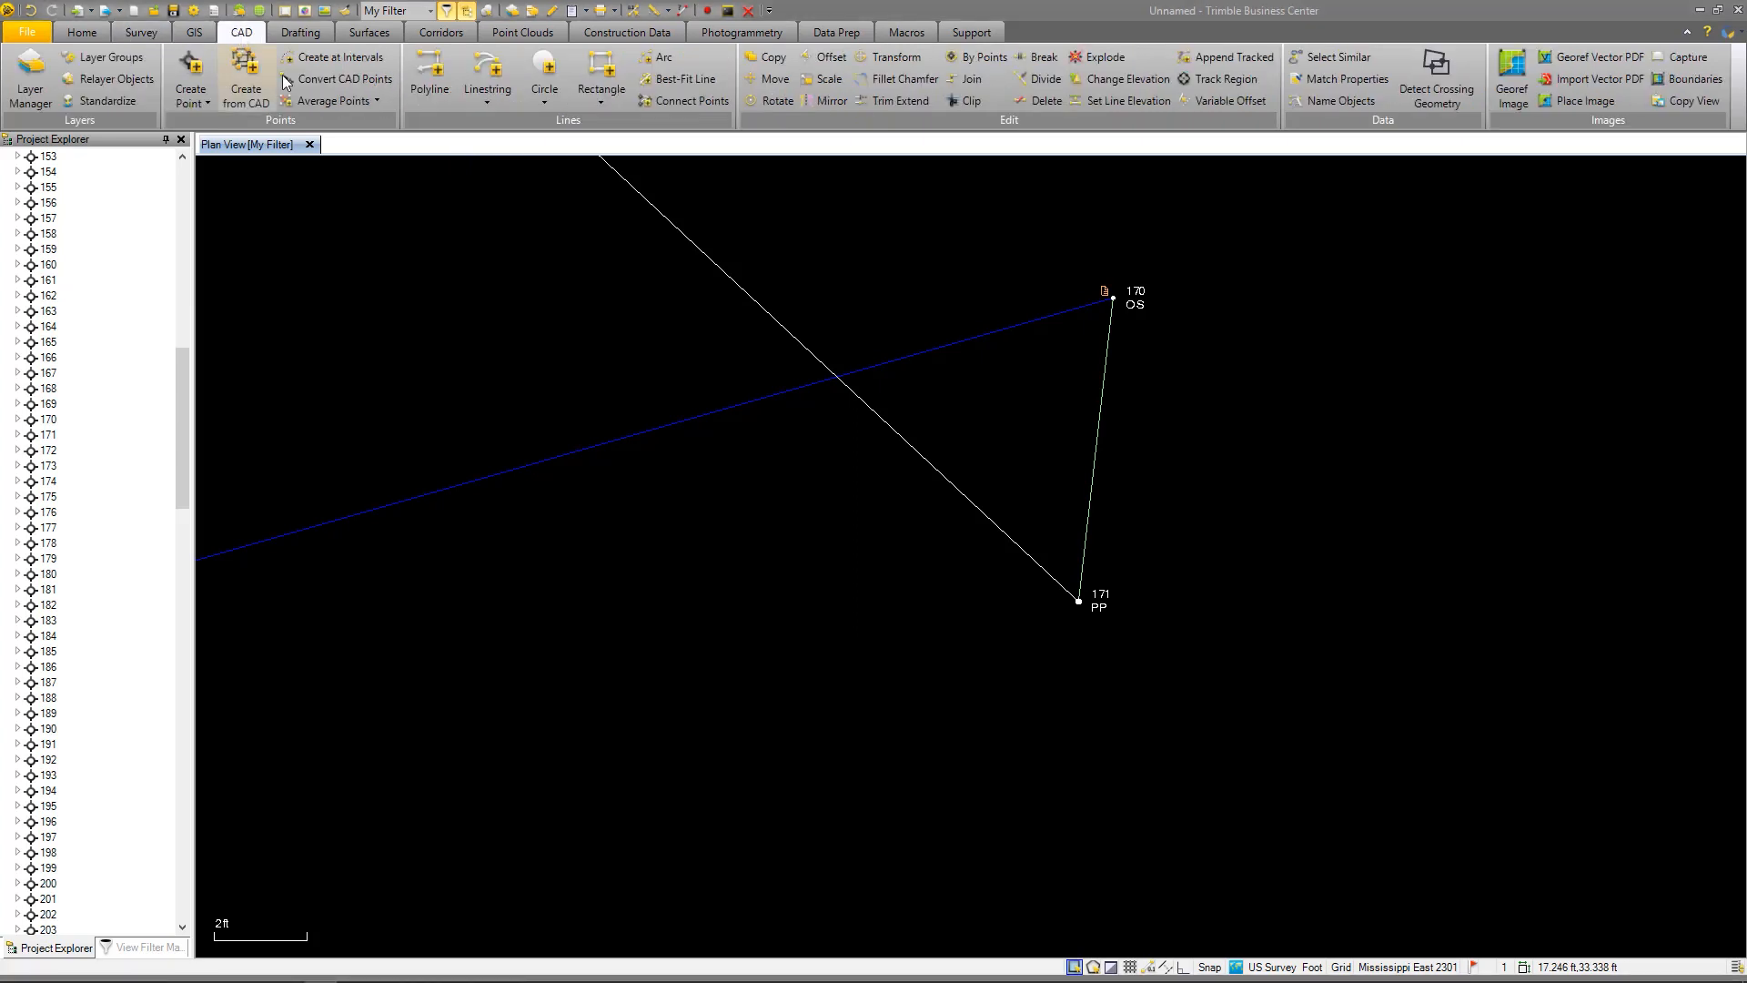
left_click(546, 73)
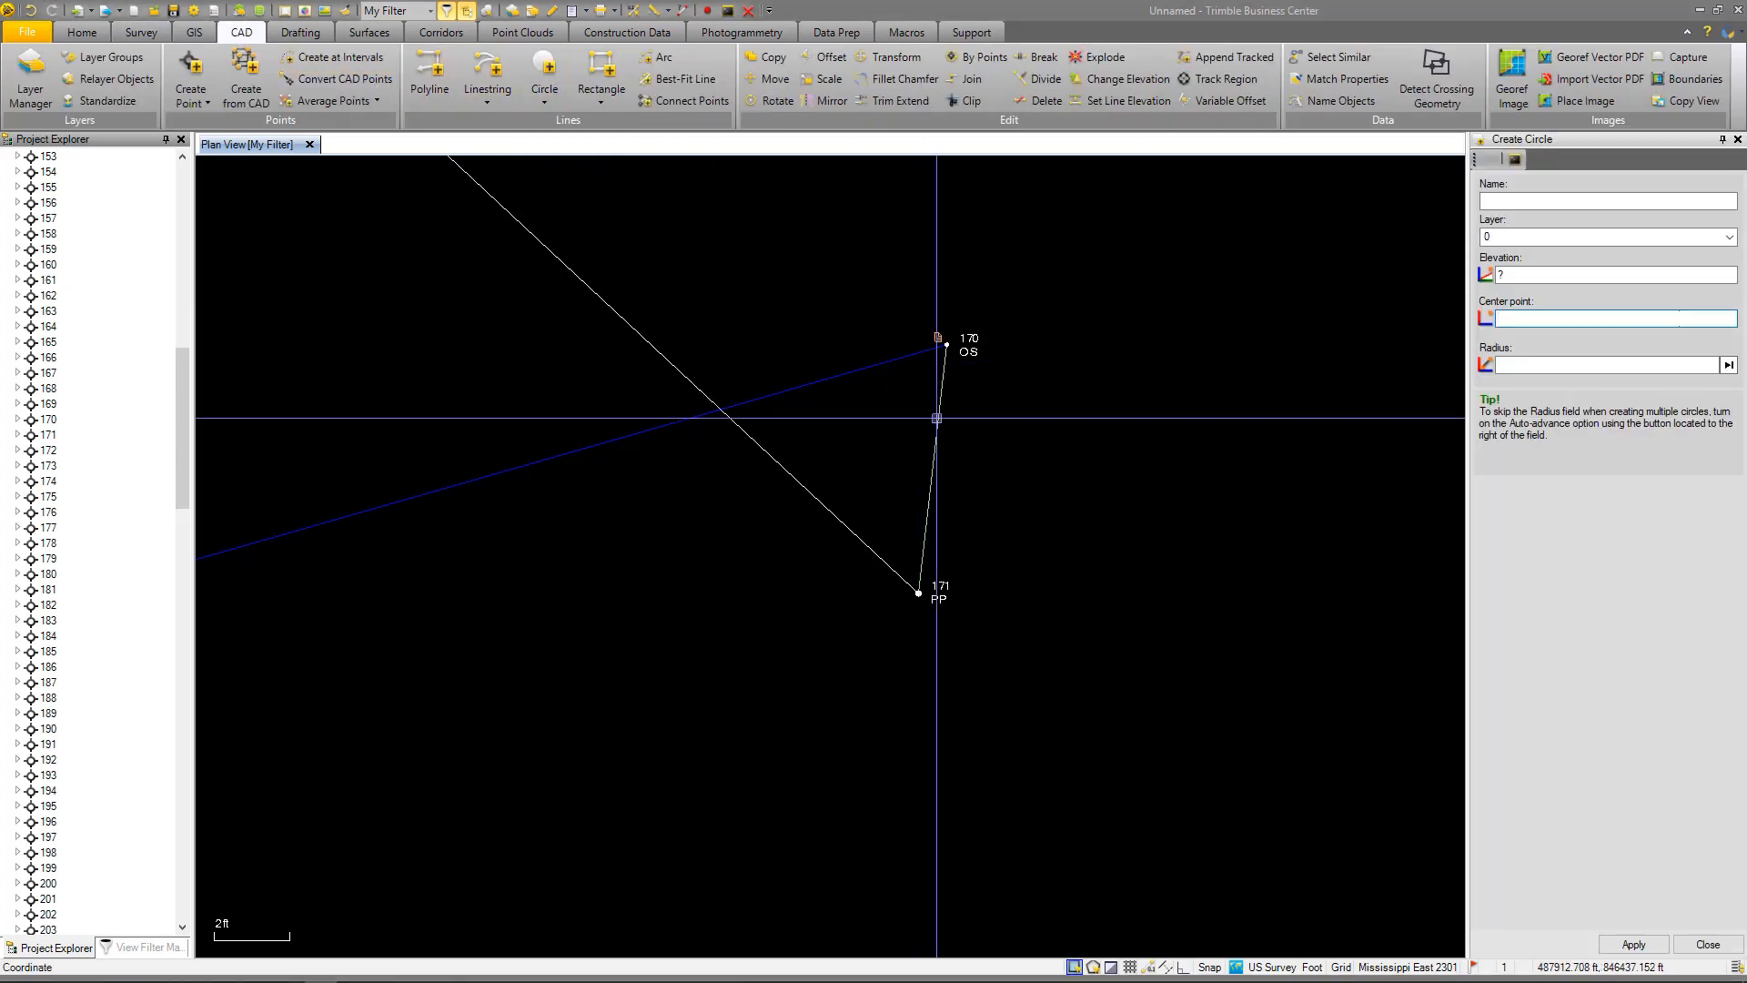
left_click(917, 593)
left_click(933, 594)
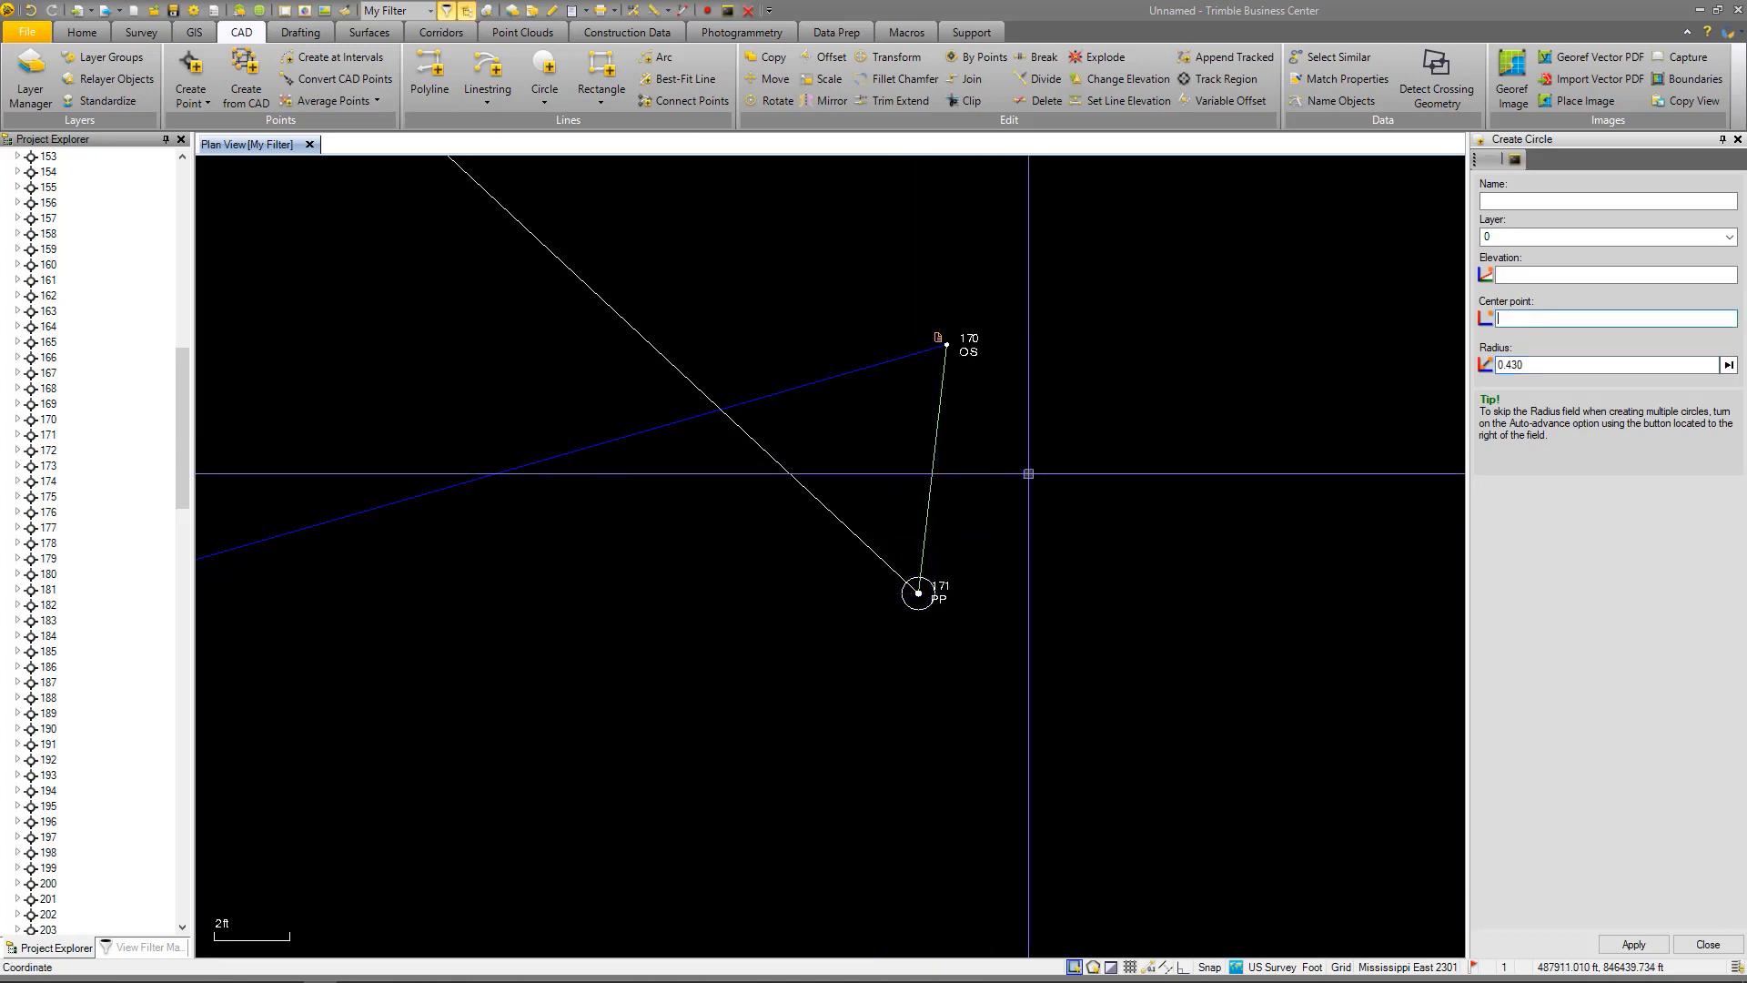
left_click(948, 347)
left_click(957, 354)
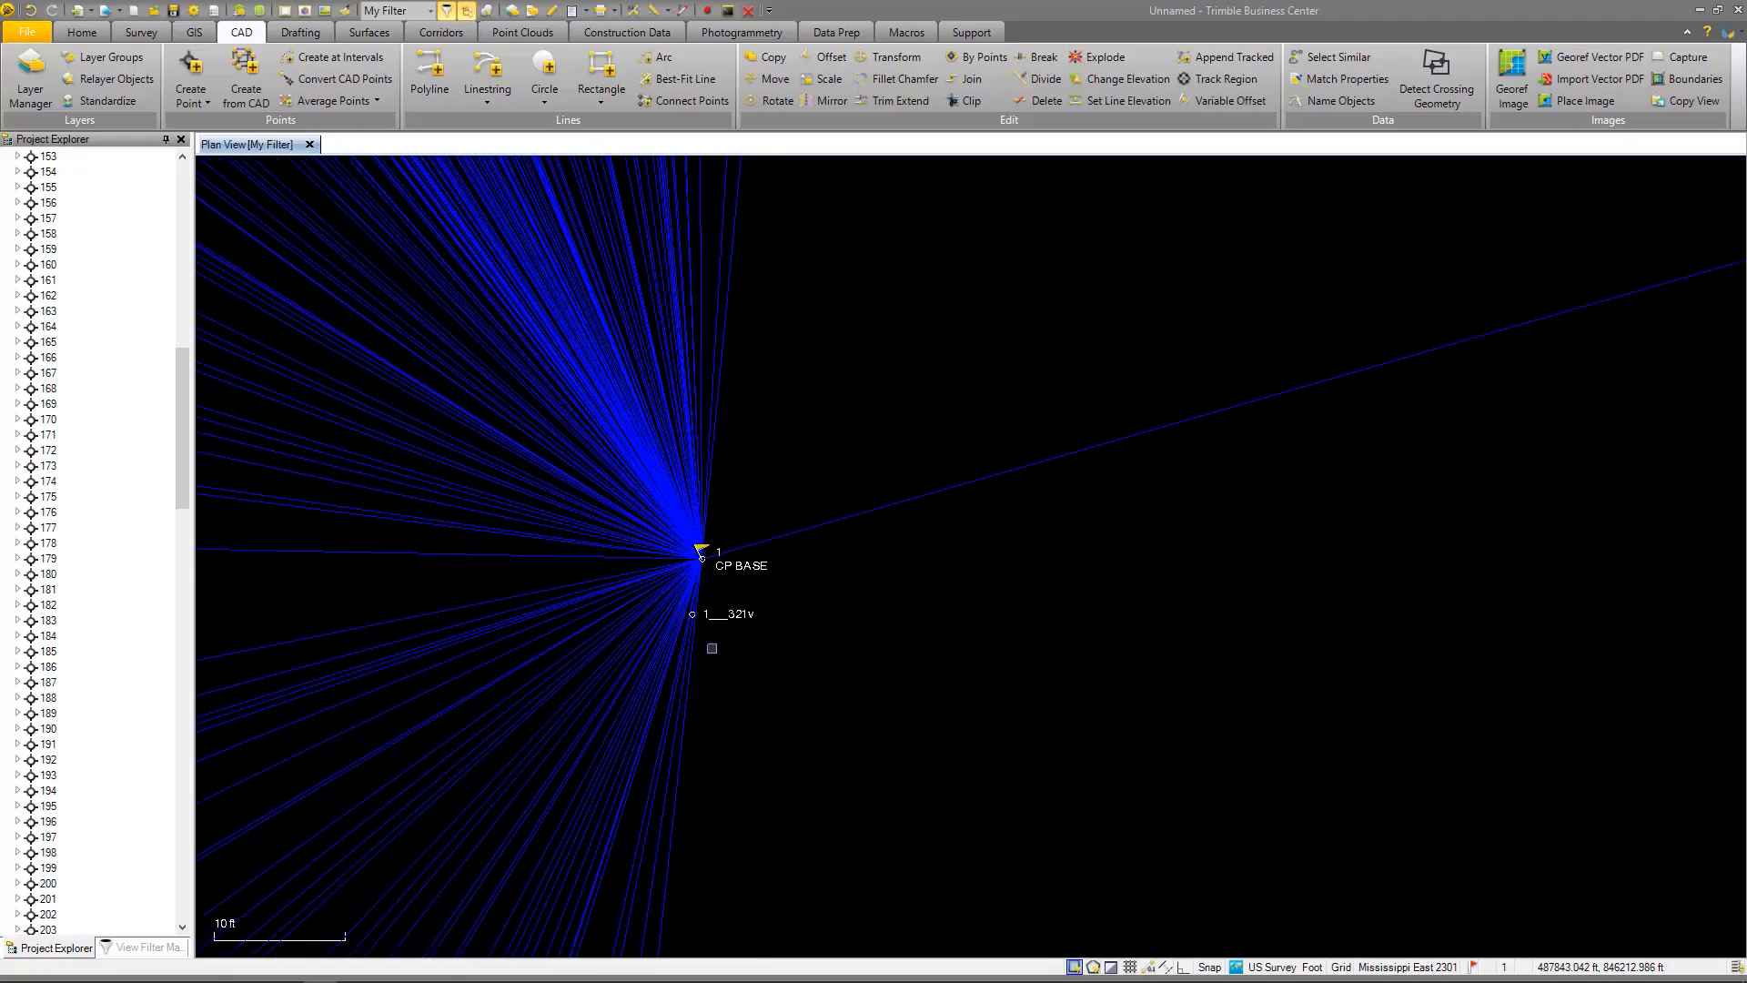
Start the Merge Points command and select base point 1 and point 1___321v for merging, ignoring point IDs
scroll(712, 648, "up", 2)
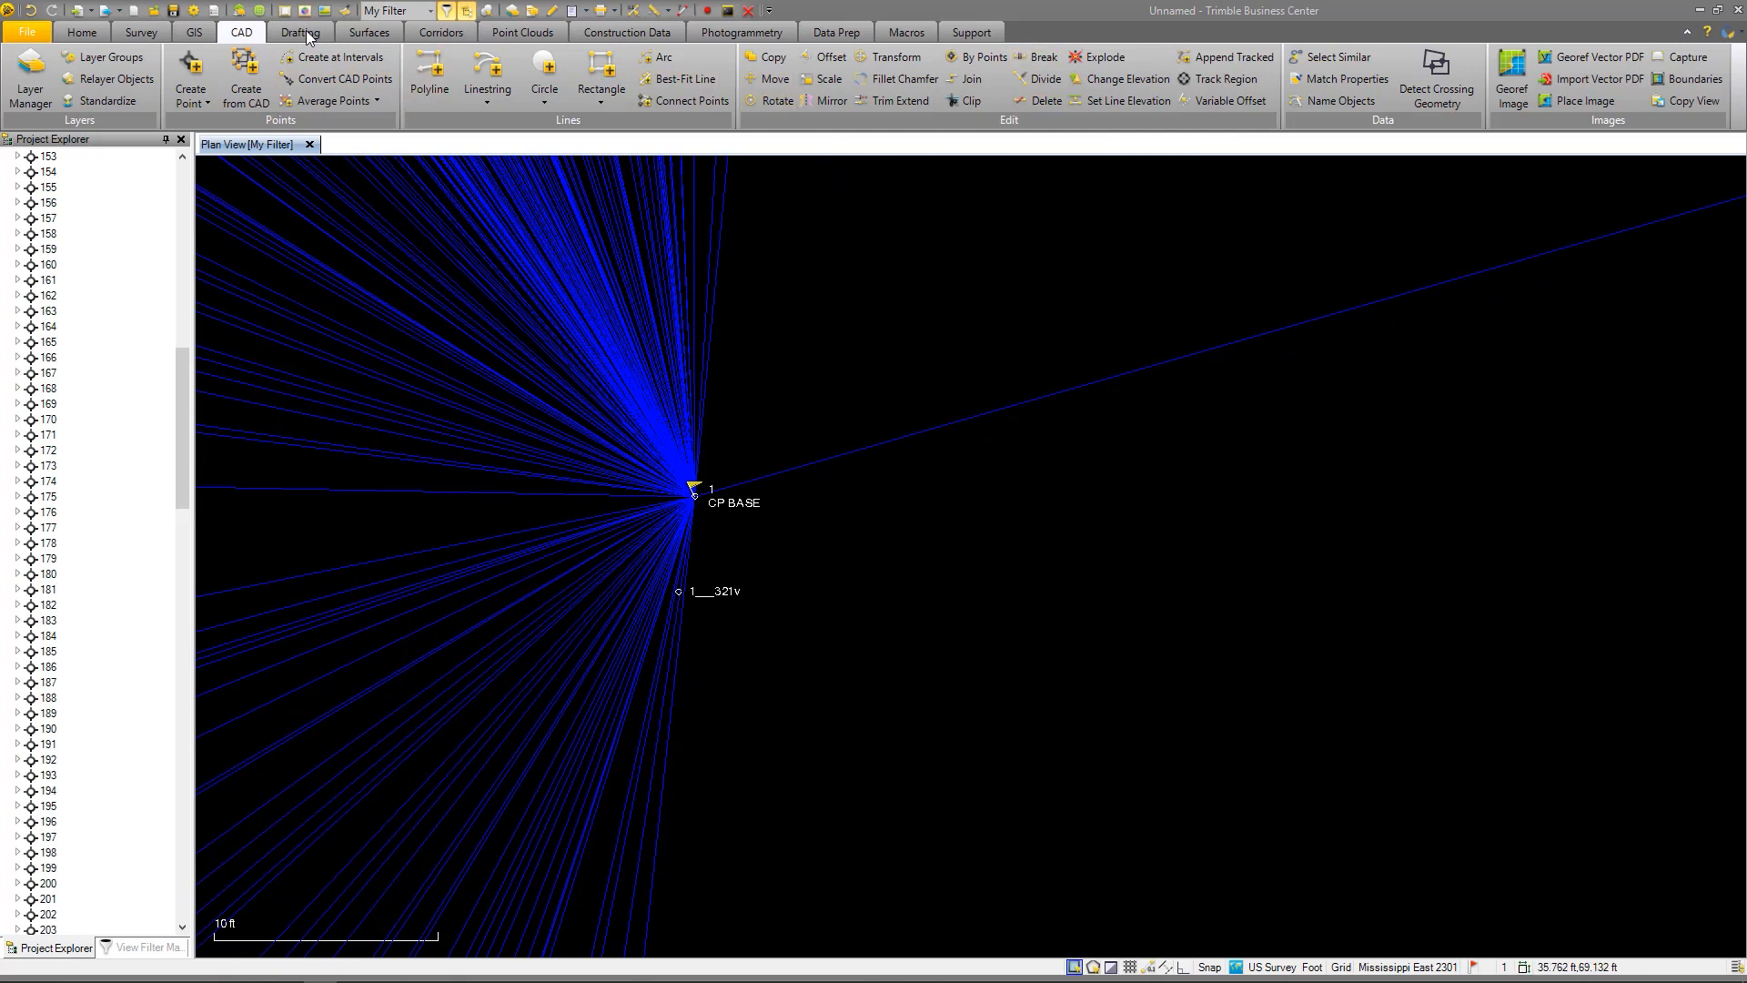
left_click(144, 33)
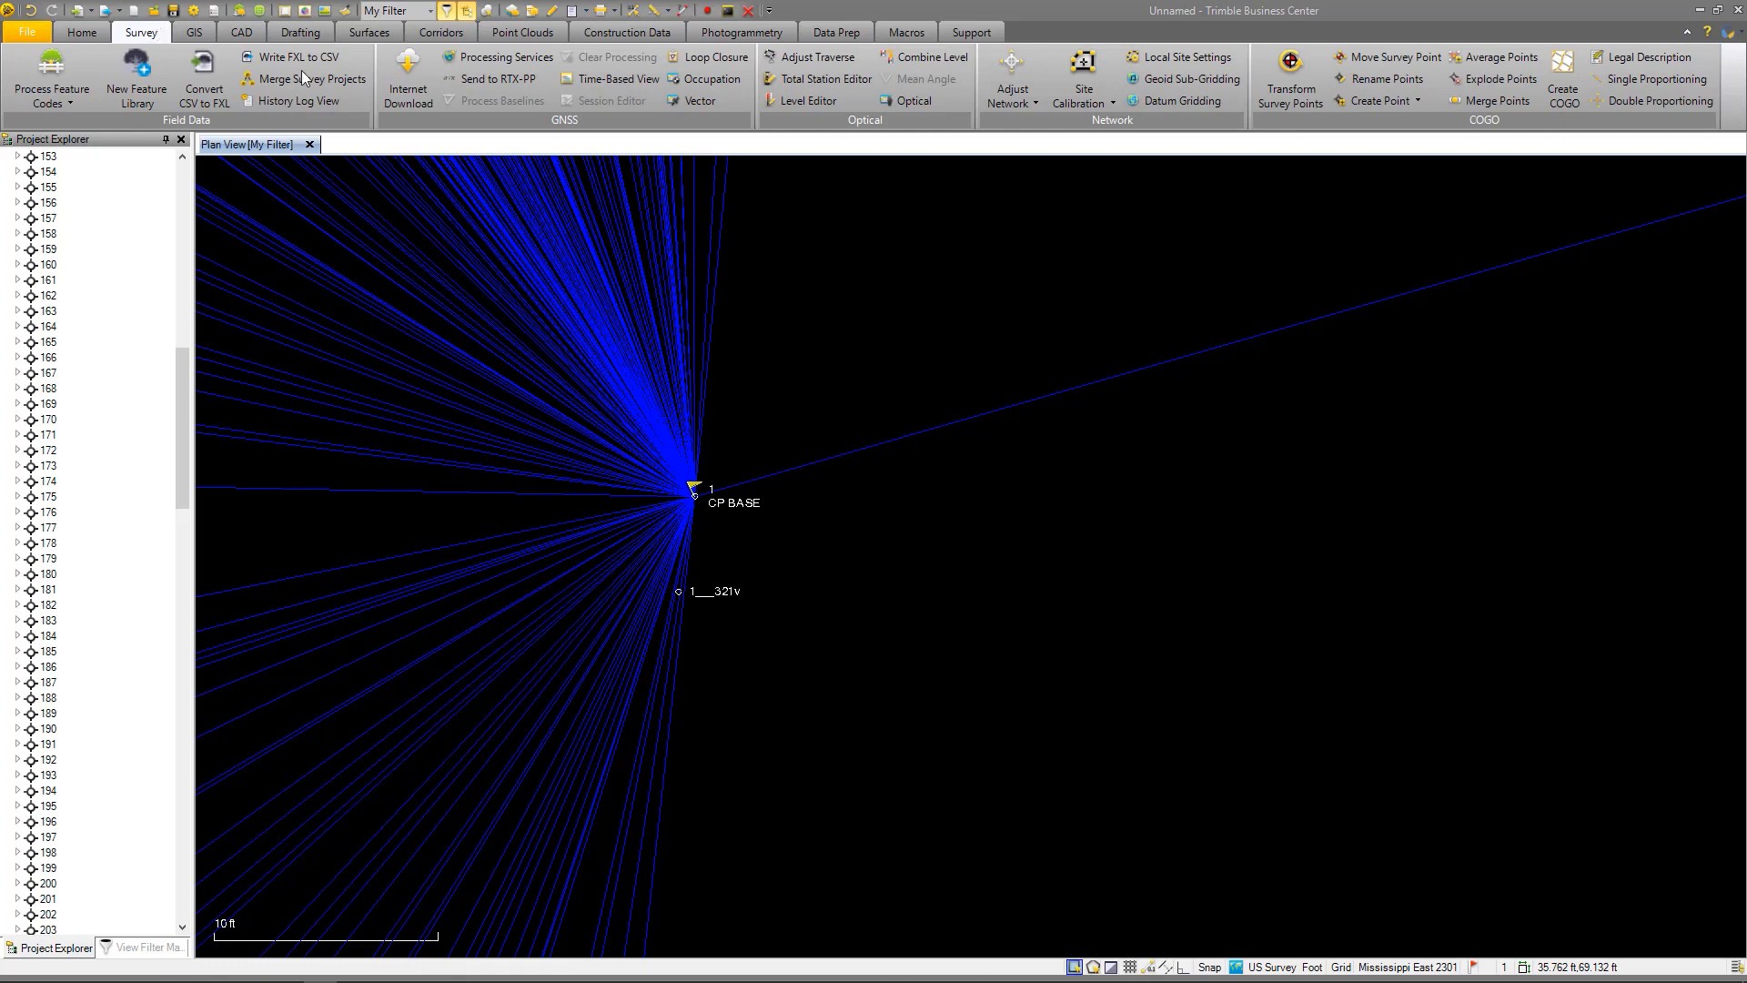
left_click(1496, 100)
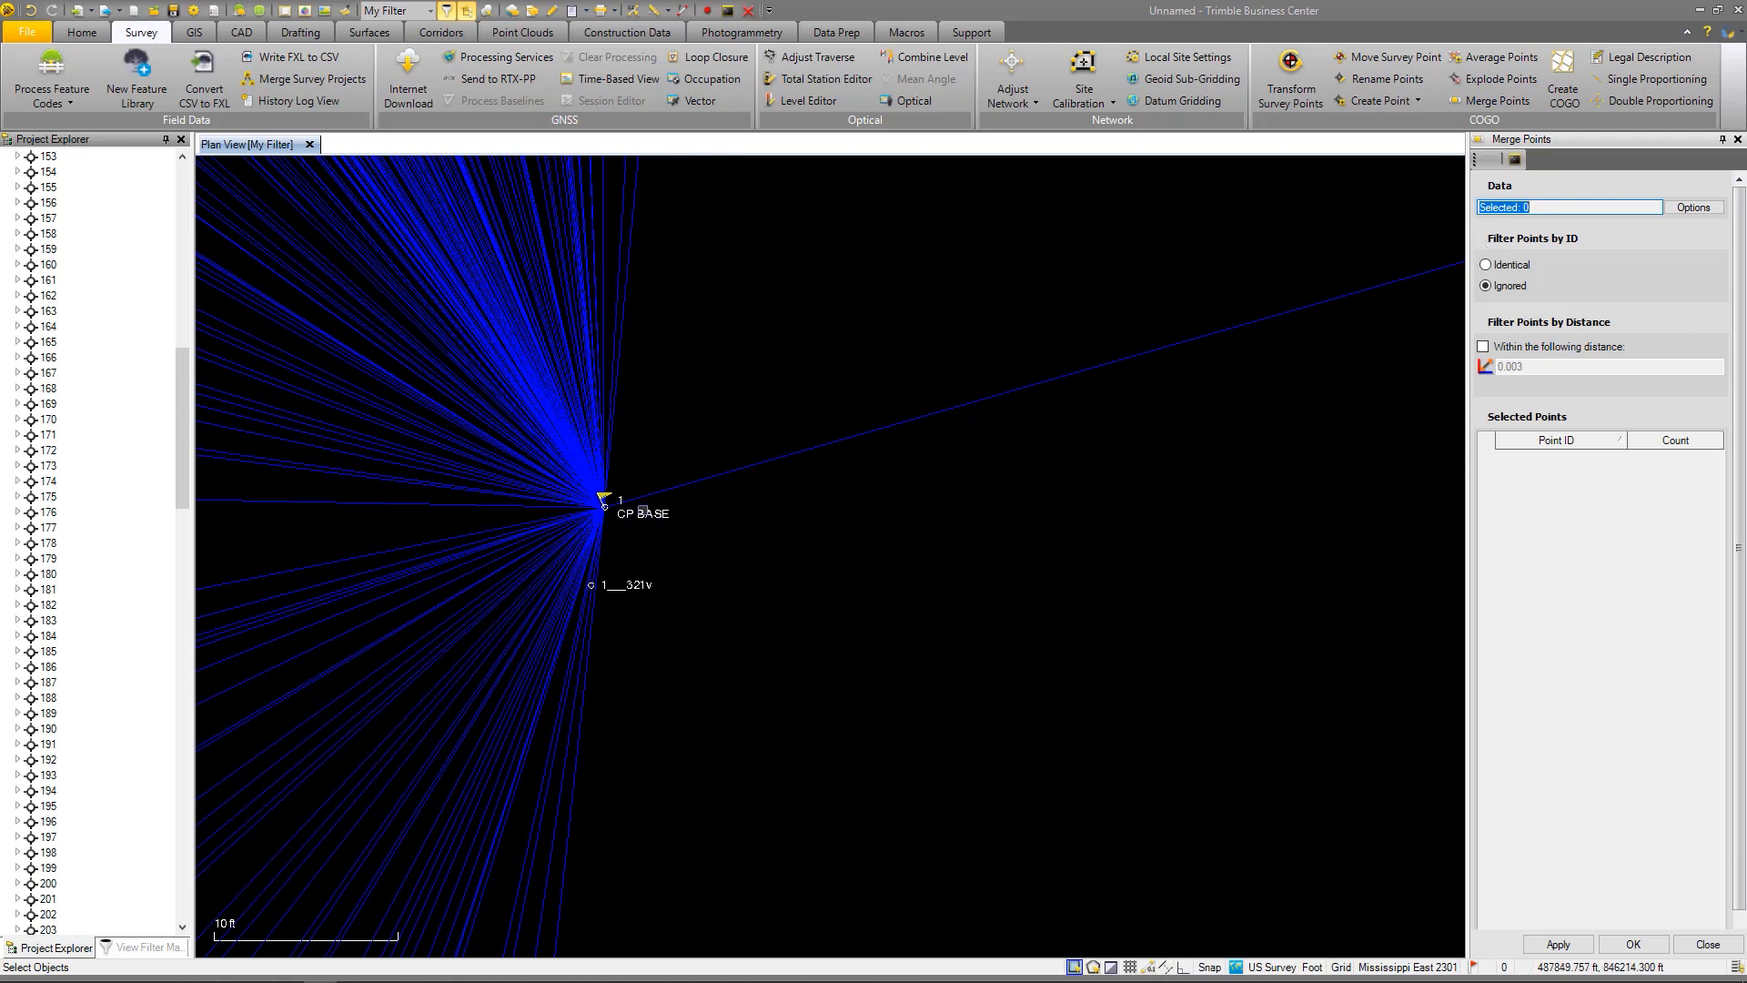
left_click(643, 511)
left_click(626, 585)
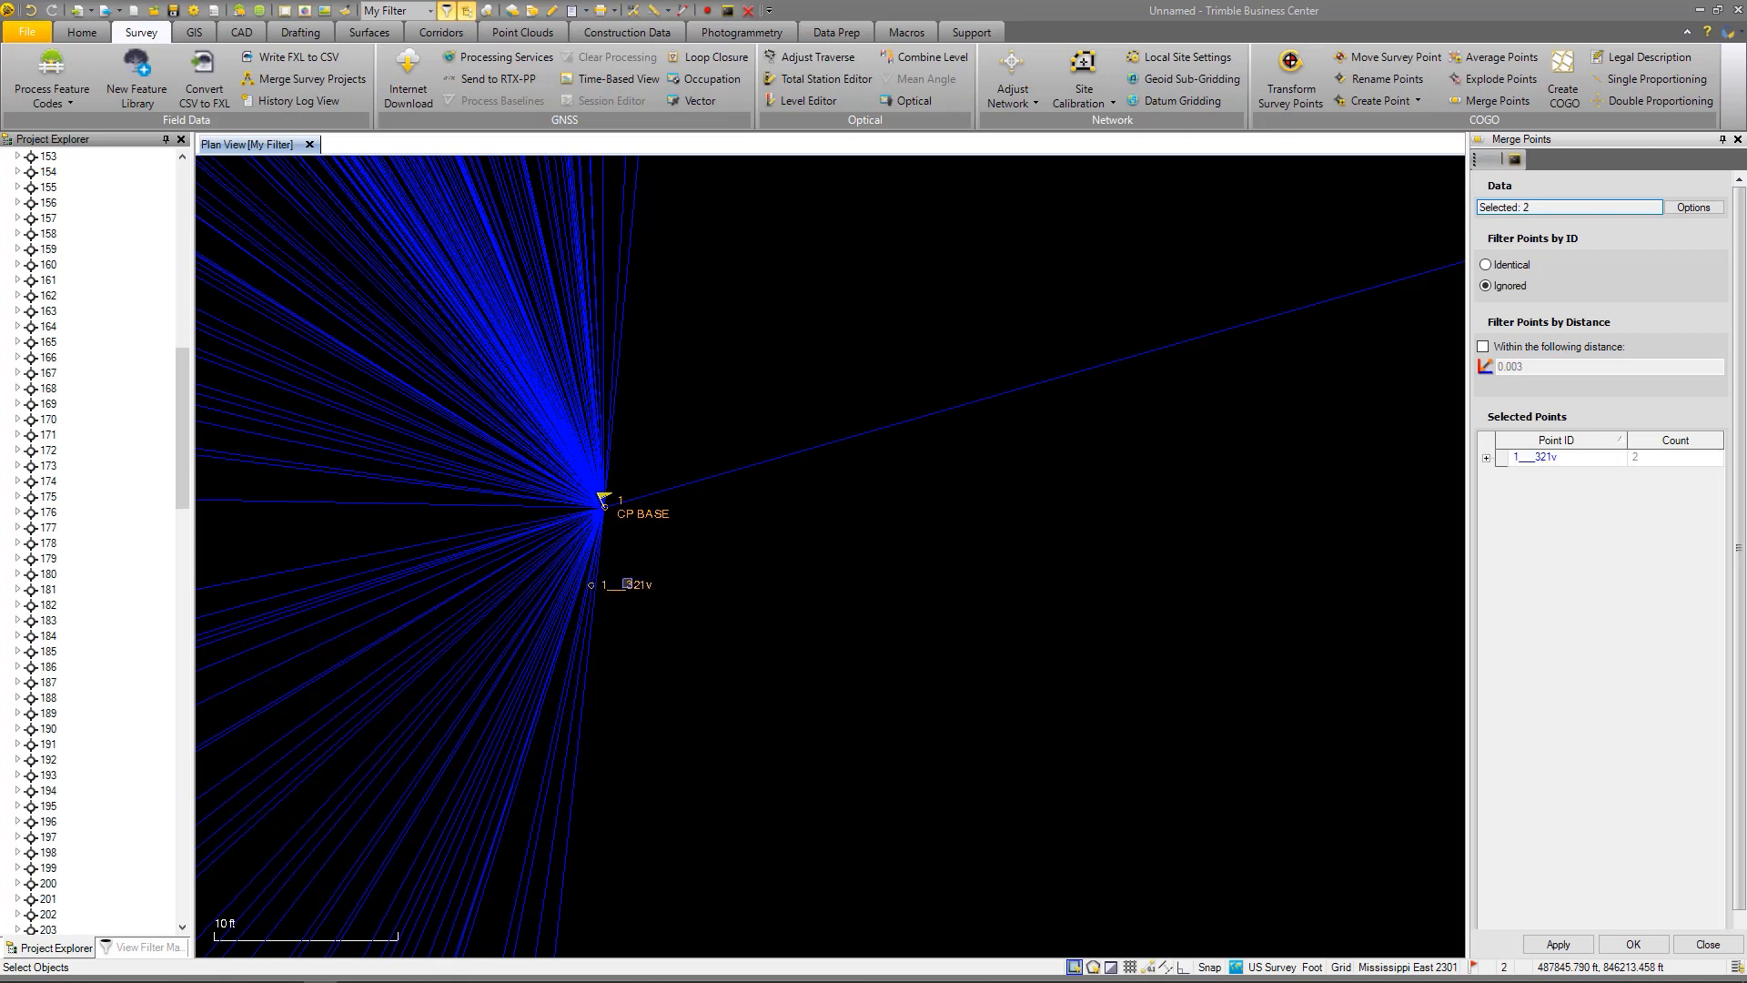
Expand the 1___321v merge group and include point 1, with 1___321v as the final point
left_click(1488, 459)
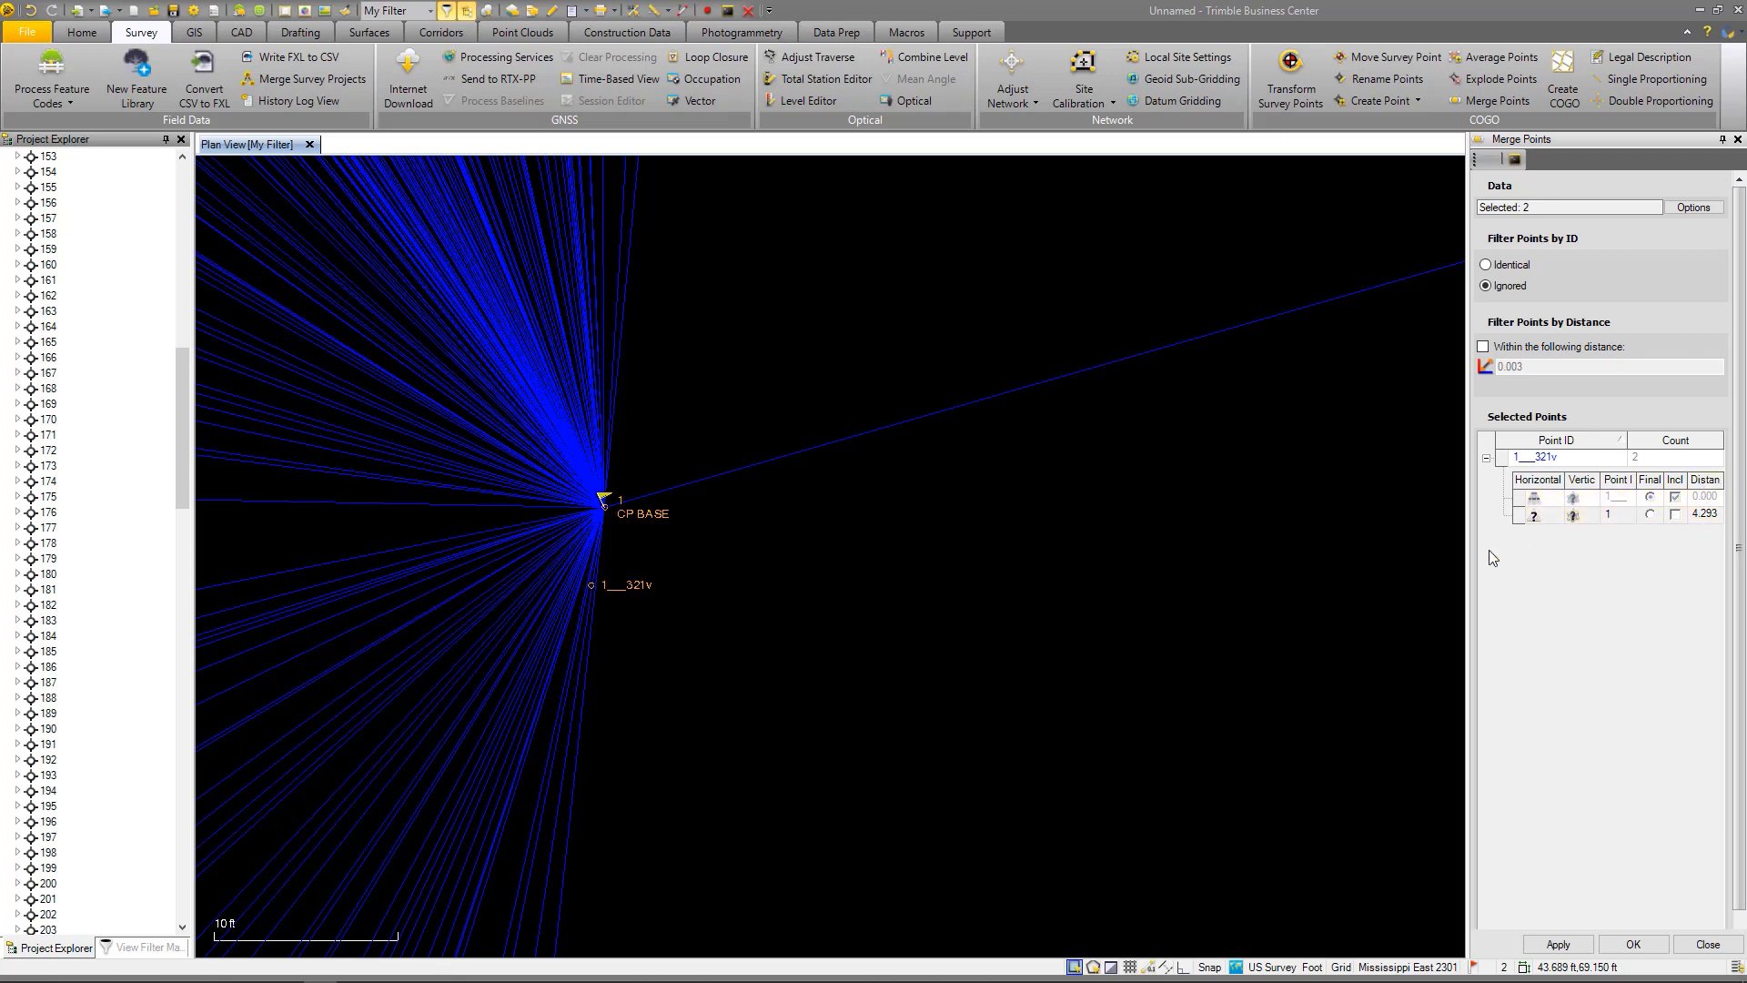
left_click_drag(1466, 554, 1280, 546)
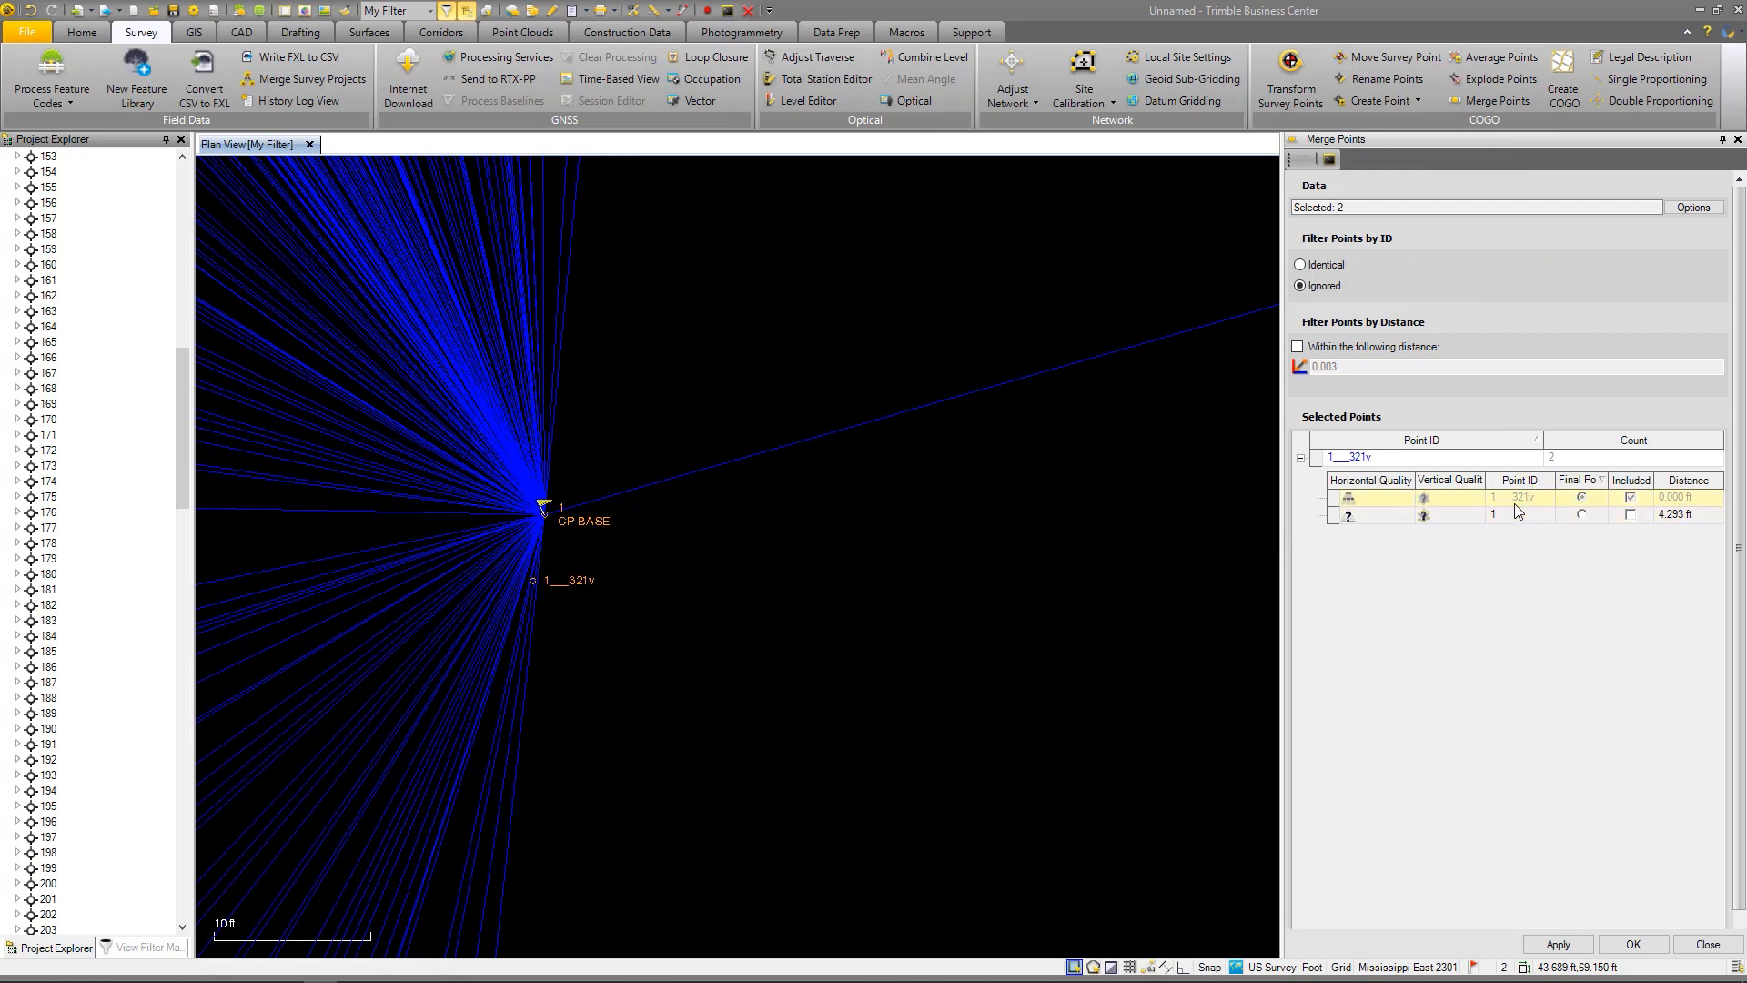
left_click_drag(1518, 506, 576, 590)
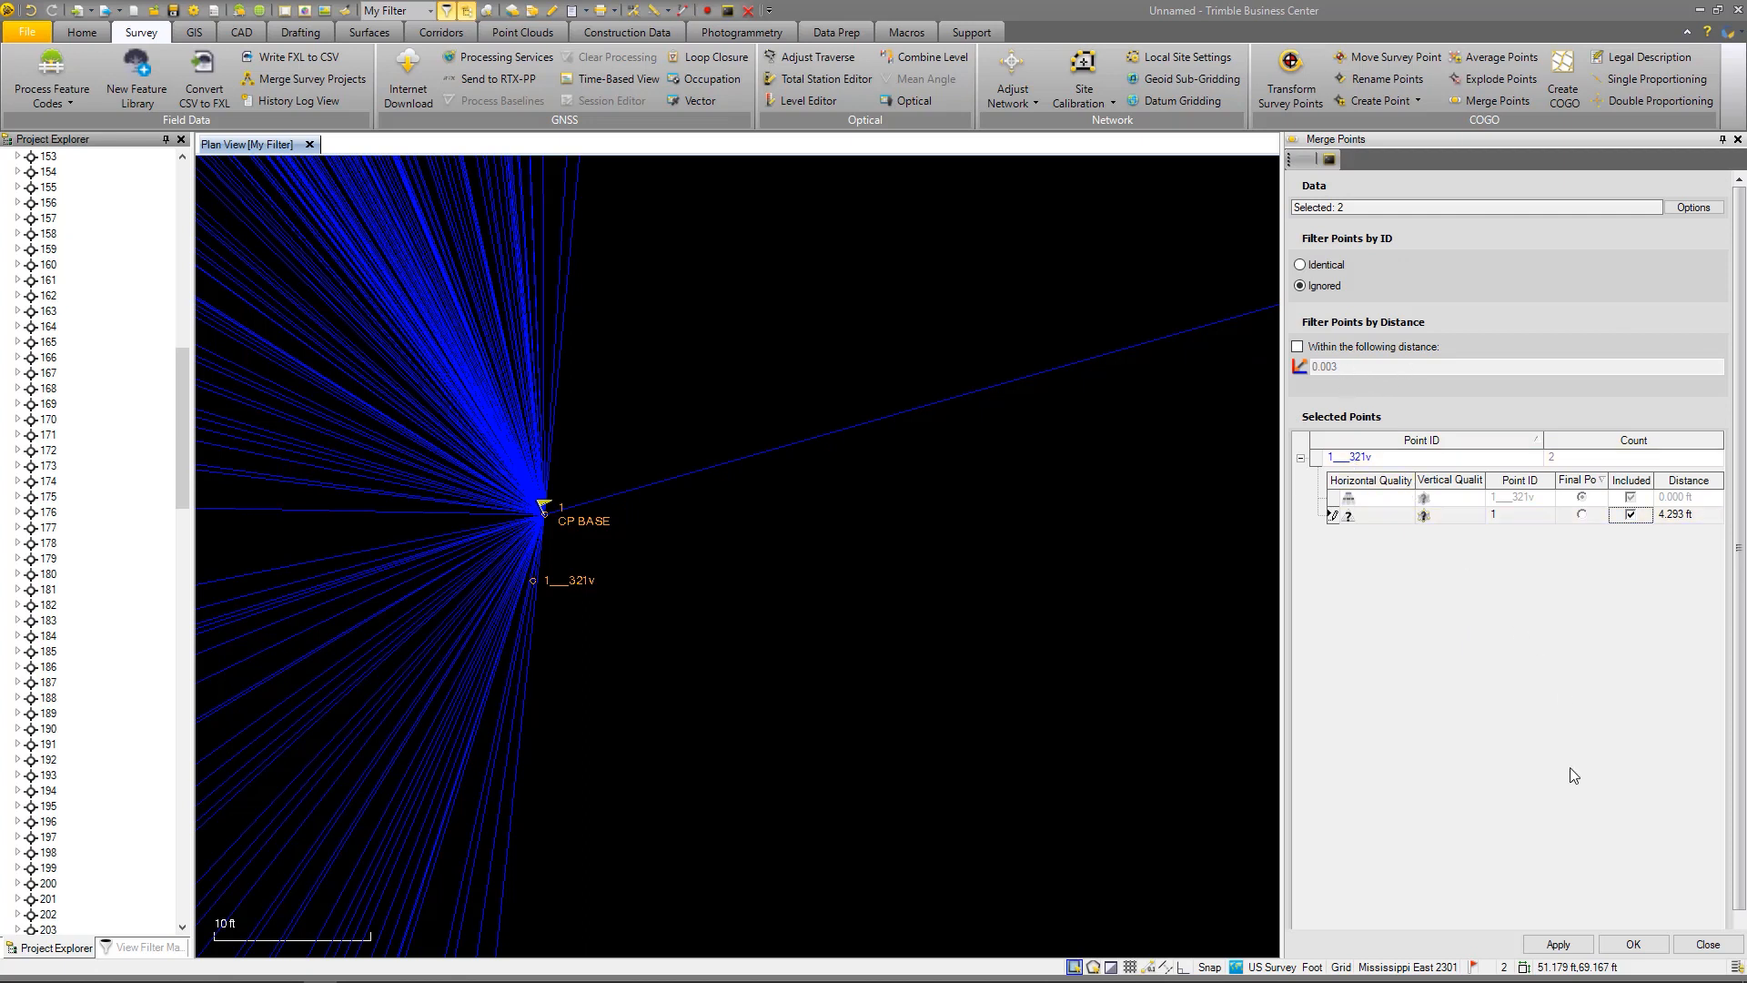
Apply the merge of point 1 into 1___321v and compare points 170 and 171 with their circles
left_click(1633, 945)
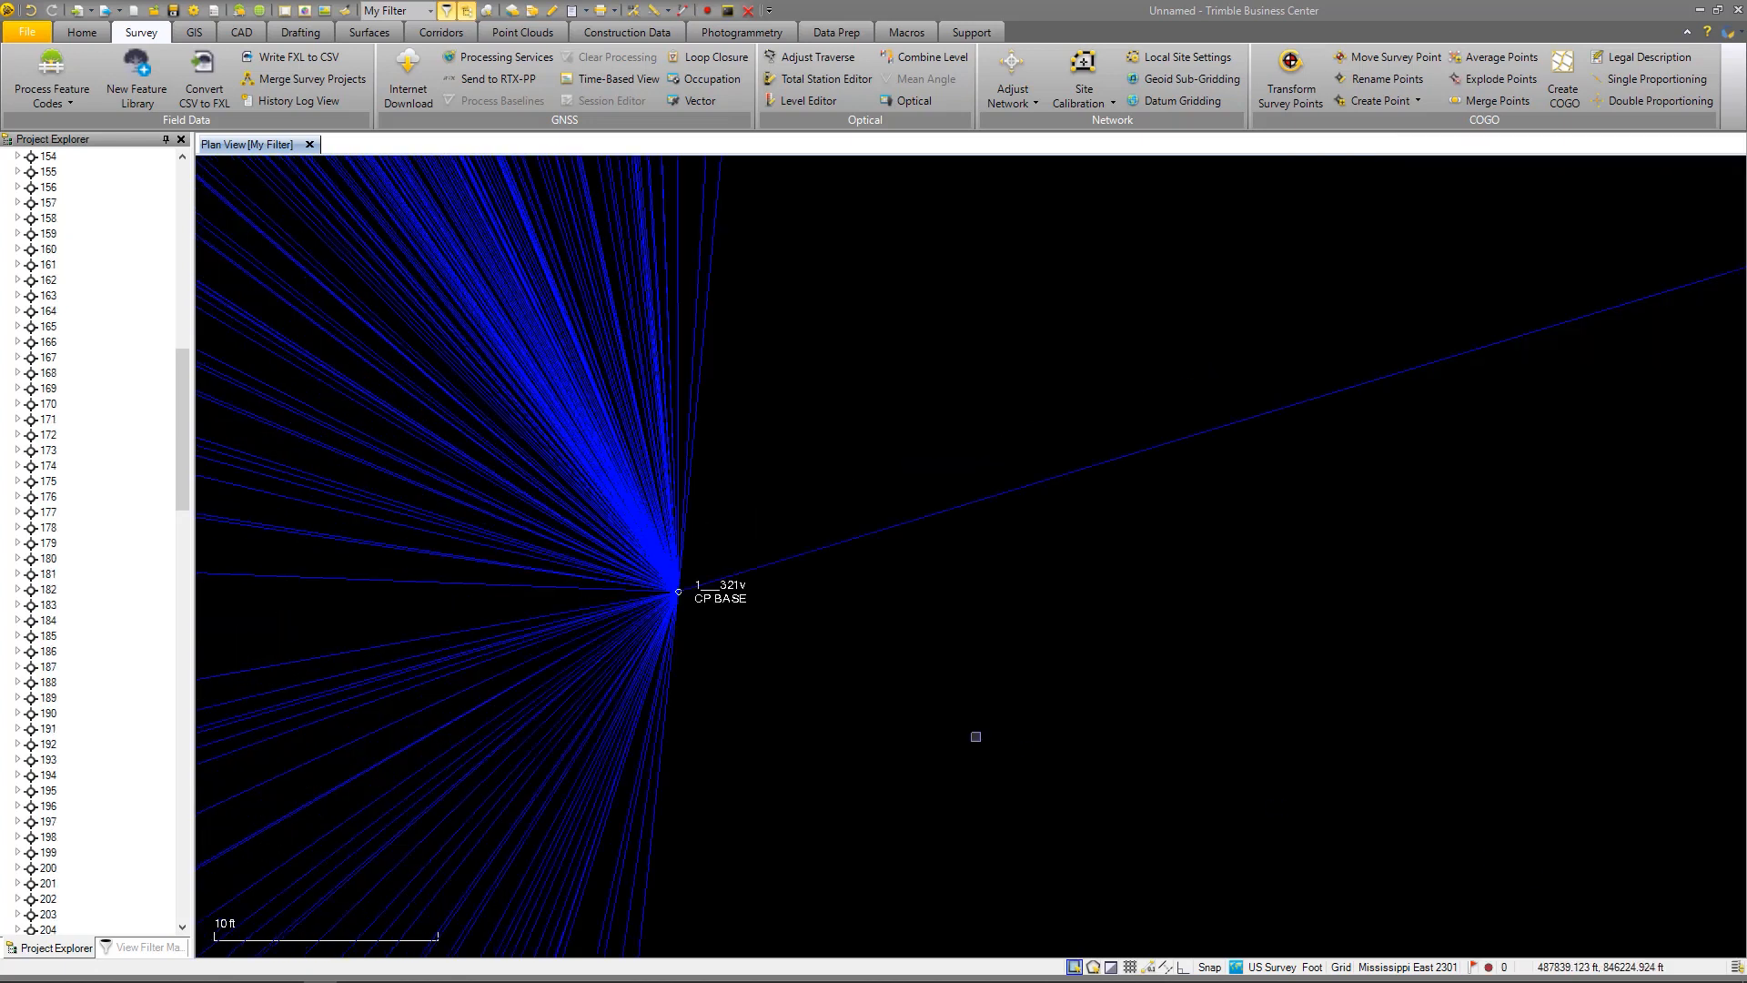
scroll(642, 478, "down", 10)
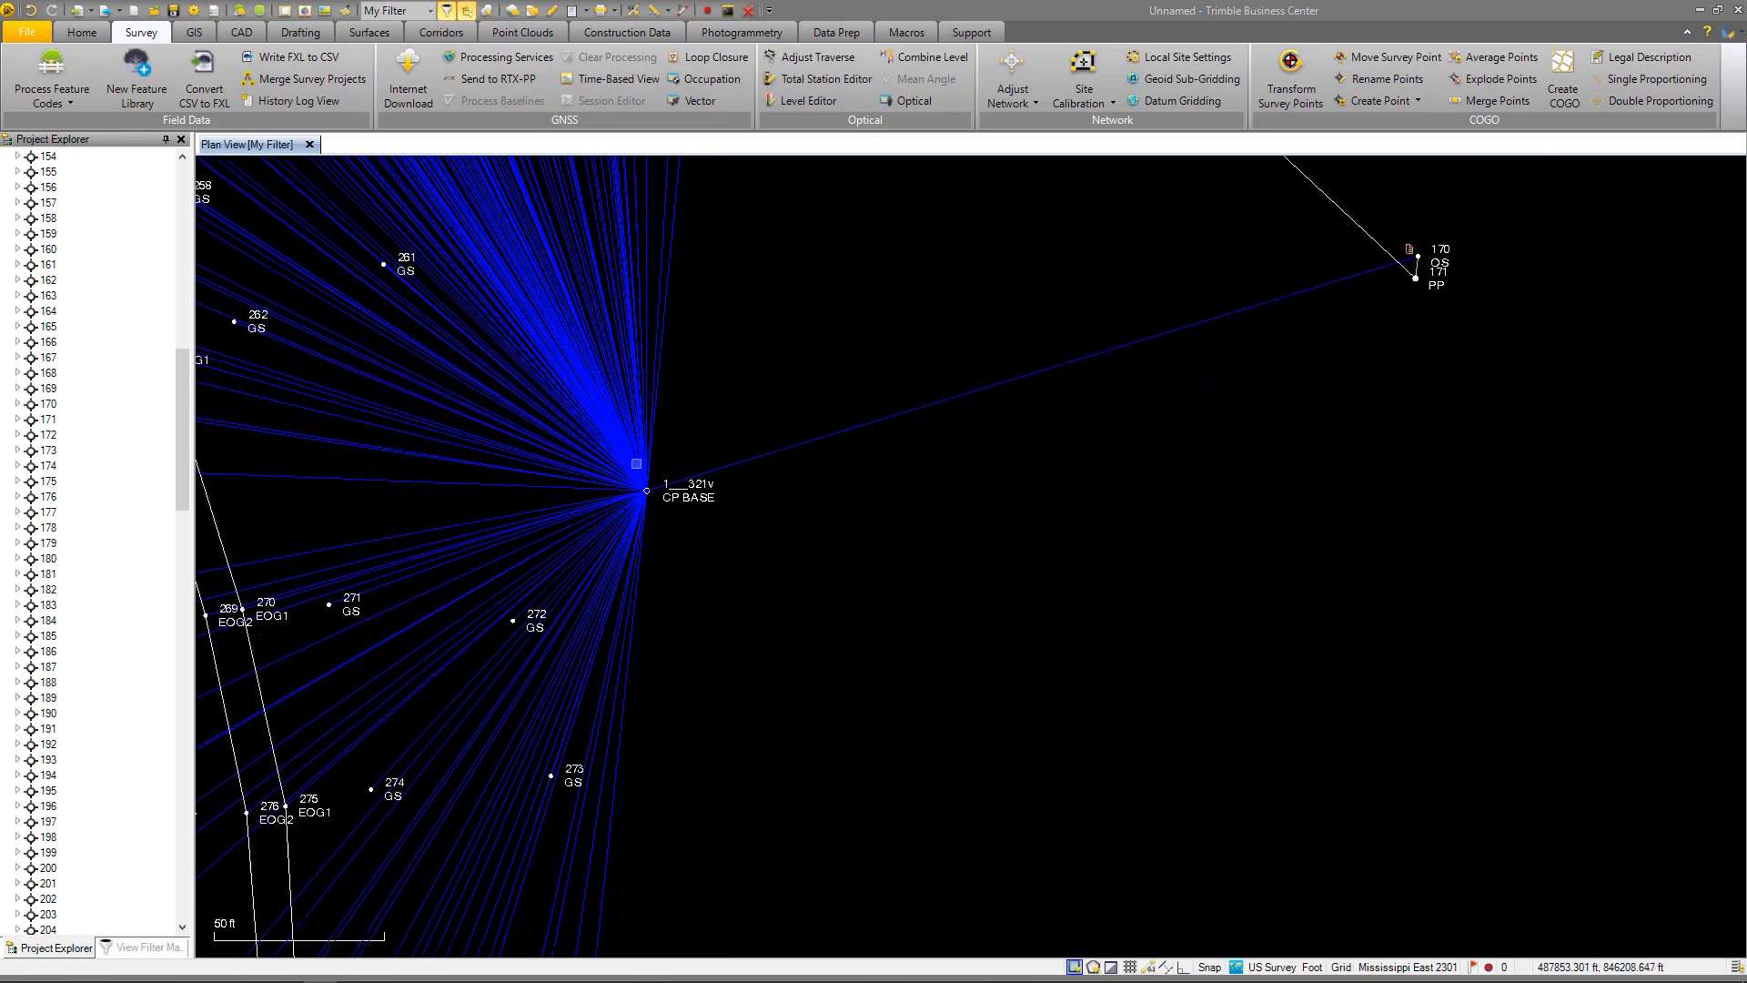
scroll(905, 399, "up", 12)
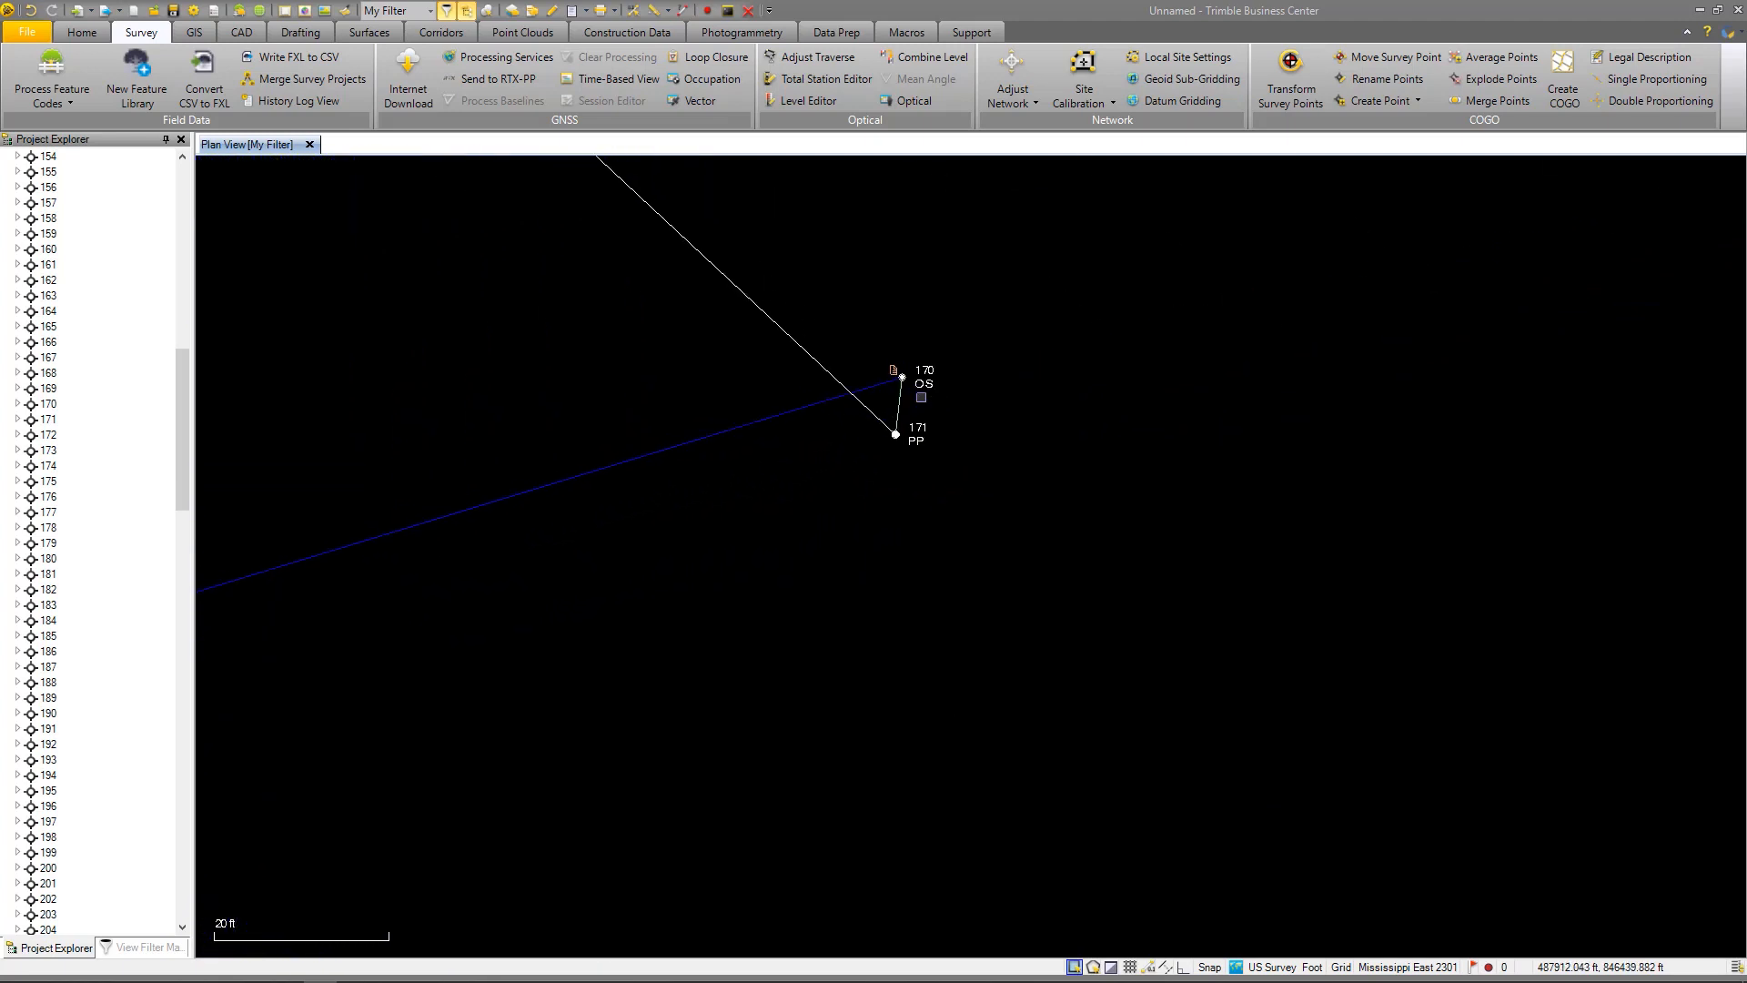
scroll(892, 442, "up", 2)
scroll(887, 443, "up", 1)
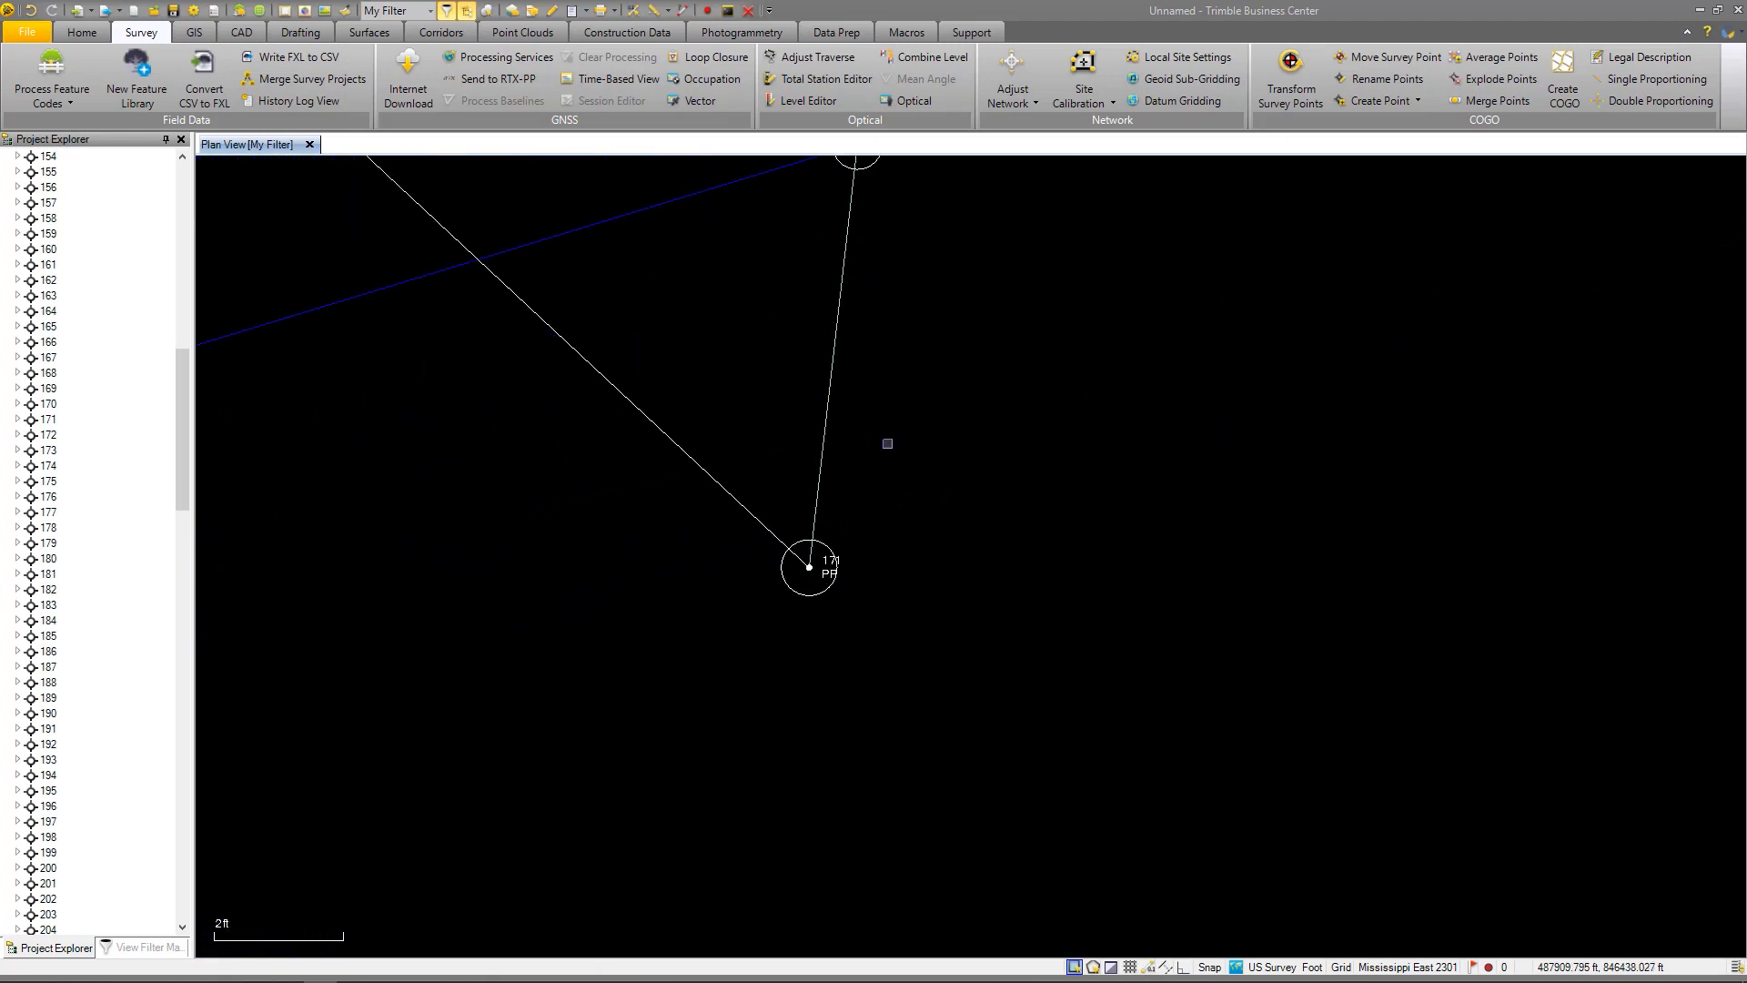
scroll(873, 435, "down", 2)
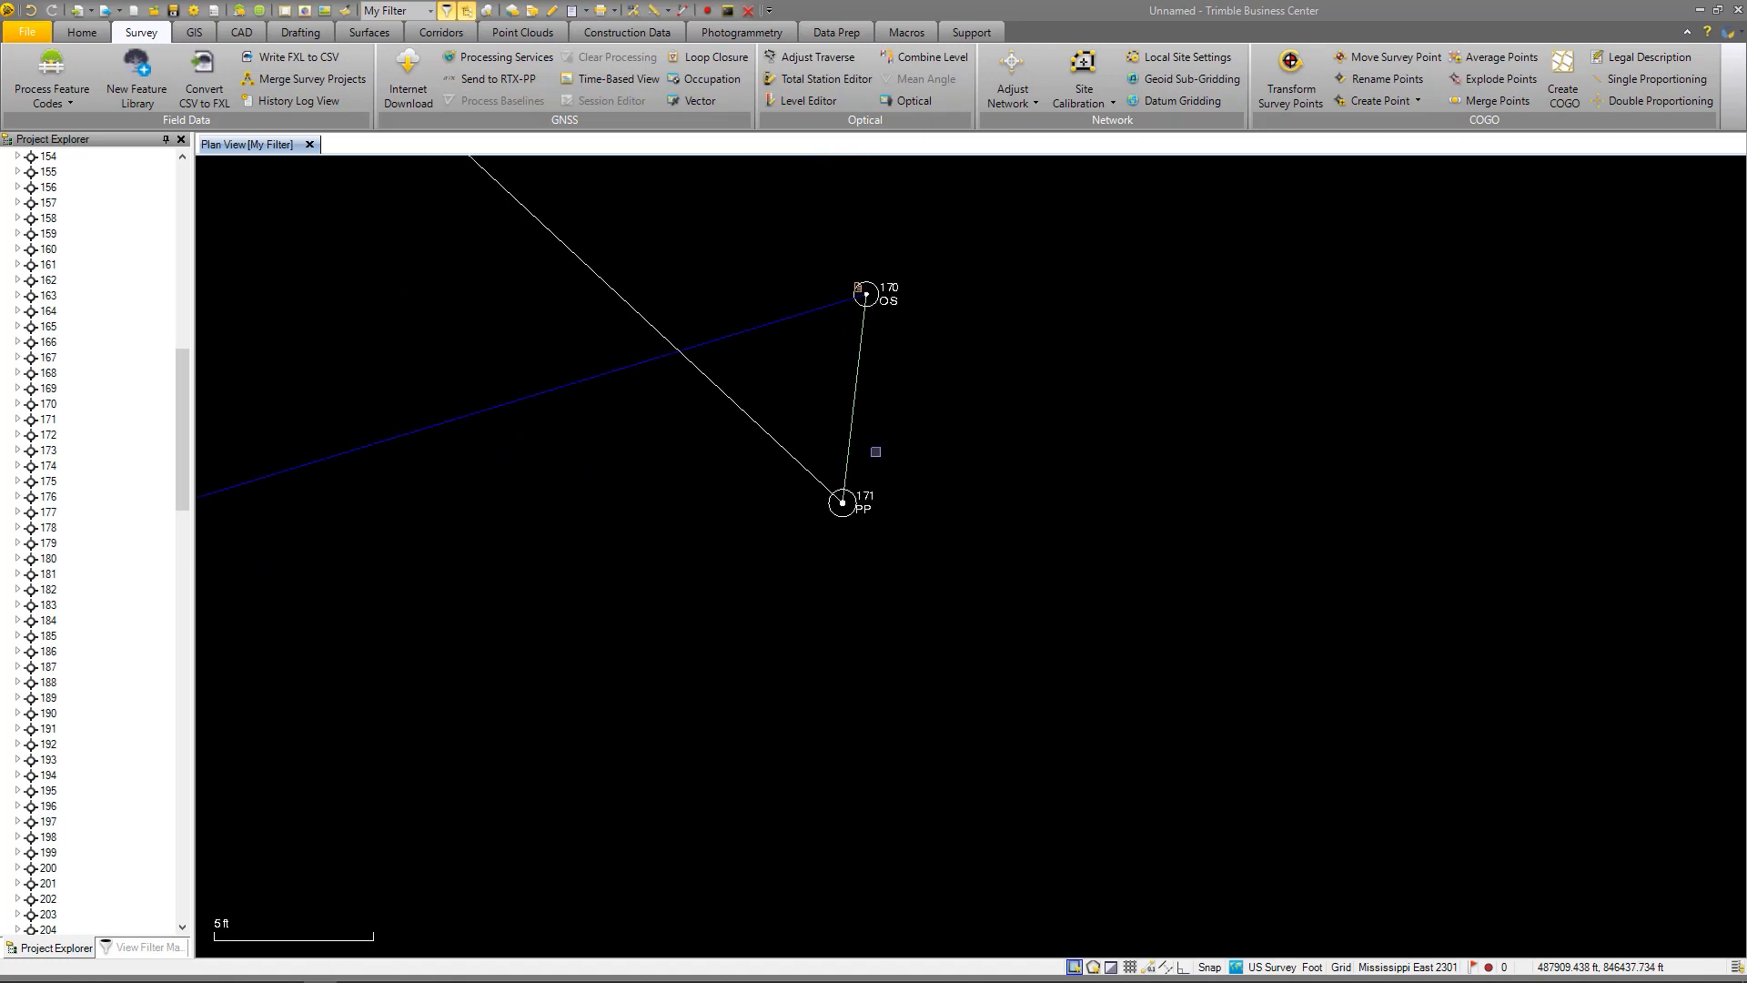
scroll(876, 451, "up", 1)
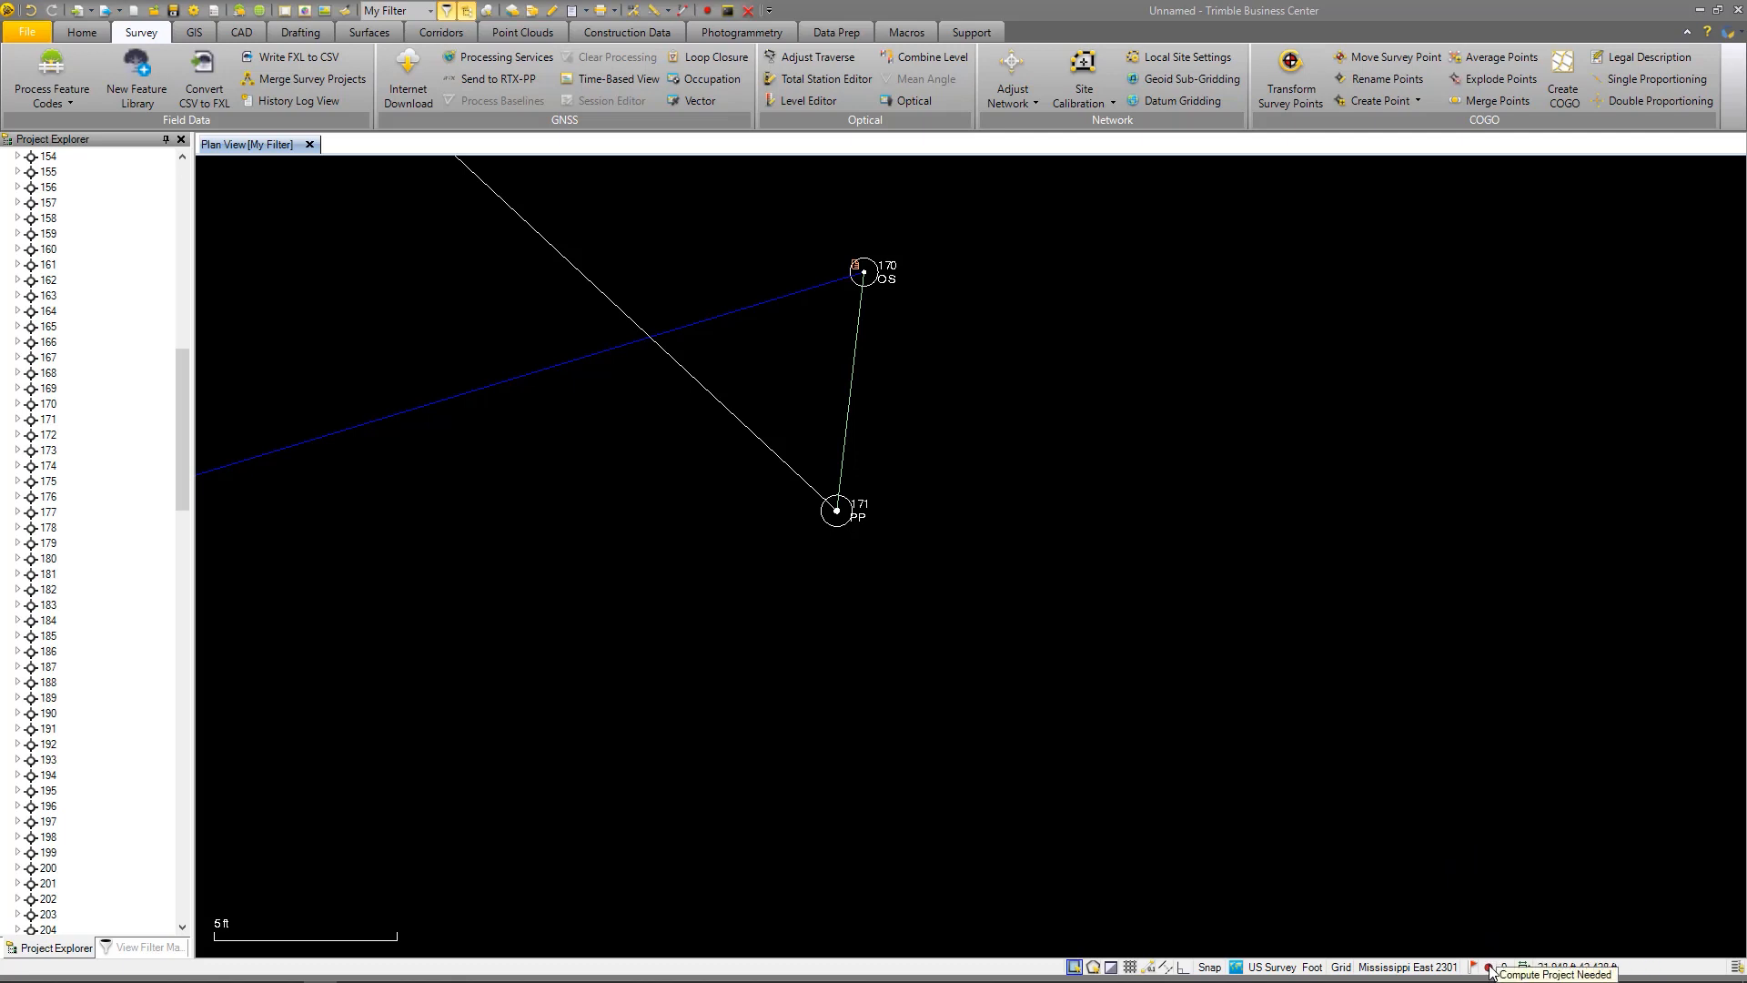
Compute the project to update the coordinates after the point merge
scroll(893, 565, "down", 5)
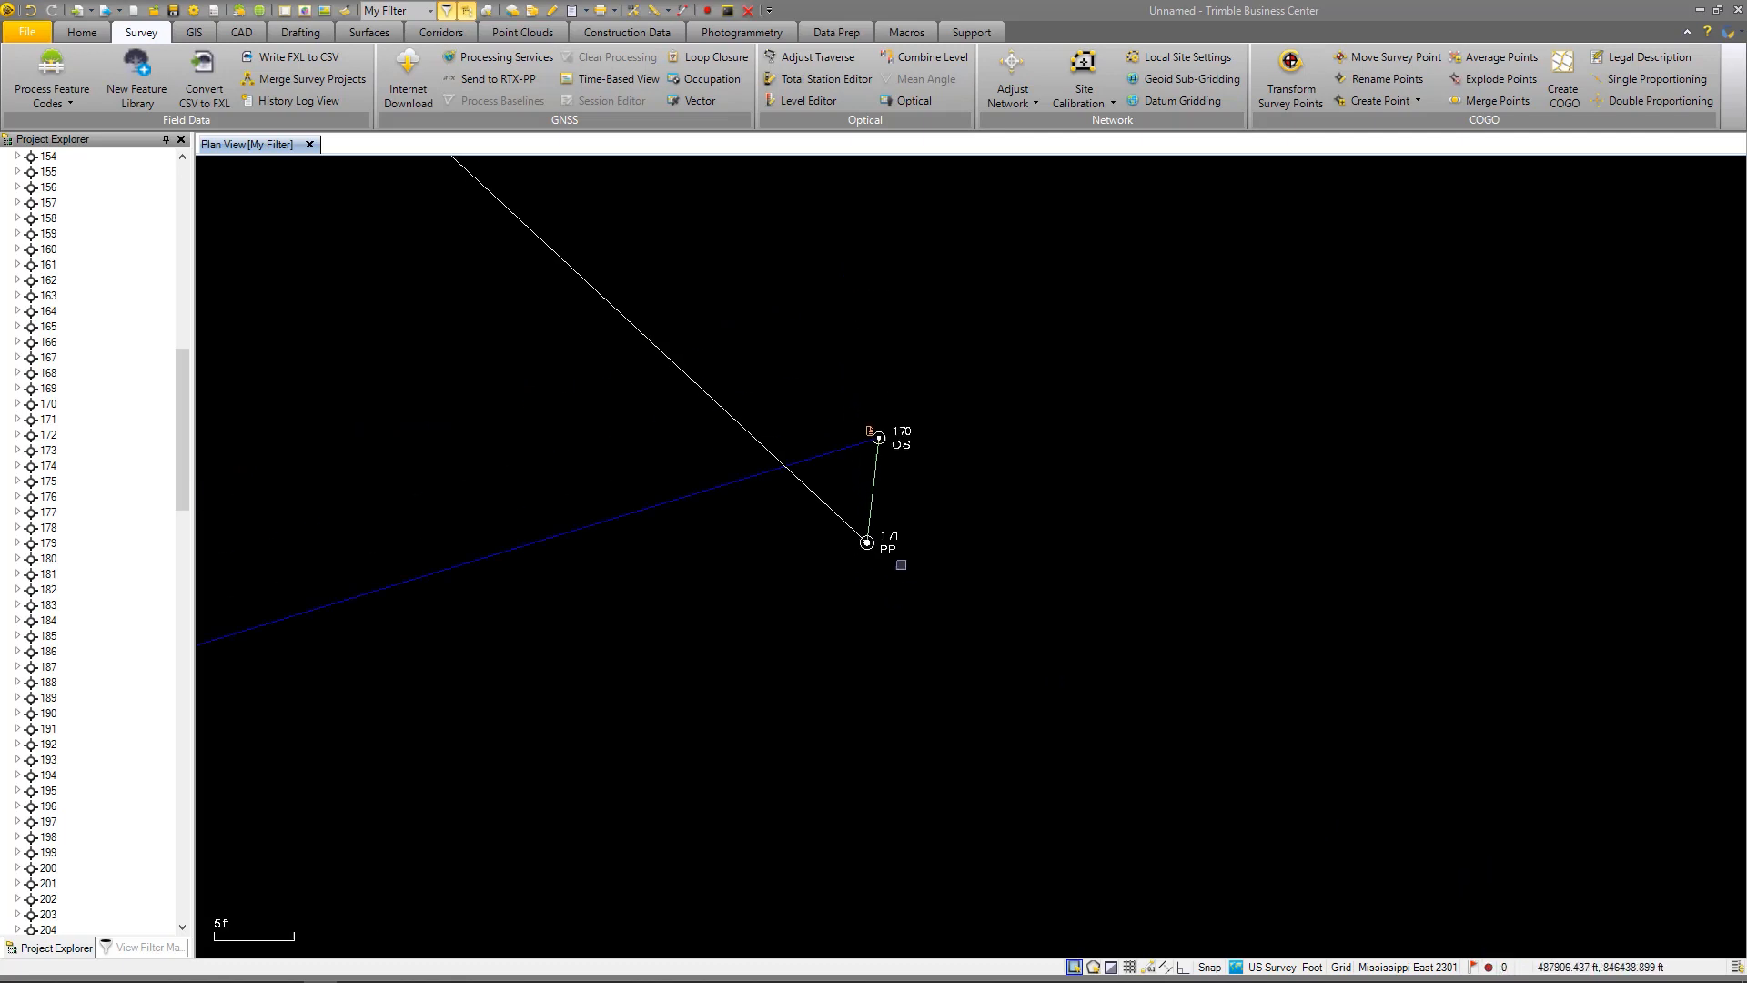
scroll(955, 484, "down", 5)
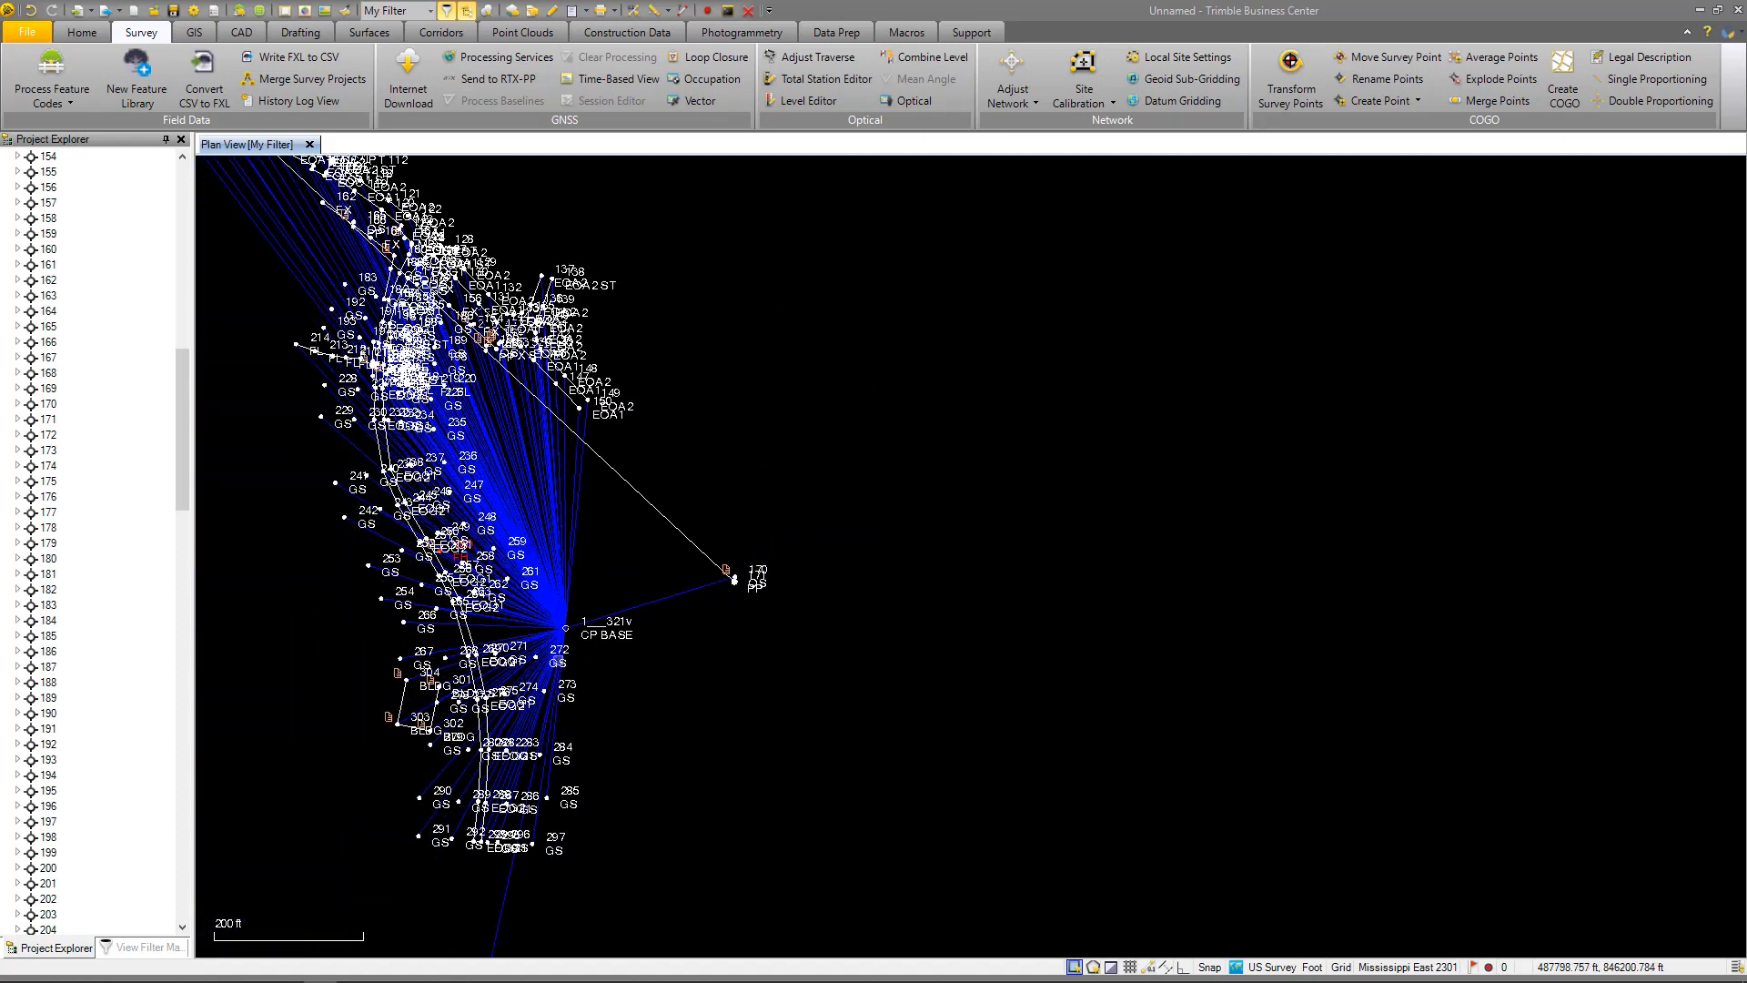
scroll(582, 601, "down", 5)
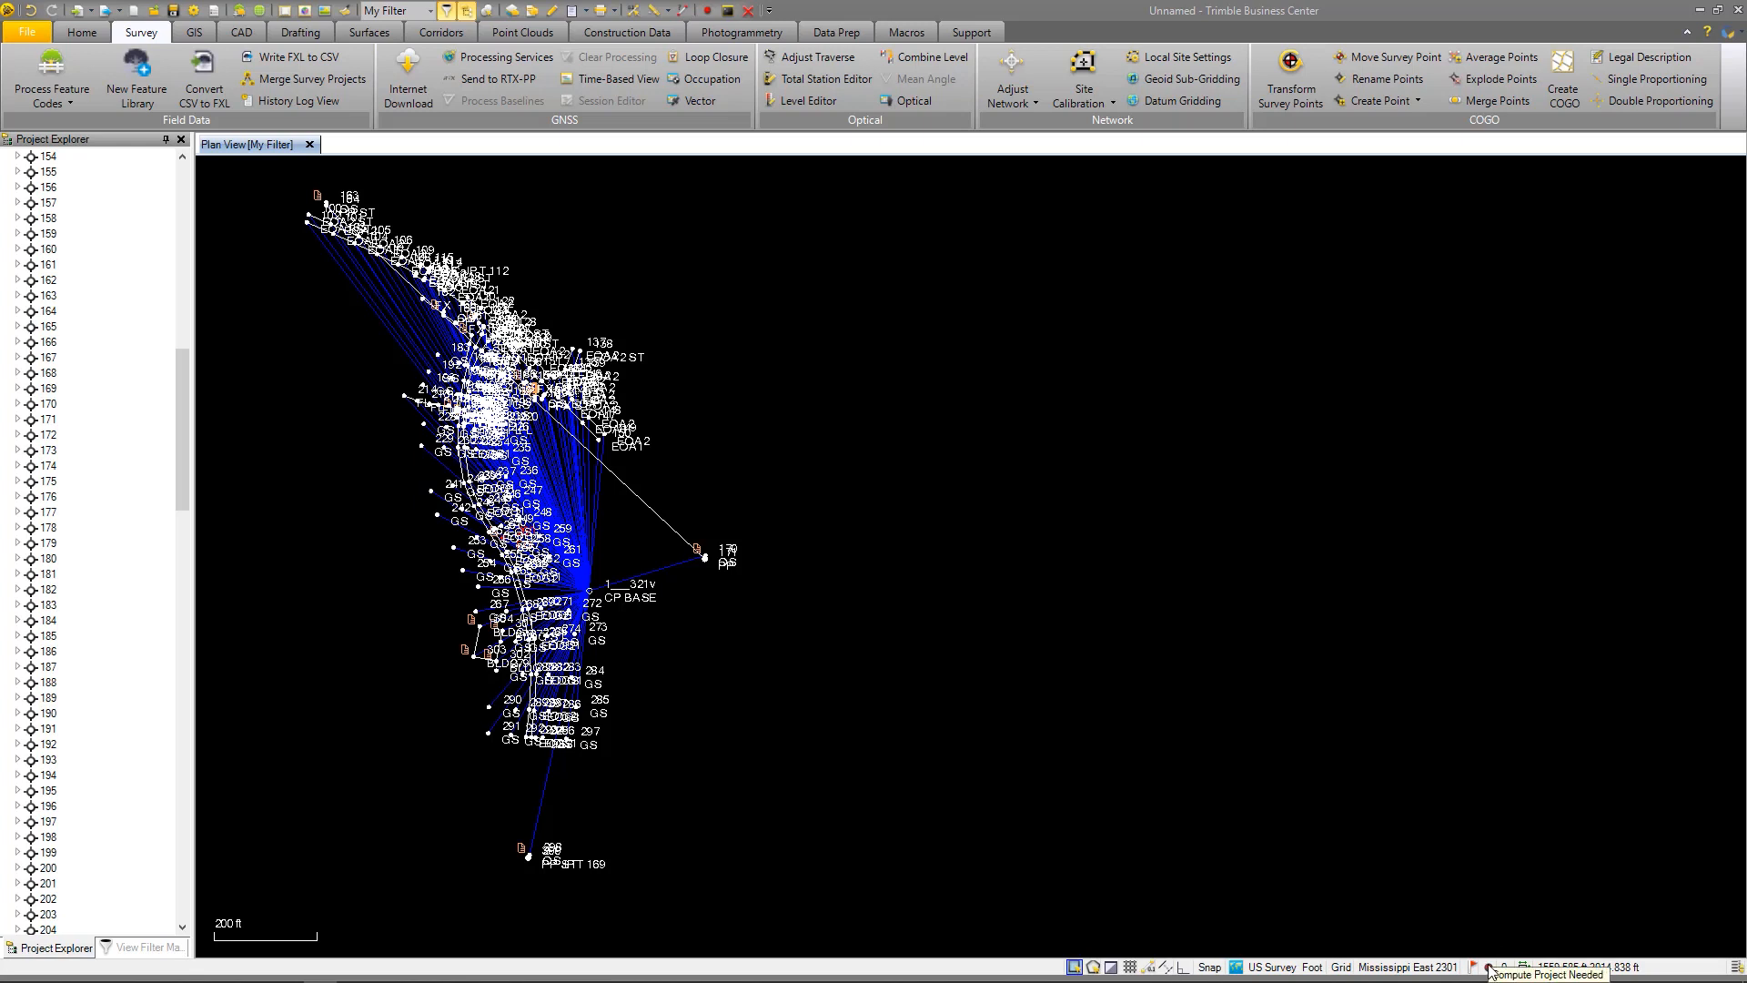
left_click(1489, 970)
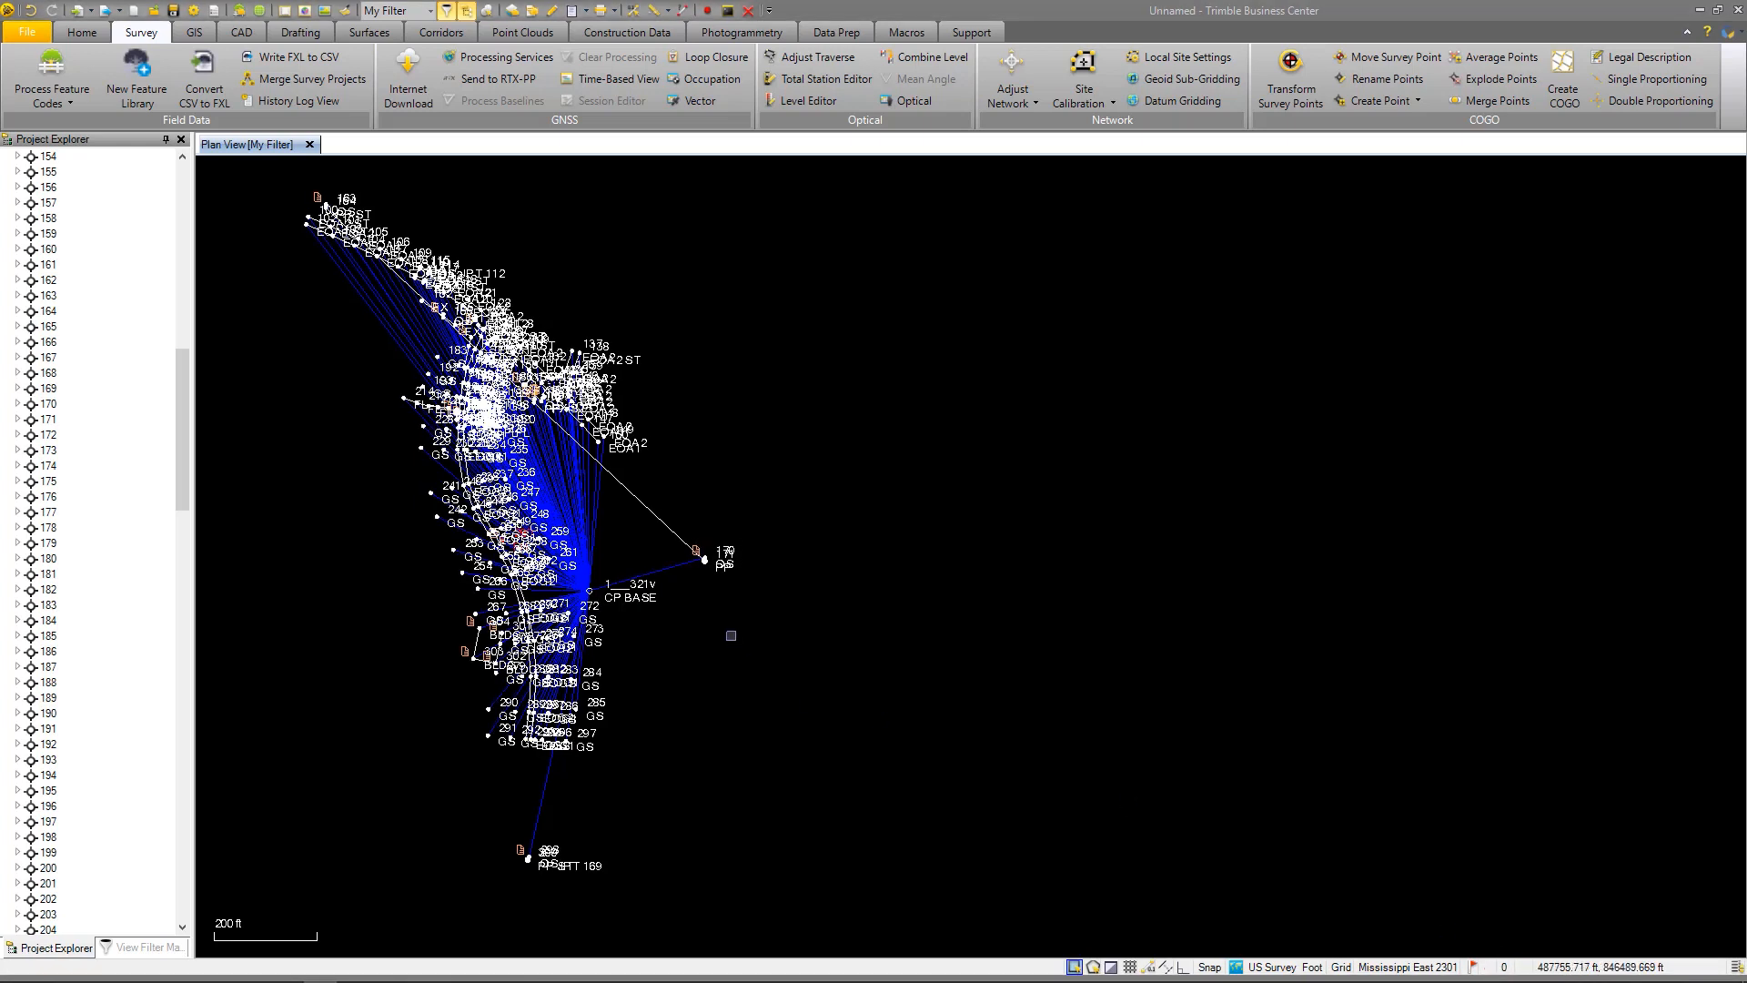
scroll(679, 583, "up", 10)
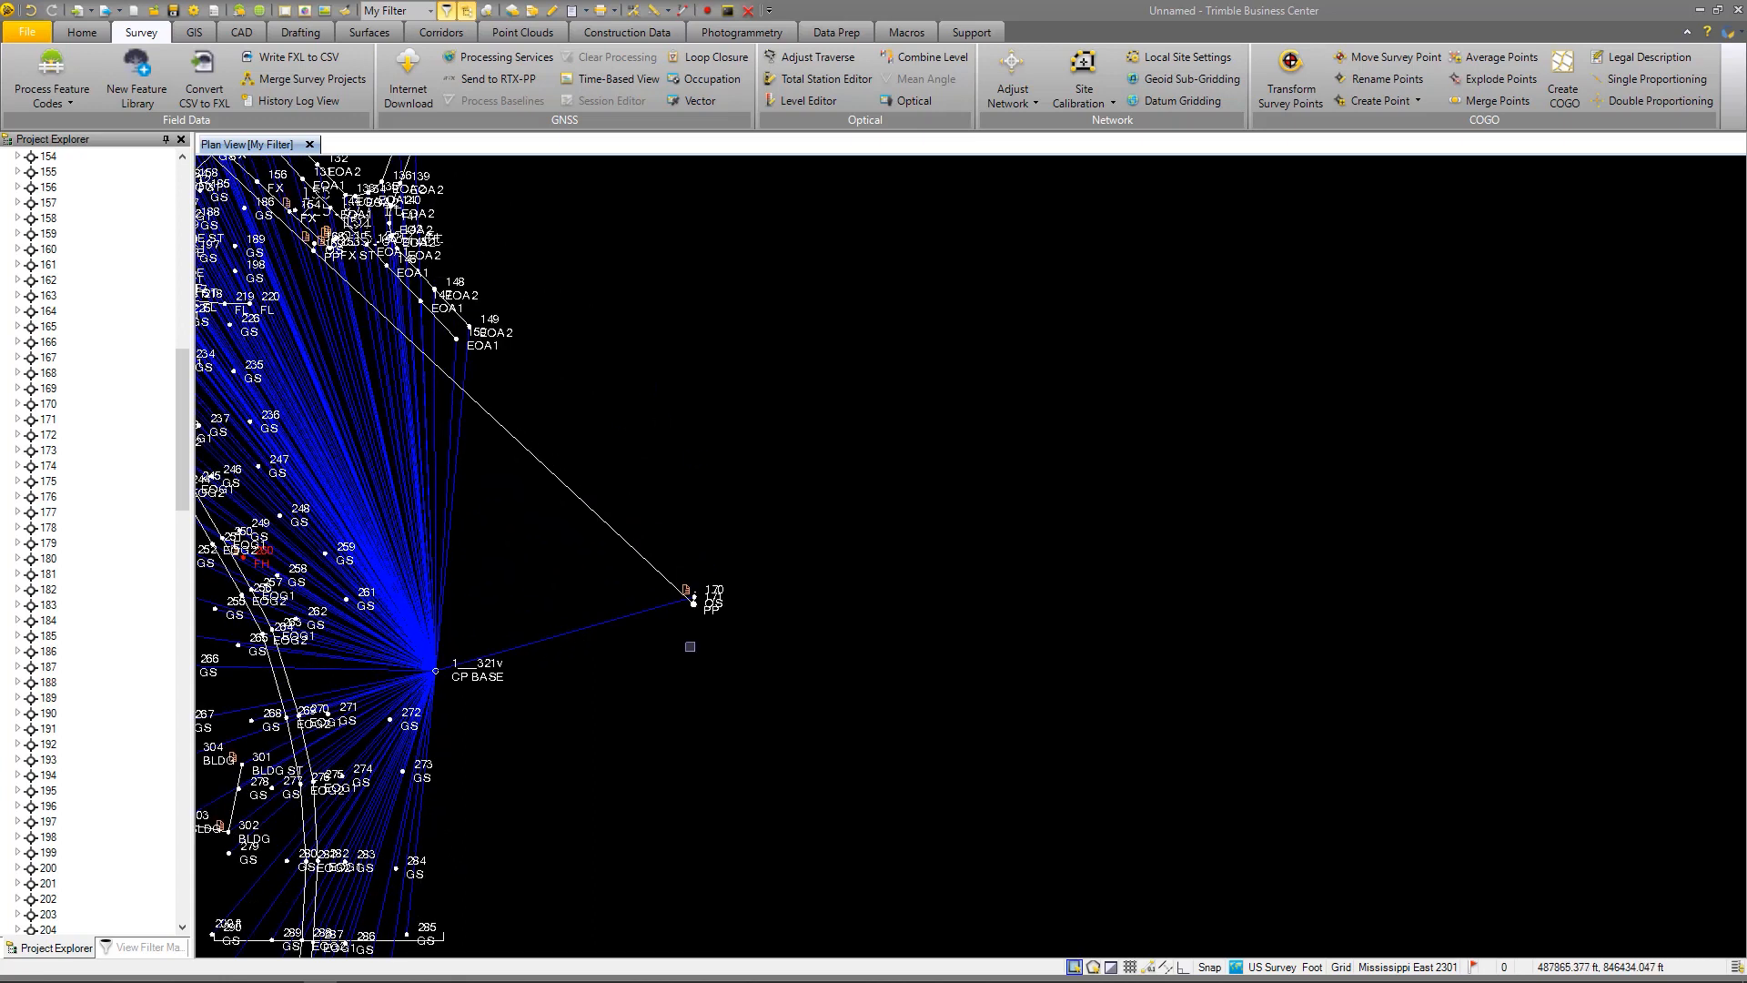
scroll(715, 537, "up", 5)
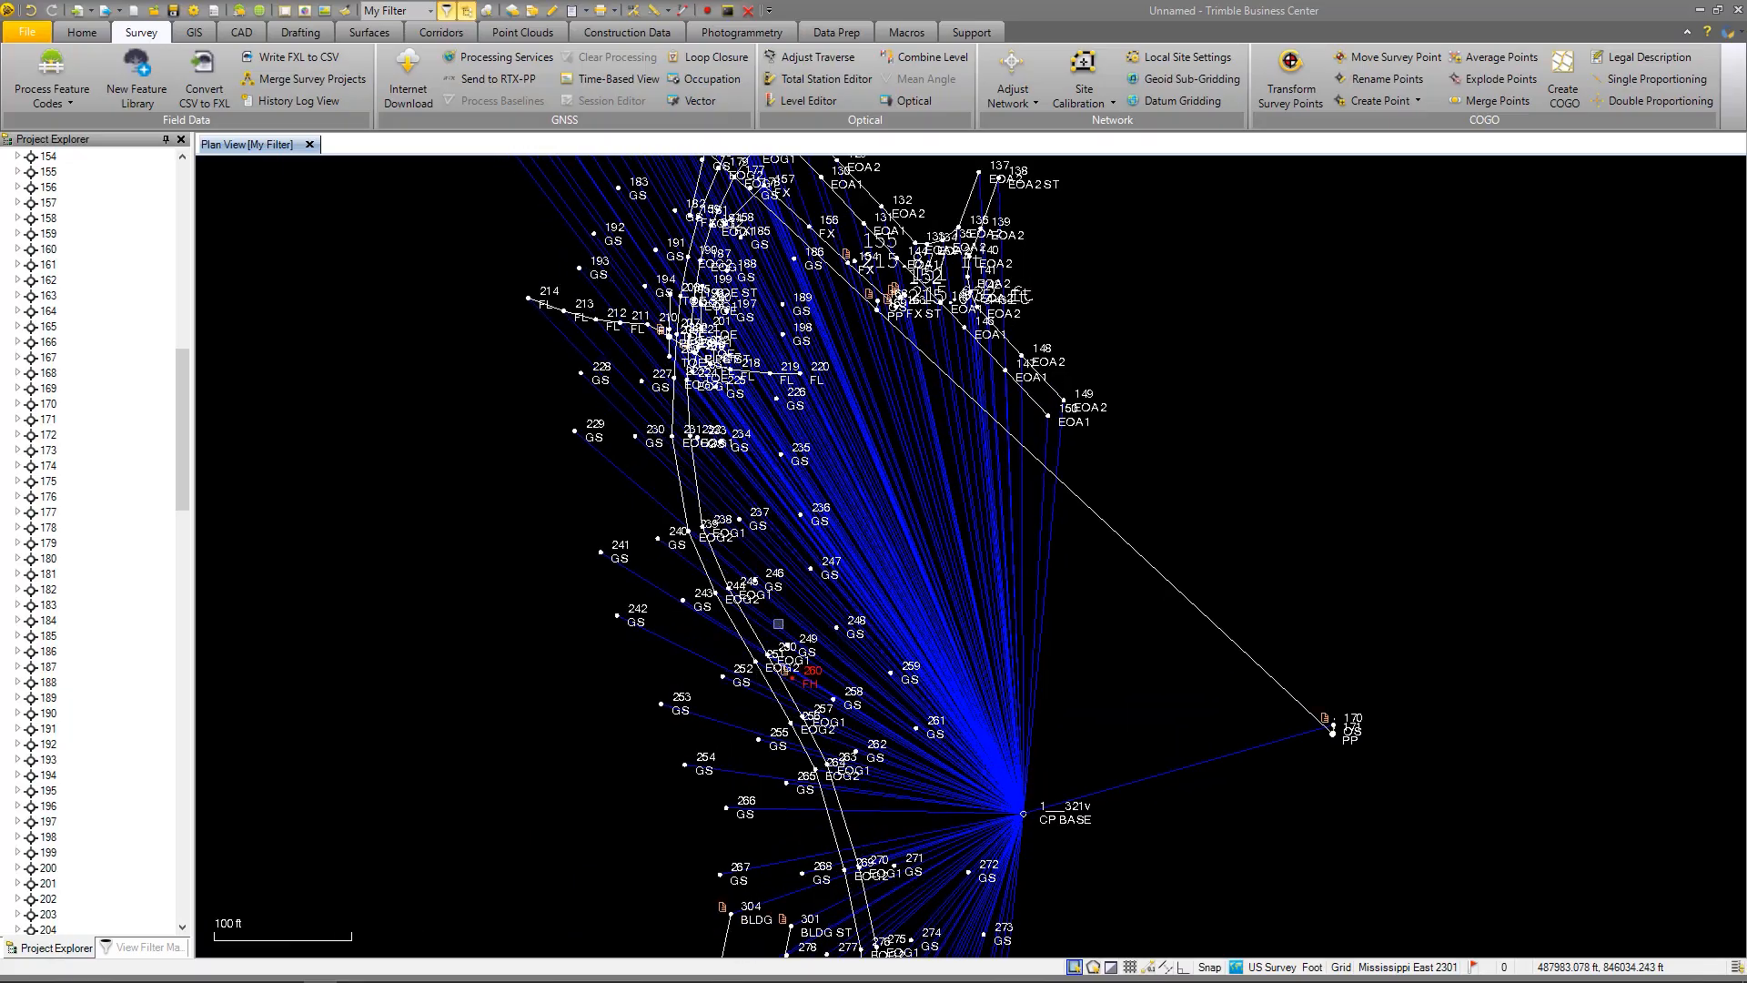
Locate fire hydrant point 260, select it and expand its node and media folder in the project tree
scroll(806, 735, "up", 4)
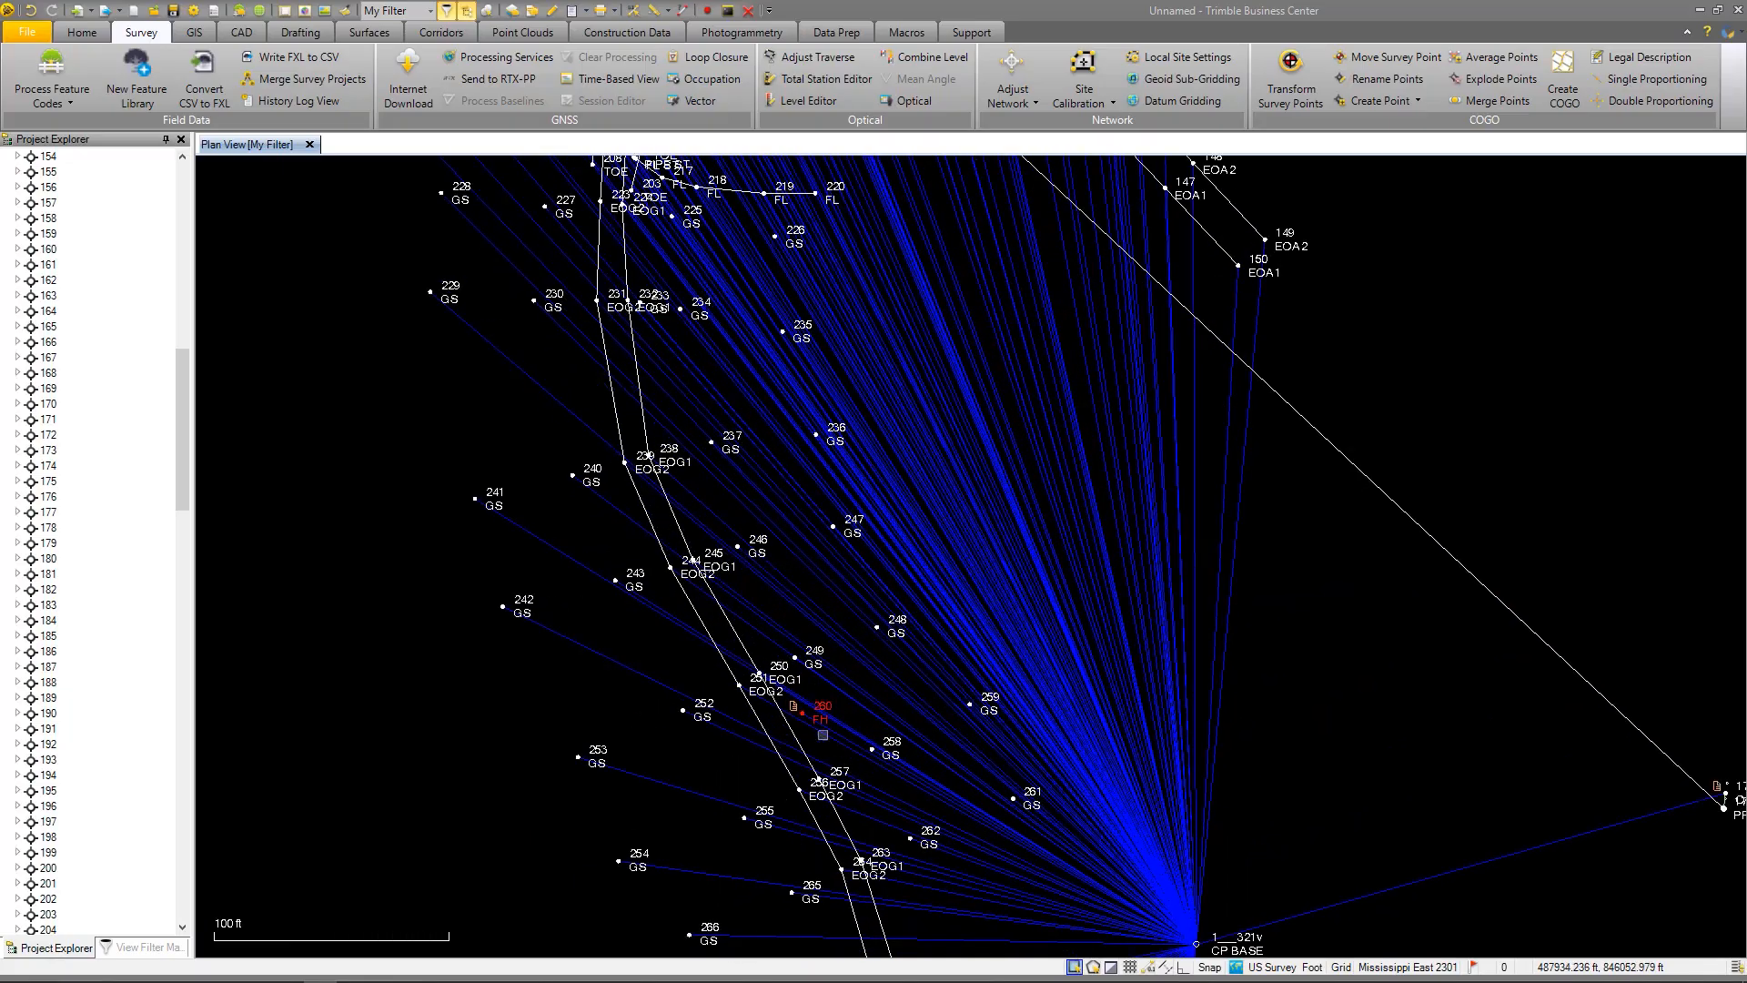
scroll(807, 735, "up", 5)
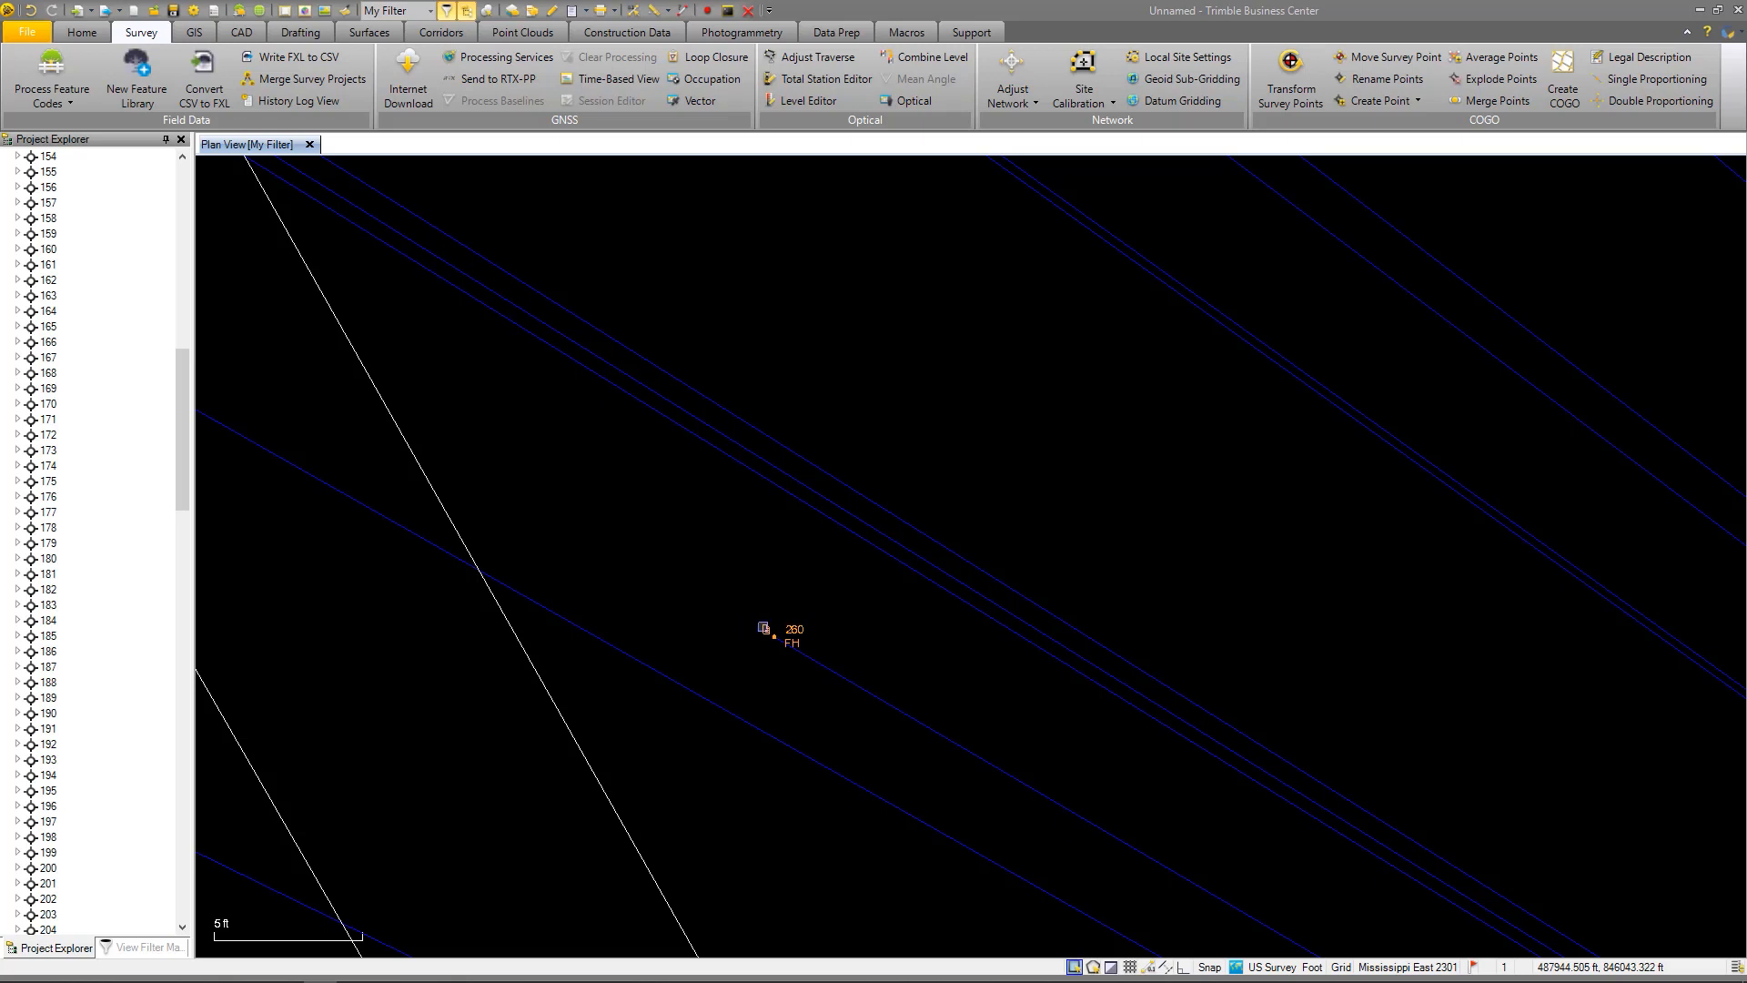
right_click(777, 630)
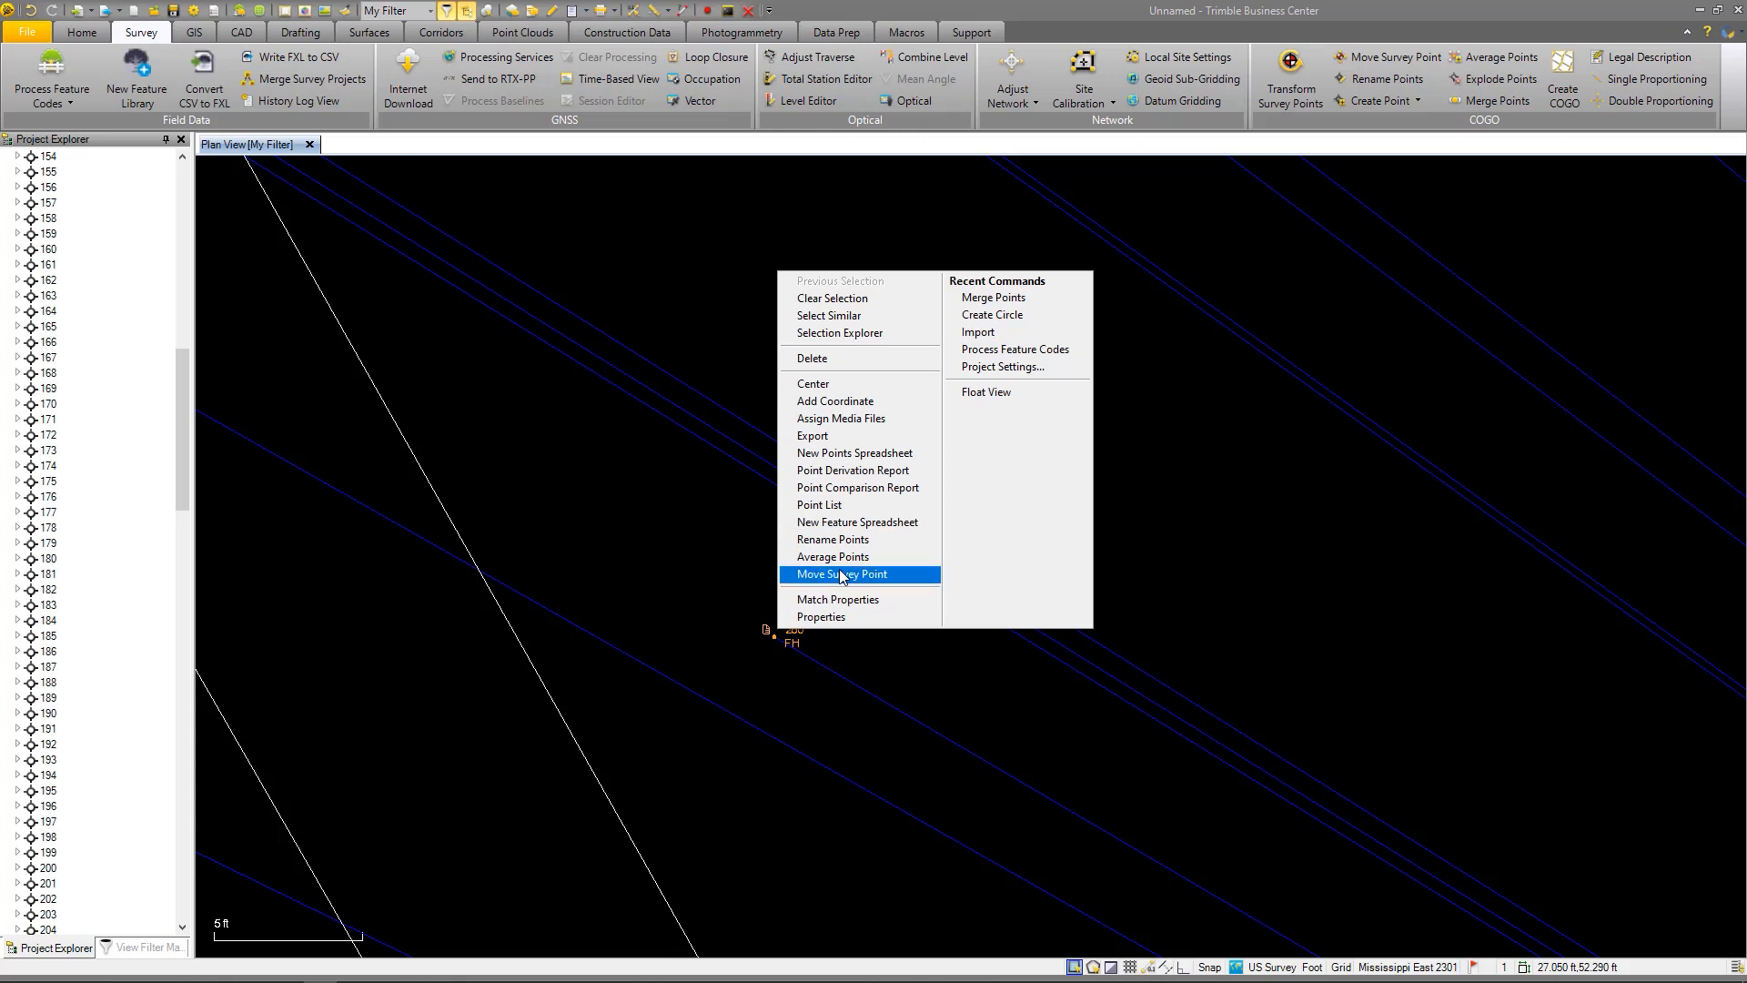
left_click(733, 587)
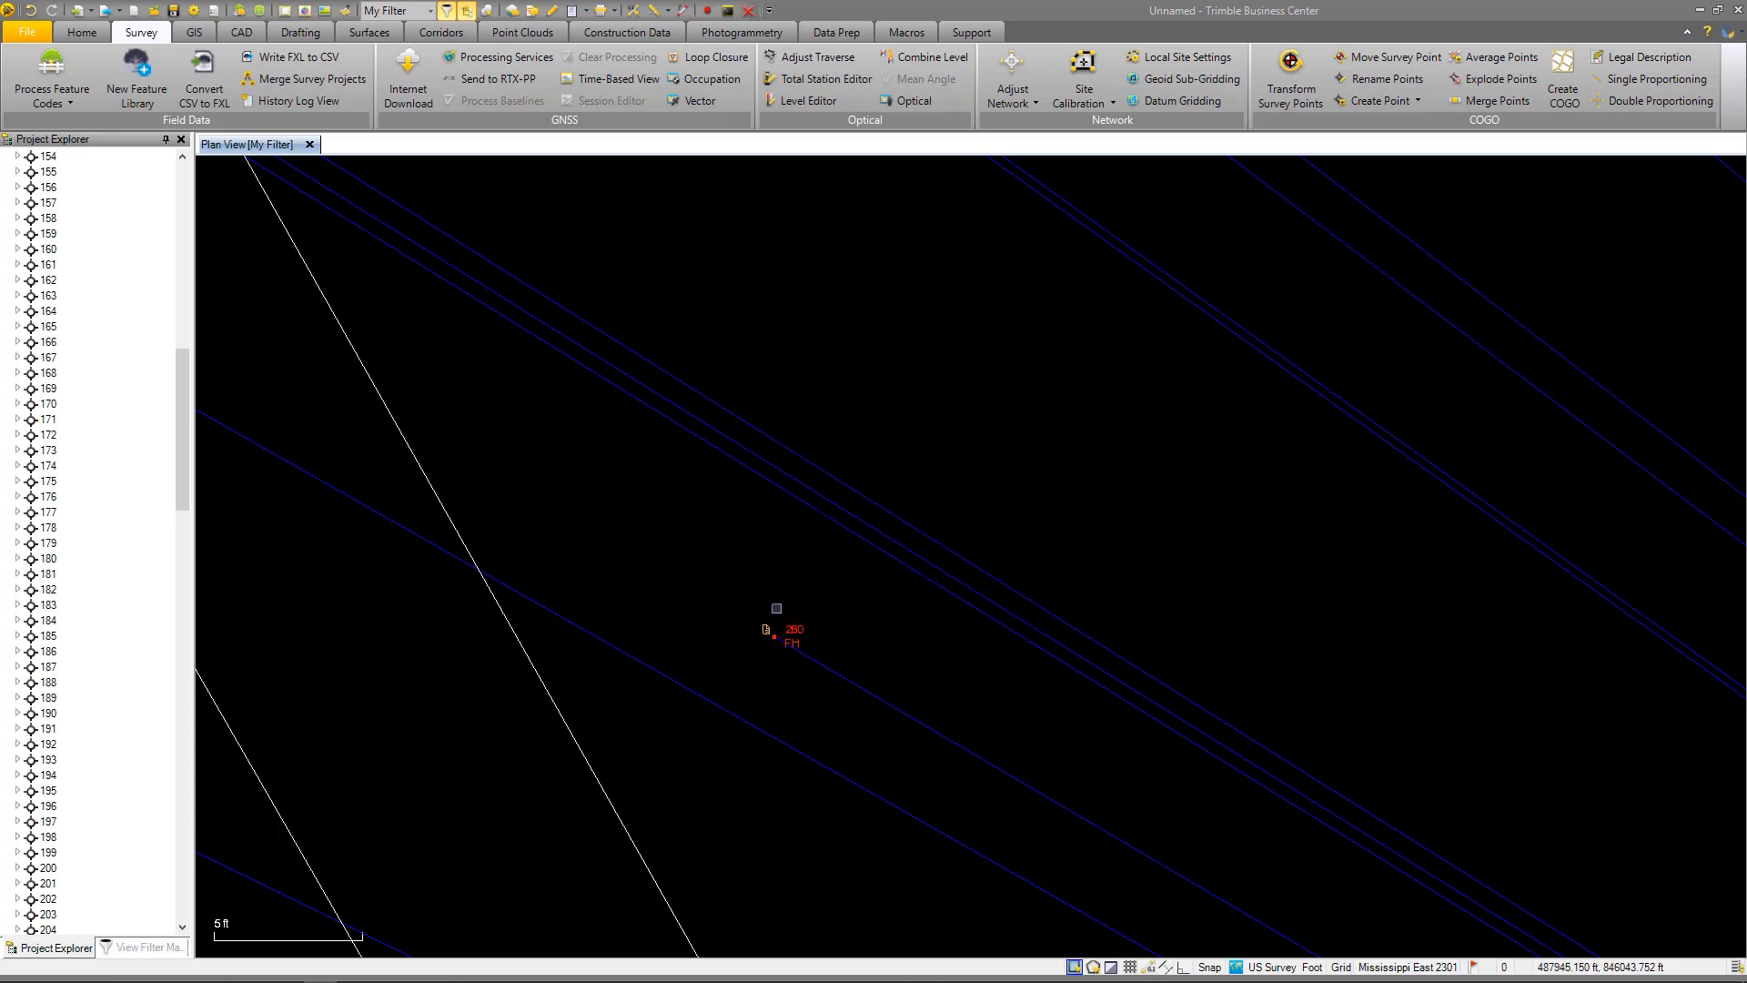
left_click(788, 629)
left_click_drag(178, 449, 199, 715)
left_click(18, 605)
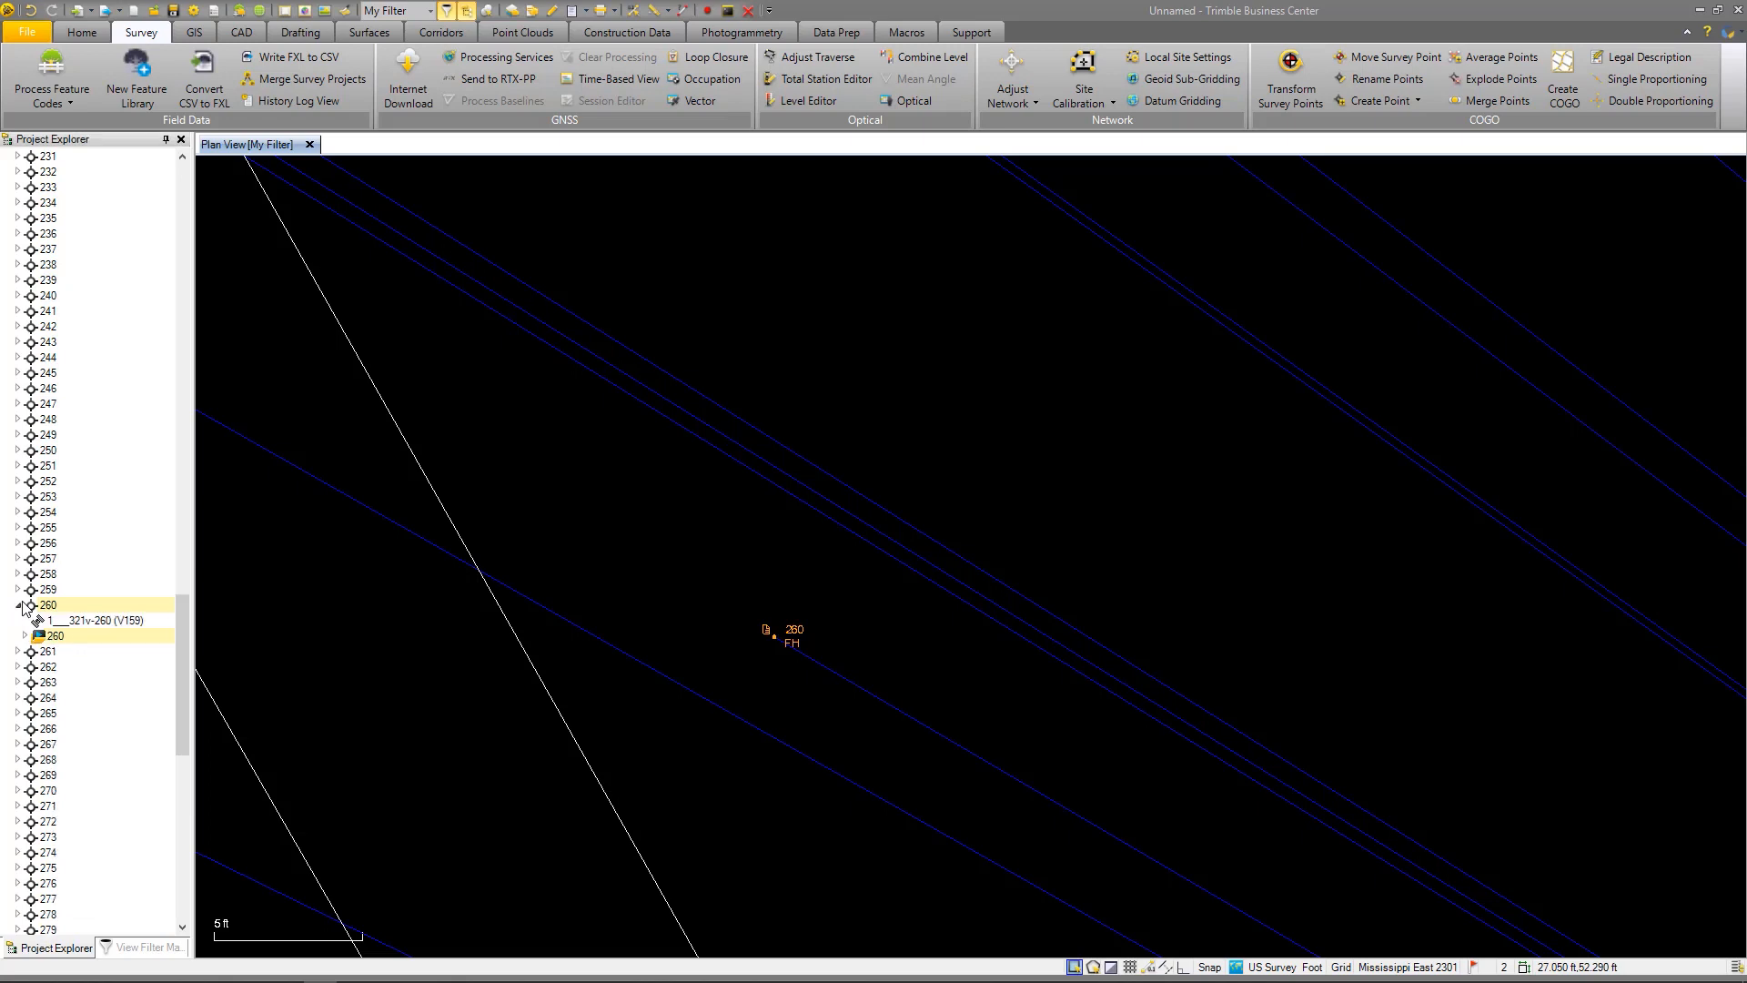
left_click(23, 636)
left_click(137, 651)
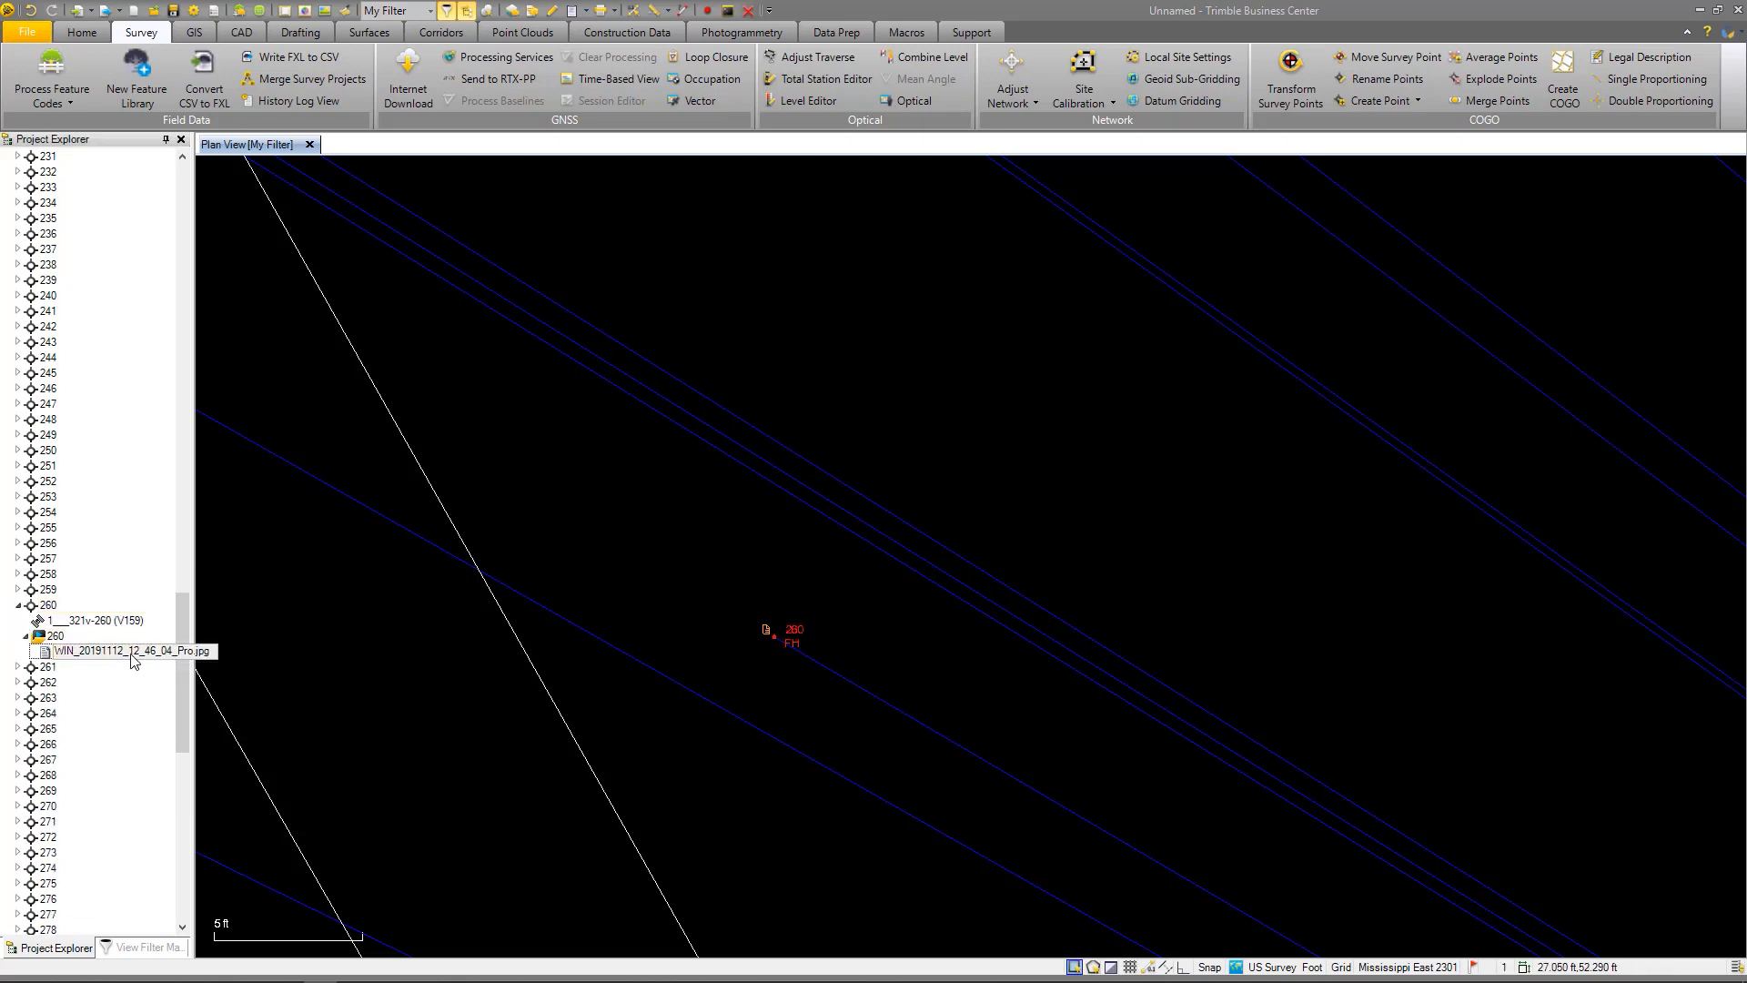
Open point 260's attached photo WIN_20191112_12_46_04_Pro.jpg and close the viewer
right_click(101, 656)
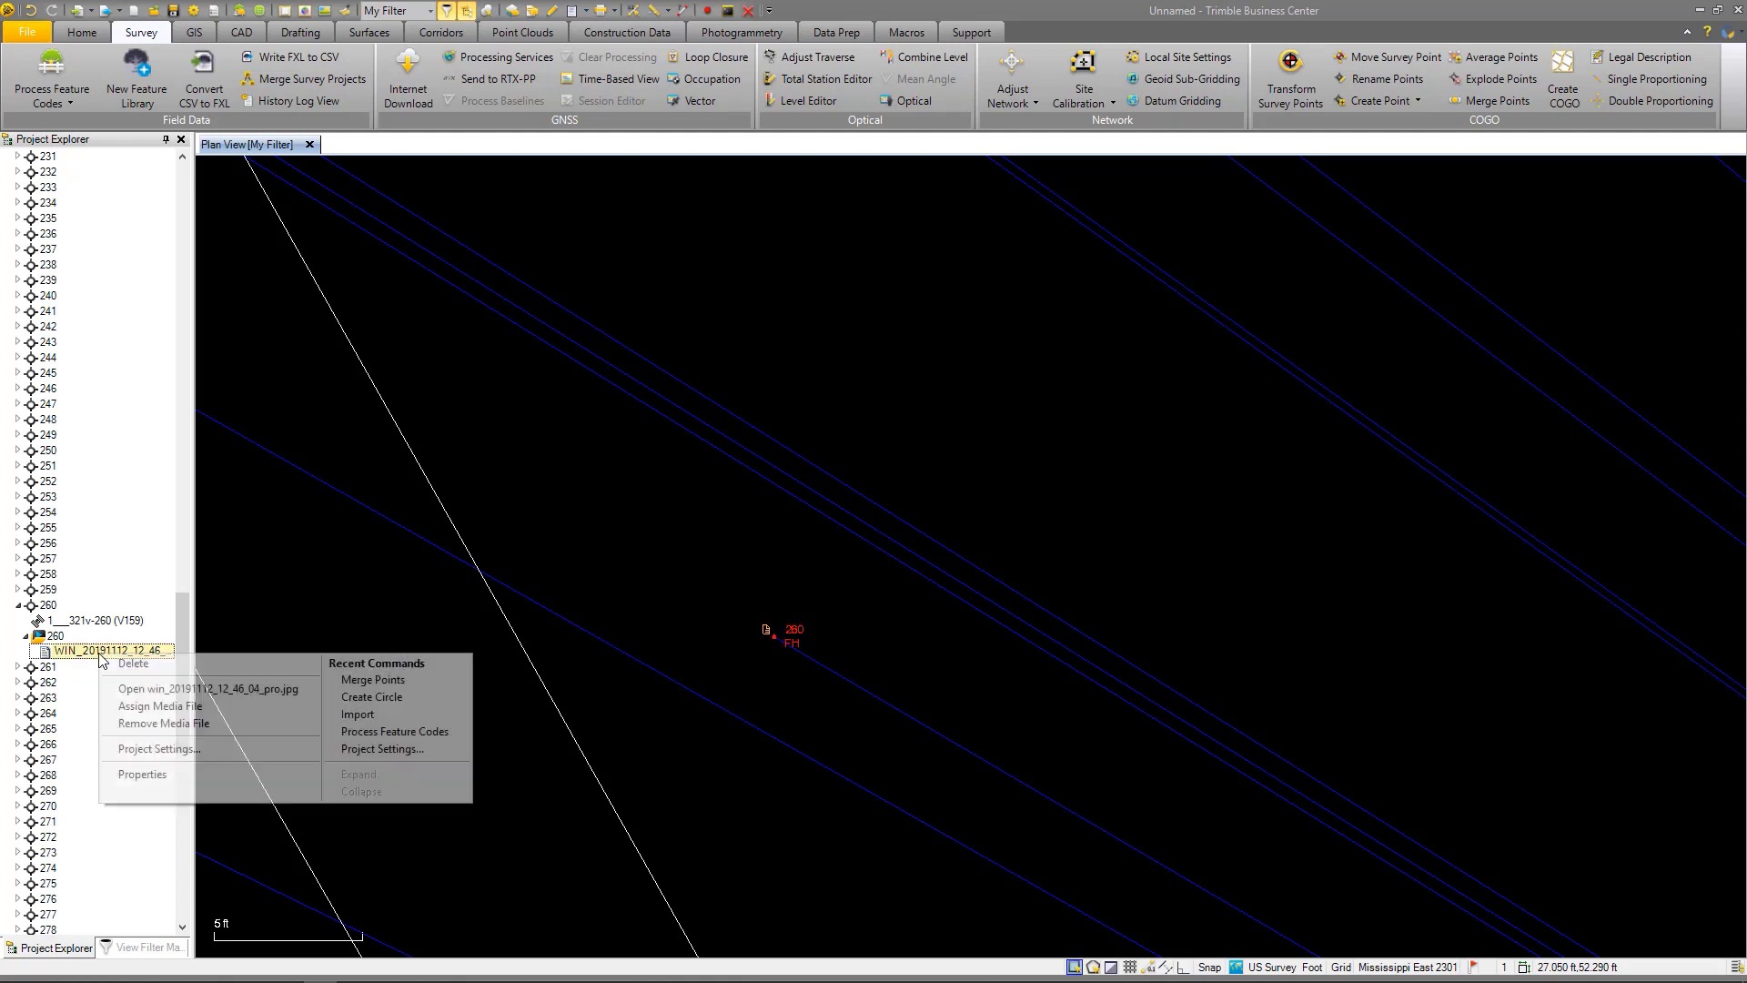
left_click(151, 690)
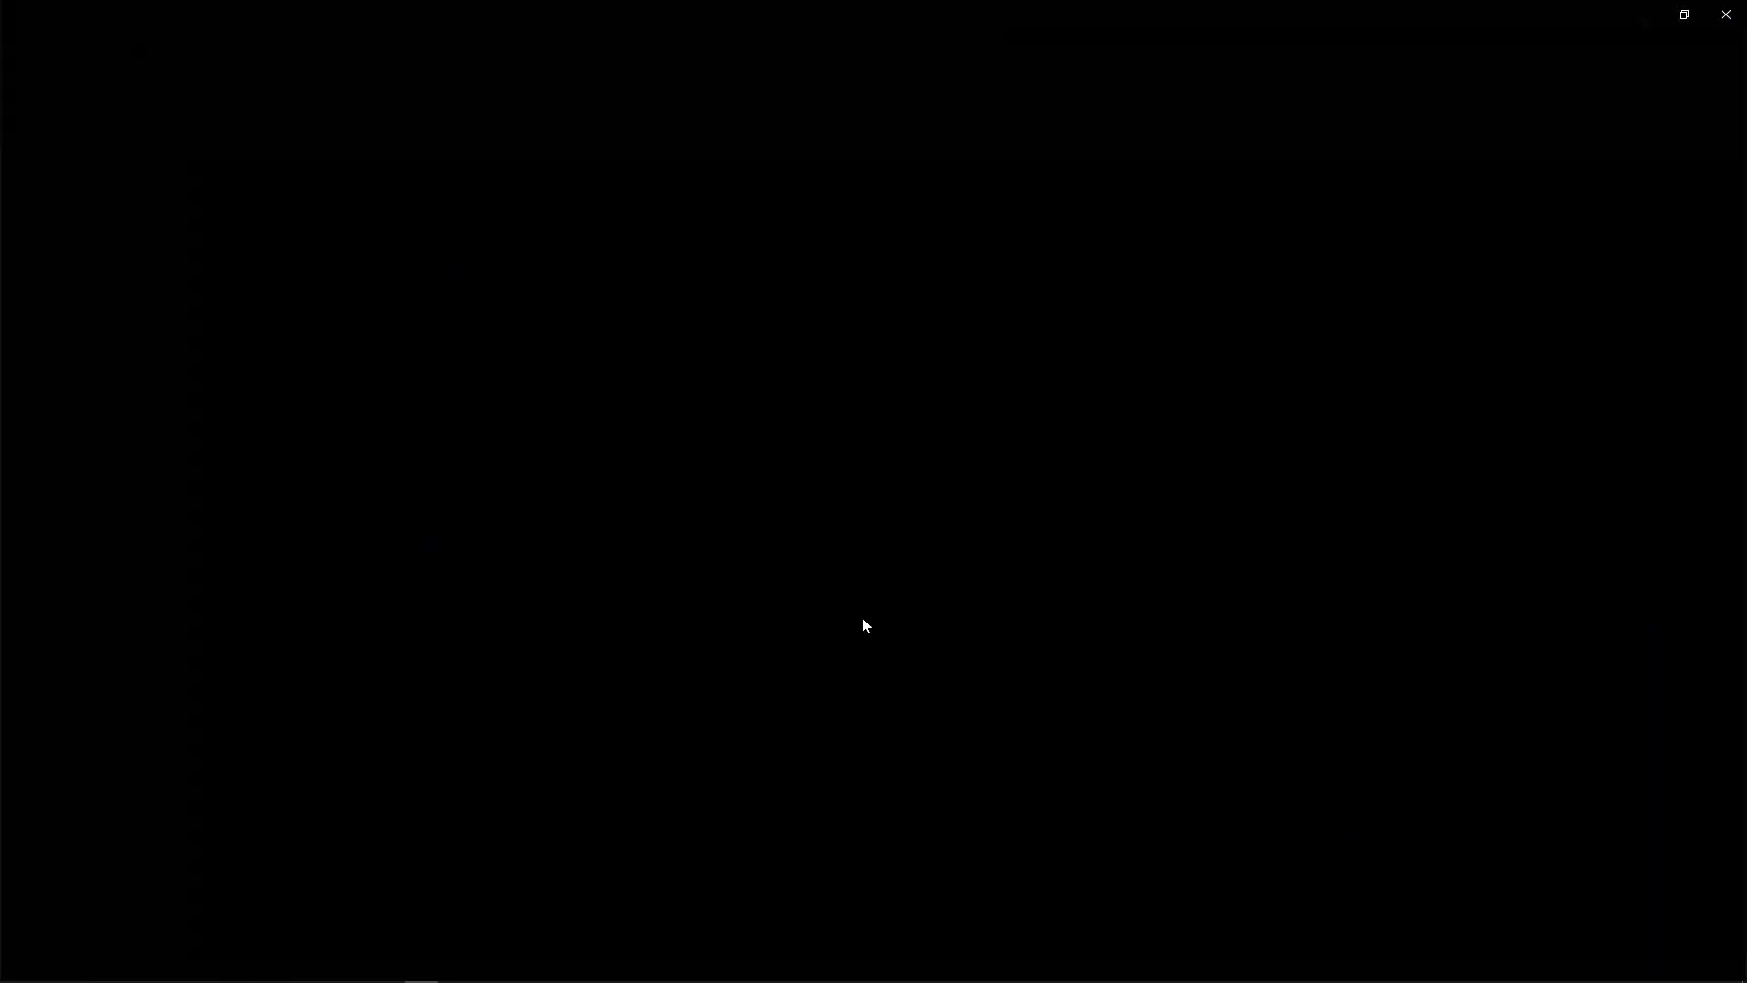
left_click(1728, 14)
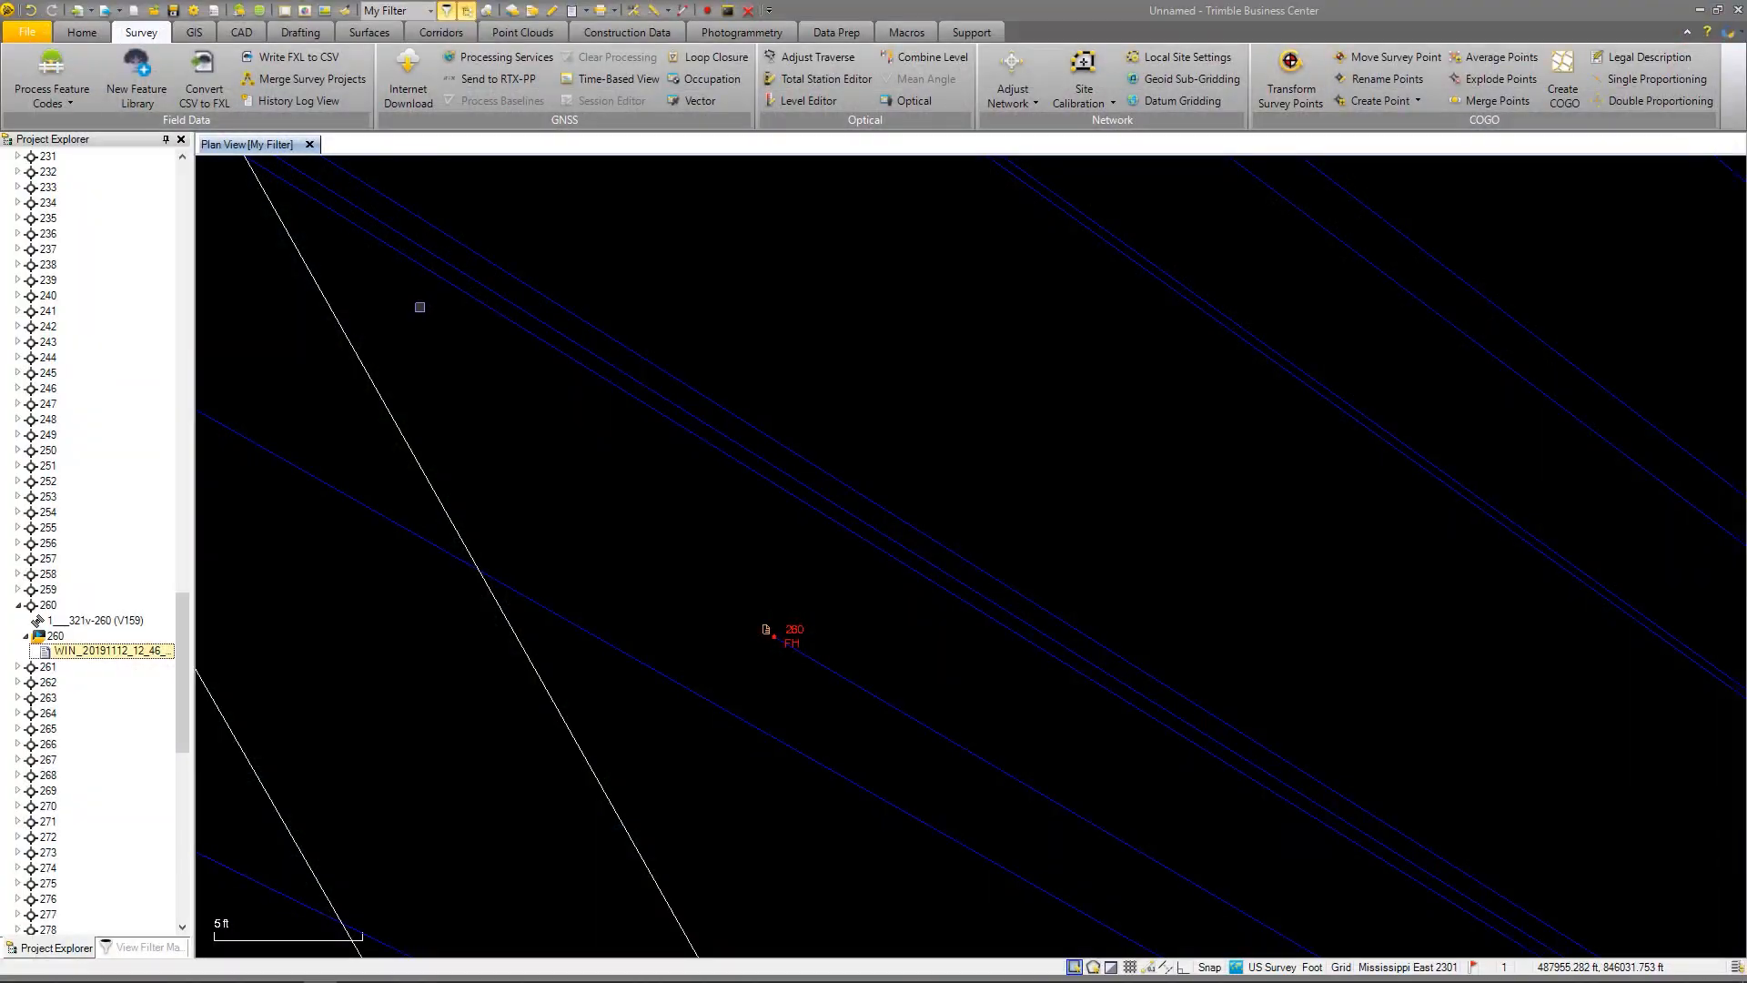
View the annotated photo win_20191112_13_12_20_pro.jpg attached to building corner point 303, and close it
scroll(837, 482, "down", 10)
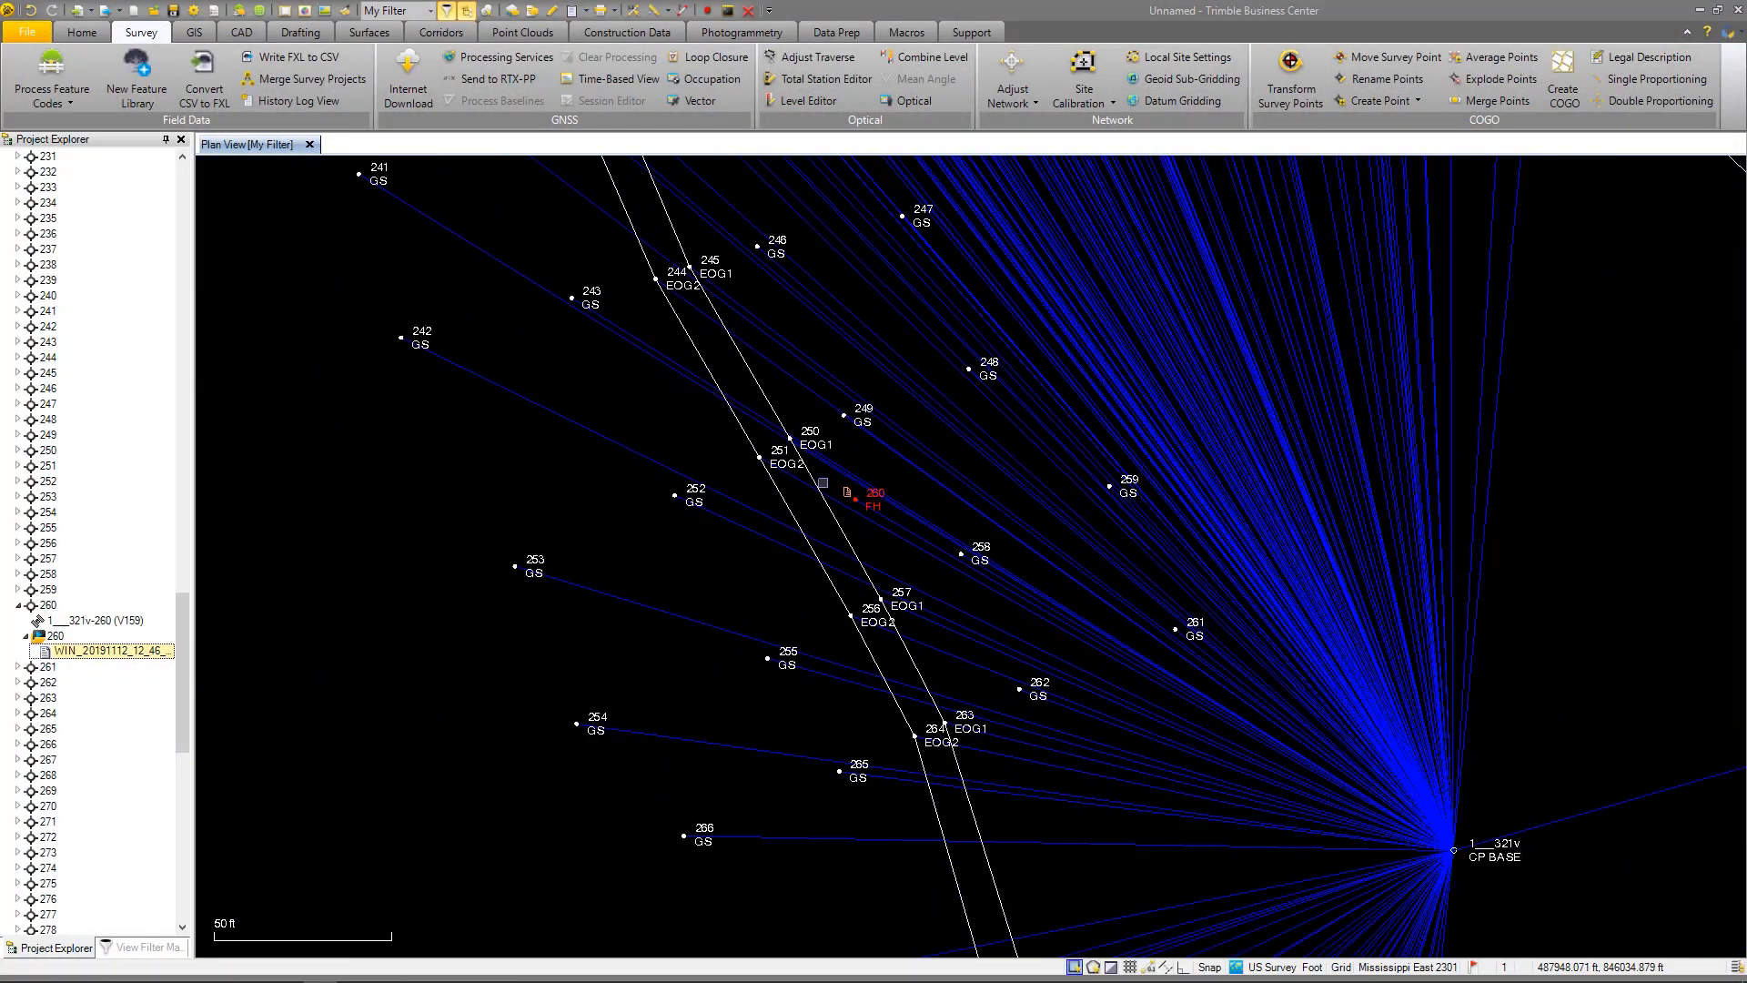
scroll(830, 485, "down", 3)
scroll(891, 737, "up", 4)
scroll(728, 558, "up", 2)
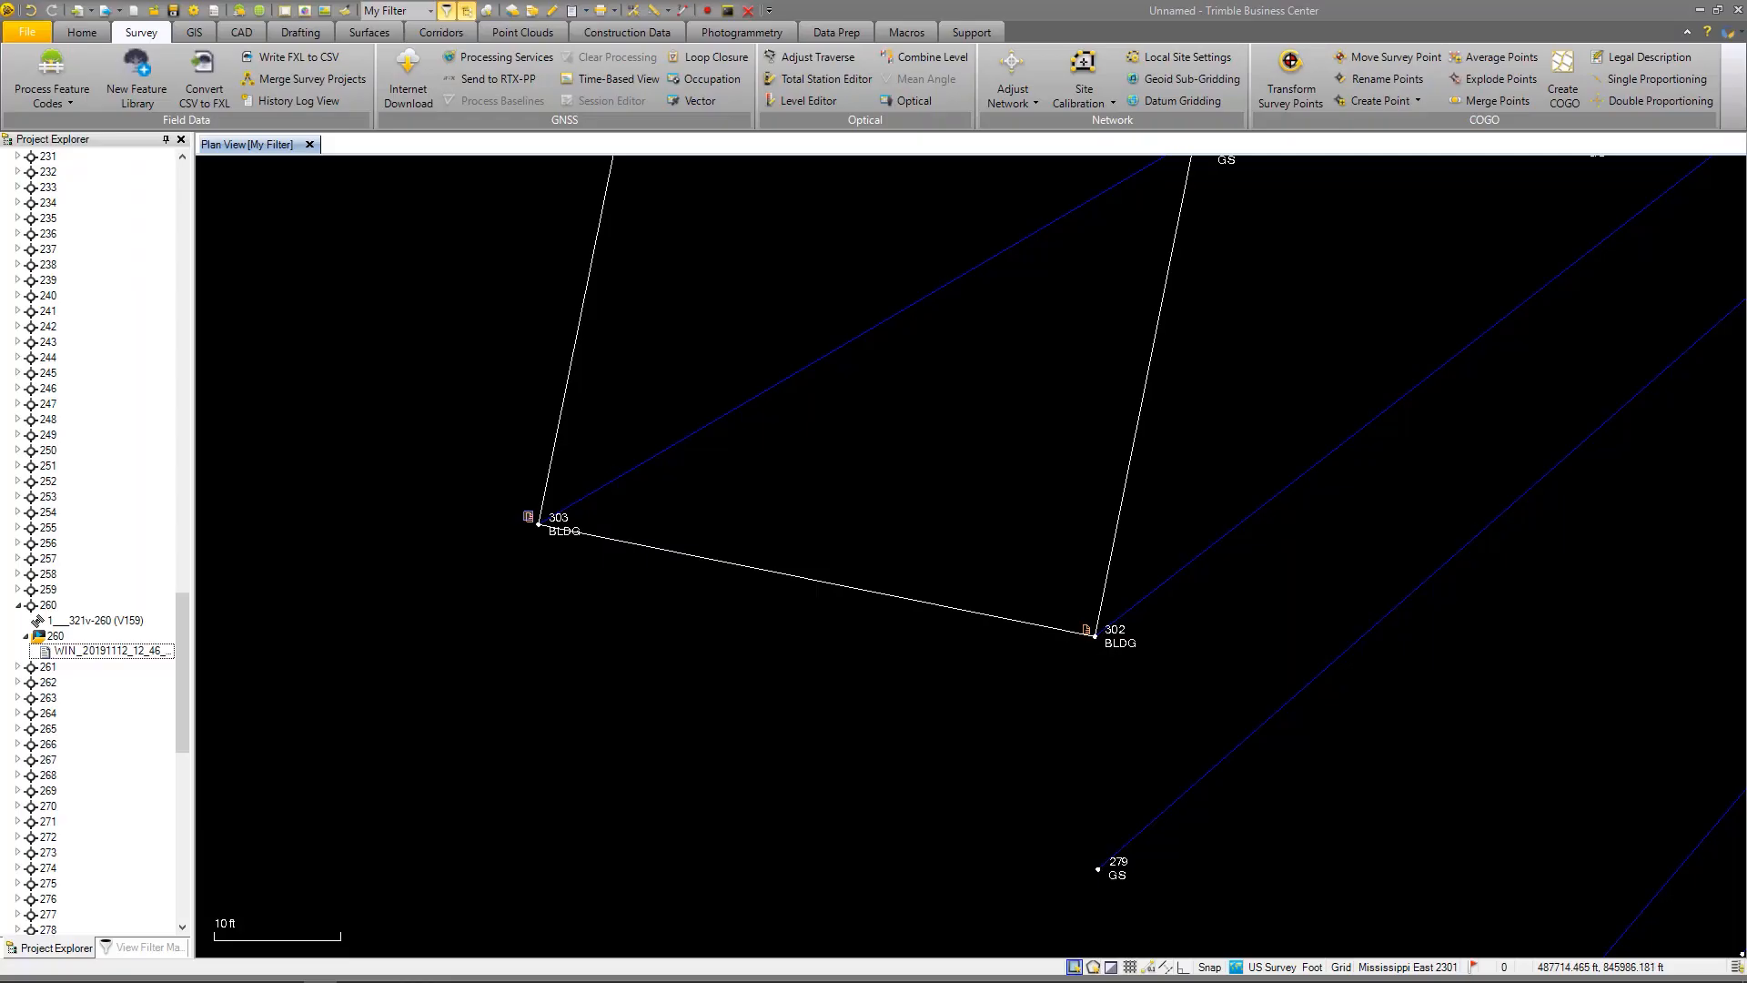
left_click(536, 517)
right_click(510, 524)
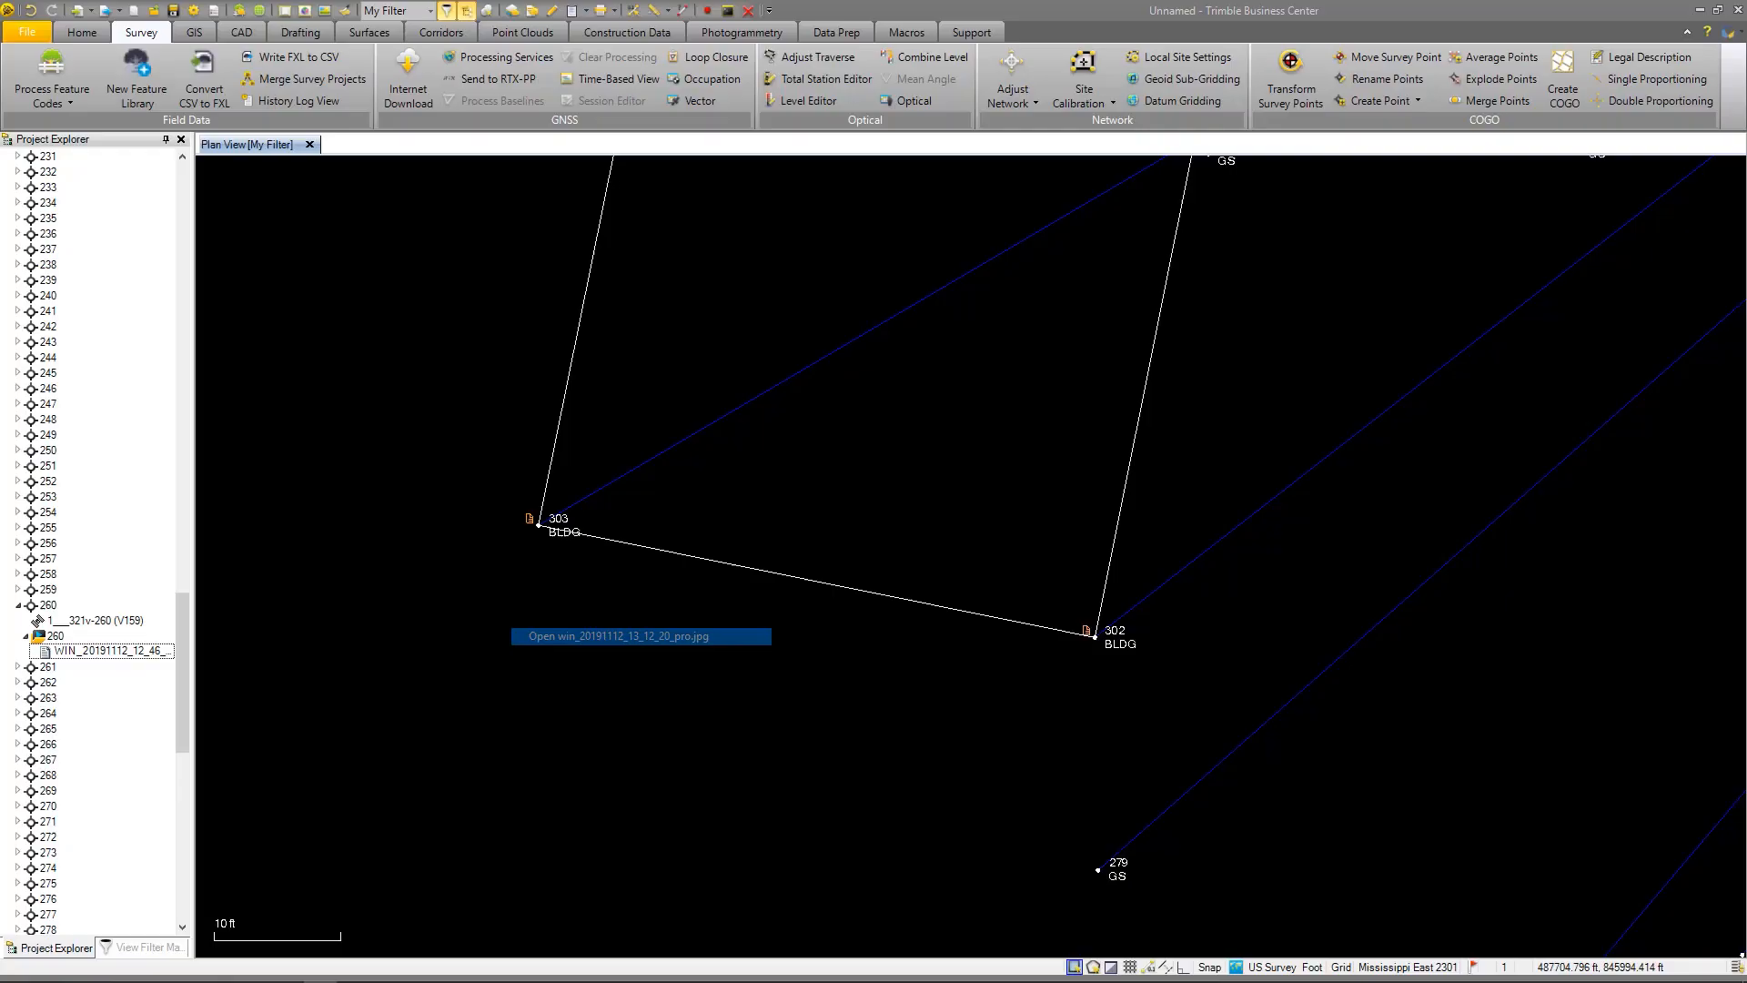
left_click(637, 636)
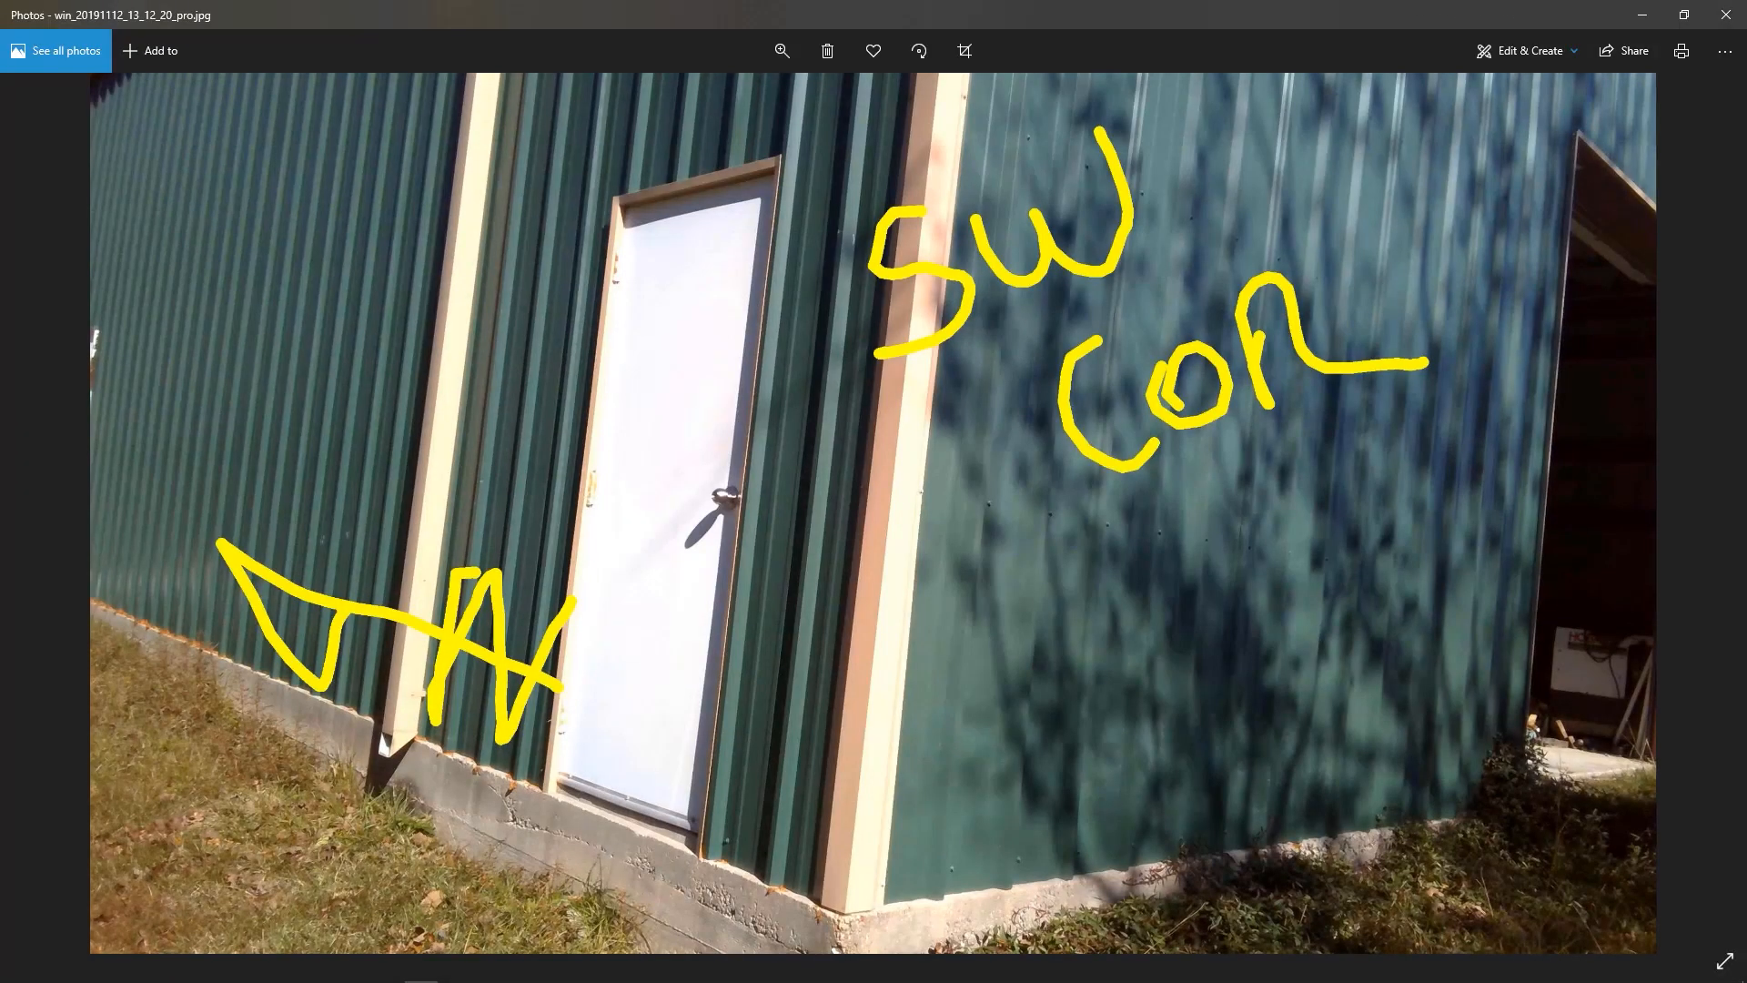
left_click(1726, 14)
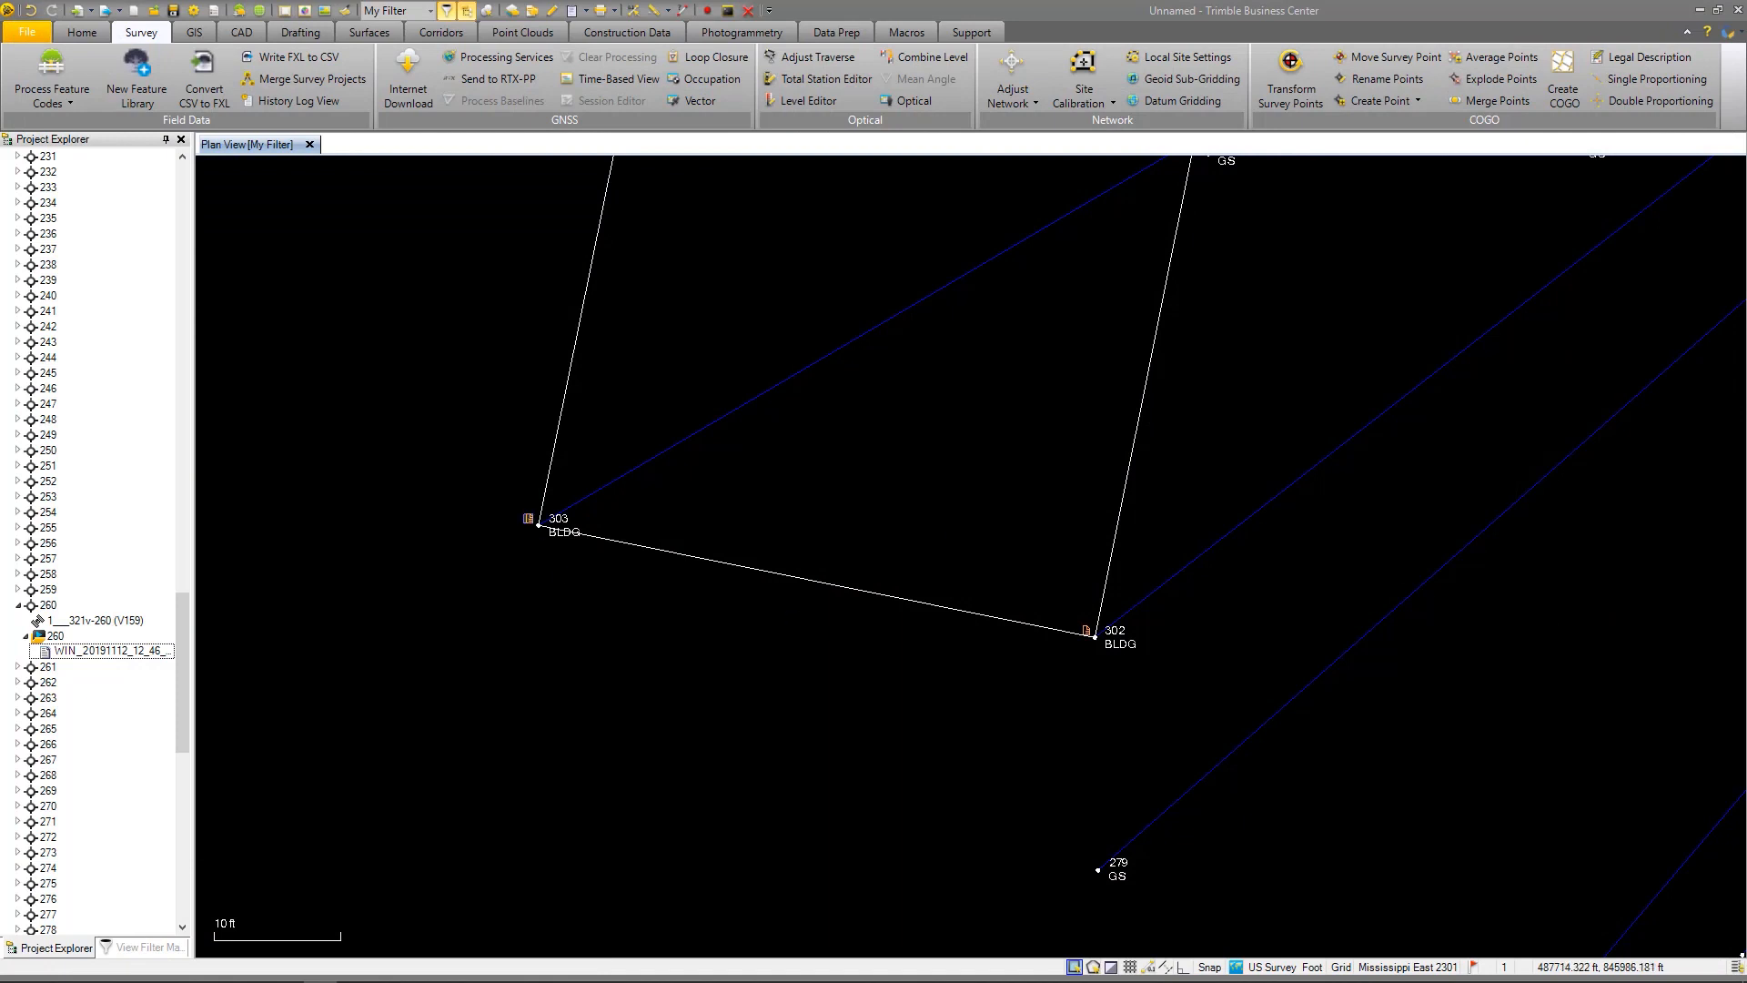
View point 303's unannotated photo win_20191112_13_12_20_pro_original.jpg and close it
right_click(530, 520)
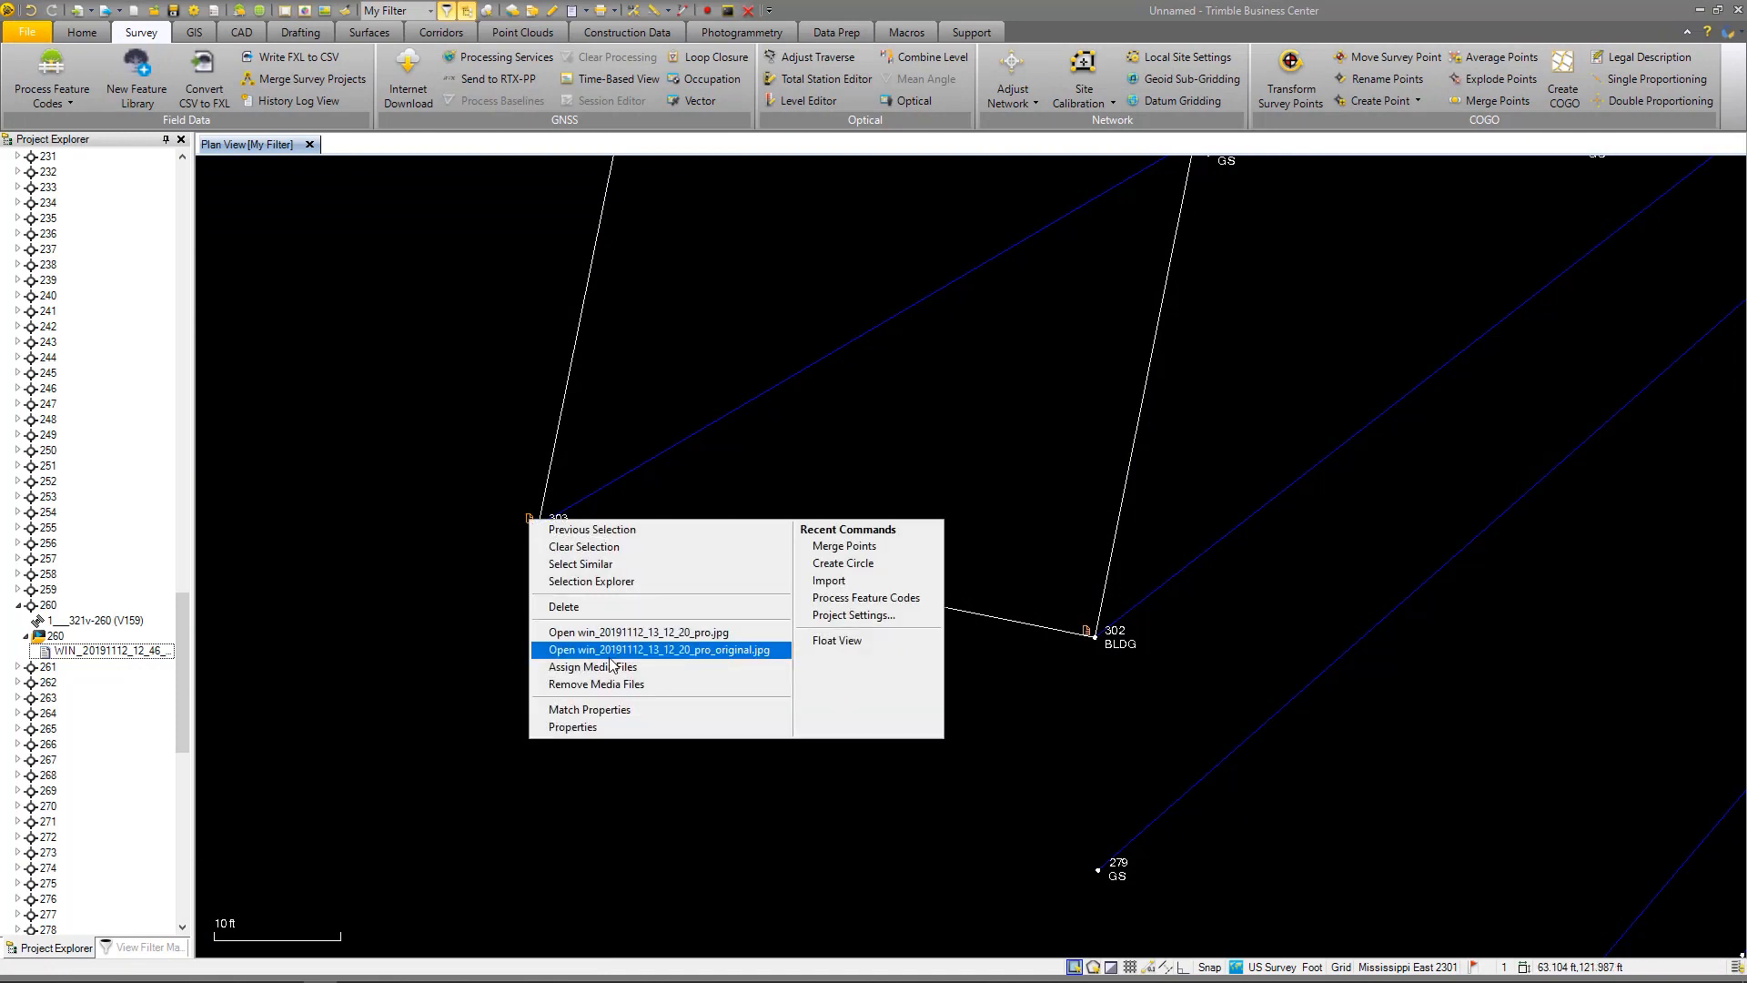
left_click(760, 654)
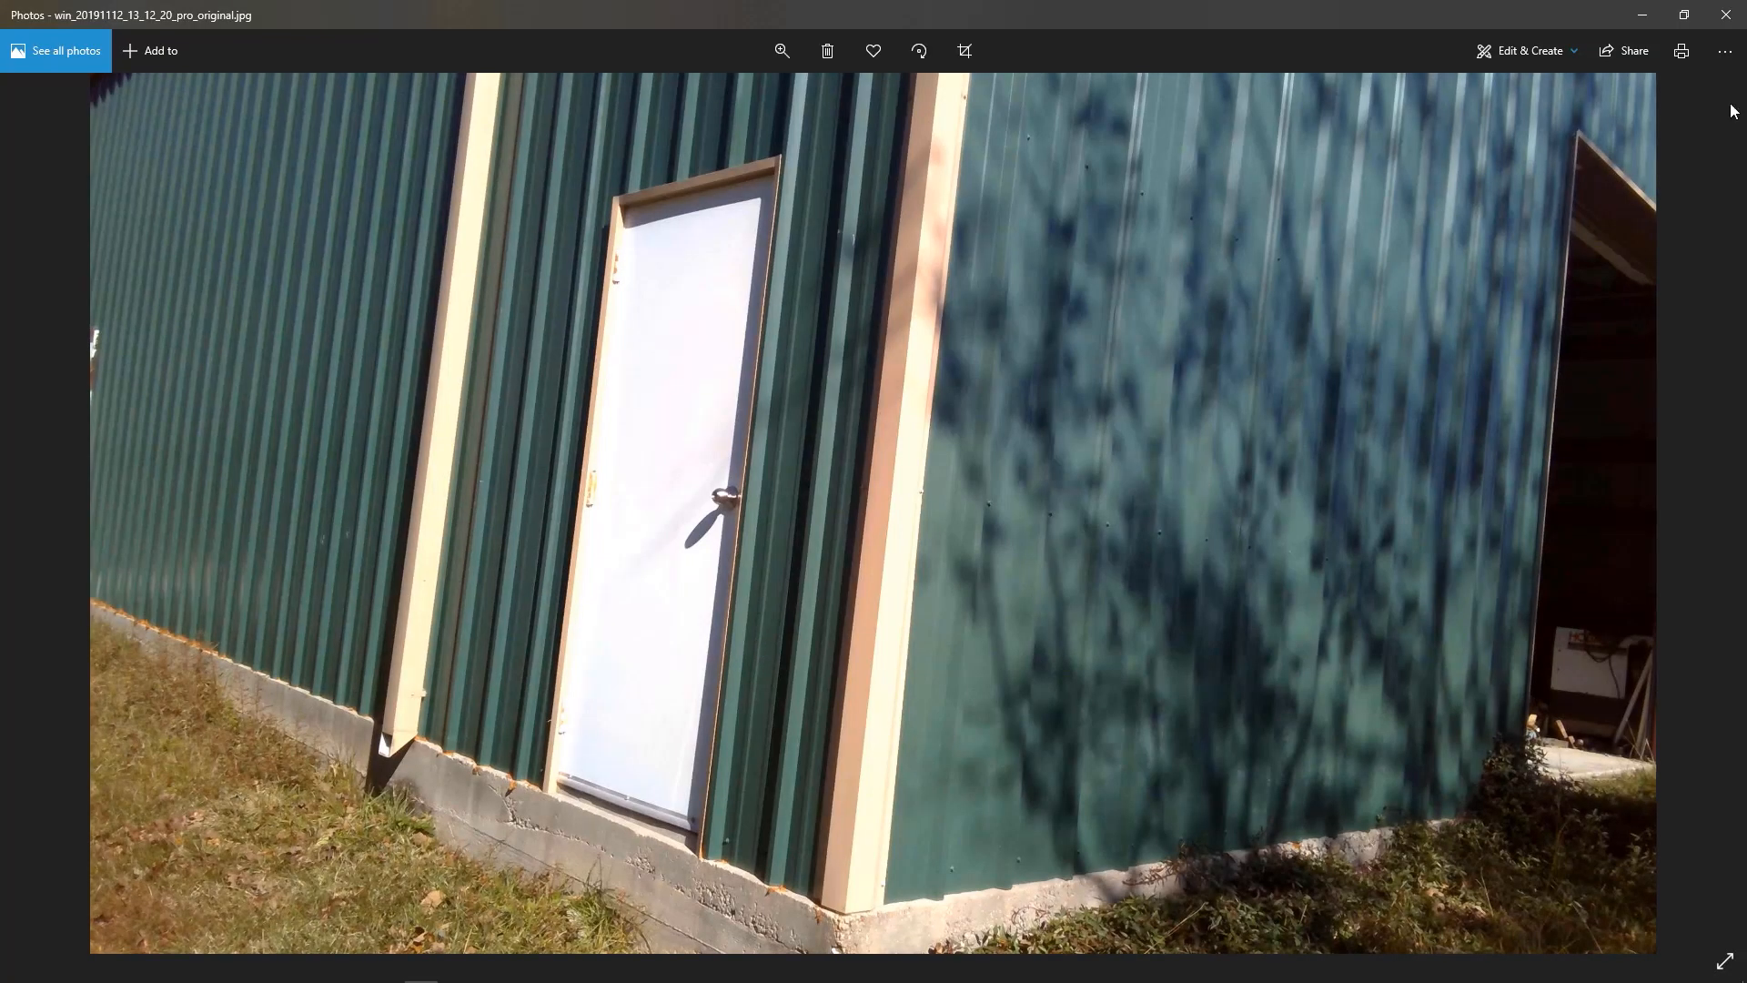
left_click(1725, 15)
View the annotated photo win_20191112_13_06_44_pro.jpg attached to building start point 301, and close it
scroll(1044, 210, "up", 4)
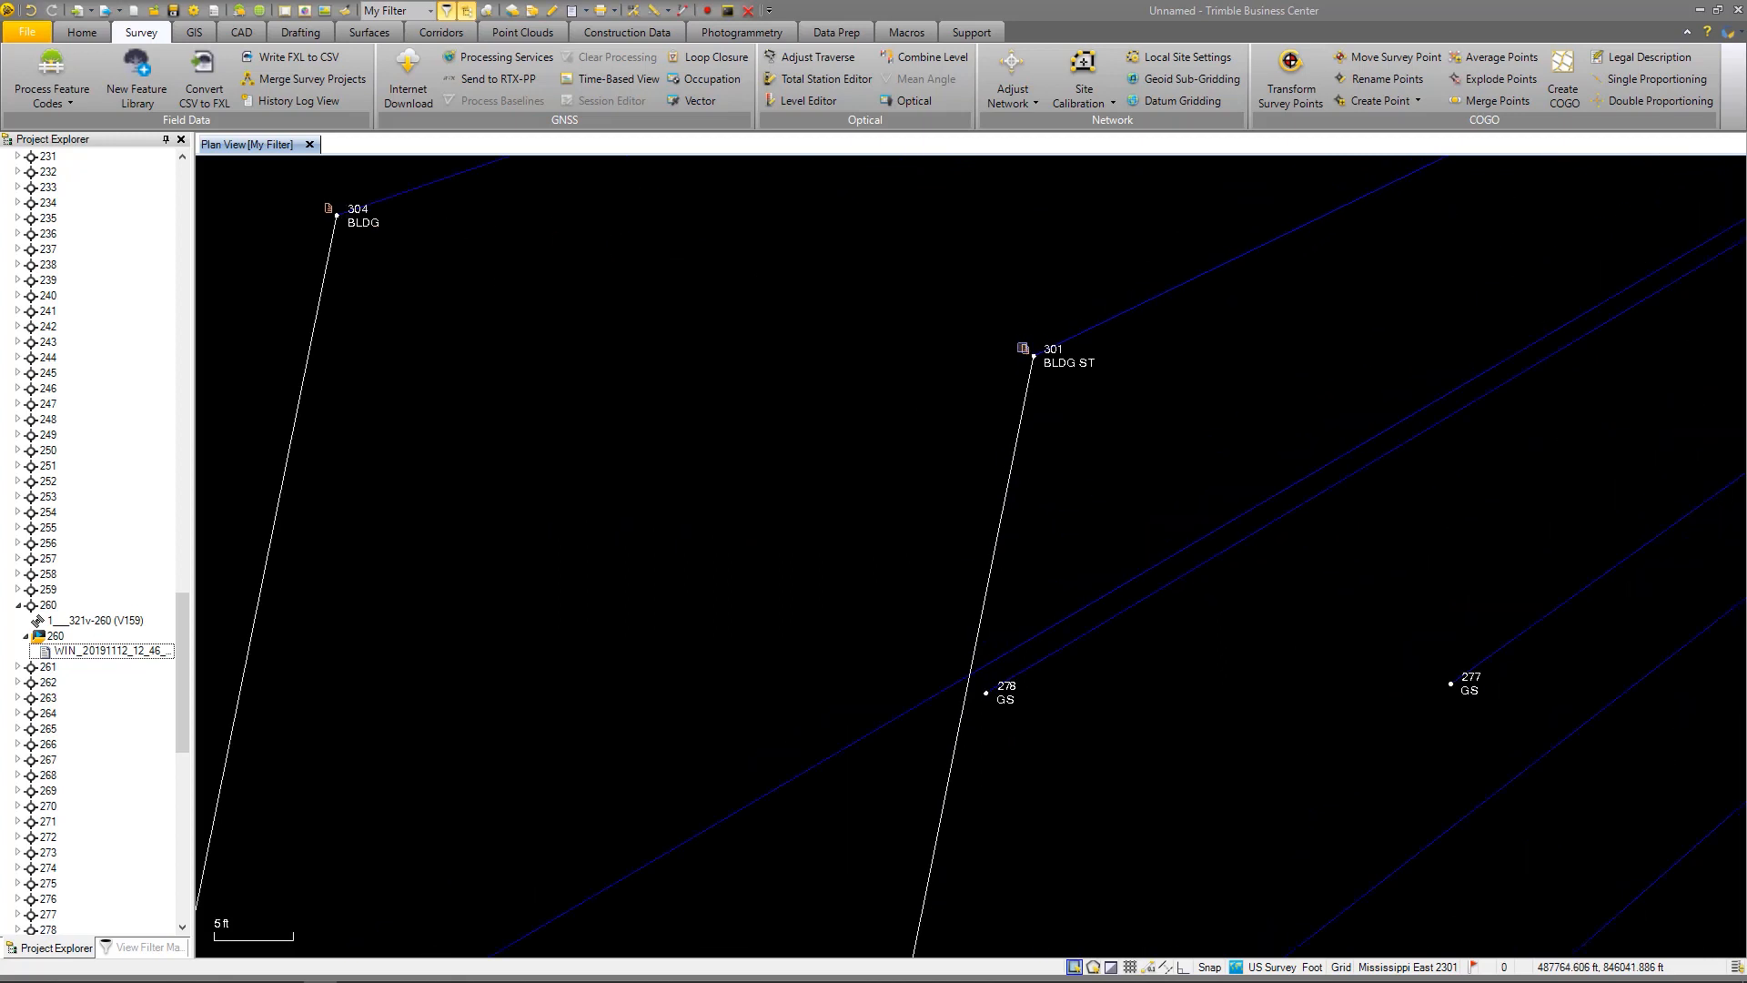
right_click(1022, 348)
left_click(1036, 309)
mouse_move(1041, 338)
left_mouse_down()
mouse_move(1018, 360)
mouse_move(1009, 338)
left_mouse_up()
right_click(1013, 336)
left_click(1028, 378)
right_click(1023, 347)
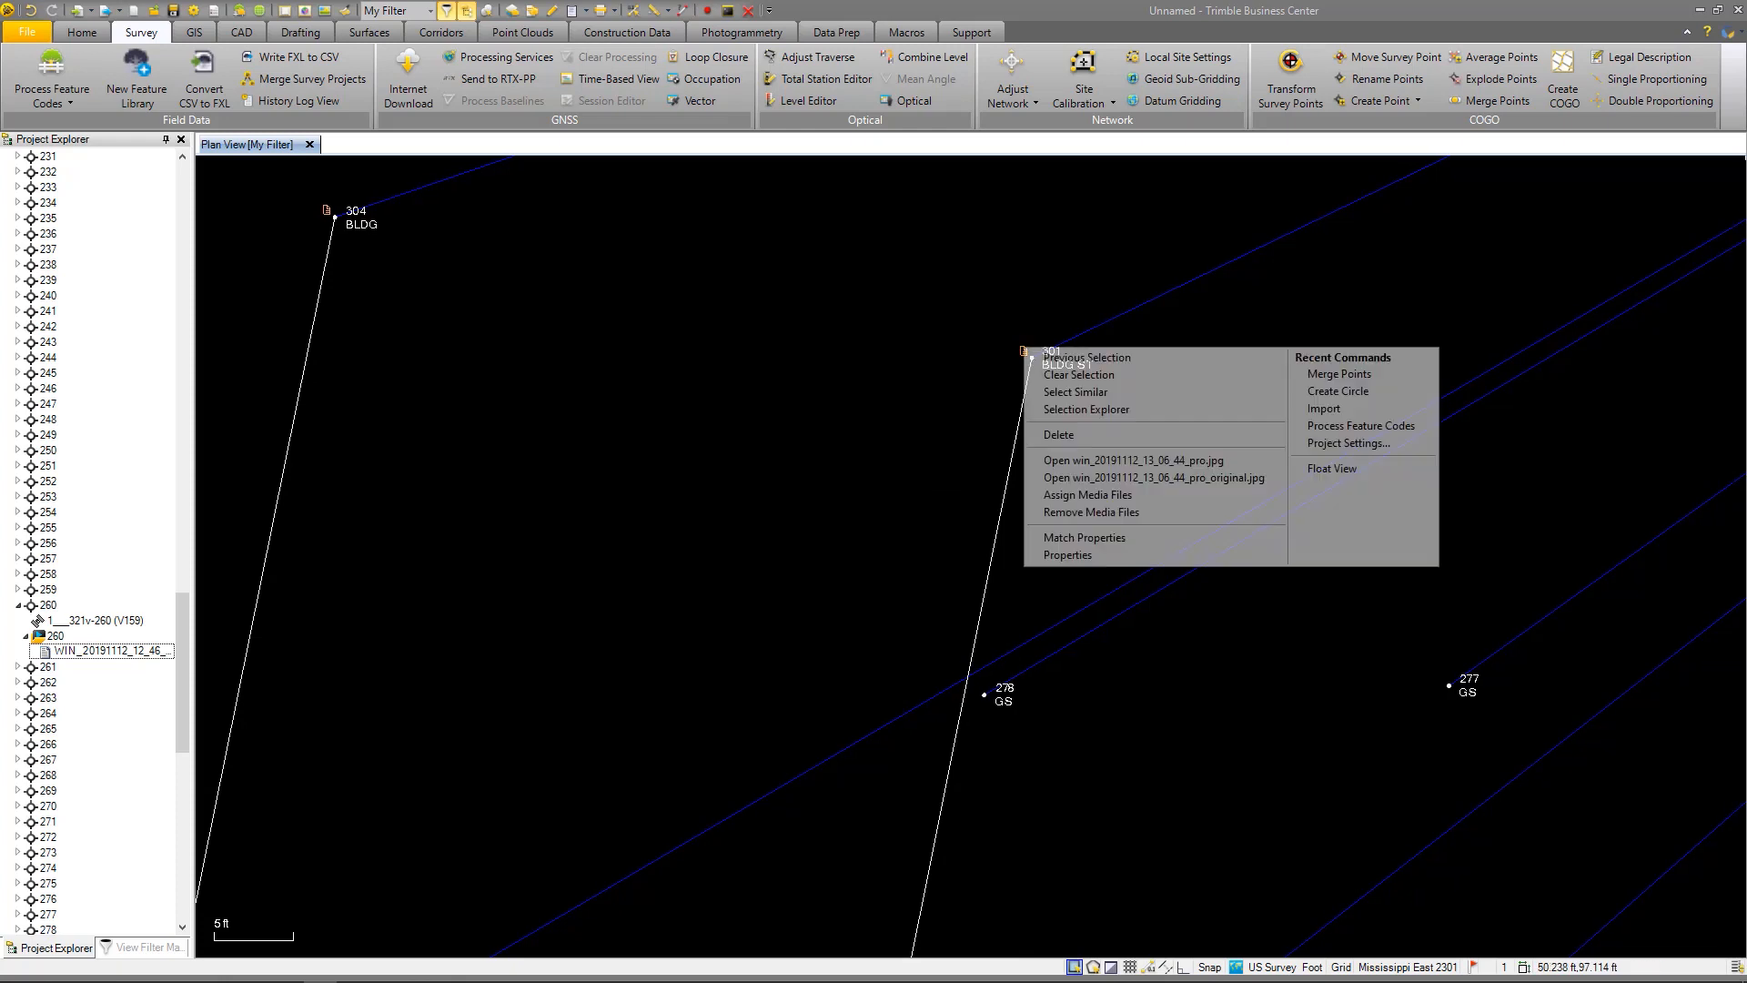
left_click(1092, 468)
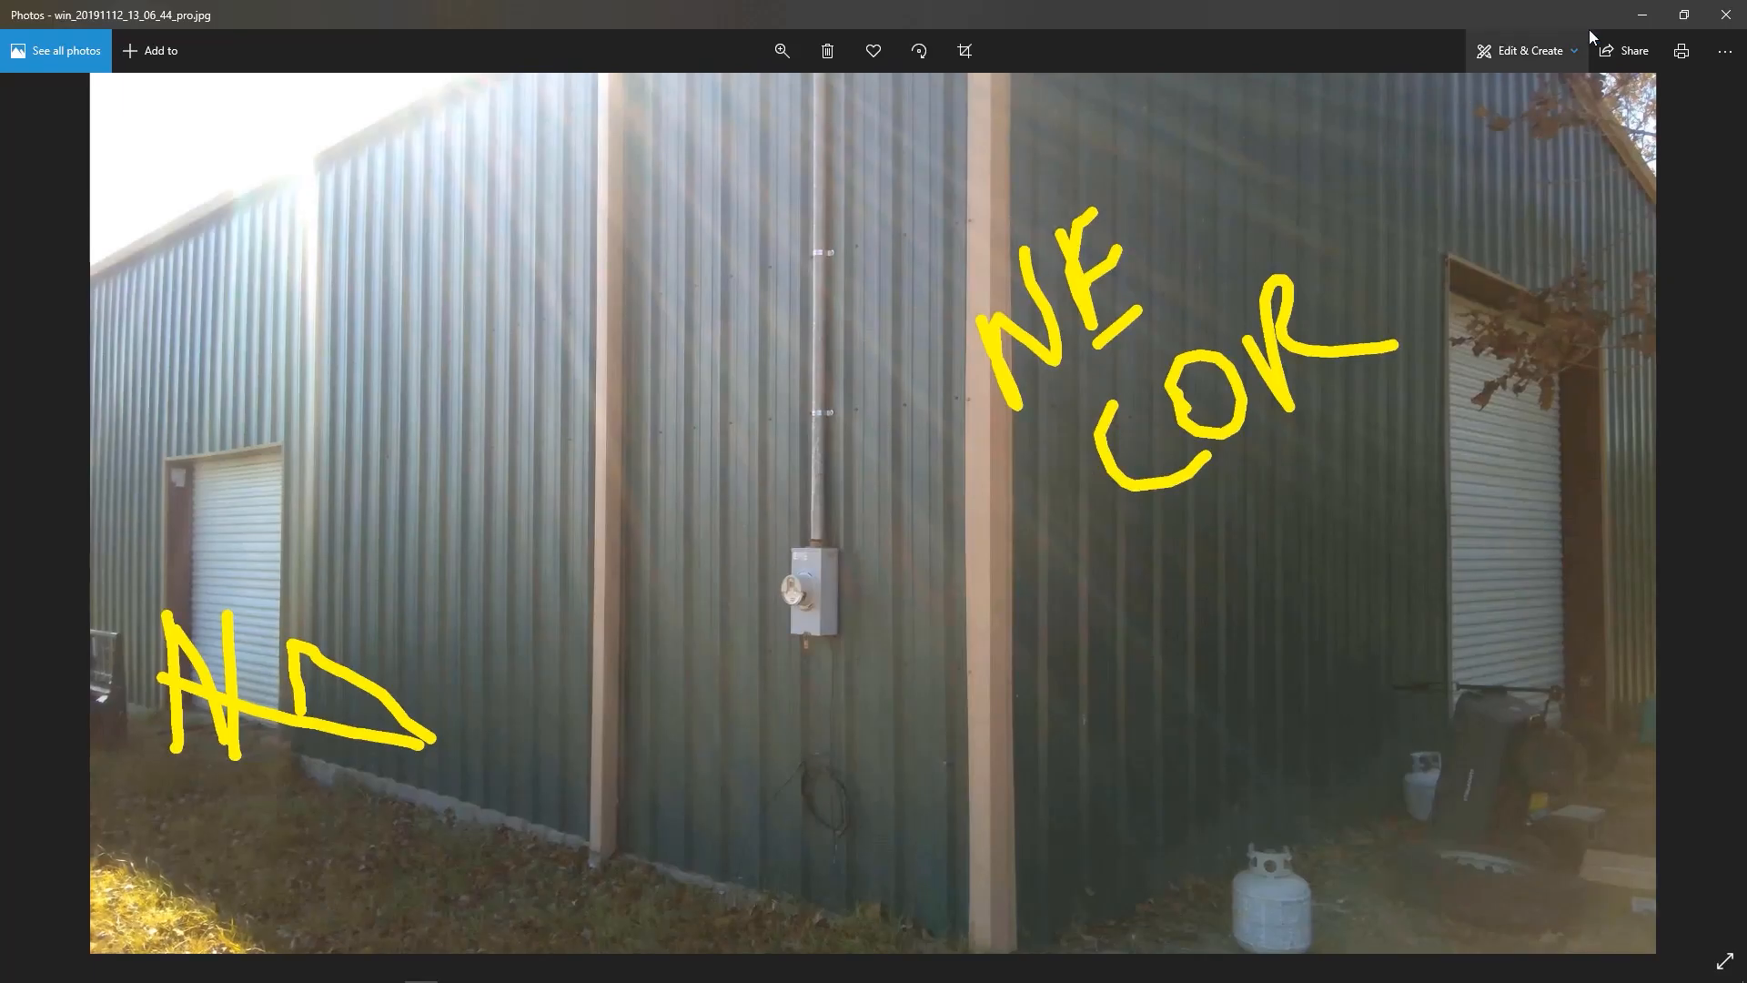
left_click(1727, 14)
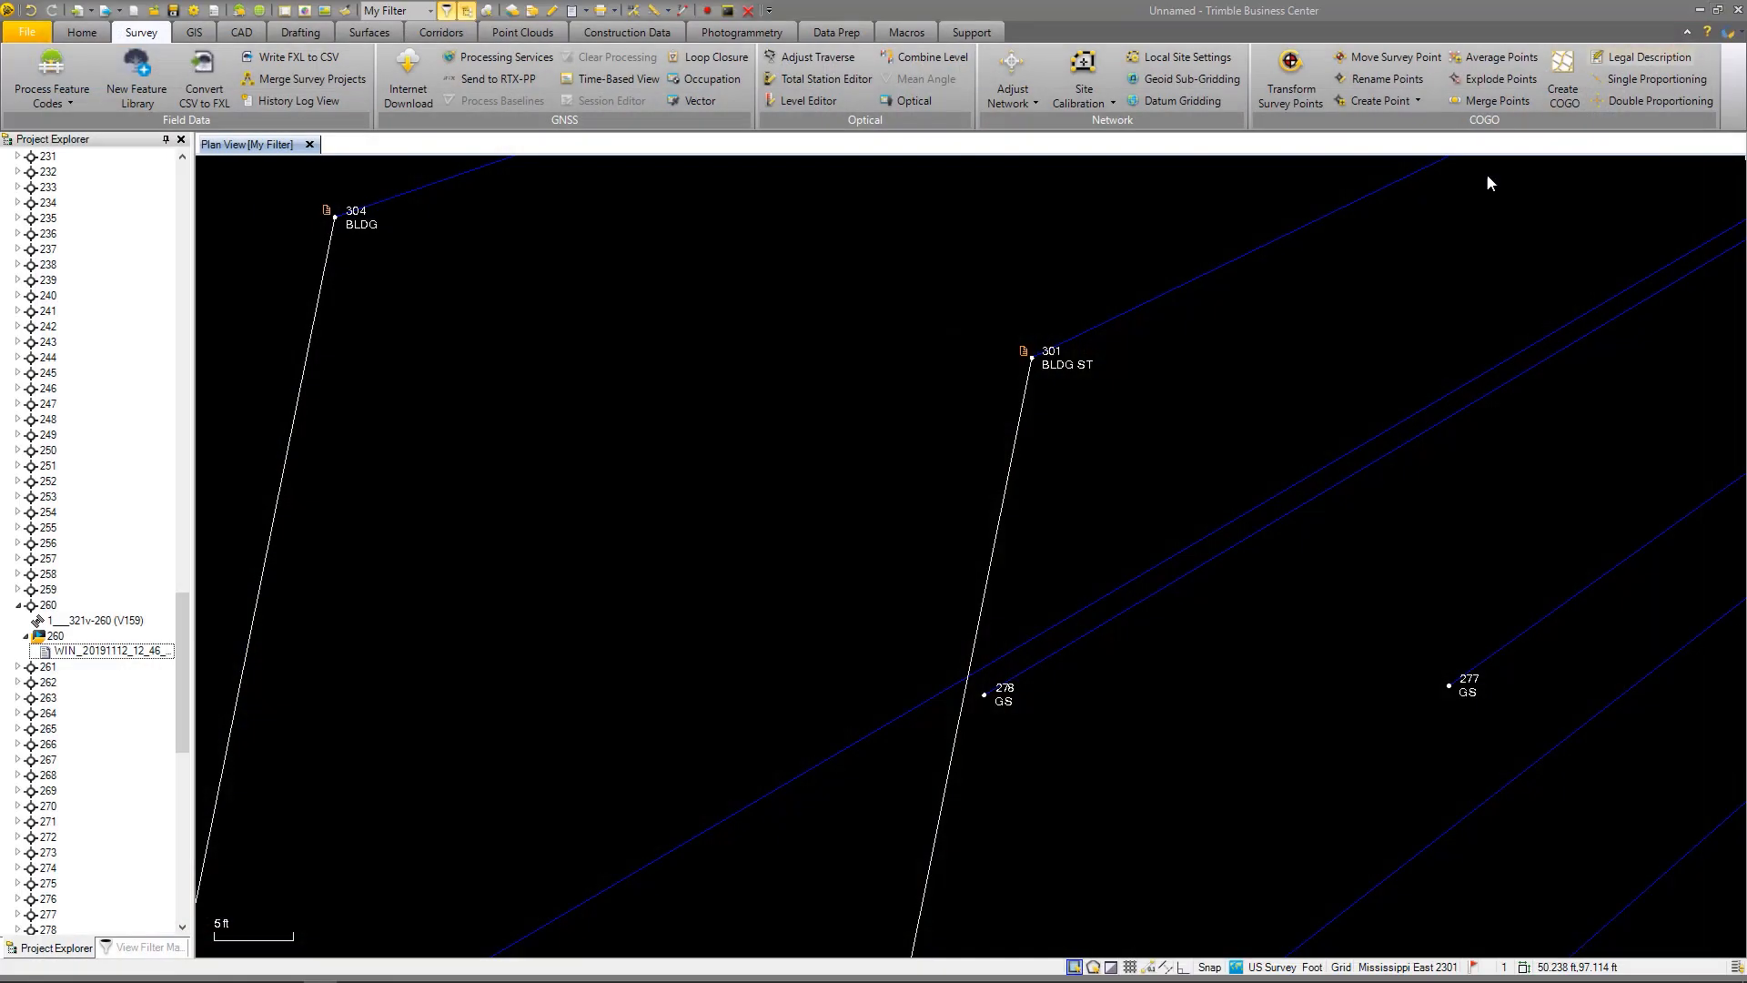
Hide the RTK vectors in the My Filter view filter and review the remaining points and linework
scroll(781, 569, "down", 8)
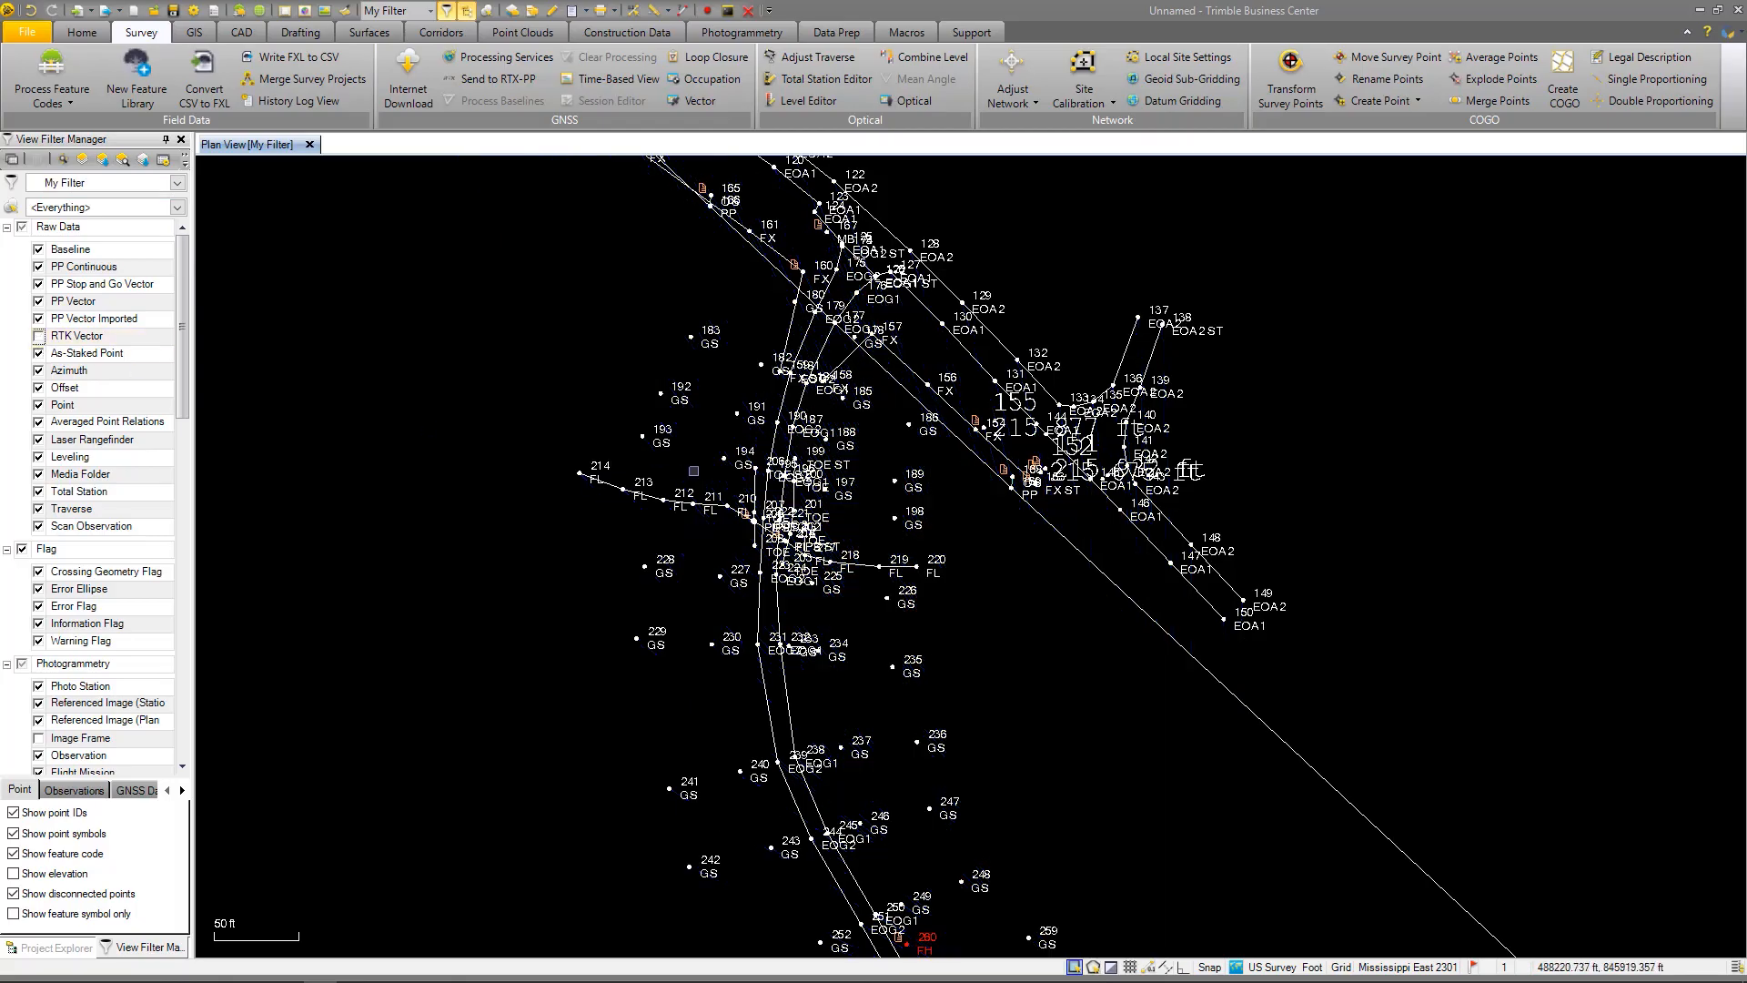
scroll(520, 639, "down", 3)
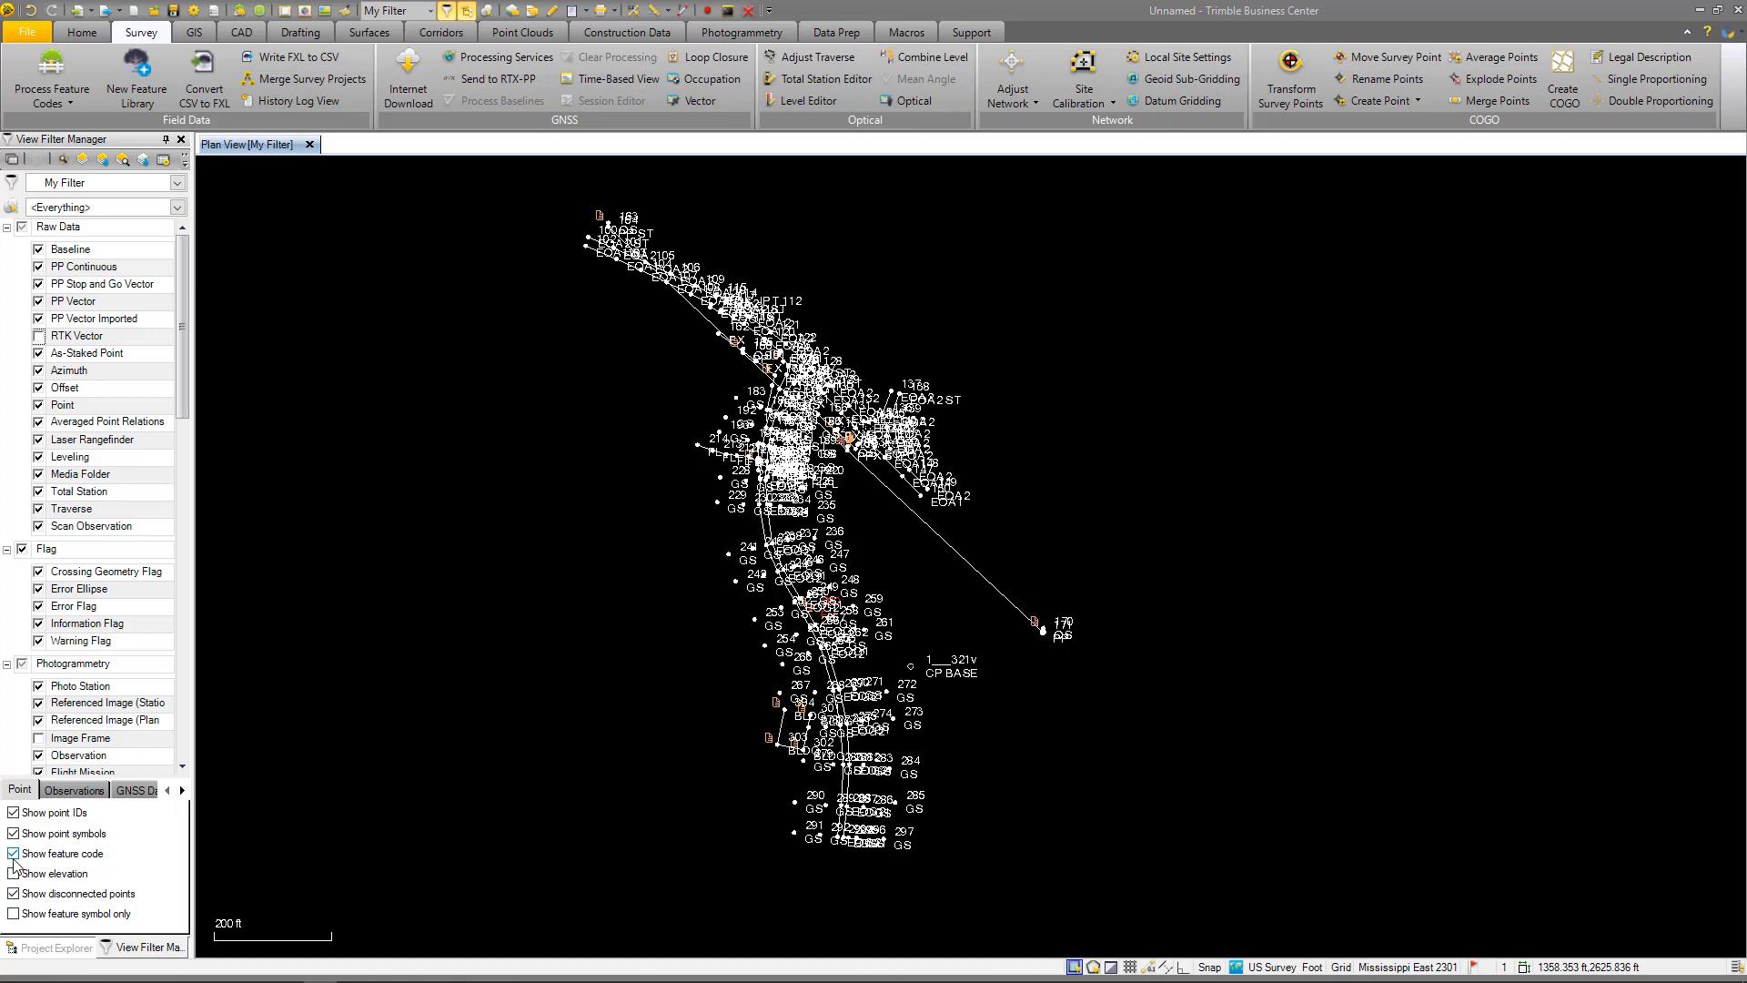
scroll(808, 526, "up", 3)
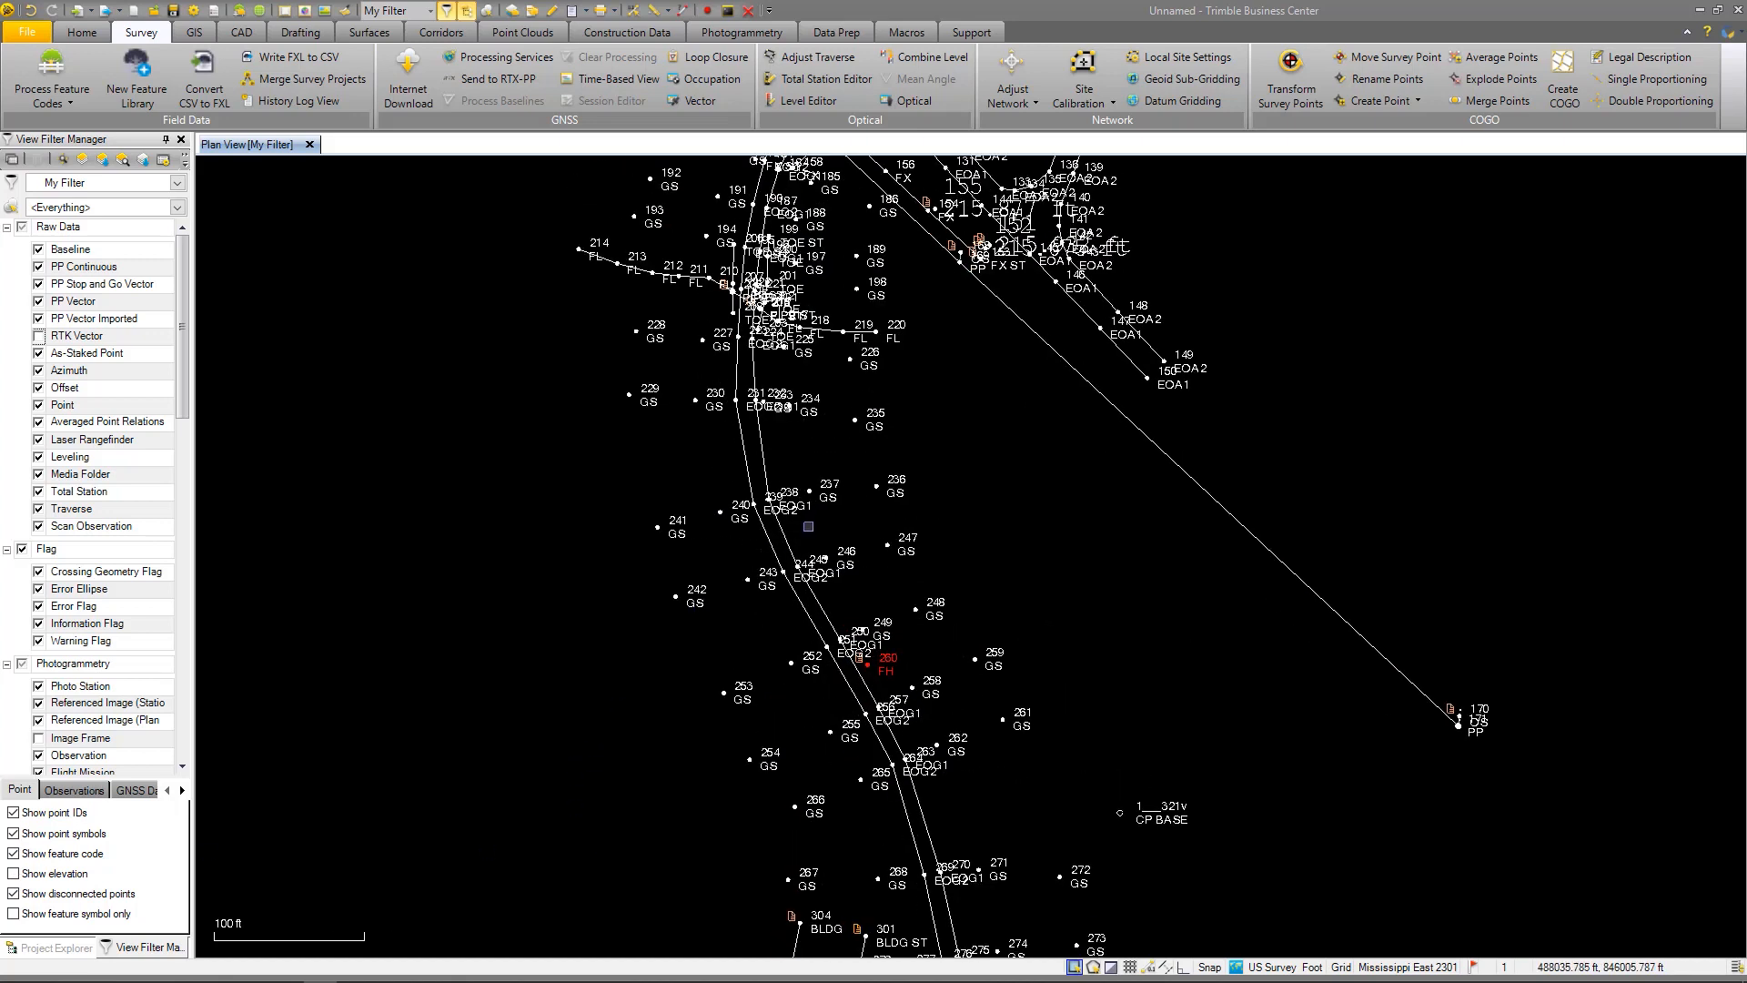
Hide the point IDs in the plan view, leaving the feature codes shown, and inspect the points around the fence and edge-of-asphalt lines
scroll(800, 530, "down", 1)
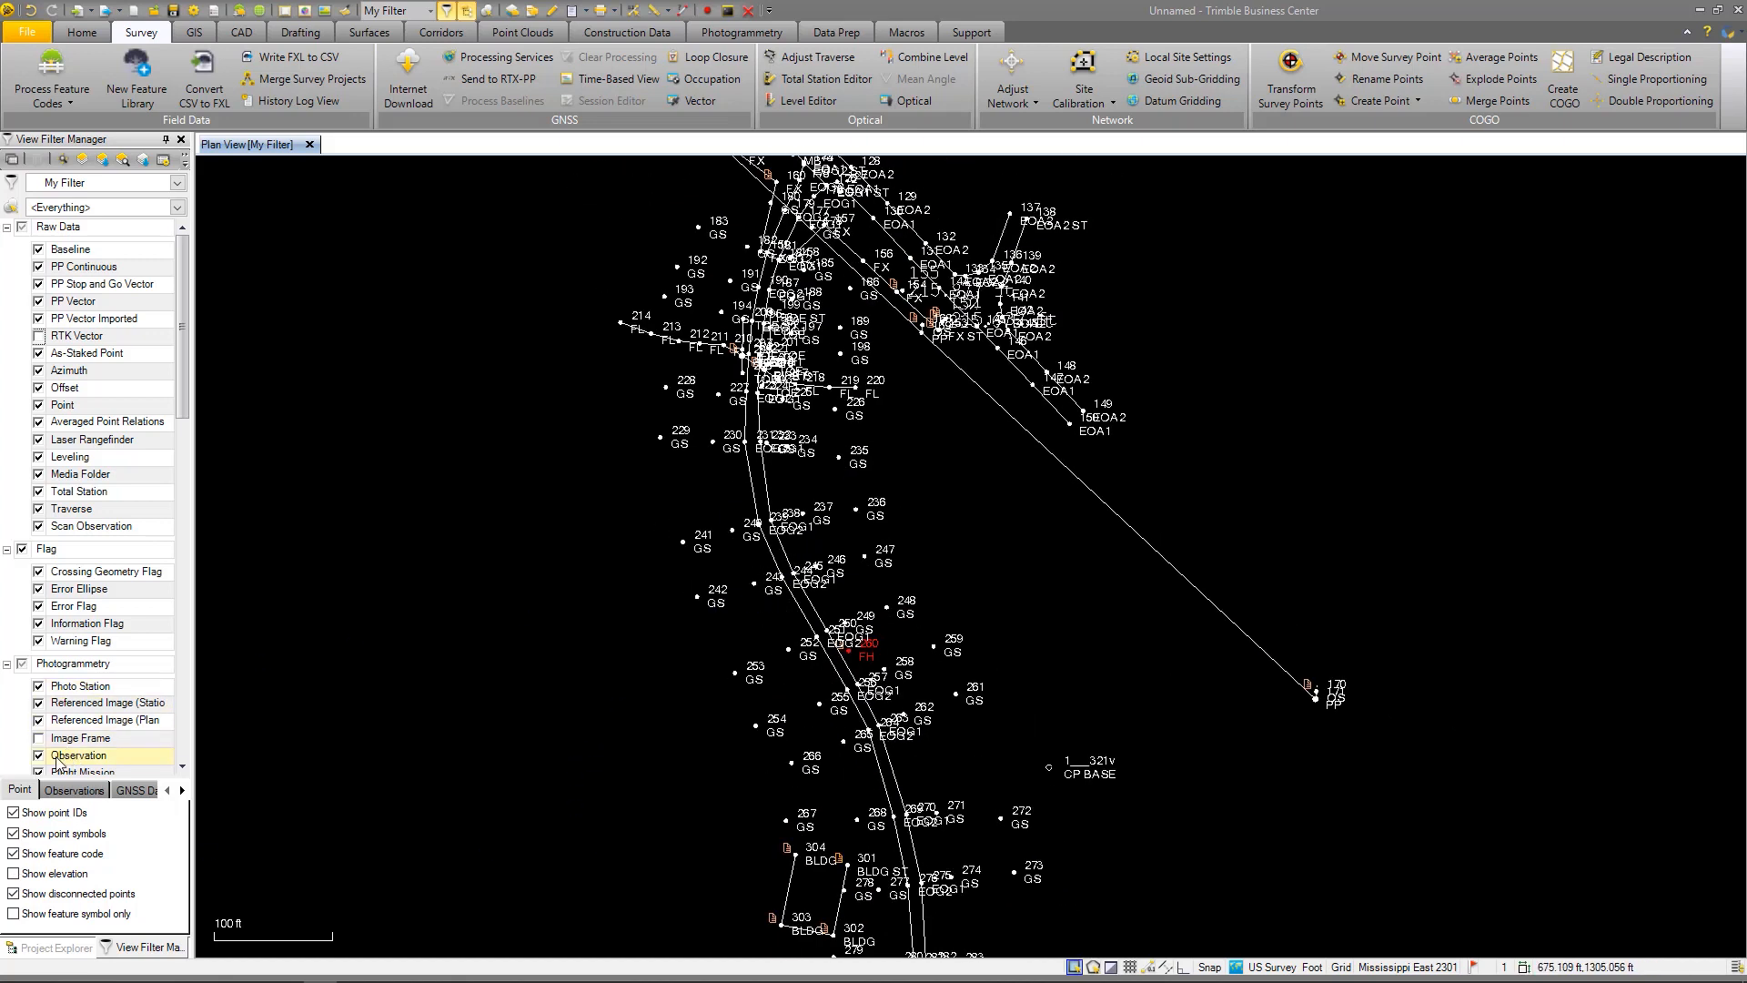
left_click(22, 813)
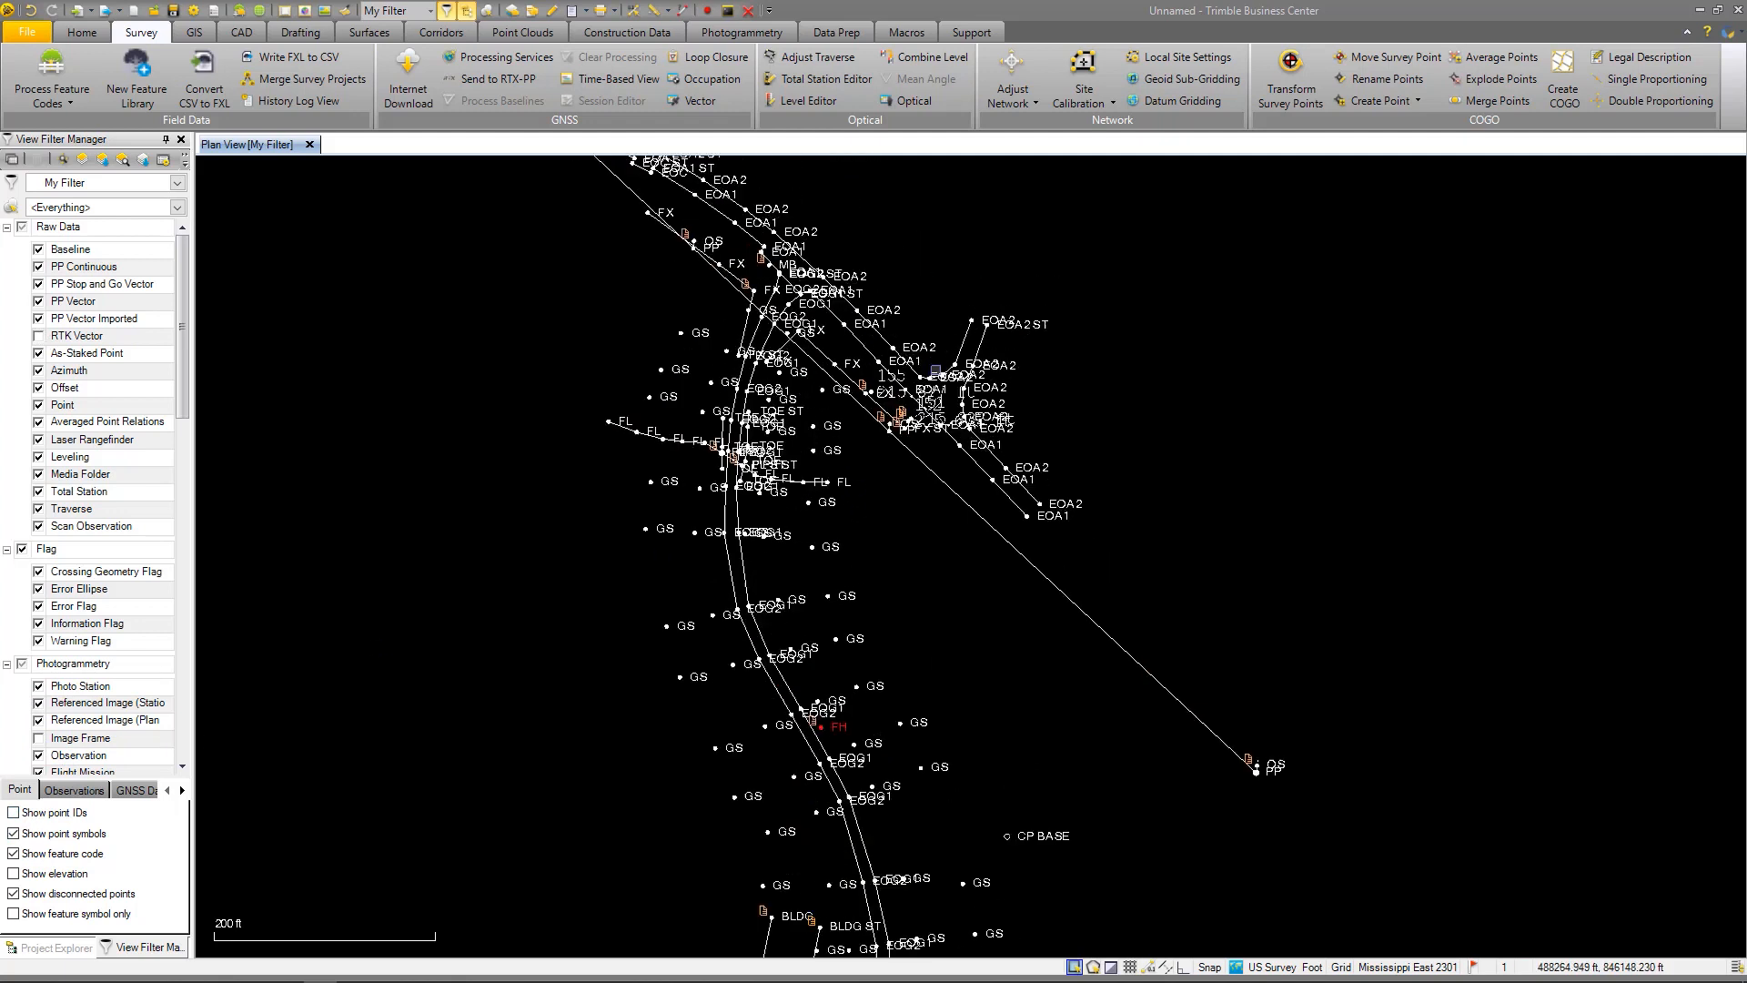
scroll(922, 410, "up", 6)
scroll(880, 457, "down", 4)
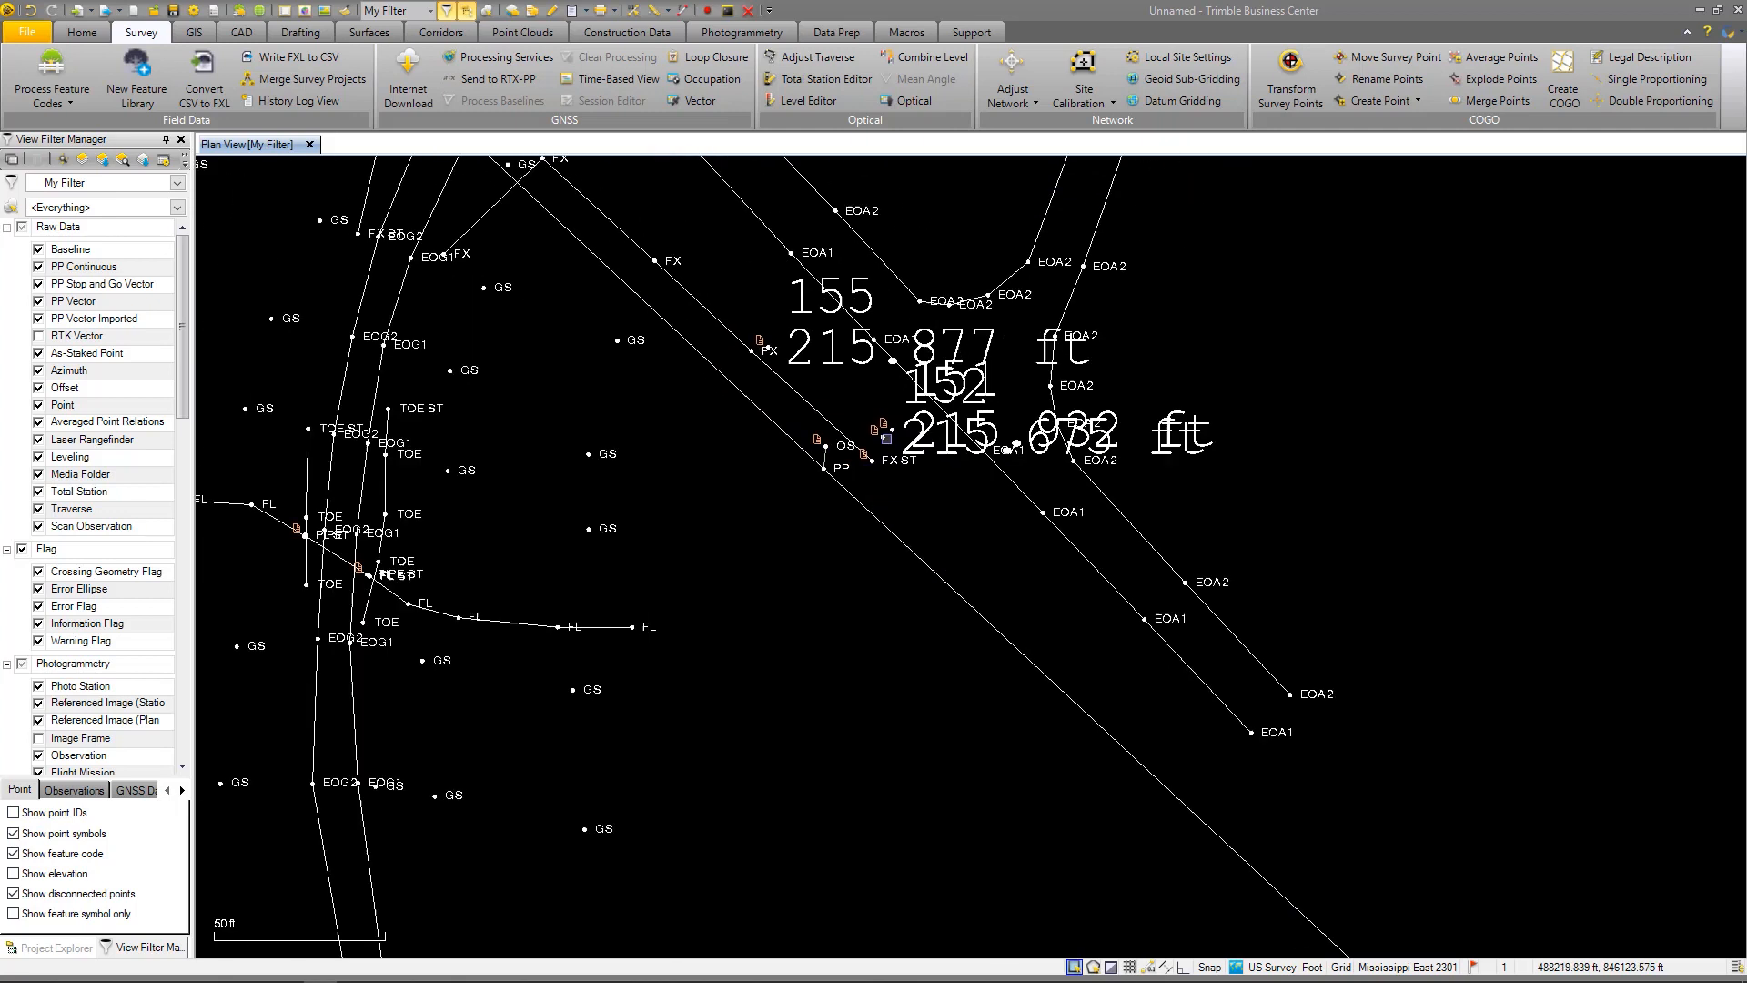
scroll(880, 457, "down", 4)
scroll(869, 464, "up", 5)
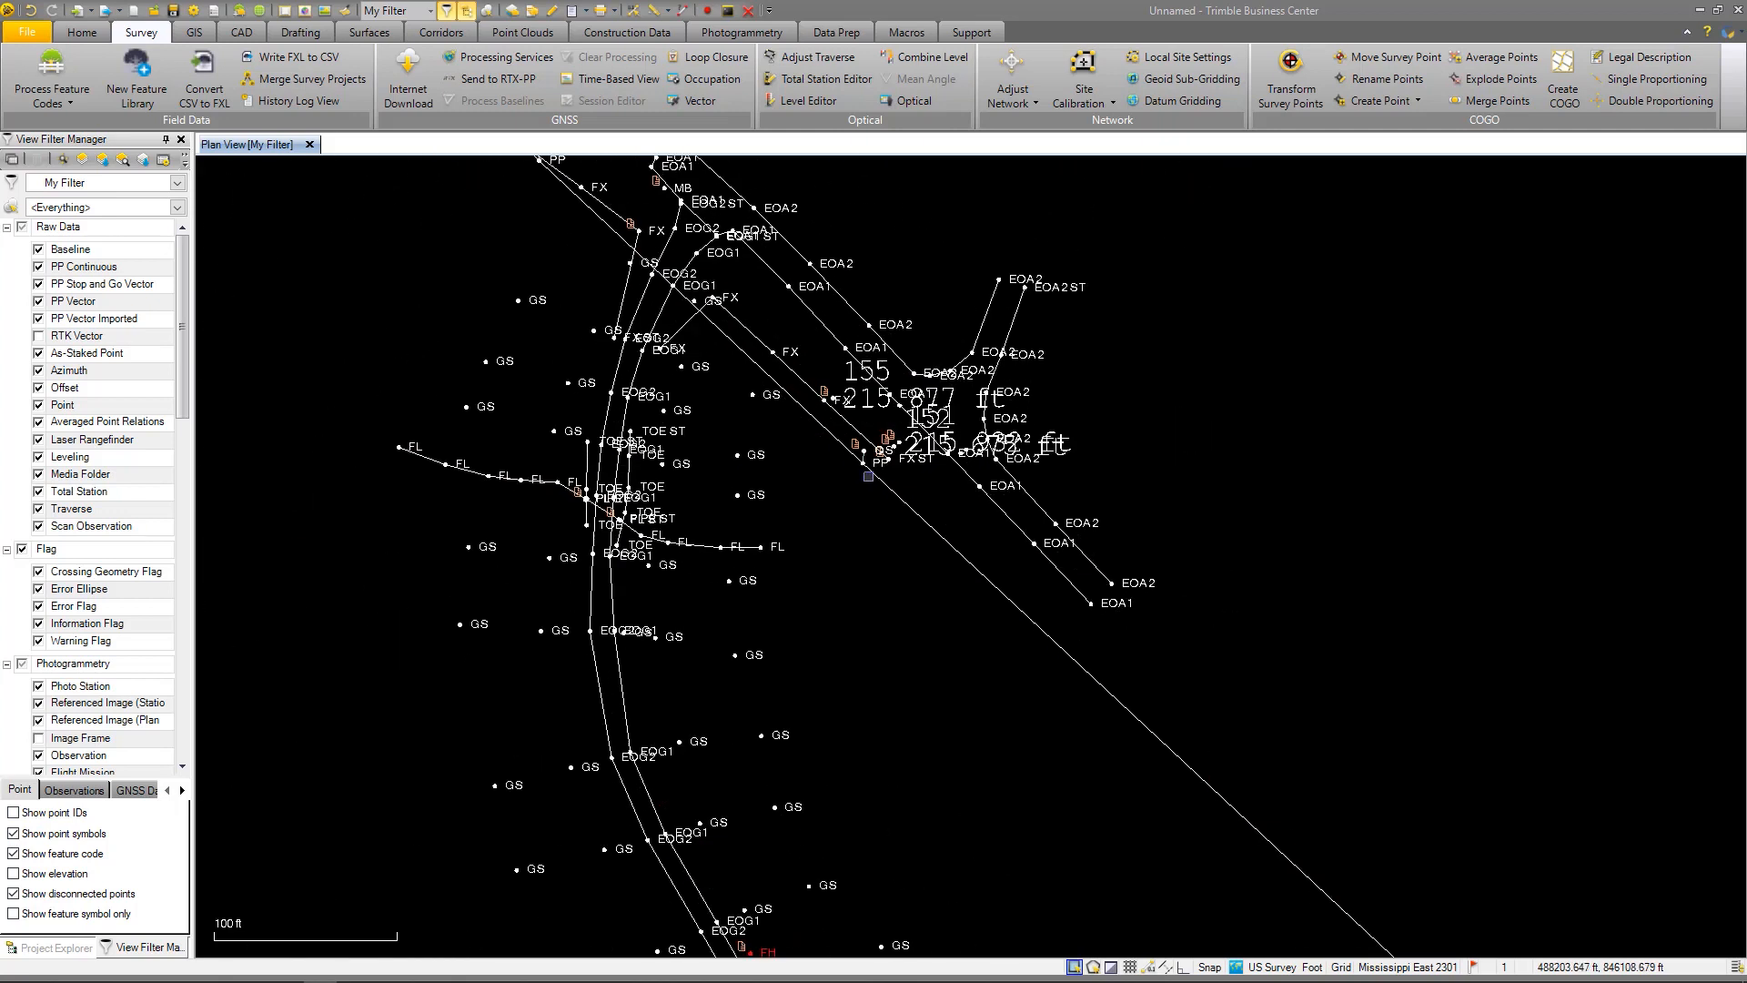
View the properties of the offset line between the OS and PP points near the fence start, and close them
scroll(865, 467, "up", 3)
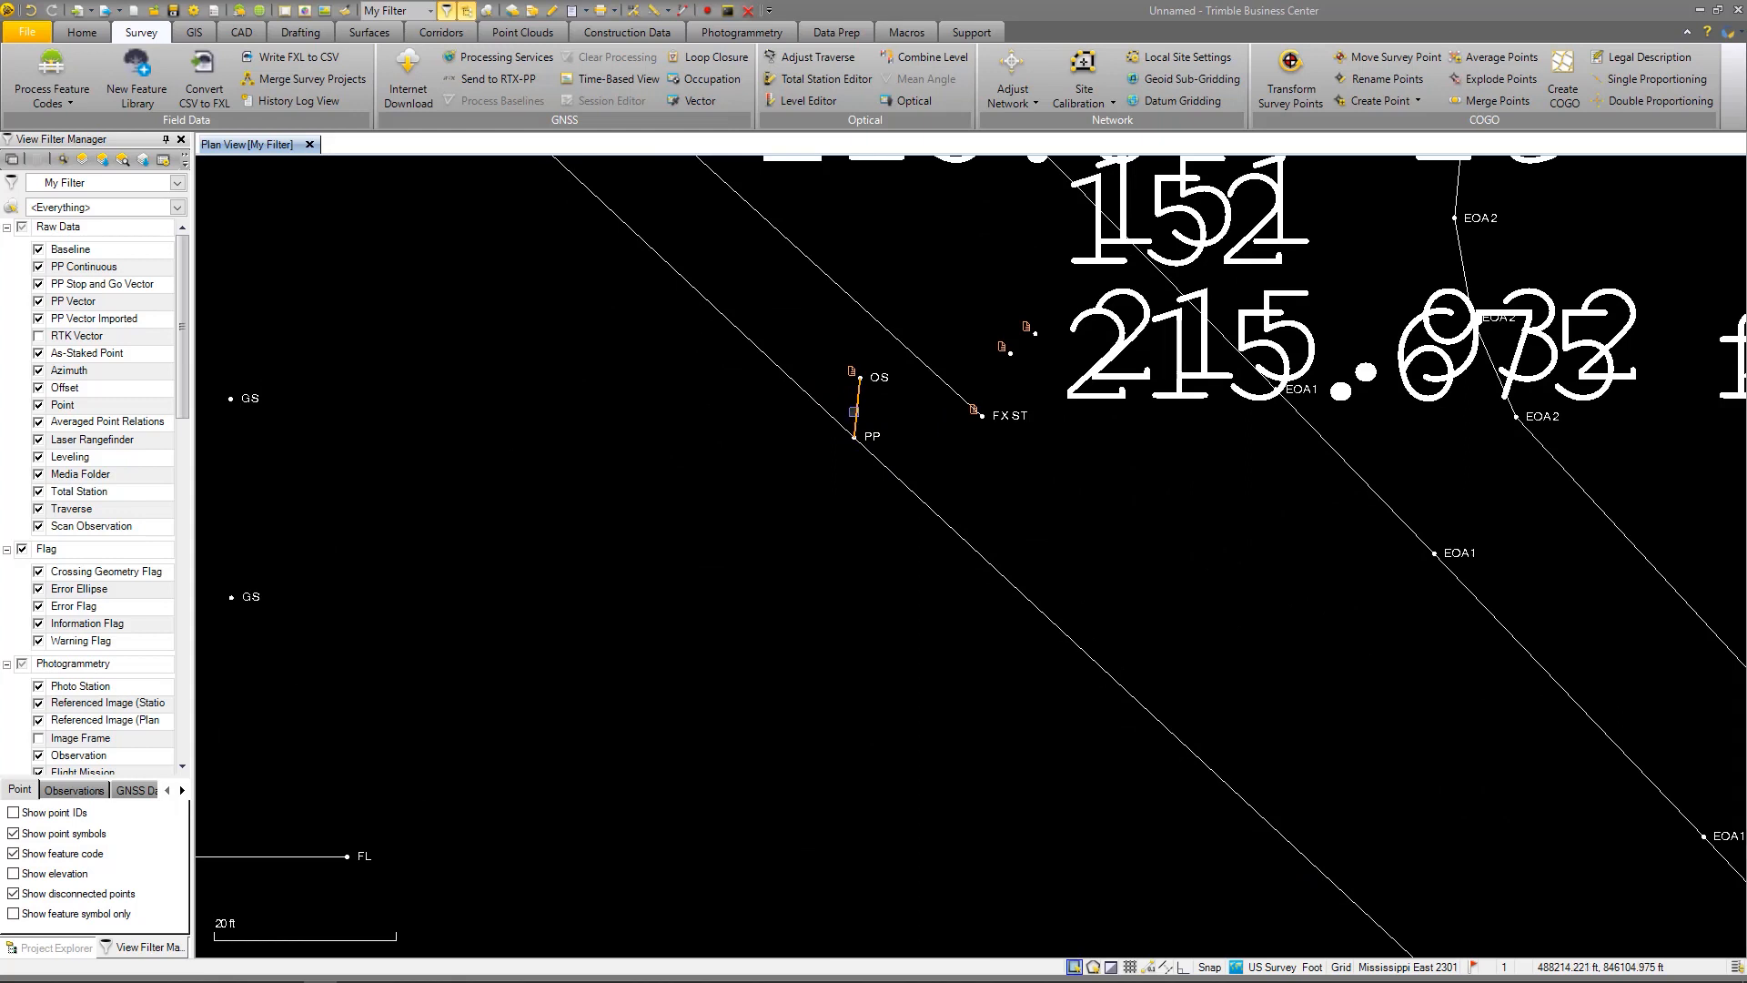
right_click(852, 409)
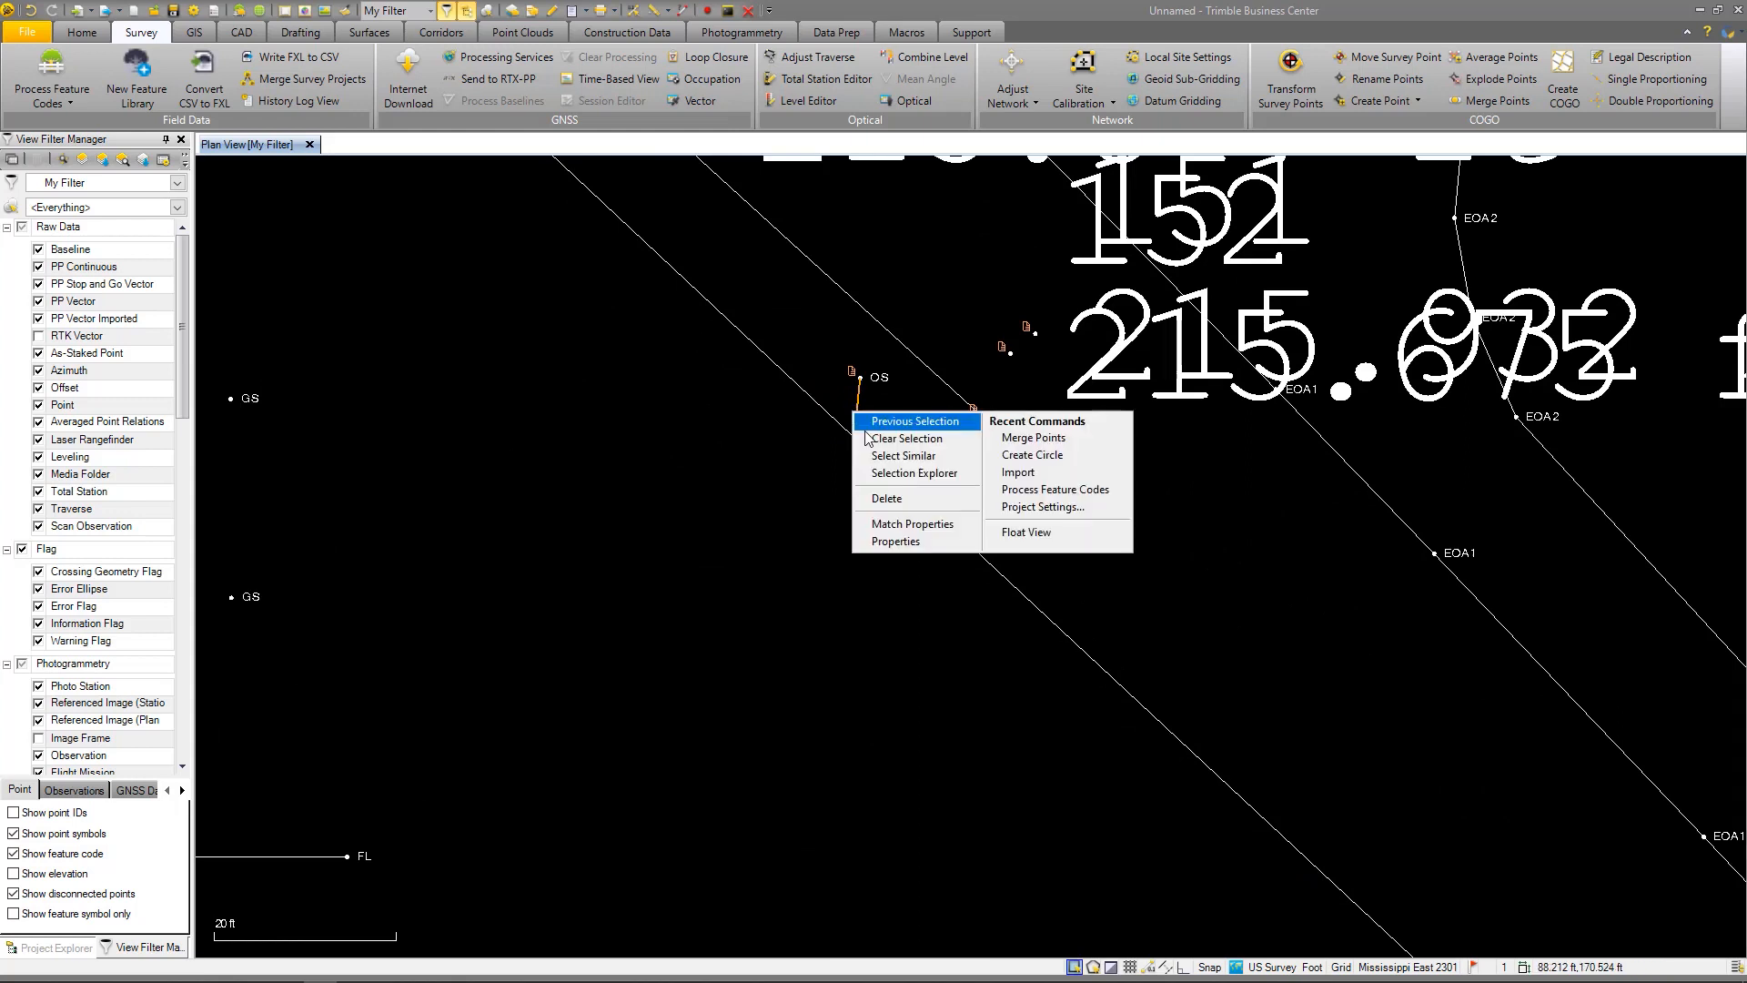
left_click(896, 541)
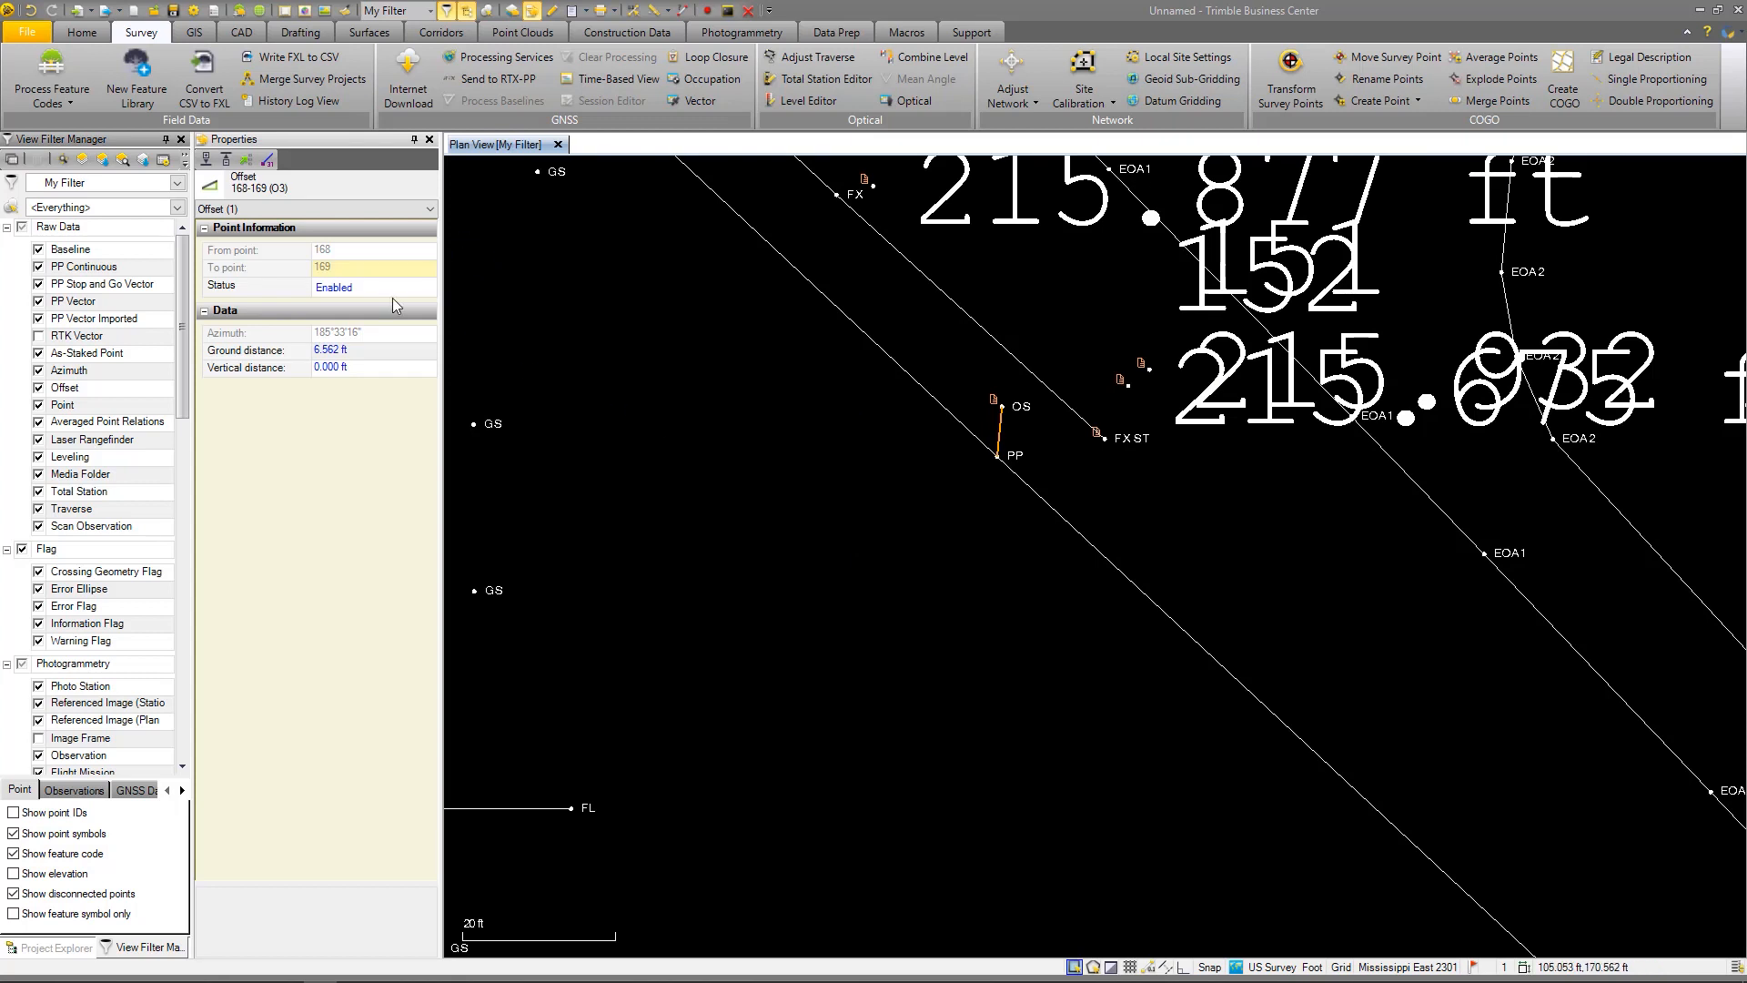
left_click(431, 139)
Hide the Offset raw data in the My Filter view filter
left_click(39, 491)
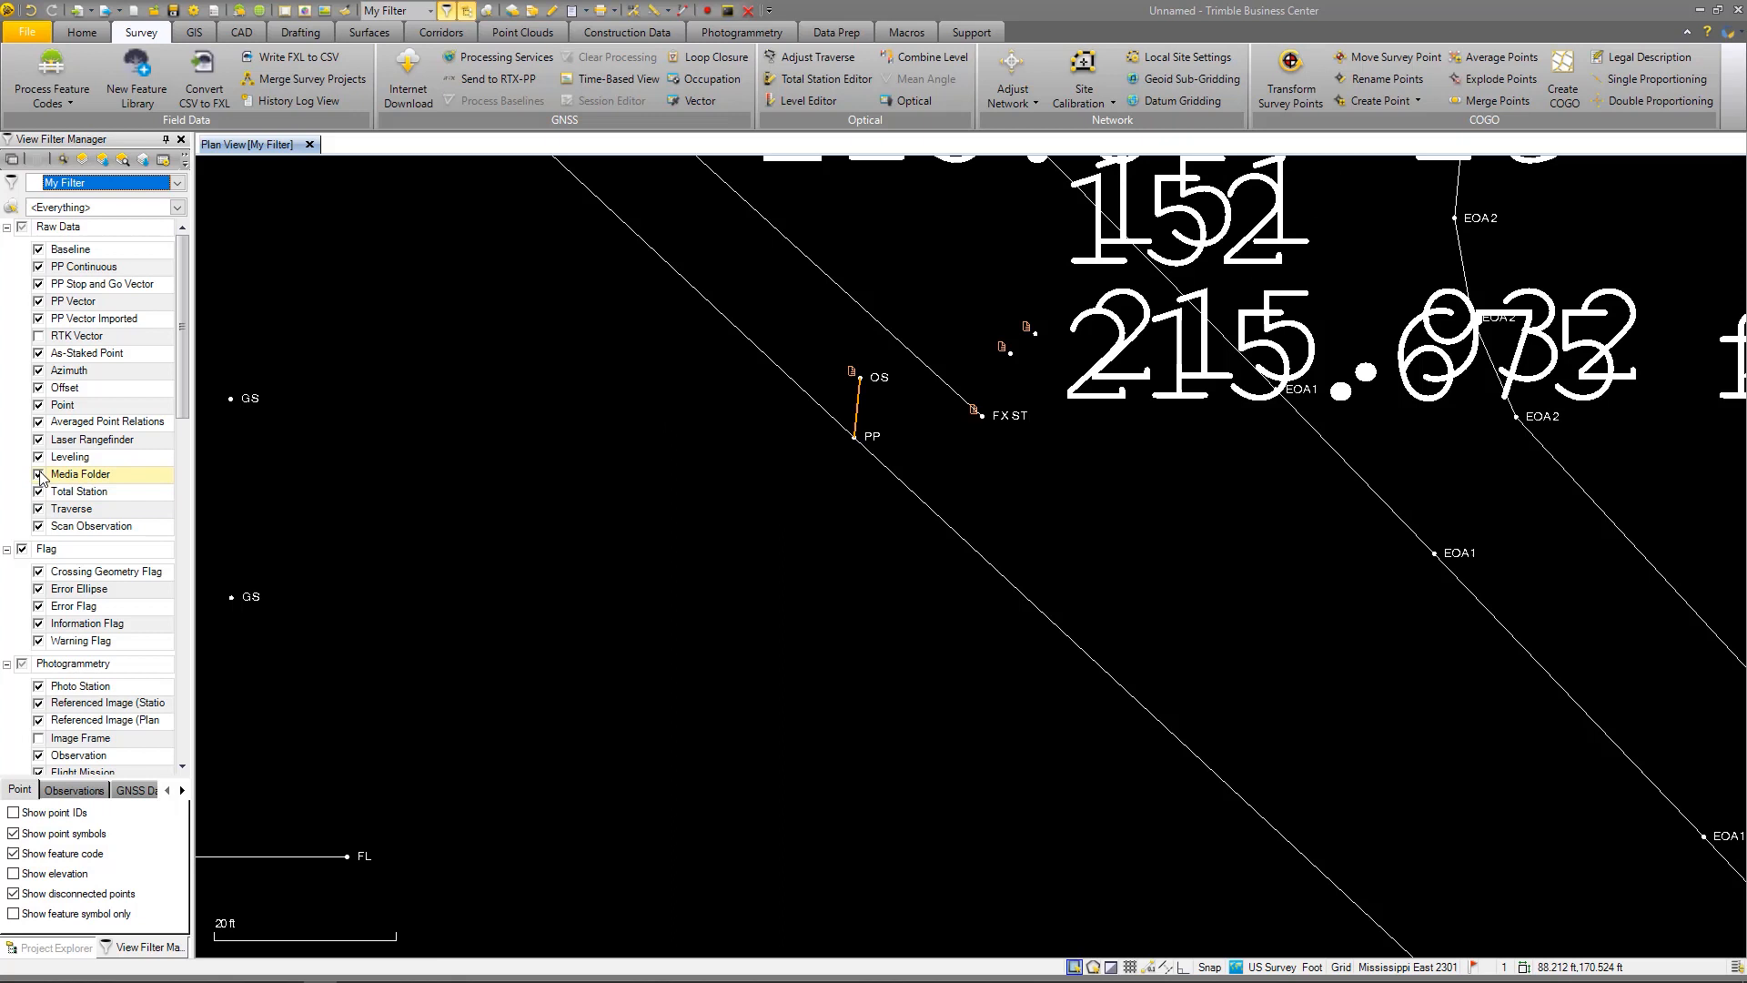
left_click(38, 370)
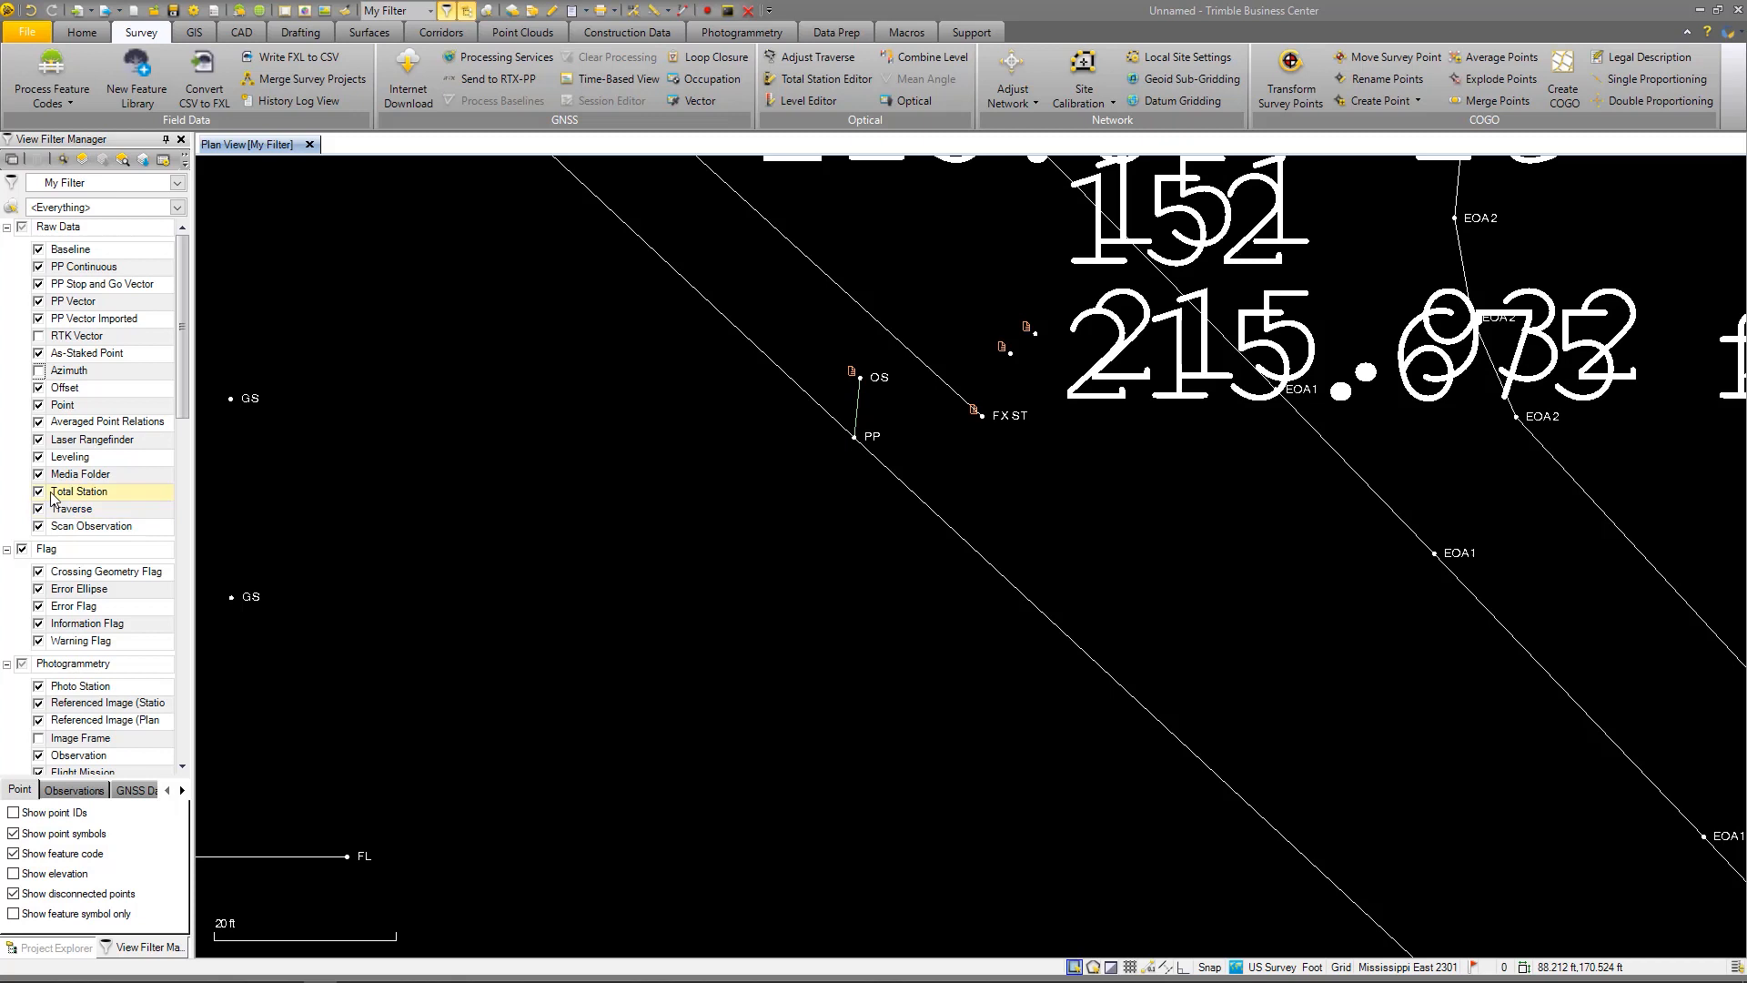
left_click(39, 388)
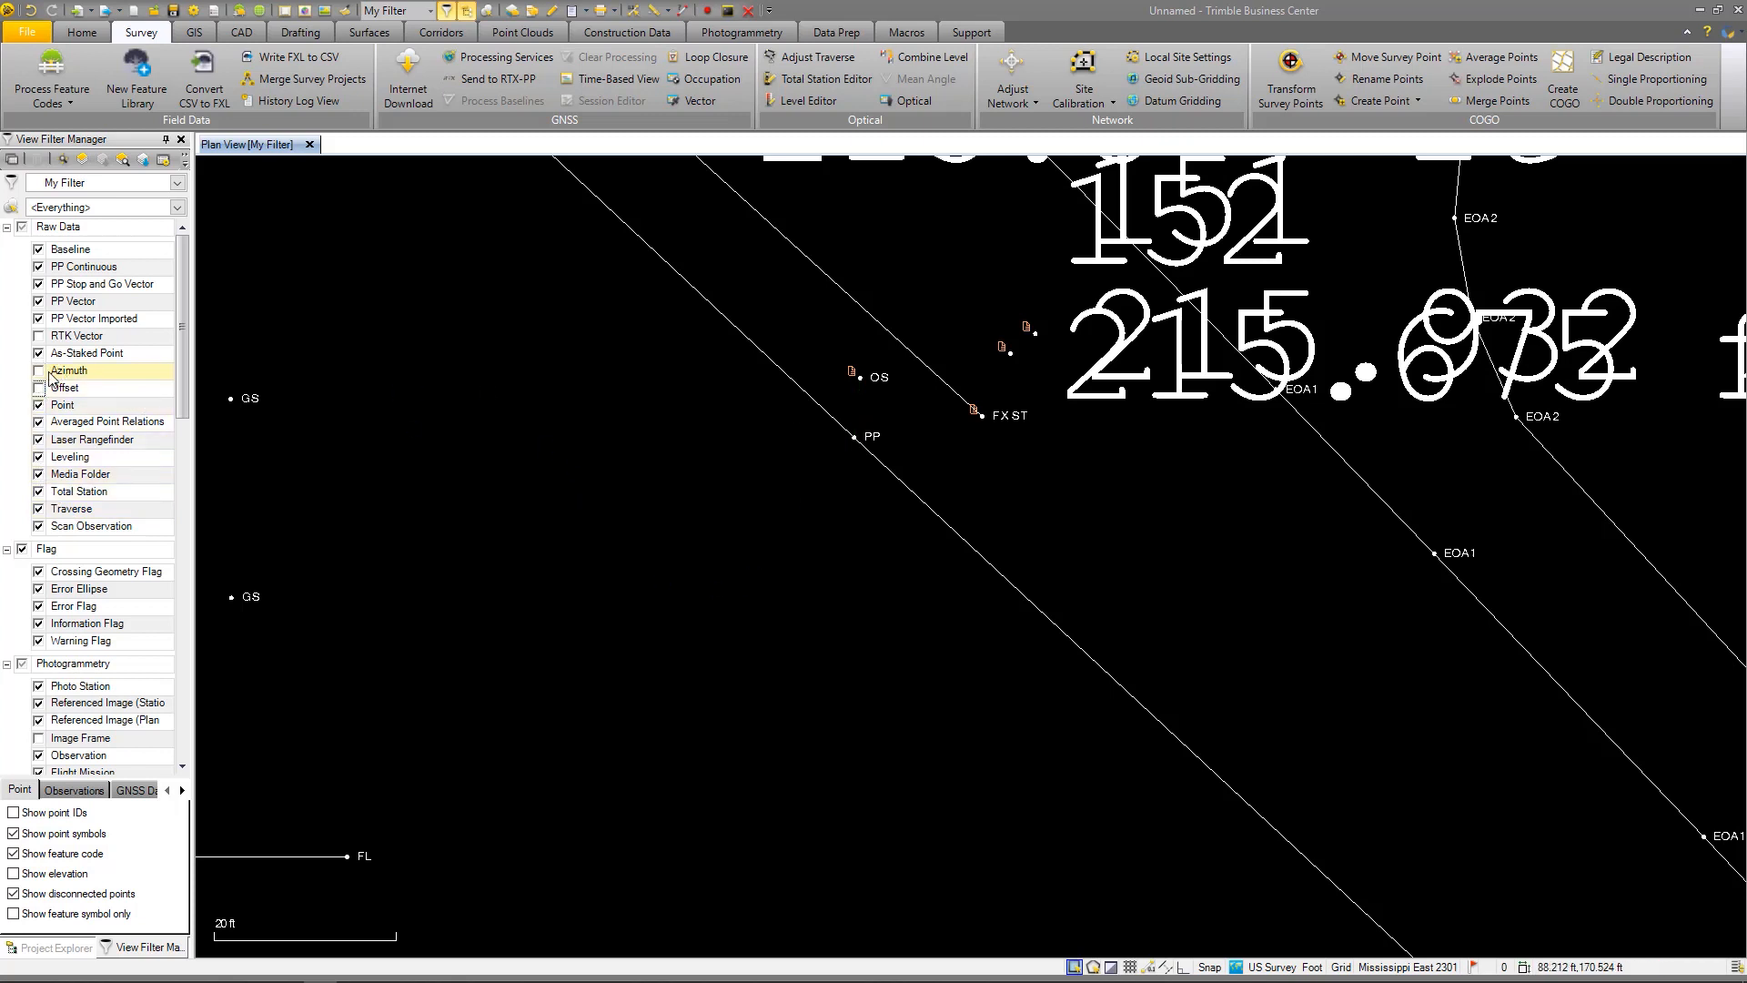
View the photo win_20191112_11_35_48_pro.jpg attached to the unlabeled point beside the fence start, and close it
scroll(869, 401, "up", 2)
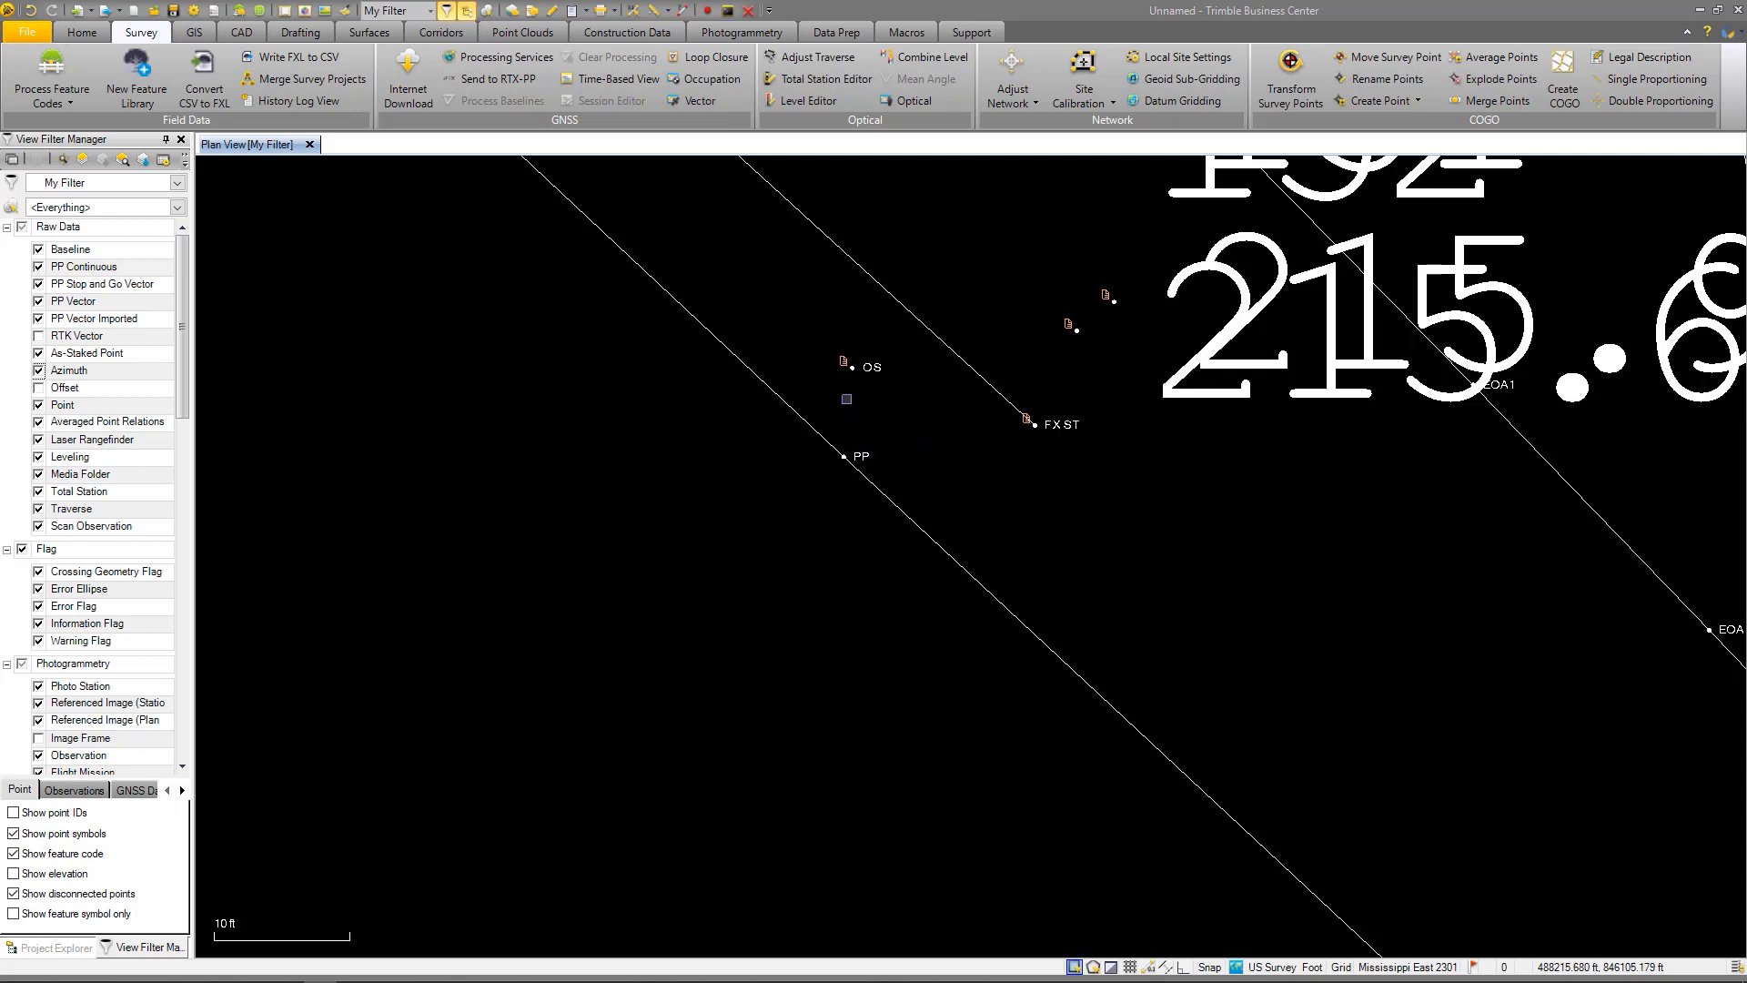
scroll(851, 399, "down", 2)
scroll(910, 413, "up", 3)
scroll(919, 373, "up", 5)
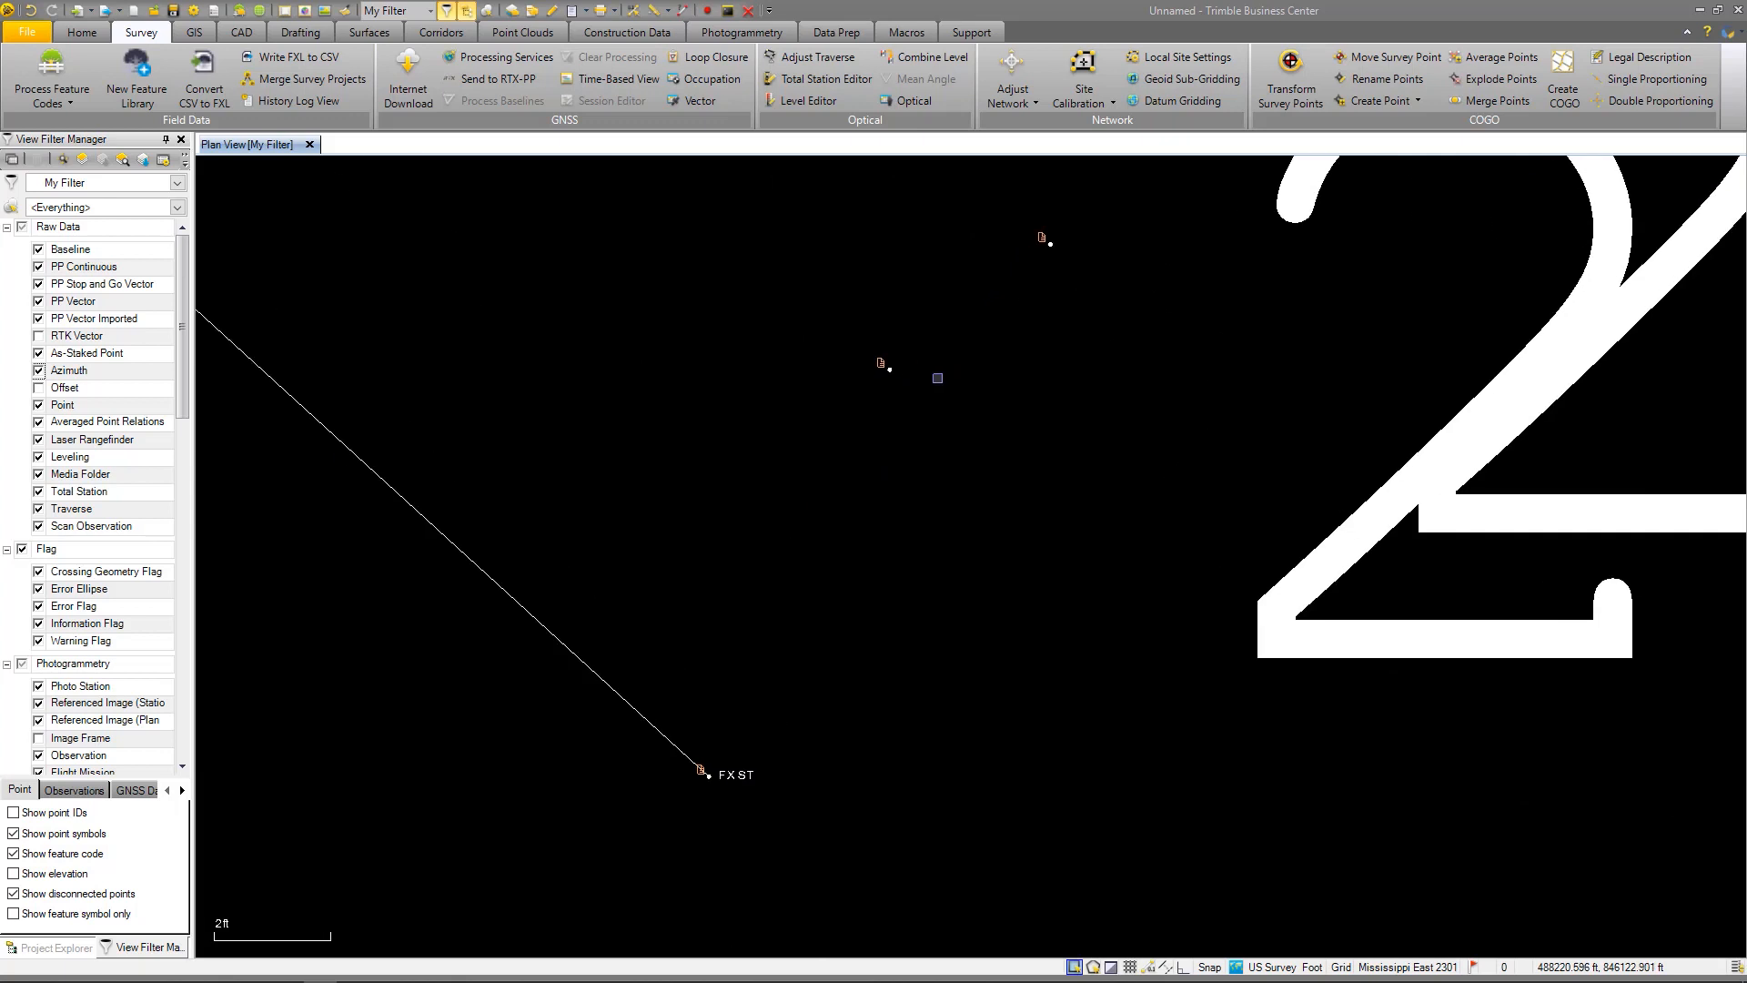
scroll(878, 361, "down", 5)
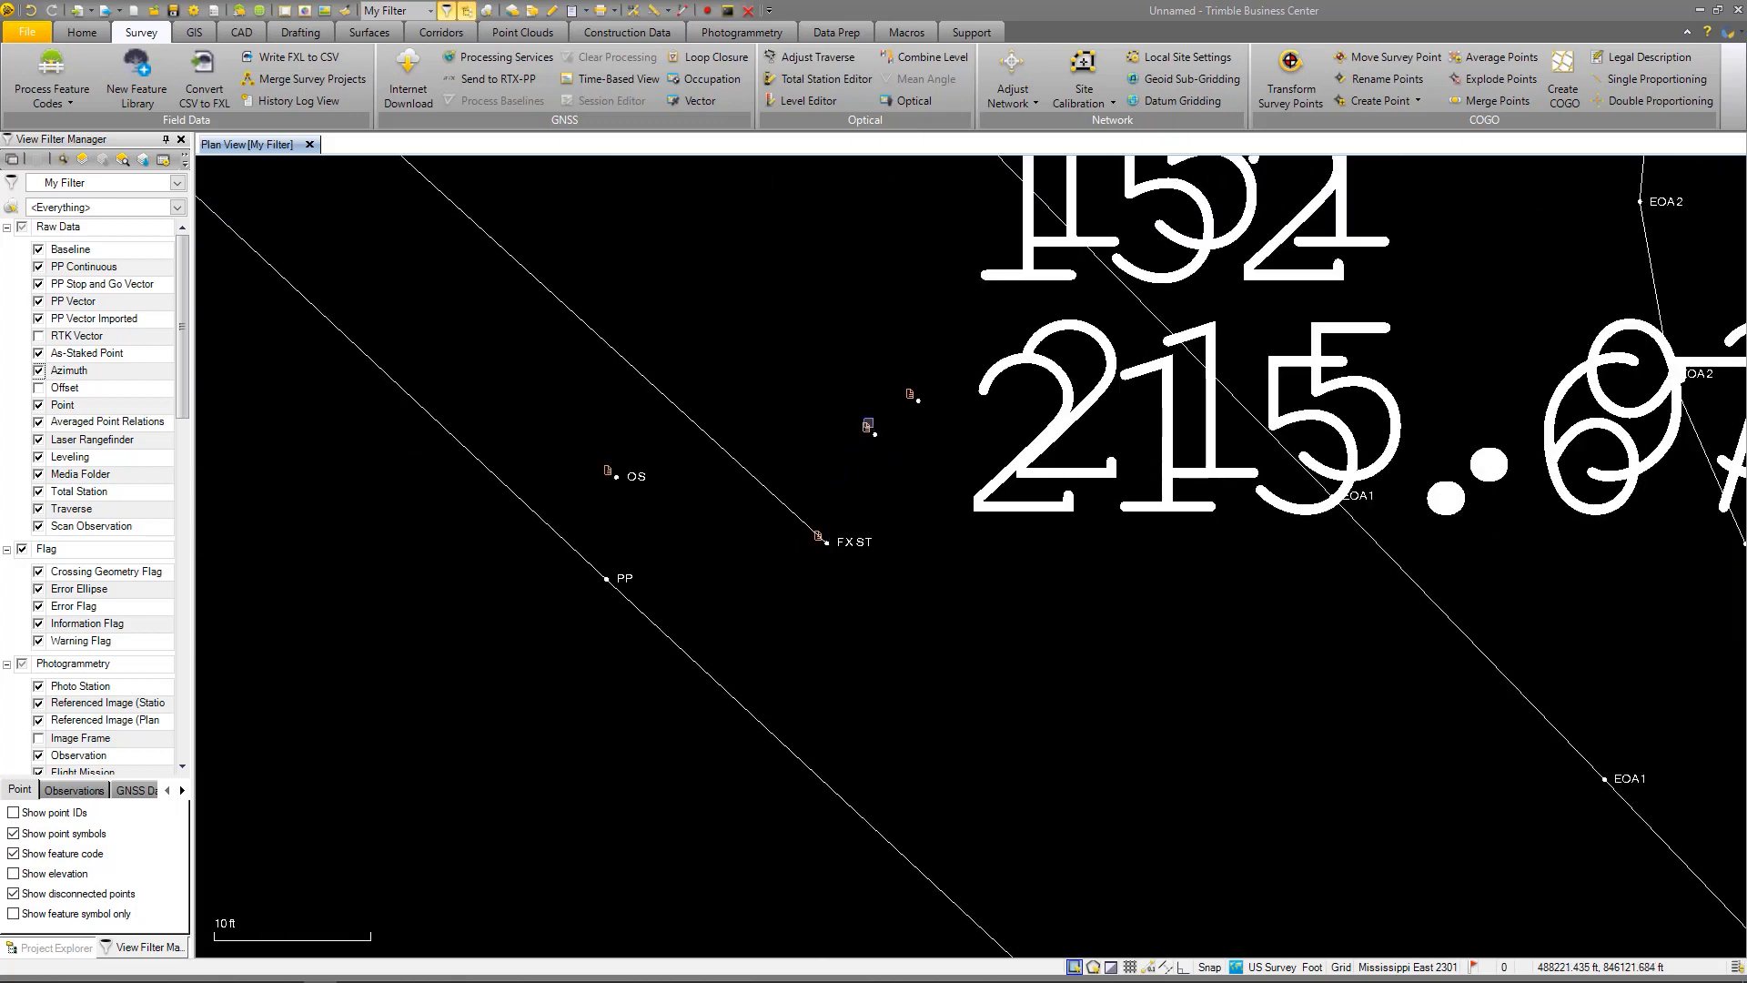
right_click(868, 424)
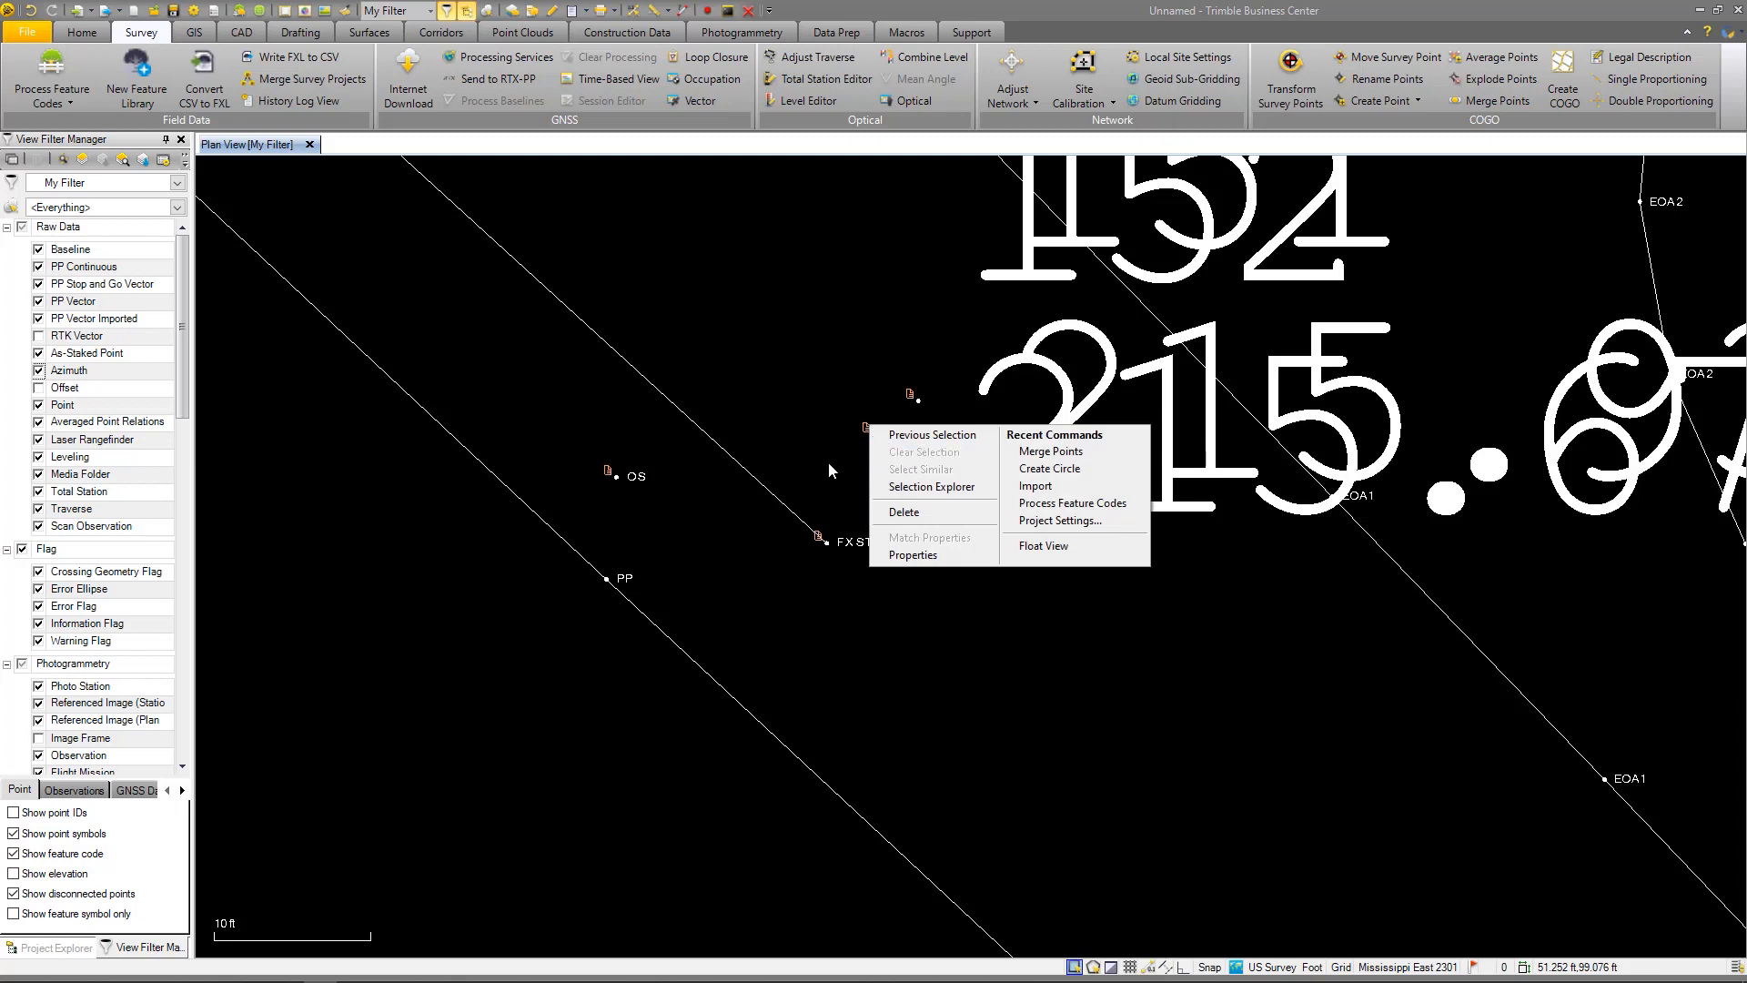
left_click(849, 444)
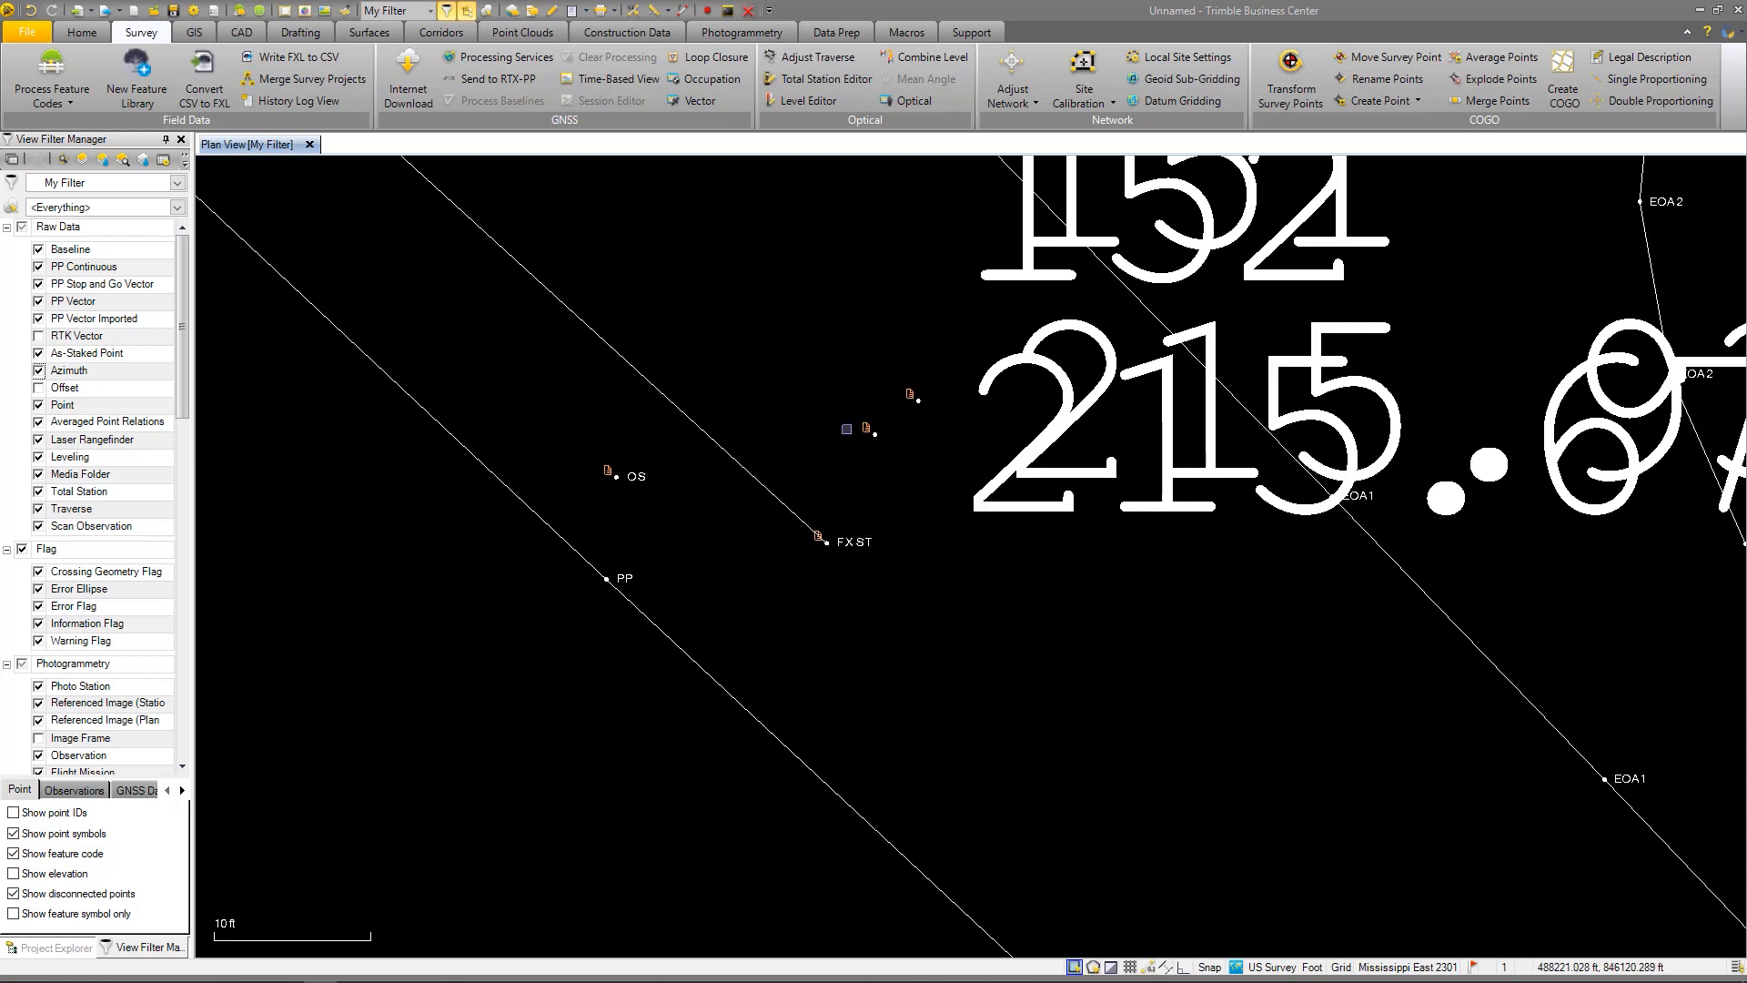
right_click(851, 425)
left_click(927, 543)
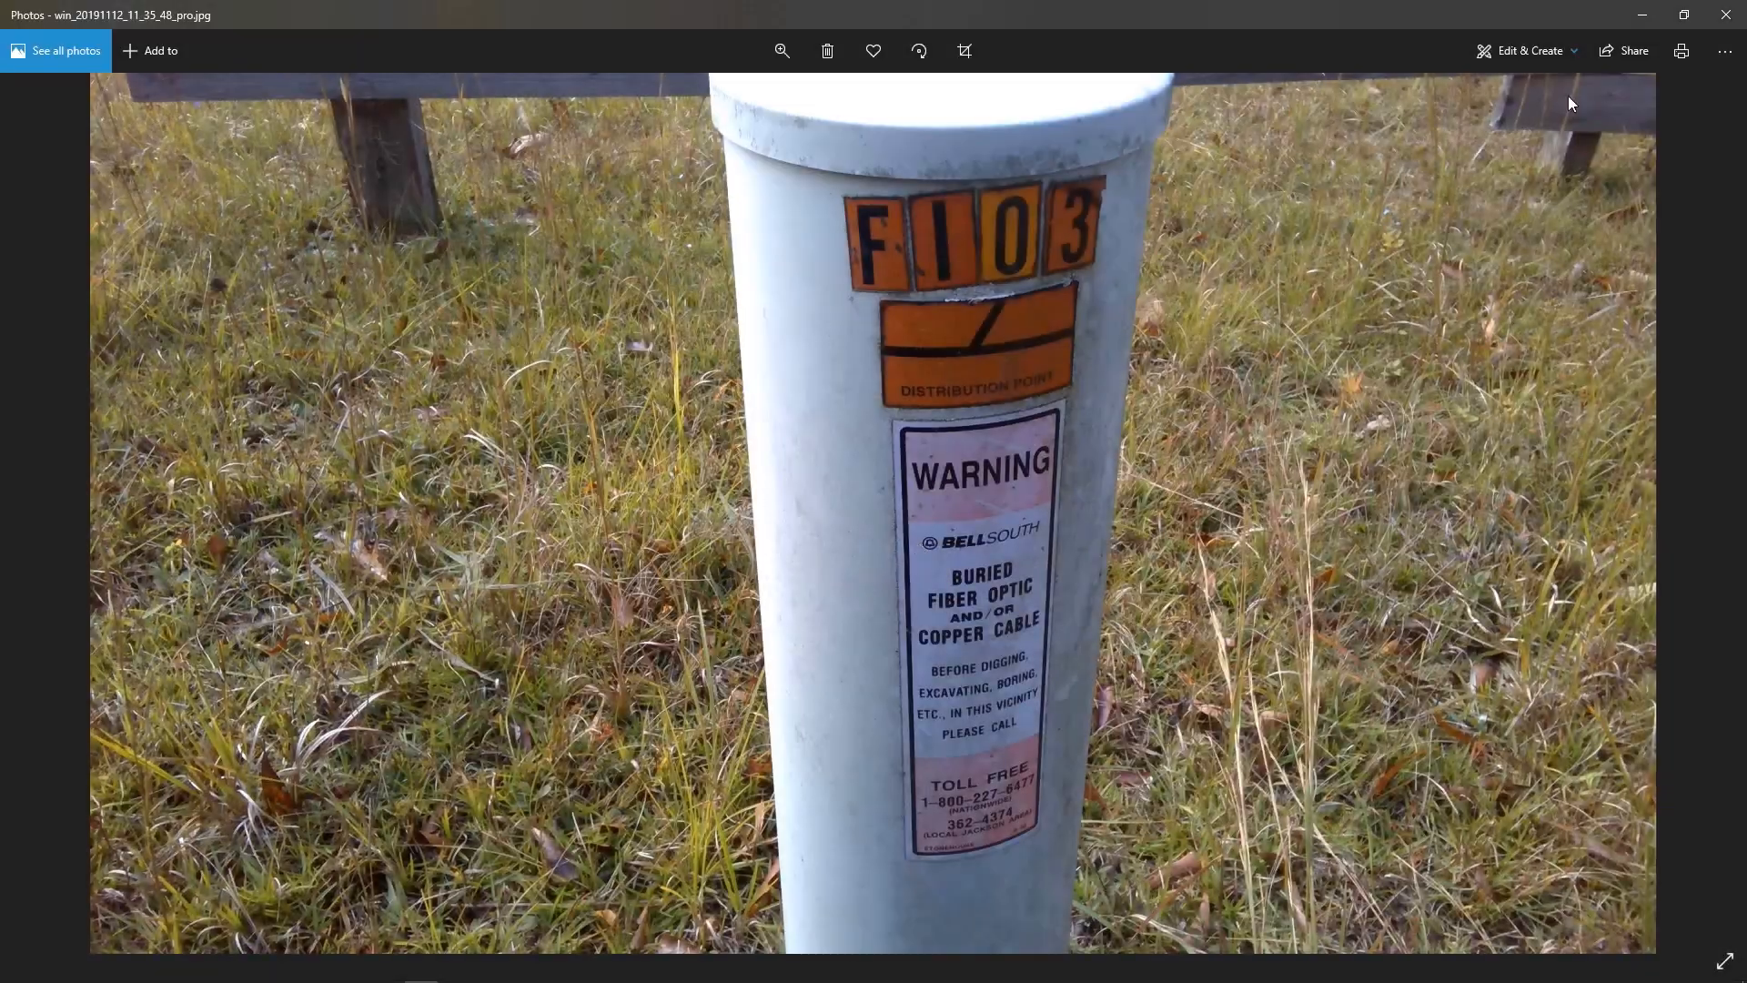
left_click(1725, 14)
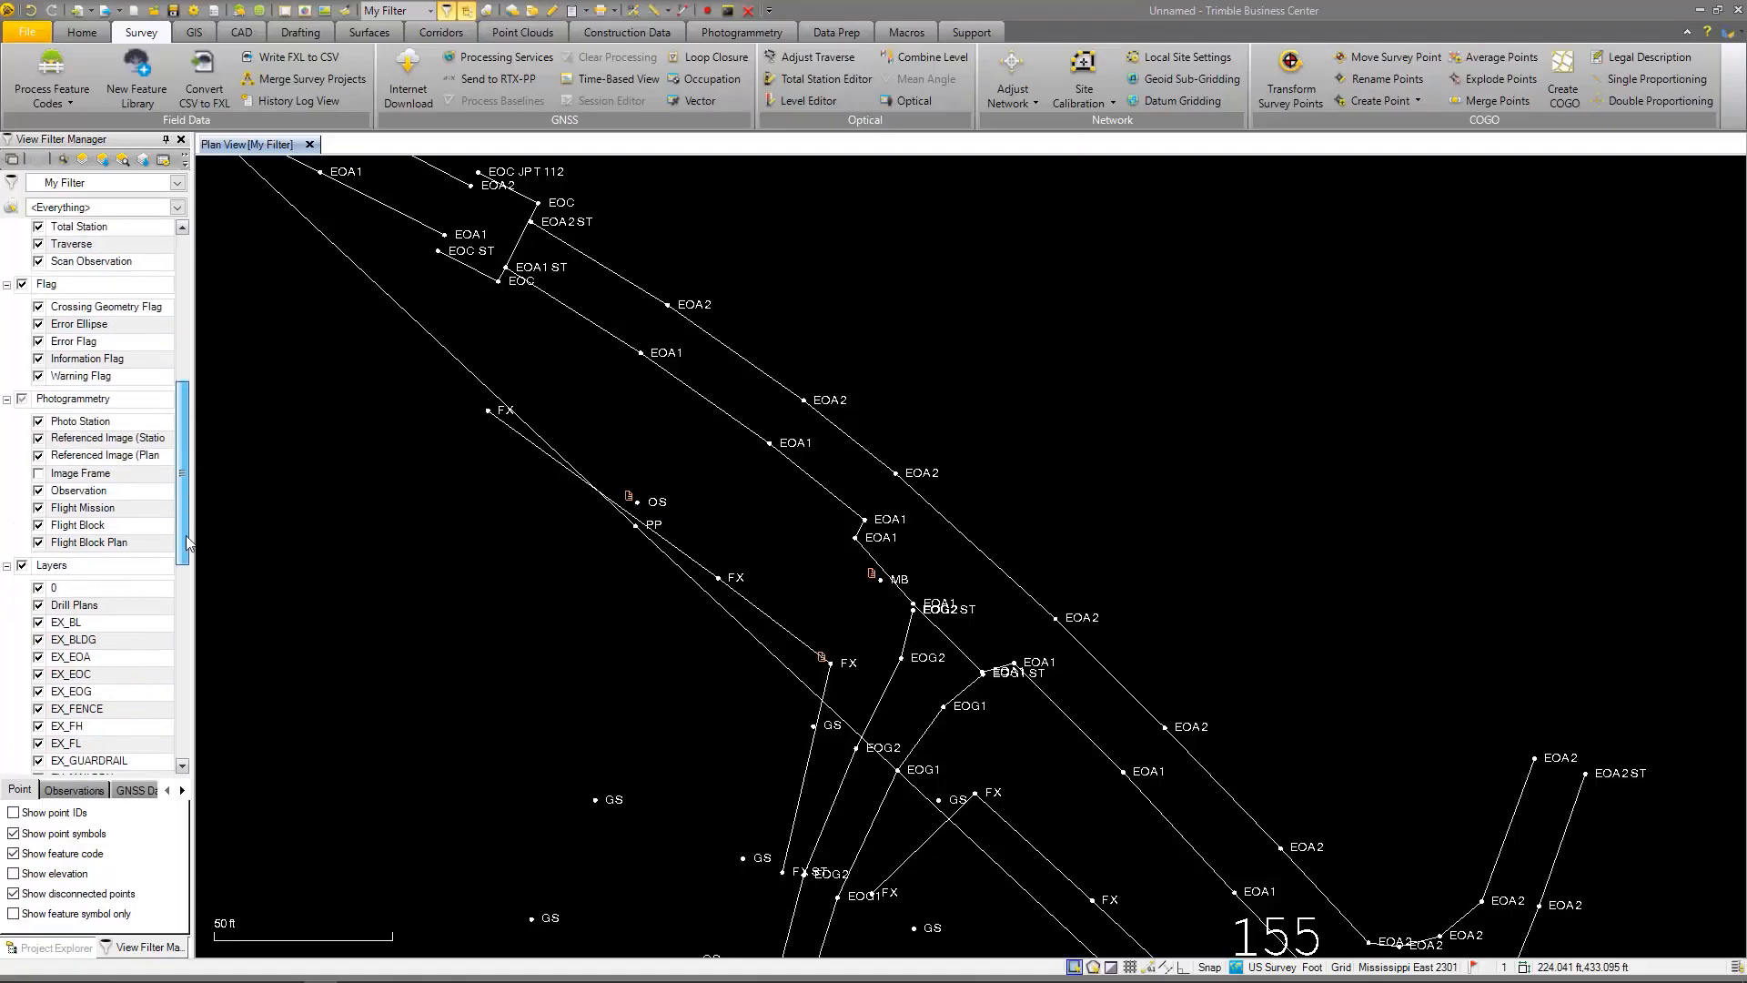
Hide the layers PT_EOA, PT_EOC, PT_FENCE, PT_GUARDRAIL and PT_OS in My Filter and review the remaining linework
scroll(178, 618, "down", 3)
scroll(168, 710, "down", 1)
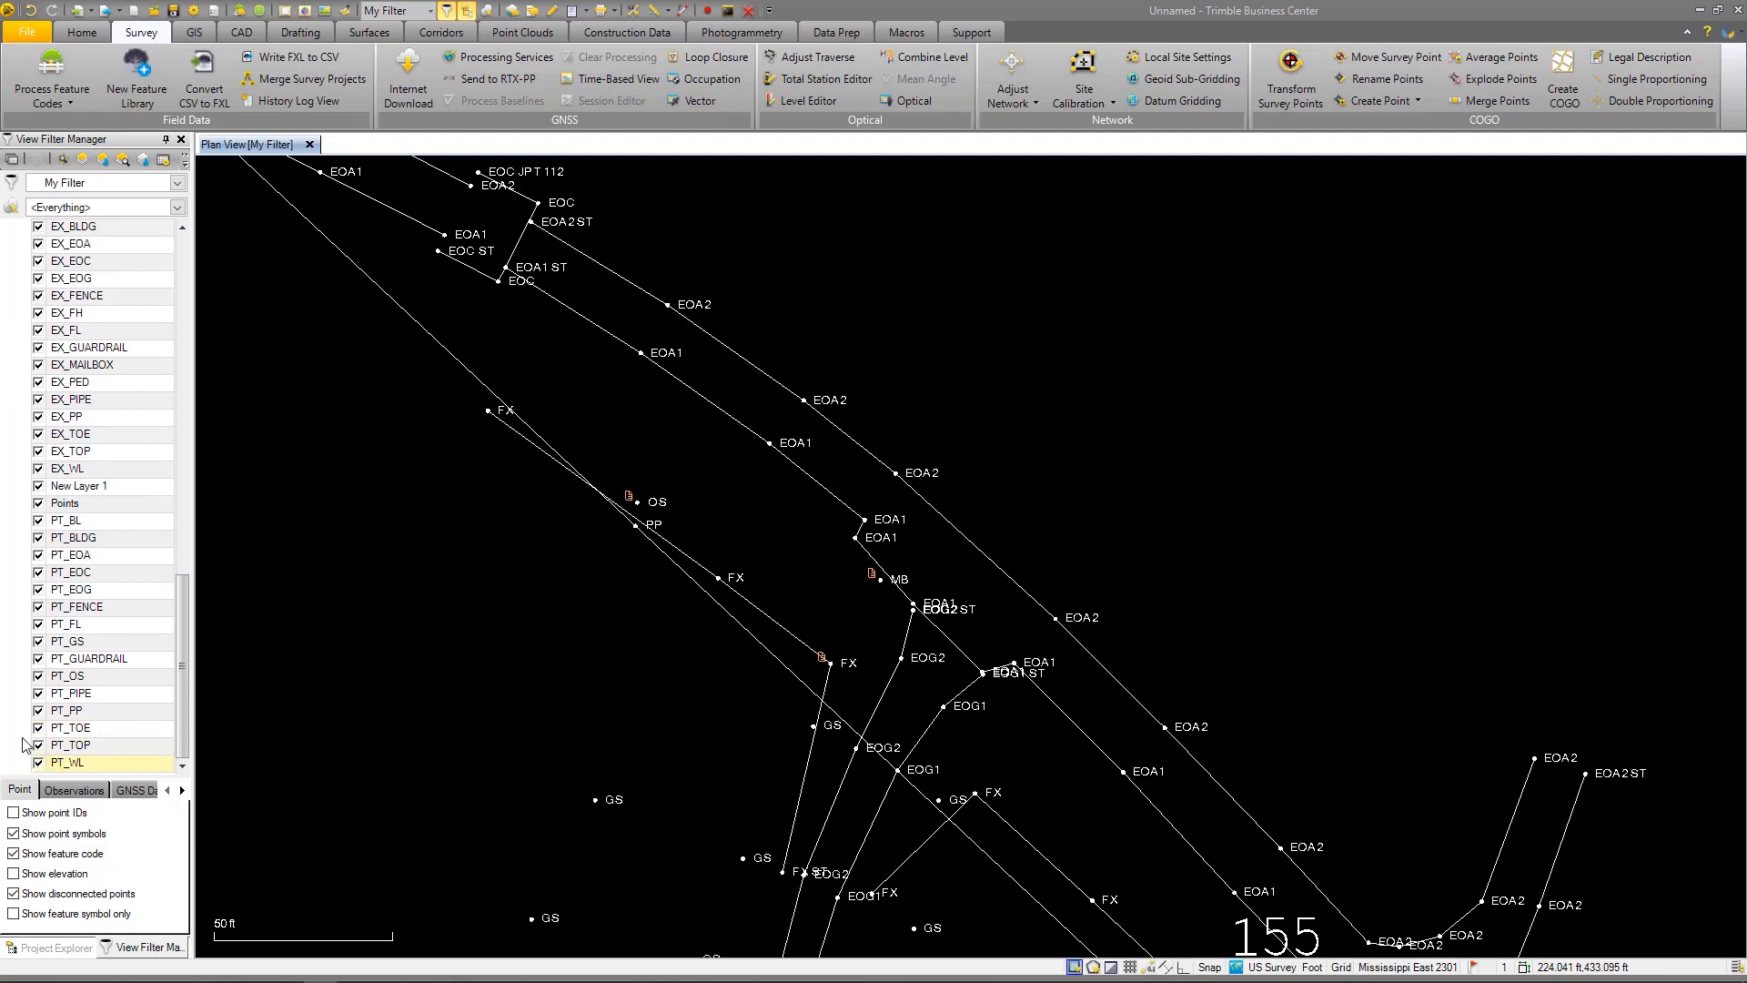
left_click(40, 555)
left_click(38, 573)
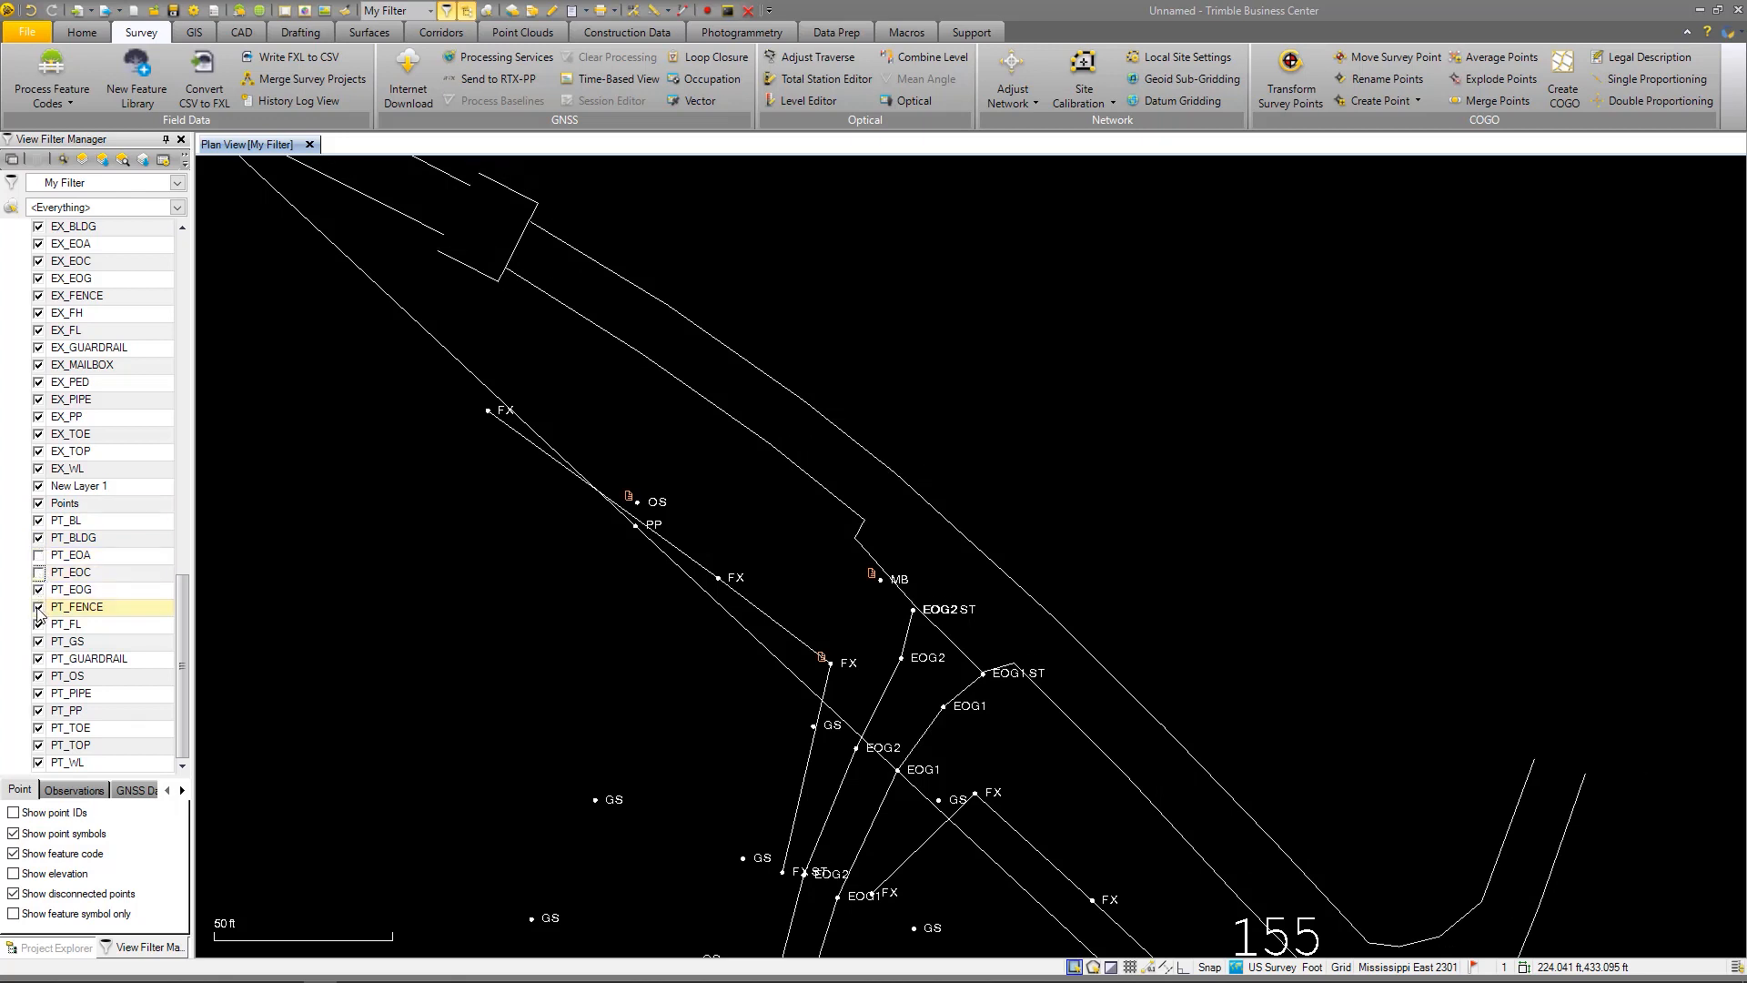
left_click(38, 607)
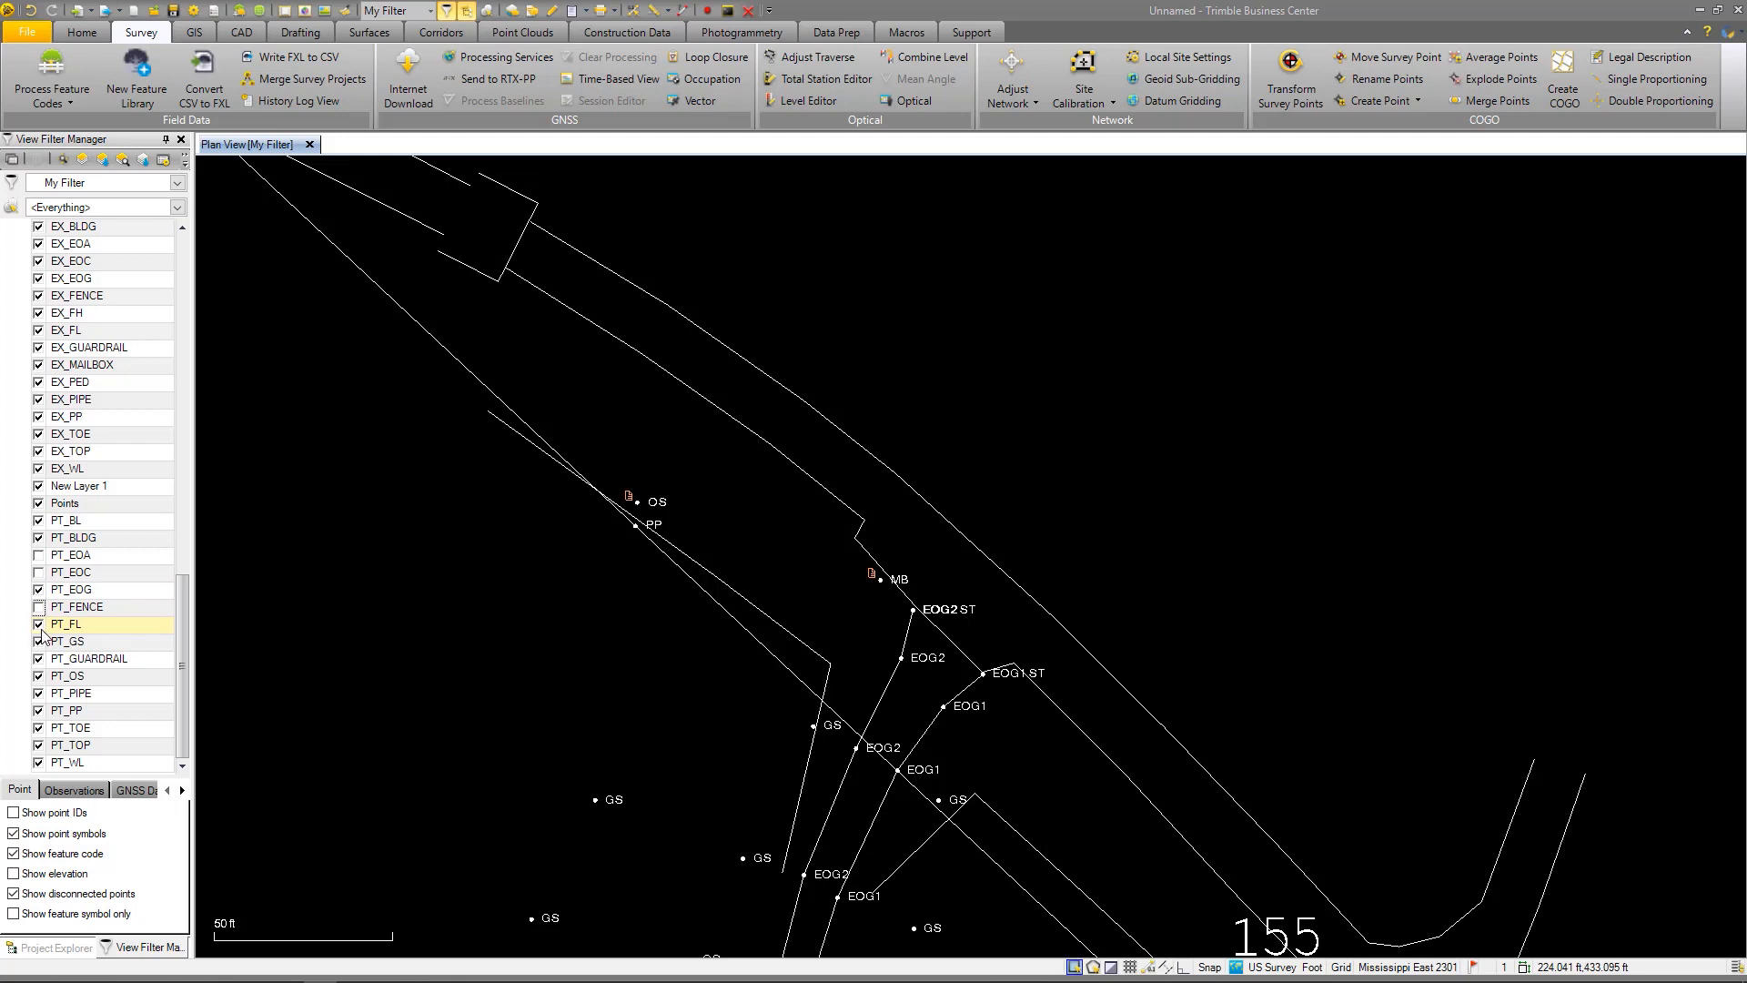
left_click(38, 677)
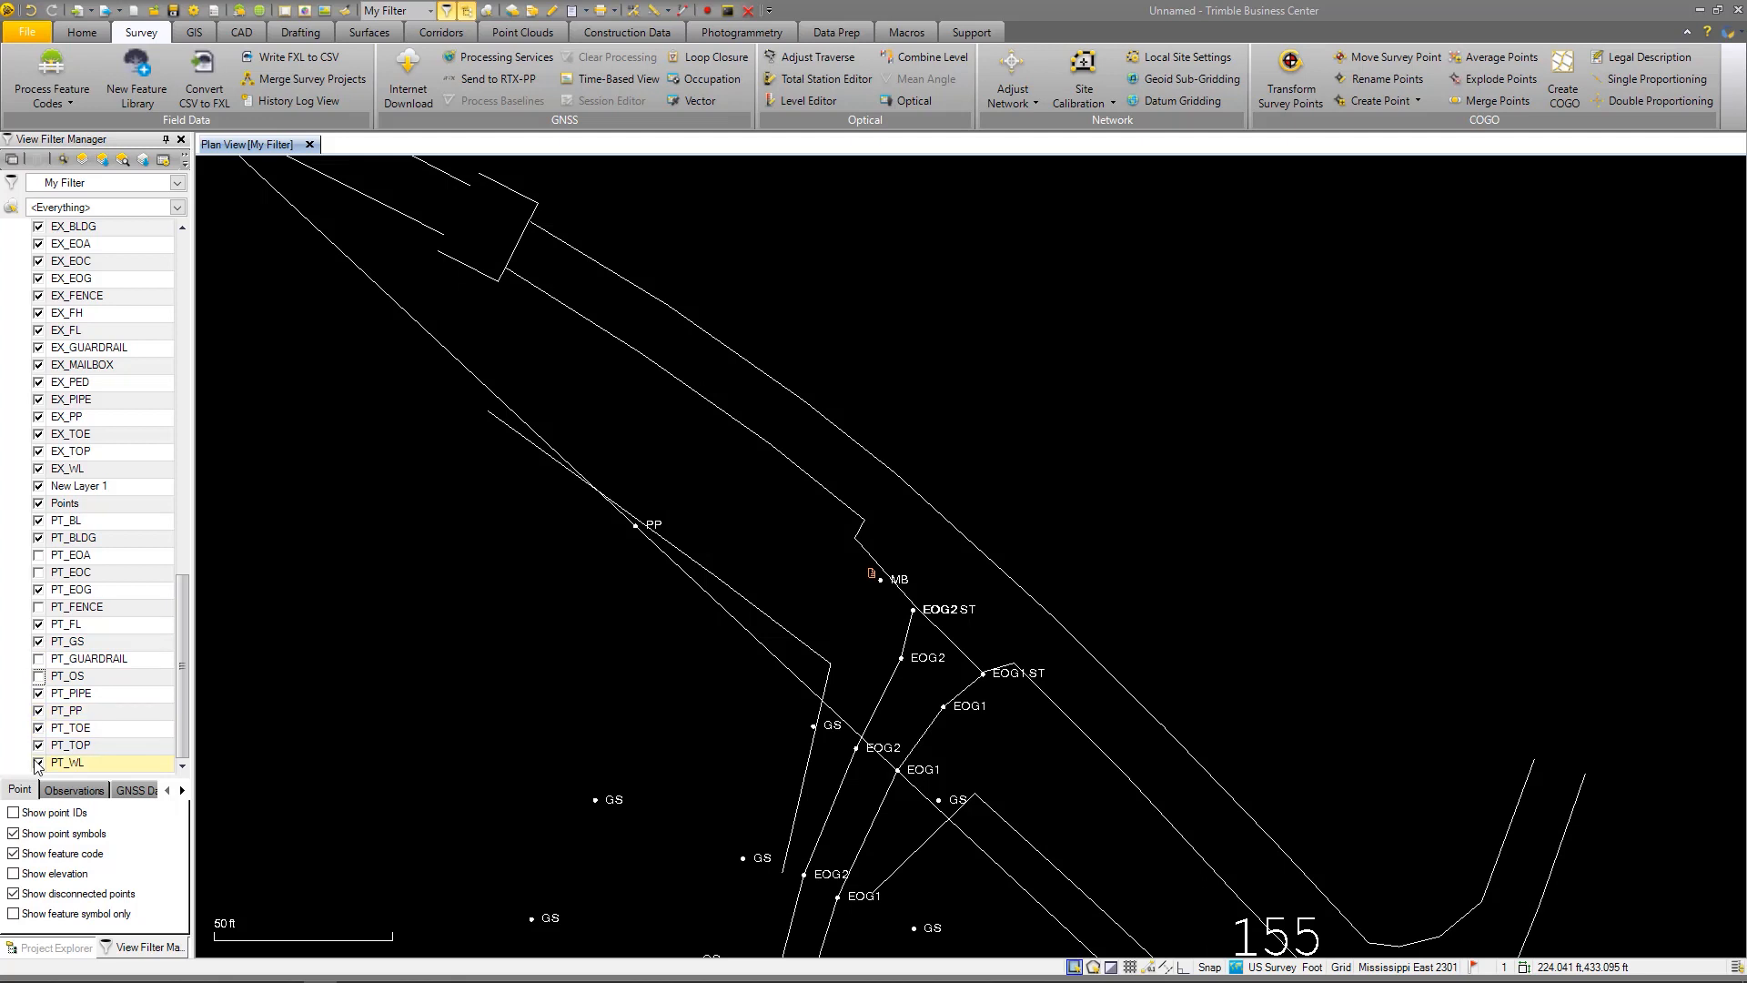
scroll(616, 616, "down", 5)
scroll(768, 632, "up", 5)
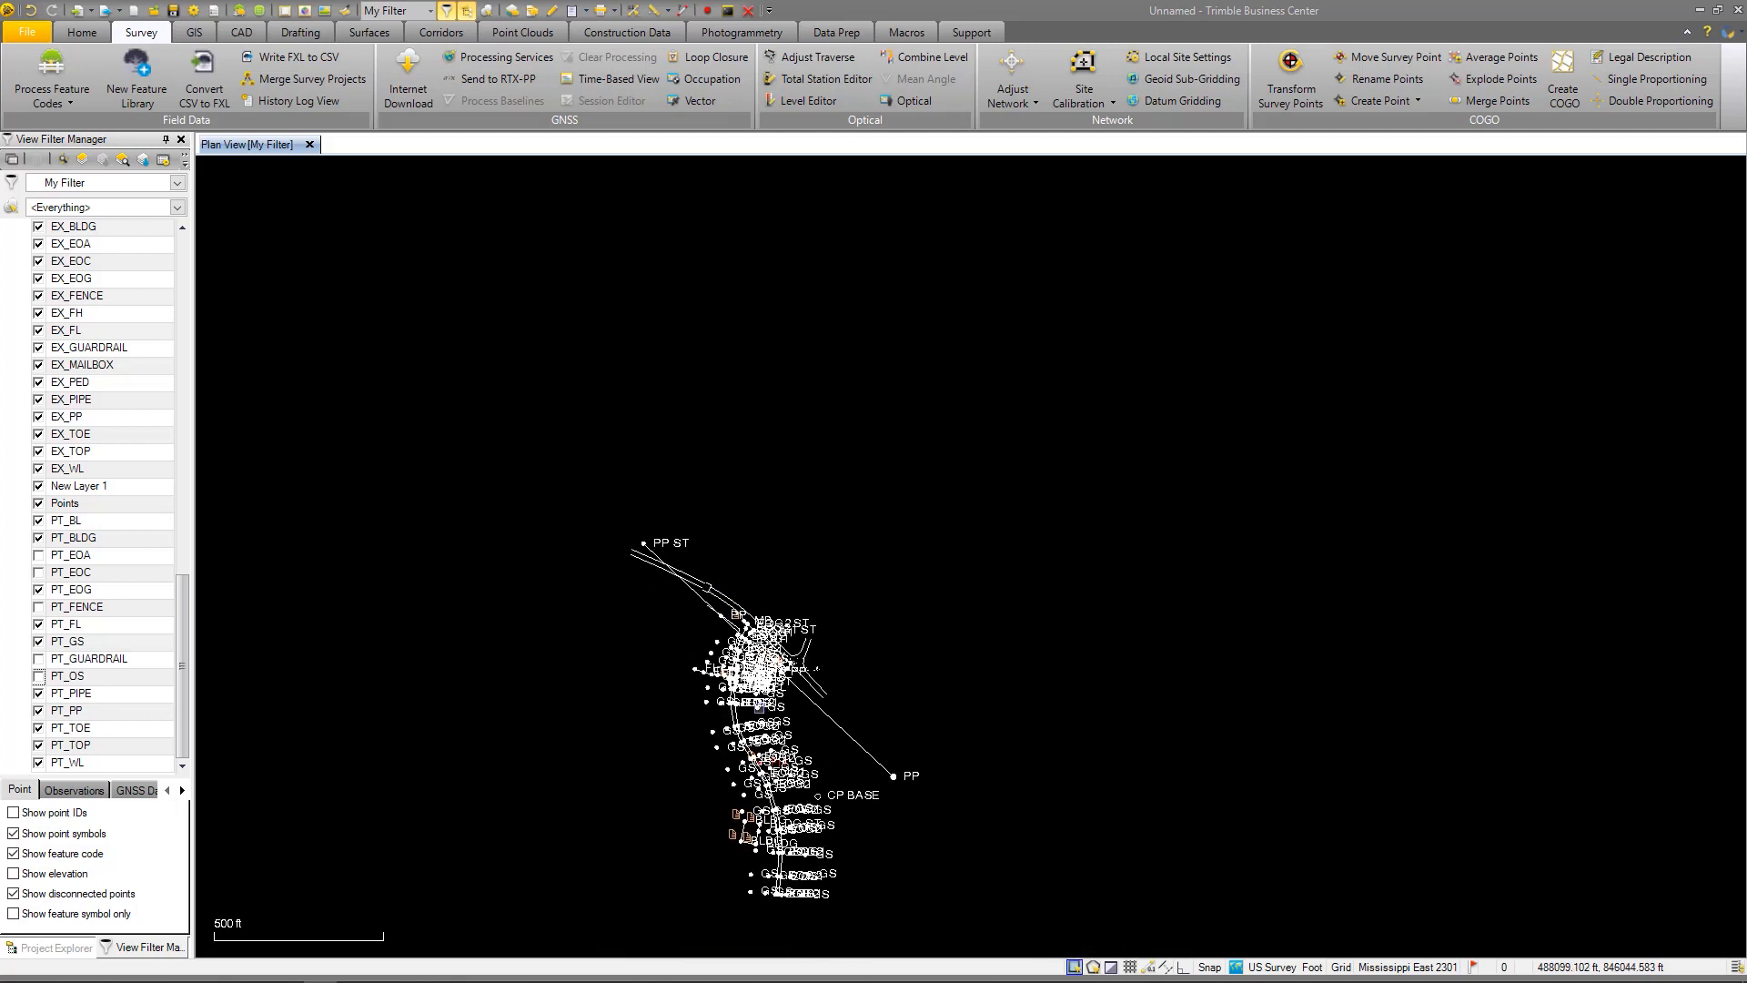
scroll(648, 350, "up", 2)
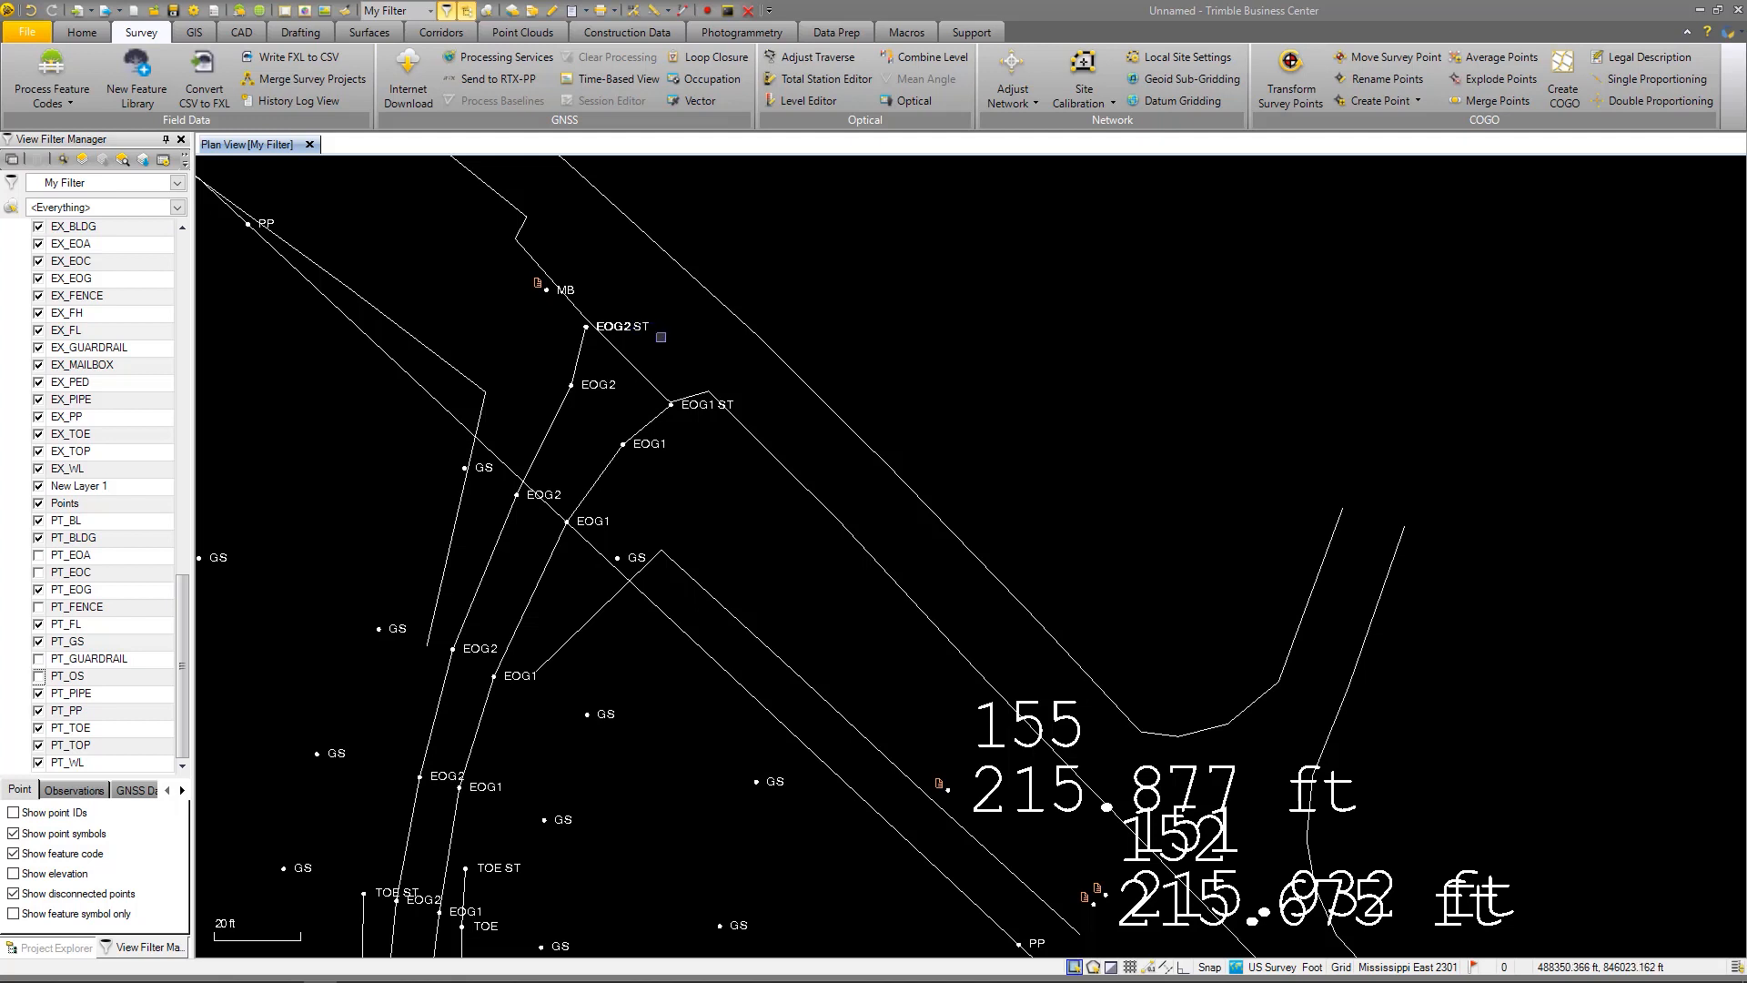
scroll(658, 344, "down", 2)
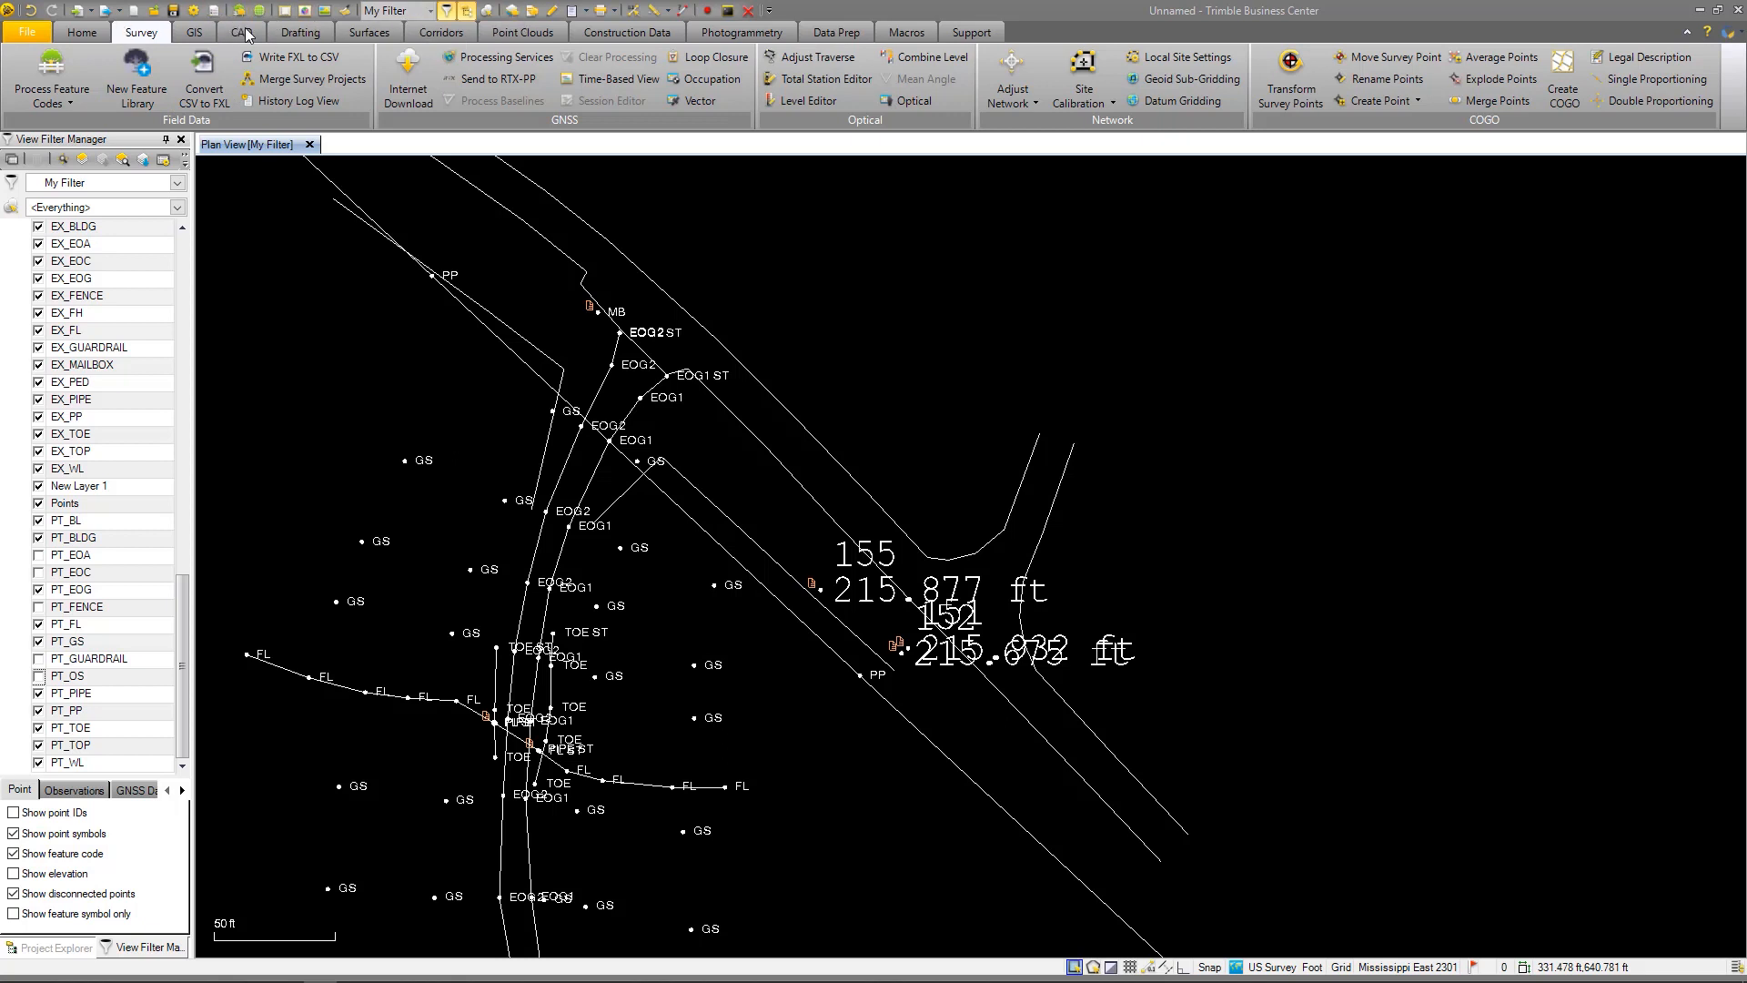
Start creating a surface and open the selection options for its members
left_click(372, 33)
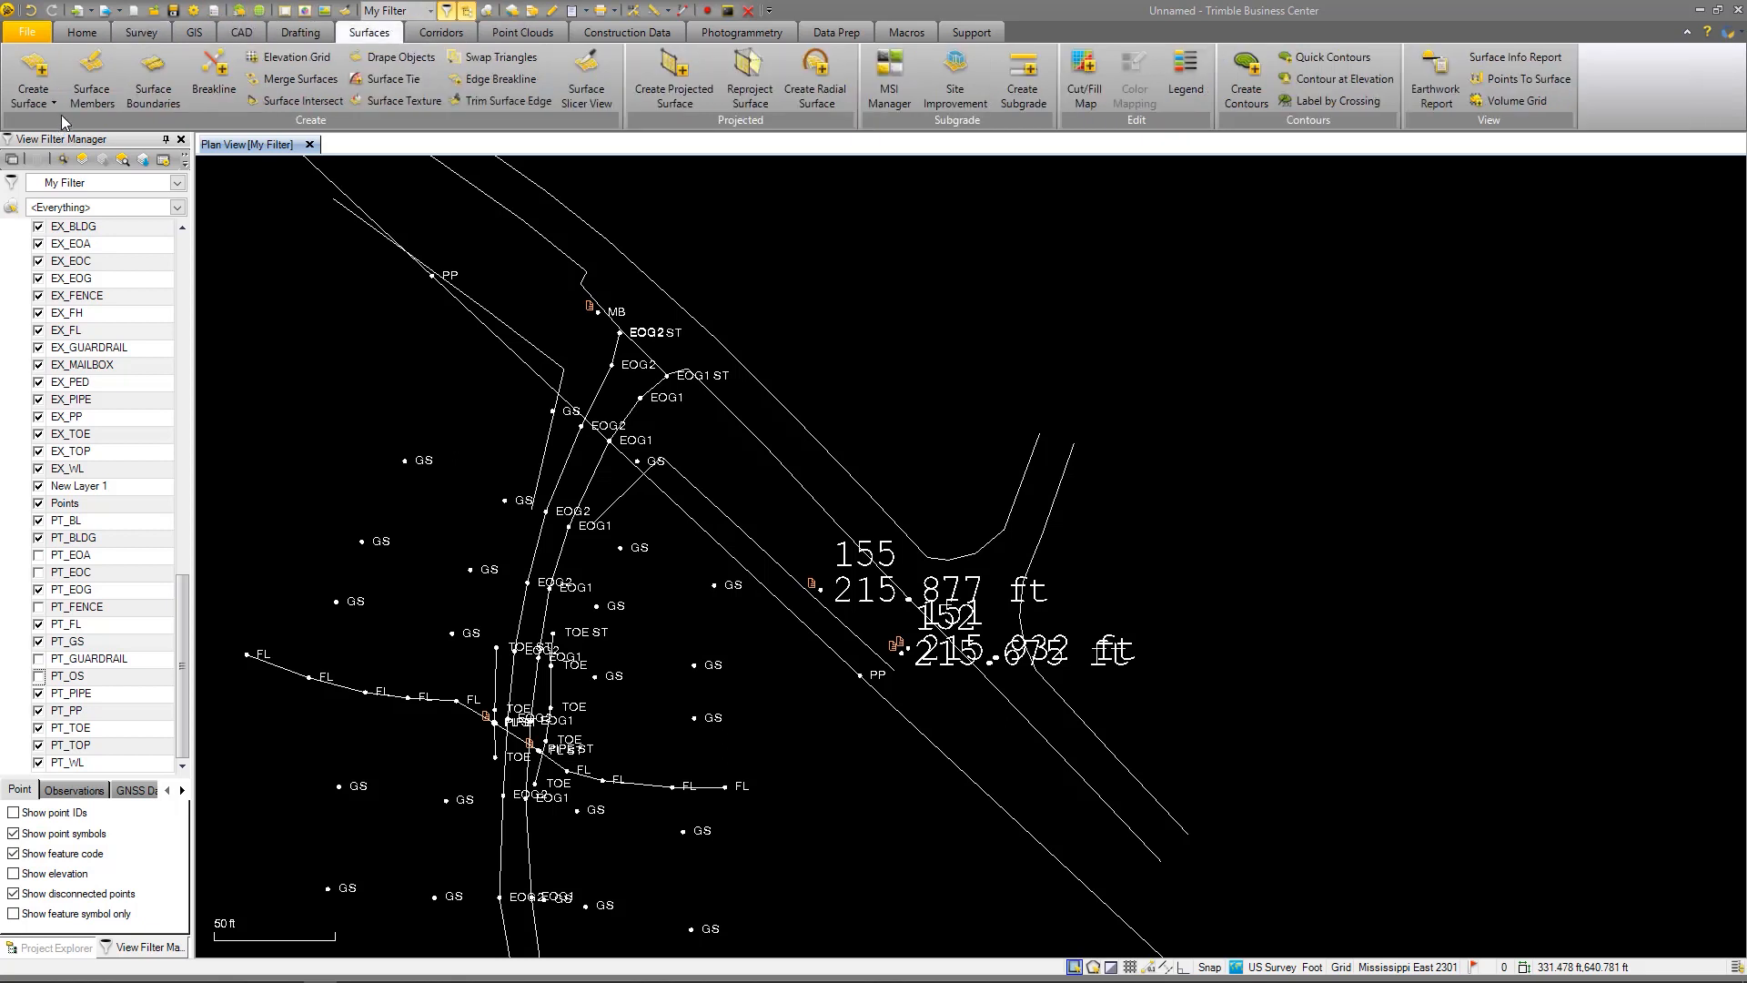
left_click(50, 64)
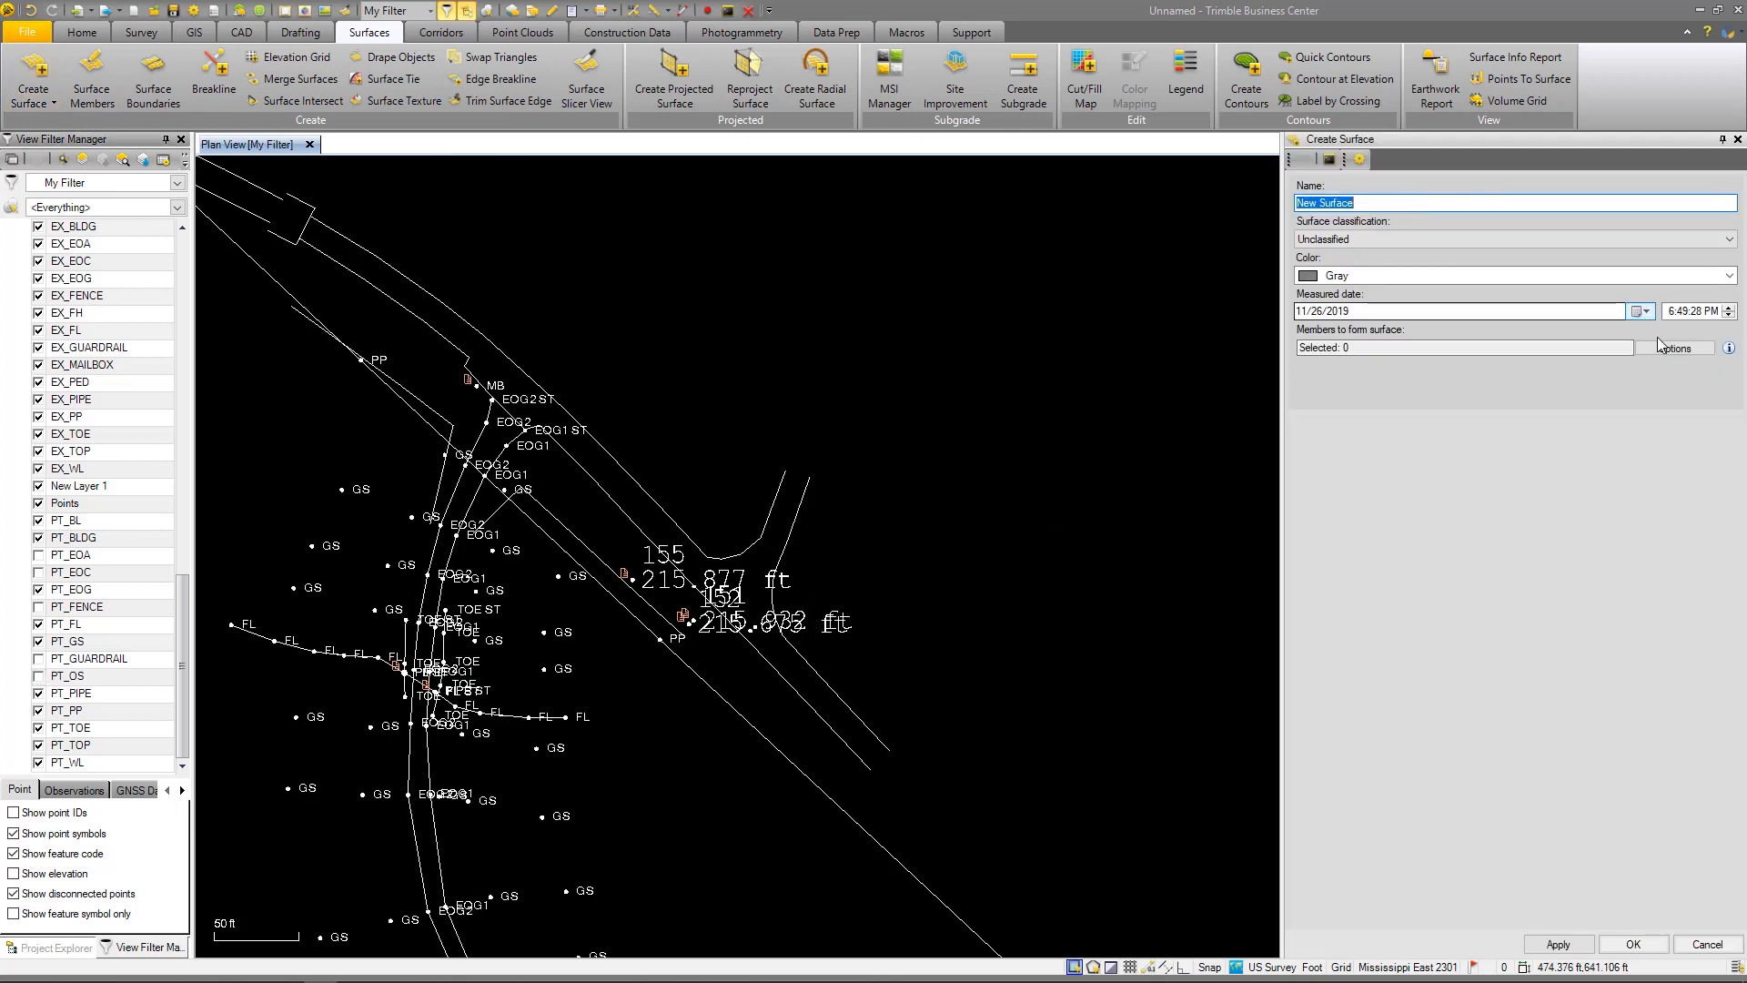
left_click(1652, 350)
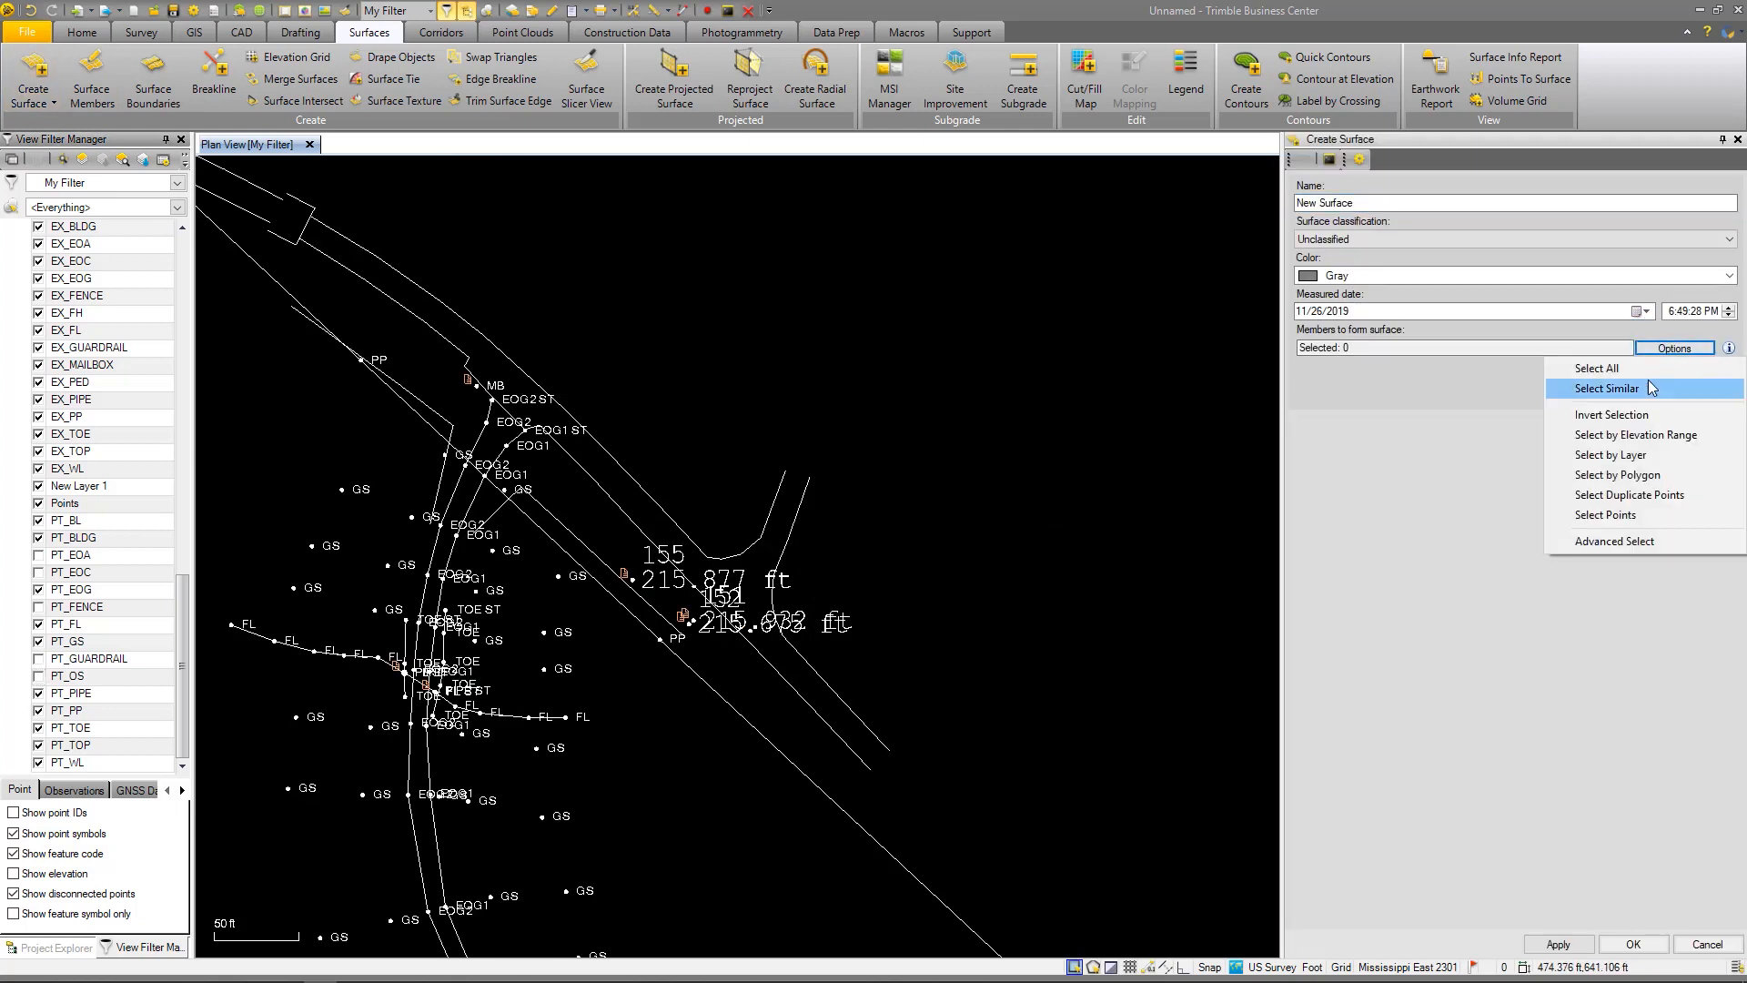
Start choosing the surface members by layer, including EX_EOG, EX_FENCE, EX_FH and EX_FL
left_click(1649, 454)
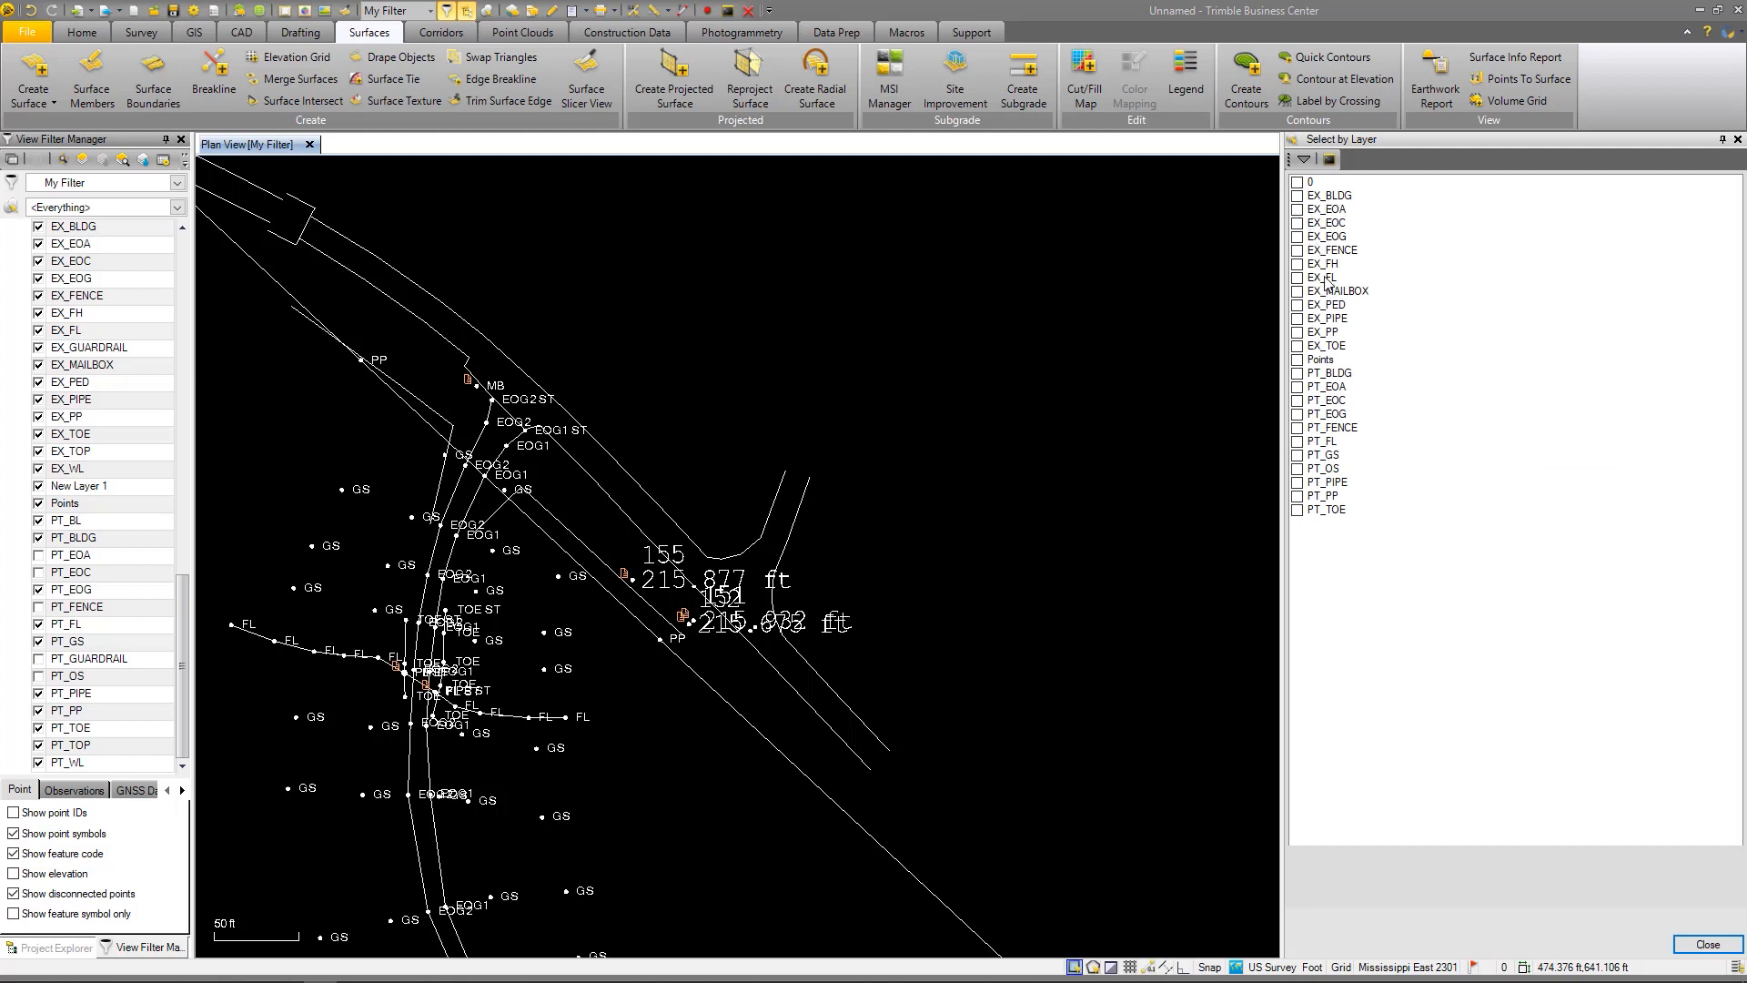
left_click(1299, 238)
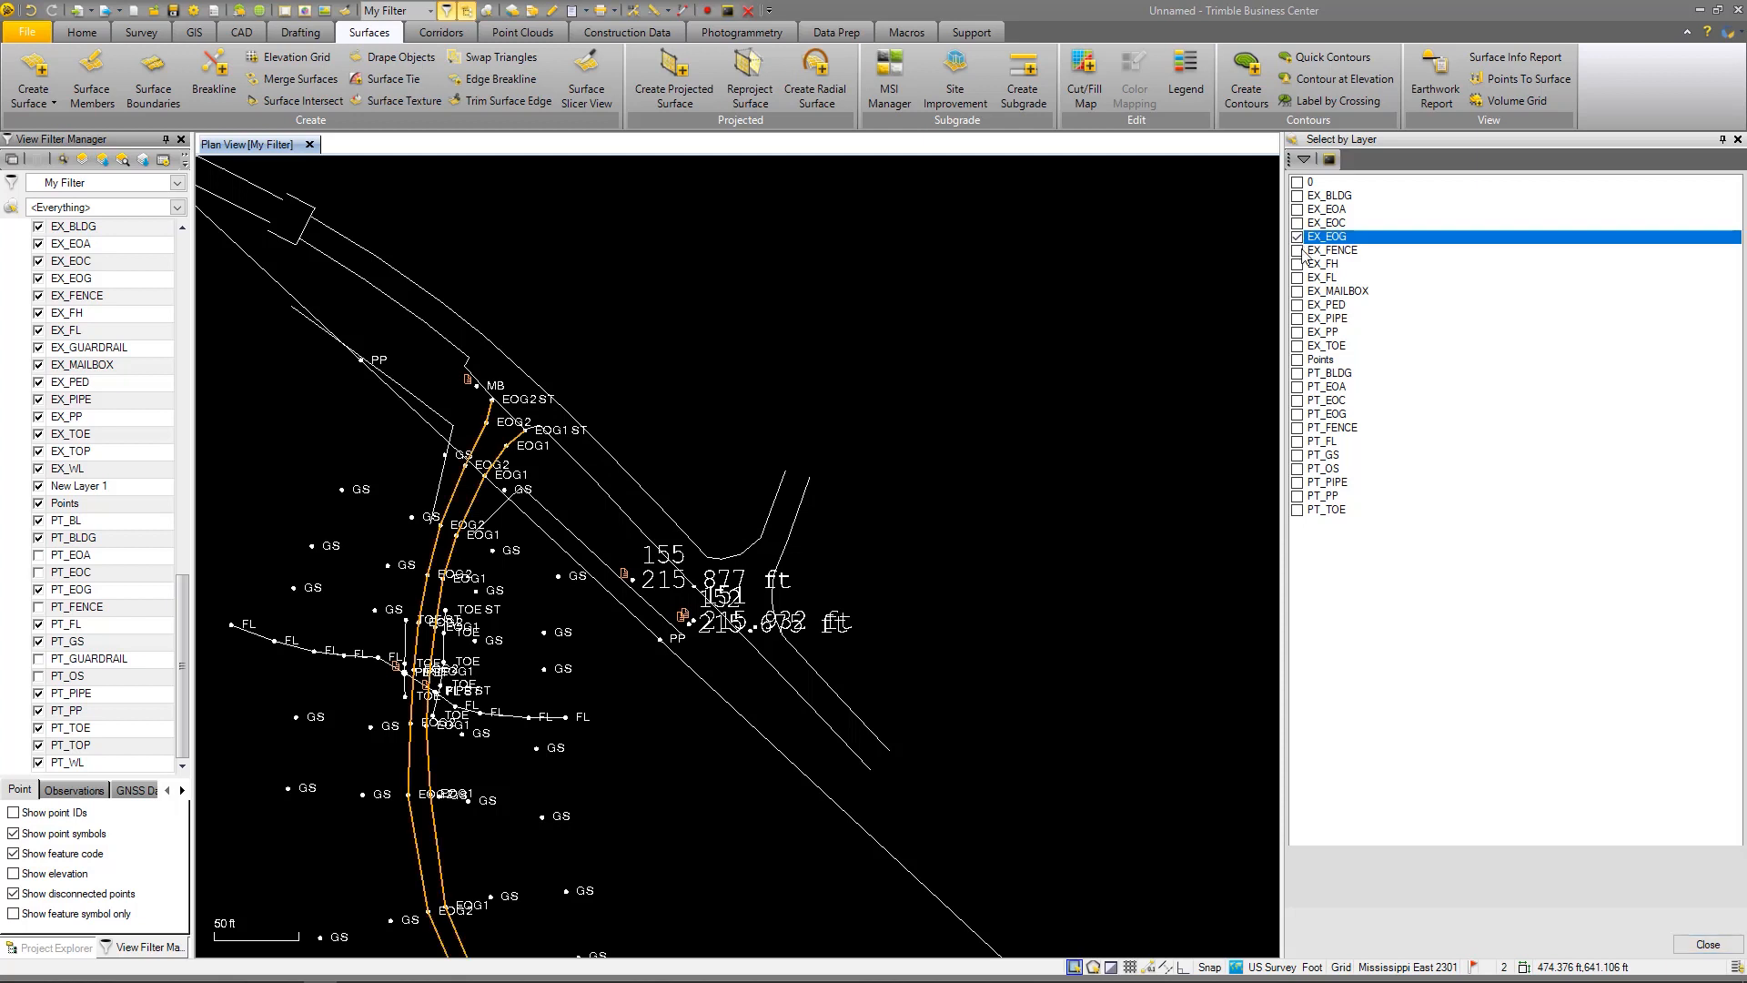
left_click(1298, 251)
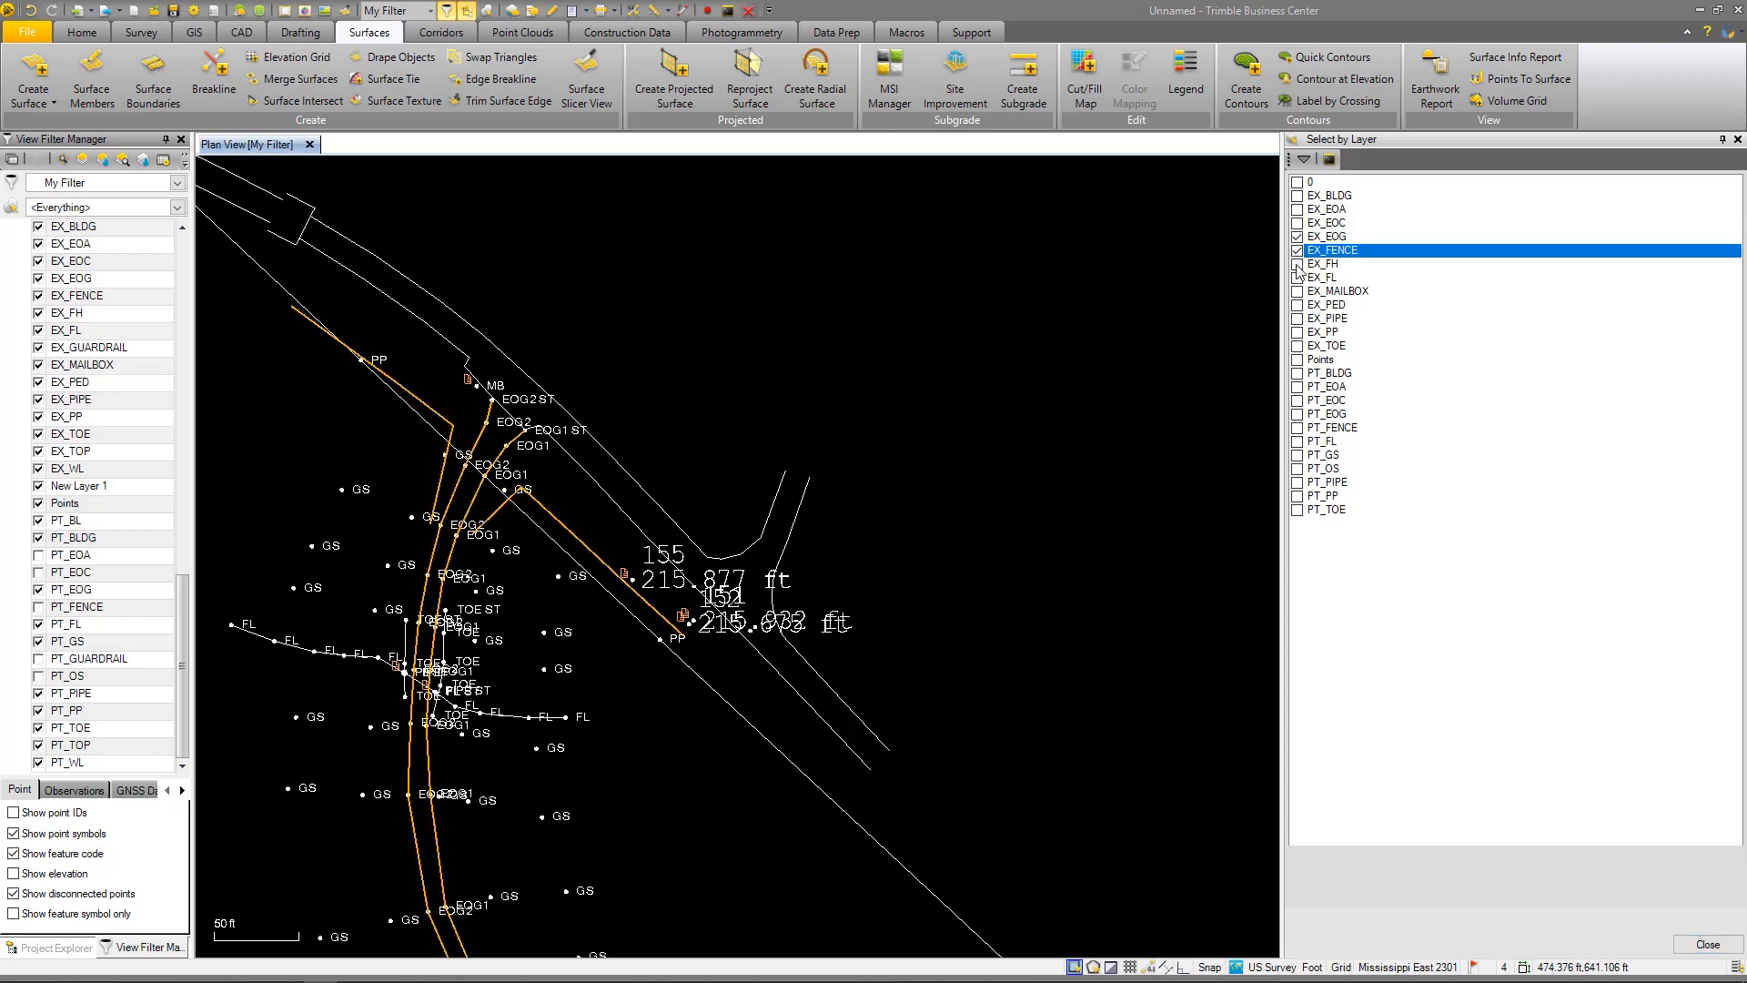
left_click(1298, 265)
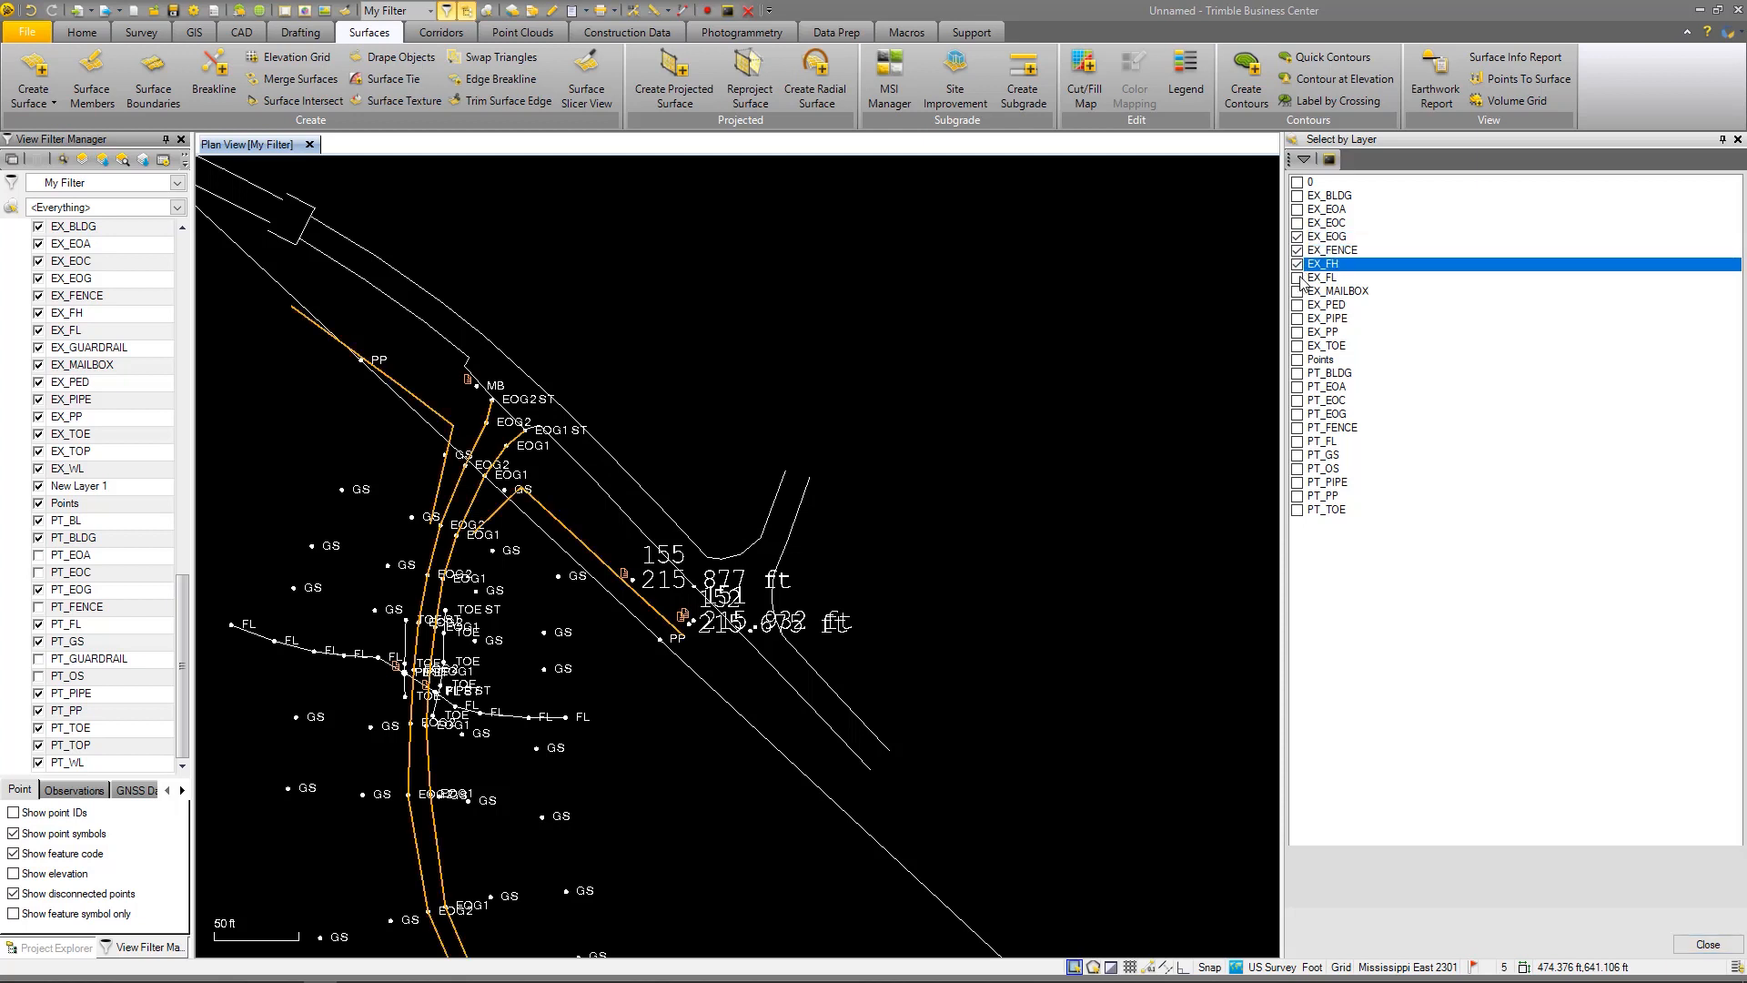
left_click(1299, 278)
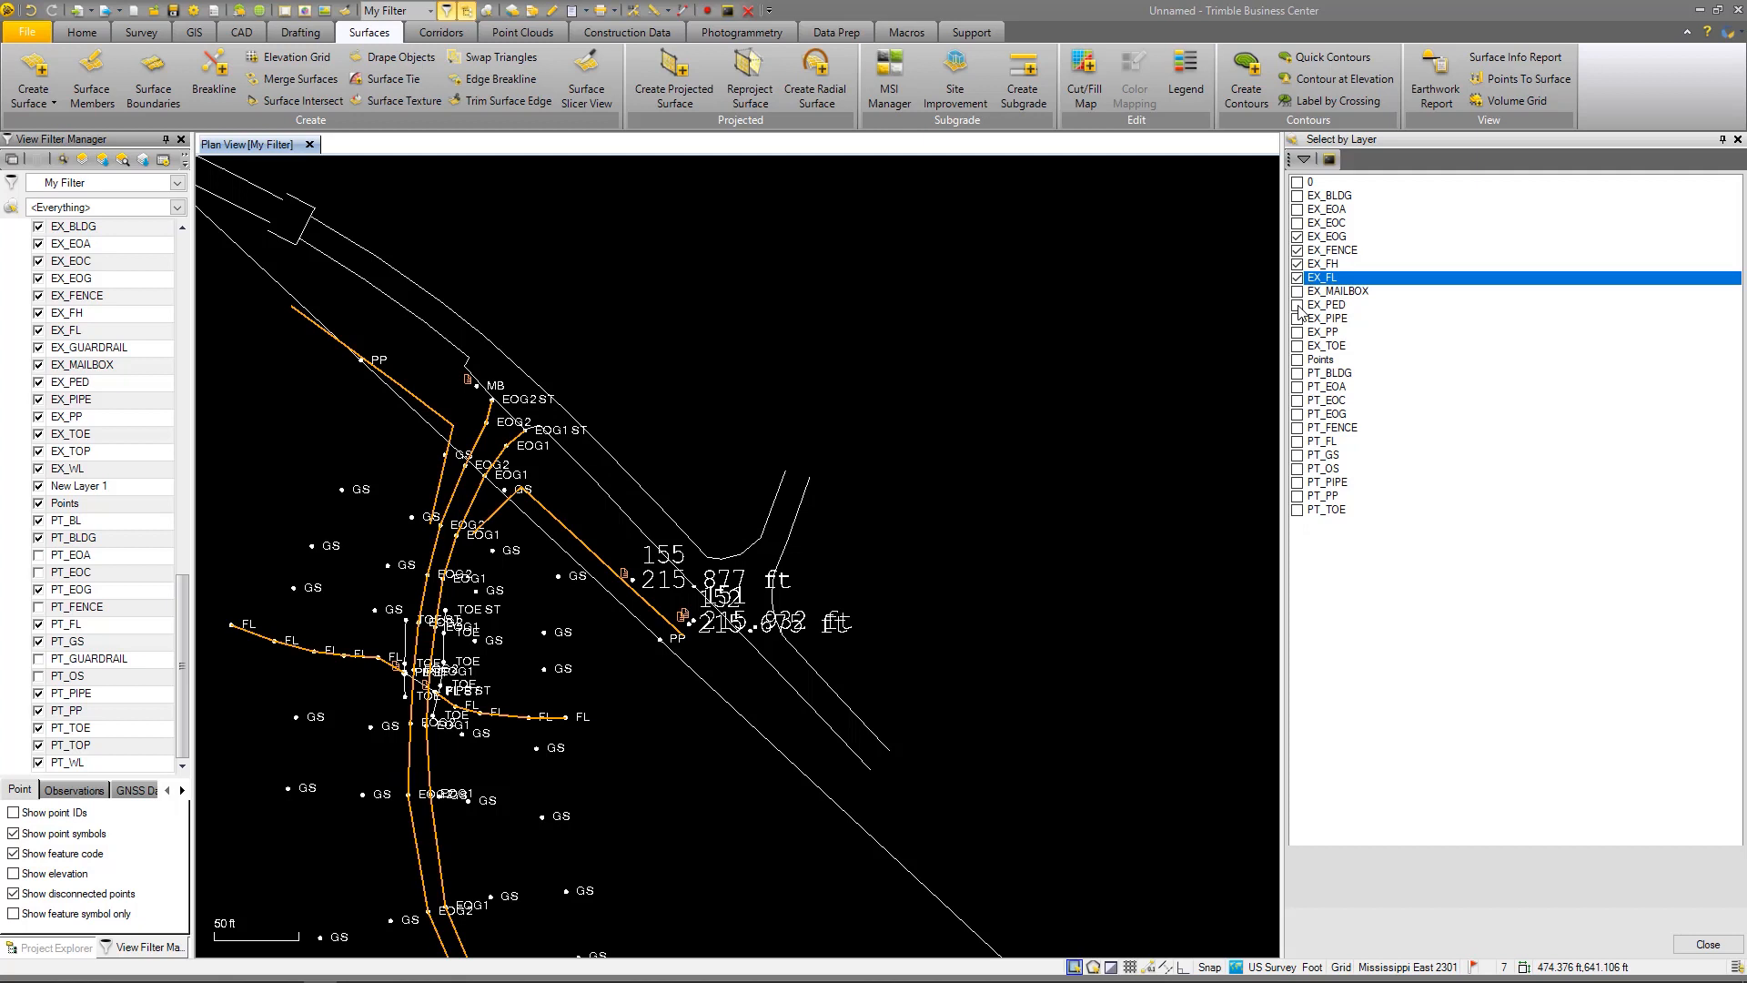
Add the layers EX_PIPE, EX_TOE, PT_BLDG and PT_EOG to the surface member selection, leaving out EX_PED and EX_PP
left_click(1299, 307)
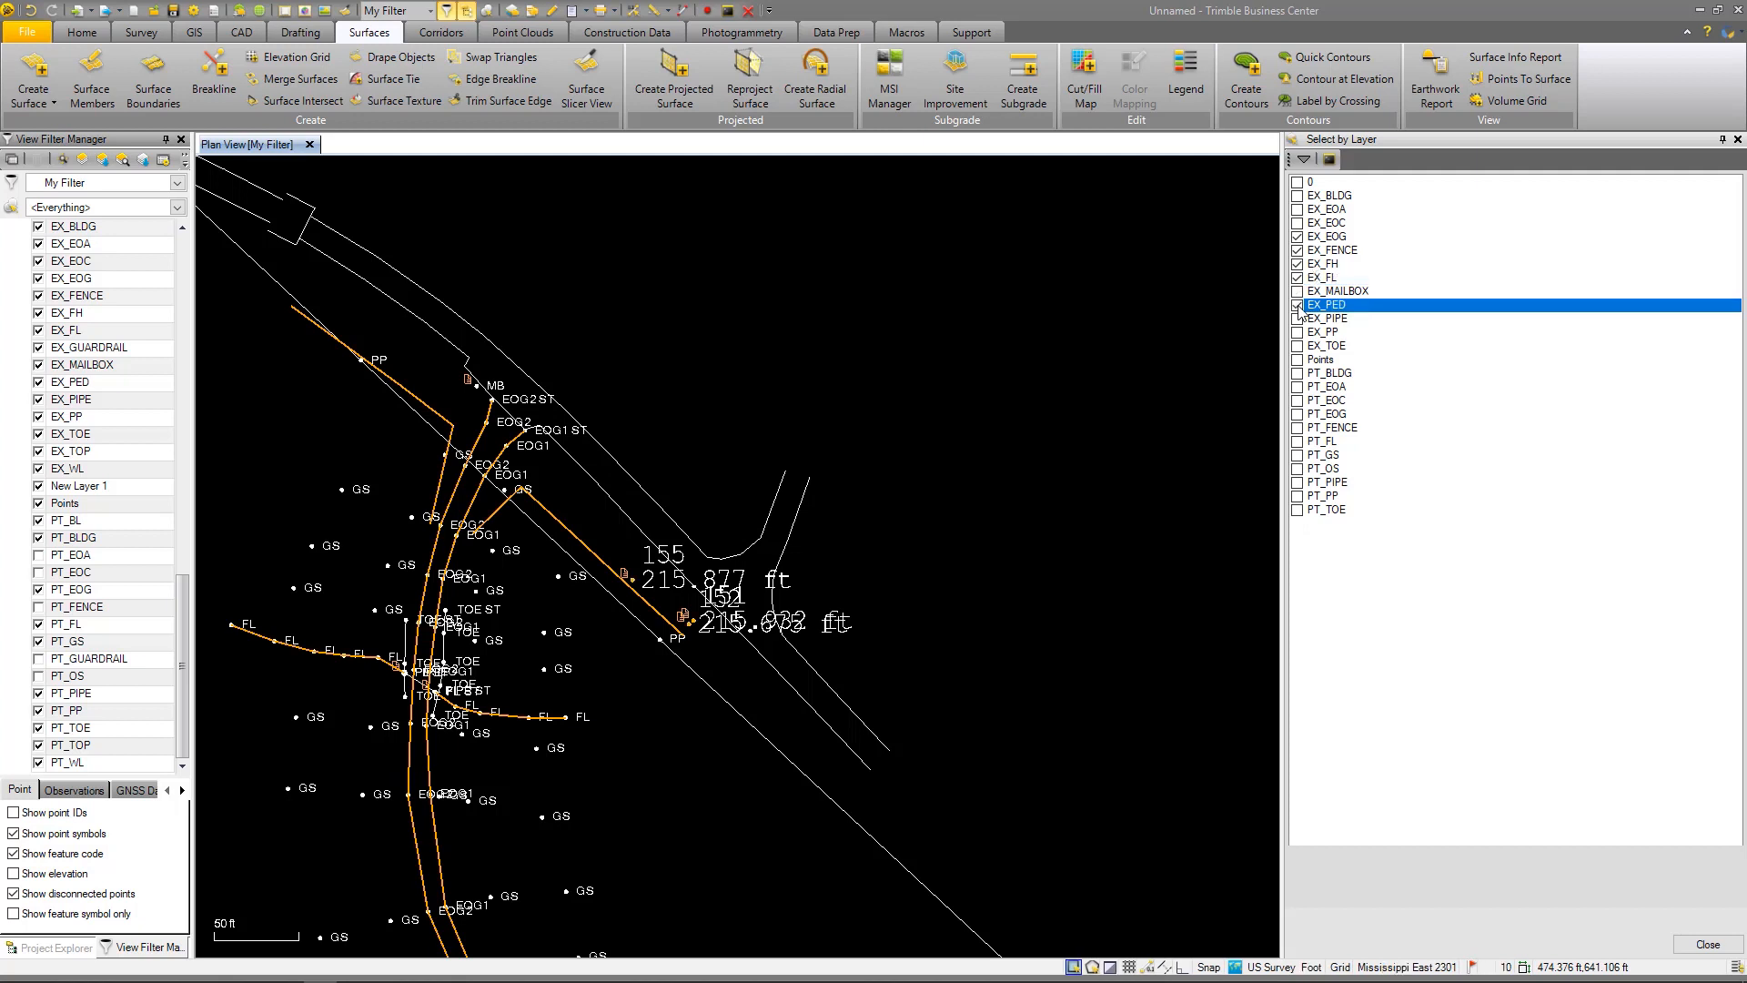
left_click(1298, 319)
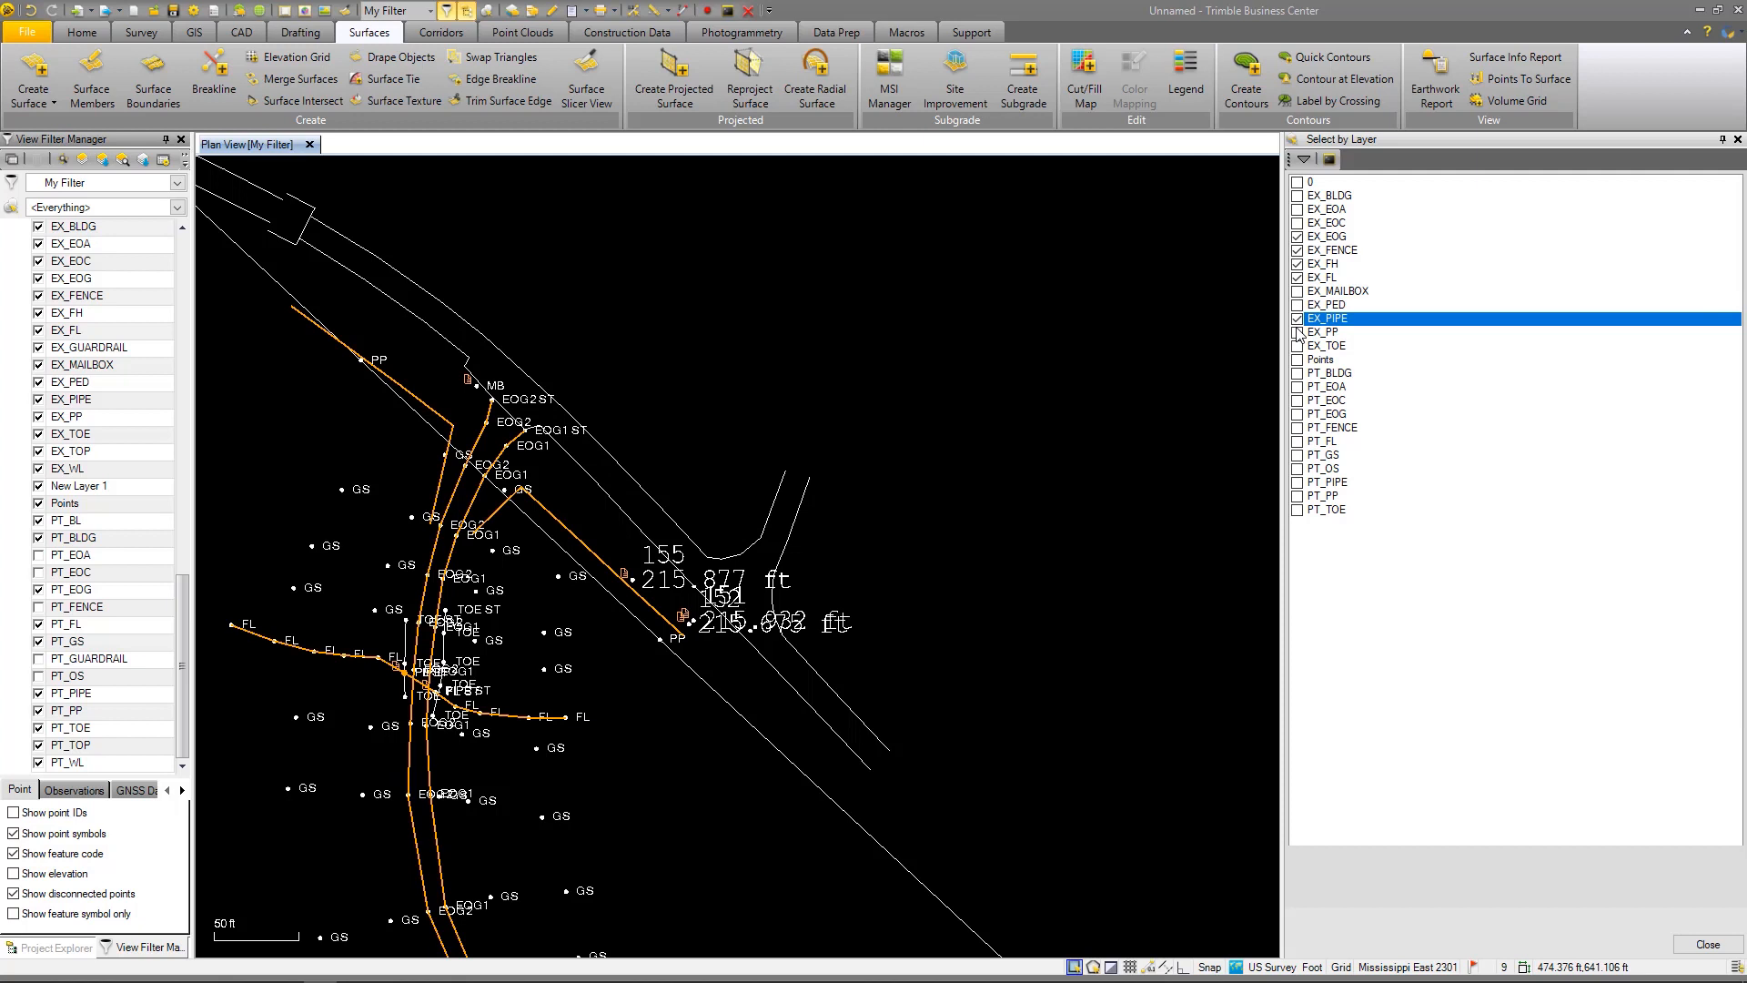
left_click(1298, 332)
left_click(1299, 333)
left_click(1299, 347)
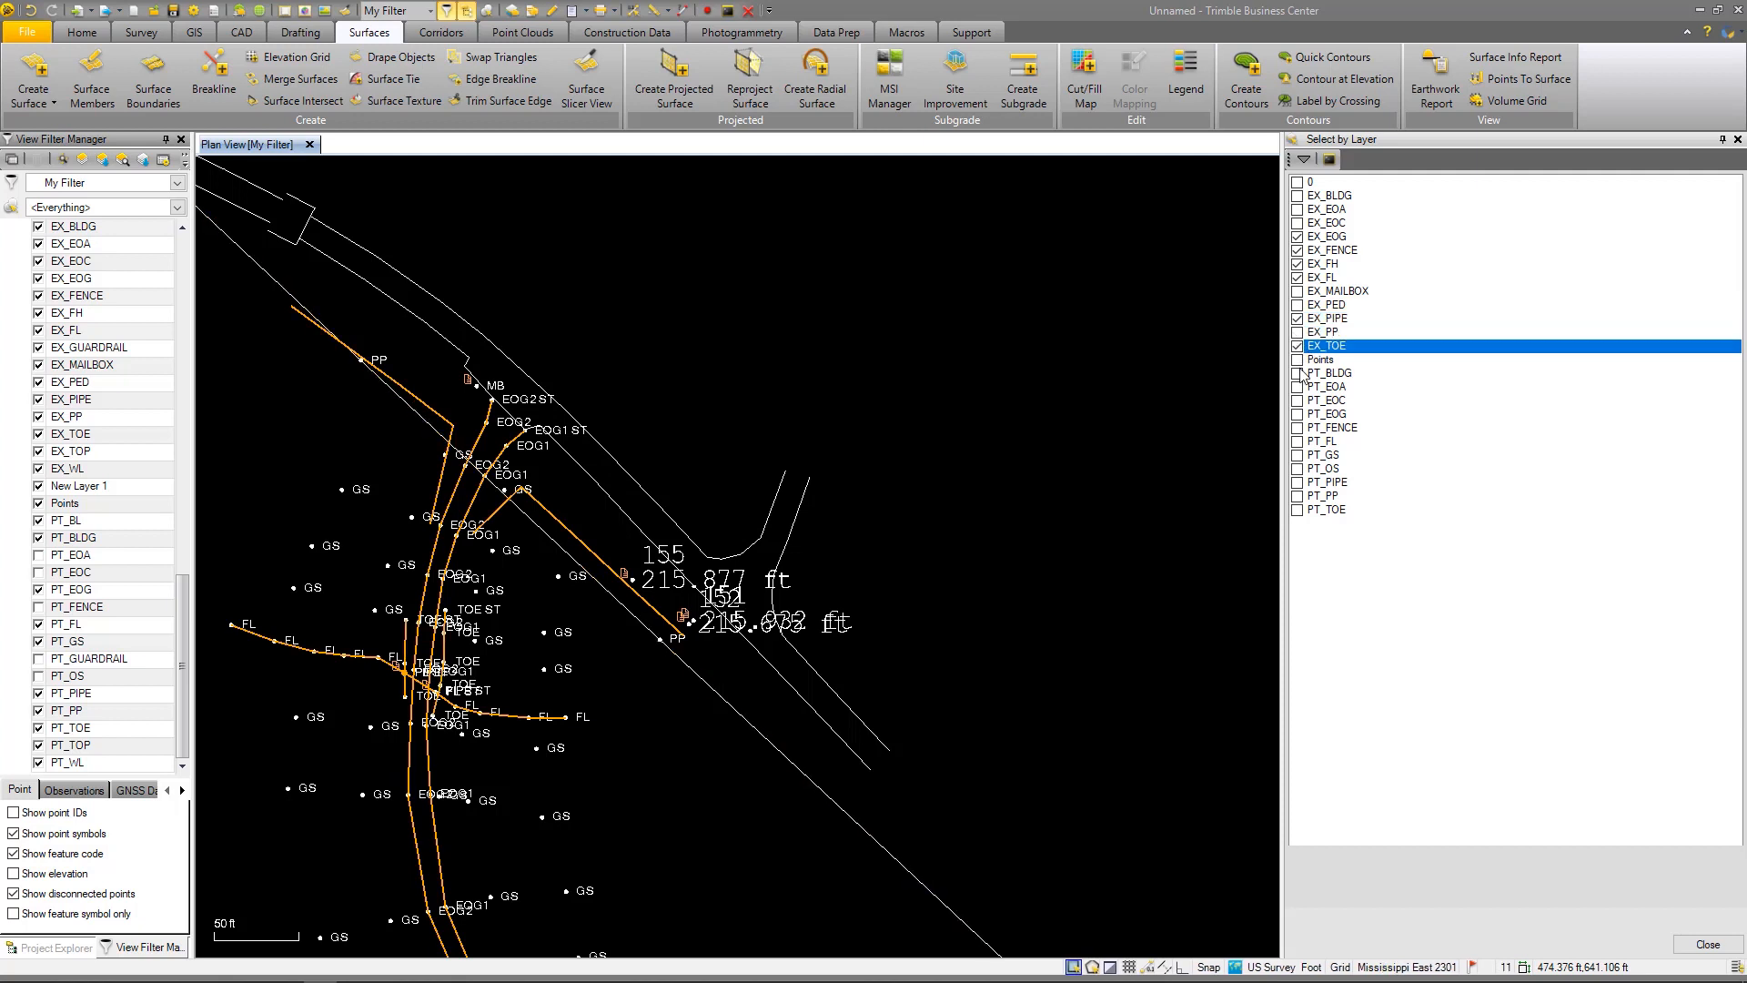
left_click(1299, 374)
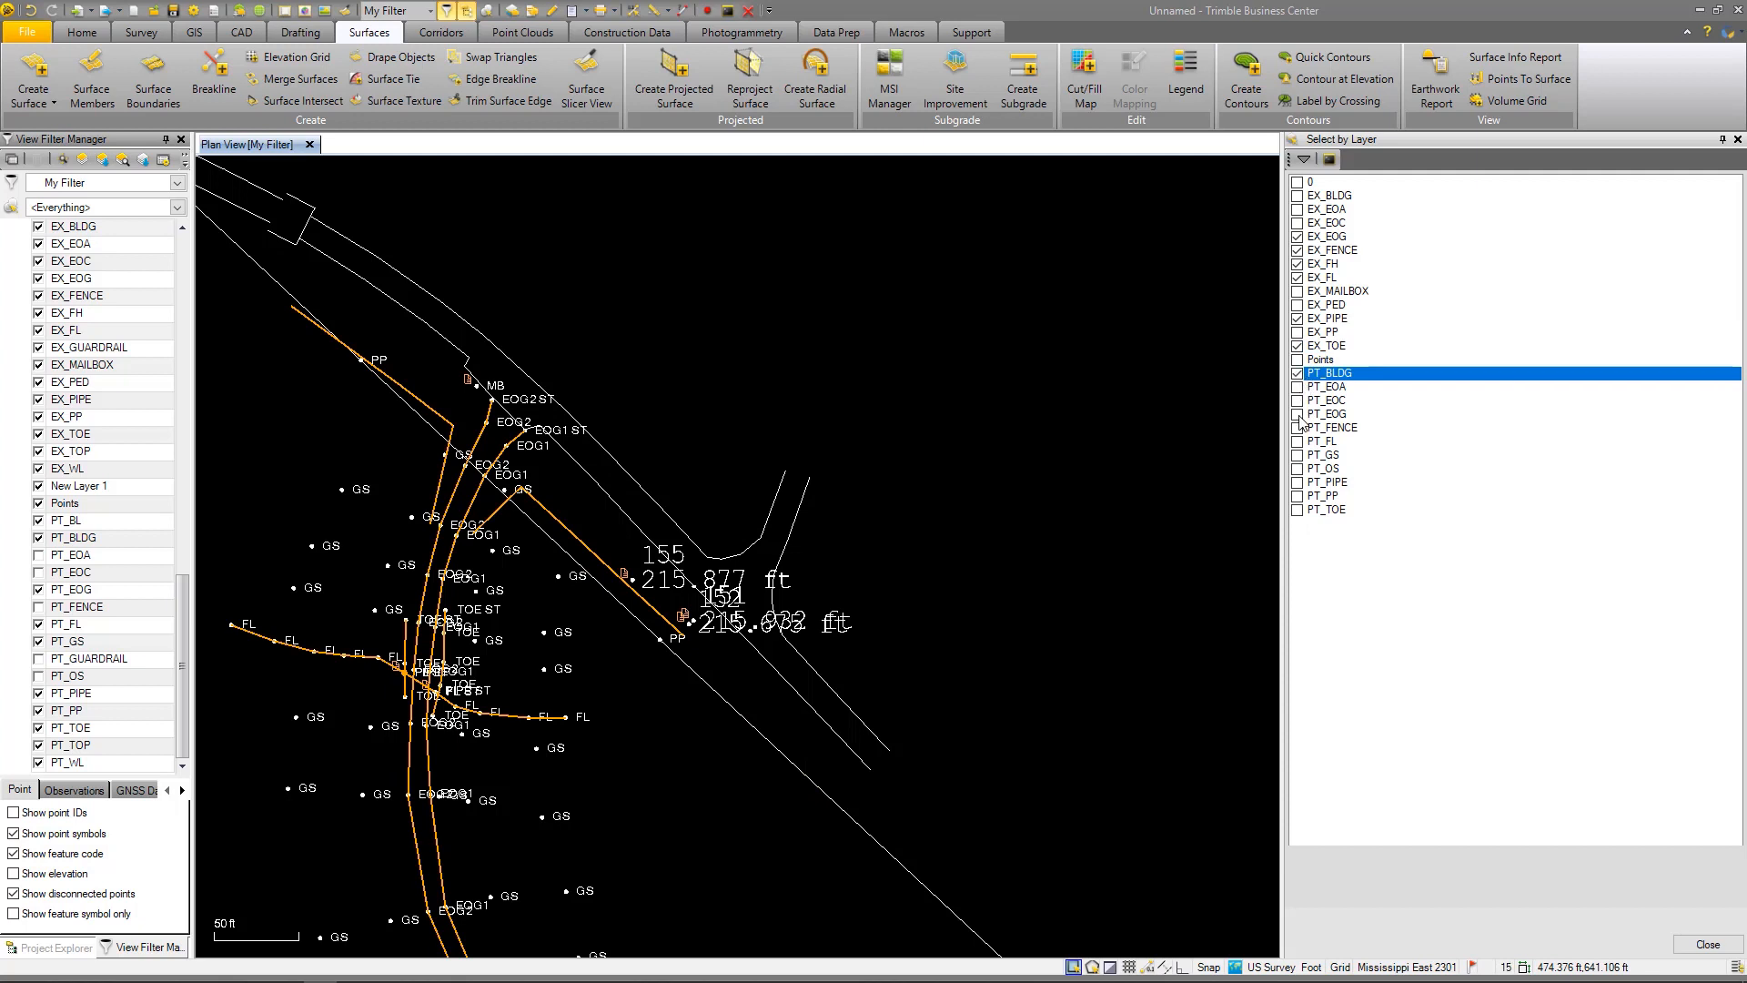
left_click(1299, 415)
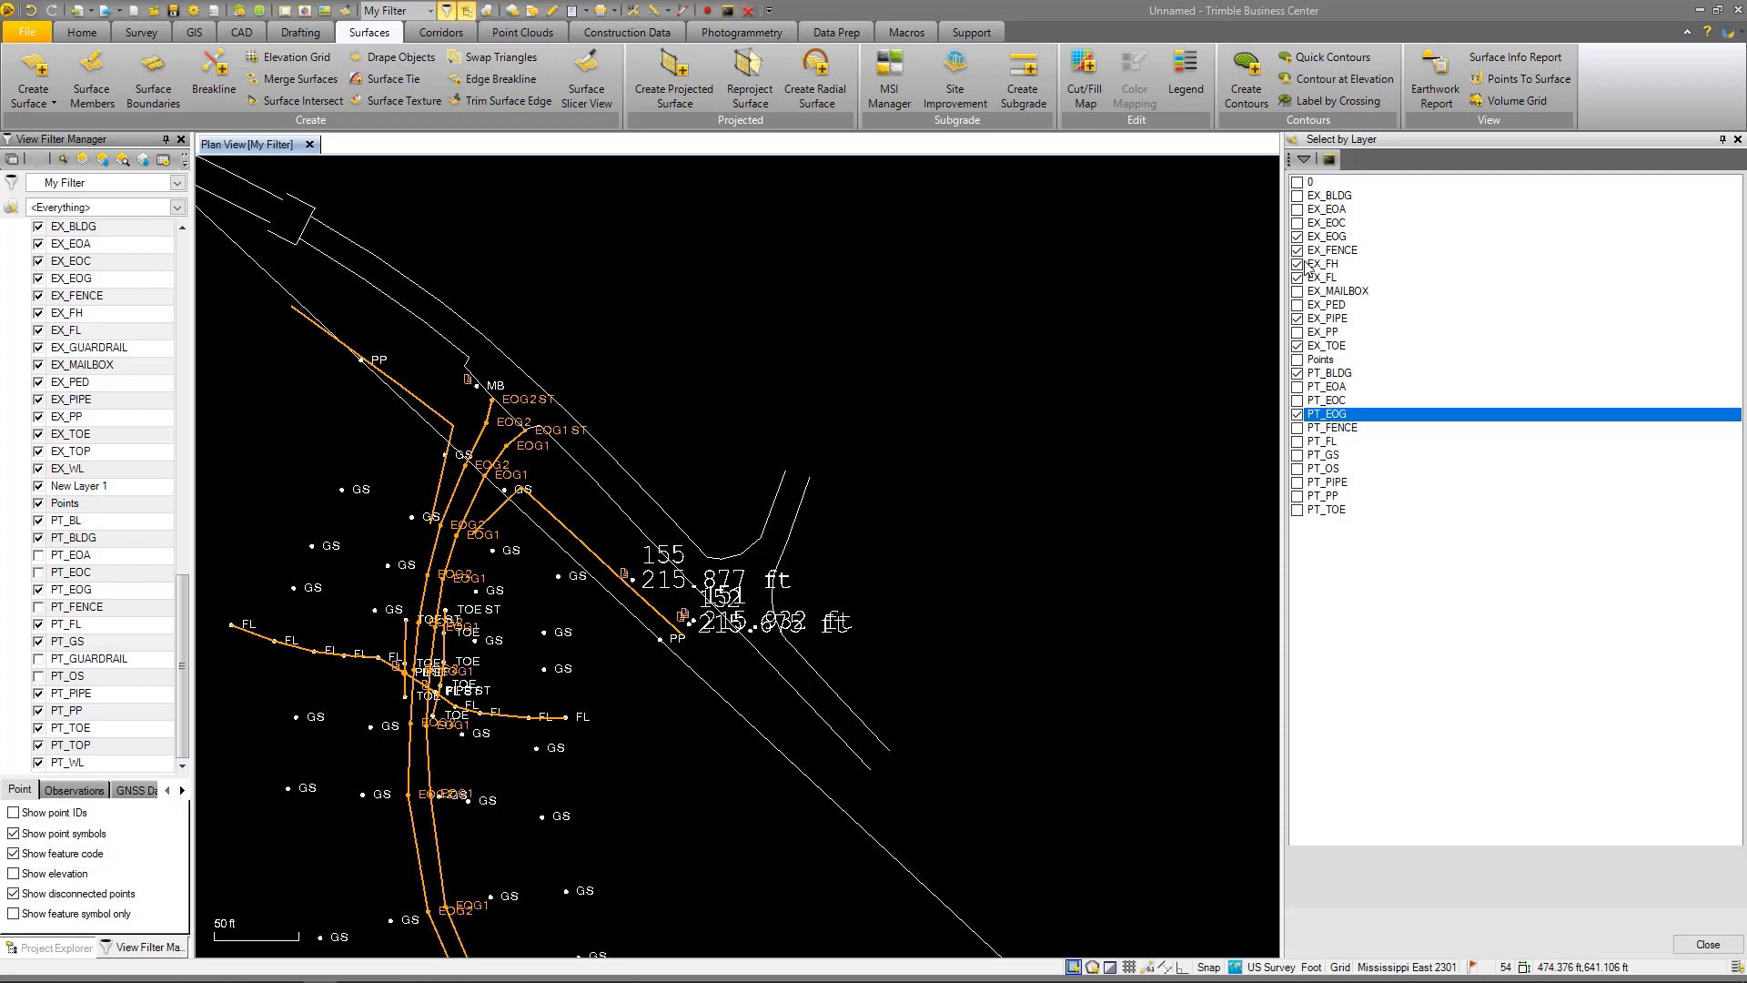
Remove EX_FH, EX_FENCE and EX_PIPE from the member selection while keeping EX_EOG and EX_TOE included
left_click(1297, 265)
left_click(1299, 252)
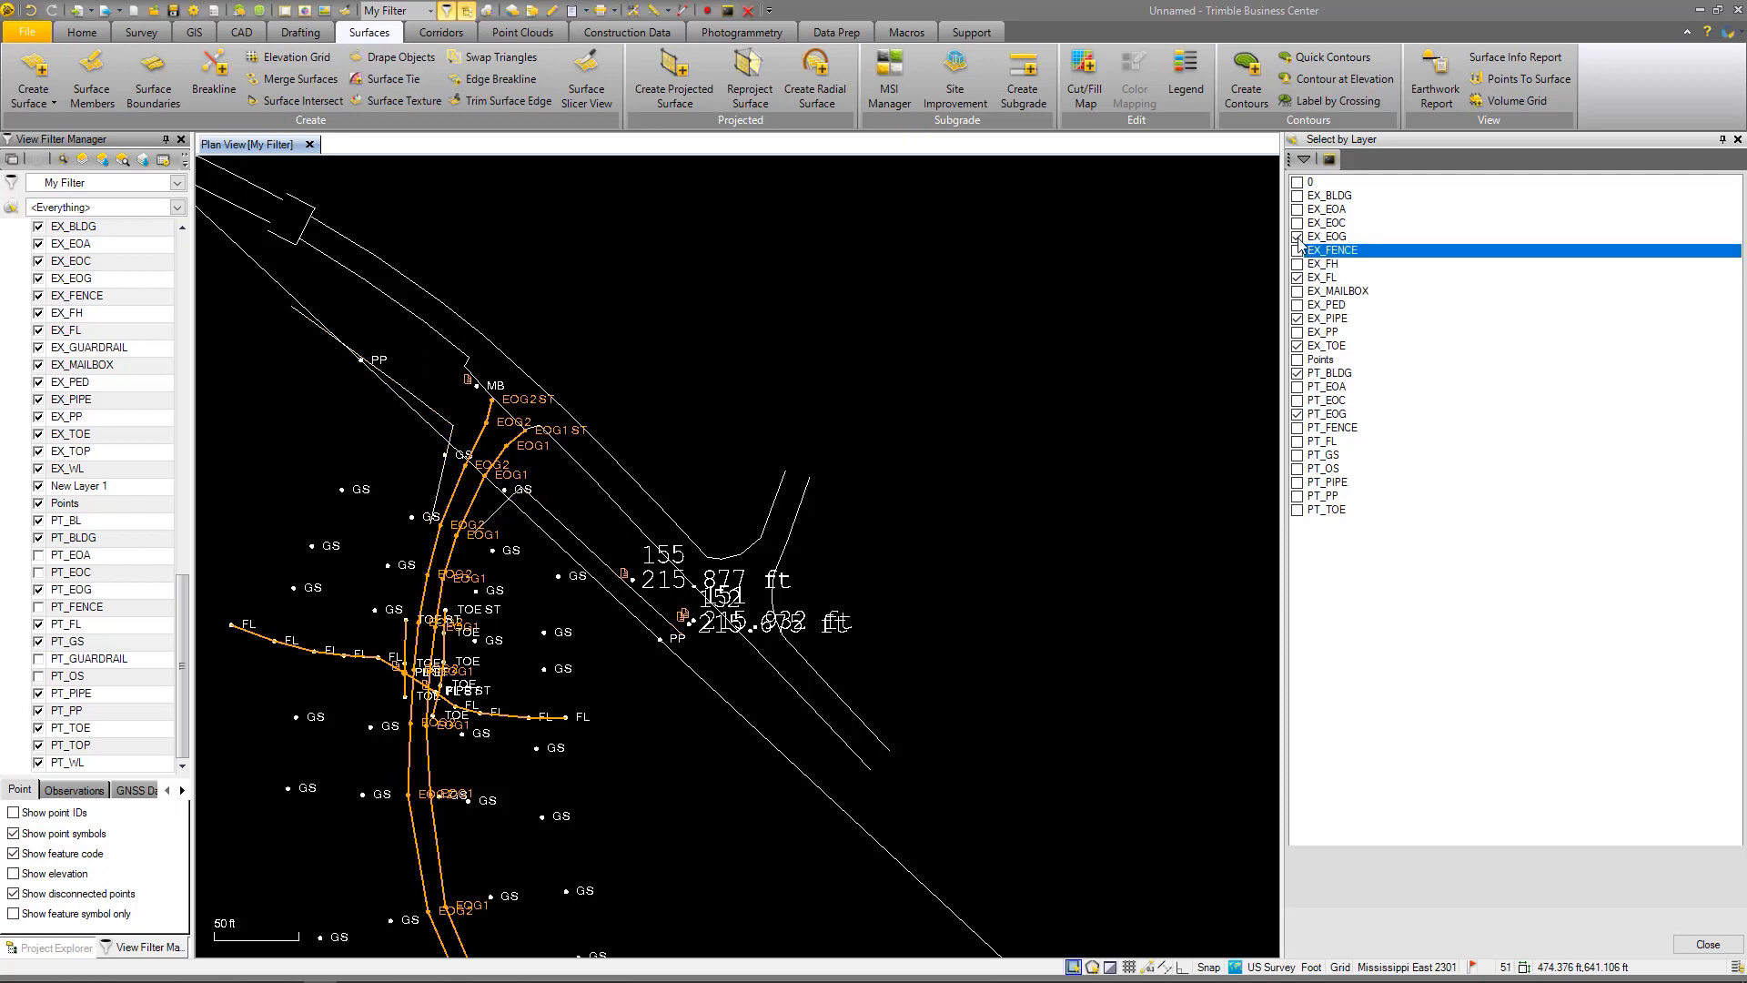
left_click(1299, 241)
left_click(1299, 319)
left_click(1298, 346)
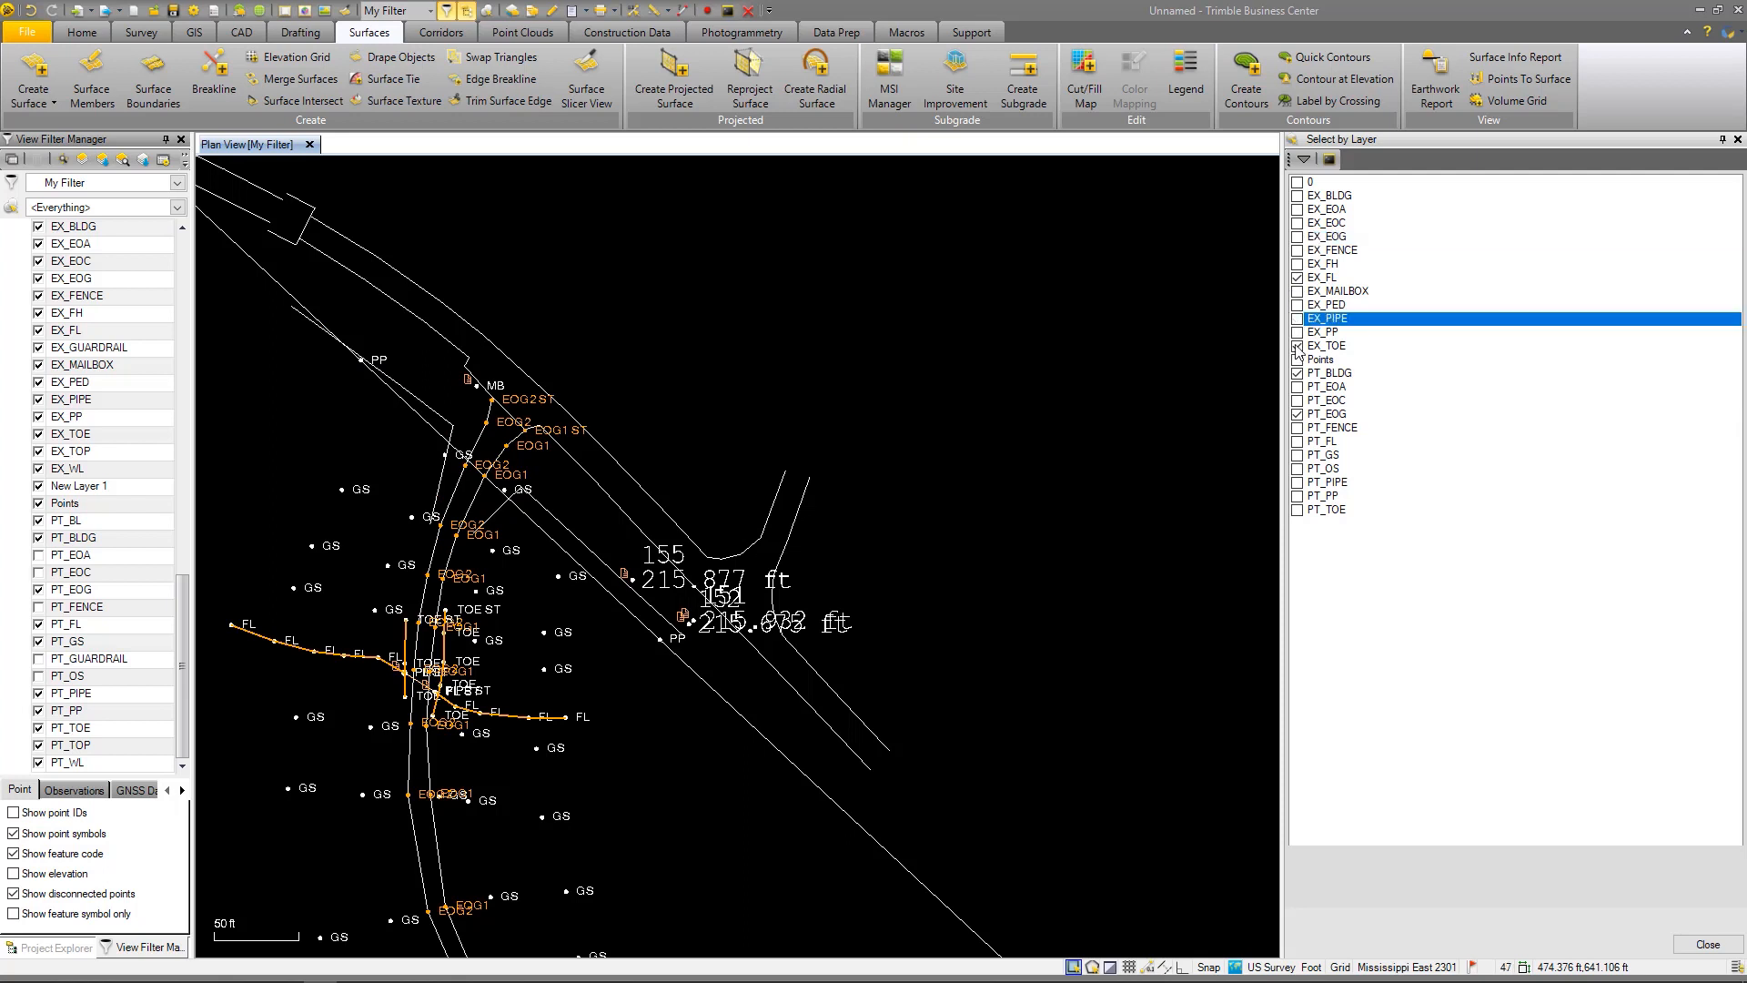
left_click(1299, 347)
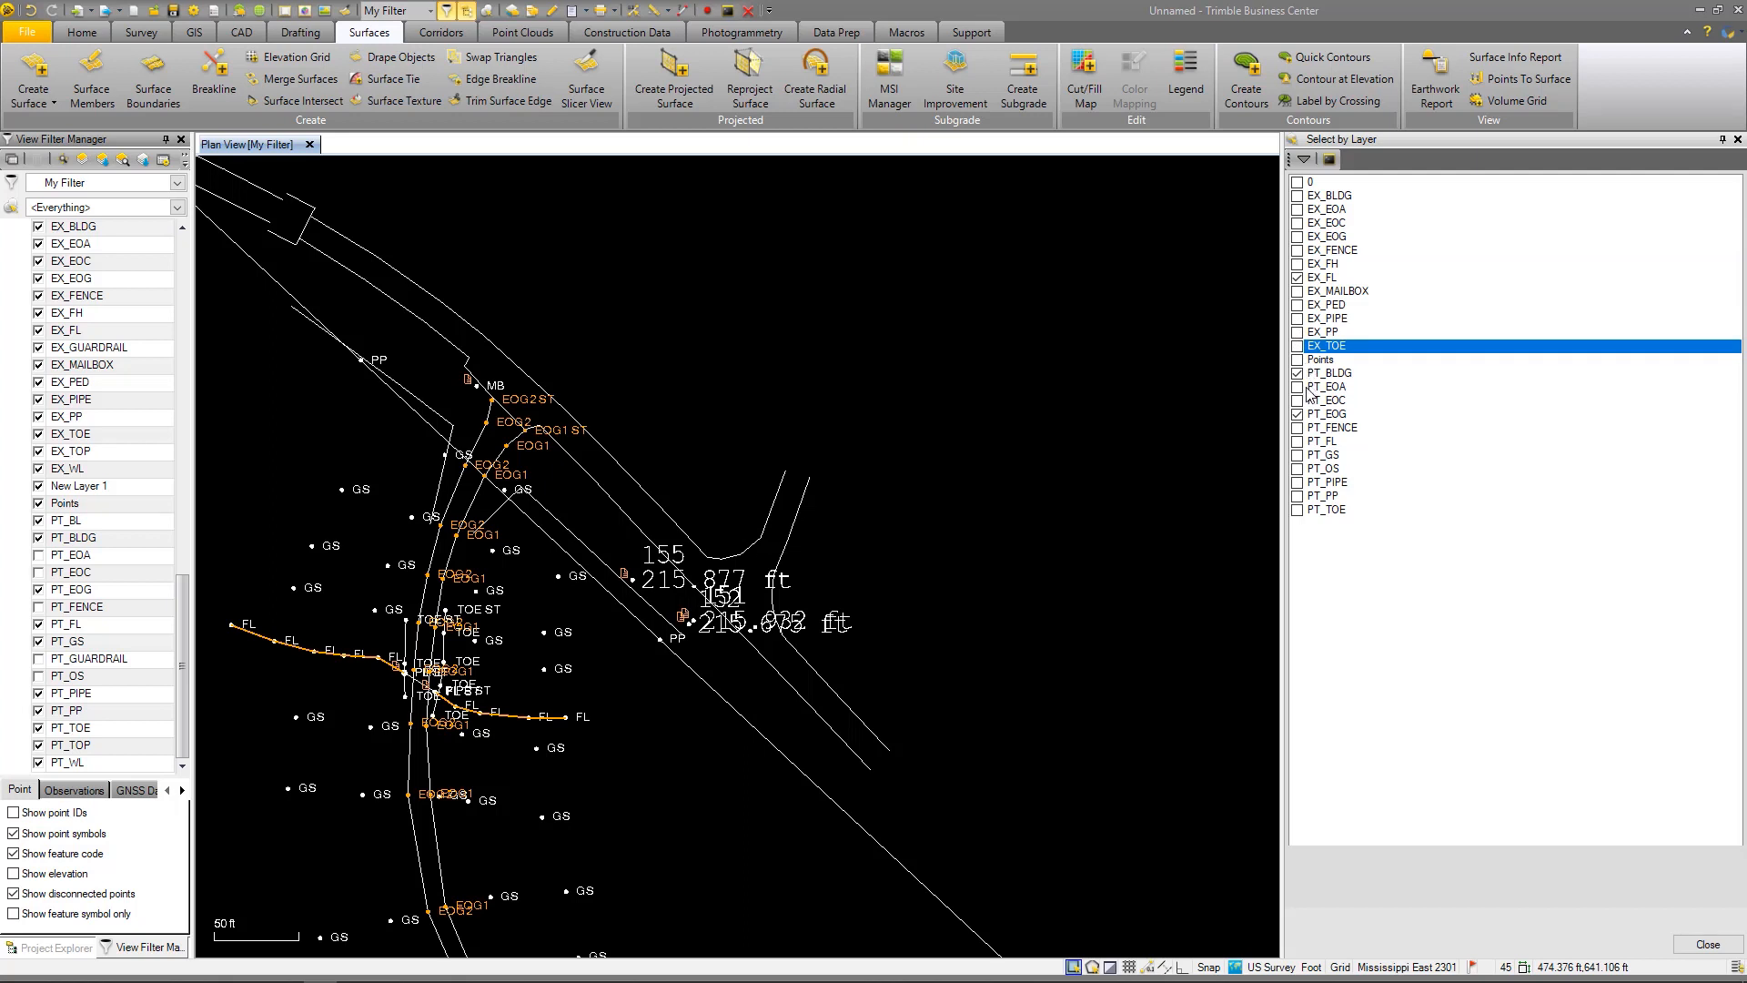
left_click(1298, 347)
left_click(1298, 236)
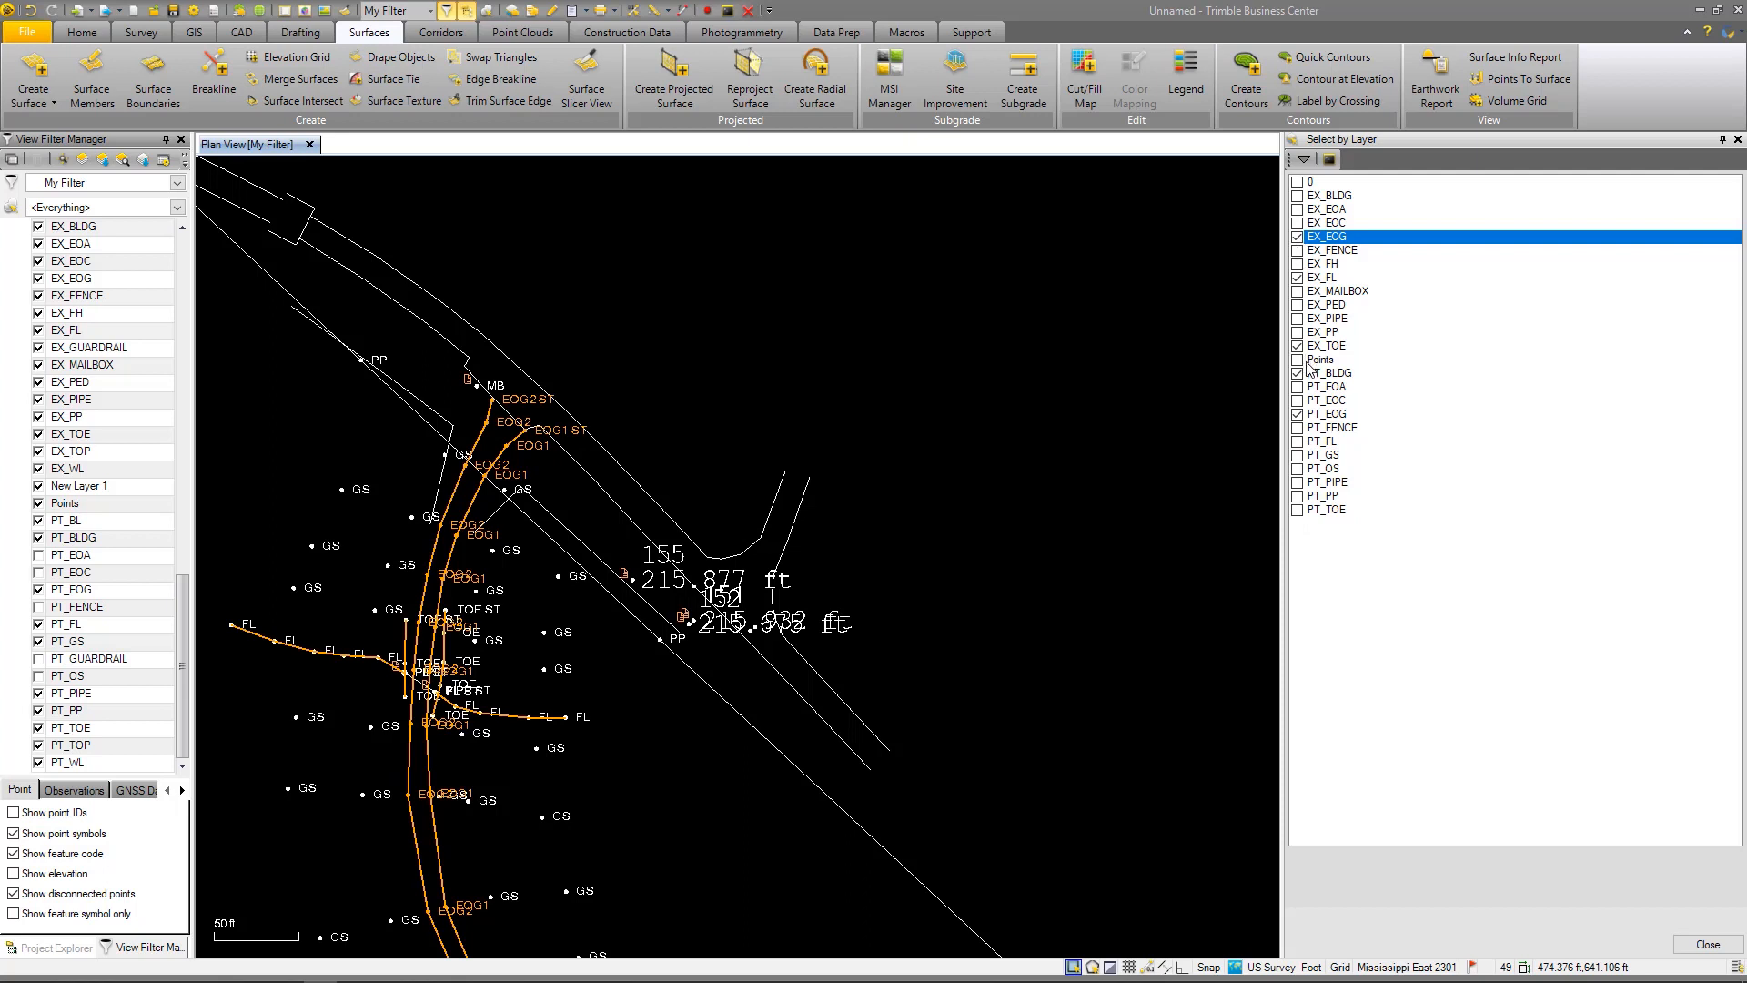
Add the point layers PT_GS, PT_FL, PT_TOE and PT_PIPE to the surface member selection
left_click(1299, 455)
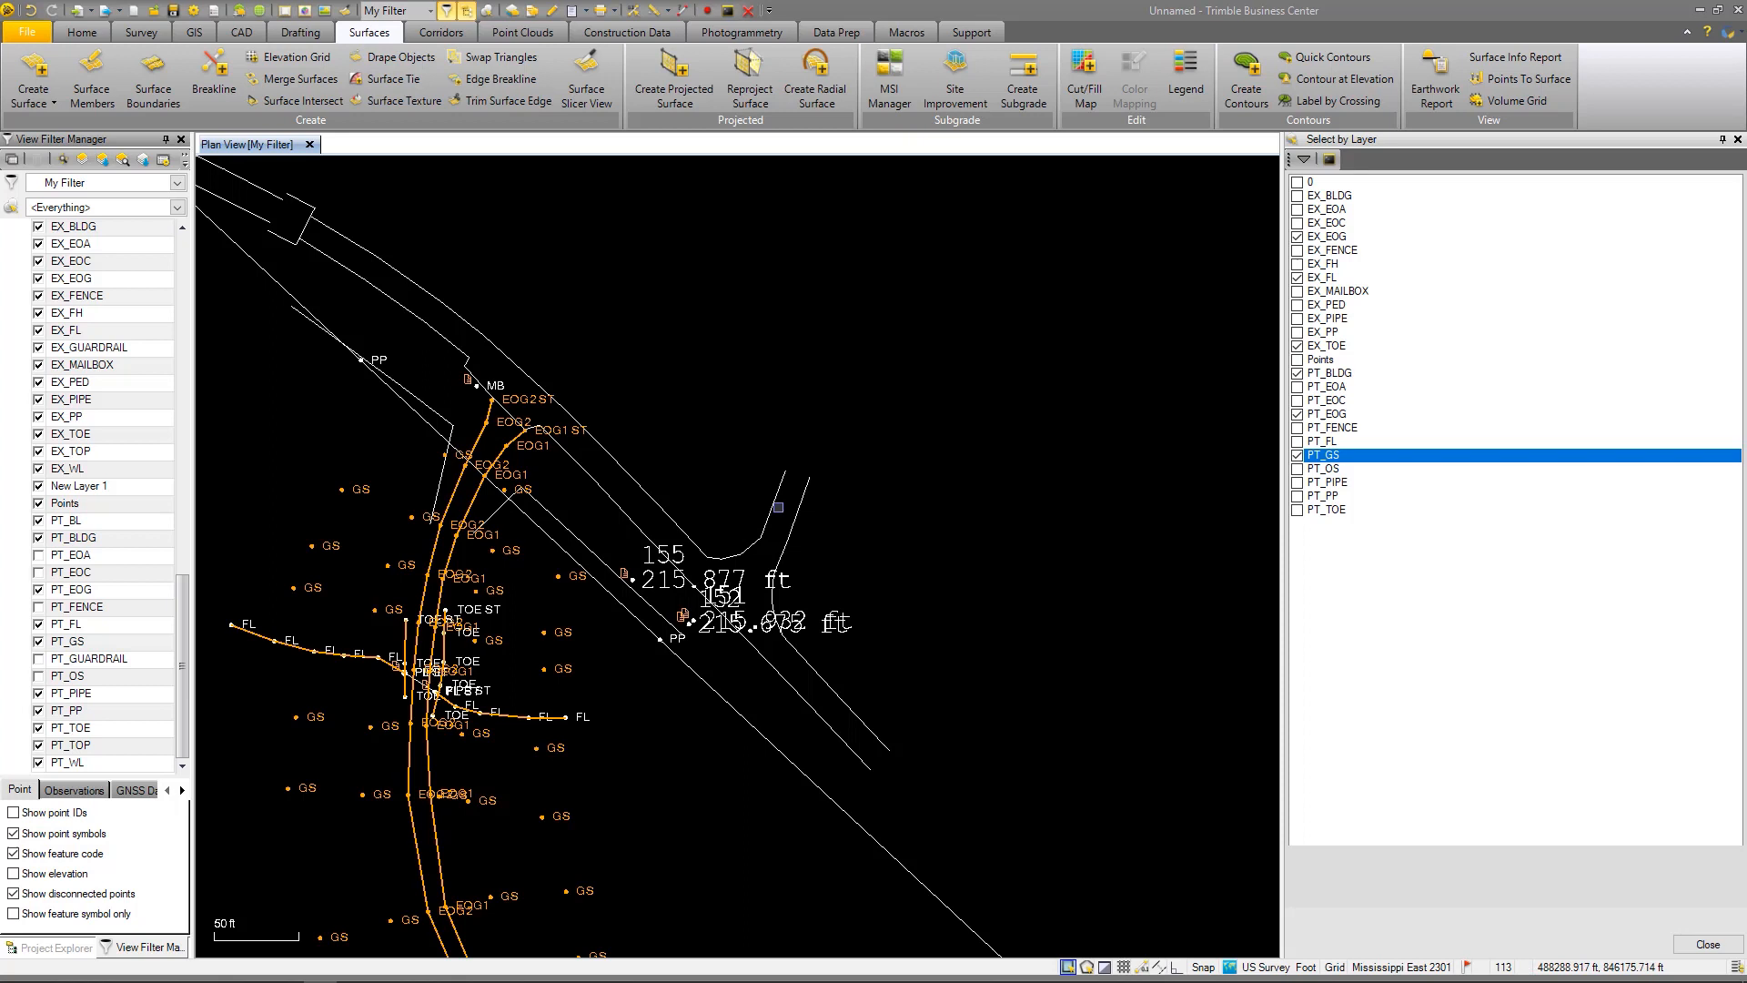
scroll(674, 600, "down", 3)
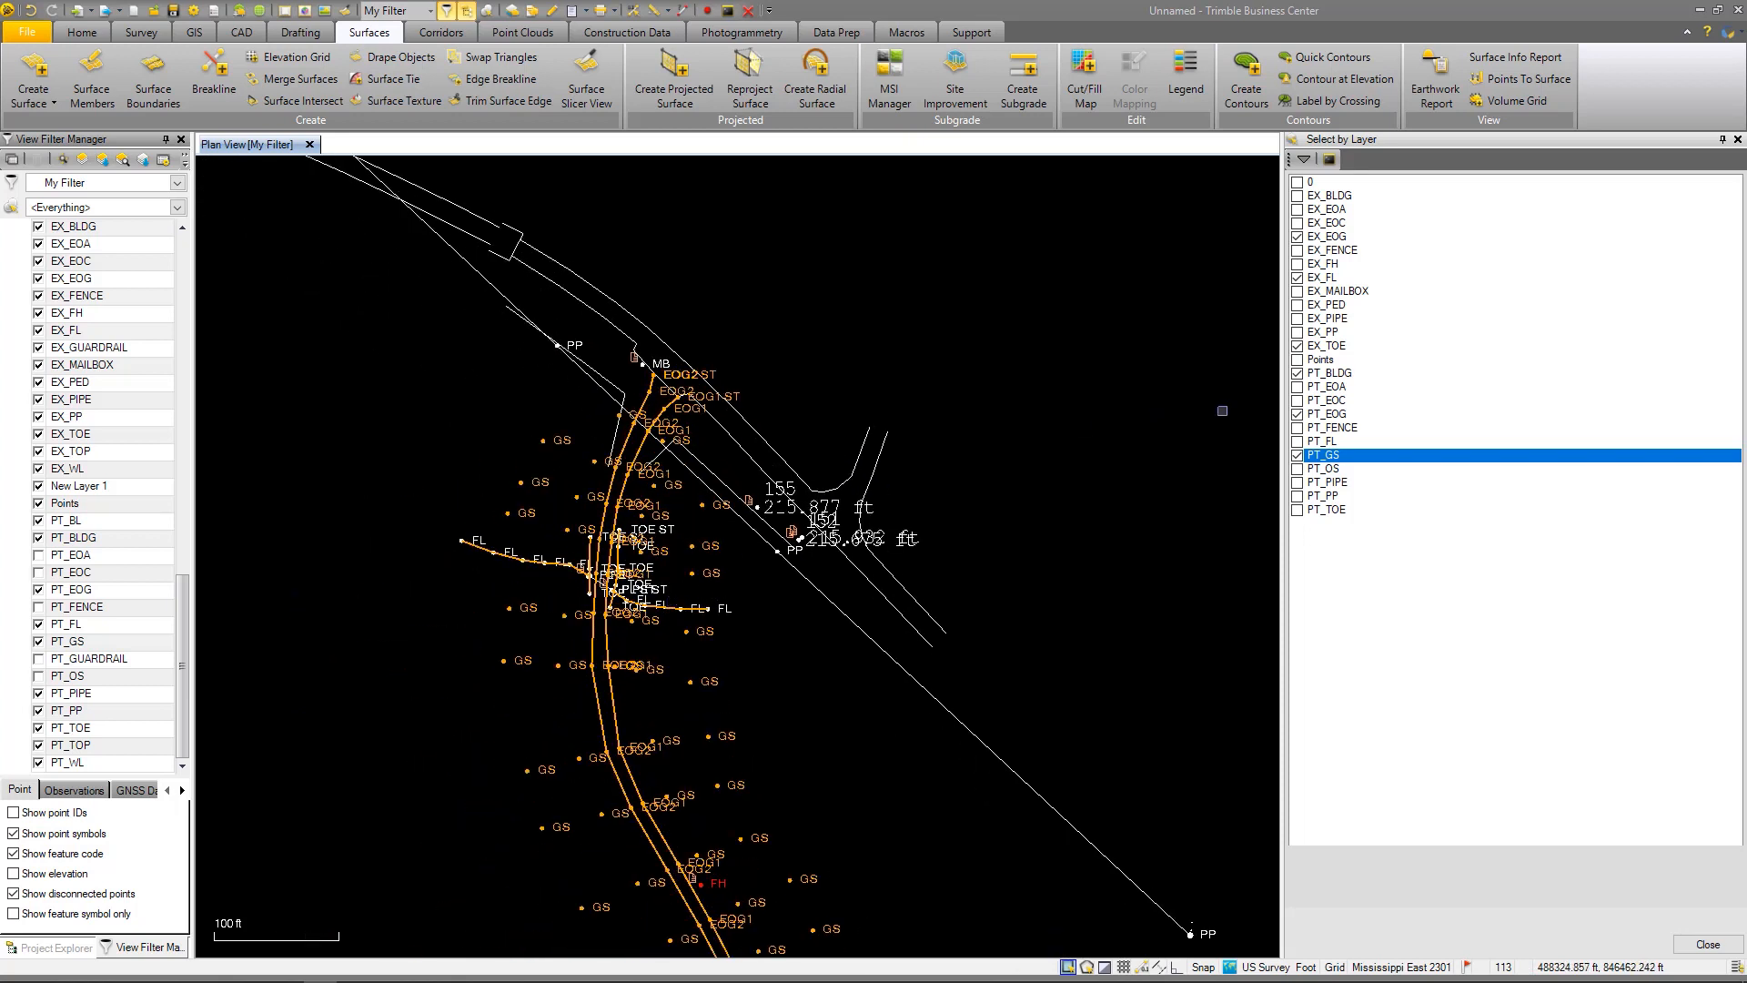
left_click(1299, 441)
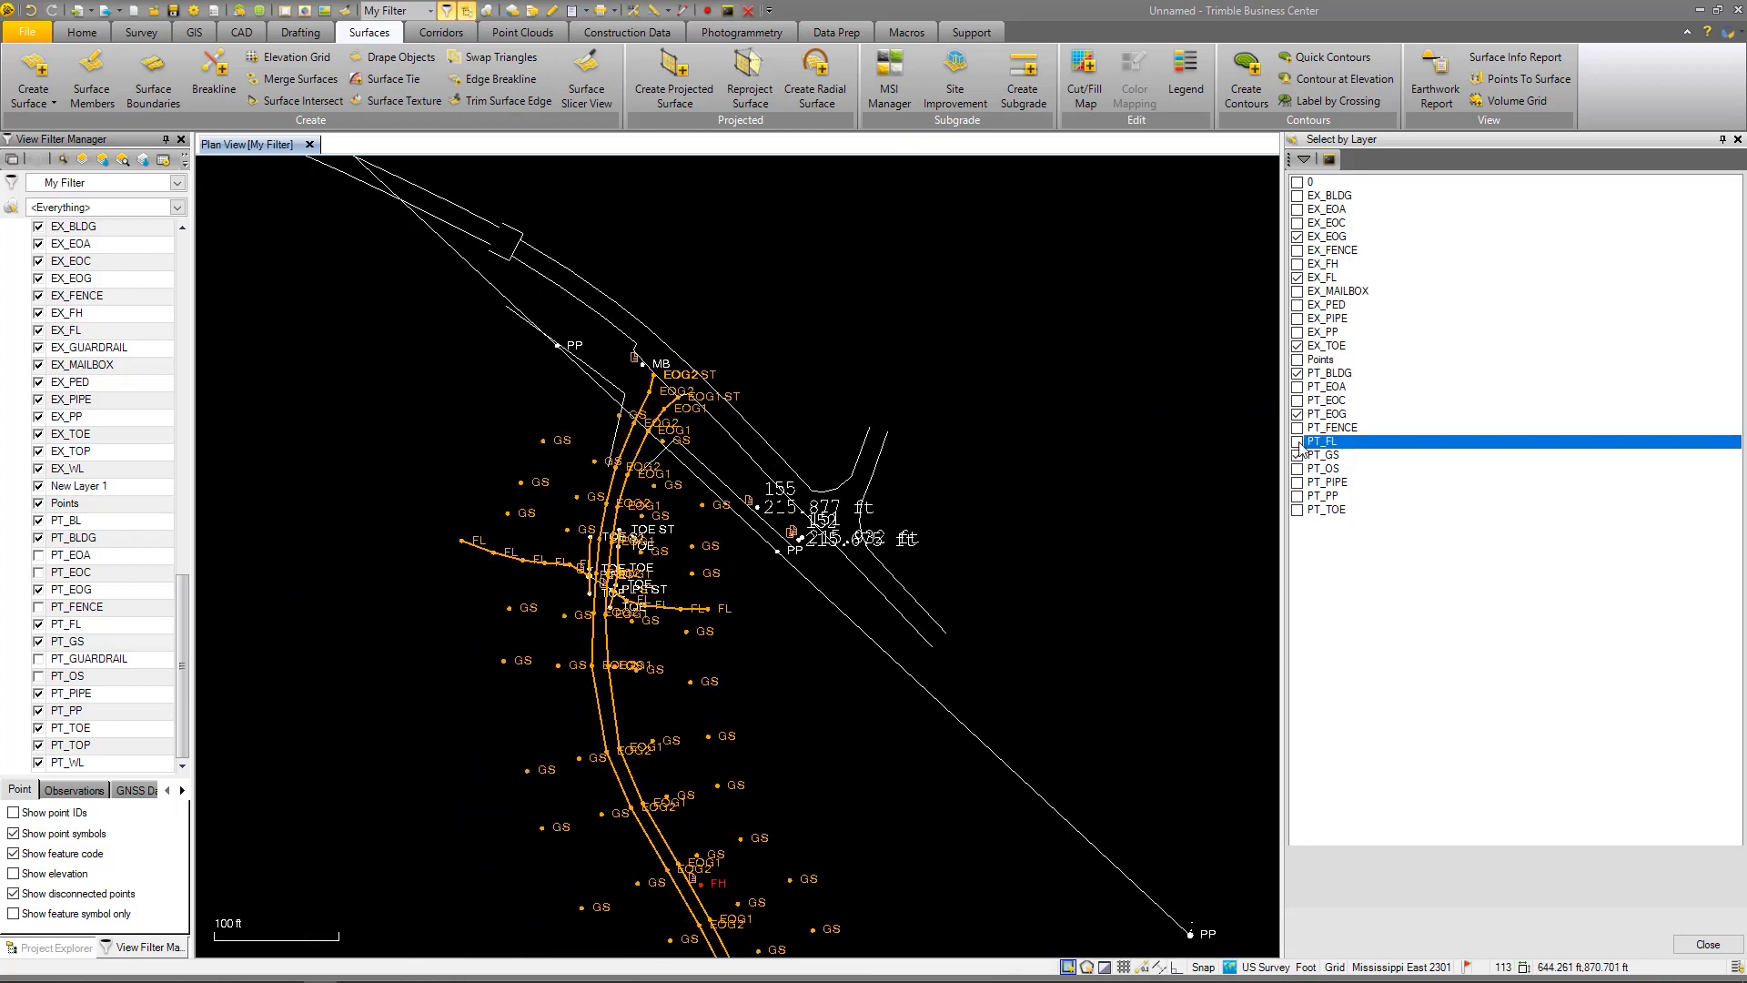
scroll(691, 487, "down", 3)
scroll(729, 552, "up", 10)
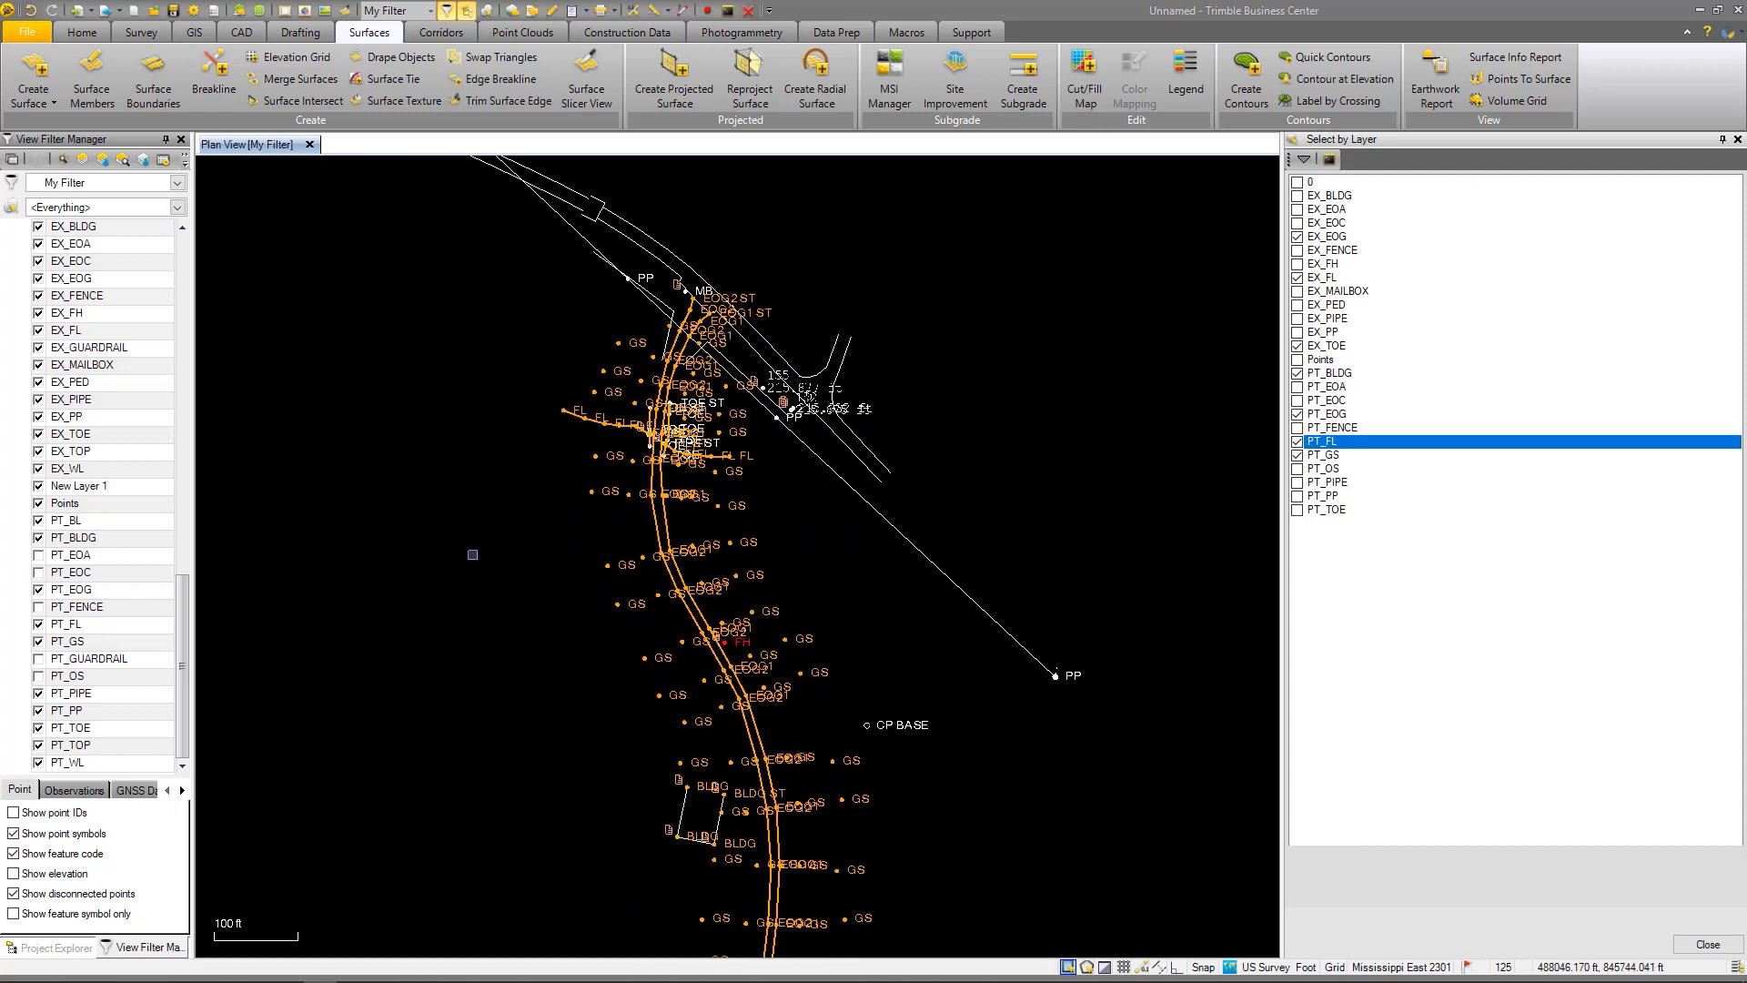
scroll(666, 457, "up", 2)
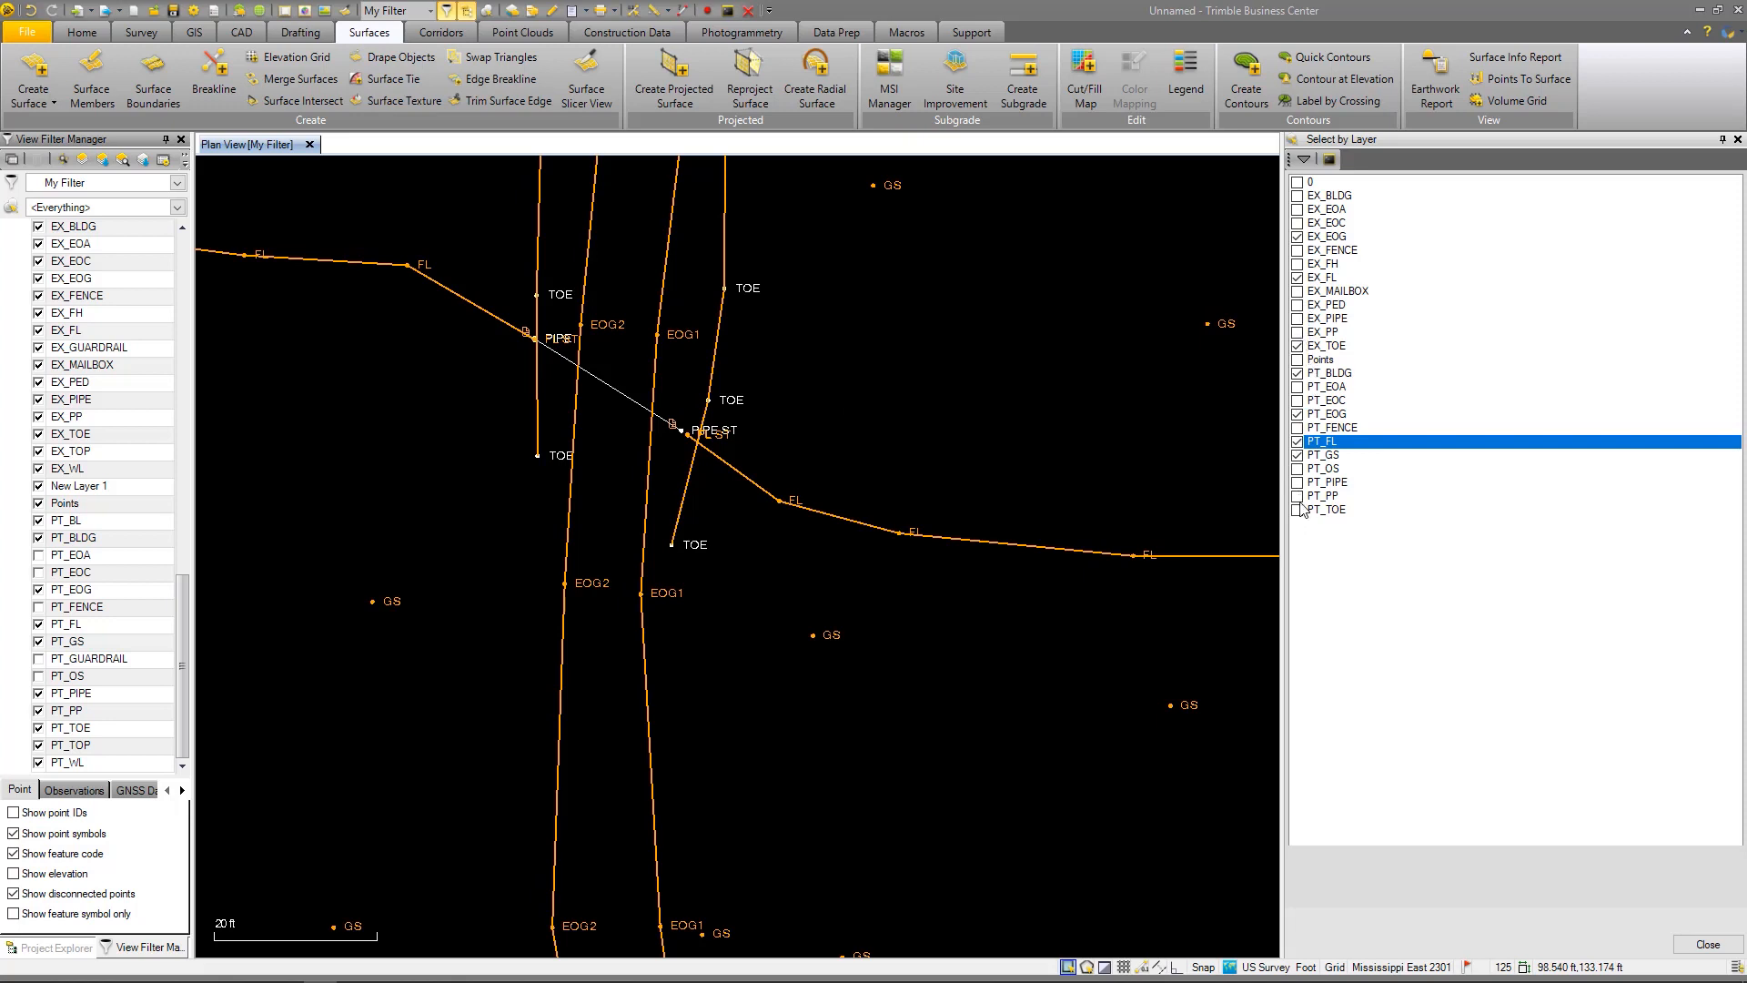
left_click(1298, 510)
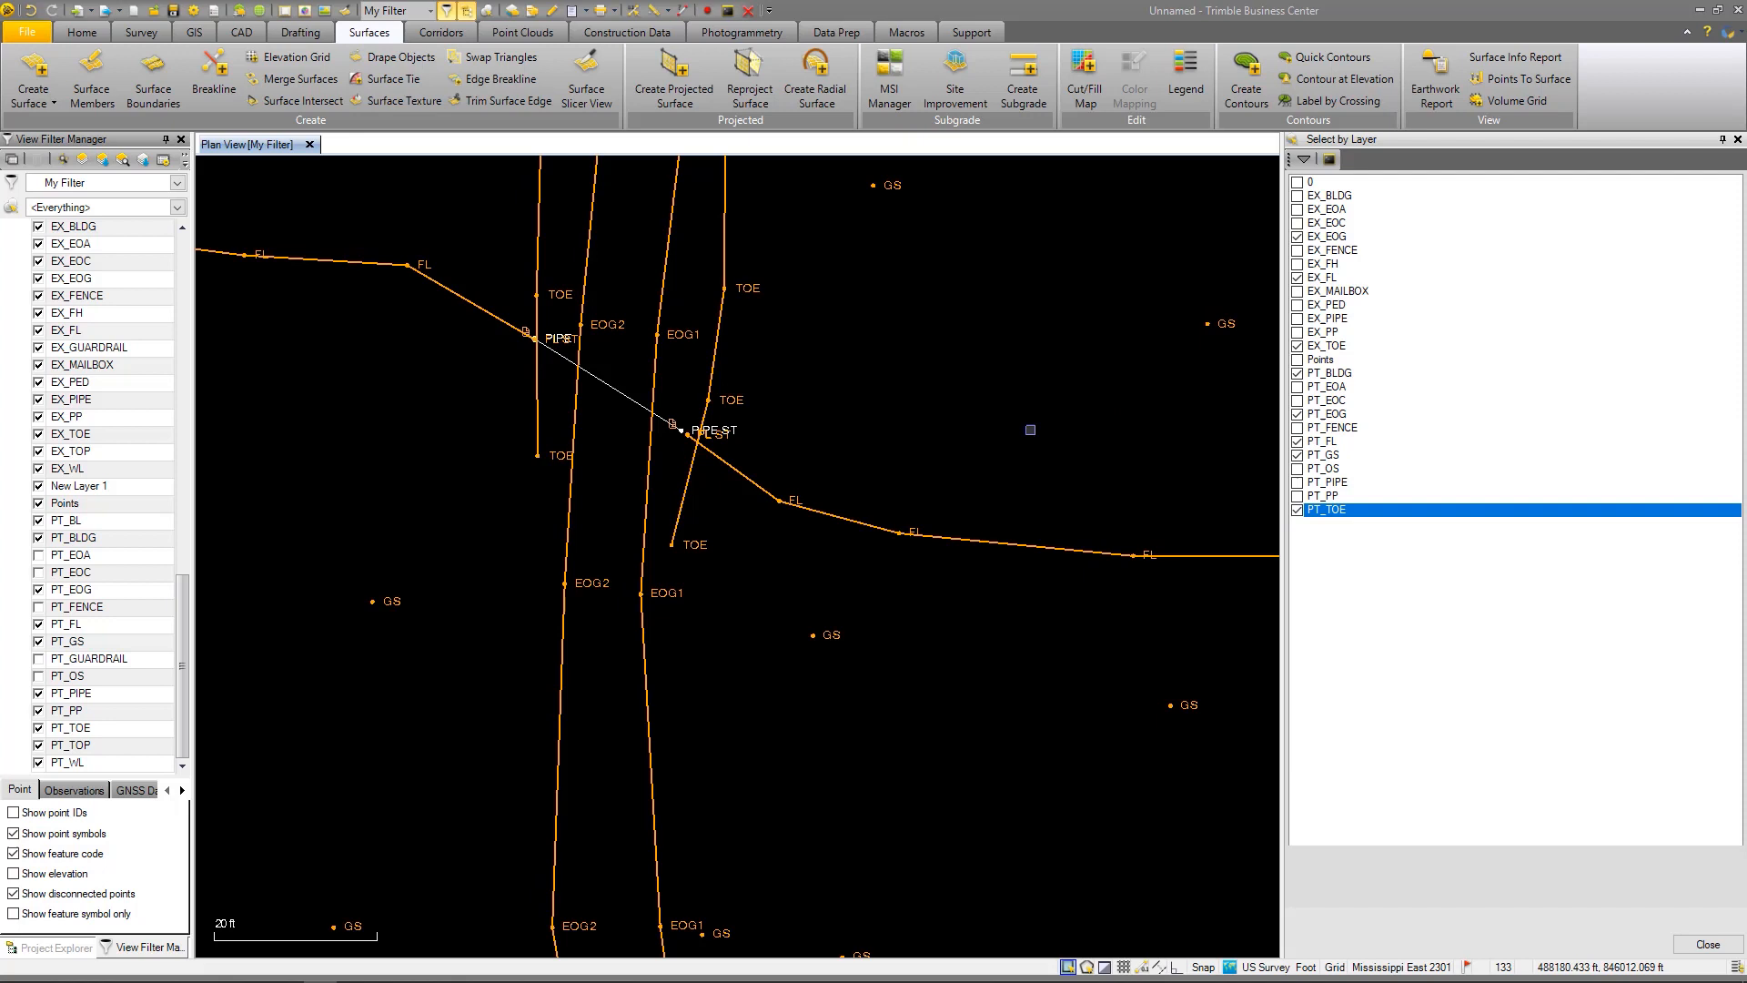
left_click(1298, 482)
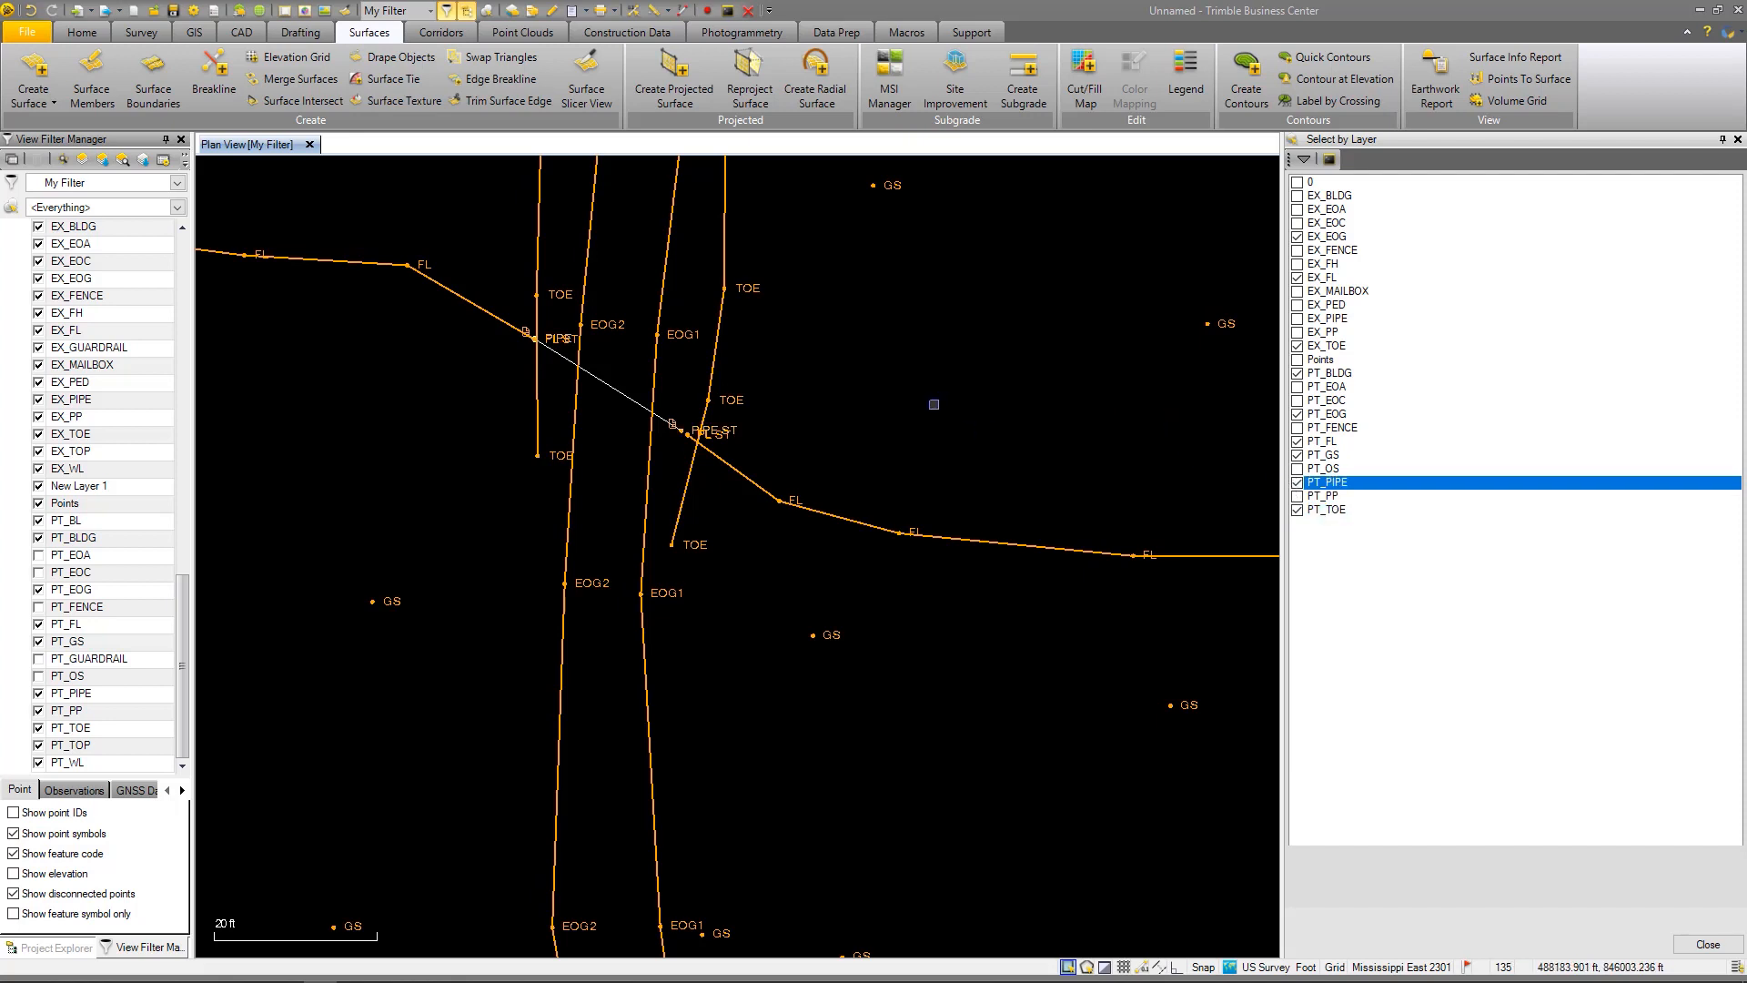
Examine the selected points and linework along the whole road corridor and finish the layer selection
scroll(929, 405, "down", 4)
scroll(598, 386, "down", 5)
scroll(742, 669, "up", 5)
scroll(761, 527, "down", 4)
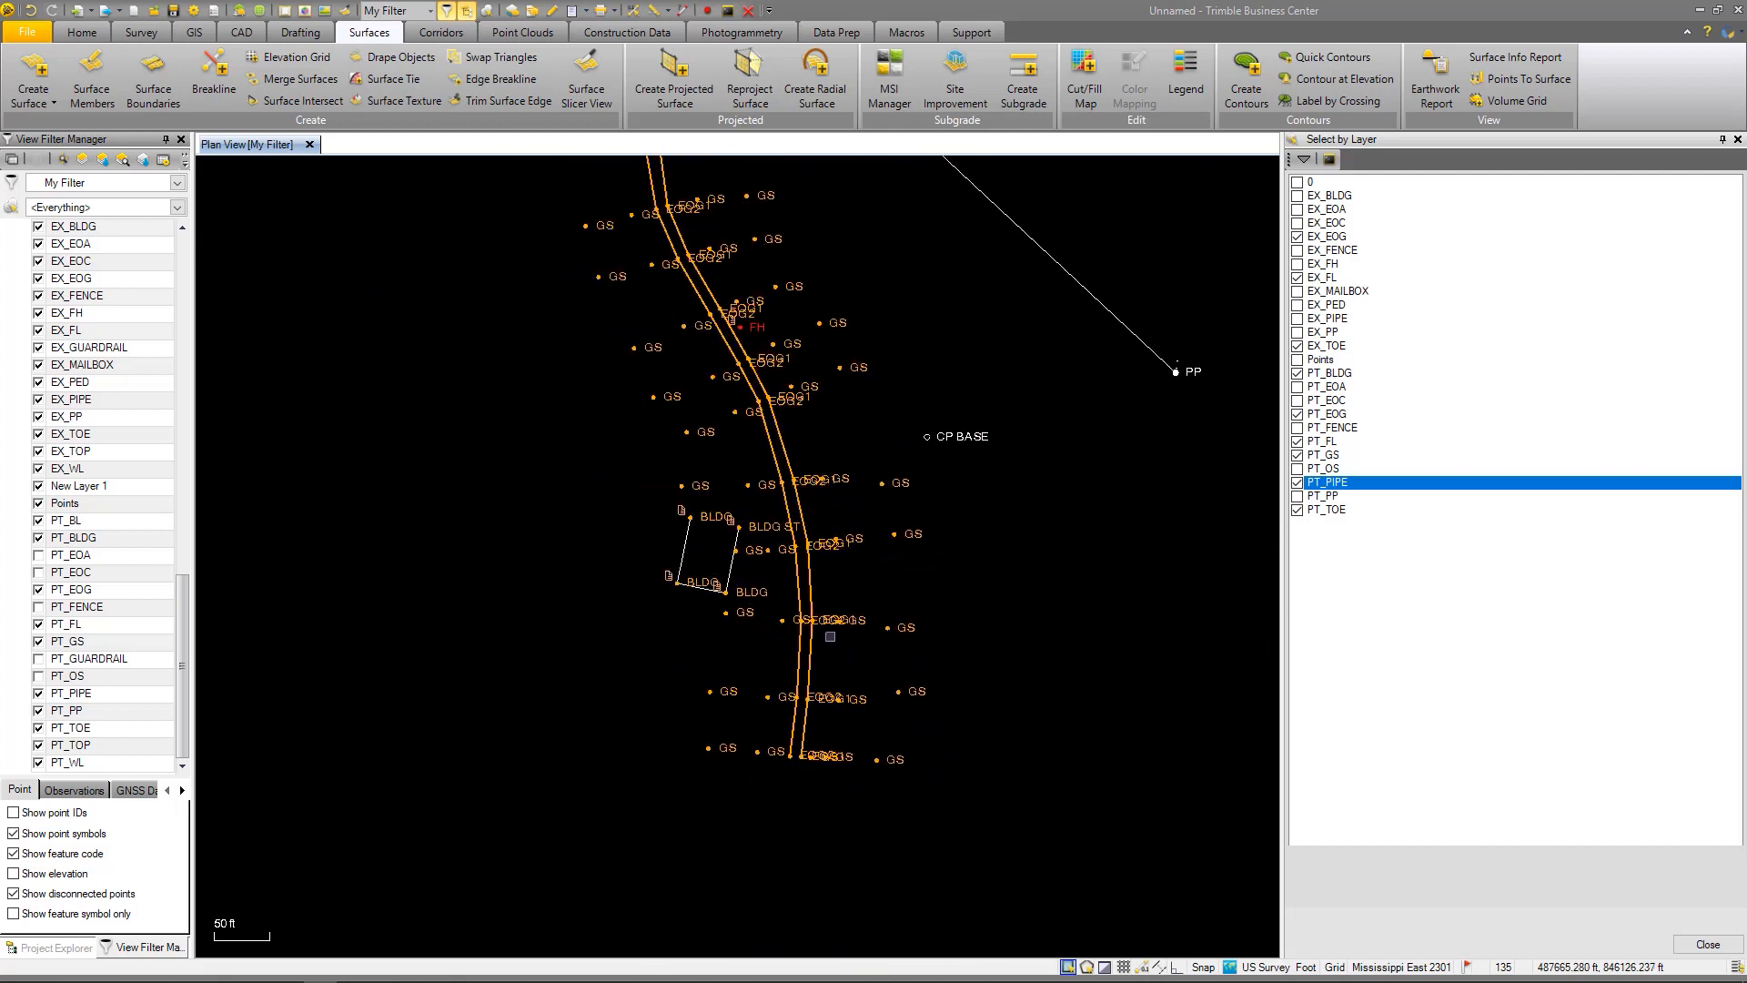
scroll(818, 707, "up", 4)
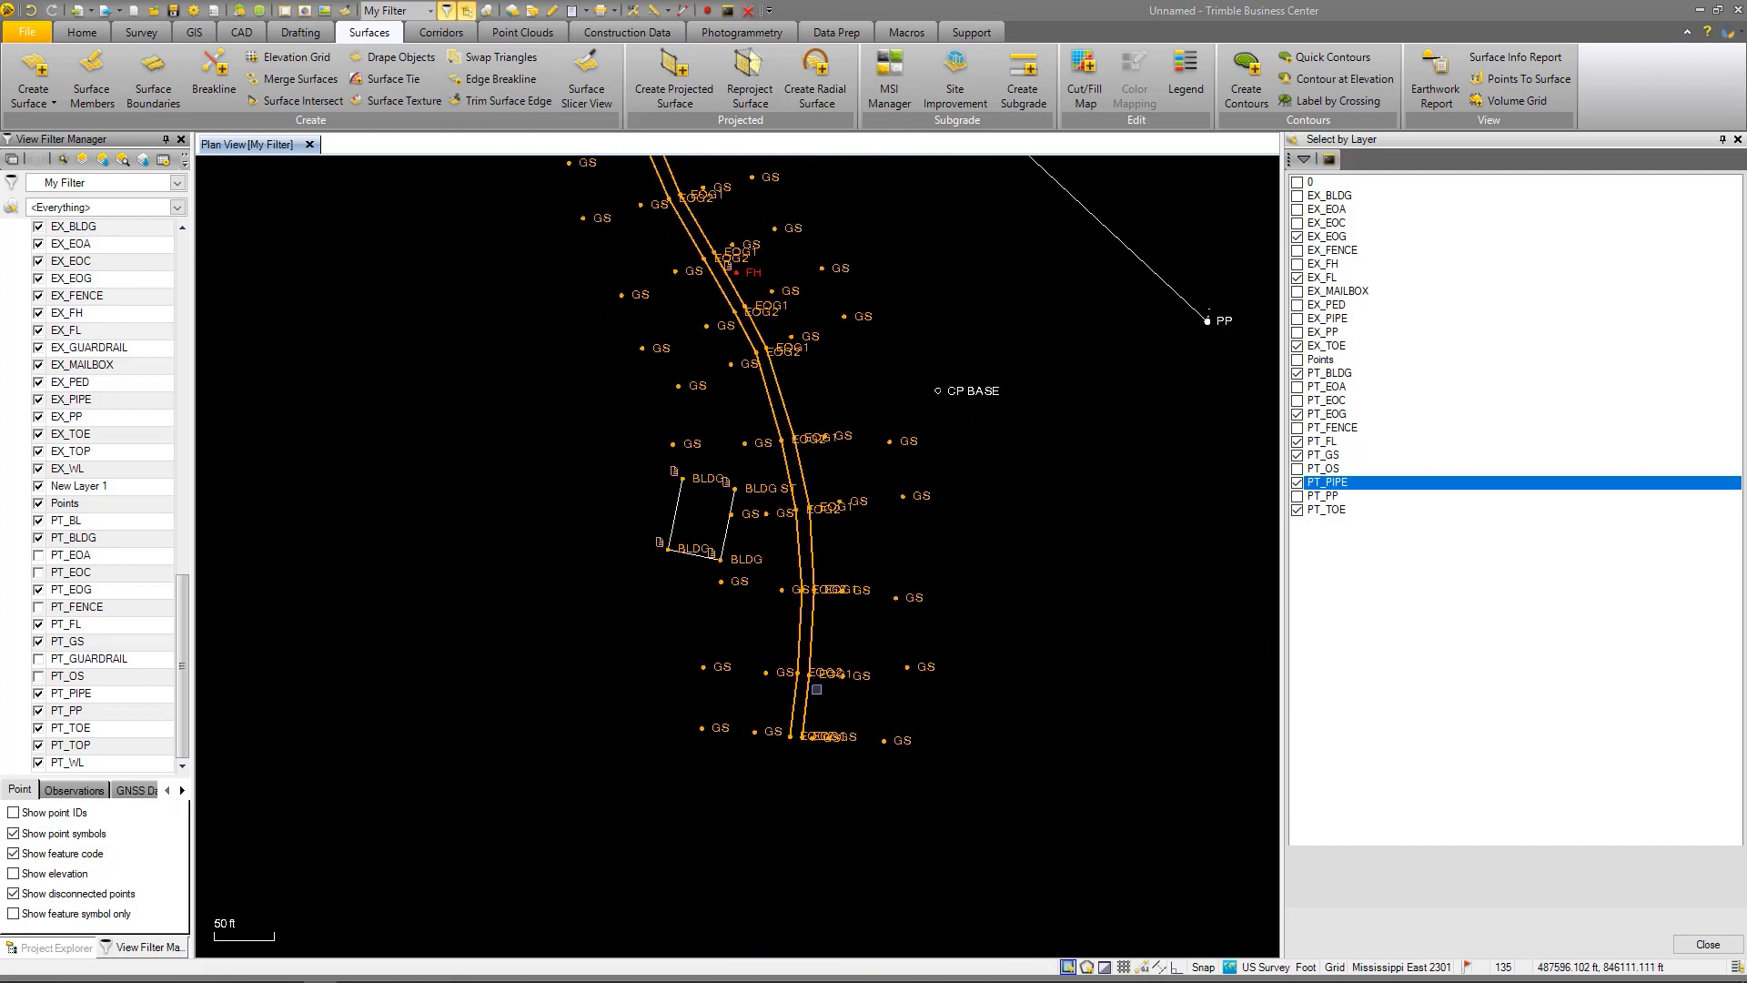
scroll(801, 706, "down", 3)
scroll(786, 705, "up", 2)
scroll(787, 705, "down", 4)
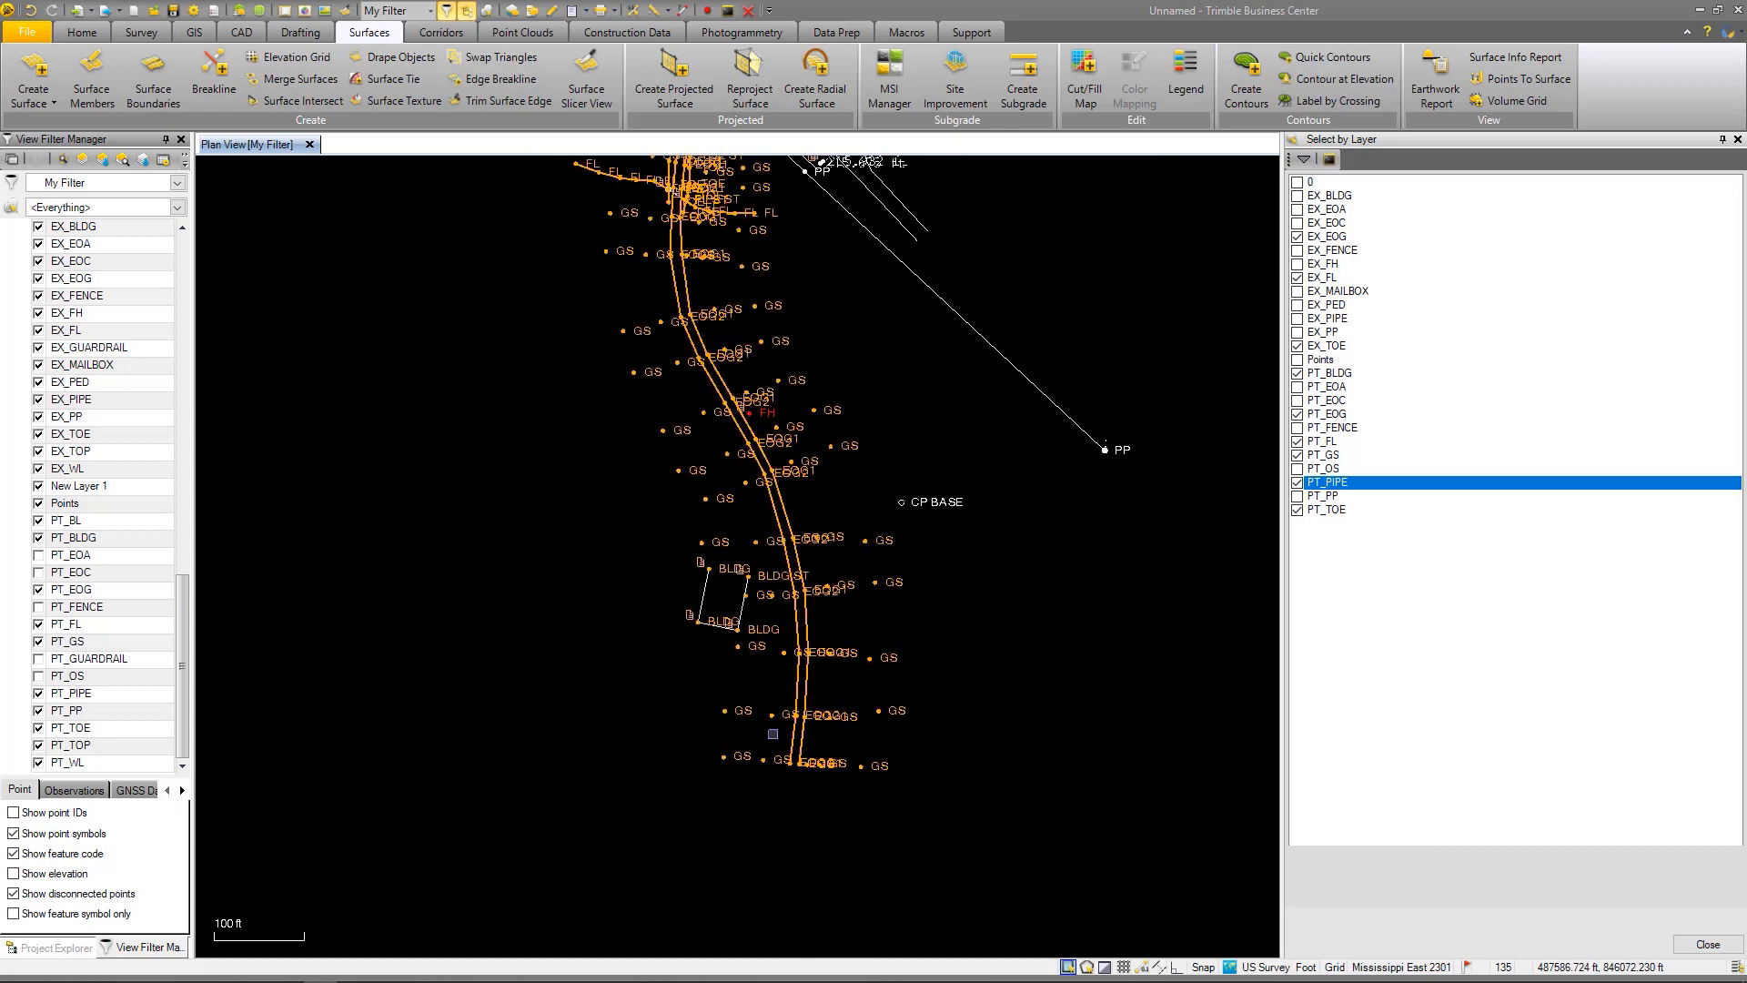
scroll(812, 361, "up", 1)
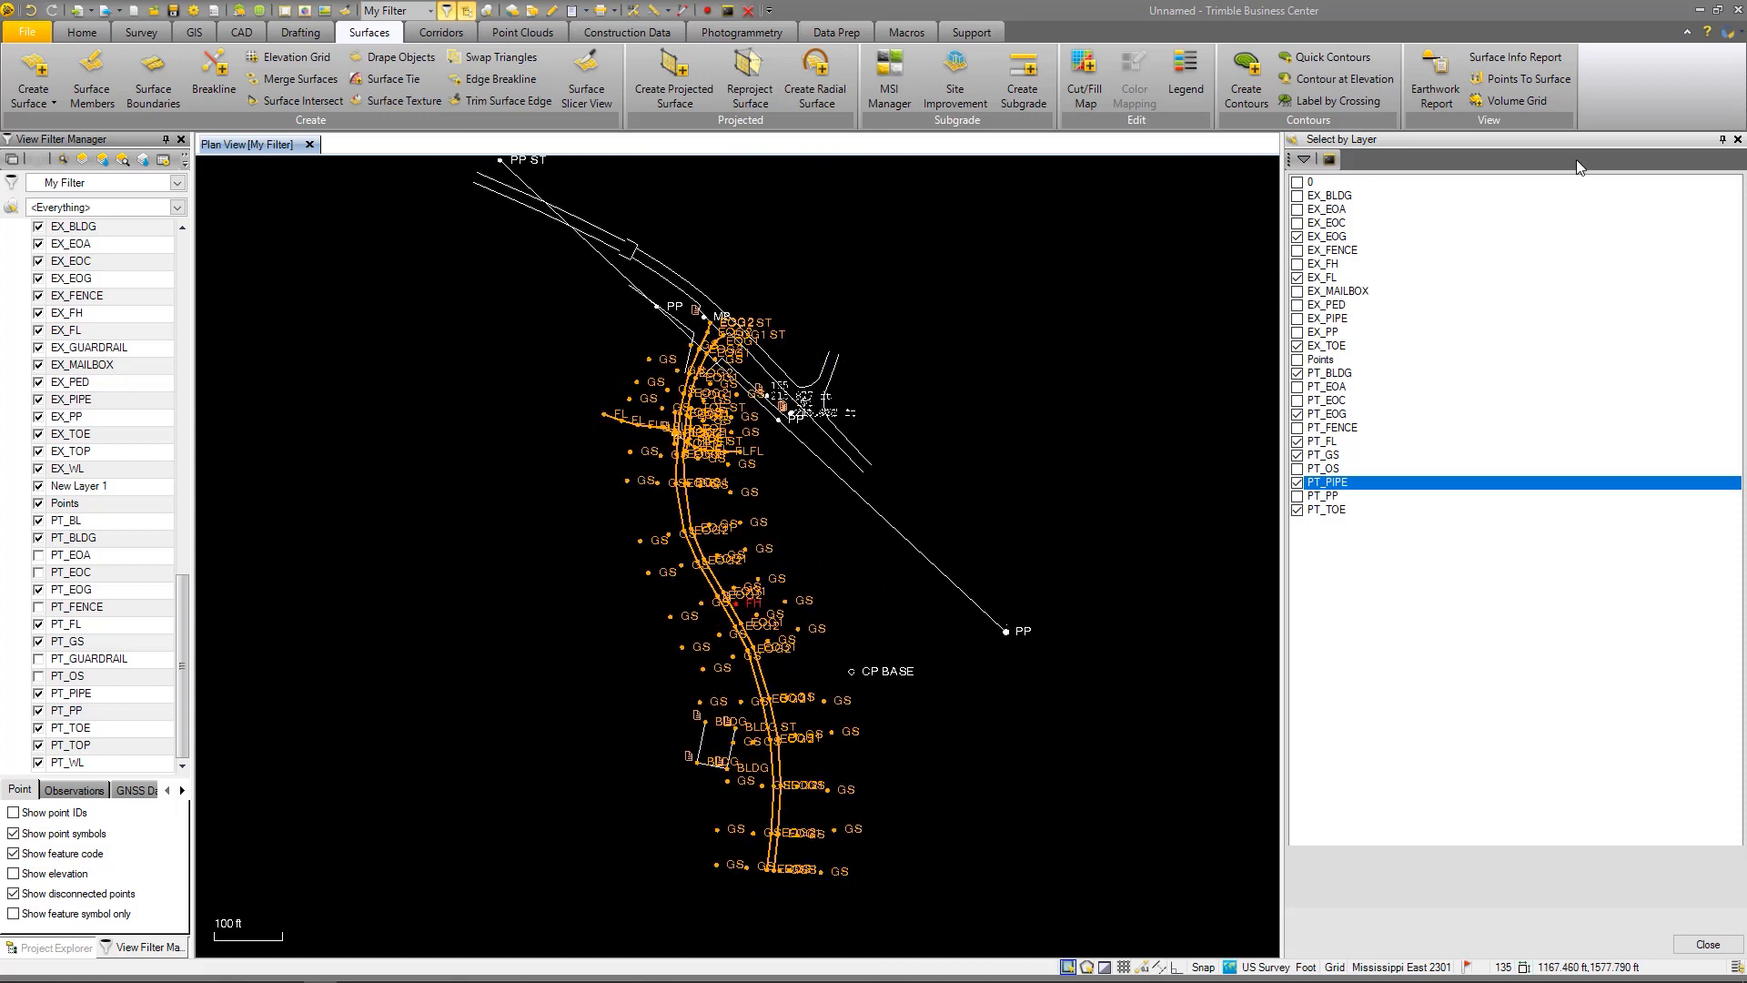
left_click(1709, 945)
Set the new surface's color to Cyan
left_click(1404, 275)
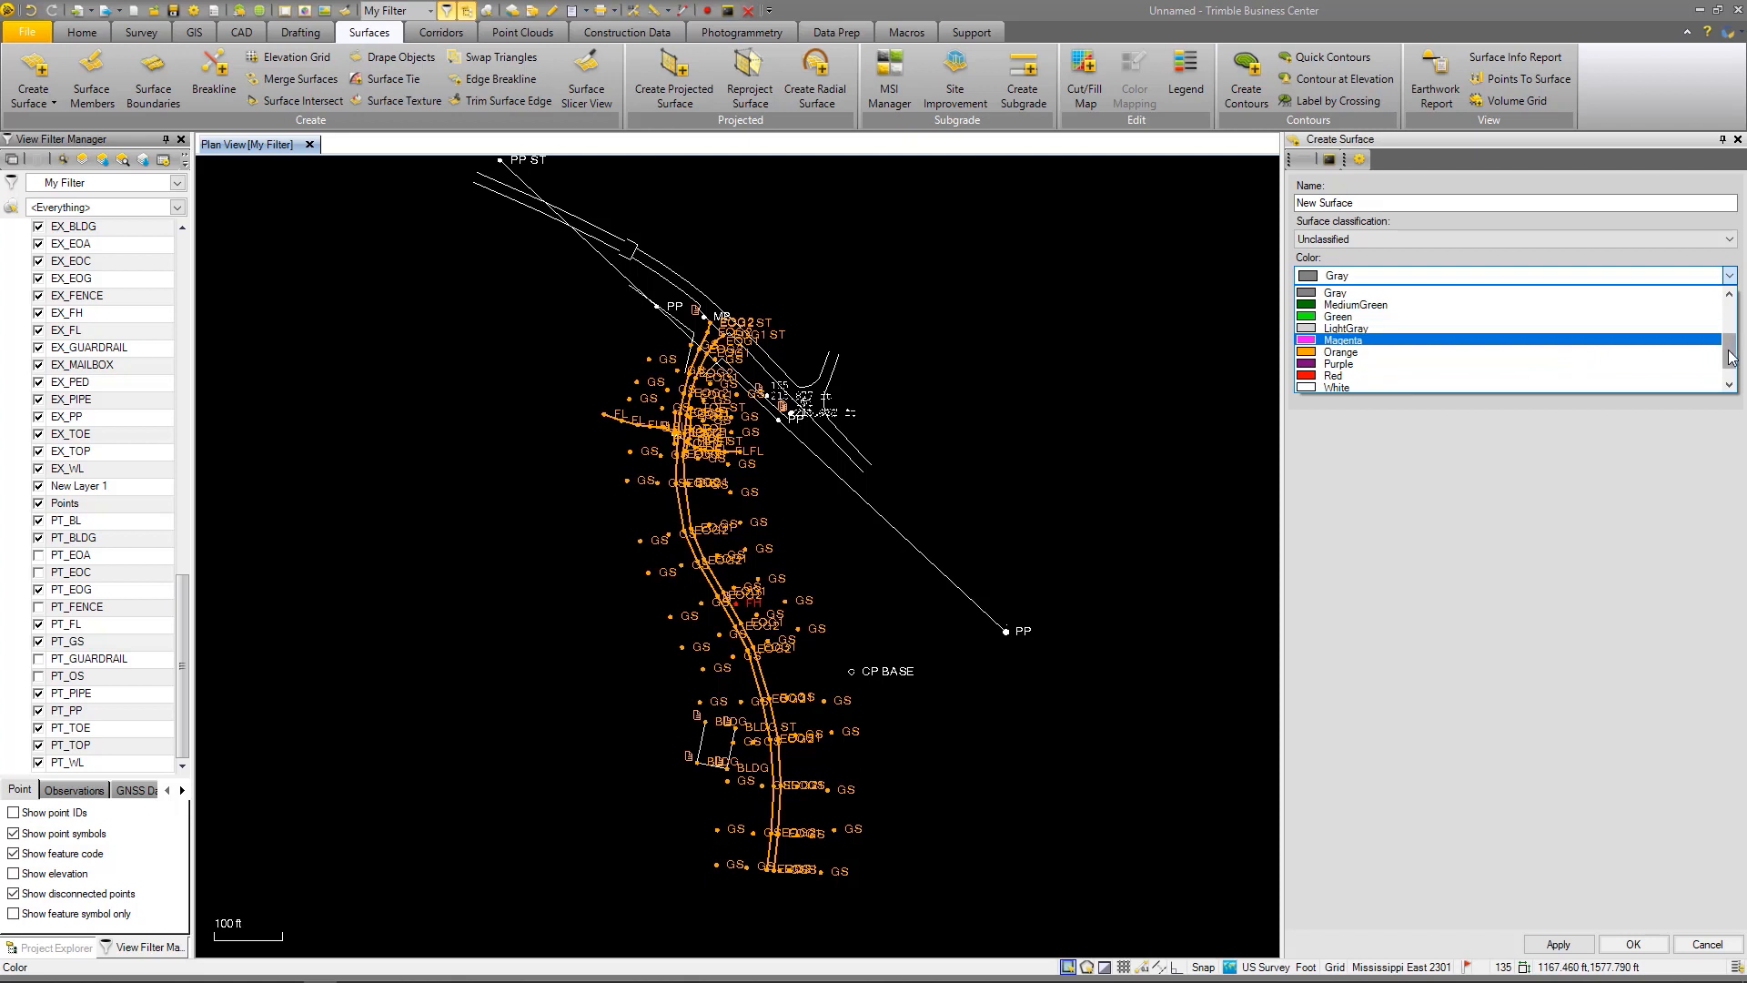
scroll(1726, 347, "up", 1)
scroll(1337, 293, "up", 1)
left_click(1337, 293)
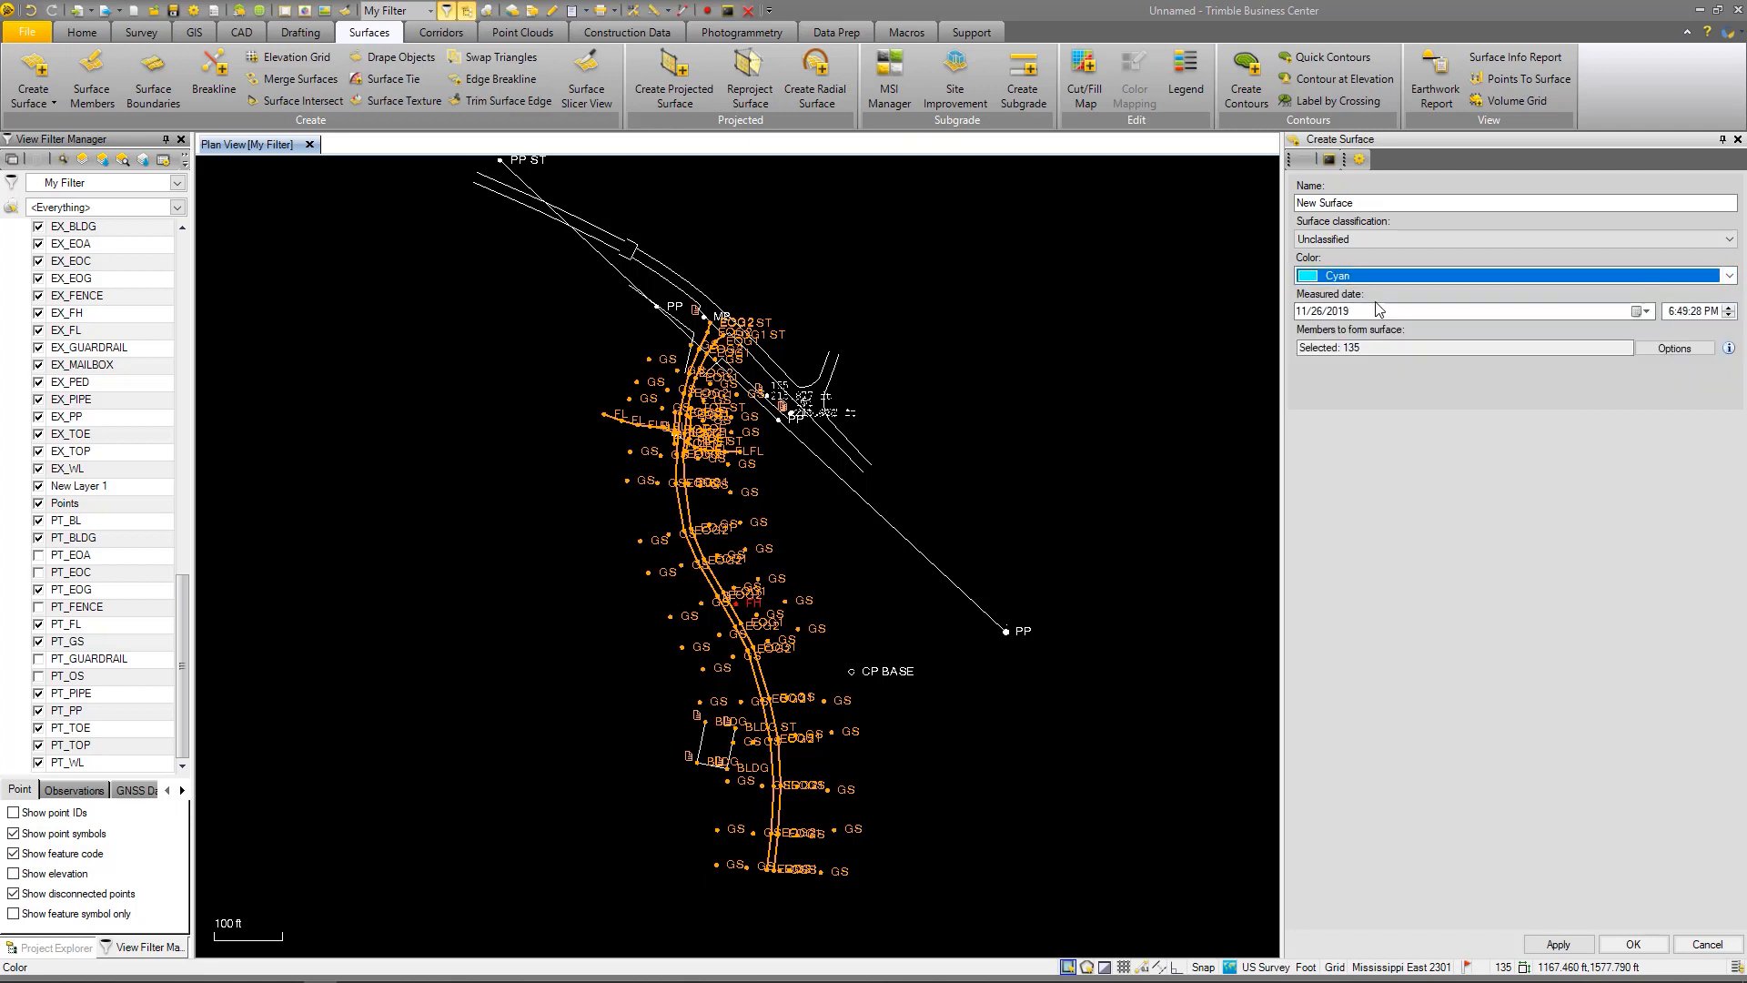
Name the surface EXISTING and create it from the selected members
key("shift+Tab")
key("shift+Tab")
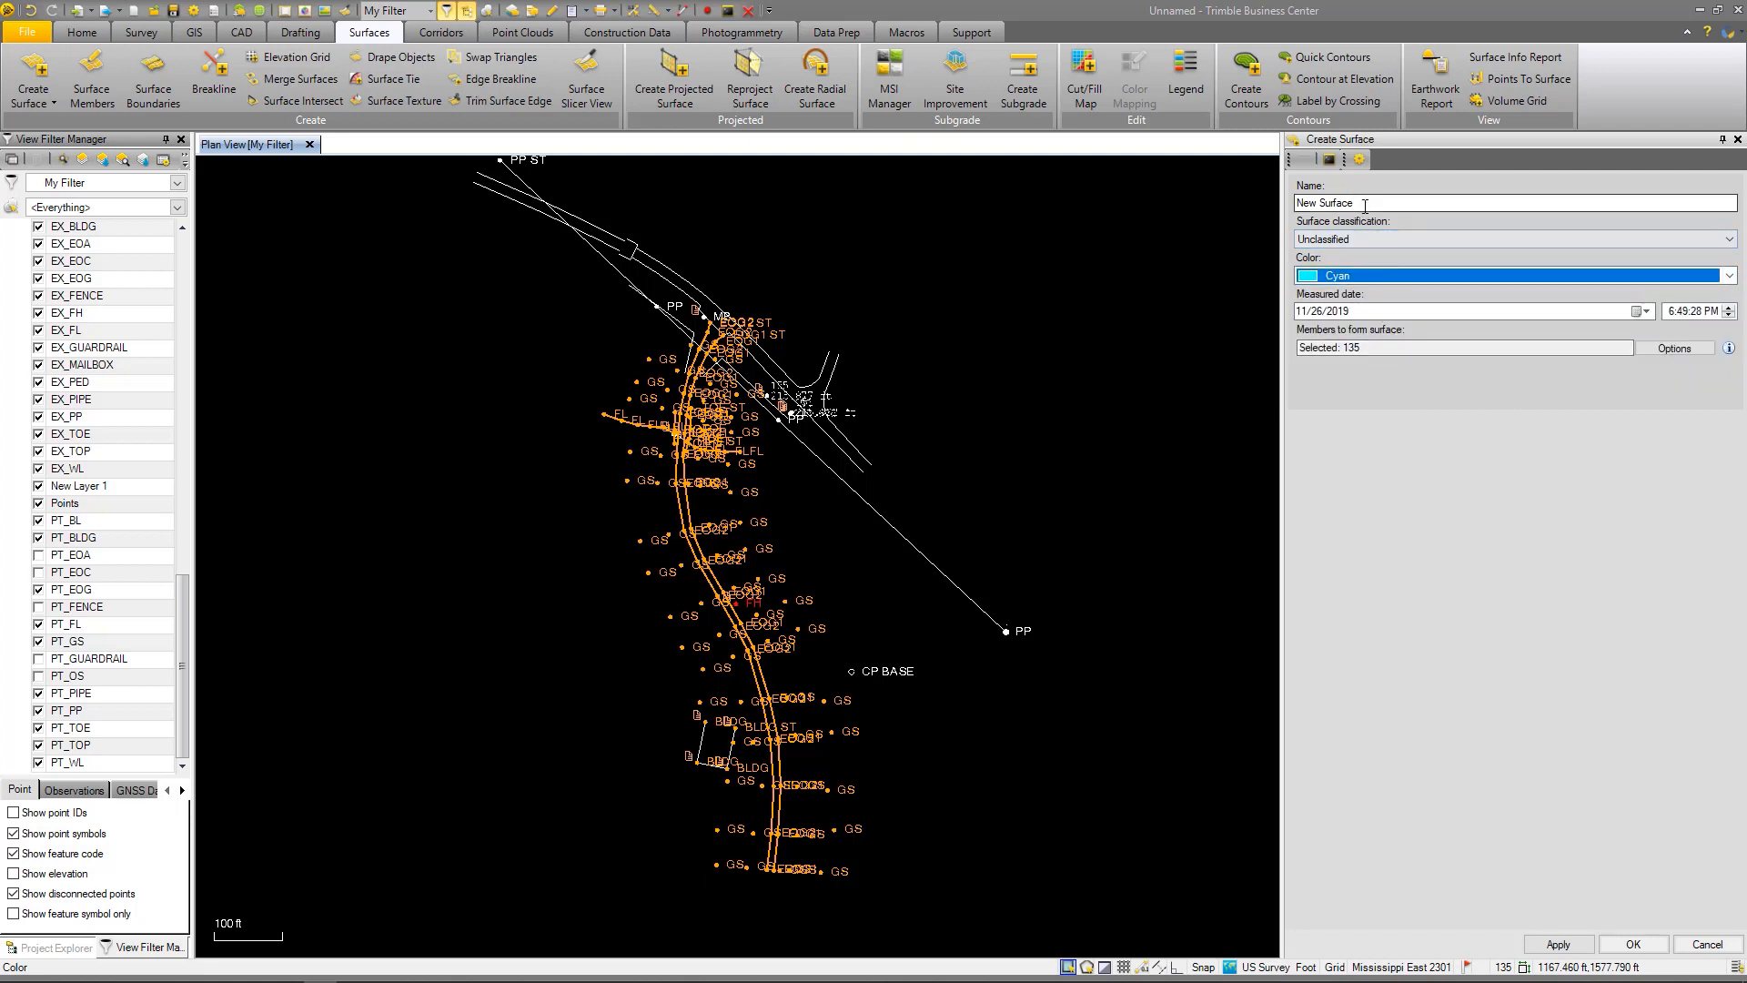
type("F")
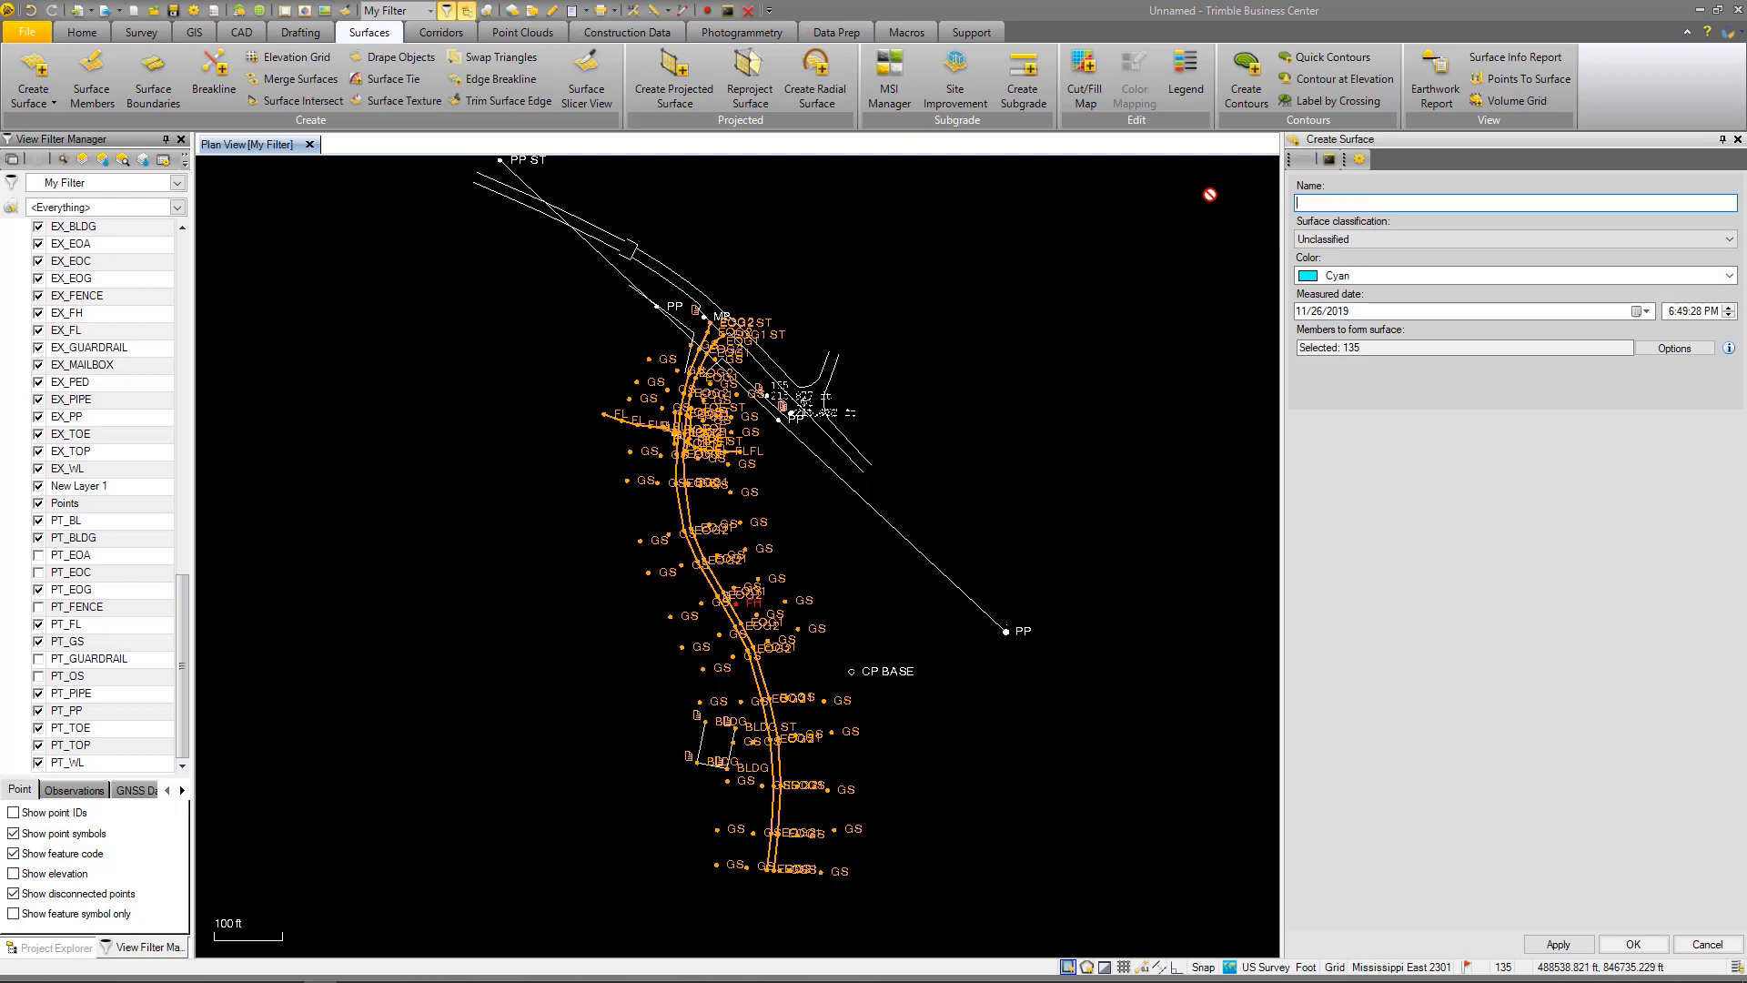
type("X")
left_click(1634, 943)
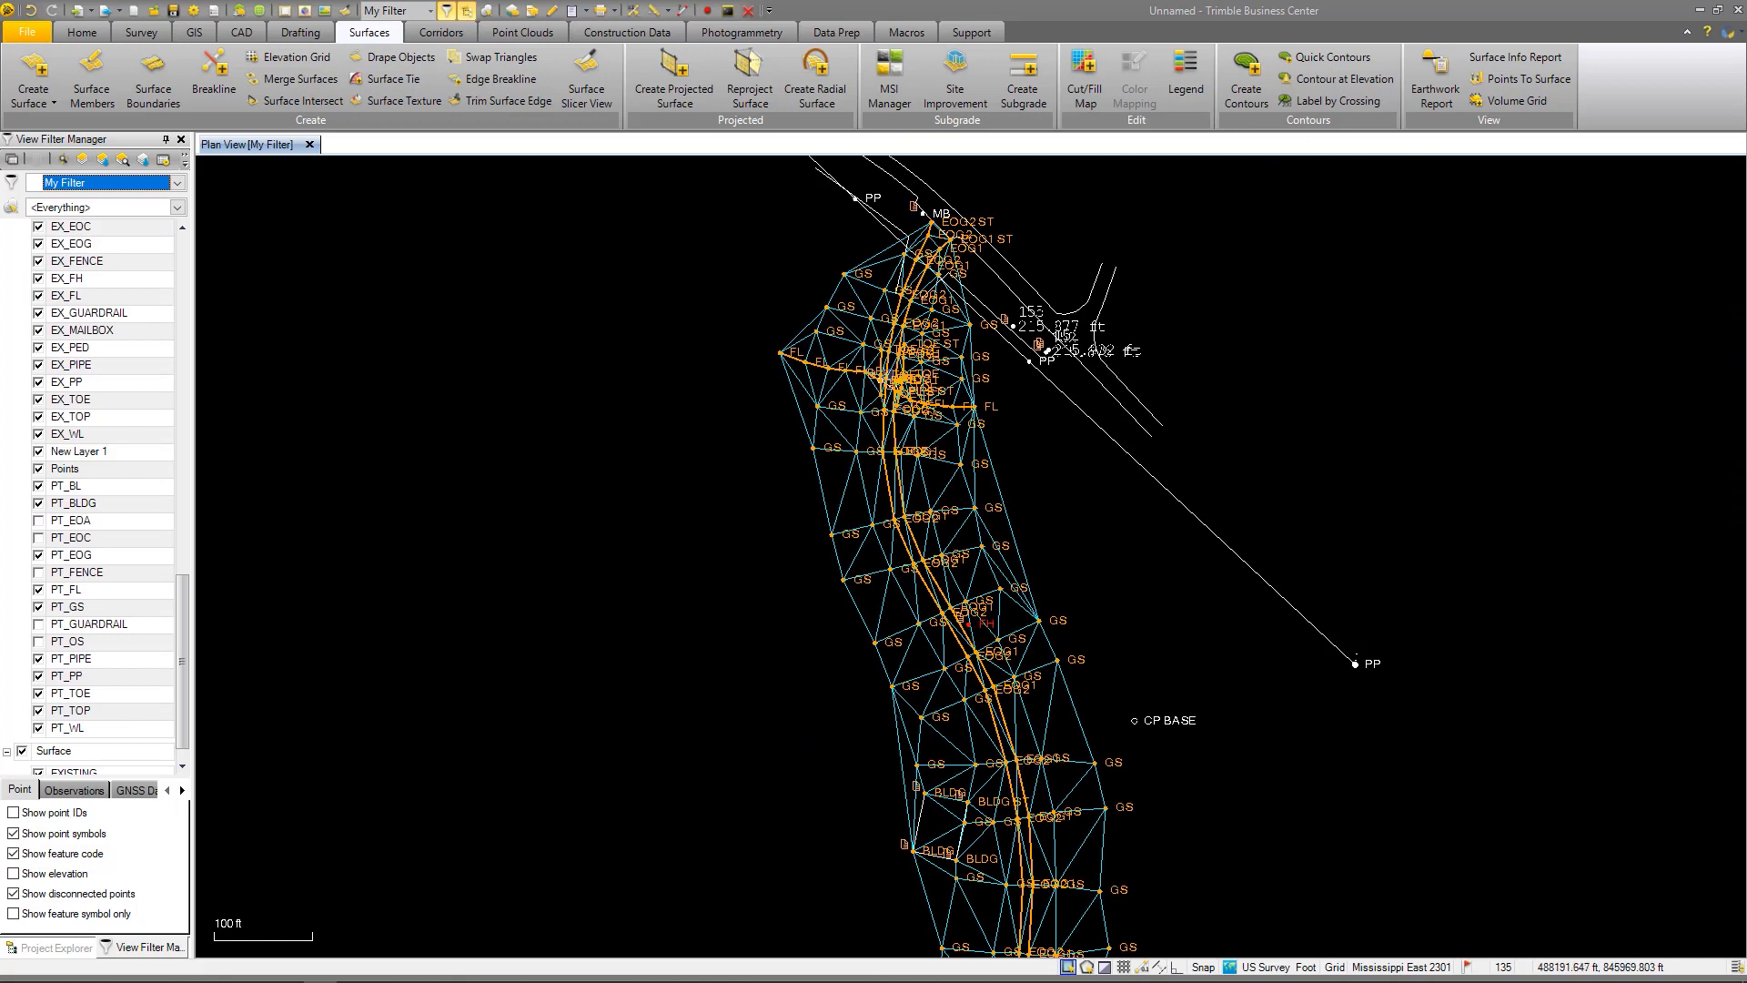
Open a 3D view and examine the elevation shading and triangulation of the new surface along the road
scroll(884, 370, "down", 3)
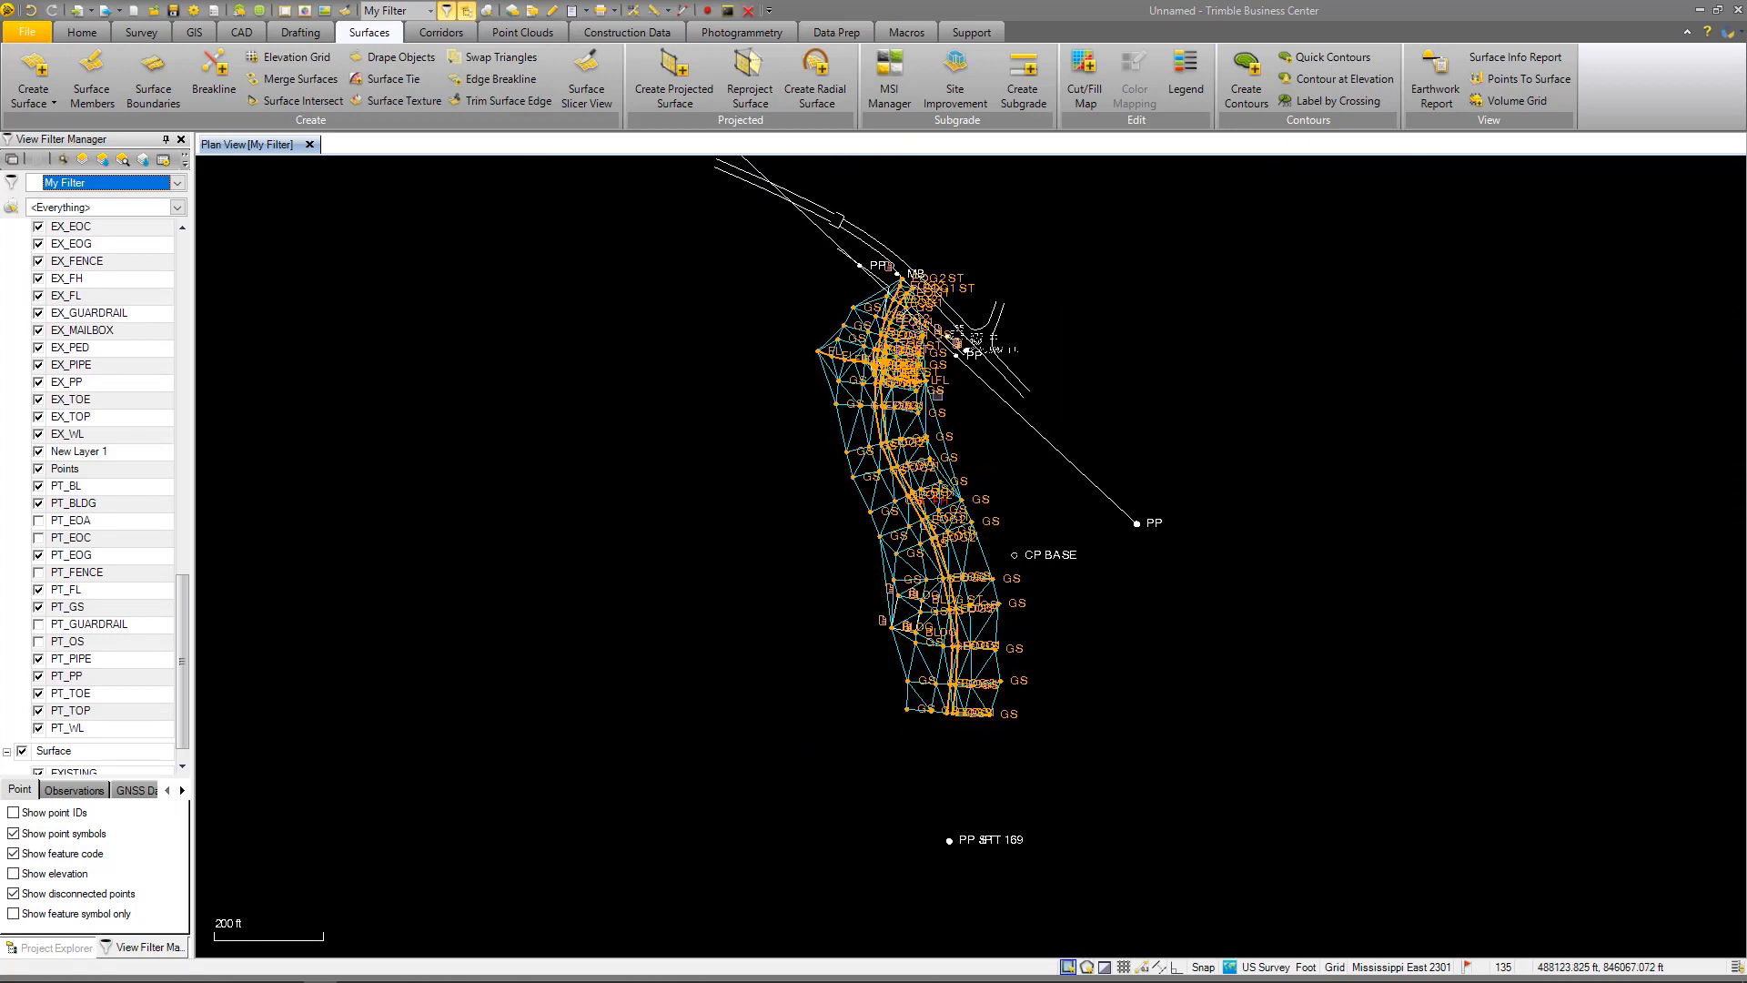
scroll(982, 485, "up", 1)
scroll(983, 485, "up", 1)
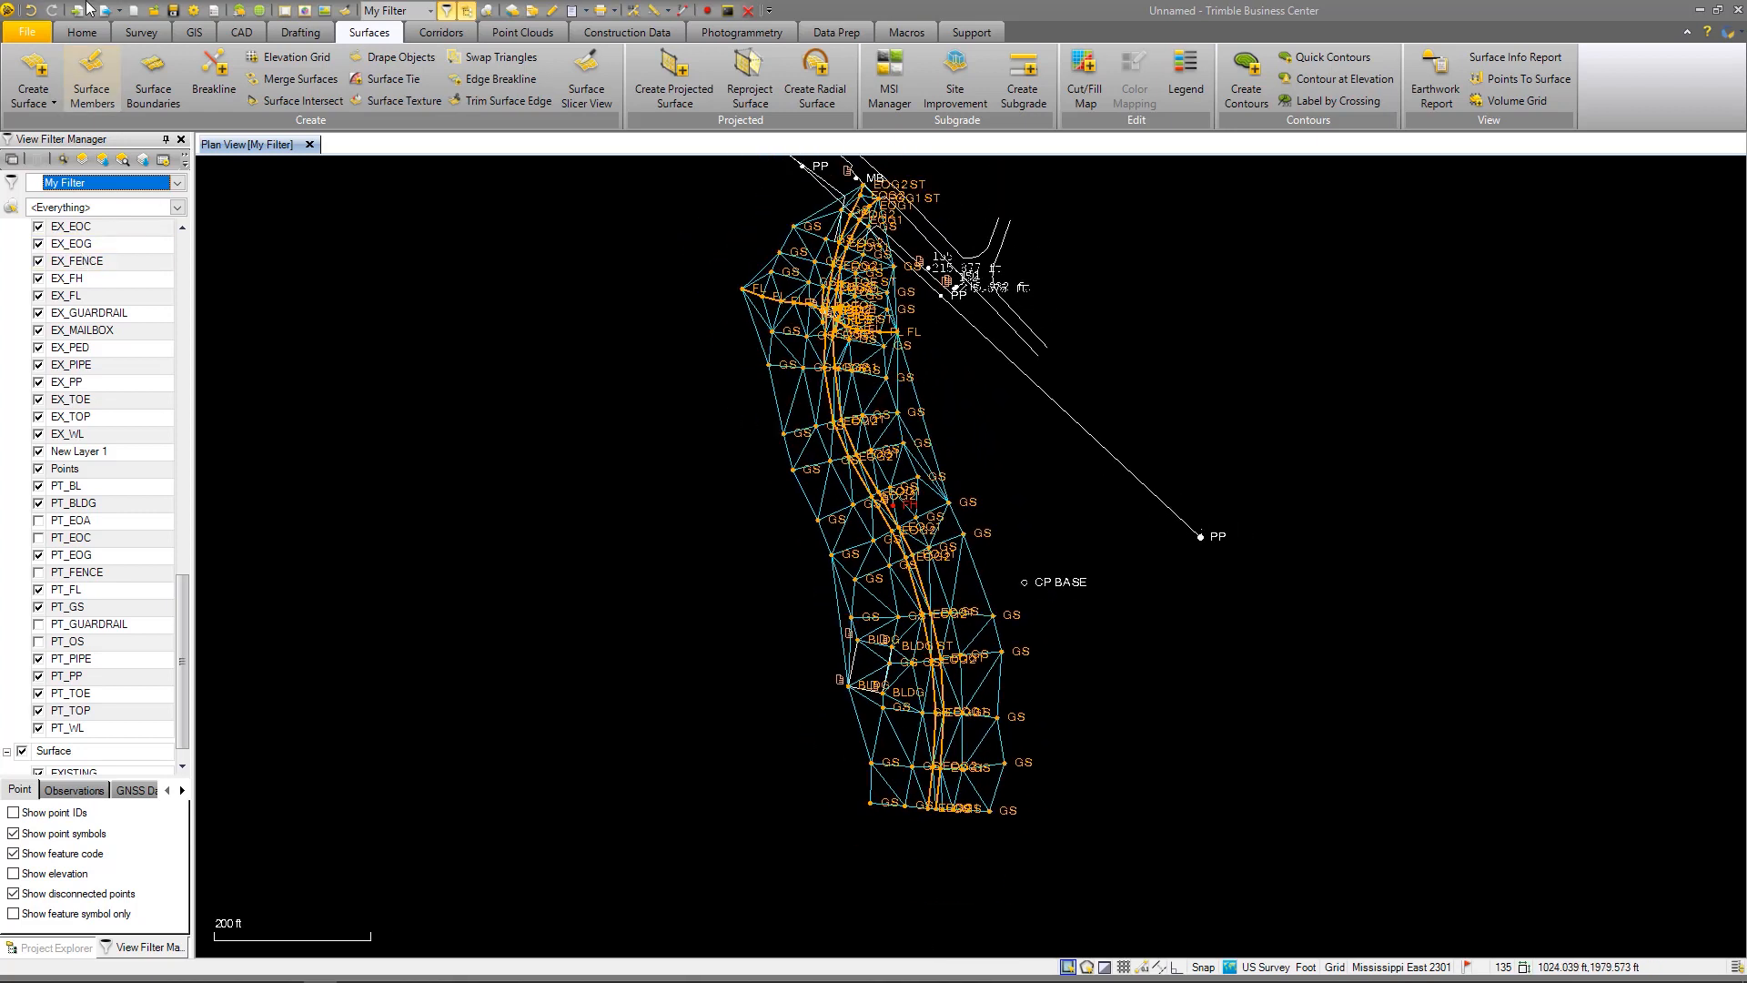
left_click(81, 32)
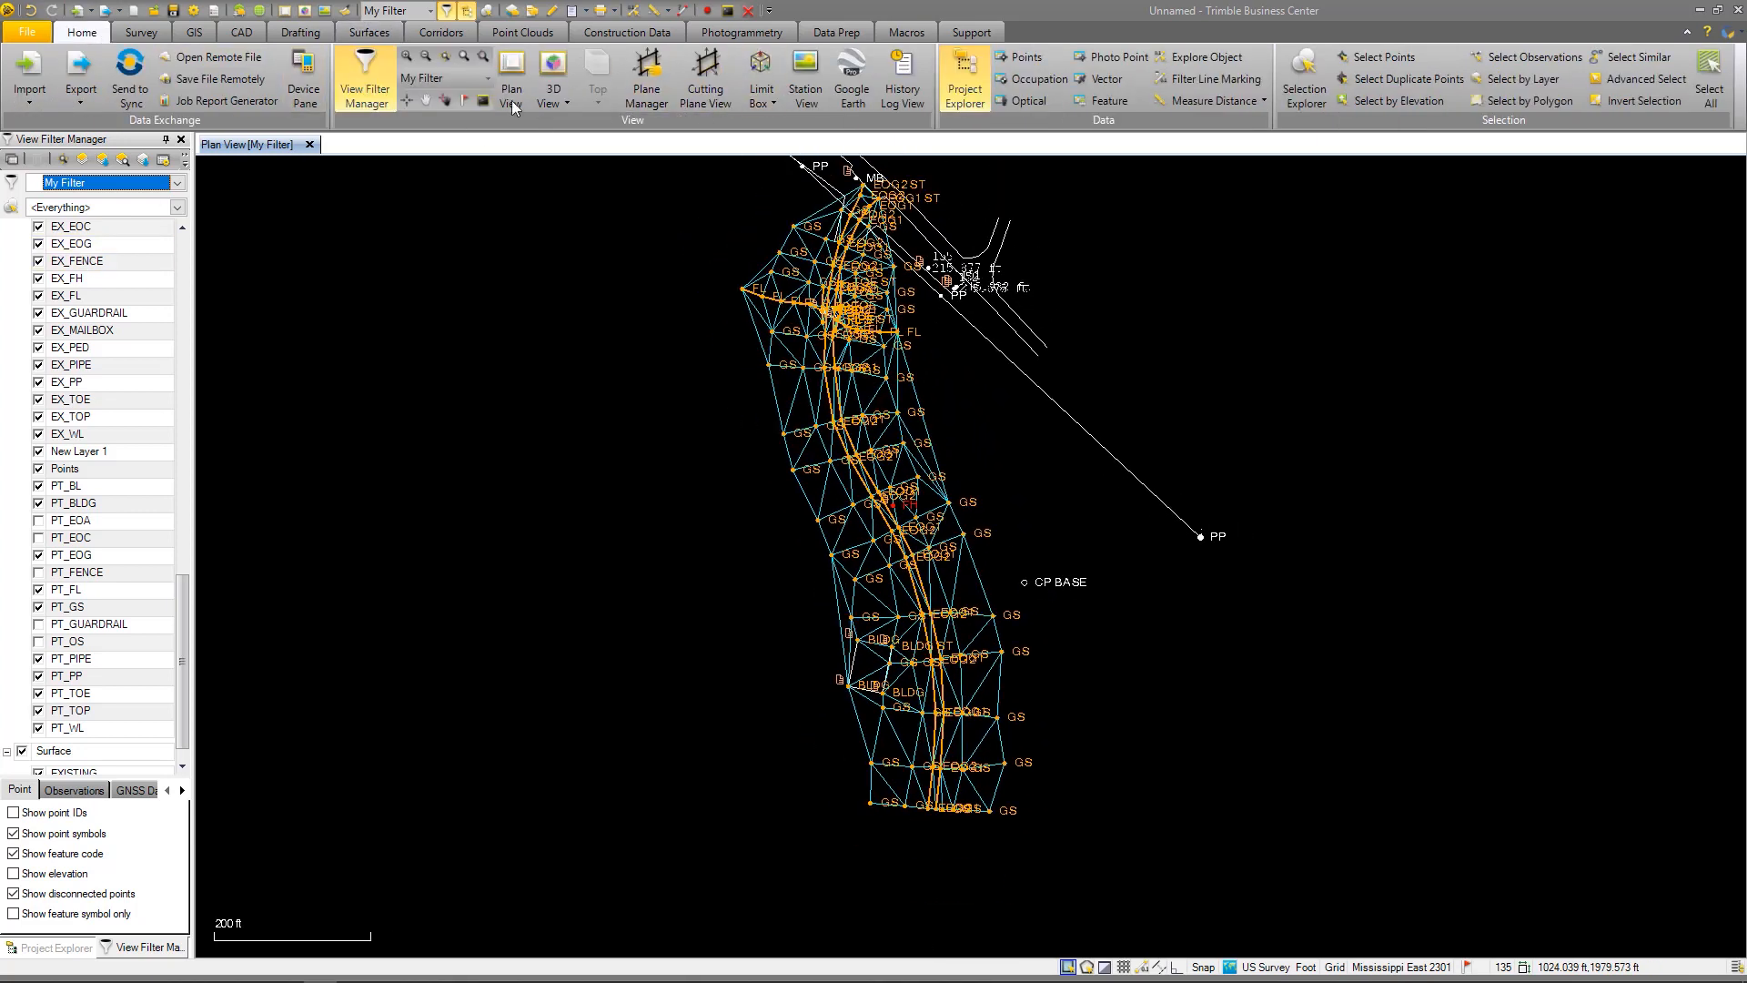
left_click(553, 73)
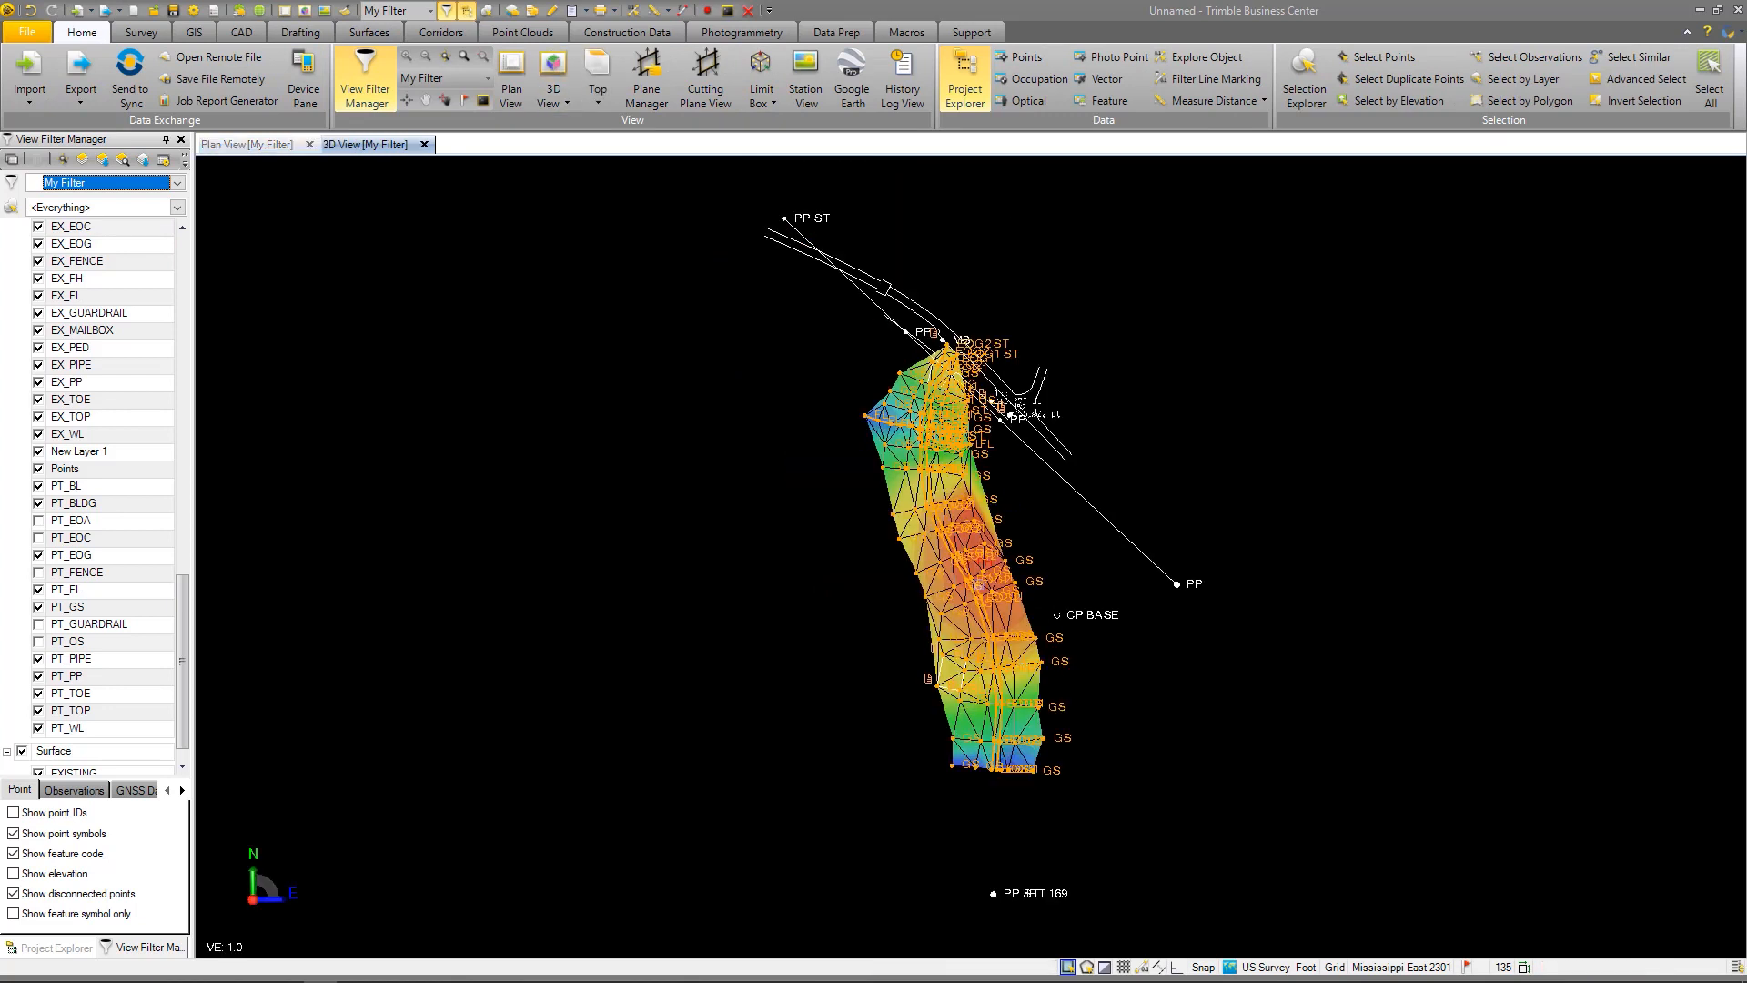
right_click_drag(1001, 607, 933, 451)
scroll(910, 621, "up", 7)
mouse_move(903, 624)
right_mouse_down()
mouse_move(847, 597)
mouse_move(660, 609)
mouse_move(605, 659)
mouse_move(1041, 712)
mouse_move(912, 729)
mouse_move(759, 485)
right_mouse_up()
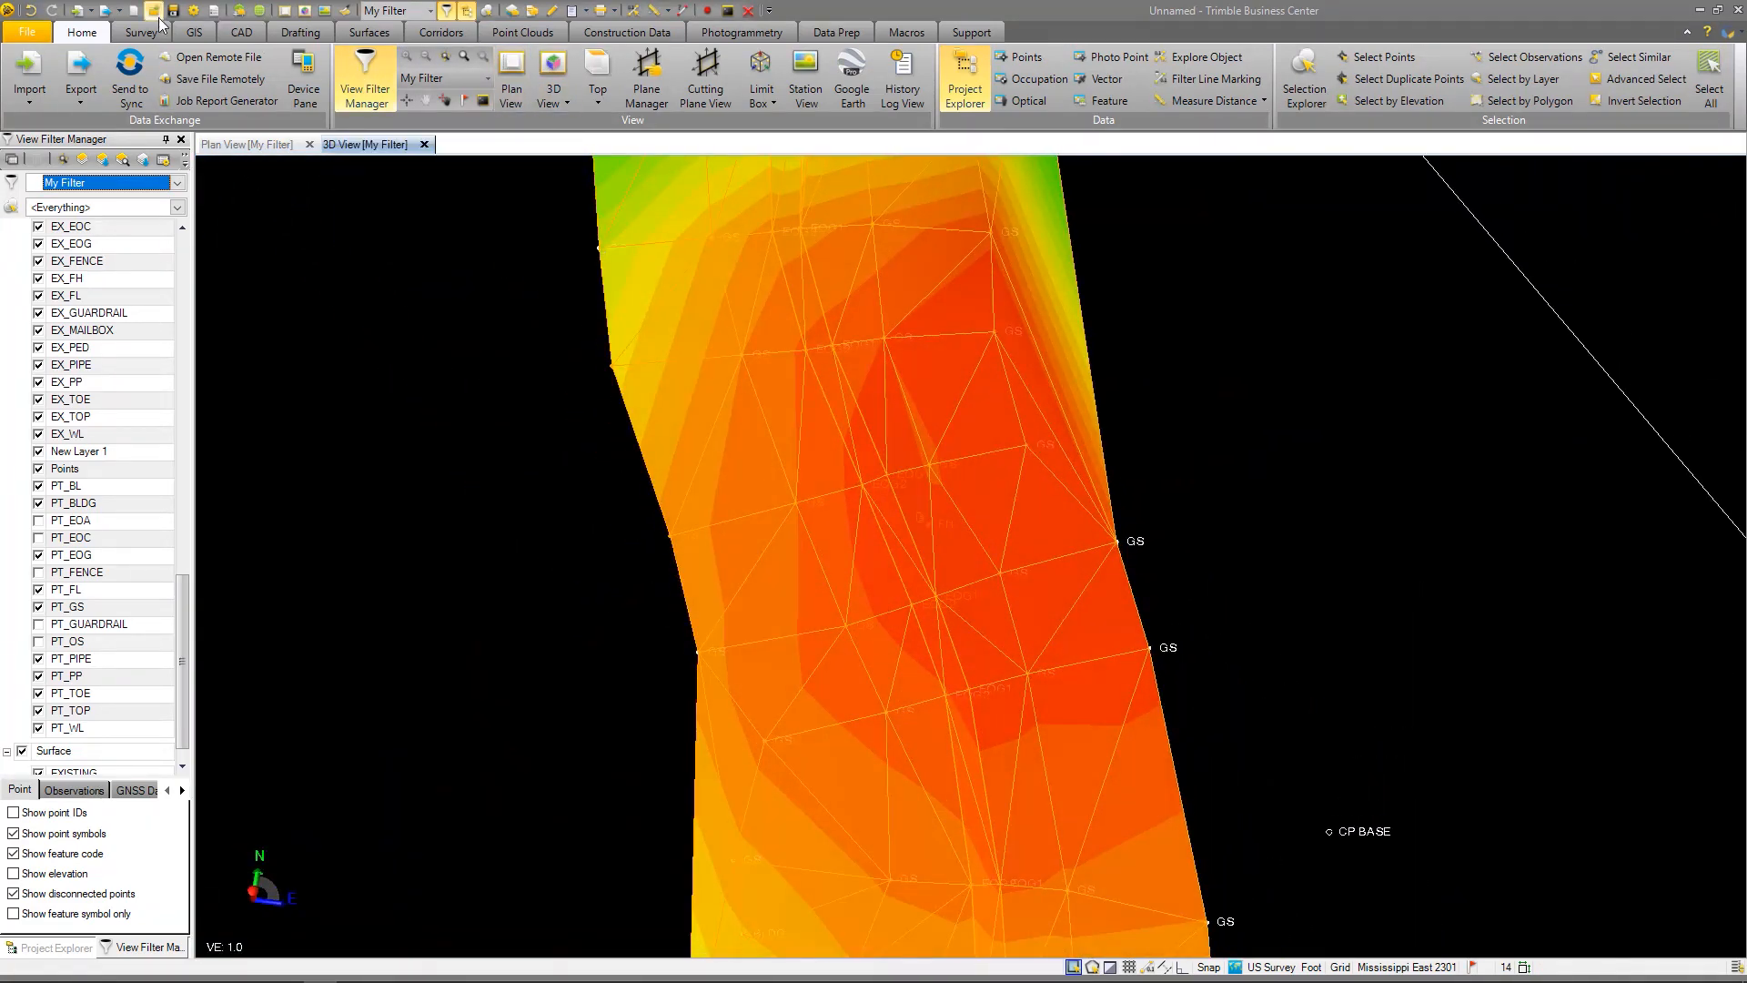
Return to the plan view and trim the long outer triangle off the EXISTING surface's east edge south of the FL point
left_click(273, 145)
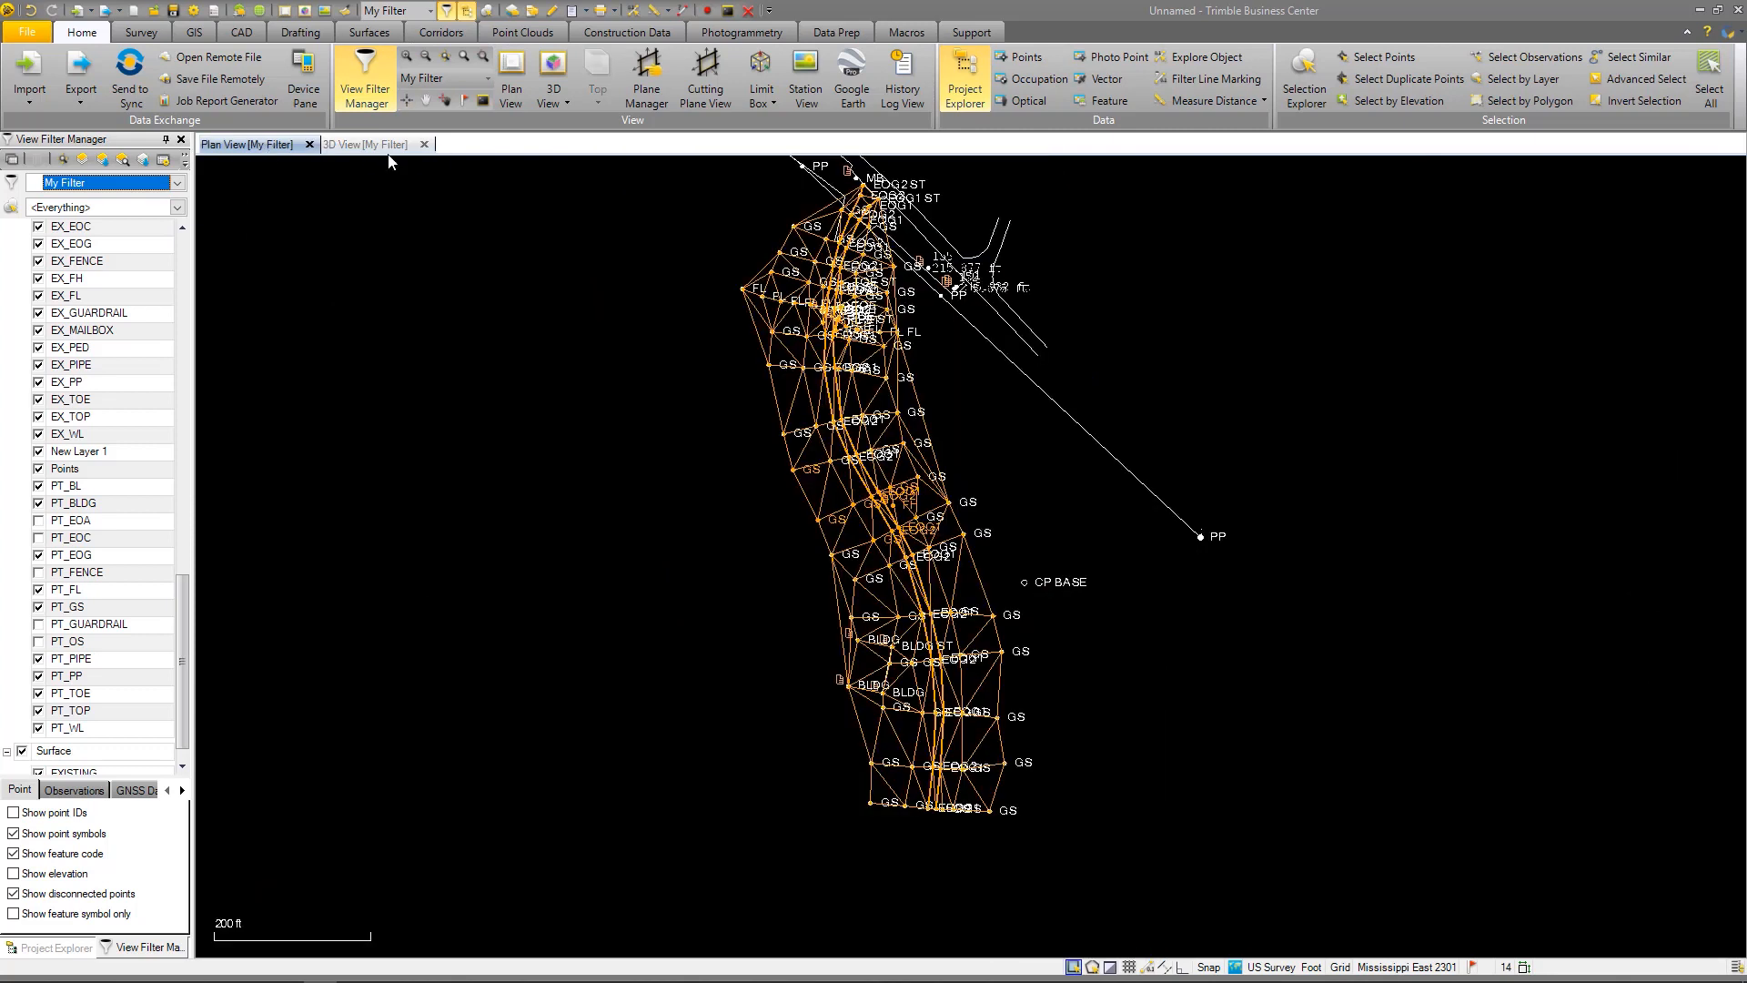
scroll(919, 395, "up", 3)
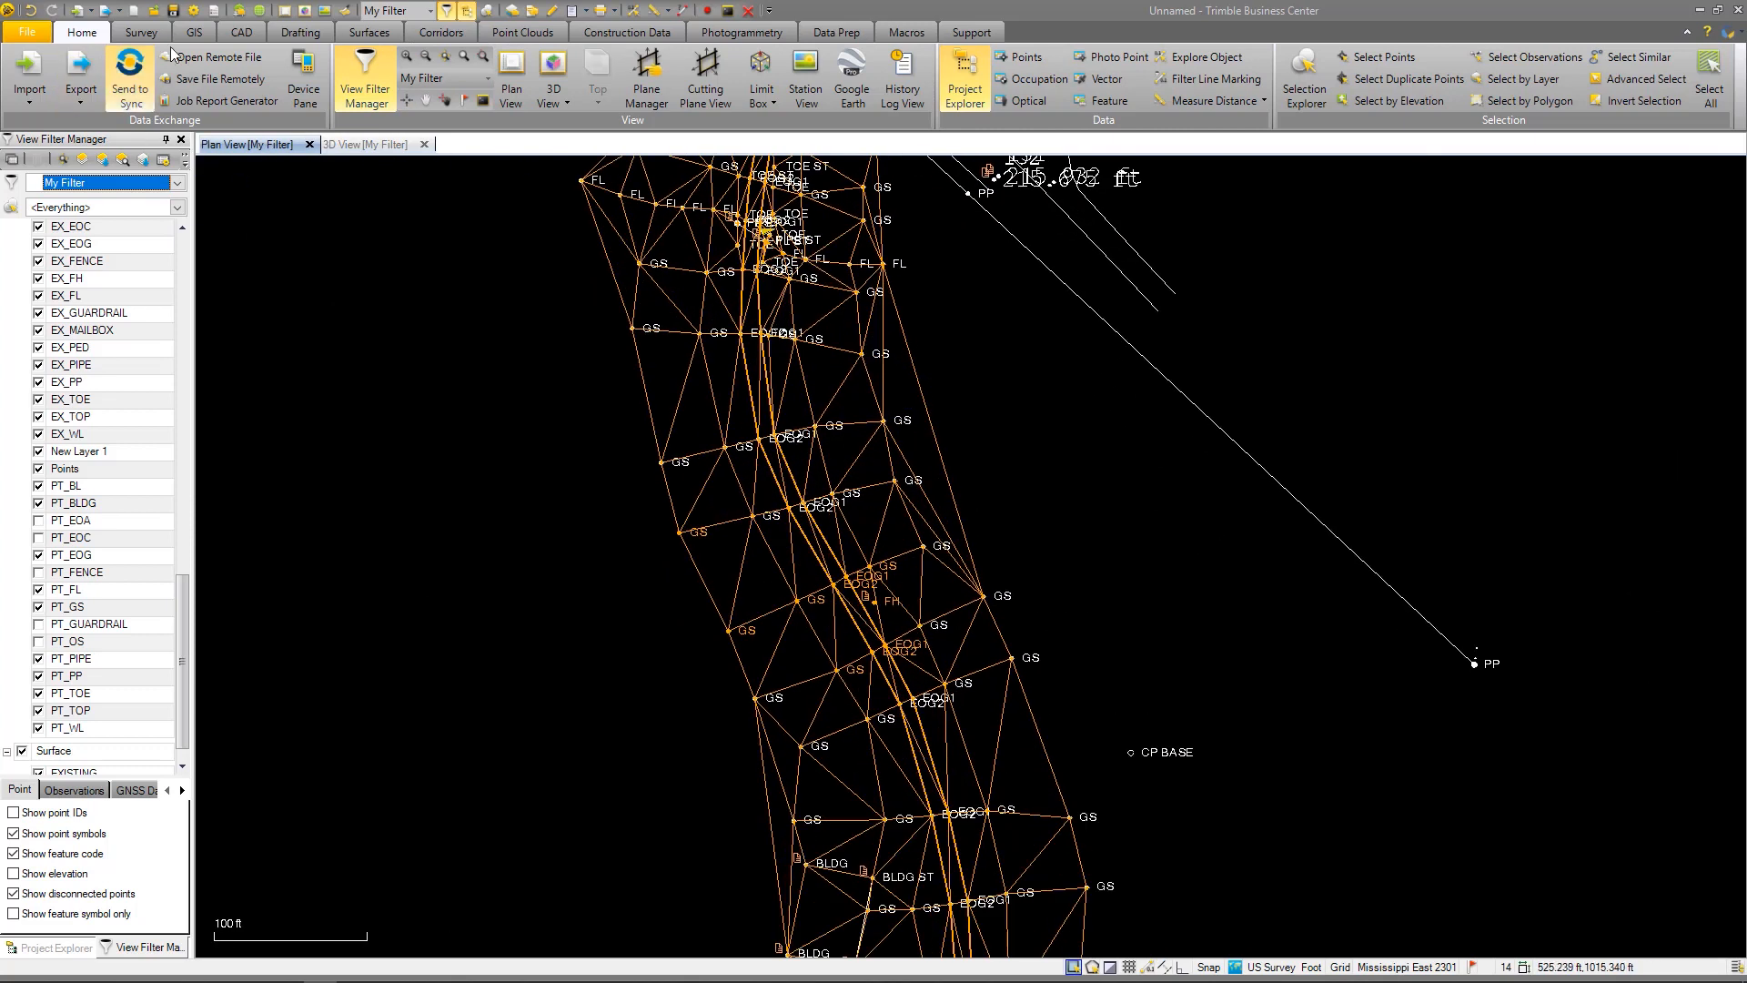
left_click(358, 33)
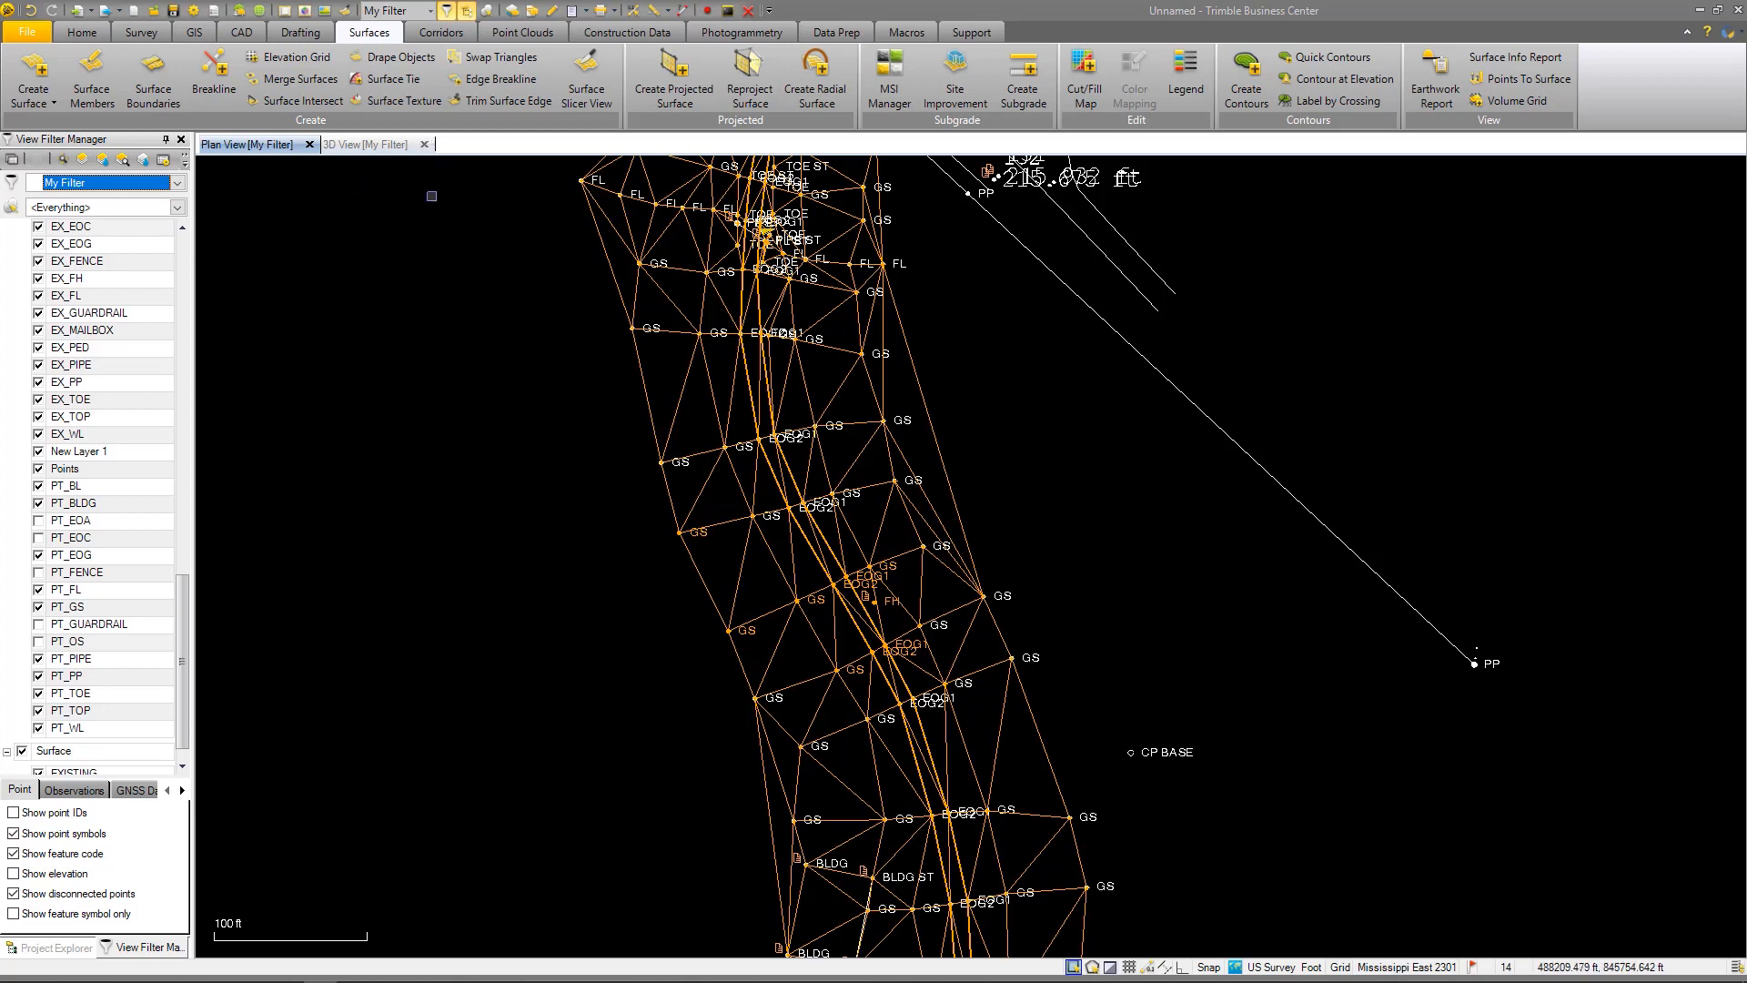
left_click(500, 100)
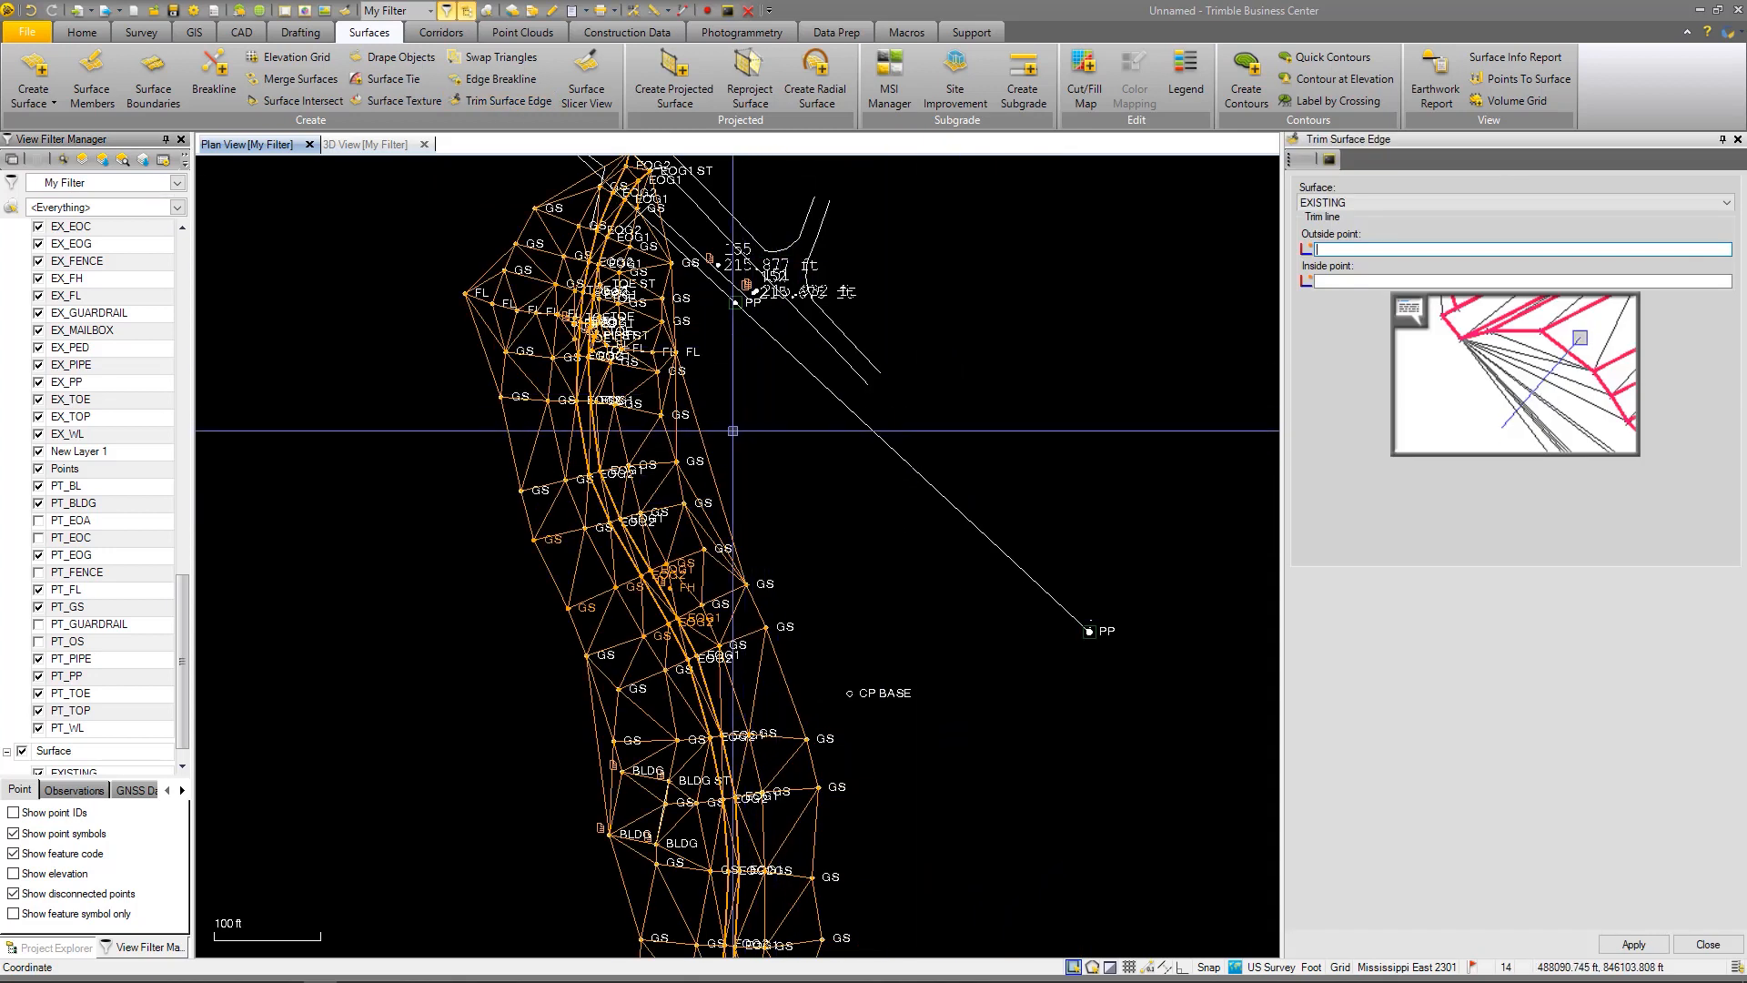
scroll(681, 368, "up", 2)
scroll(680, 369, "up", 2)
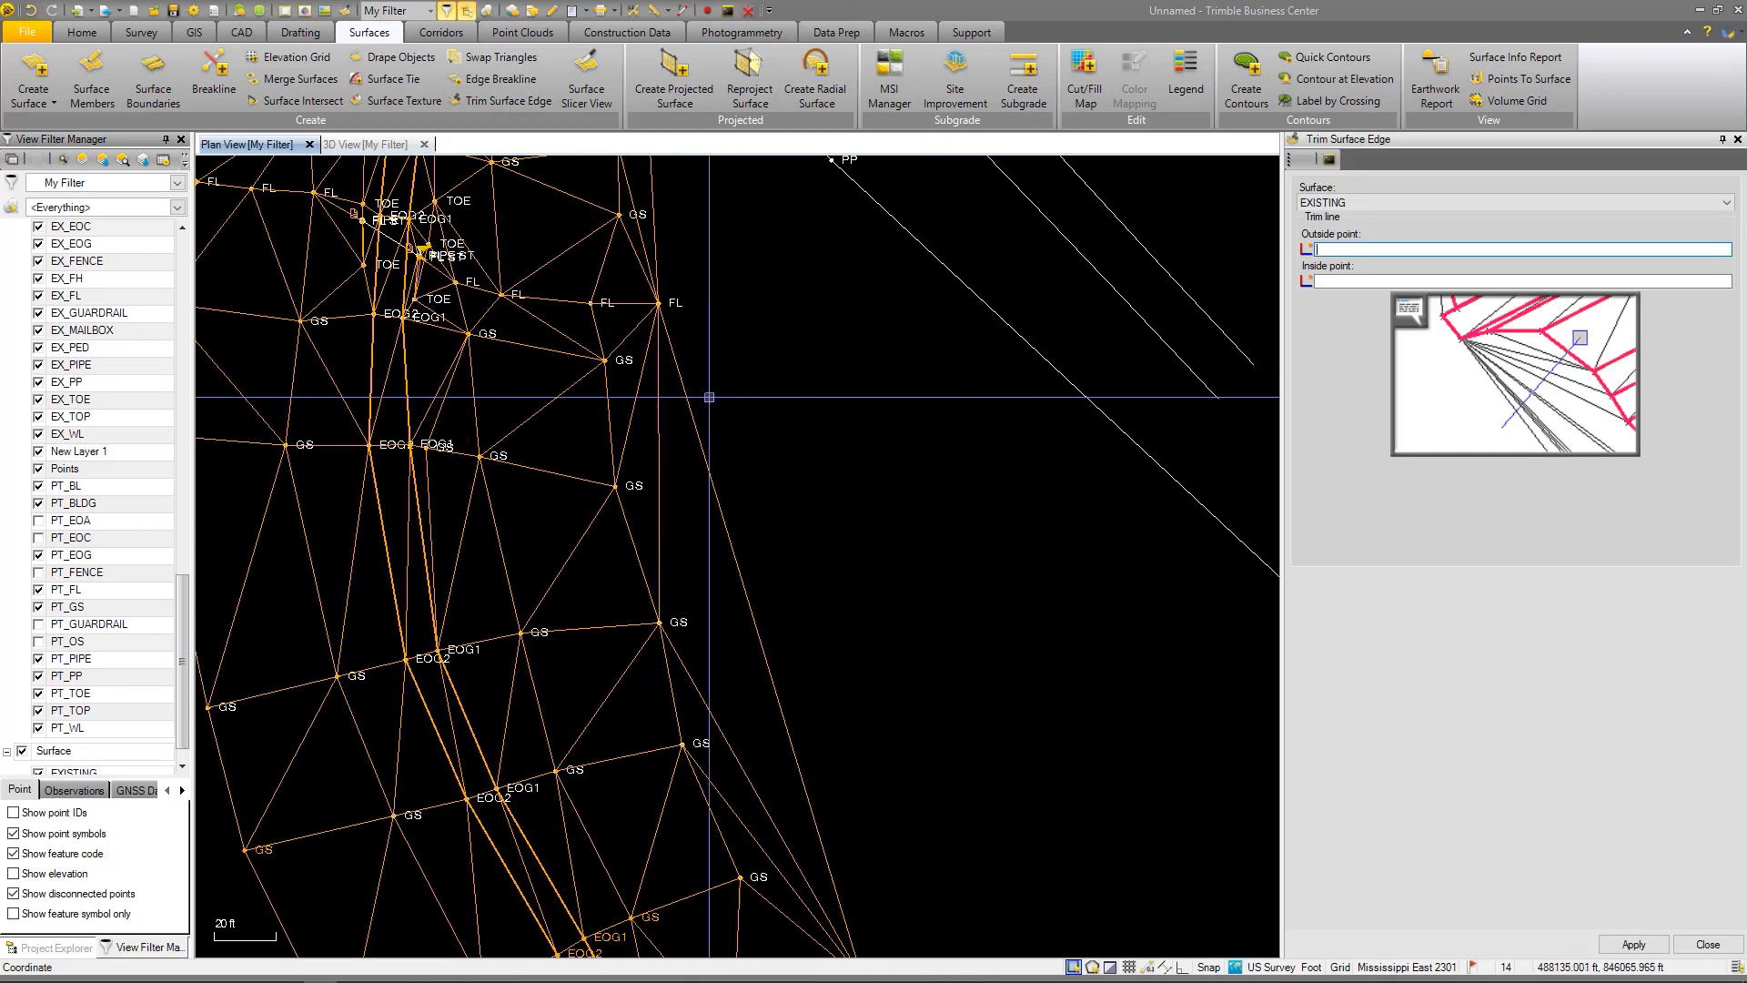
left_click(620, 385)
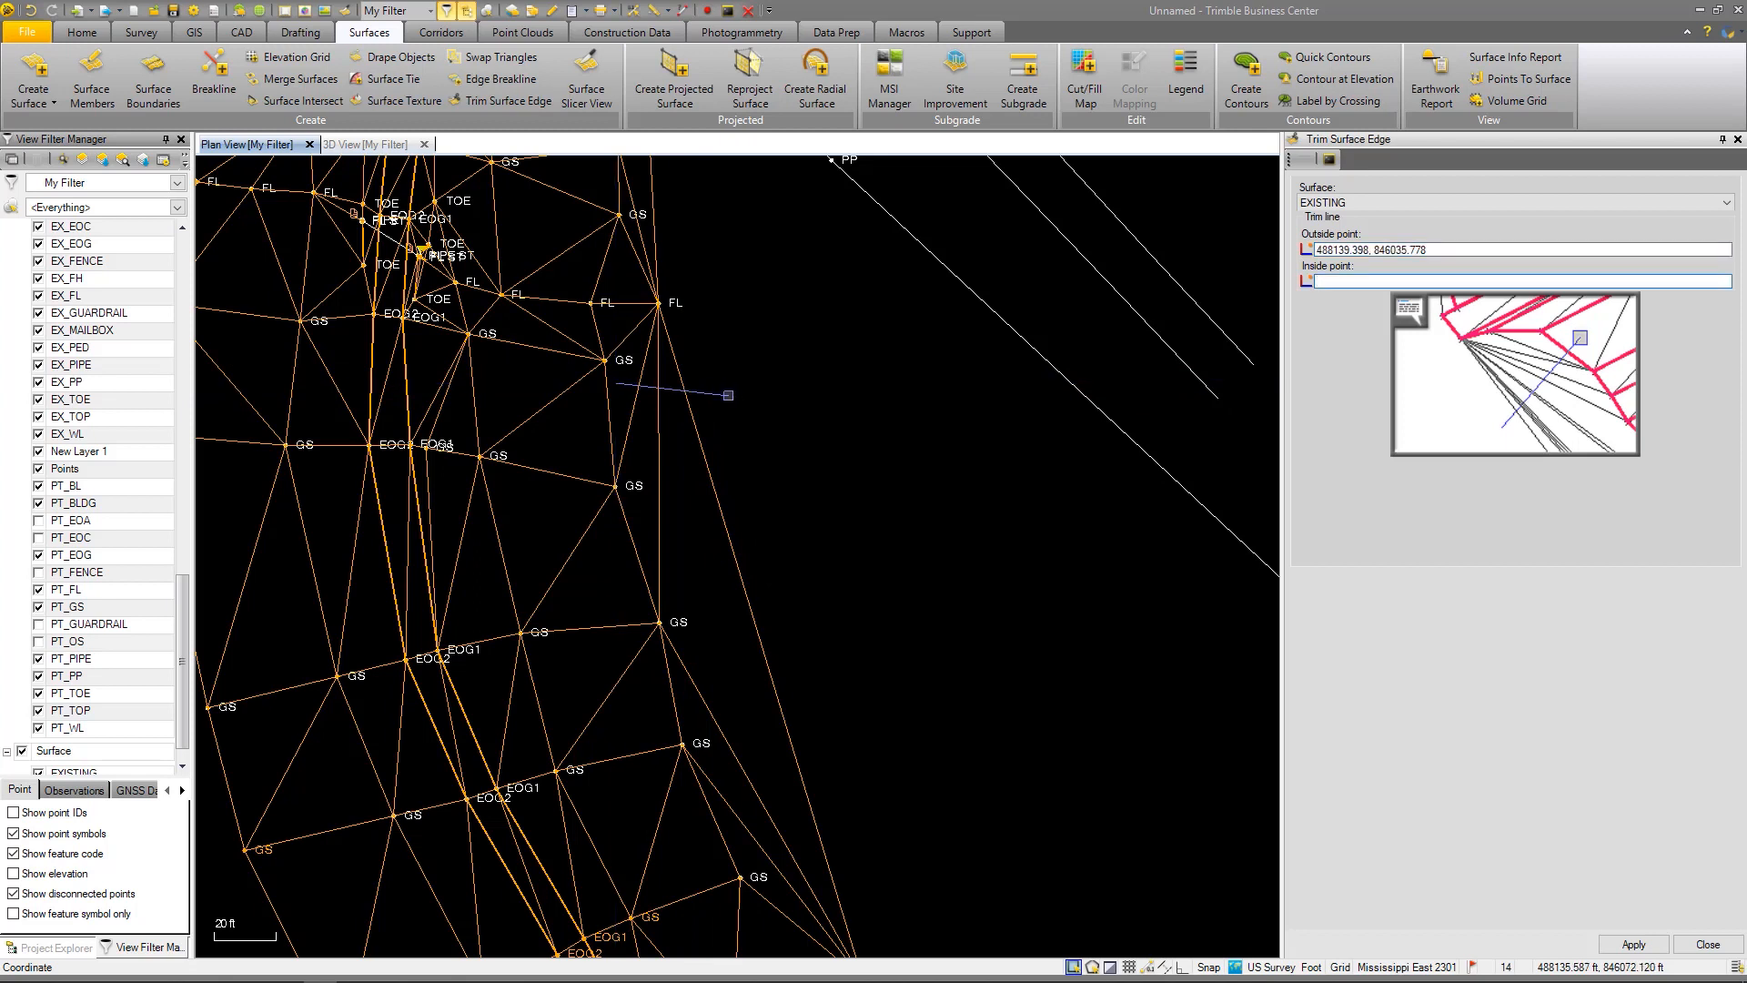
left_click(728, 395)
Trim the remaining sliver triangle off the surface's east edge beside the GS points near the fire hydrant
scroll(729, 382, "down", 2)
scroll(761, 488, "up", 2)
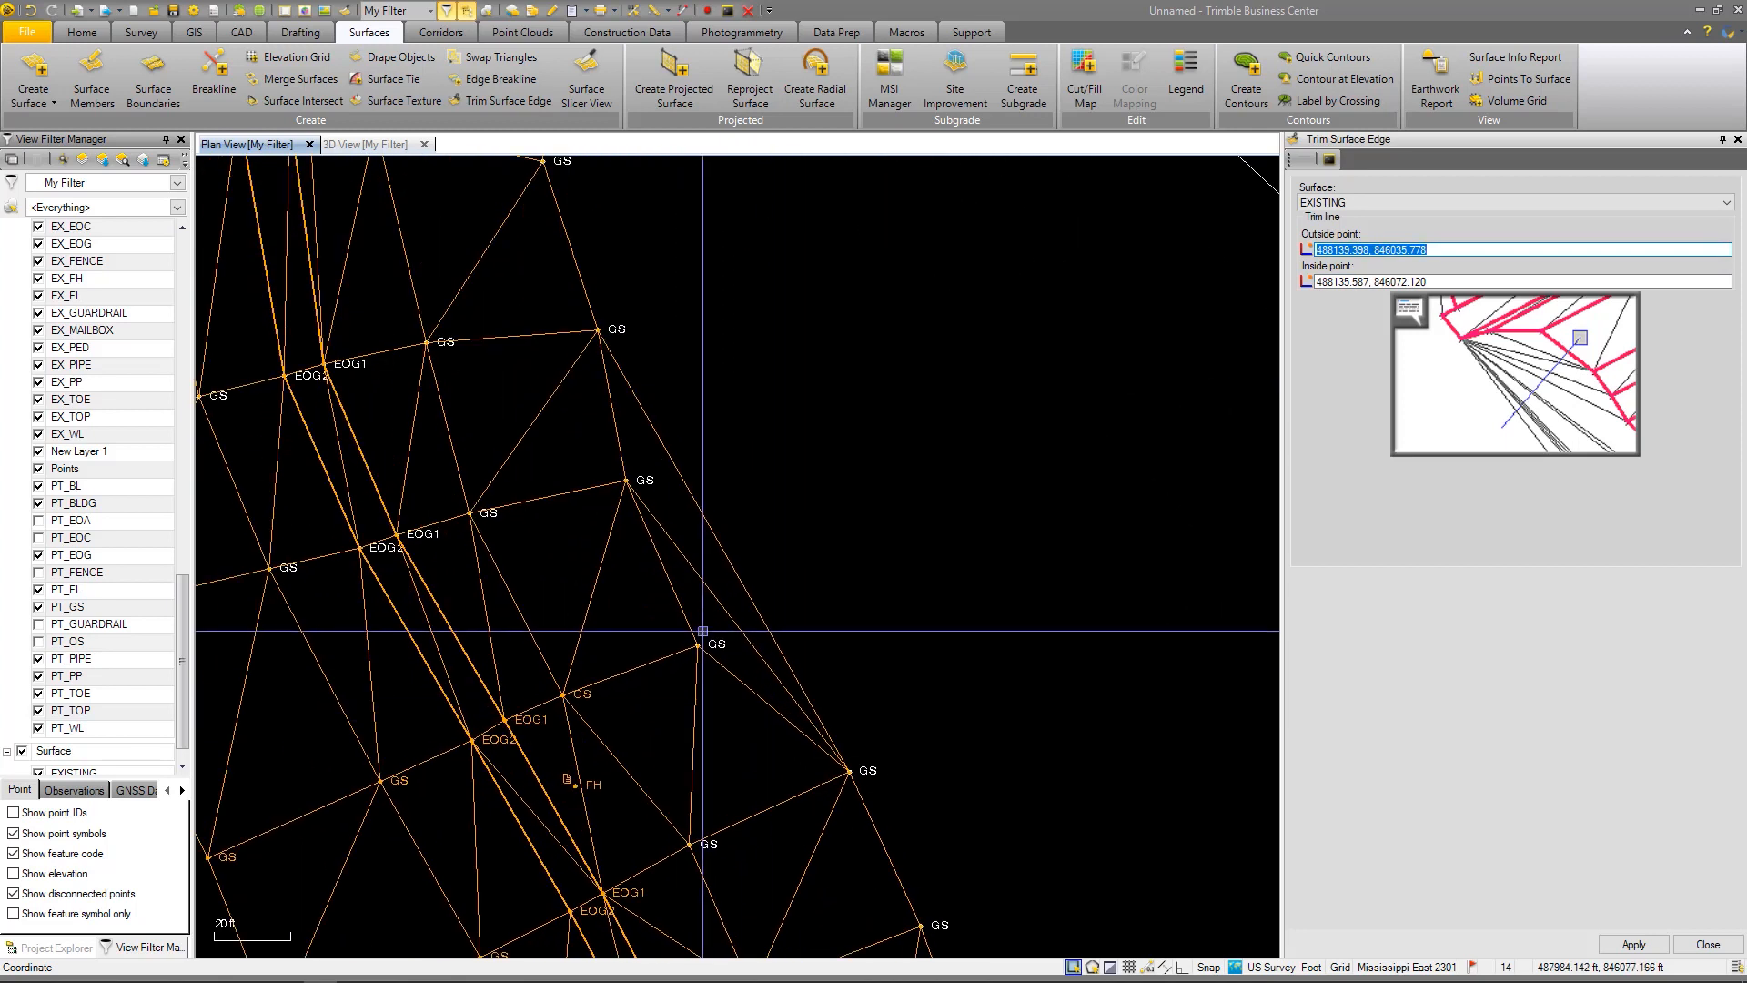
left_click(755, 550)
left_click(699, 610)
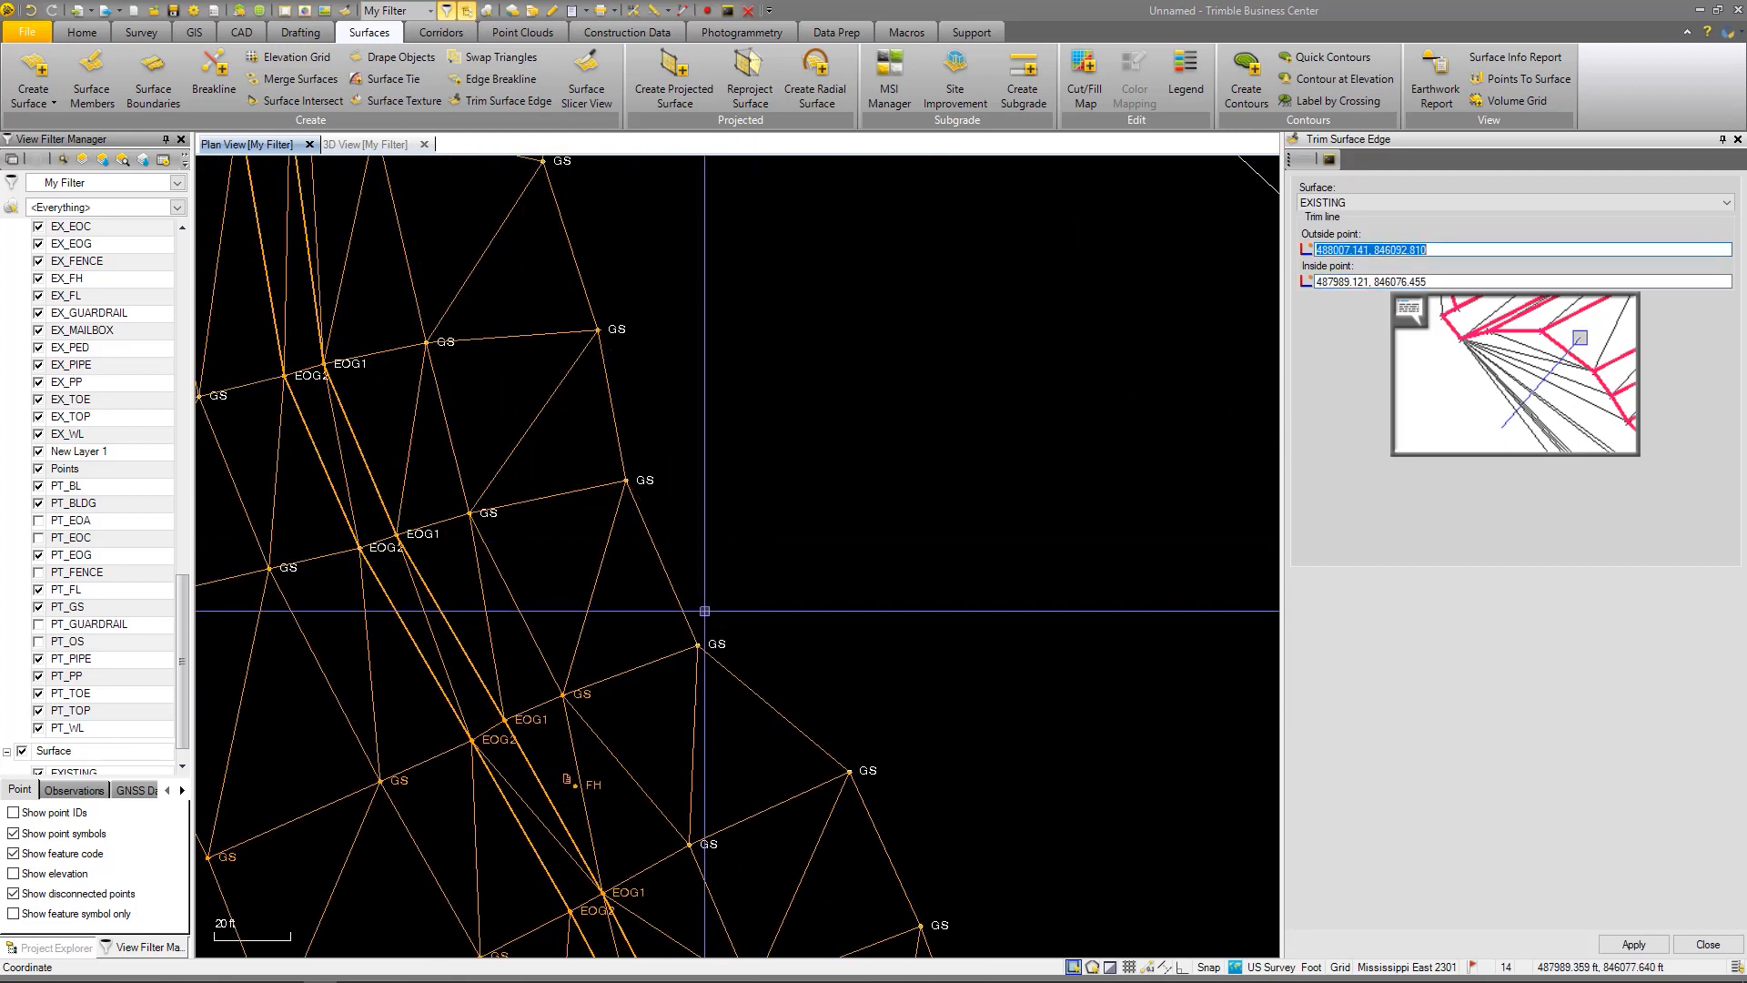
Trim the narrow outer triangle off the surface's west edge next to the upper BLDG and GS points
scroll(819, 523, "down", 2)
scroll(795, 444, "down", 1)
scroll(684, 781, "up", 3)
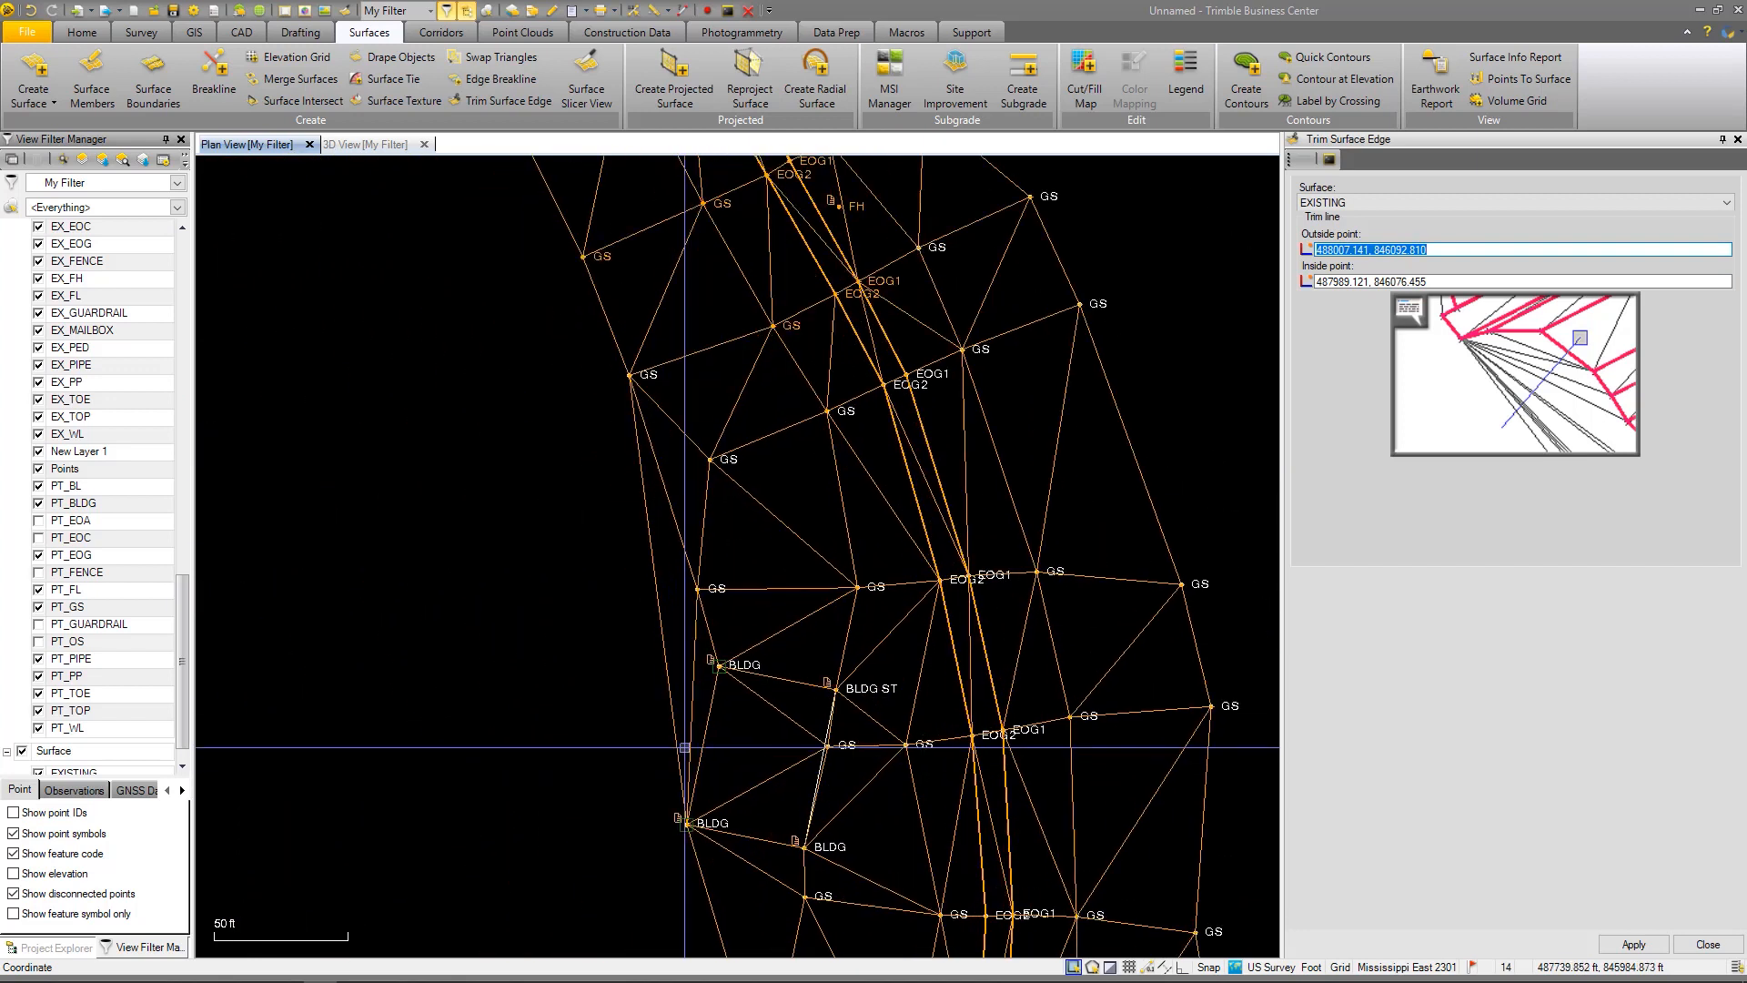
left_click(625, 678)
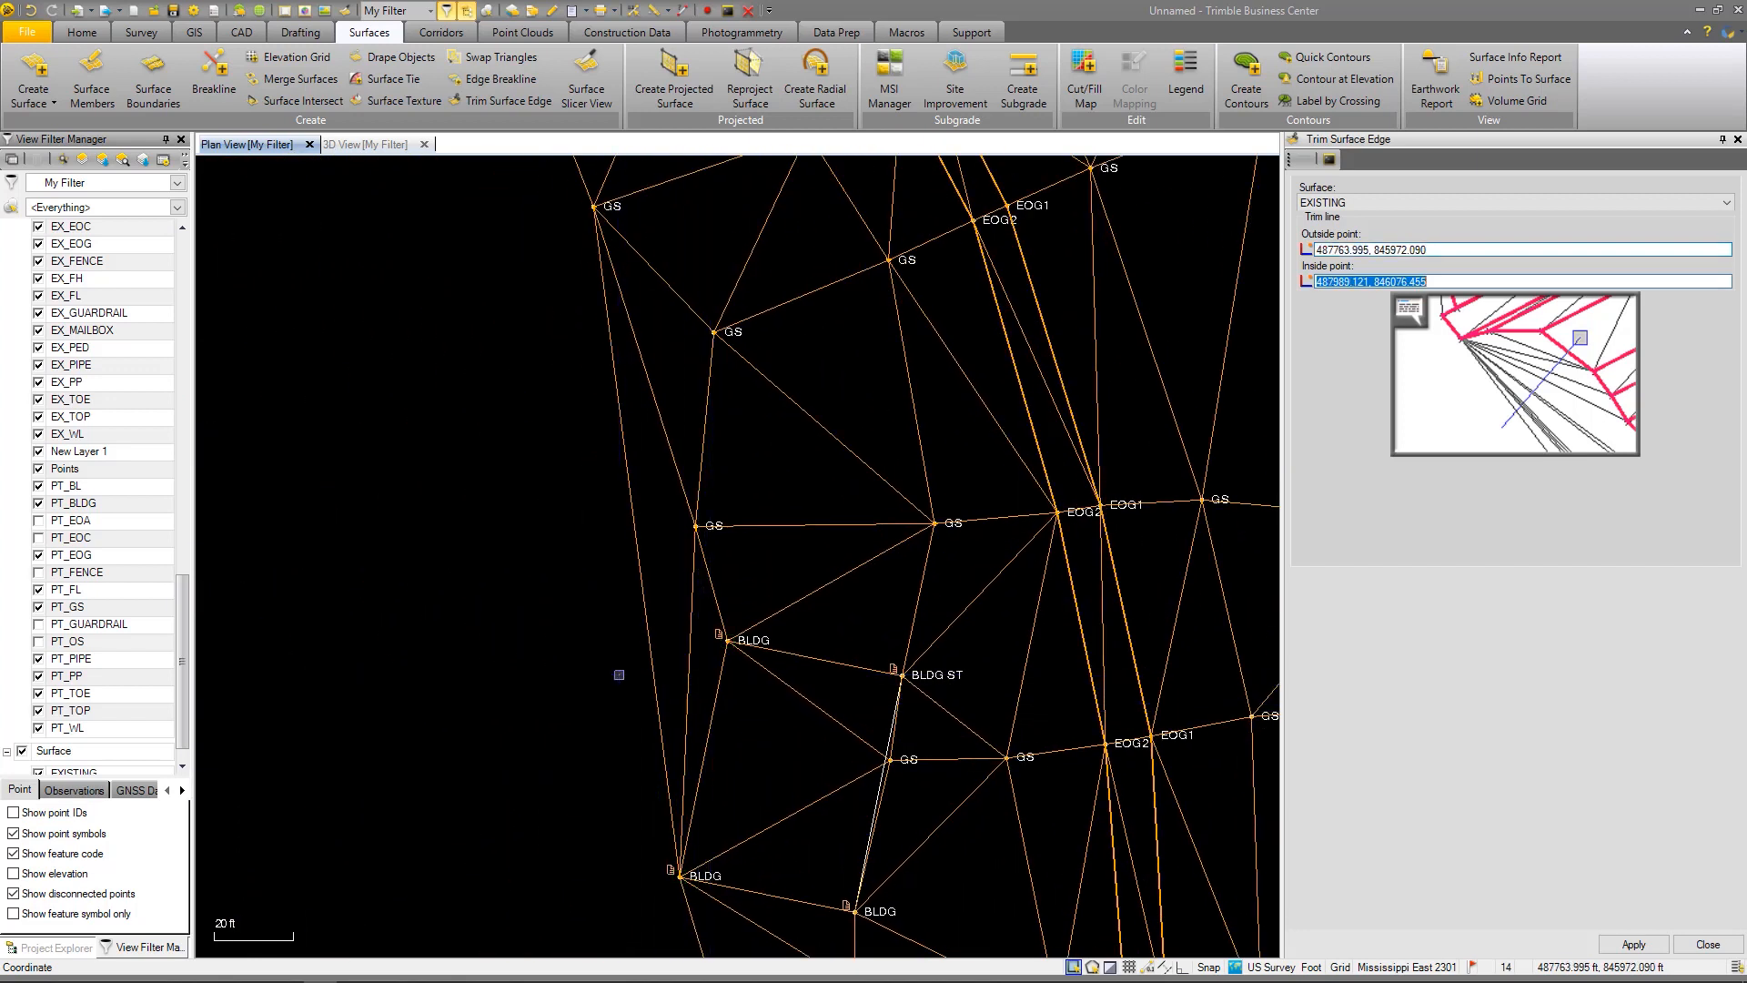
left_click(685, 679)
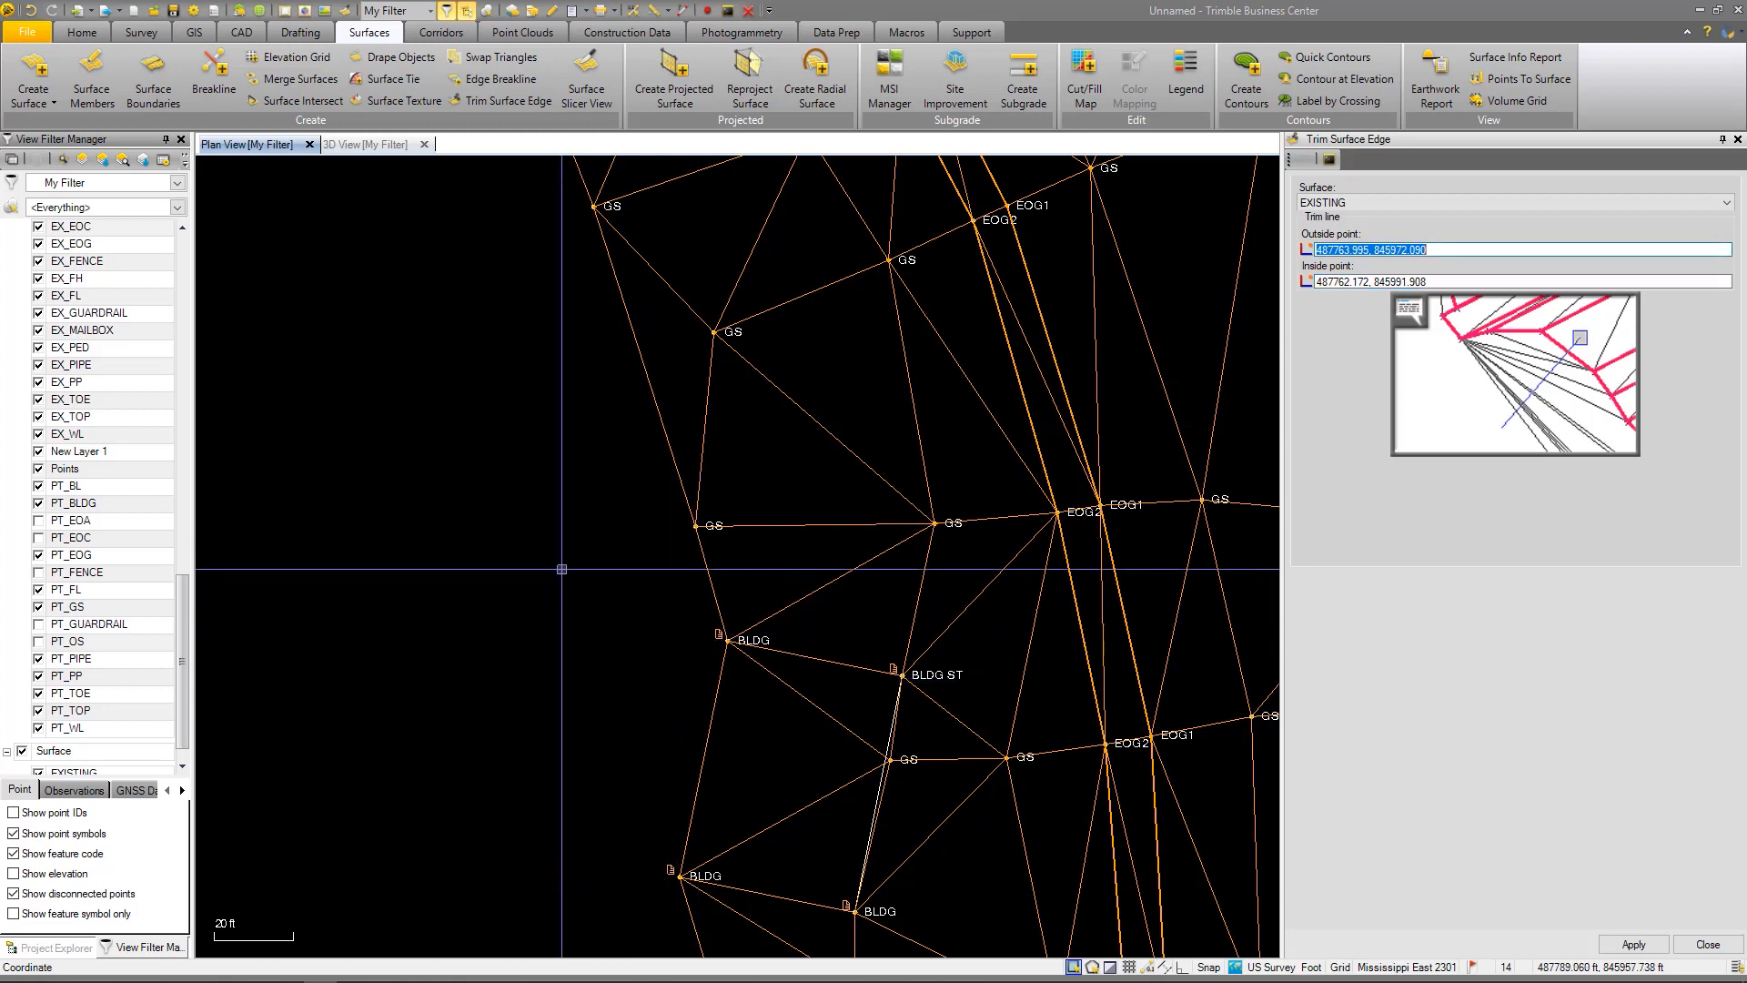
Trim the two outer triangles off the surface's west edge just south of the building
scroll(663, 546, "down", 3)
scroll(651, 673, "up", 2)
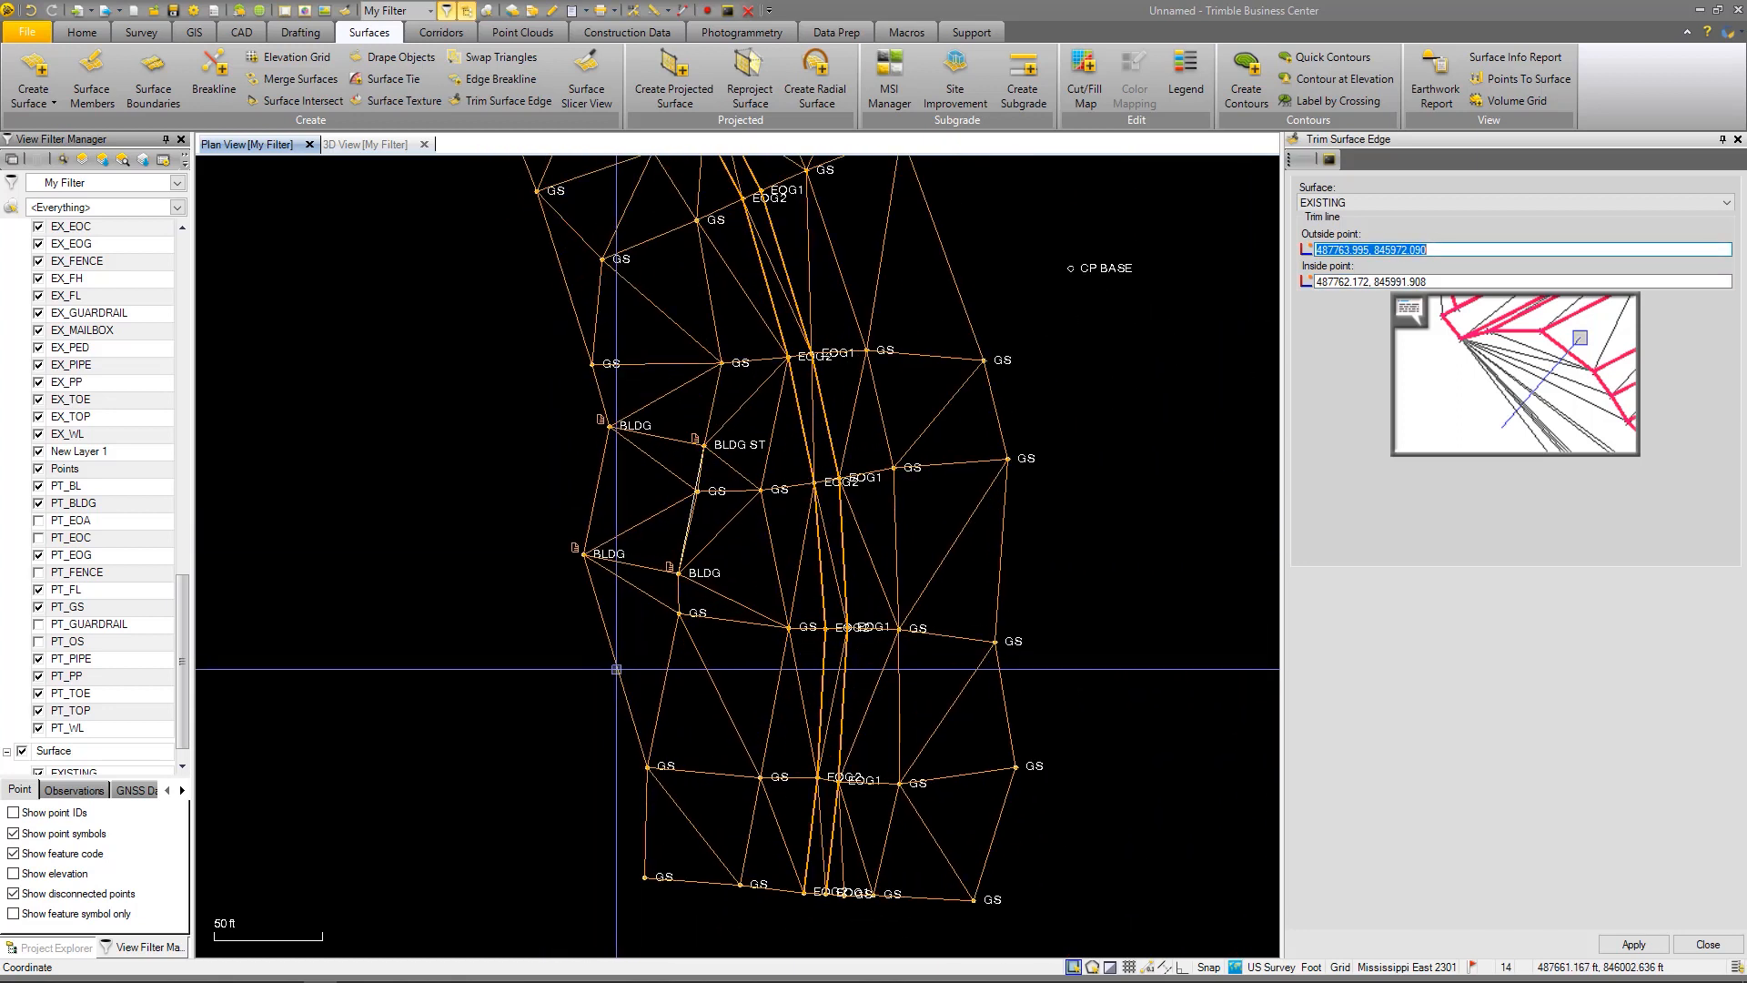
left_click(629, 659)
left_click(598, 672)
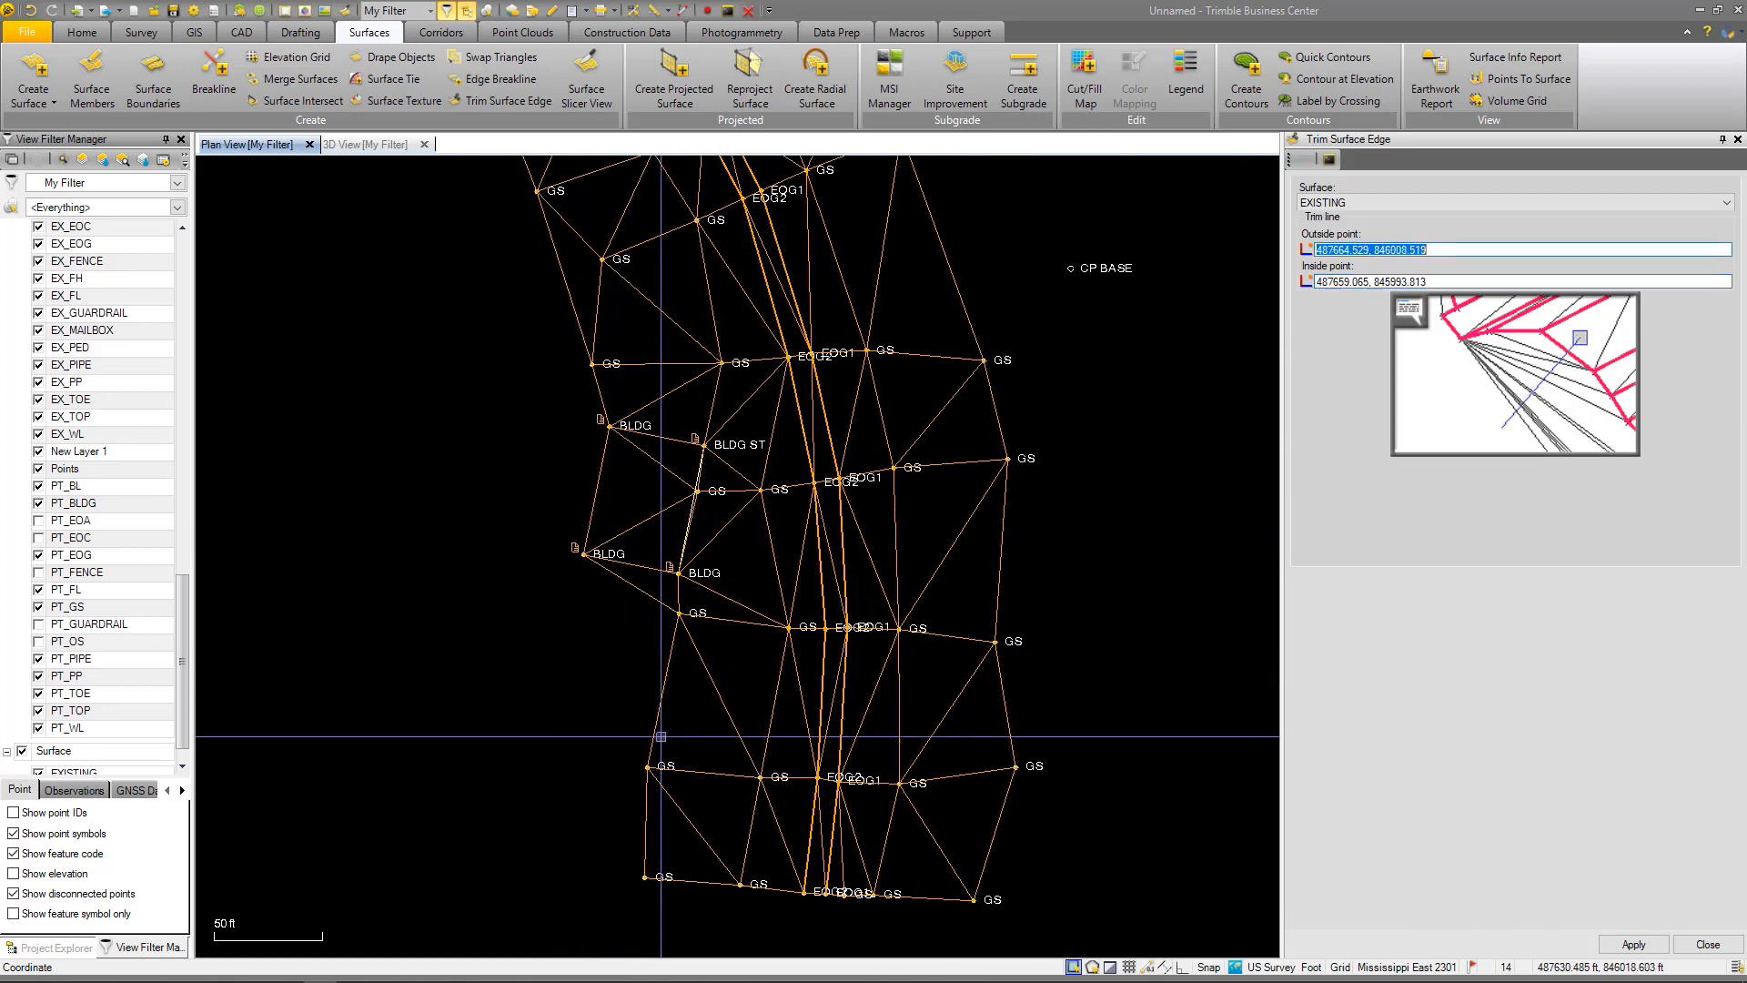
left_click(664, 588)
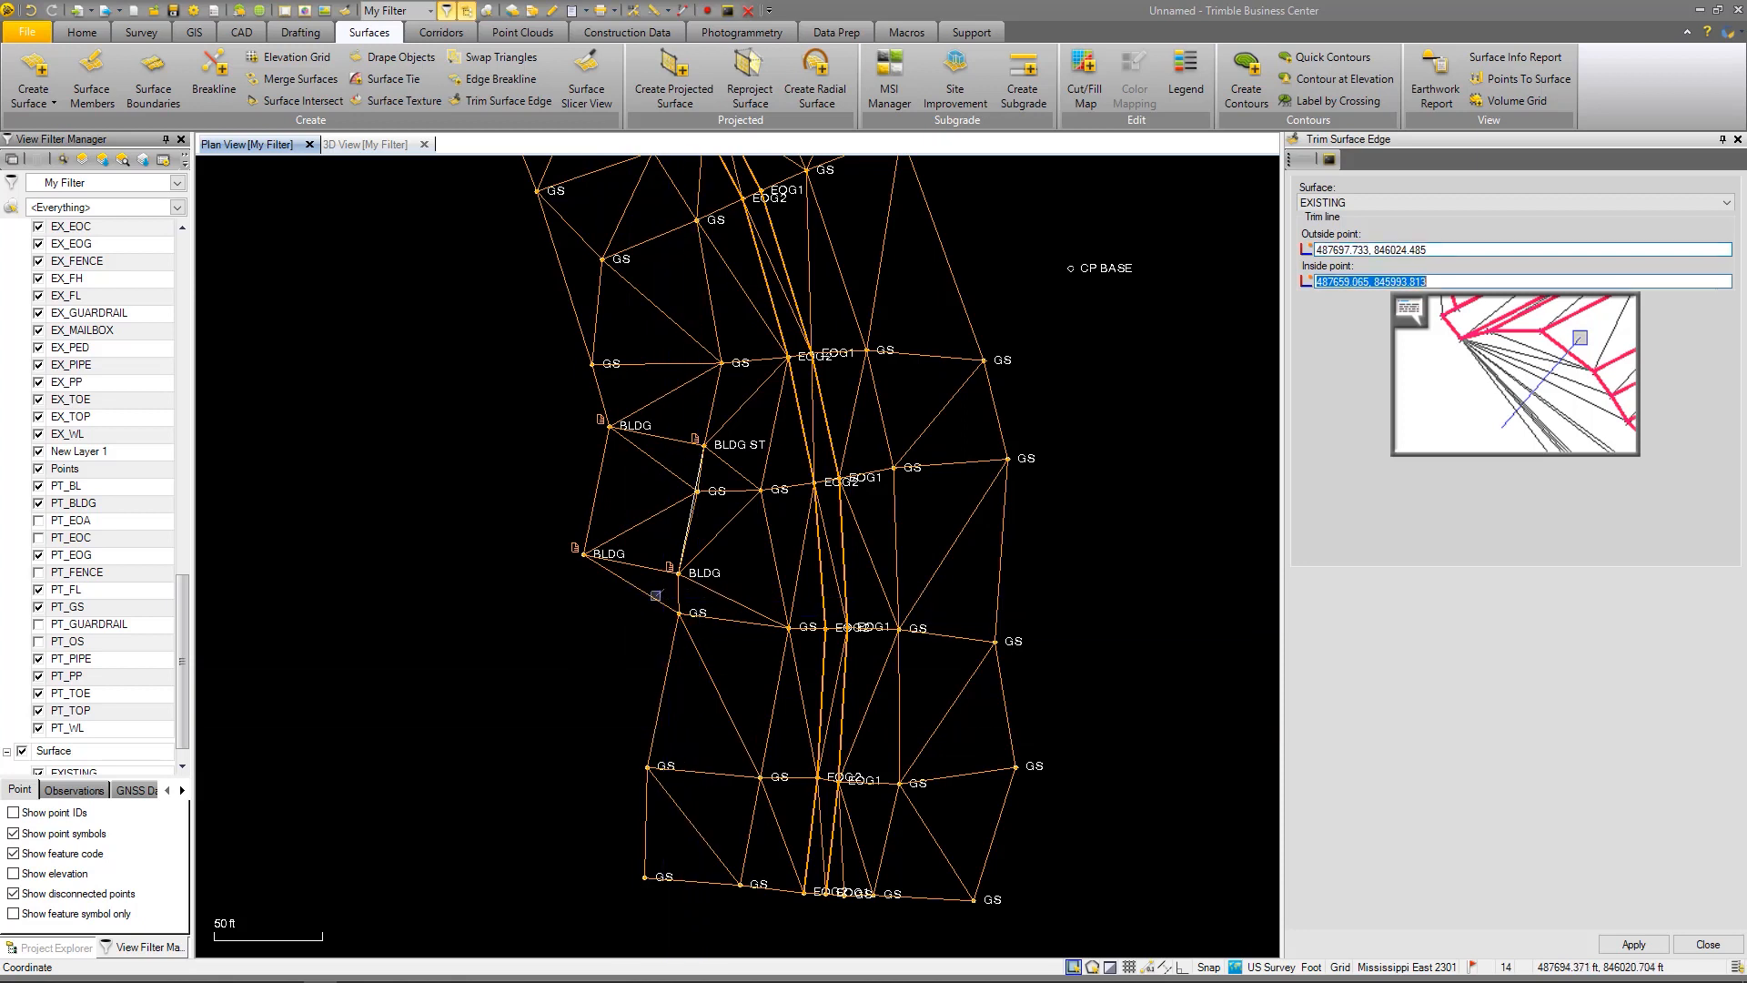
left_click(633, 609)
Trim the outer triangles on both sides of the outlying FL point on the surface's northwest edge
scroll(695, 706, "down", 5)
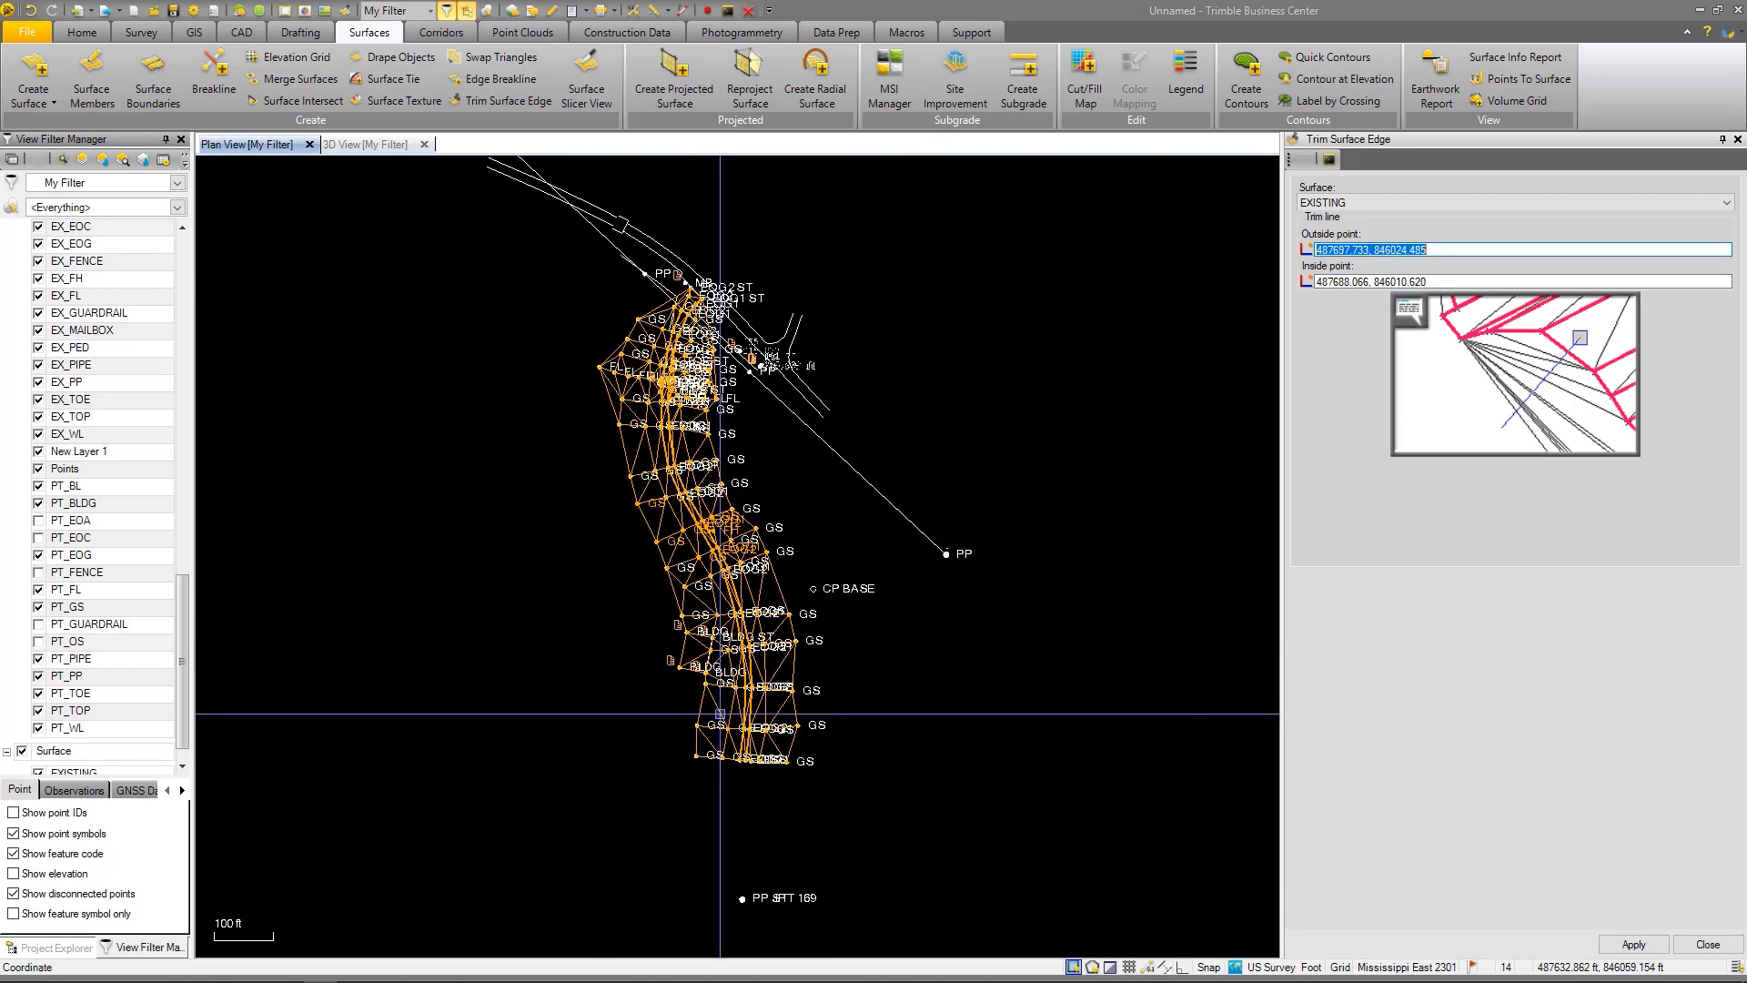
scroll(551, 318, "up", 2)
scroll(681, 380, "up", 3)
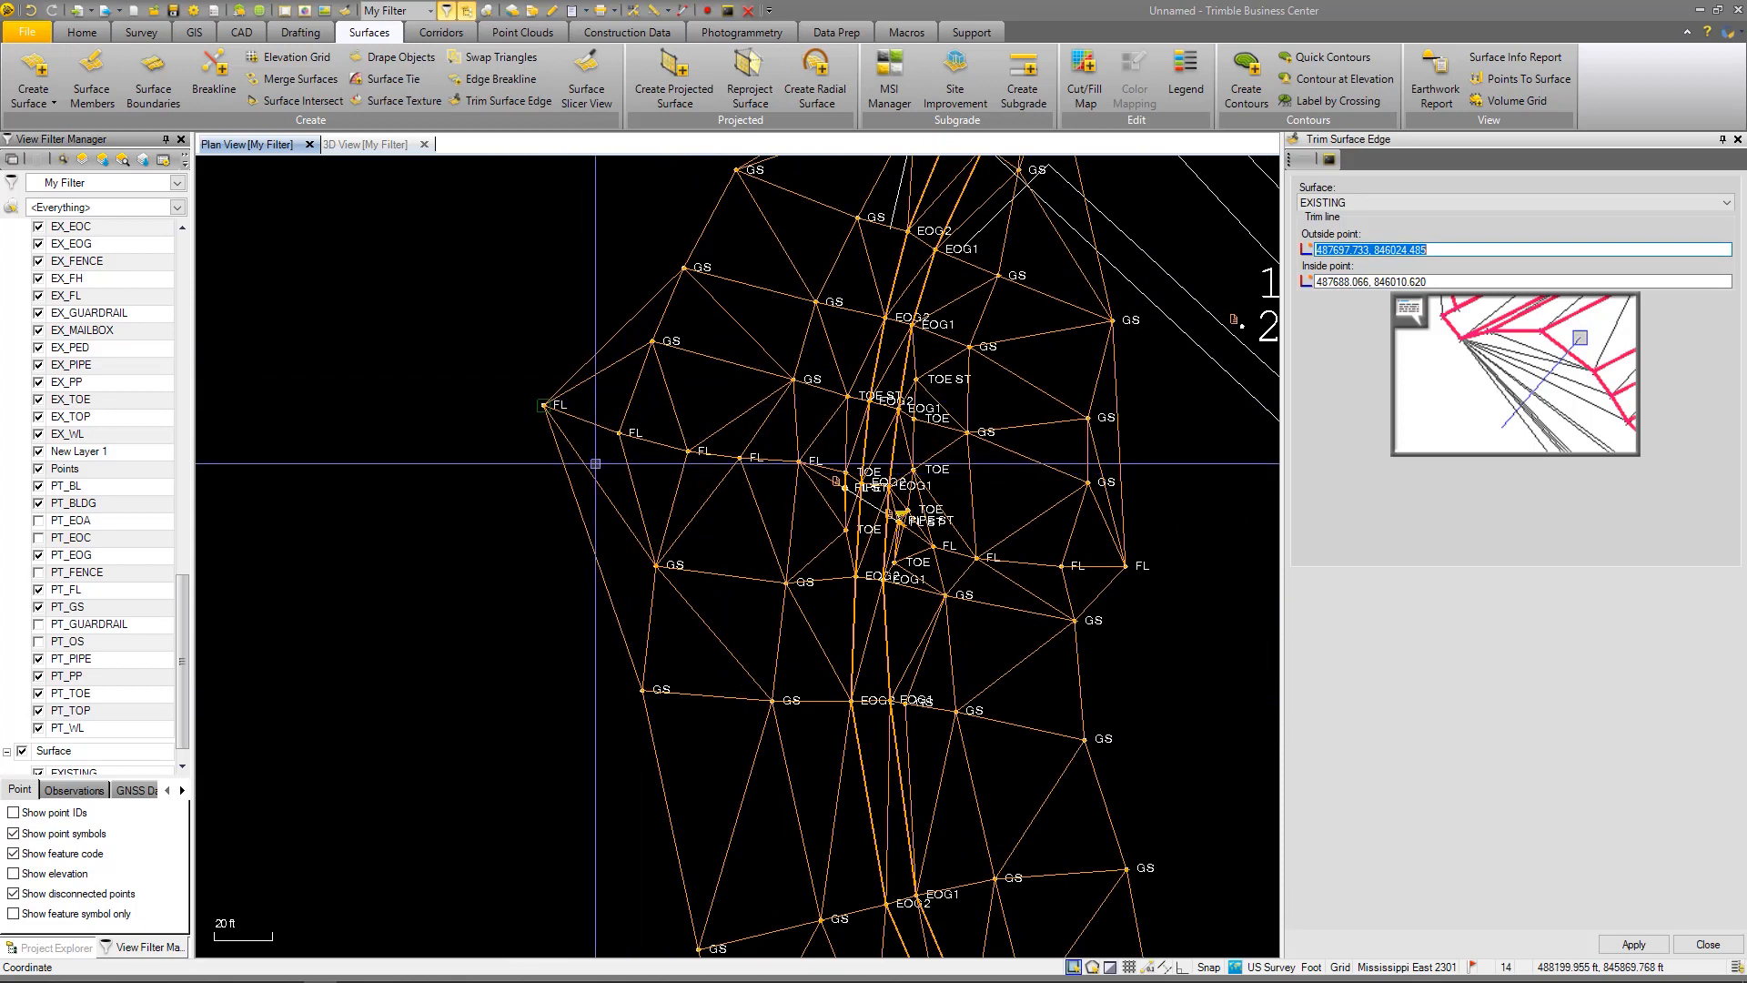
left_click(551, 511)
left_click(587, 505)
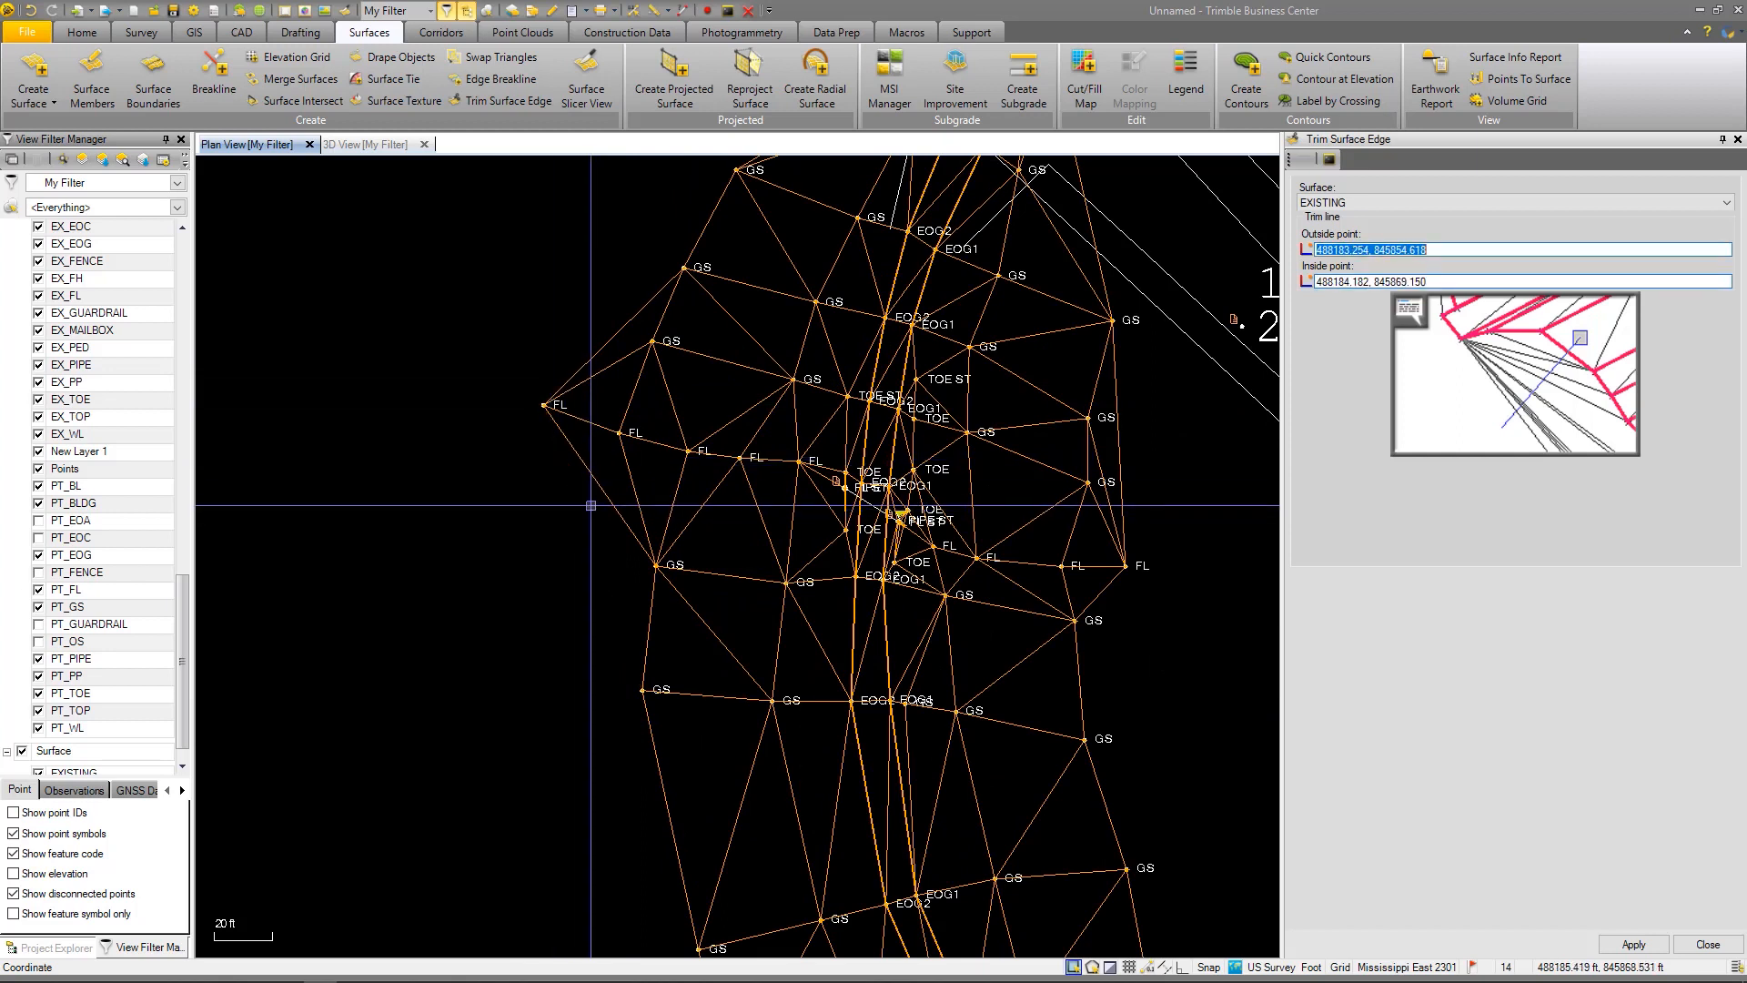
left_click(635, 328)
left_click(620, 315)
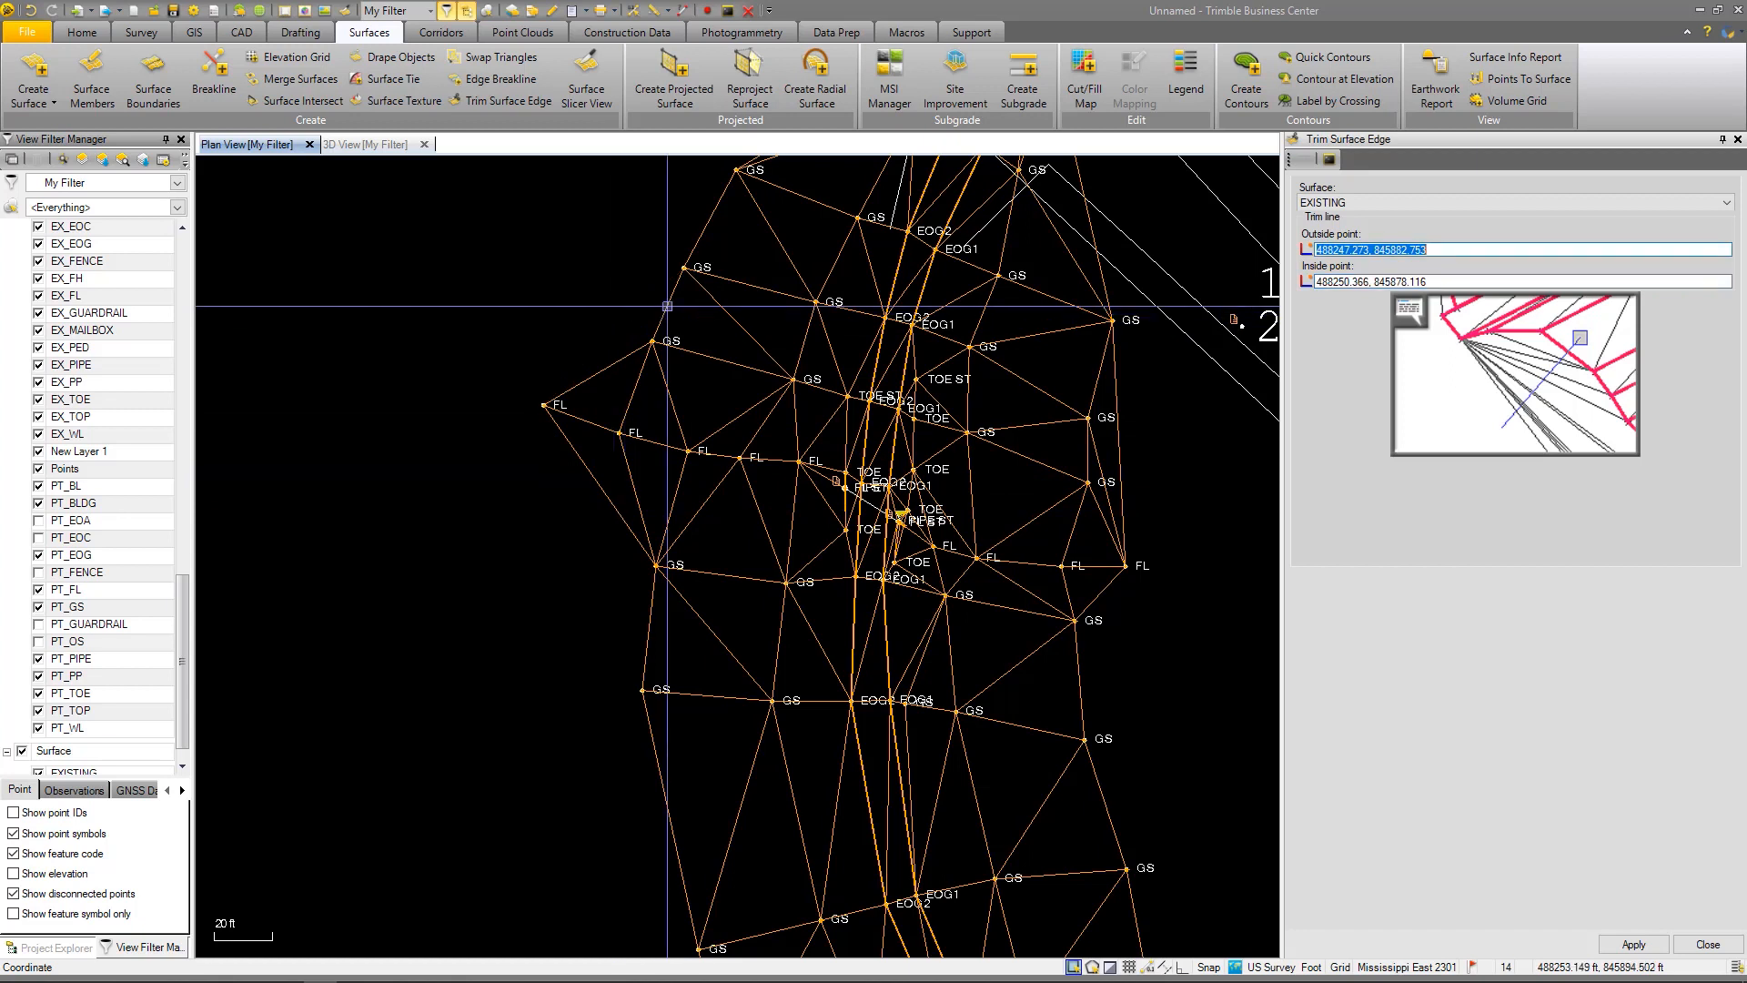
Trim the outer triangles at the surface's north end and above the eastern FL point, and finish the edge trimming
scroll(643, 315, "down", 4)
scroll(758, 259, "up", 3)
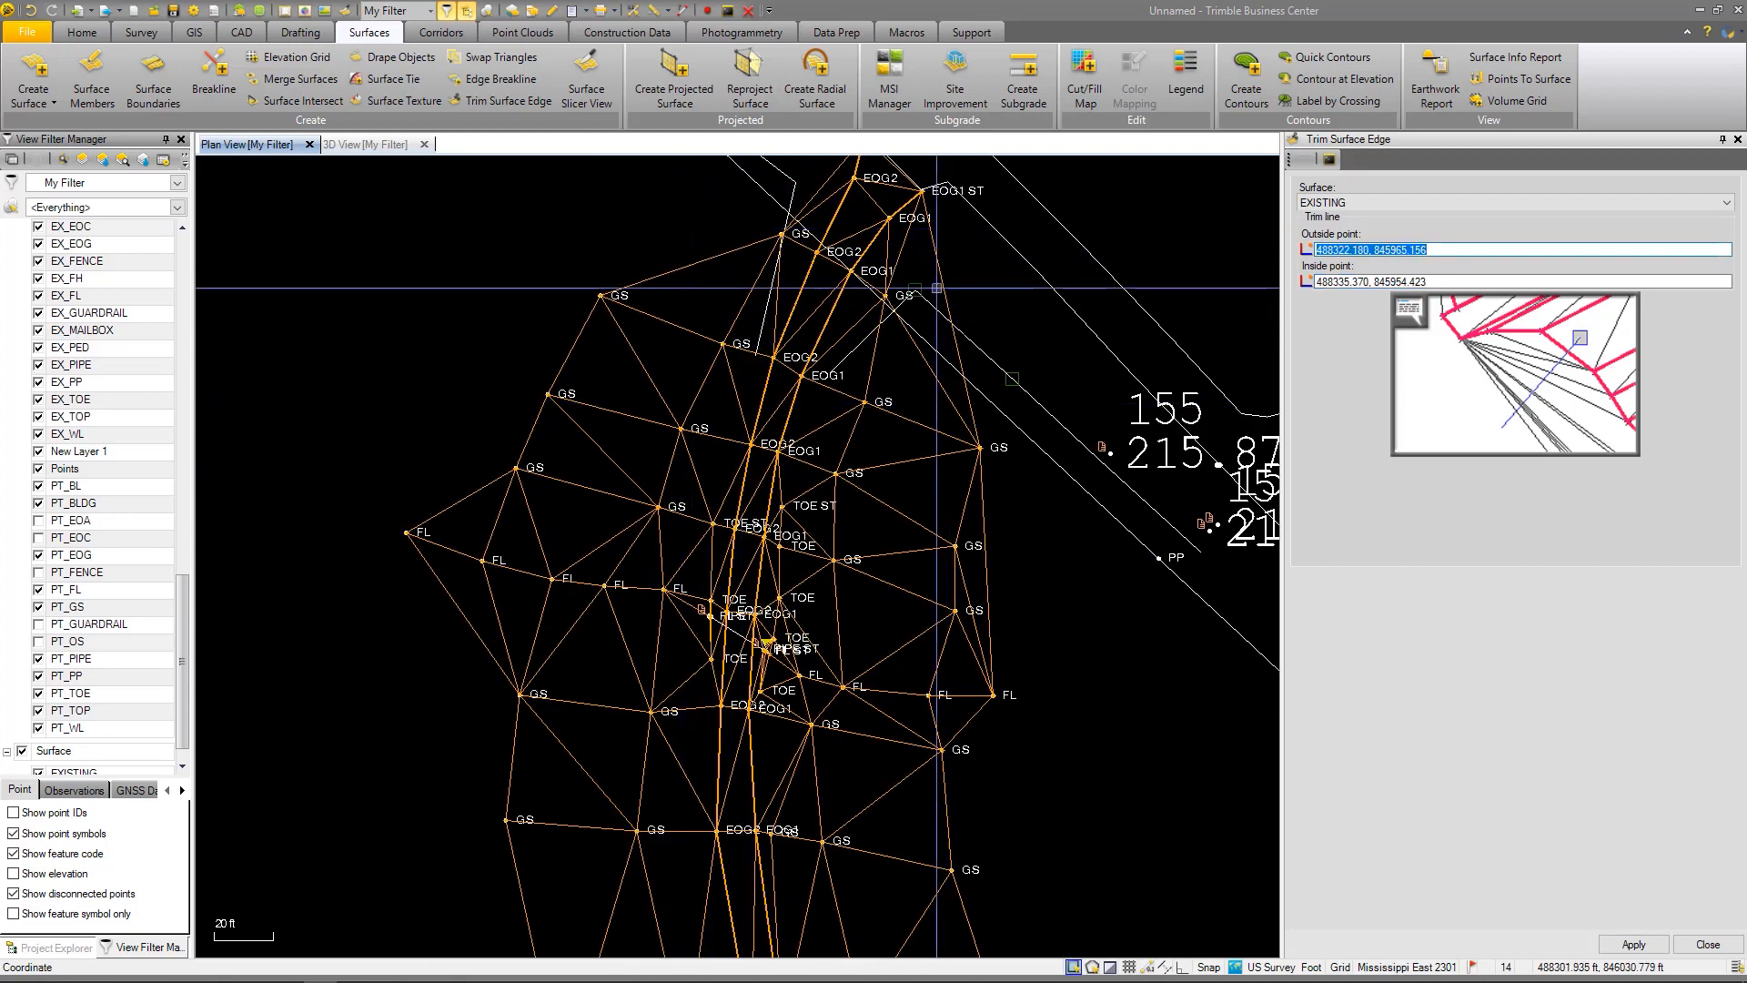
left_click(919, 264)
left_click(954, 266)
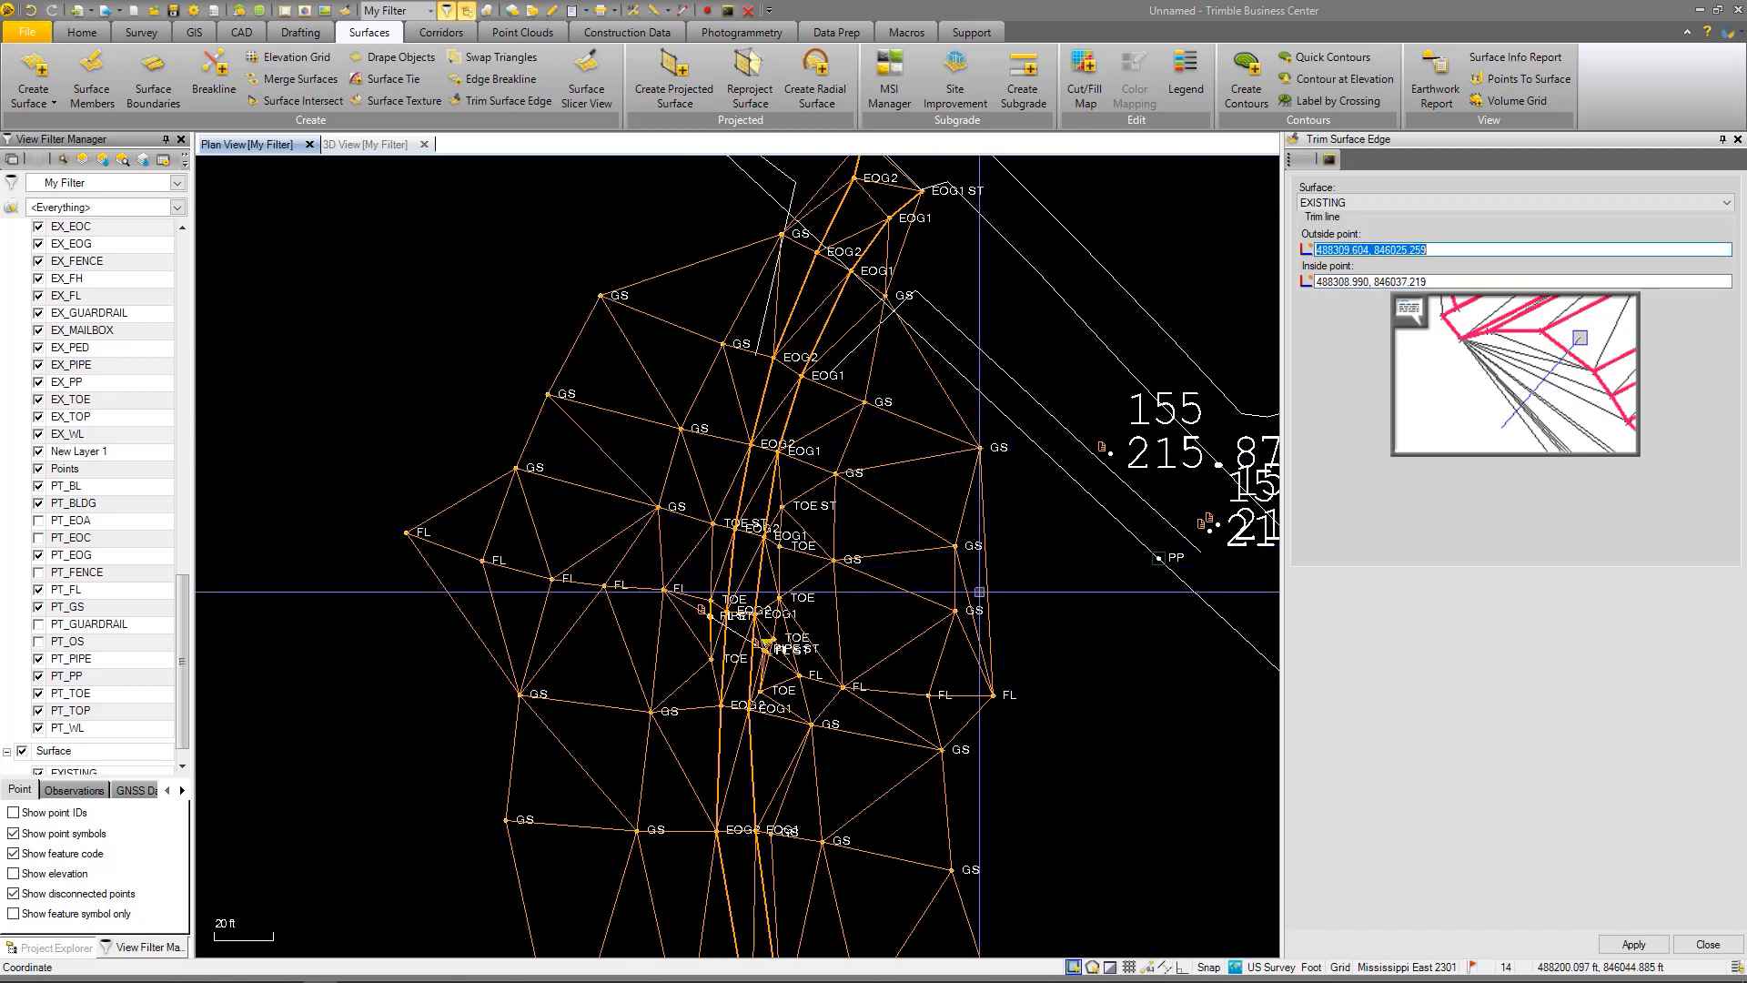
left_click(1017, 583)
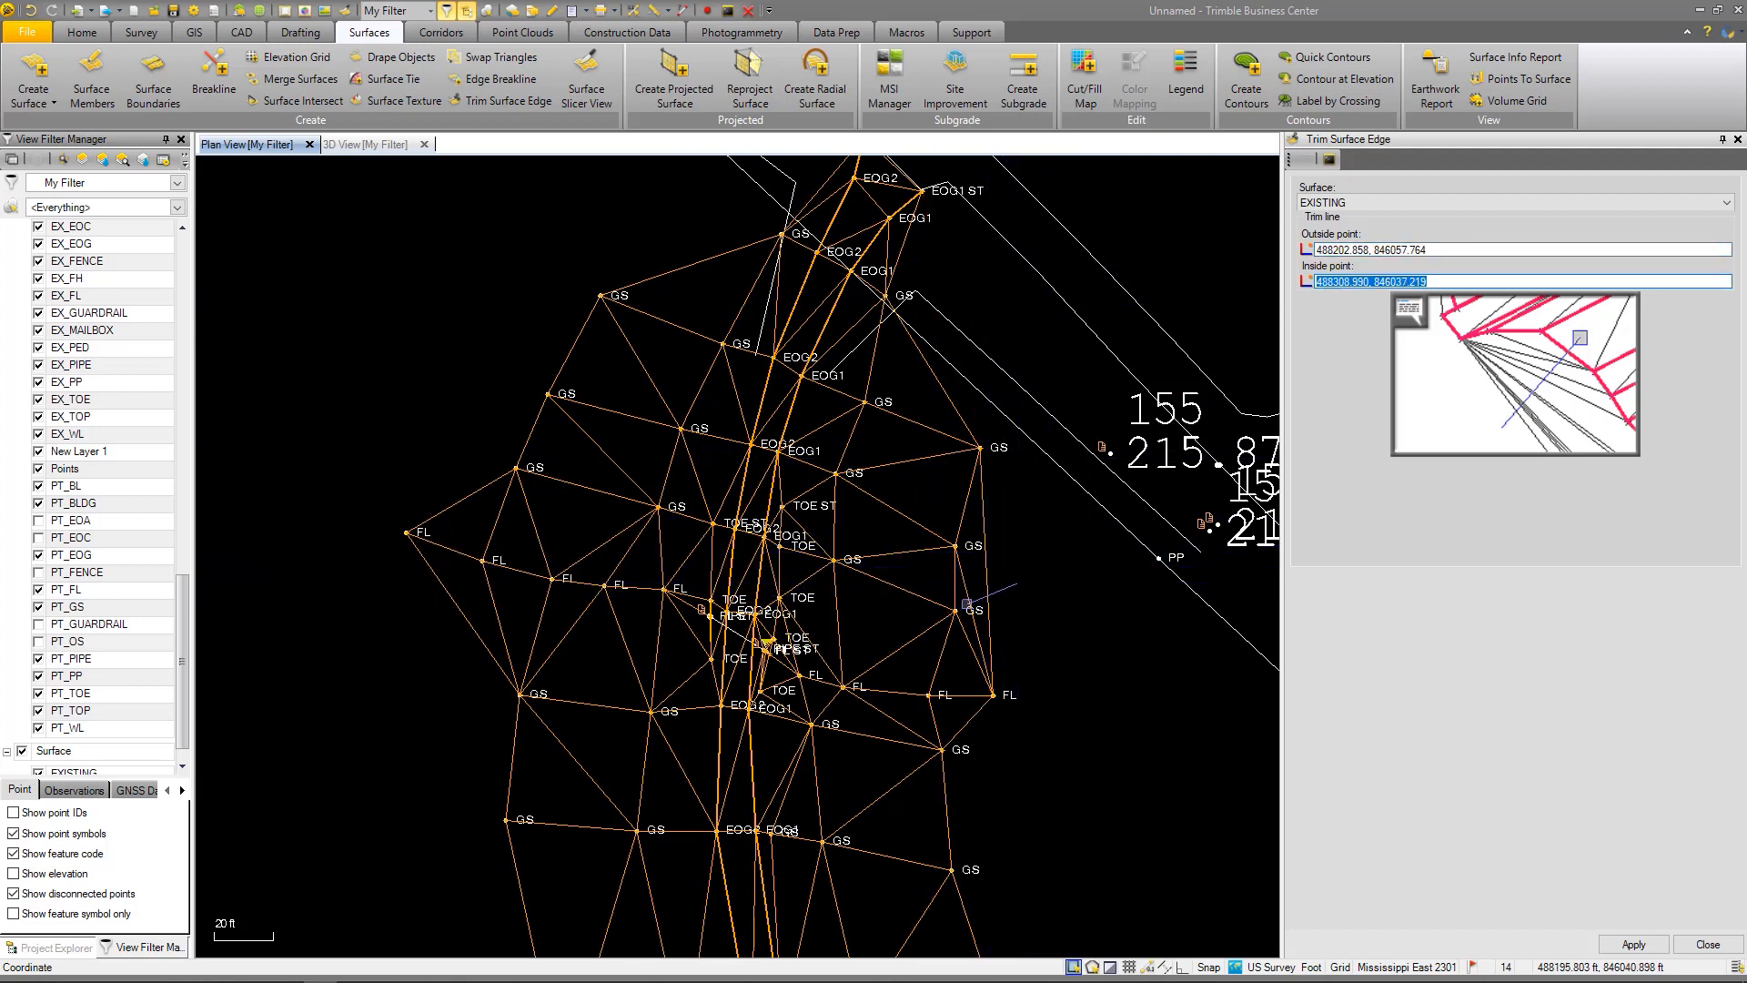
left_click(966, 604)
scroll(867, 516, "down", 3)
scroll(868, 516, "down", 3)
scroll(926, 723, "up", 4)
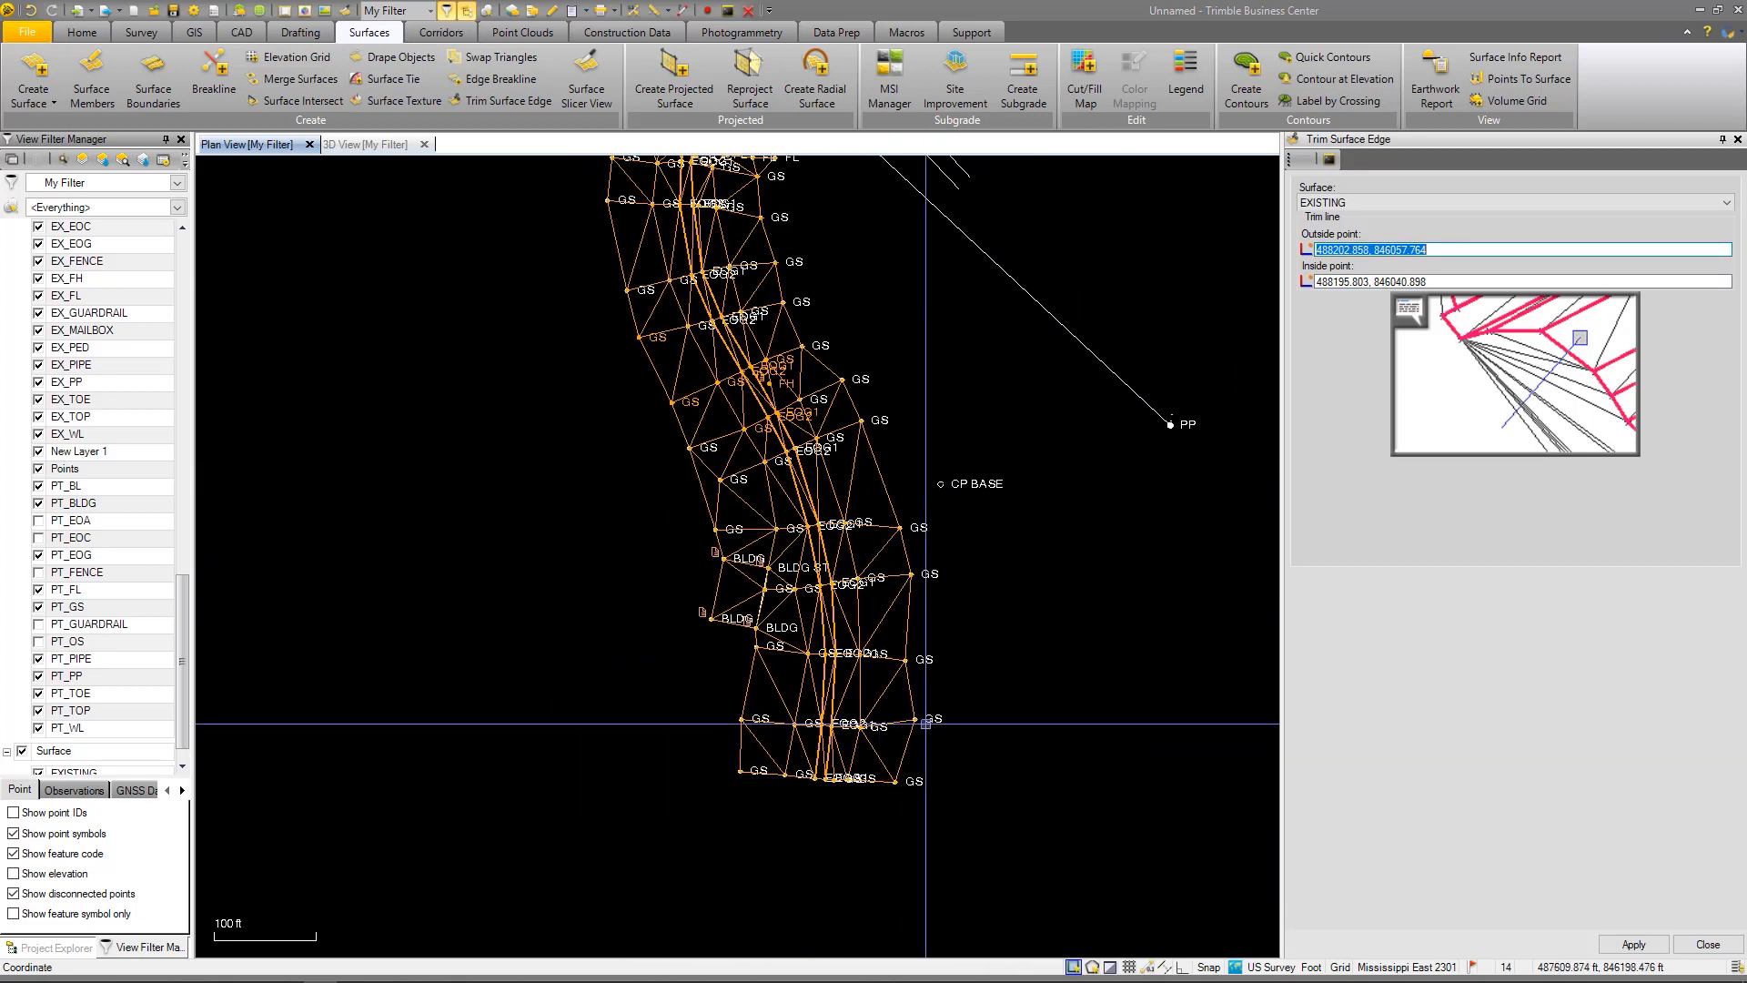
scroll(925, 723, "down", 2)
left_click(1708, 944)
Start Quick Contours for the EXISTING surface with a contour interval of 1.000
scroll(912, 664, "down", 2)
scroll(954, 455, "up", 4)
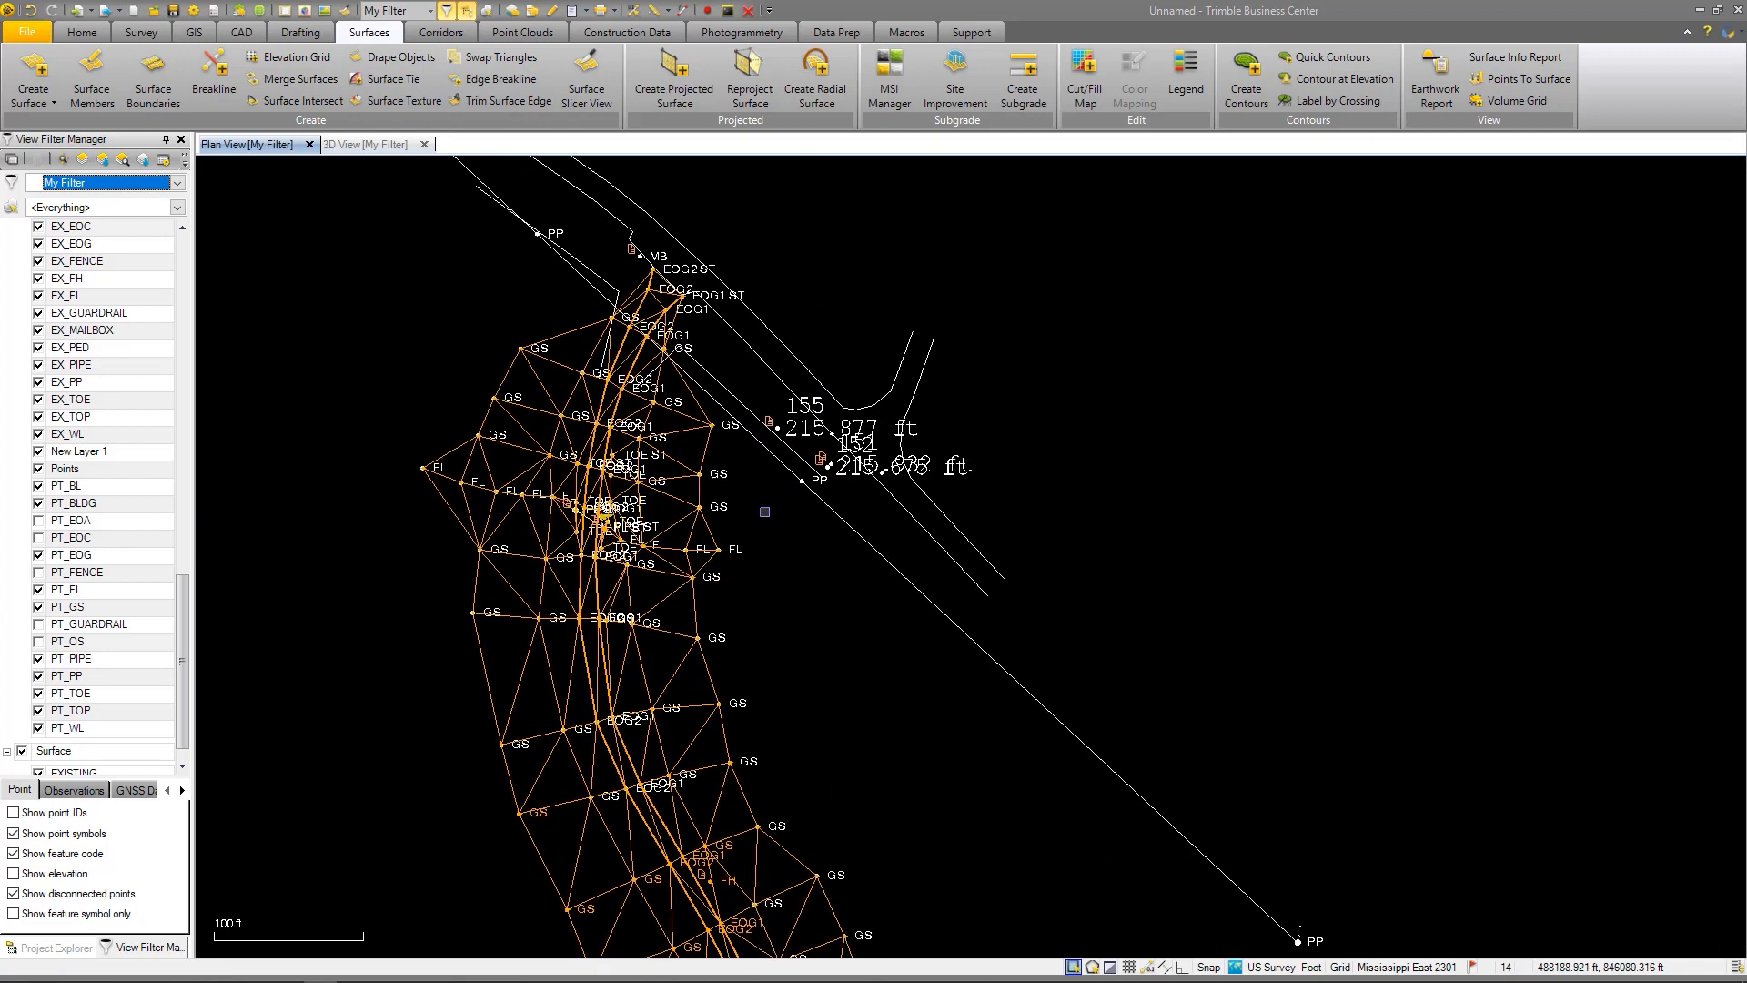
scroll(774, 594, "up", 1)
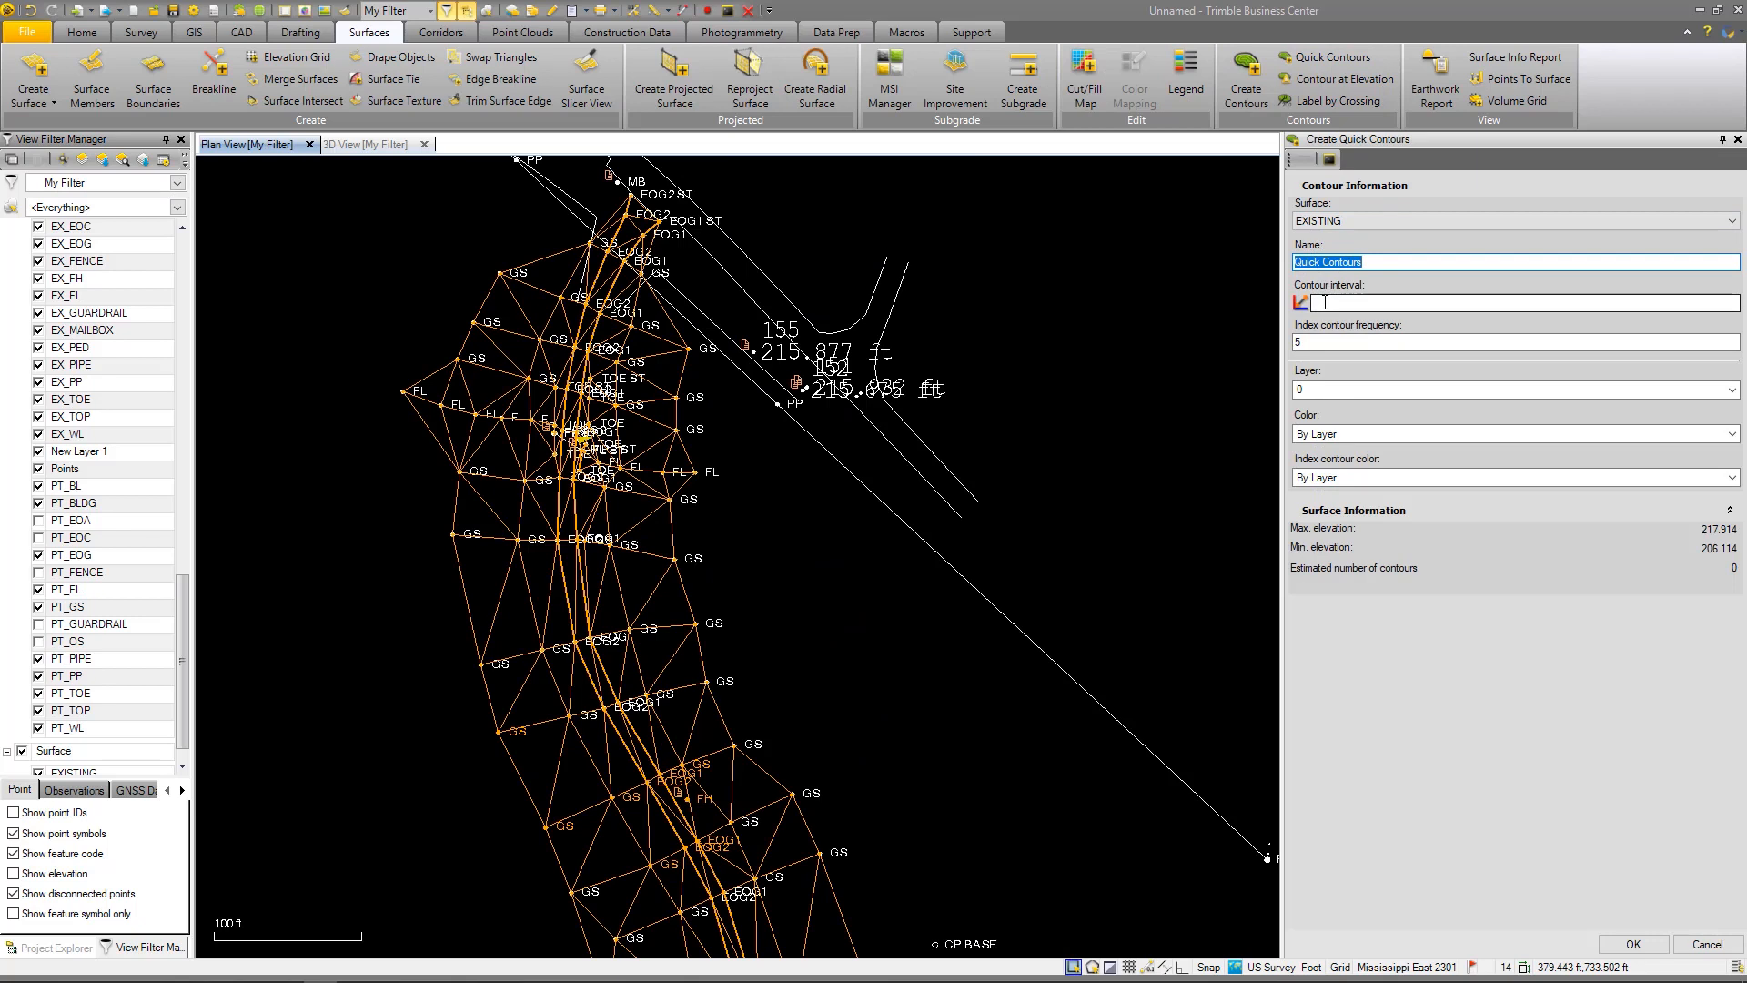
left_click(1325, 303)
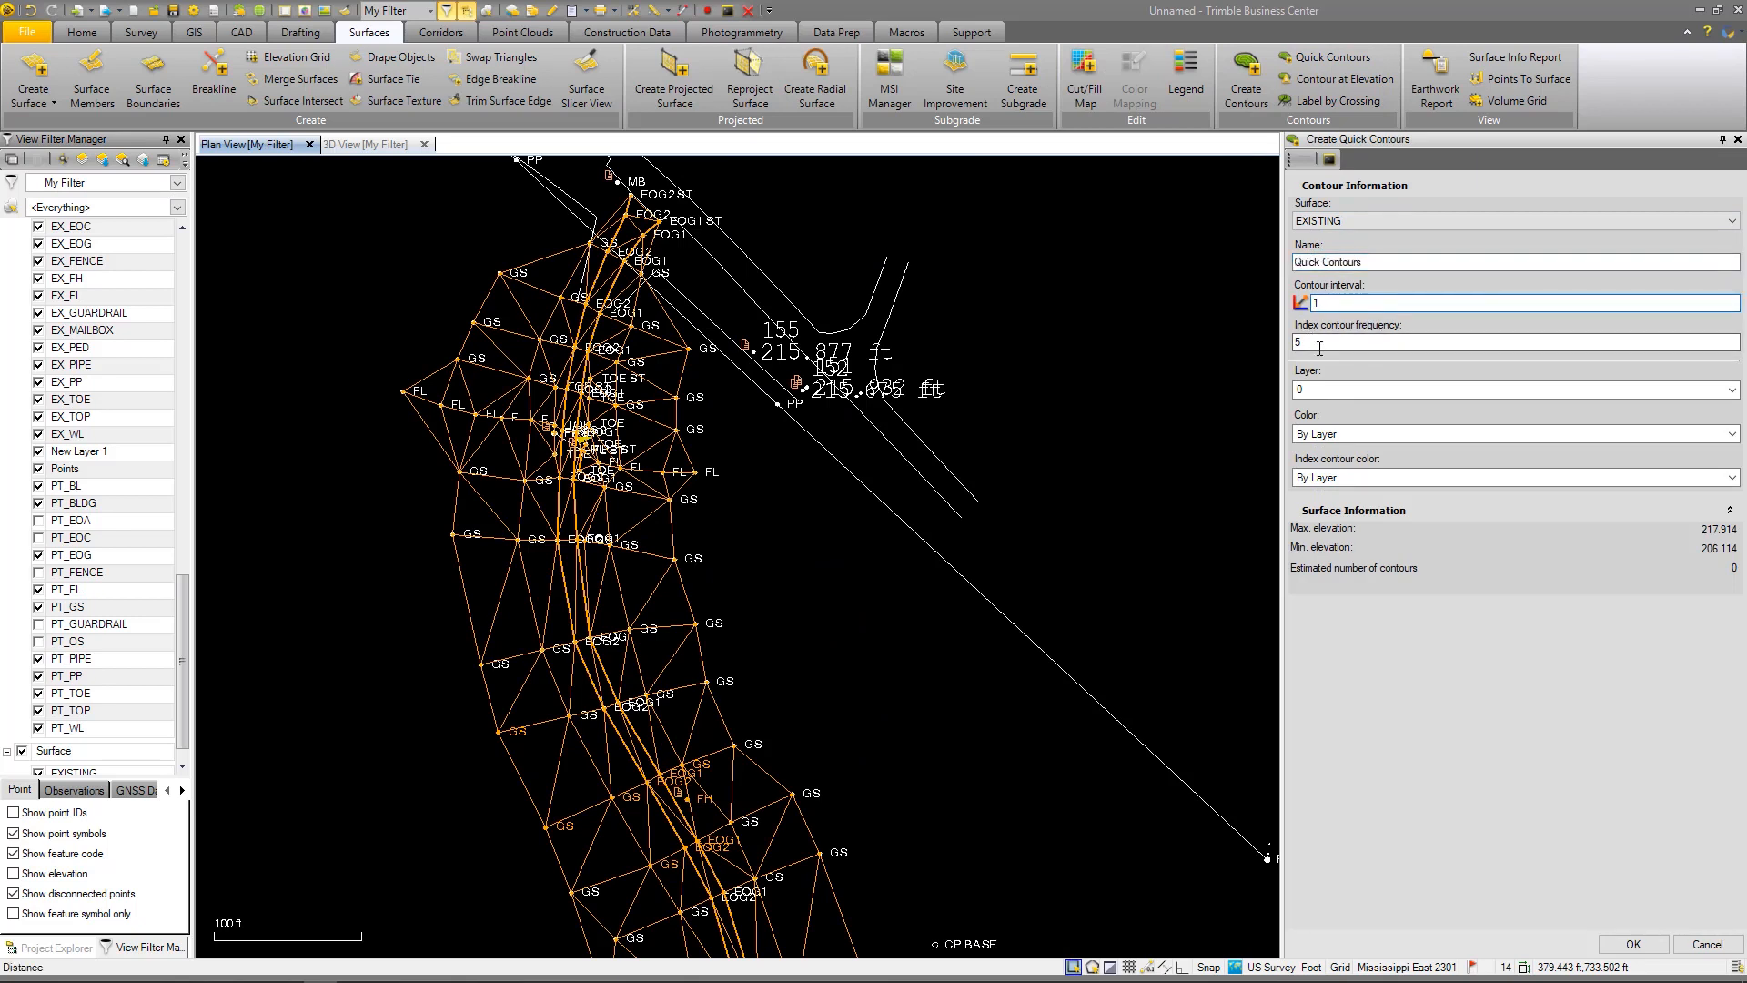
Create a new layer named EX_CONTOURS and assign it to the contours
left_click(1326, 391)
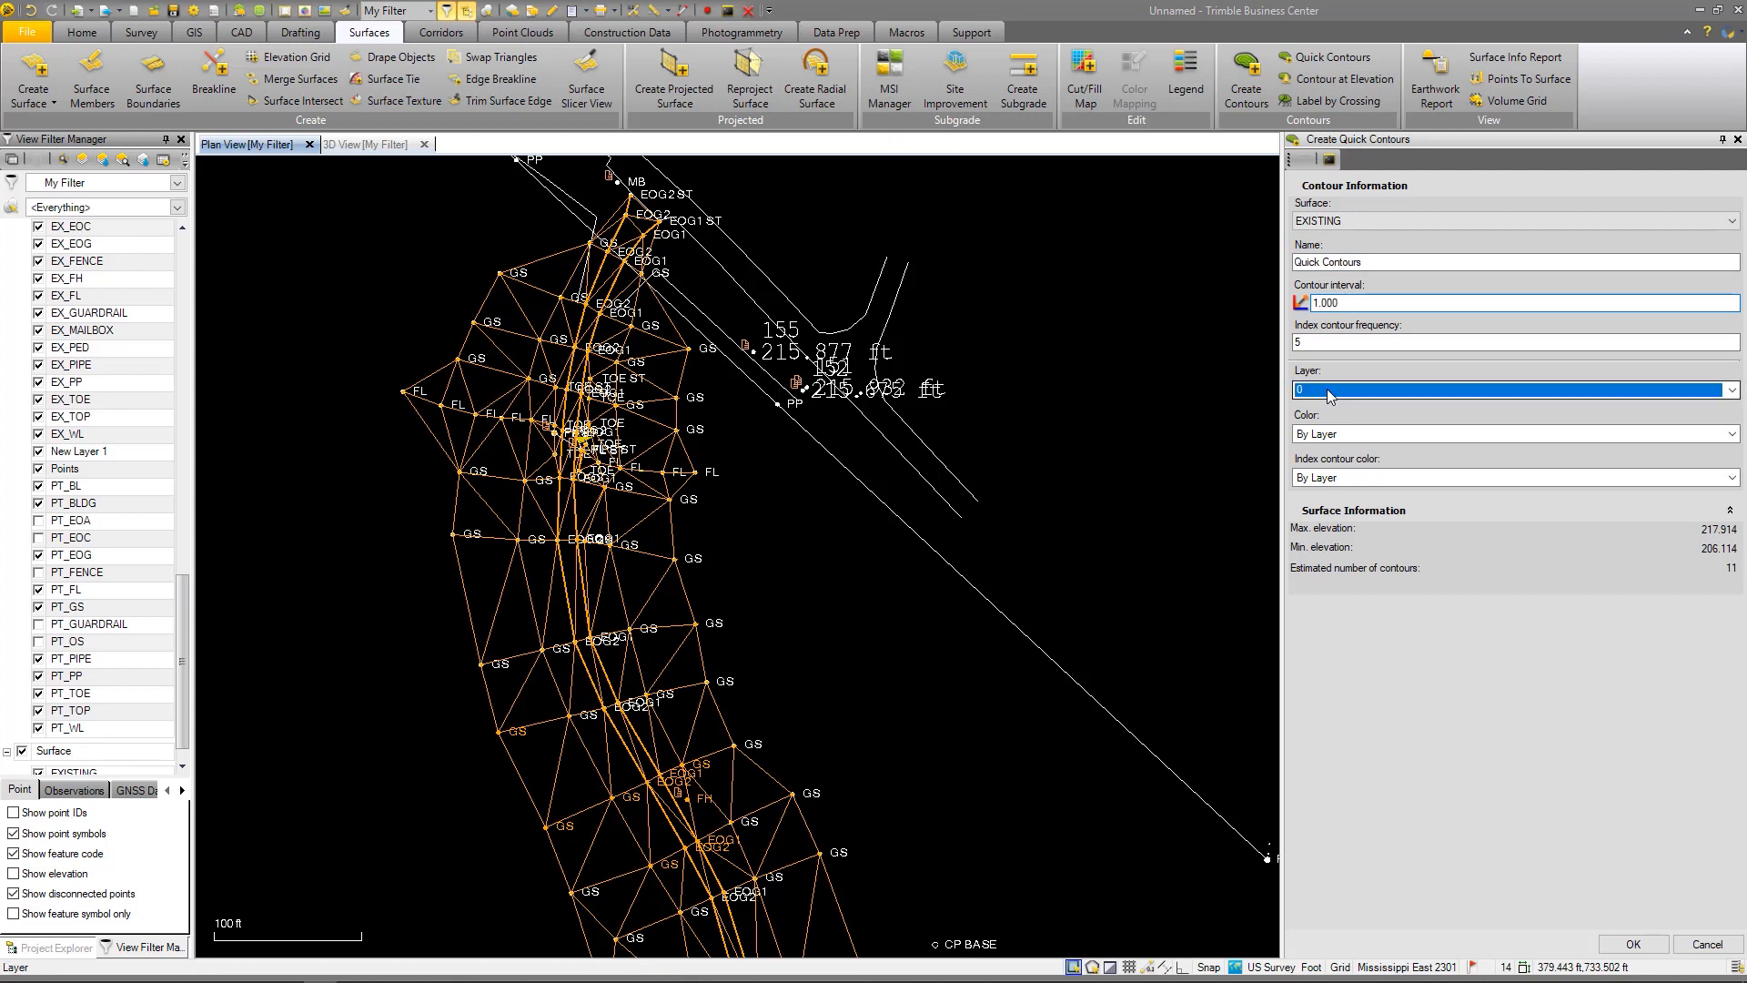
left_click(1722, 391)
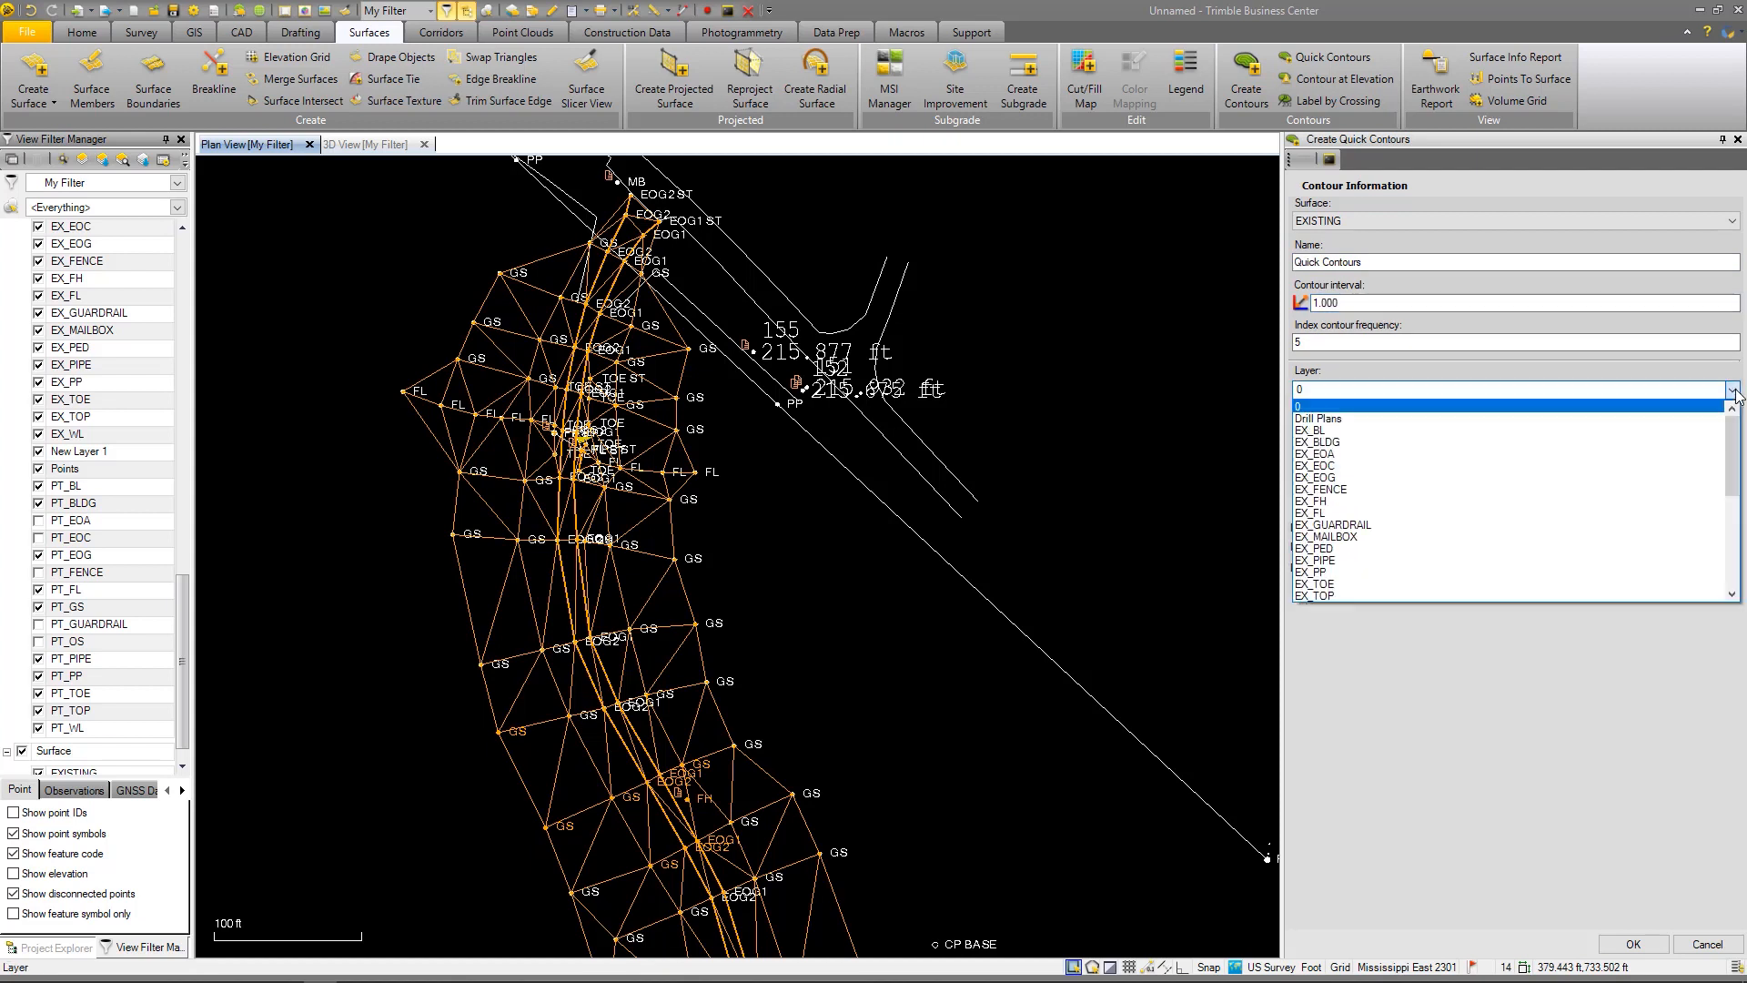
scroll(1569, 526, "down", 1)
scroll(1568, 526, "down", 5)
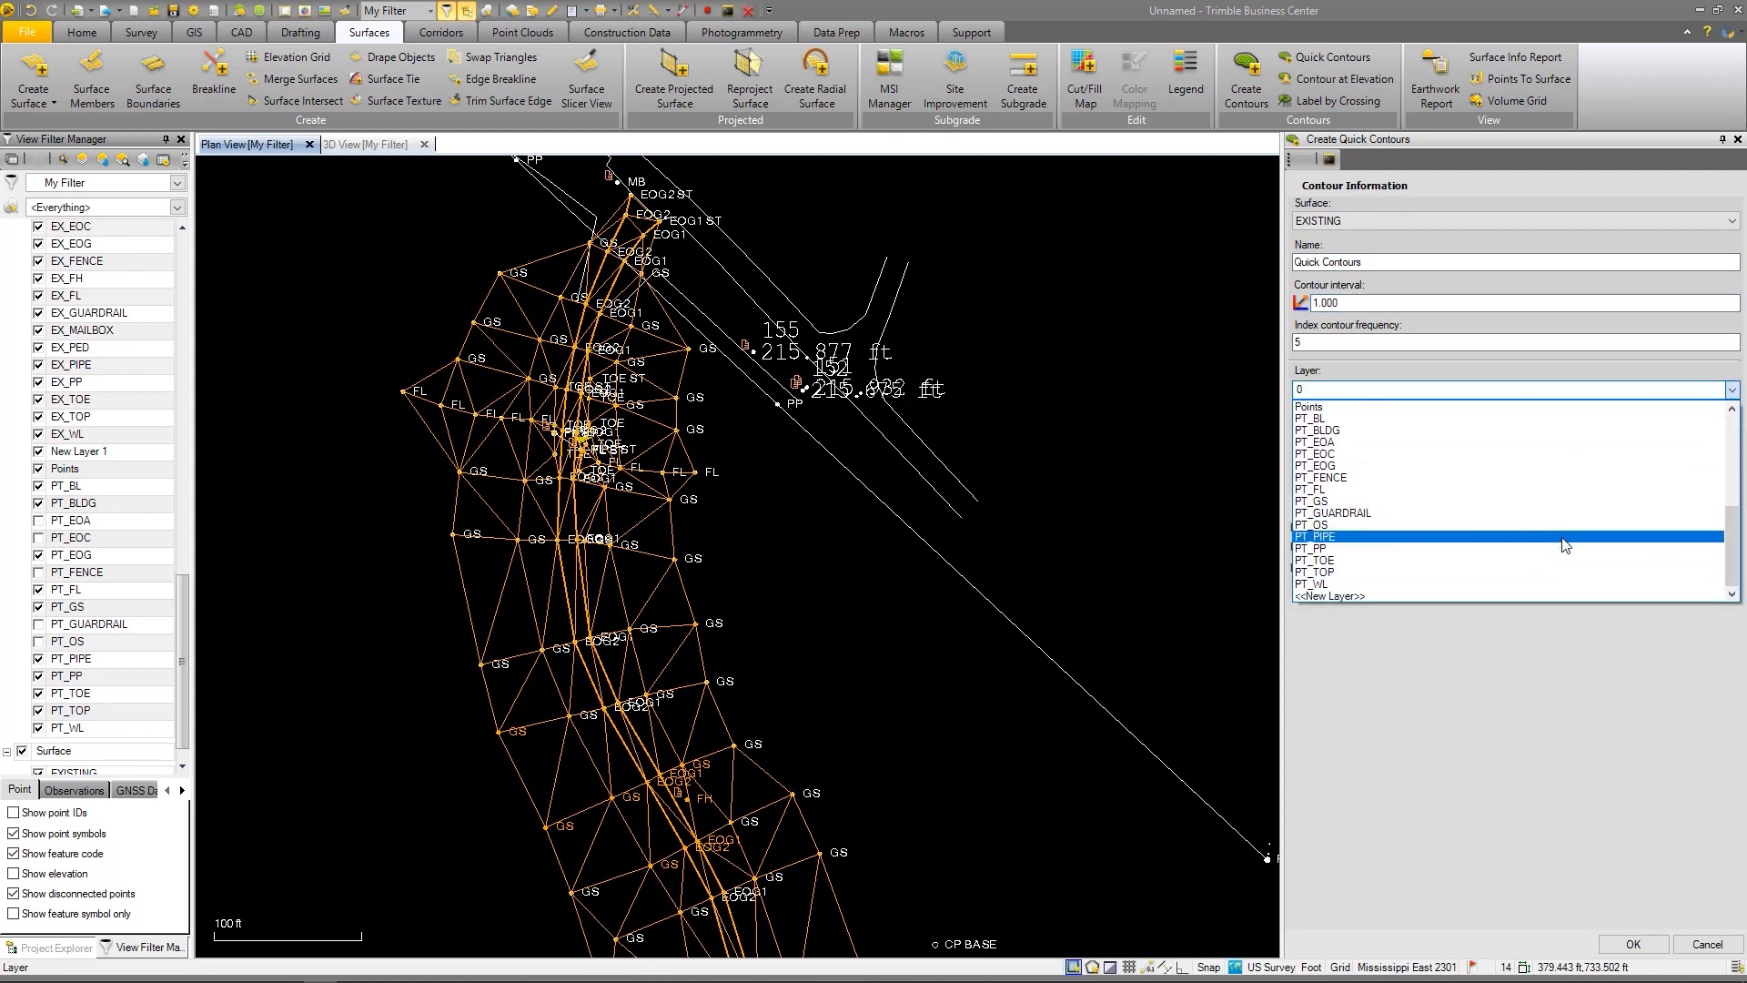
left_click(1417, 597)
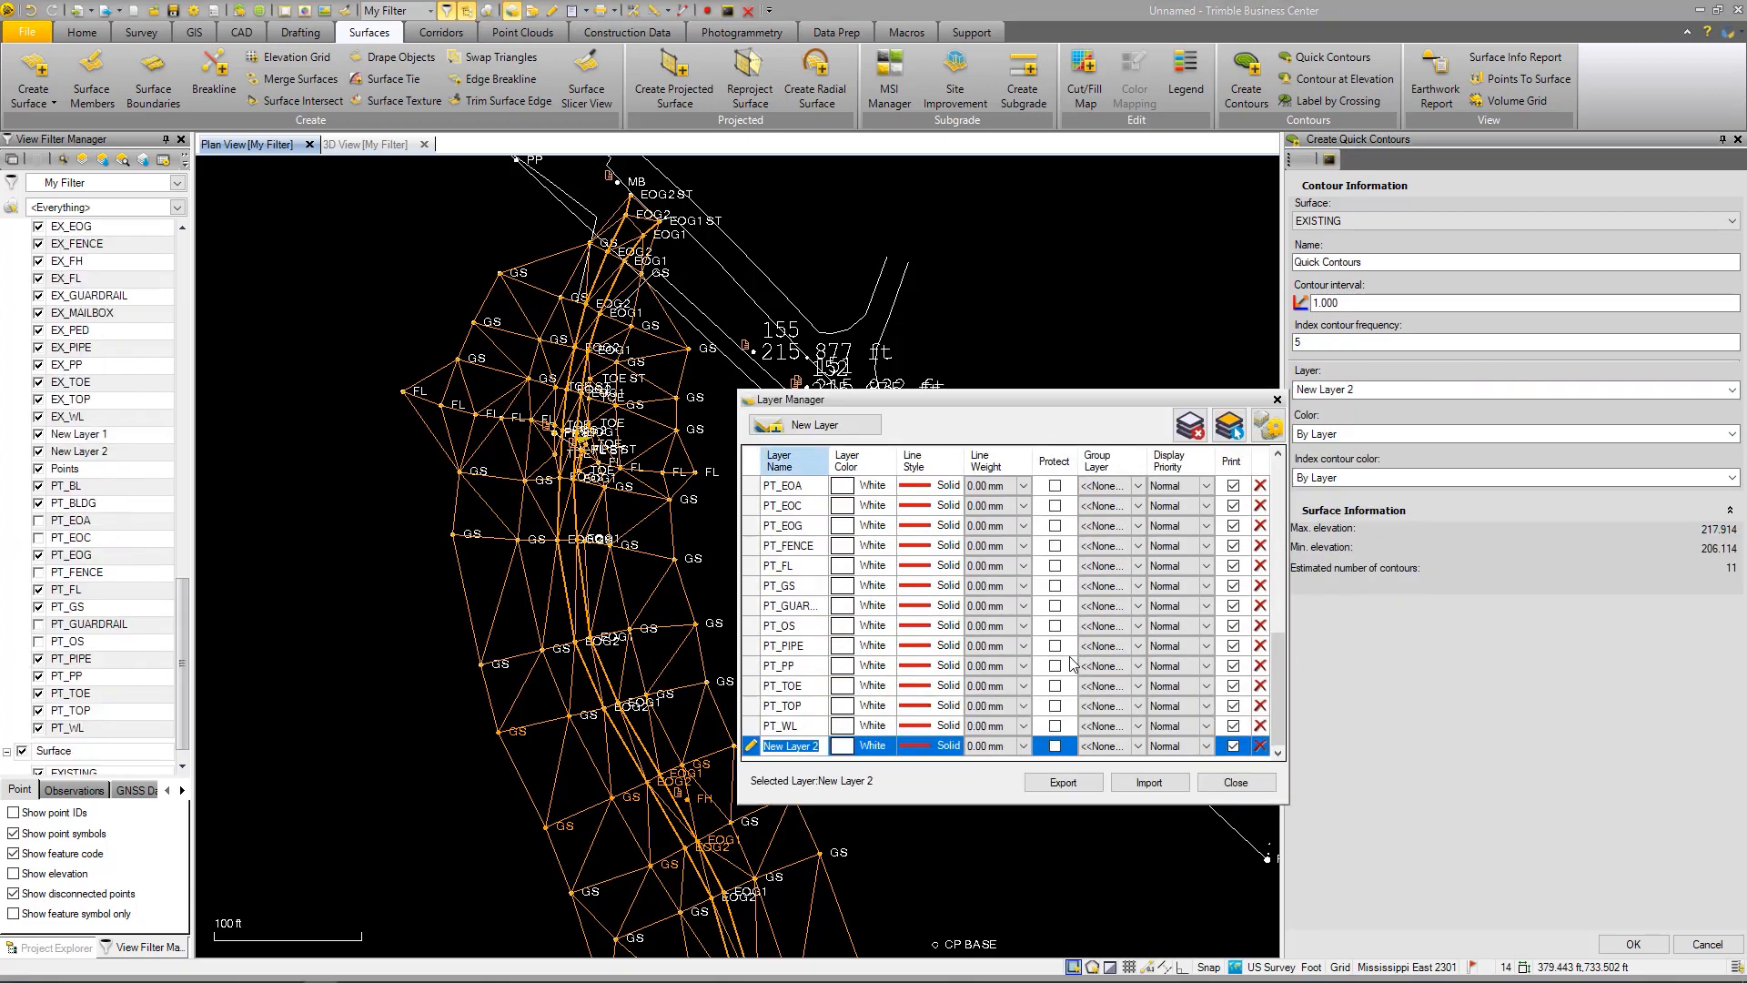
type("E")
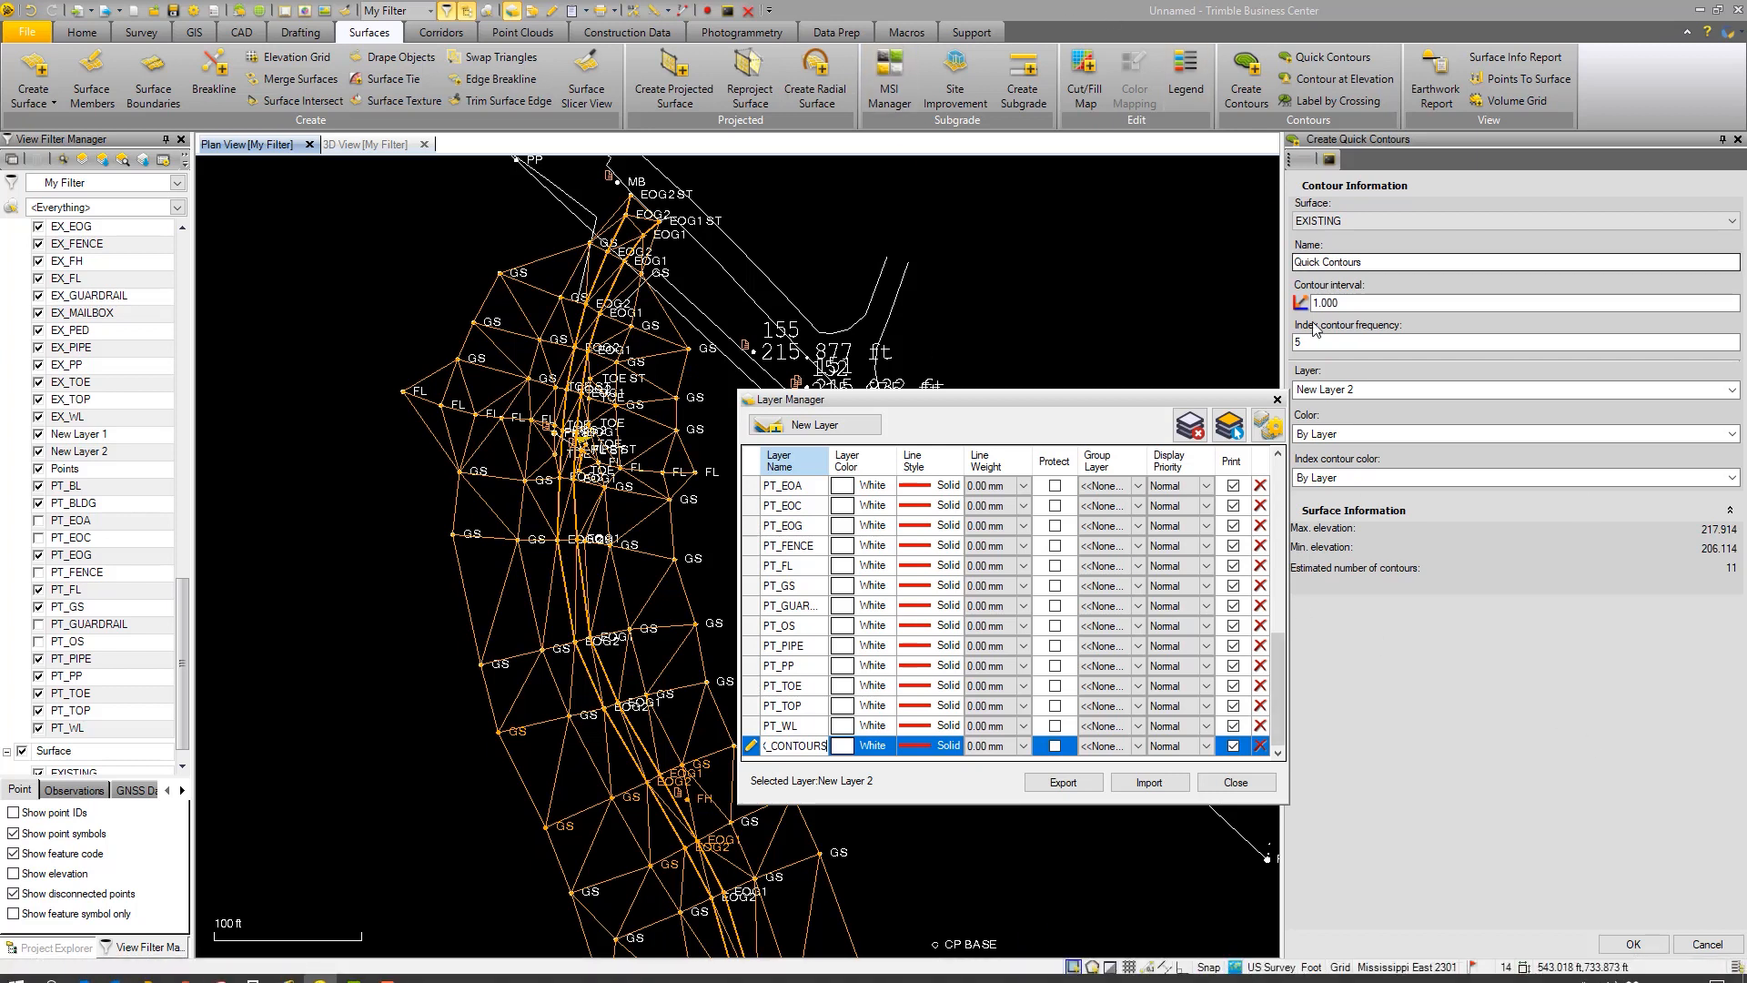
left_click(1278, 400)
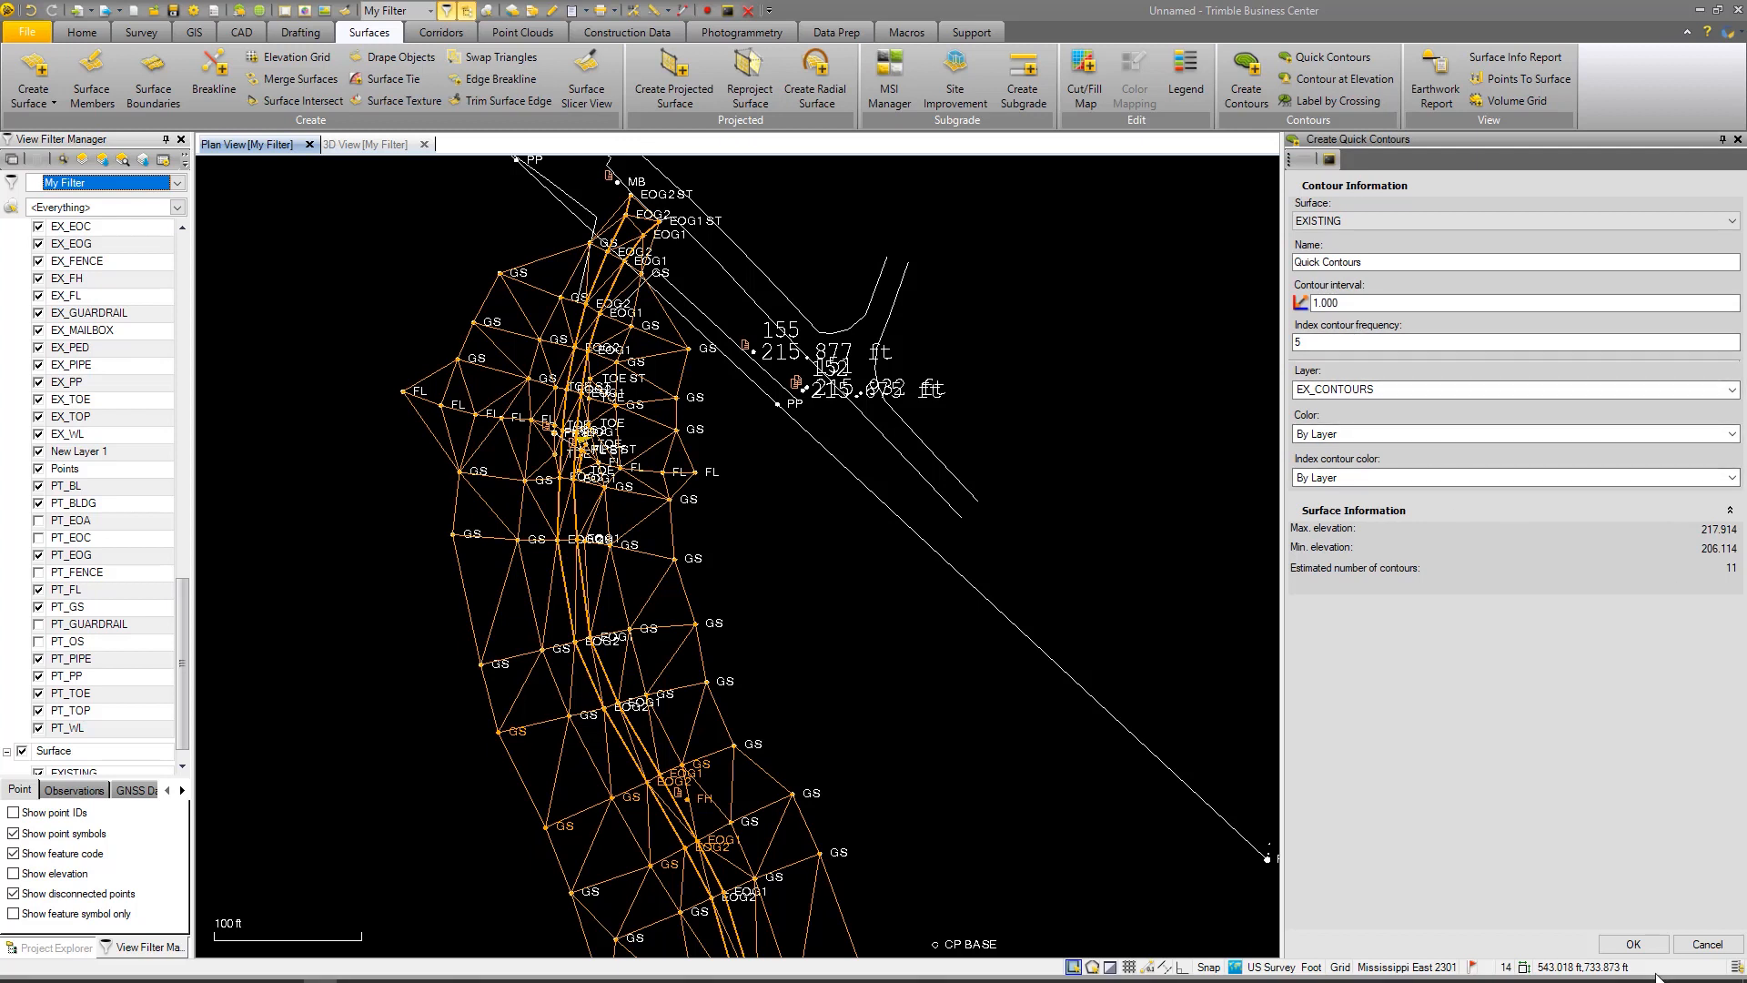
Generate the quick contours and check them along the road corridor
left_click(1633, 944)
scroll(863, 441, "down", 5)
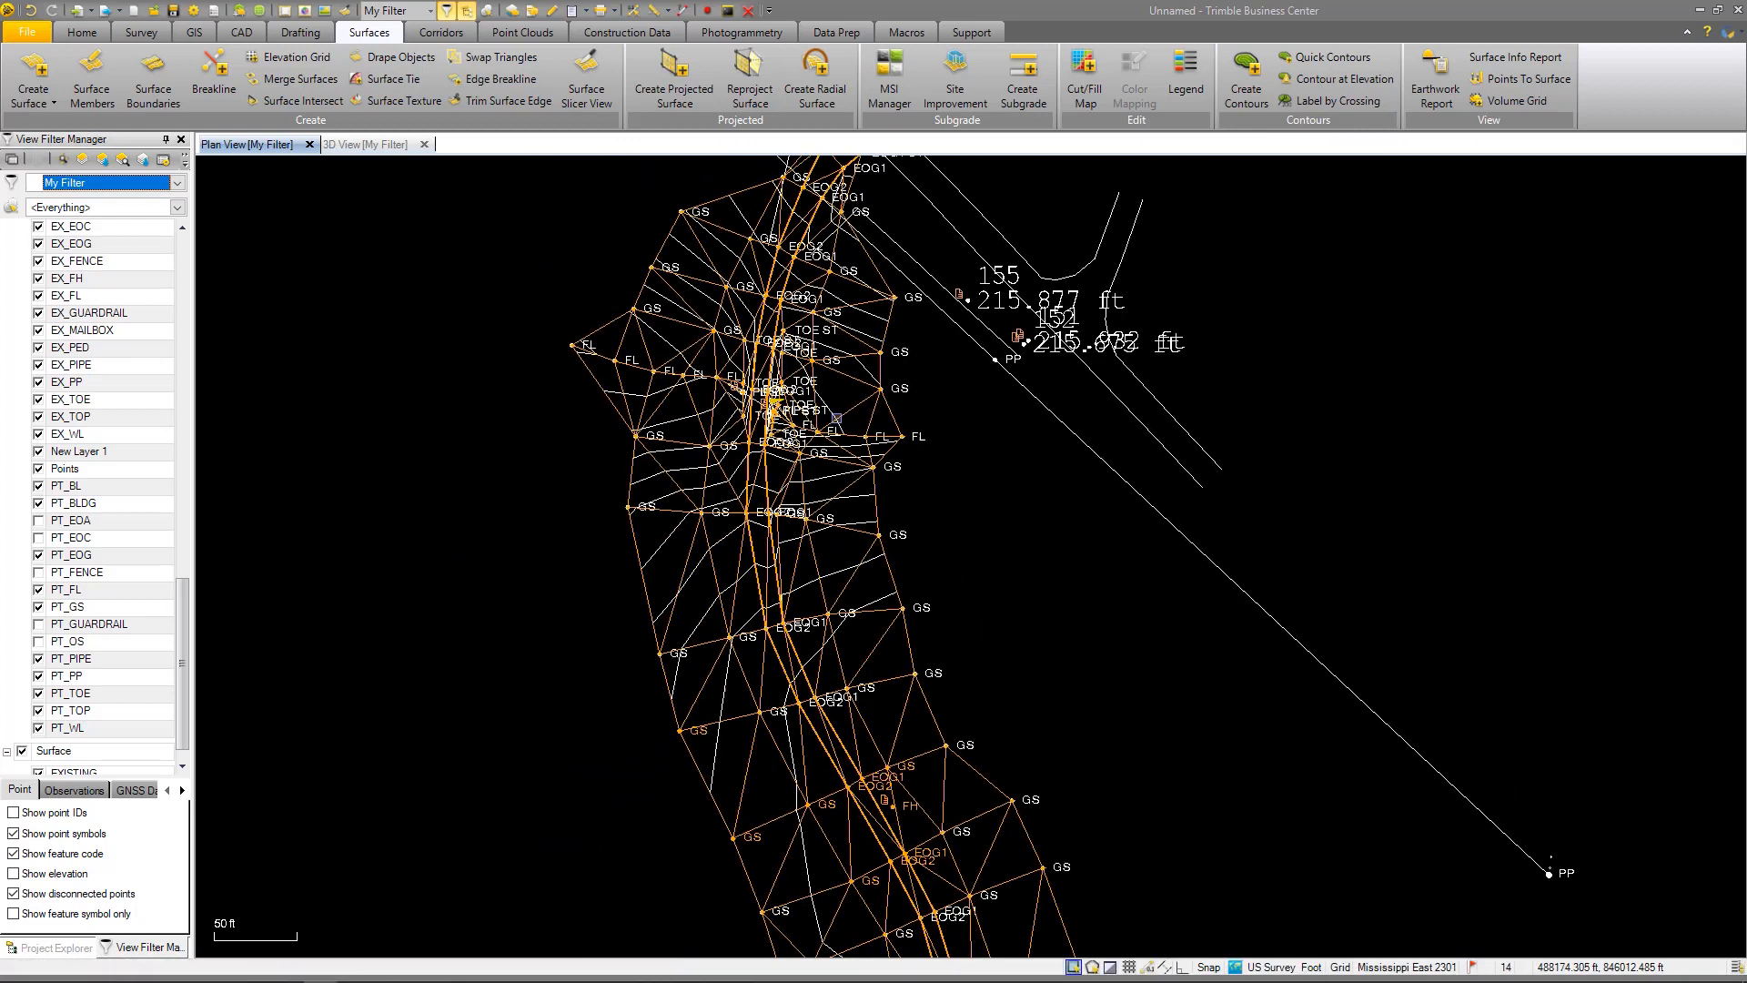
scroll(924, 587, "up", 3)
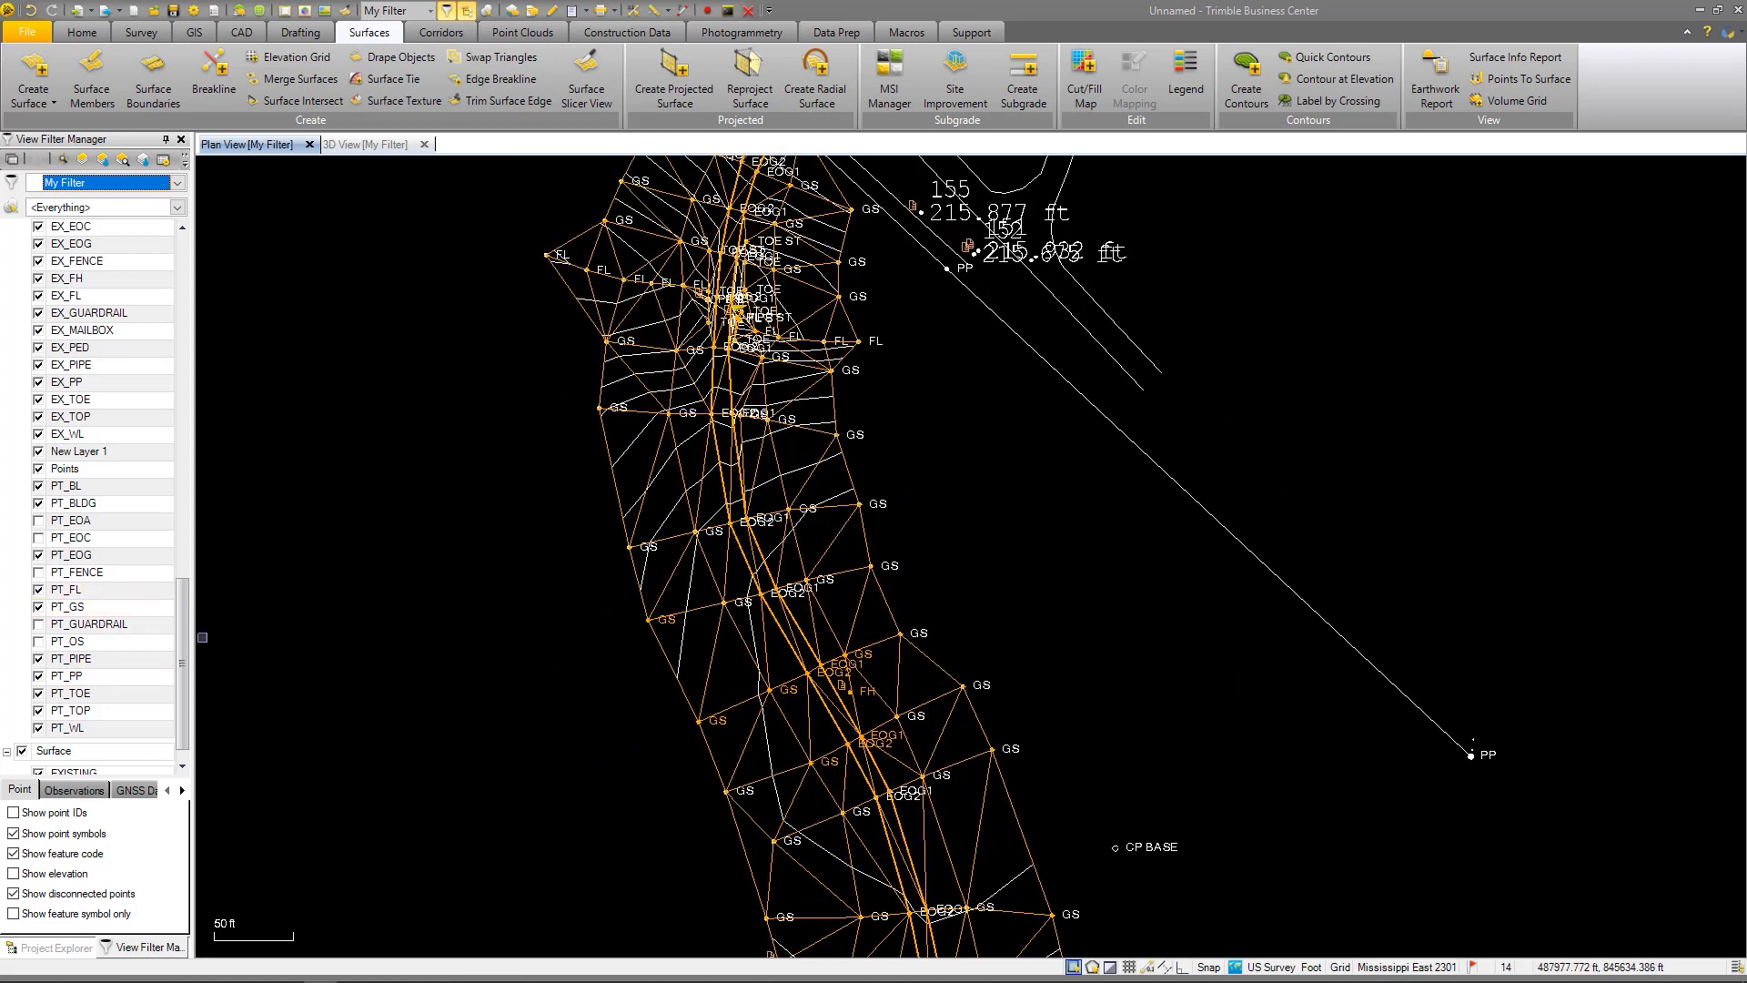
Hide the Surface category in the view filter to leave the contours, points and linework displayed
left_click(82, 751)
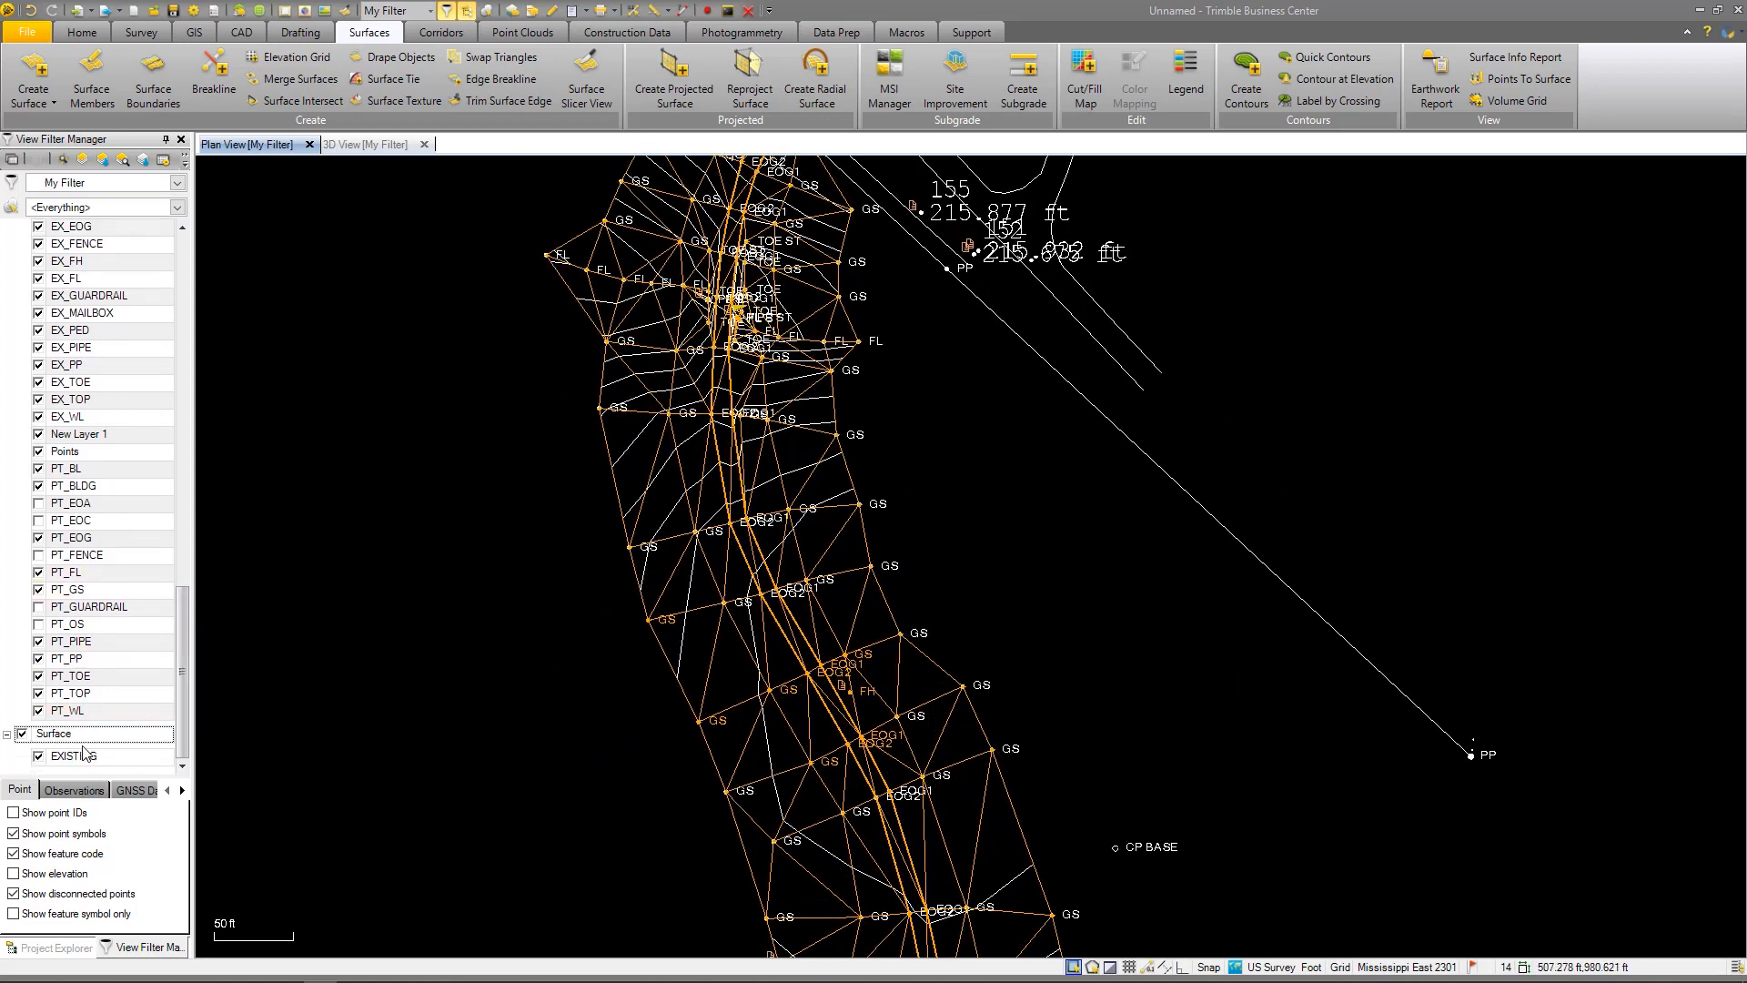
left_click(22, 734)
scroll(964, 583, "down", 4)
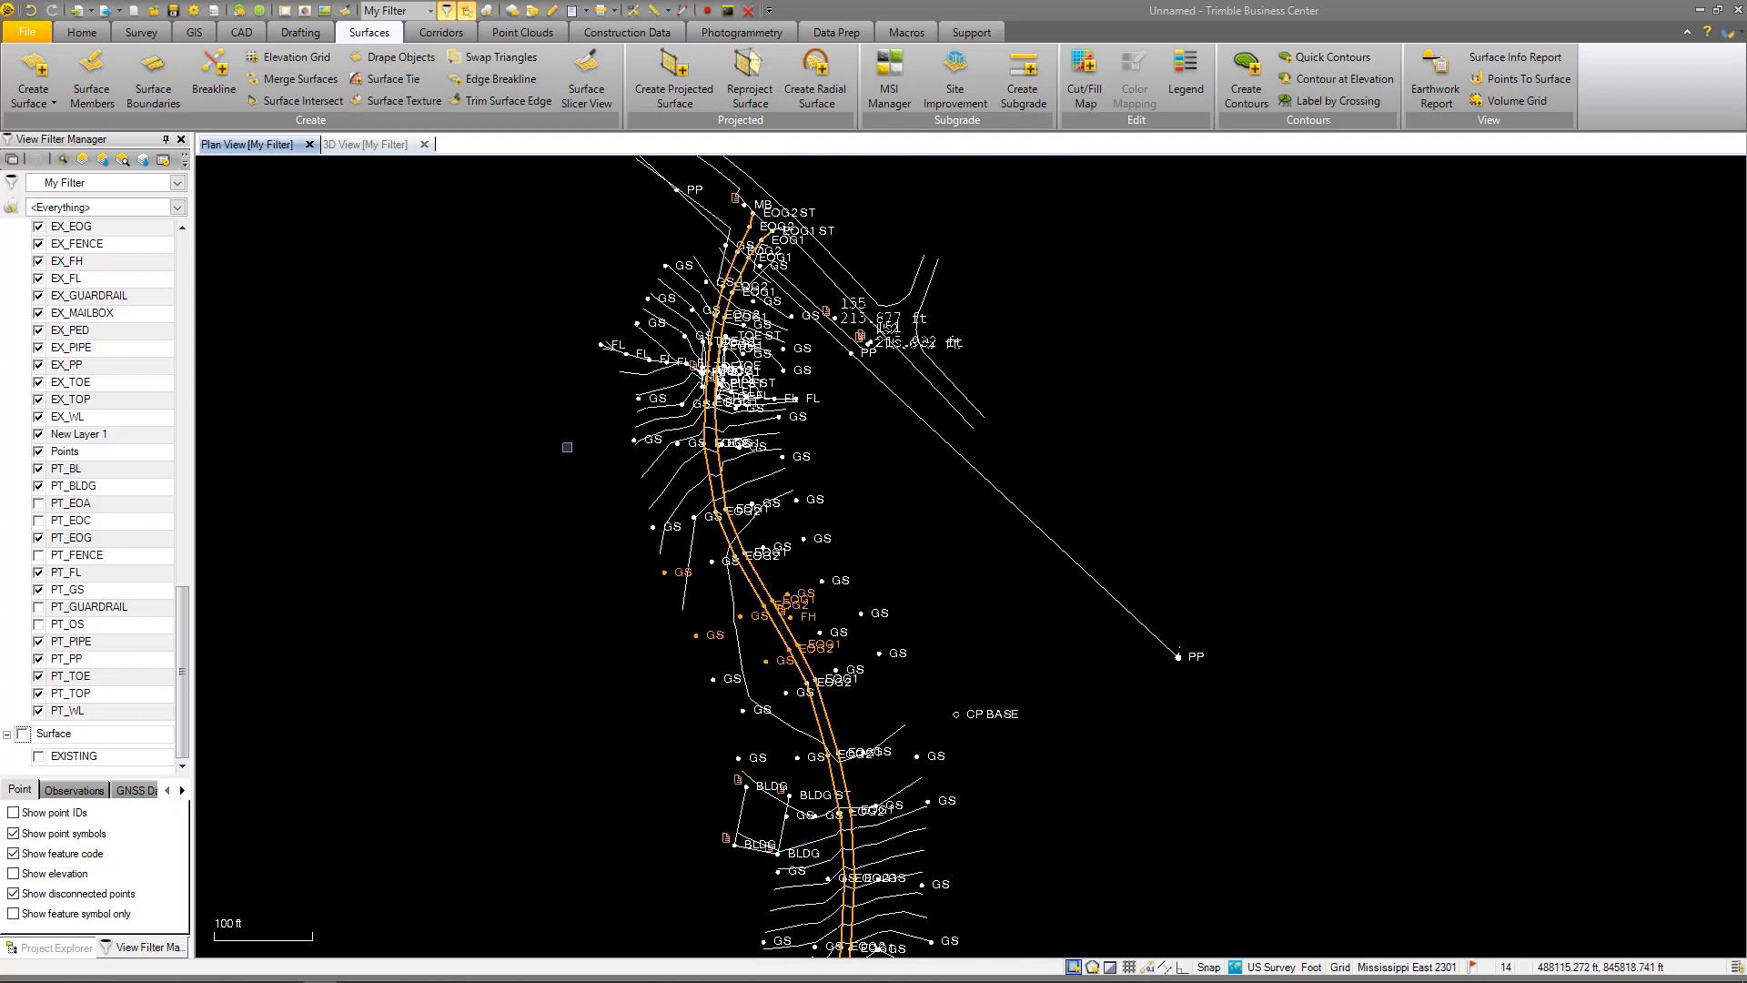
Examine the contours and survey points along the road corridor, checking the point elevations near the FH point
scroll(696, 669, "up", 5)
scroll(890, 688, "down", 3)
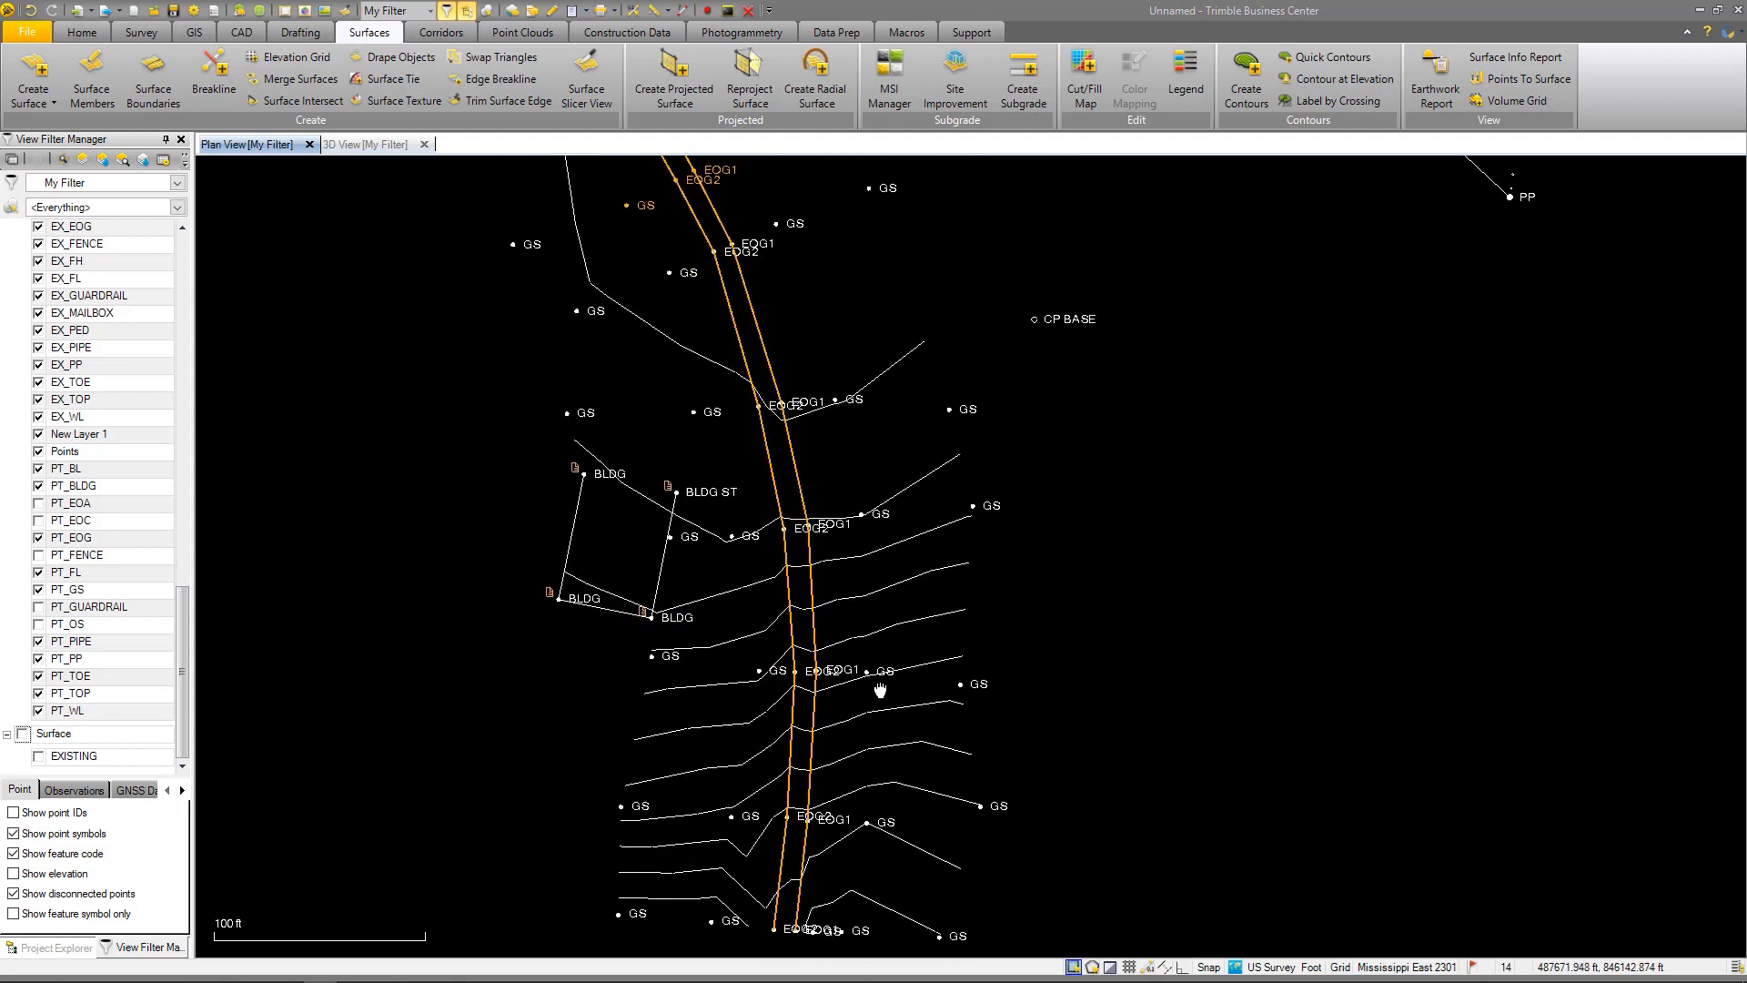
scroll(673, 249, "up", 2)
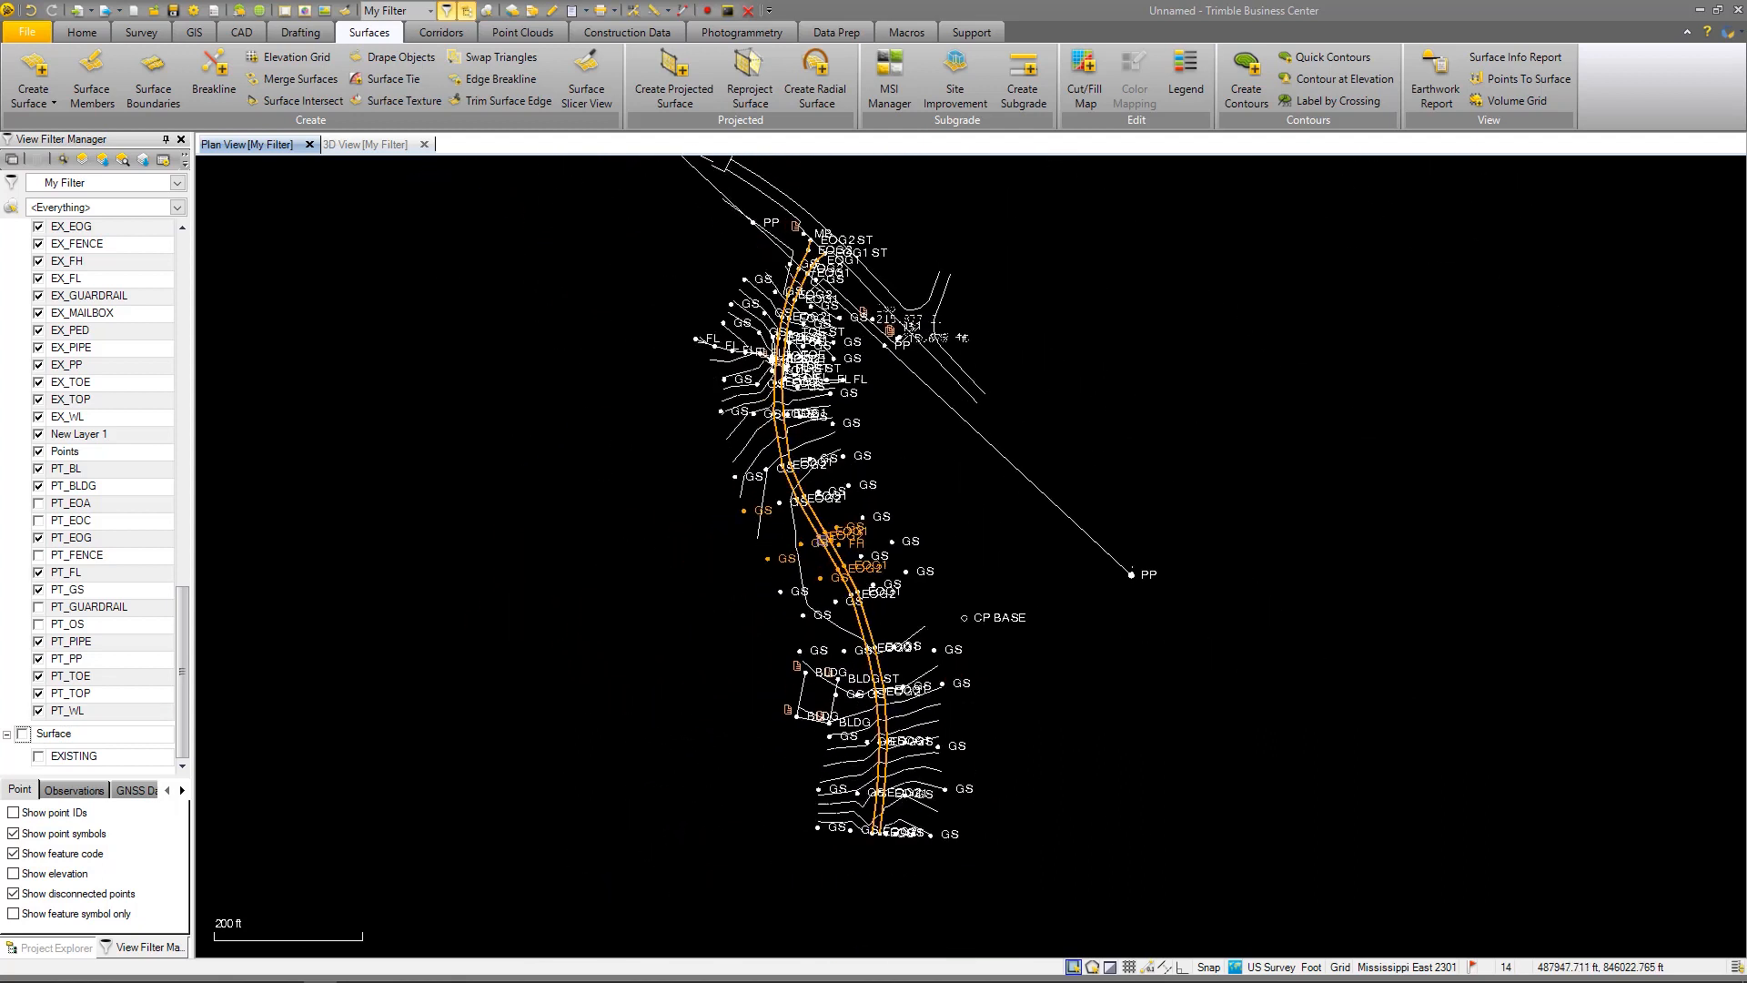
scroll(904, 573, "up", 2)
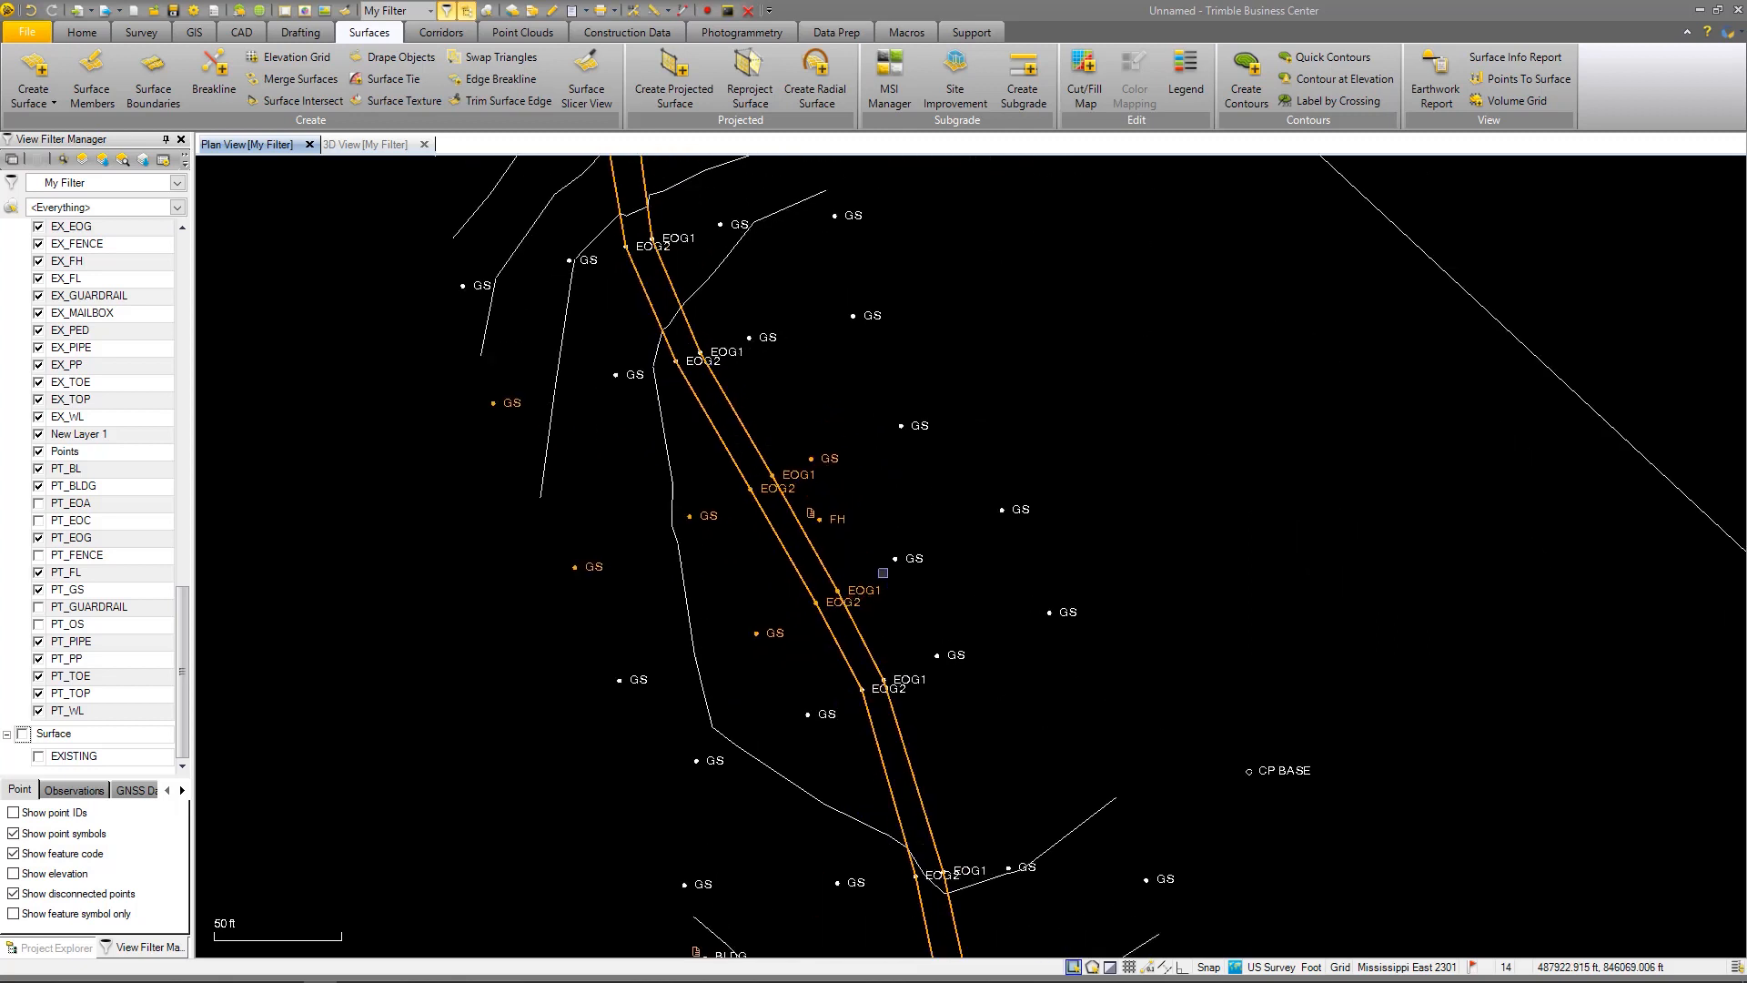
left_click(13, 875)
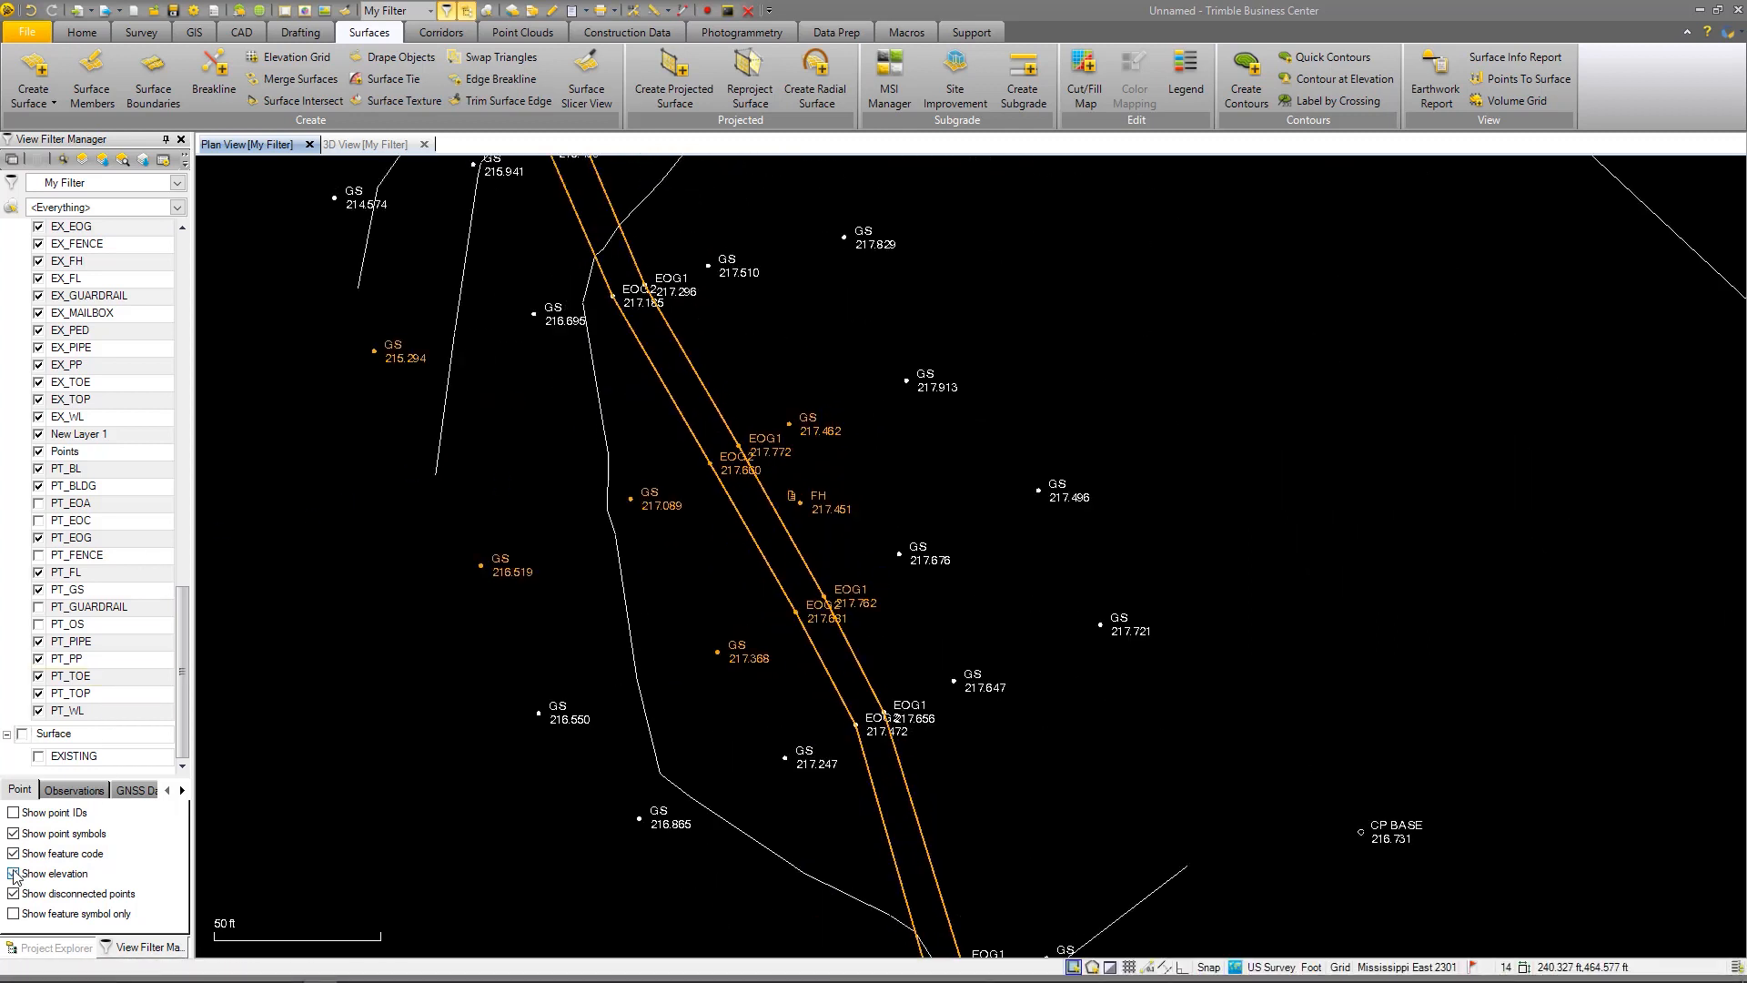
left_click(13, 872)
scroll(589, 510, "down", 4)
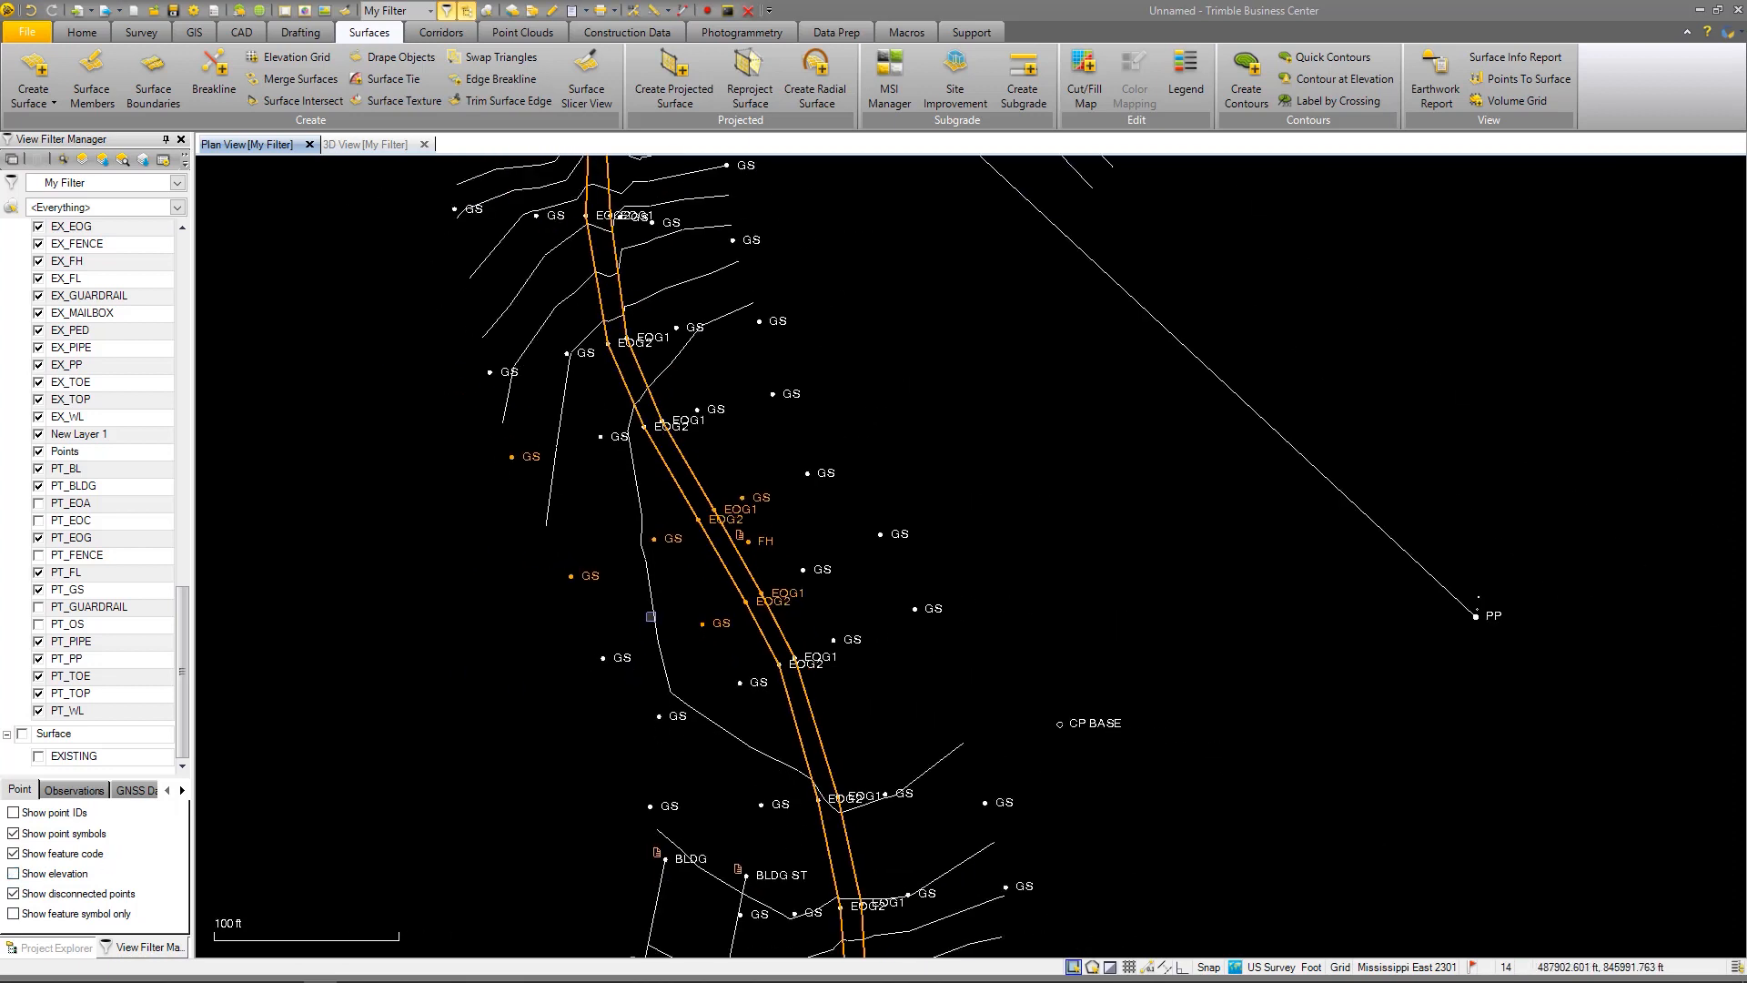
scroll(668, 310, "up", 4)
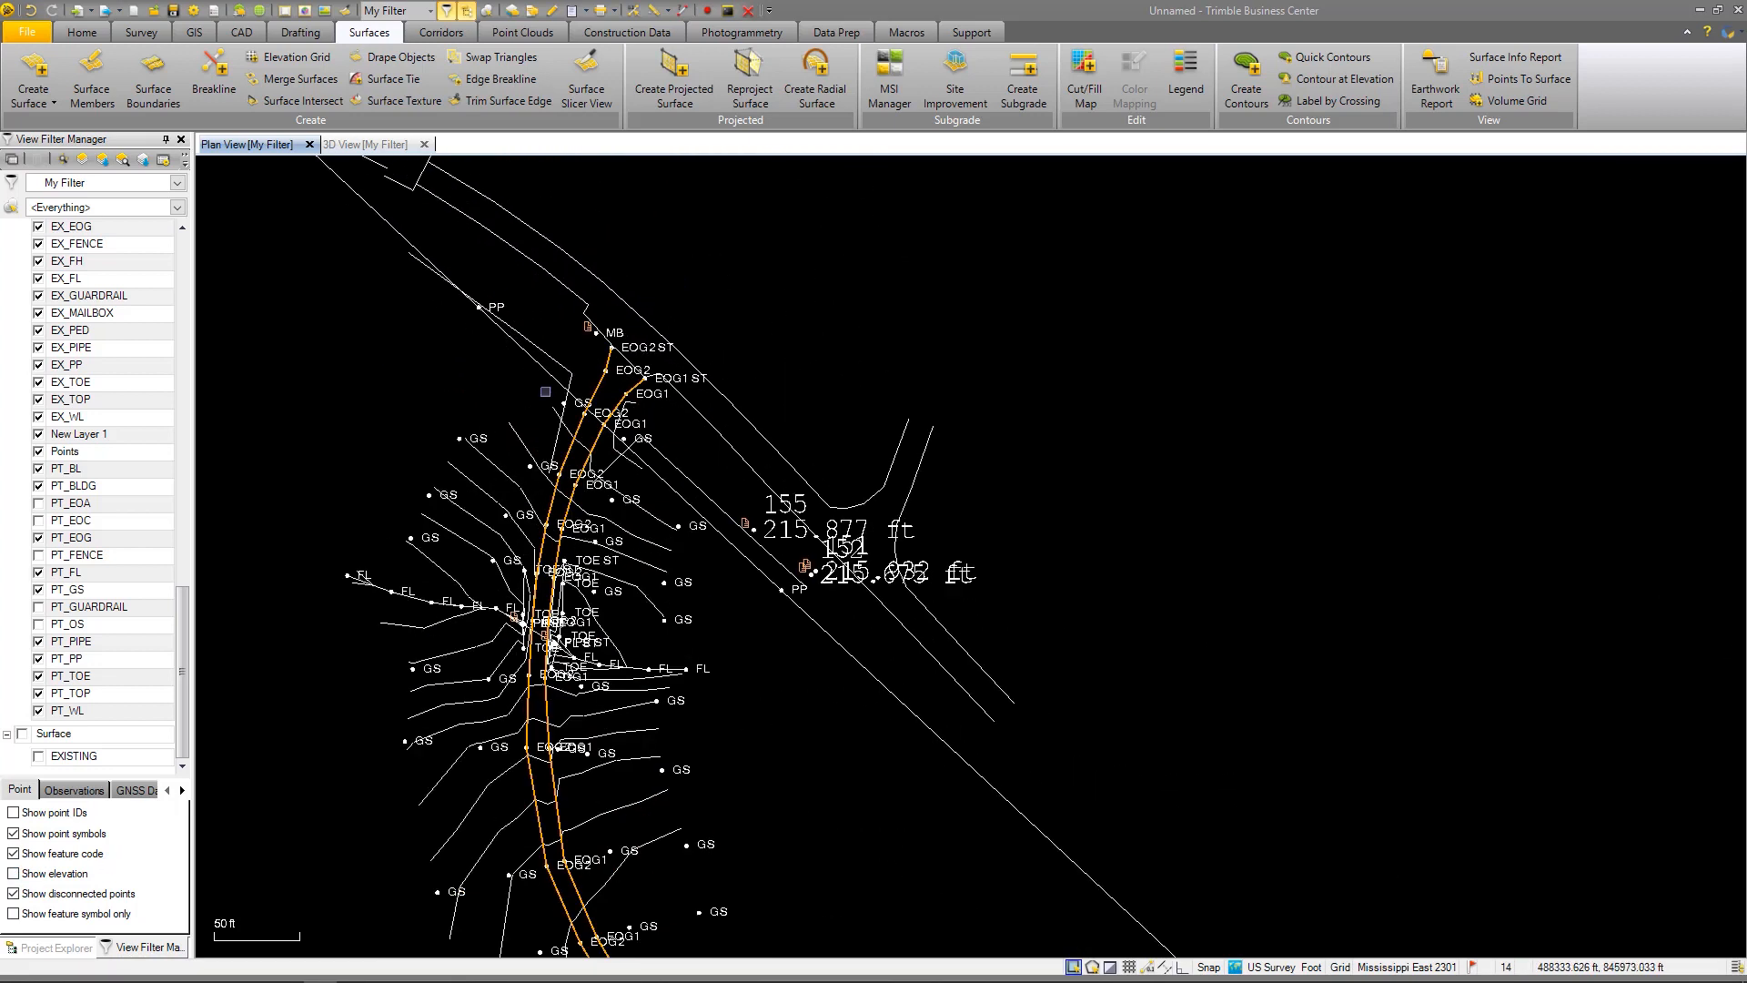
scroll(714, 291, "up", 5)
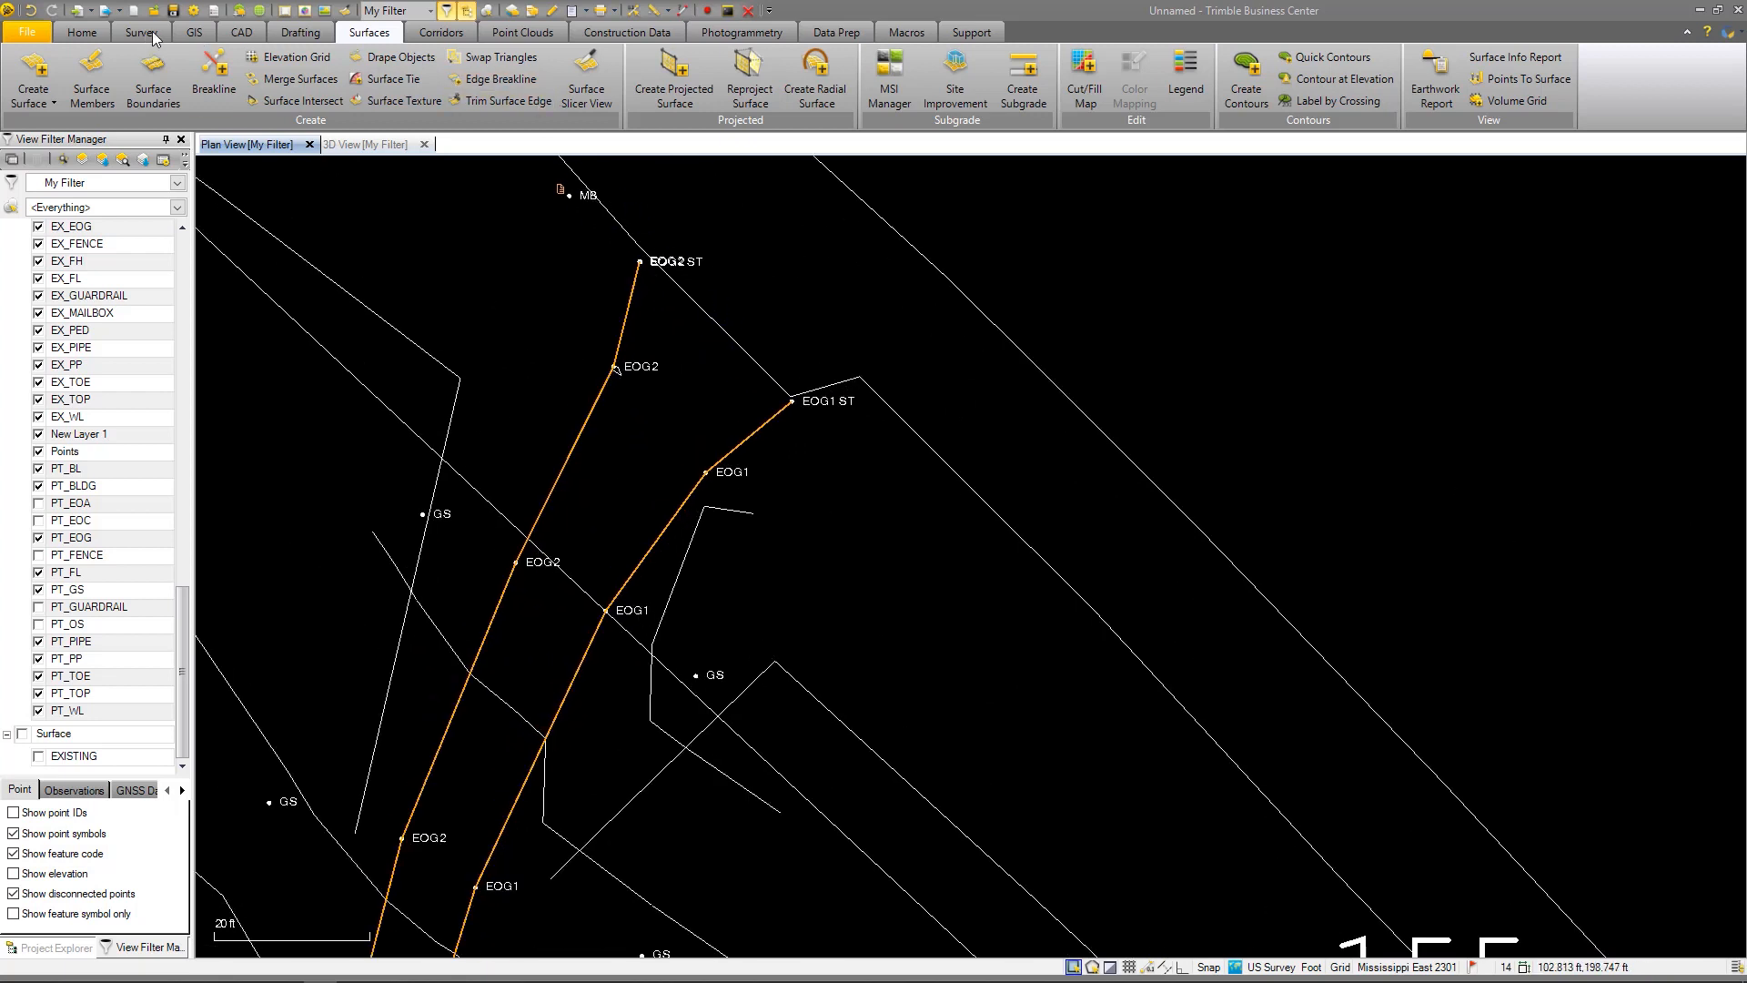
Start a new linestring named CENTERLINE with the point elevations displayed in the plan view
left_click(242, 34)
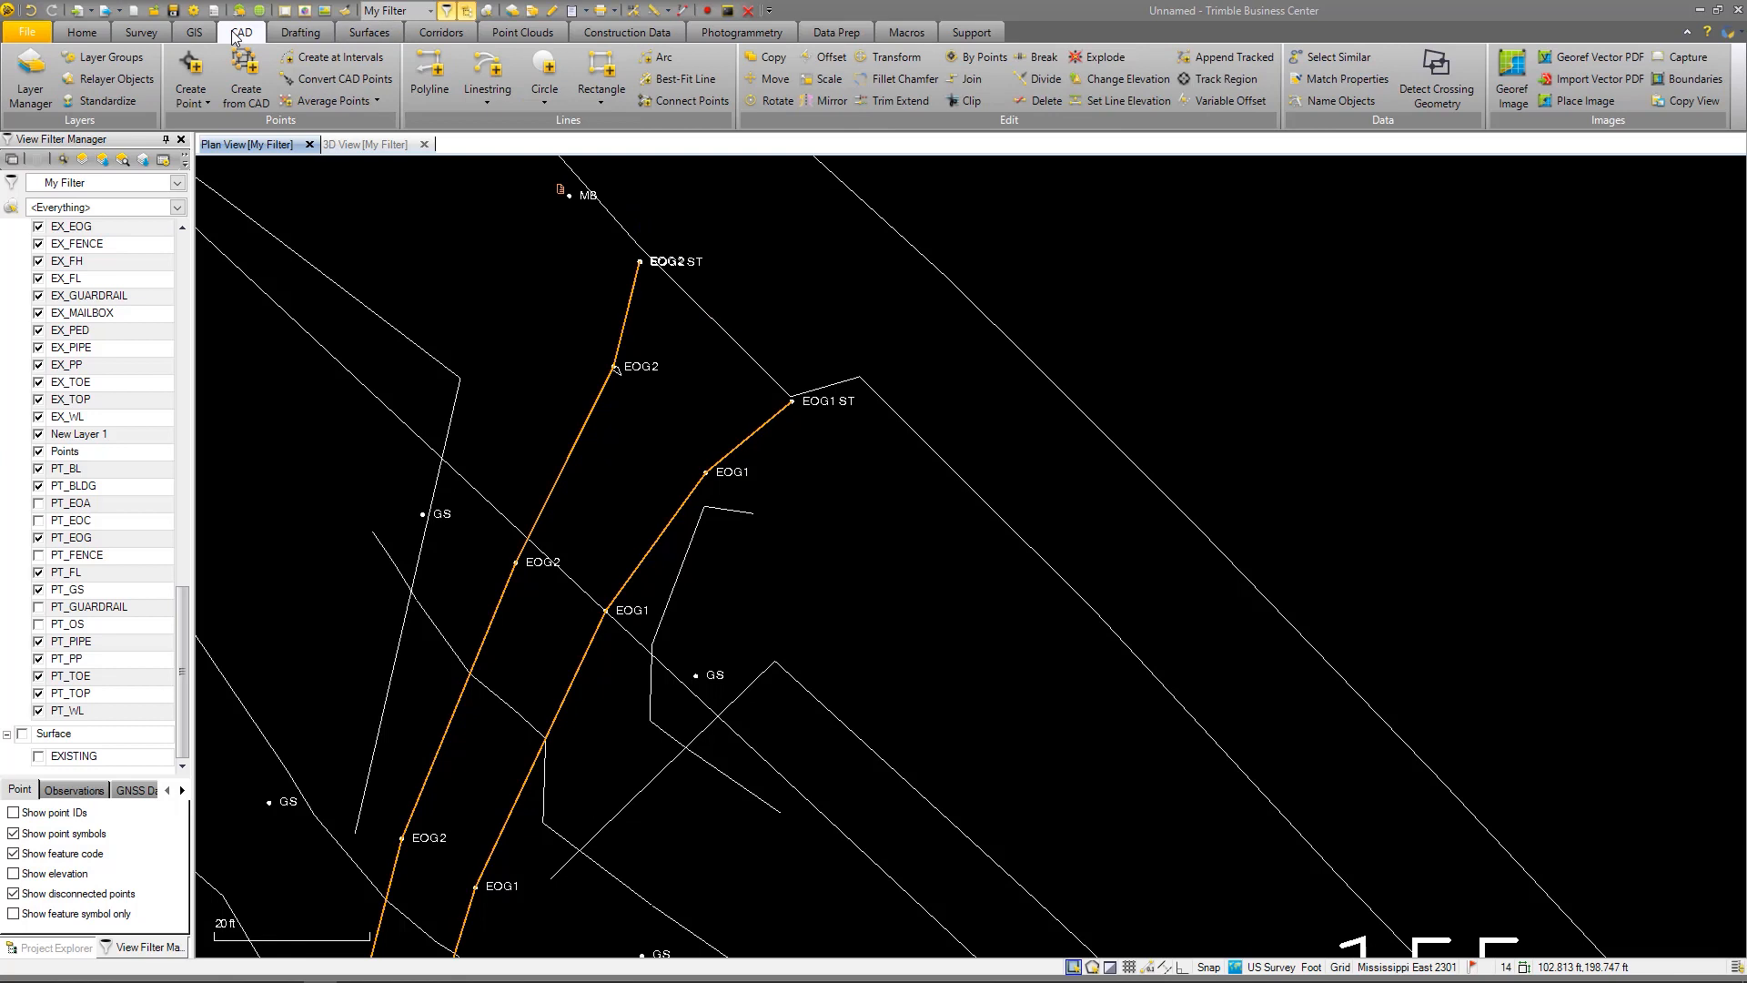
left_click(494, 71)
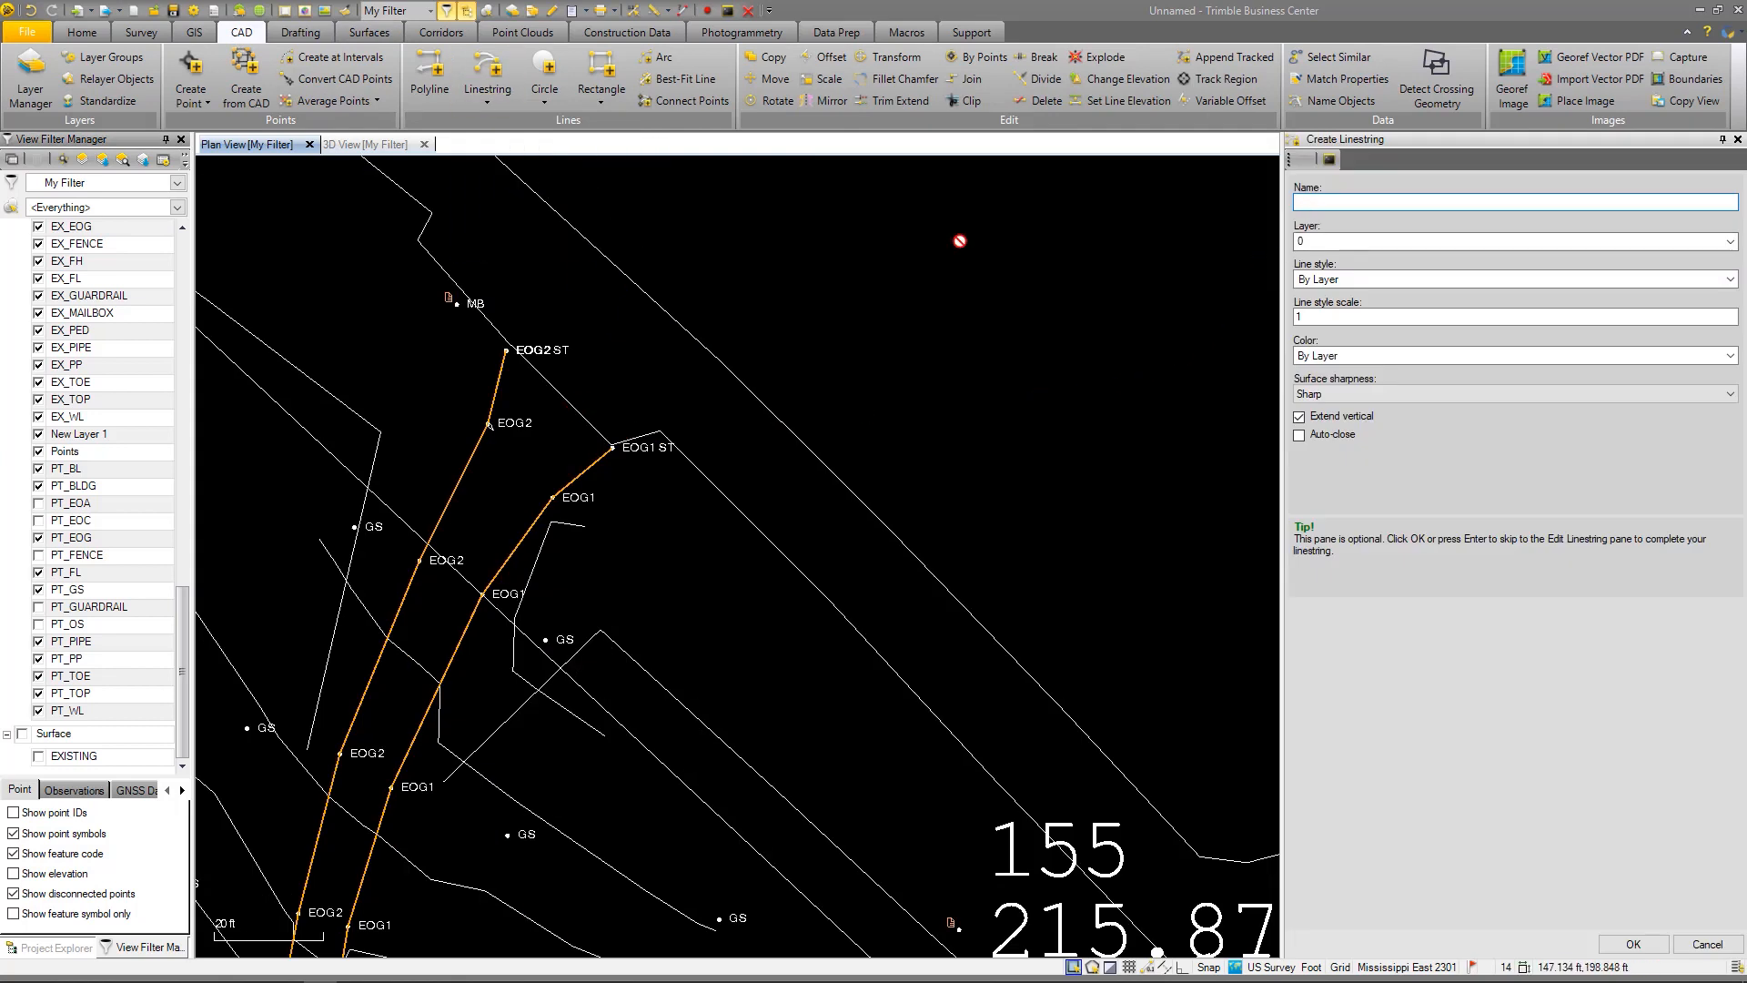
left_click(14, 874)
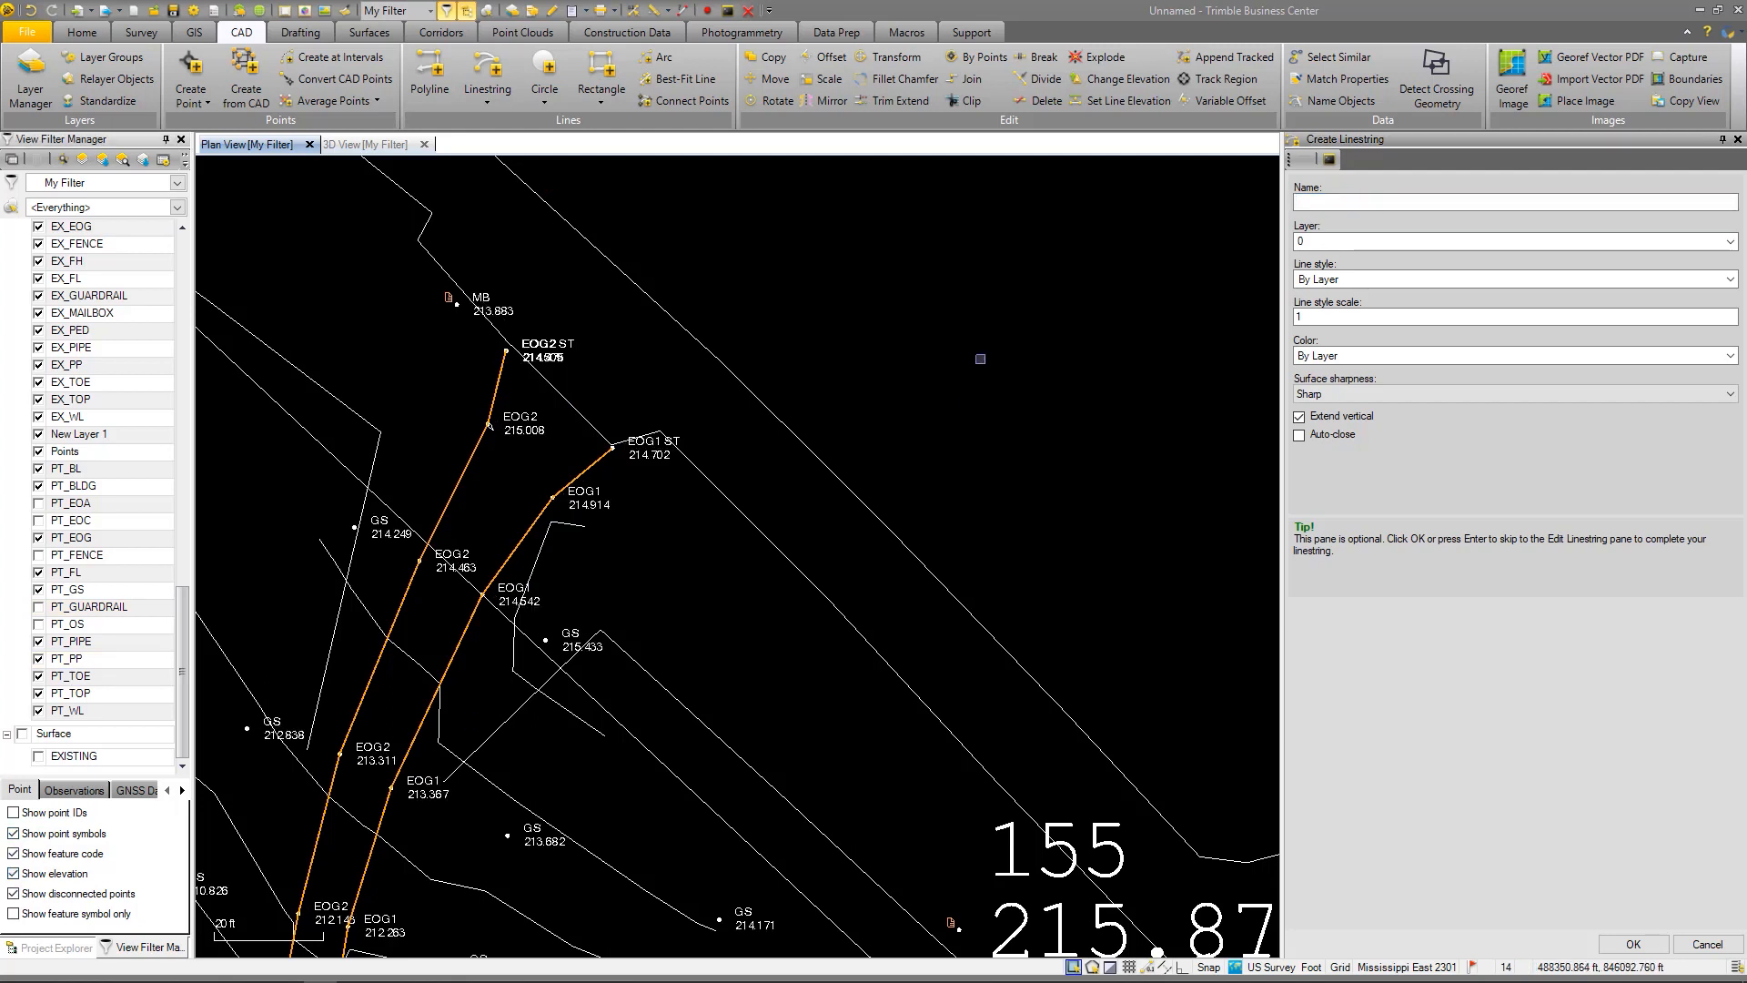
left_click(1329, 201)
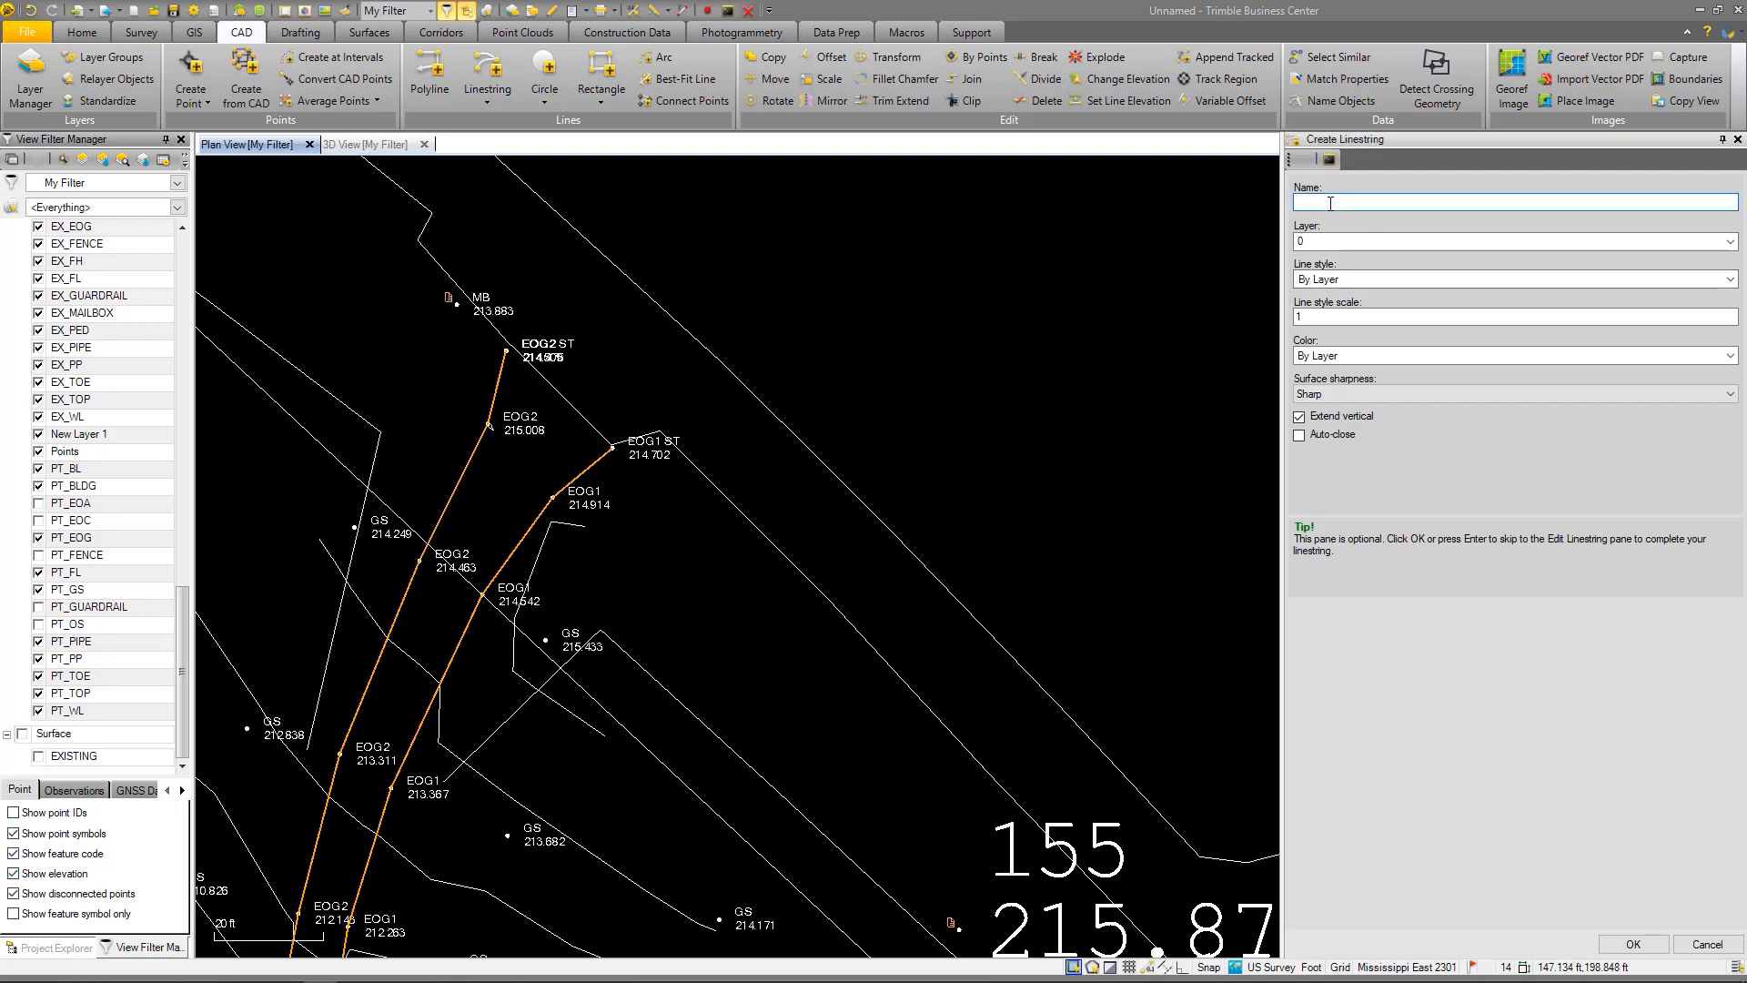
type("CENTERLINE")
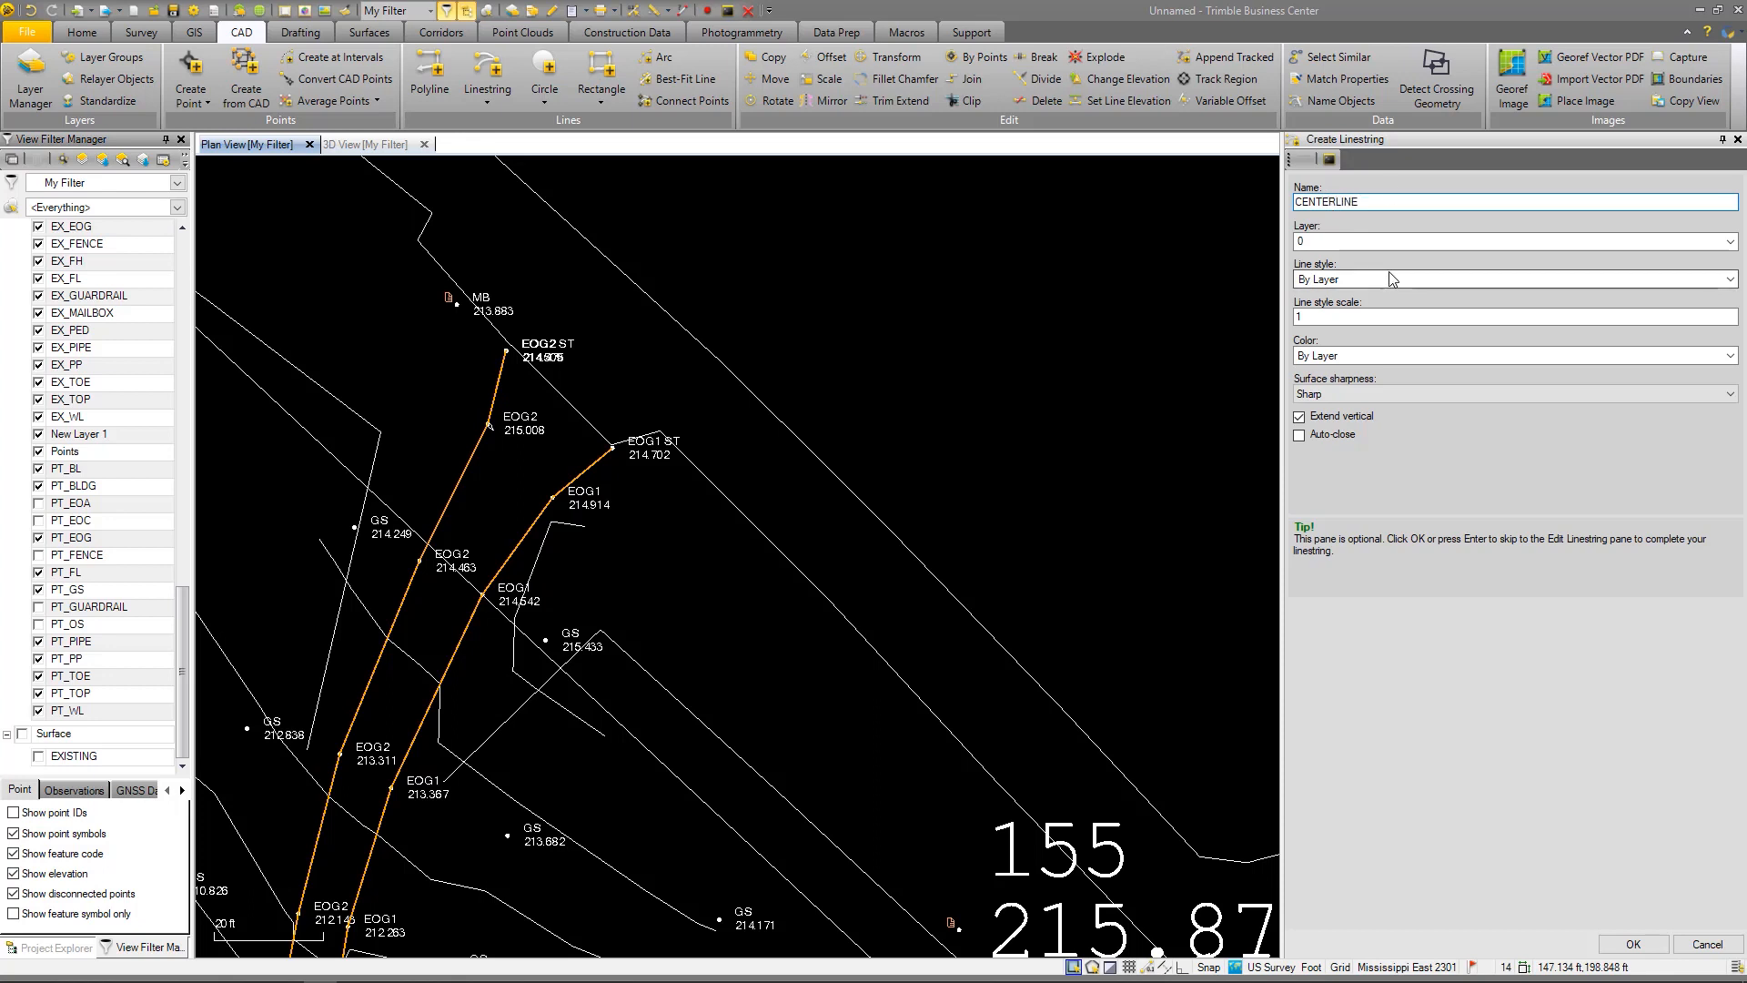
Create a new layer named CENTERLINE, assign the linestring to it, and accept the linestring properties
key("Tab")
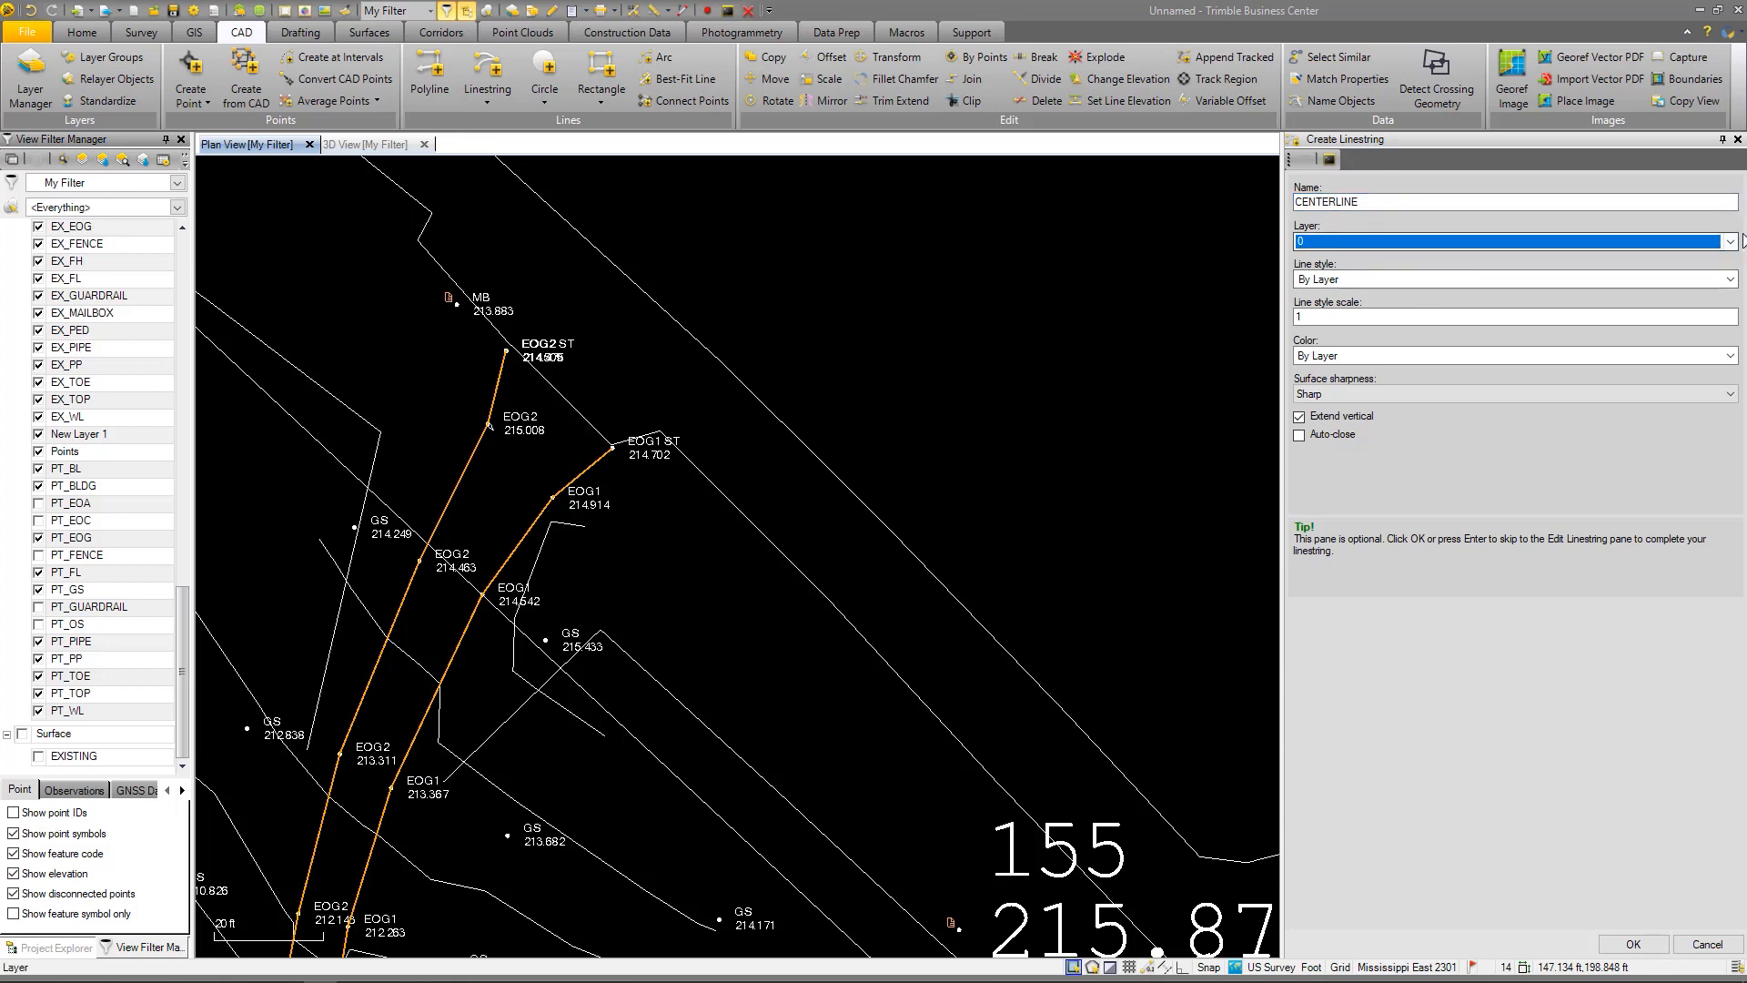
left_click(1730, 242)
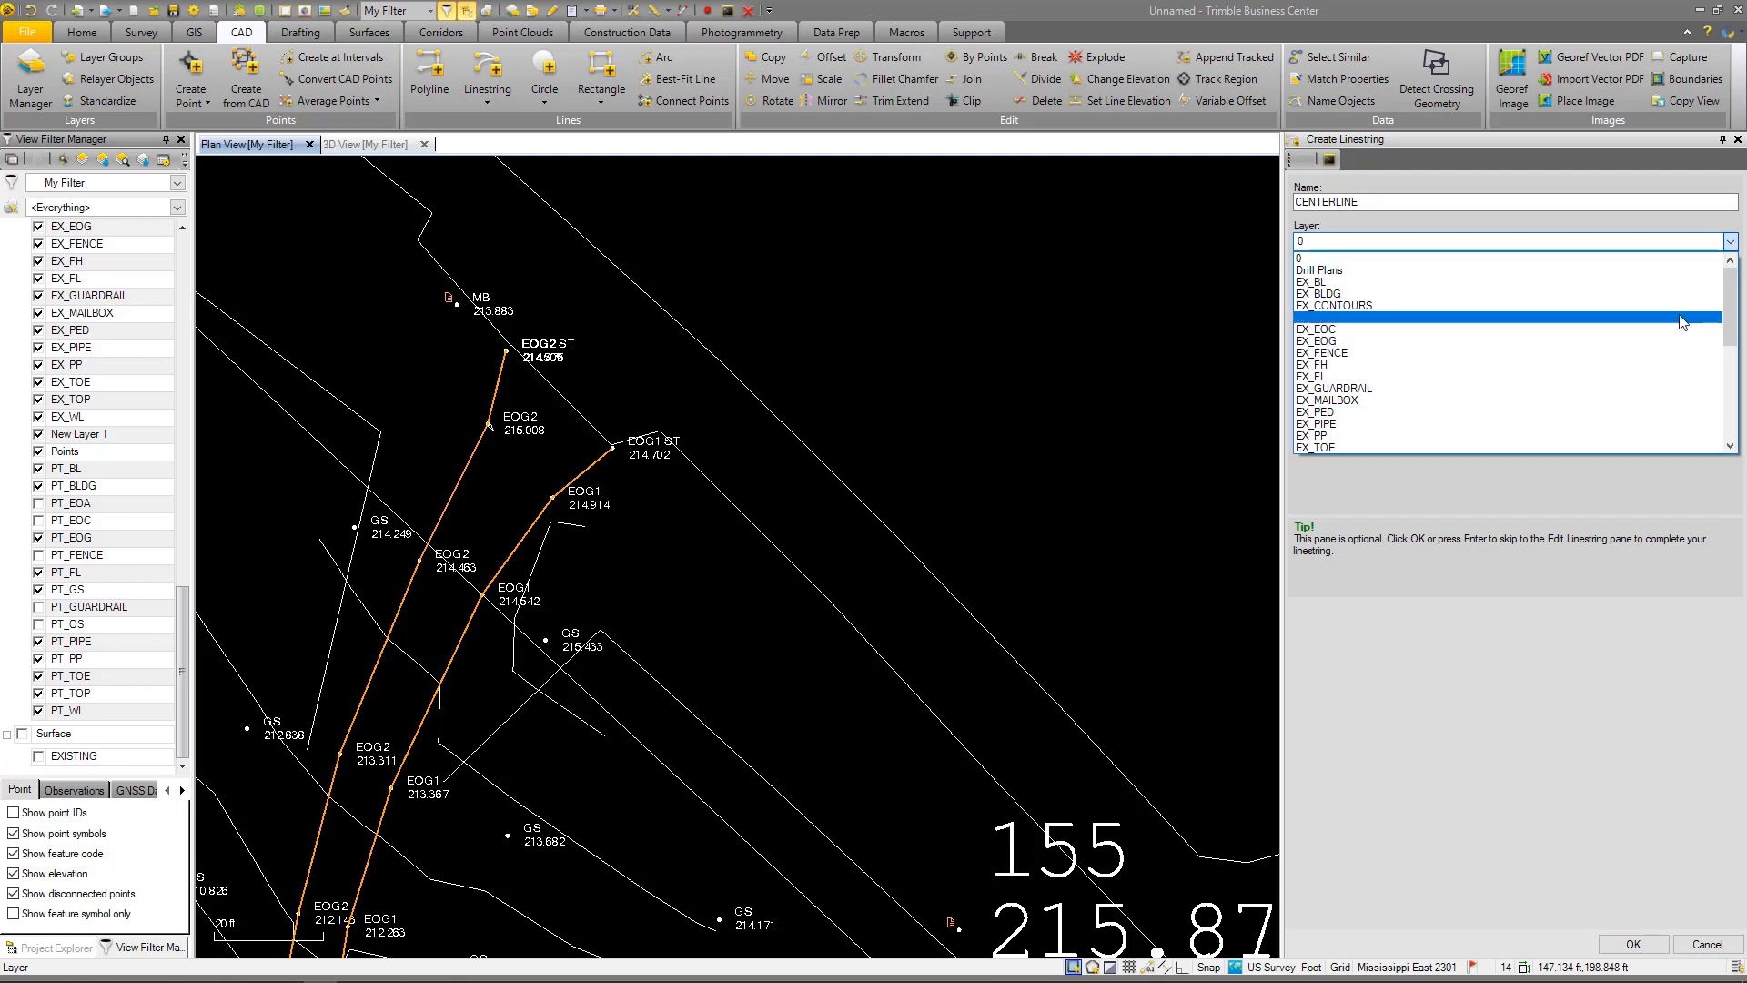
left_click_drag(1726, 335, 1726, 430)
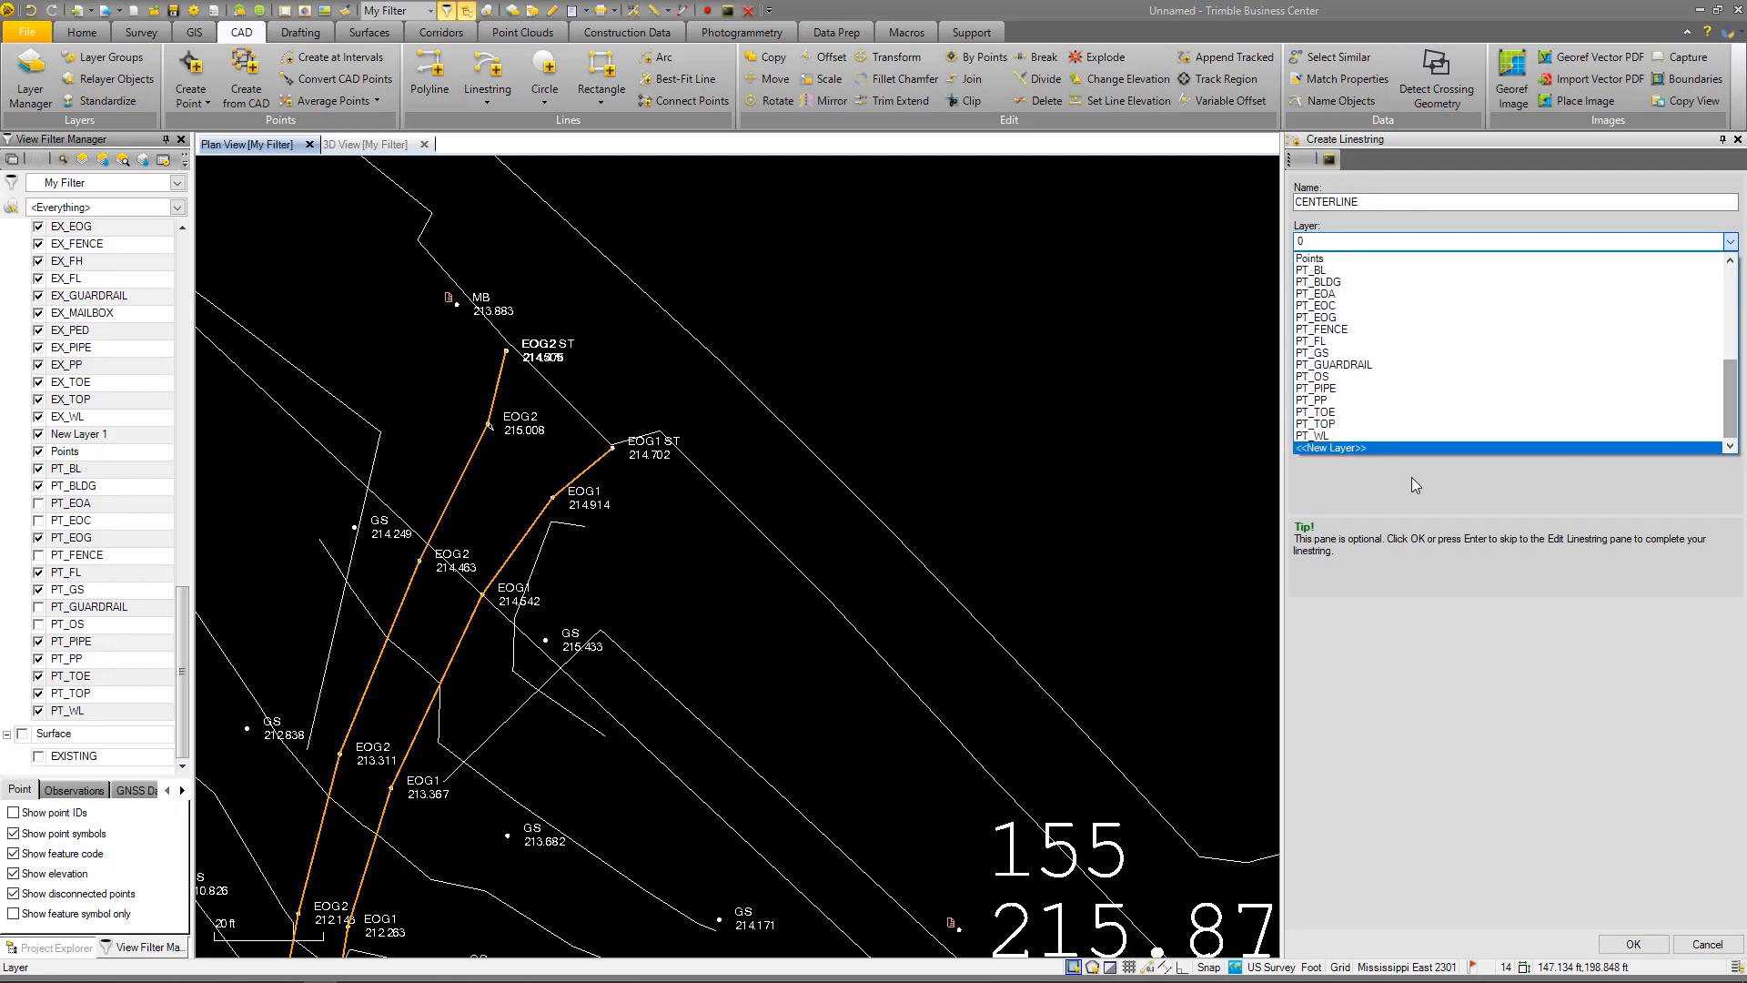
left_click(1374, 444)
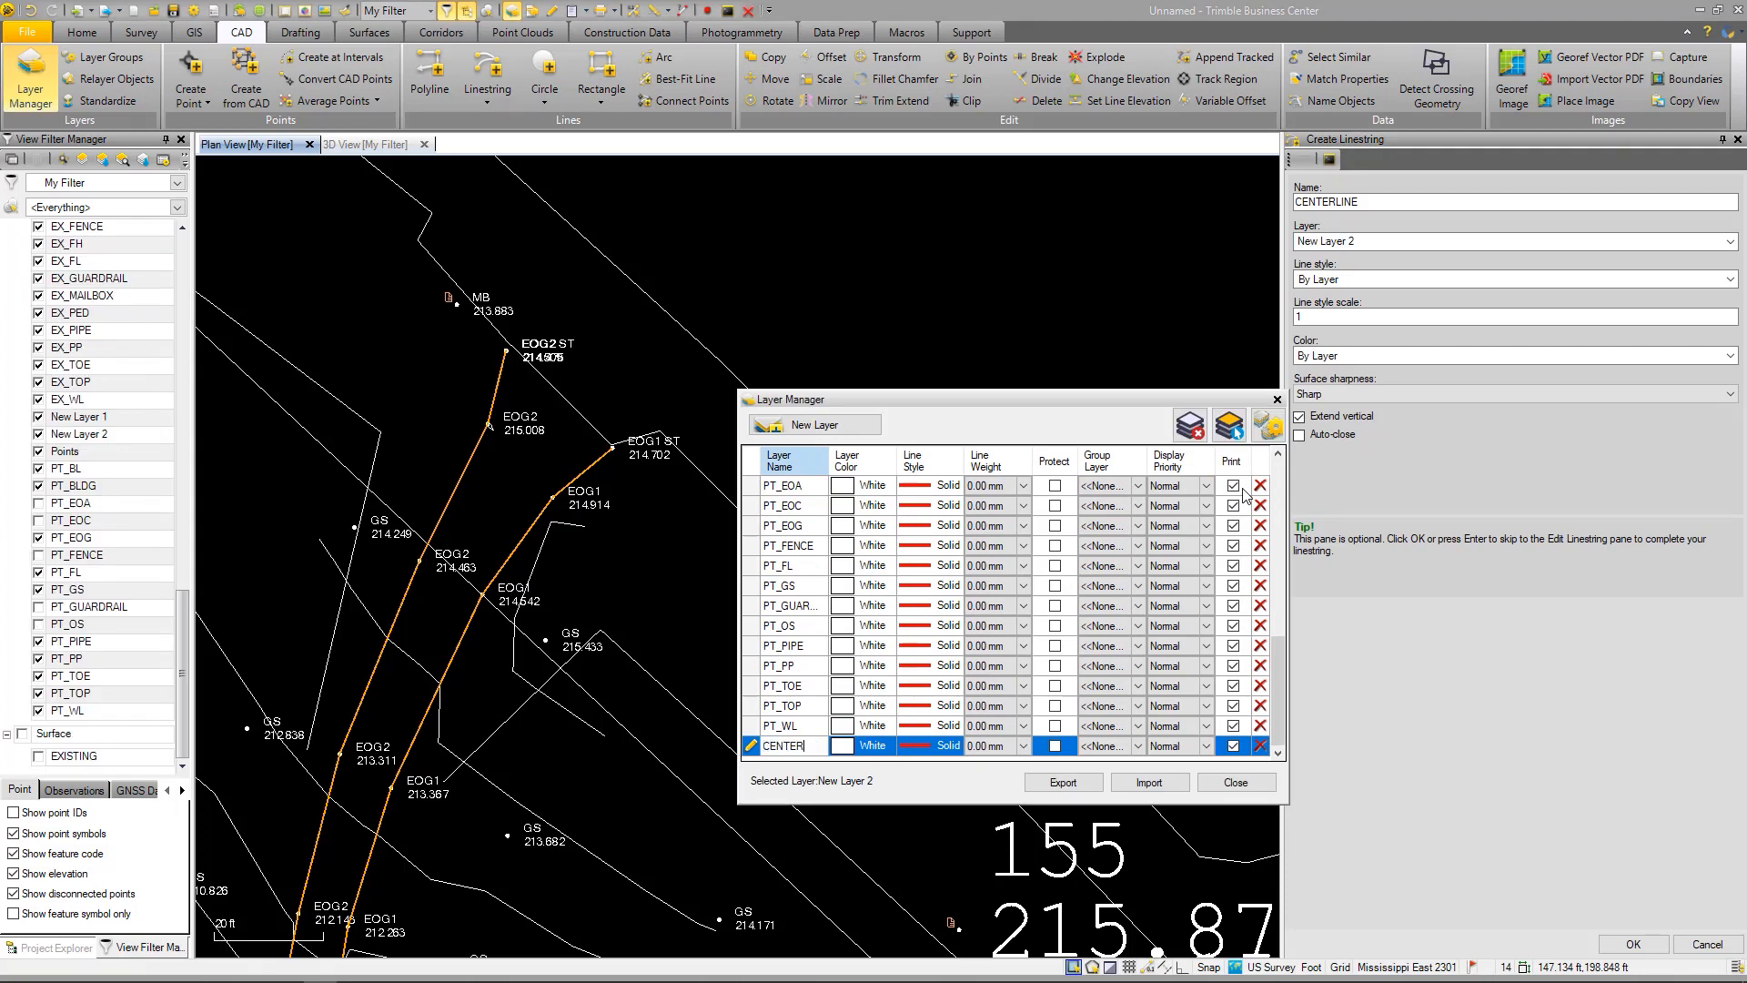
left_click(1278, 399)
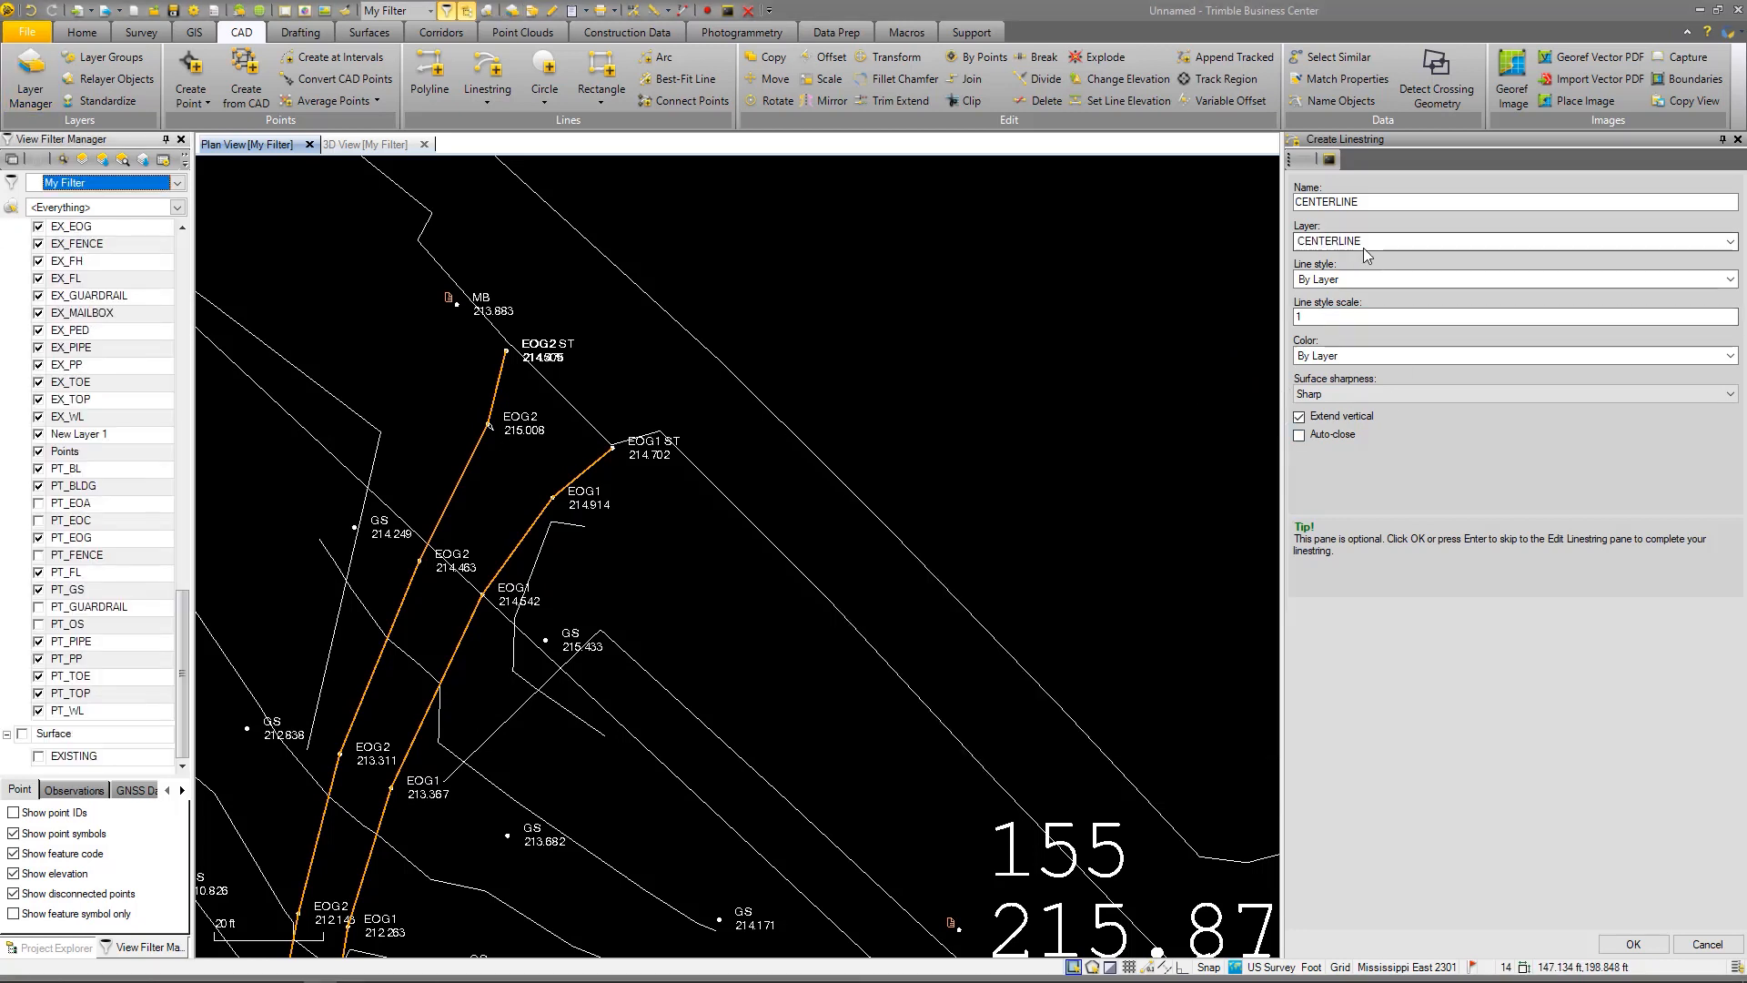
left_click(1633, 944)
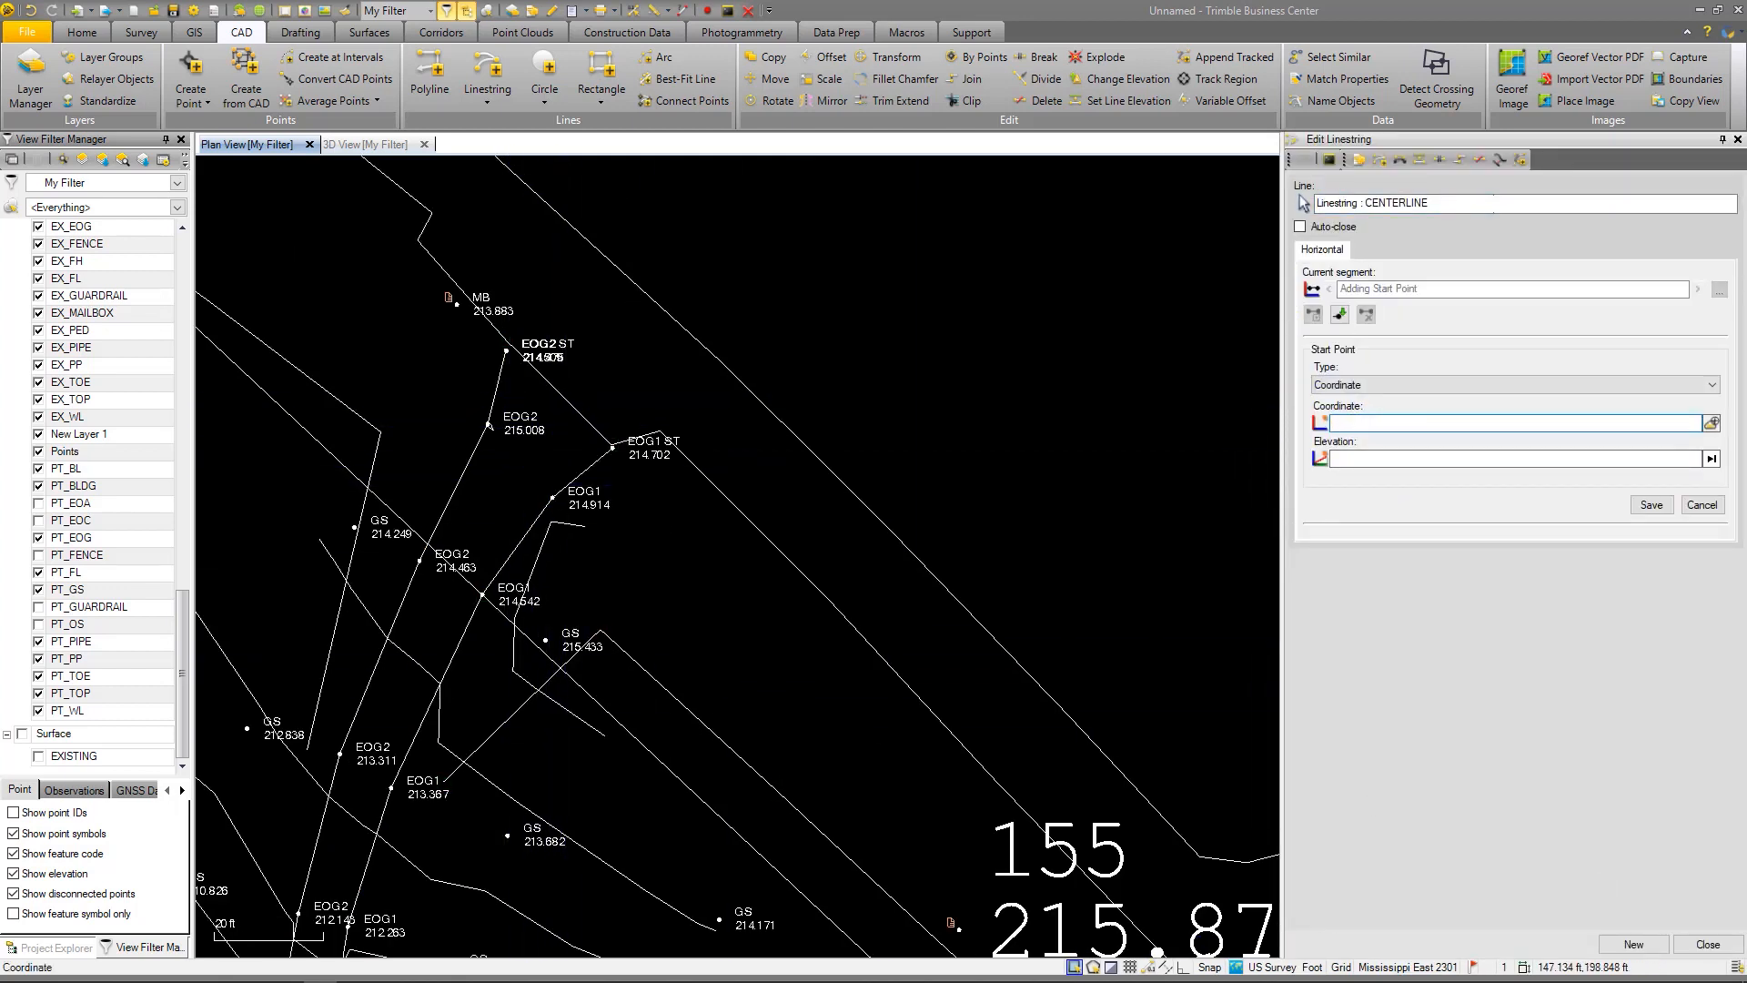
Turn off the Point, End point and Surface/mesh vertex running snaps, keeping only Free
left_click(1217, 969)
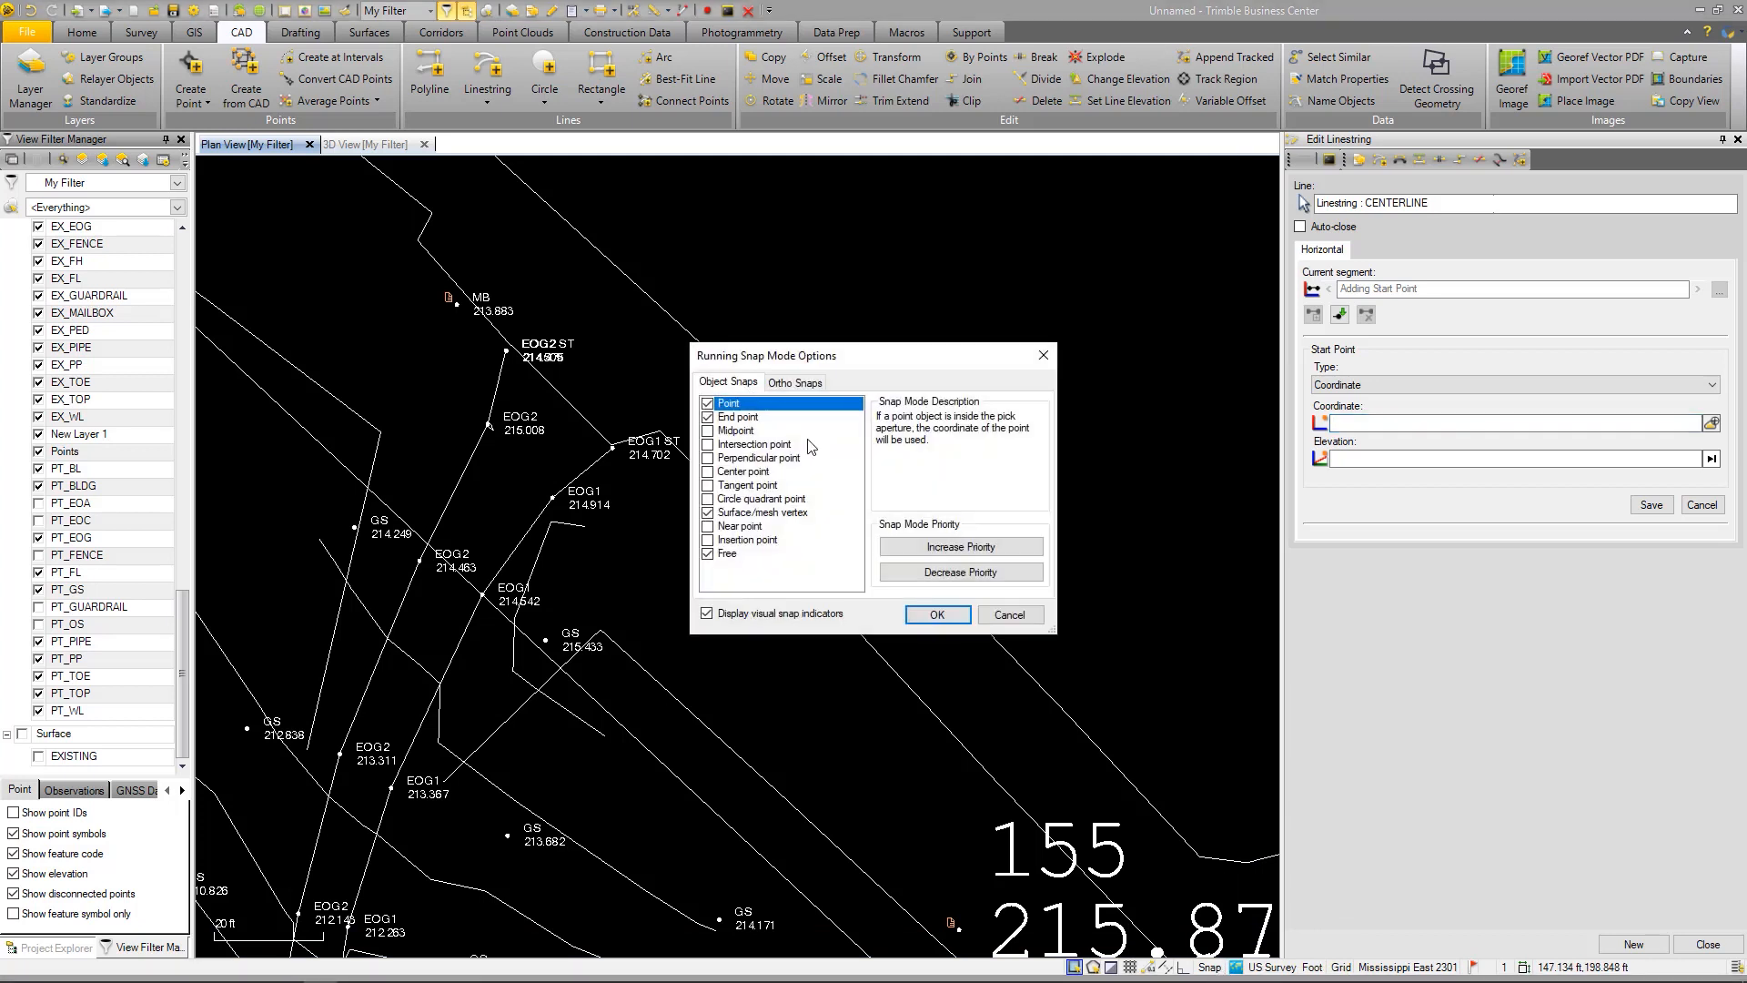
left_click(708, 417)
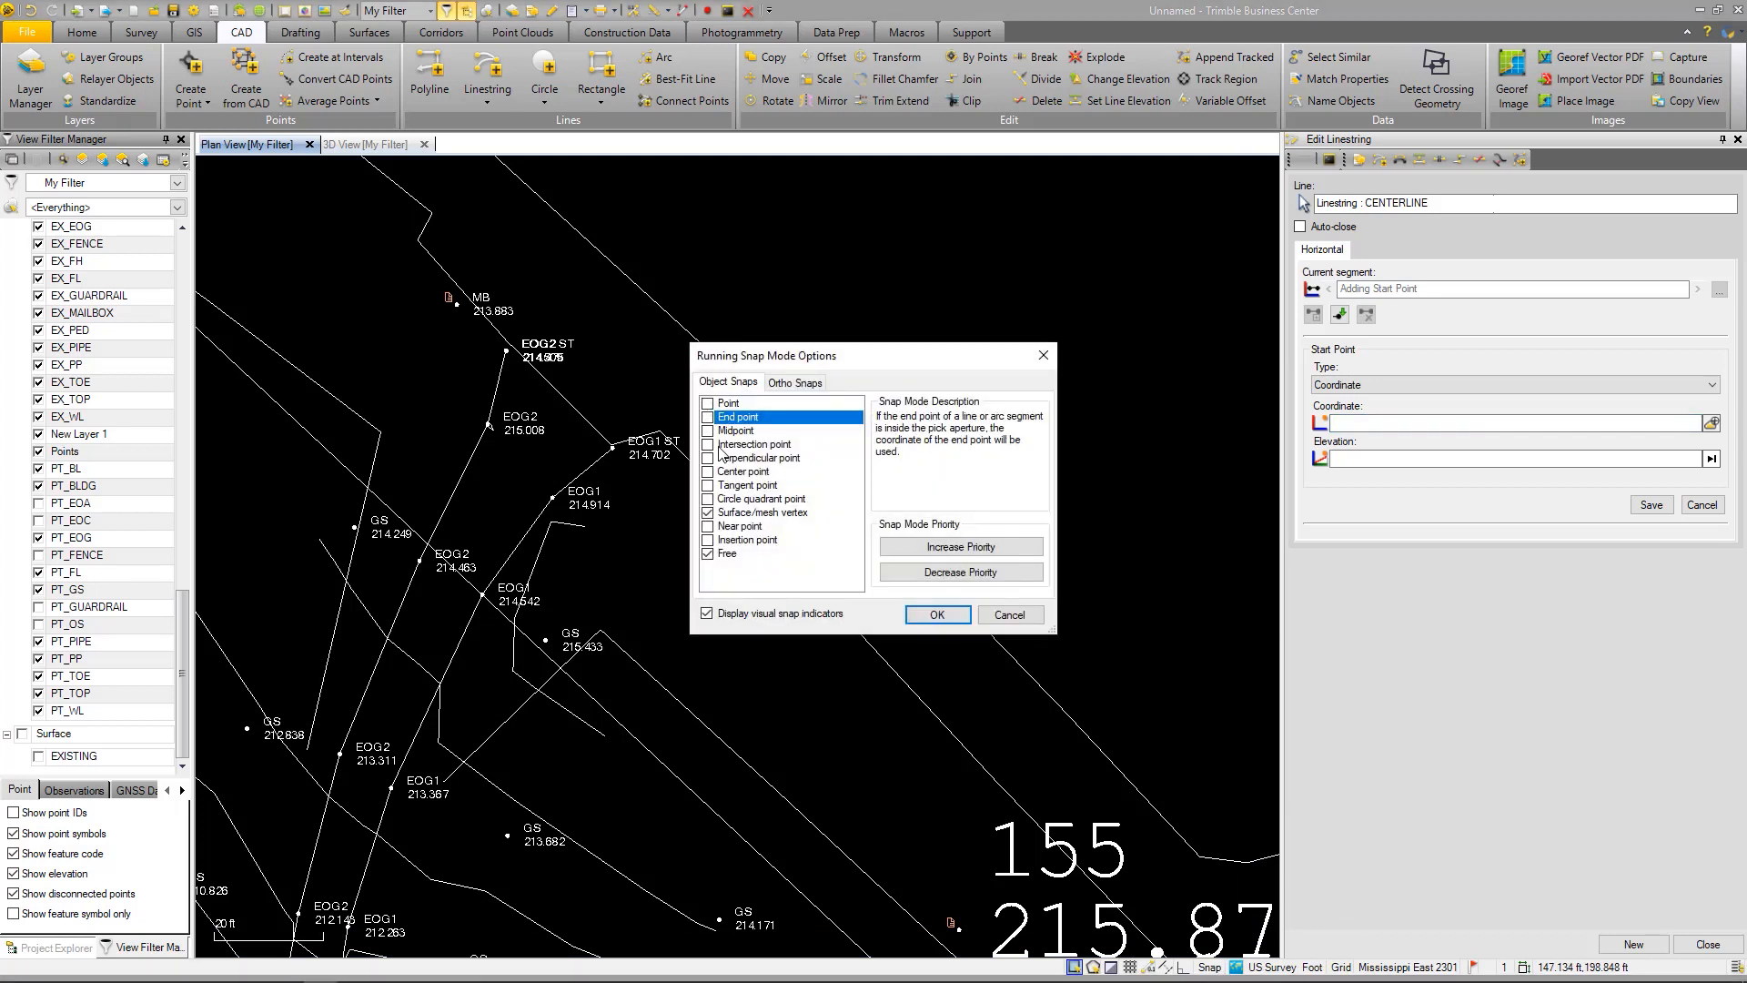
left_click(709, 513)
left_click(938, 615)
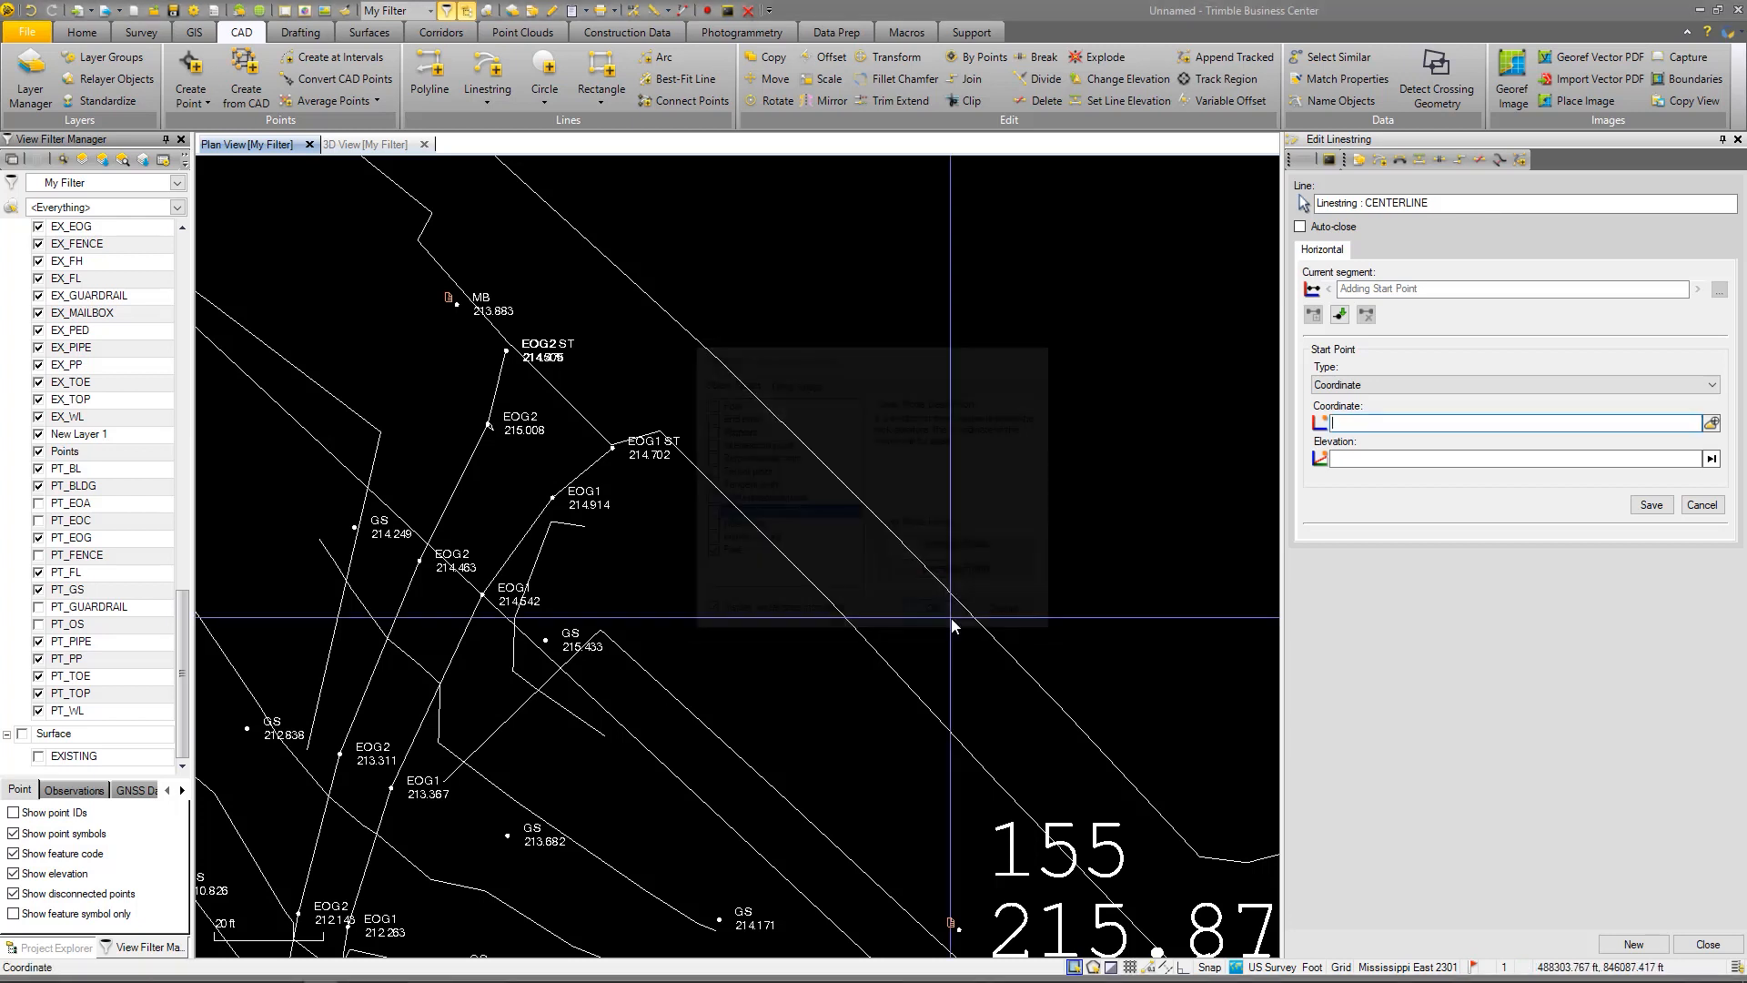
Place the centerline's start point with an elevation between EOG1 ST and EOG2 ST, and its next vertex at elevation 215 between the 214.542 and 214.483 edge points
left_click(564, 401)
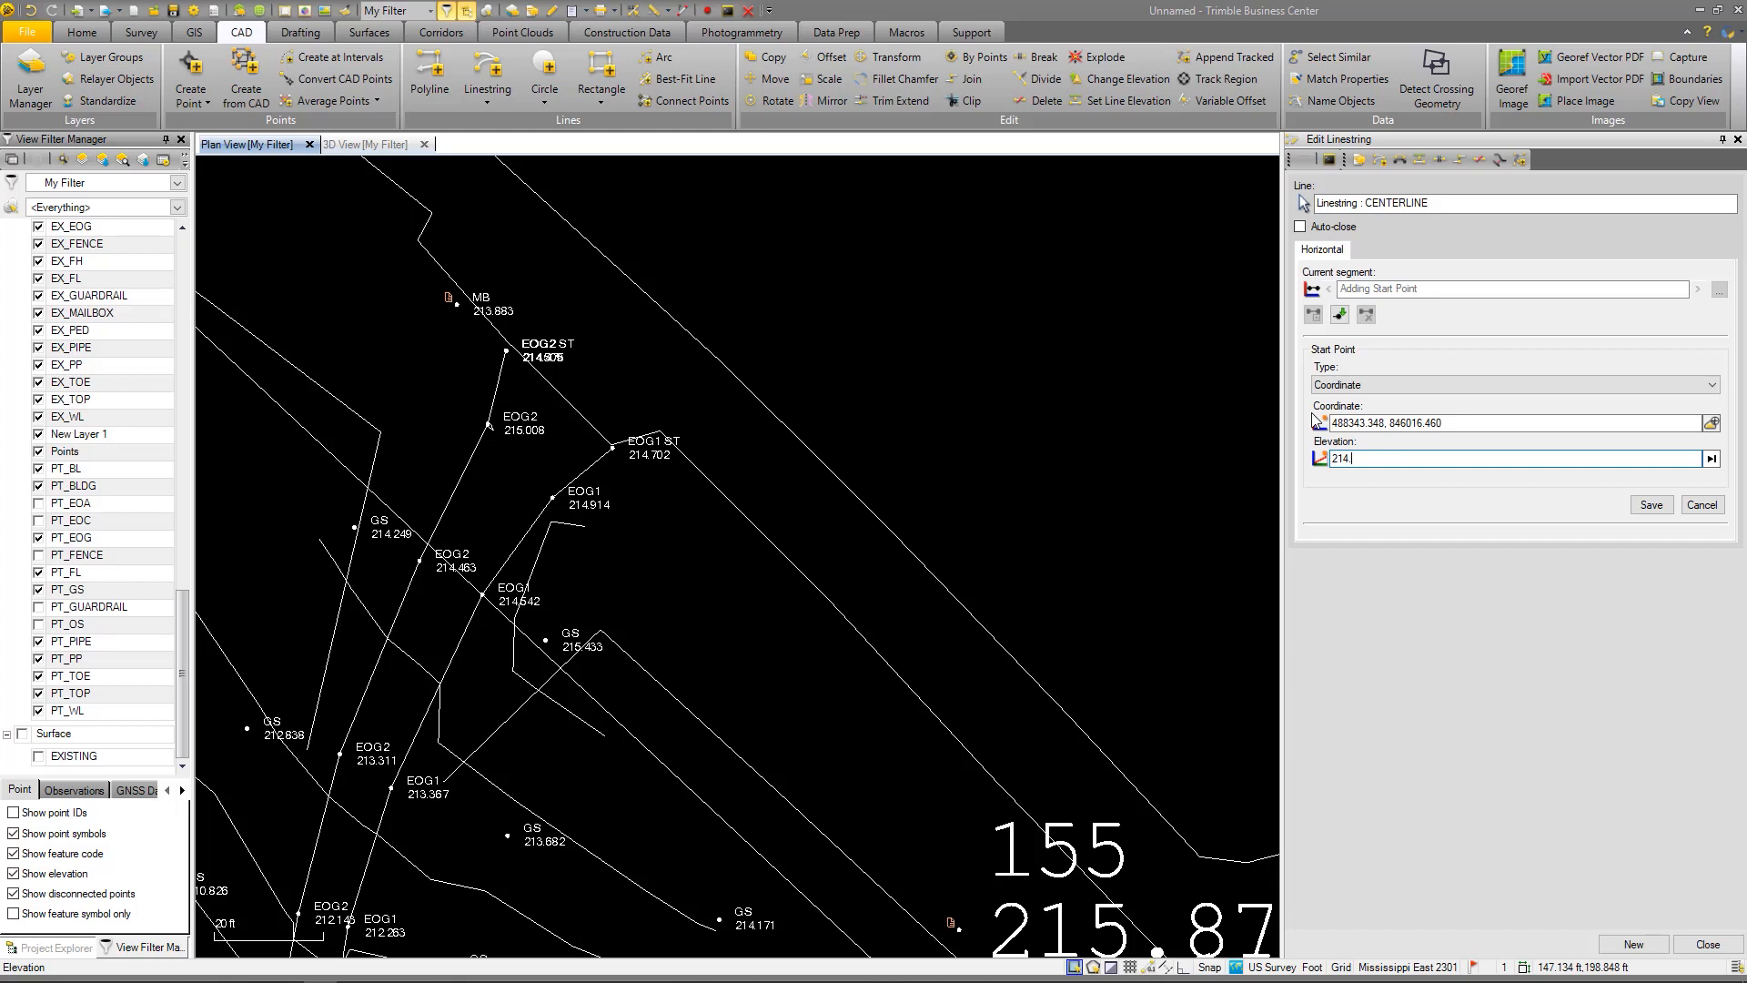
key("Return")
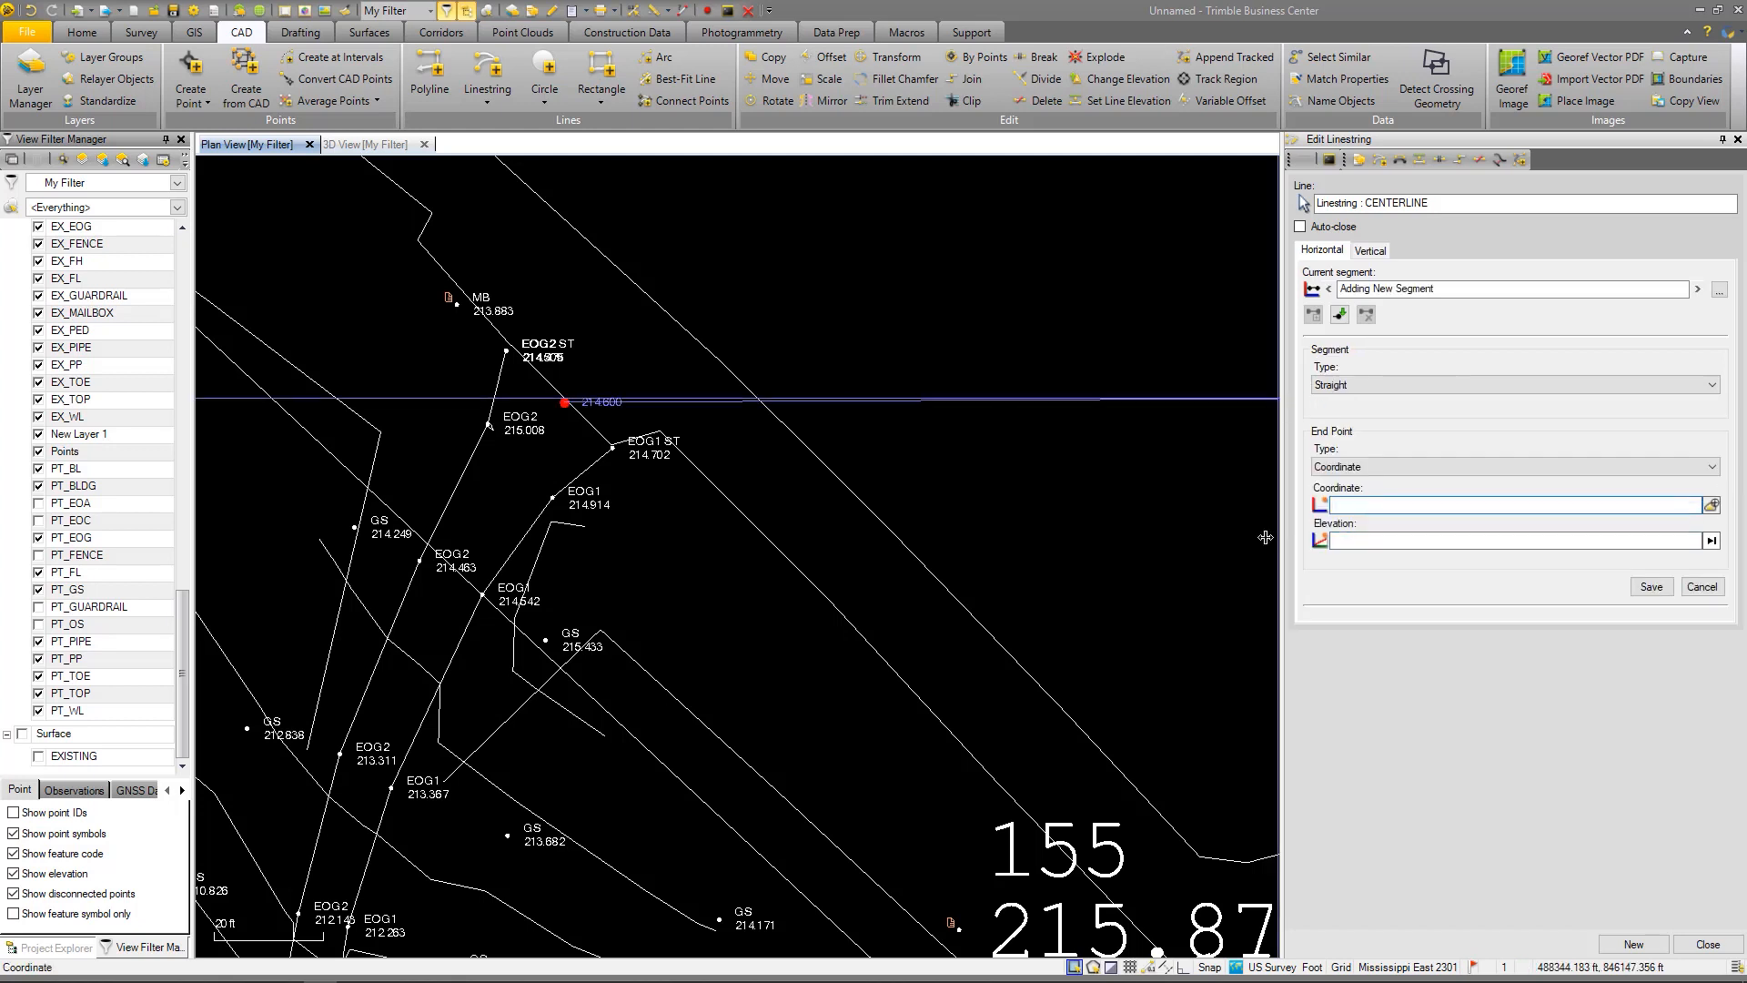
scroll(443, 584, "up", 3)
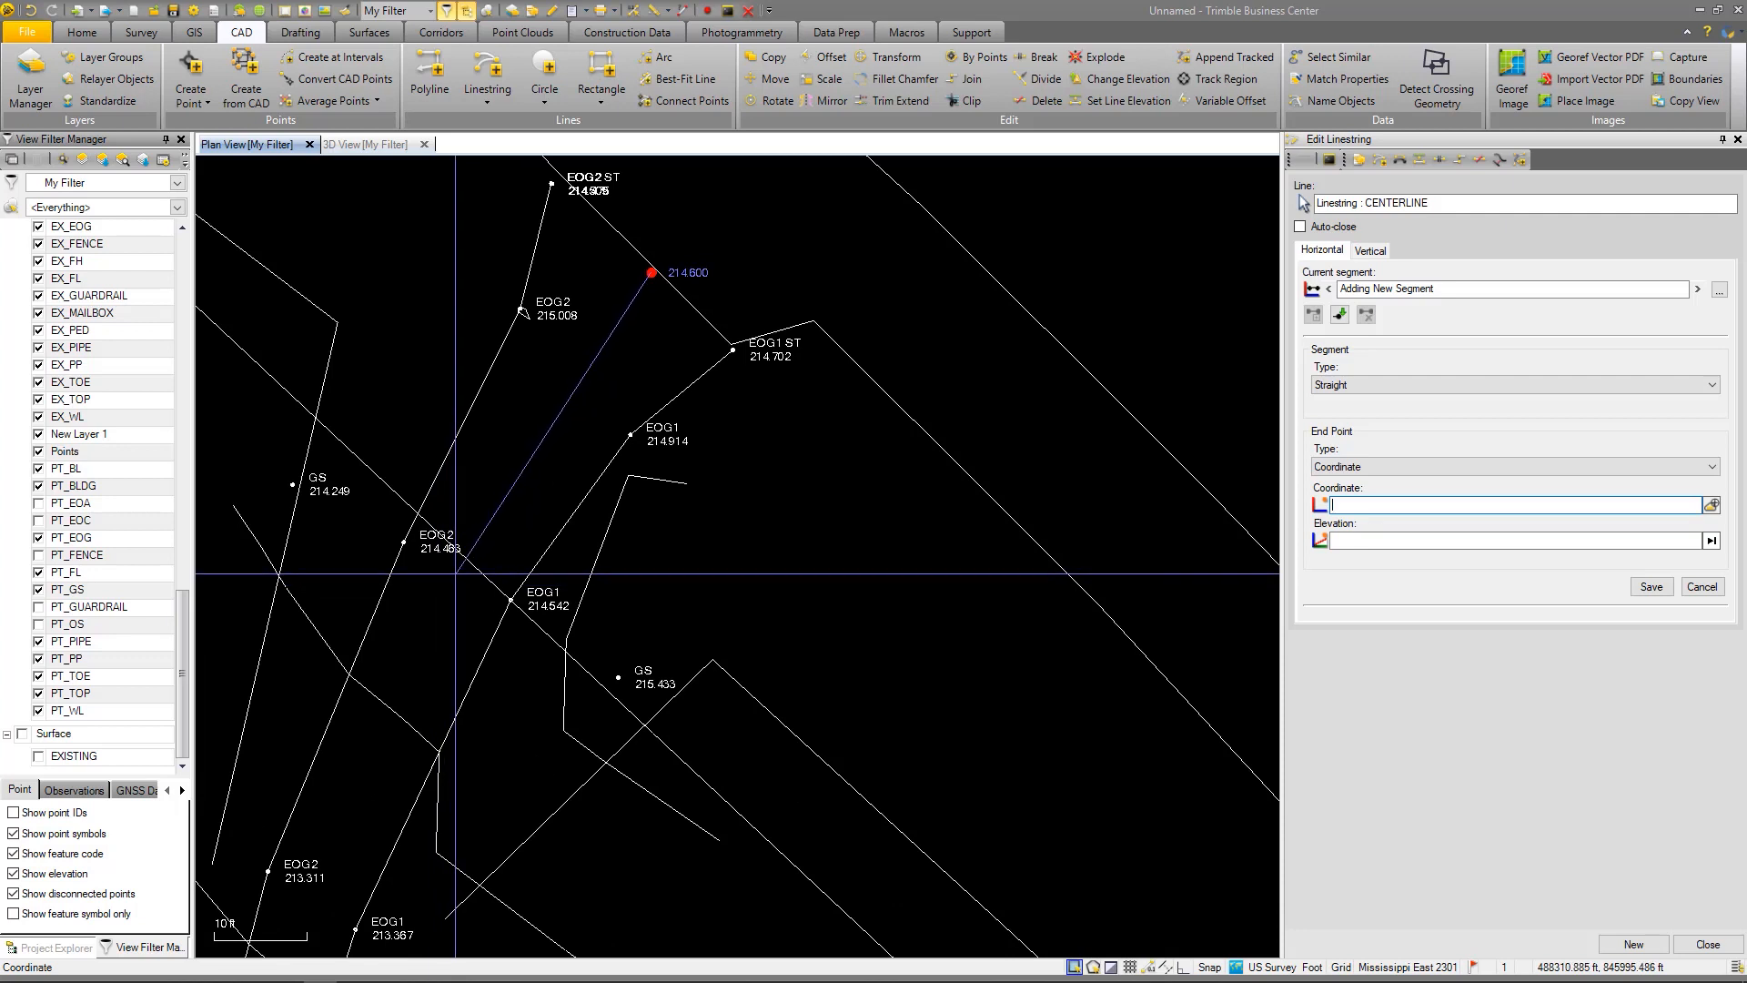
left_click(455, 573)
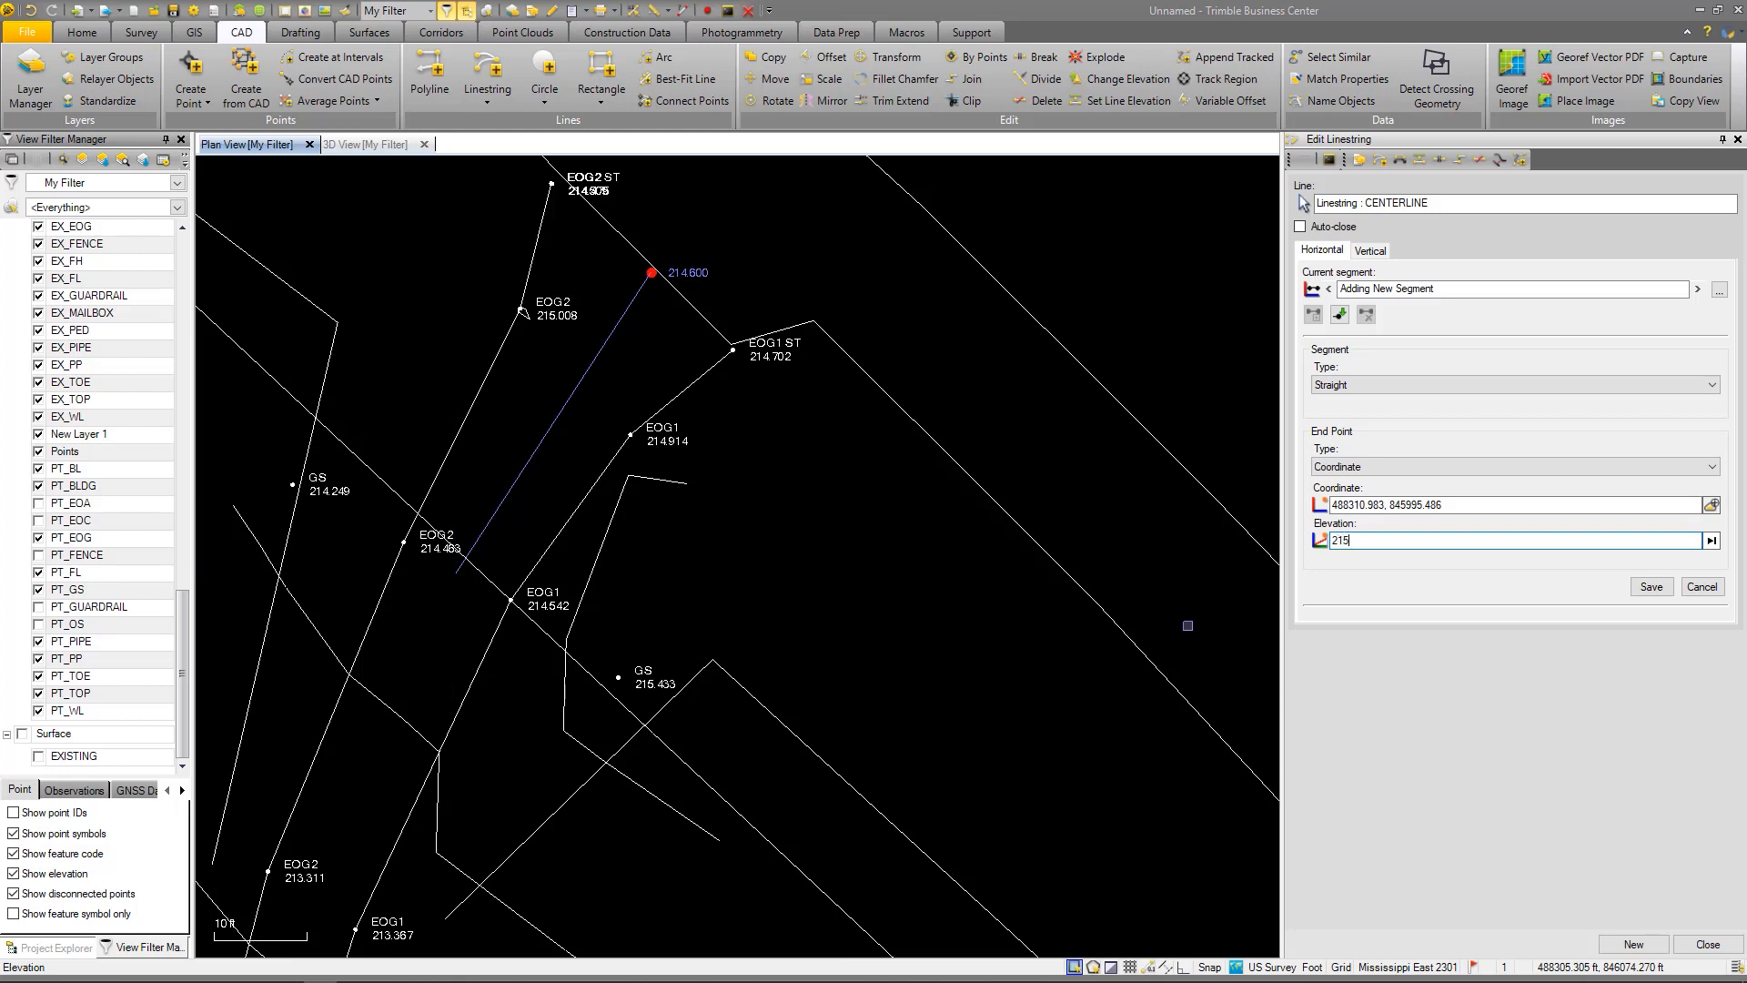
key("Return")
Add a straight centerline segment ending midway between the 213.311 and 213.367 edge points, with elevation 215
scroll(1005, 159, "down", 3)
scroll(614, 754, "up", 4)
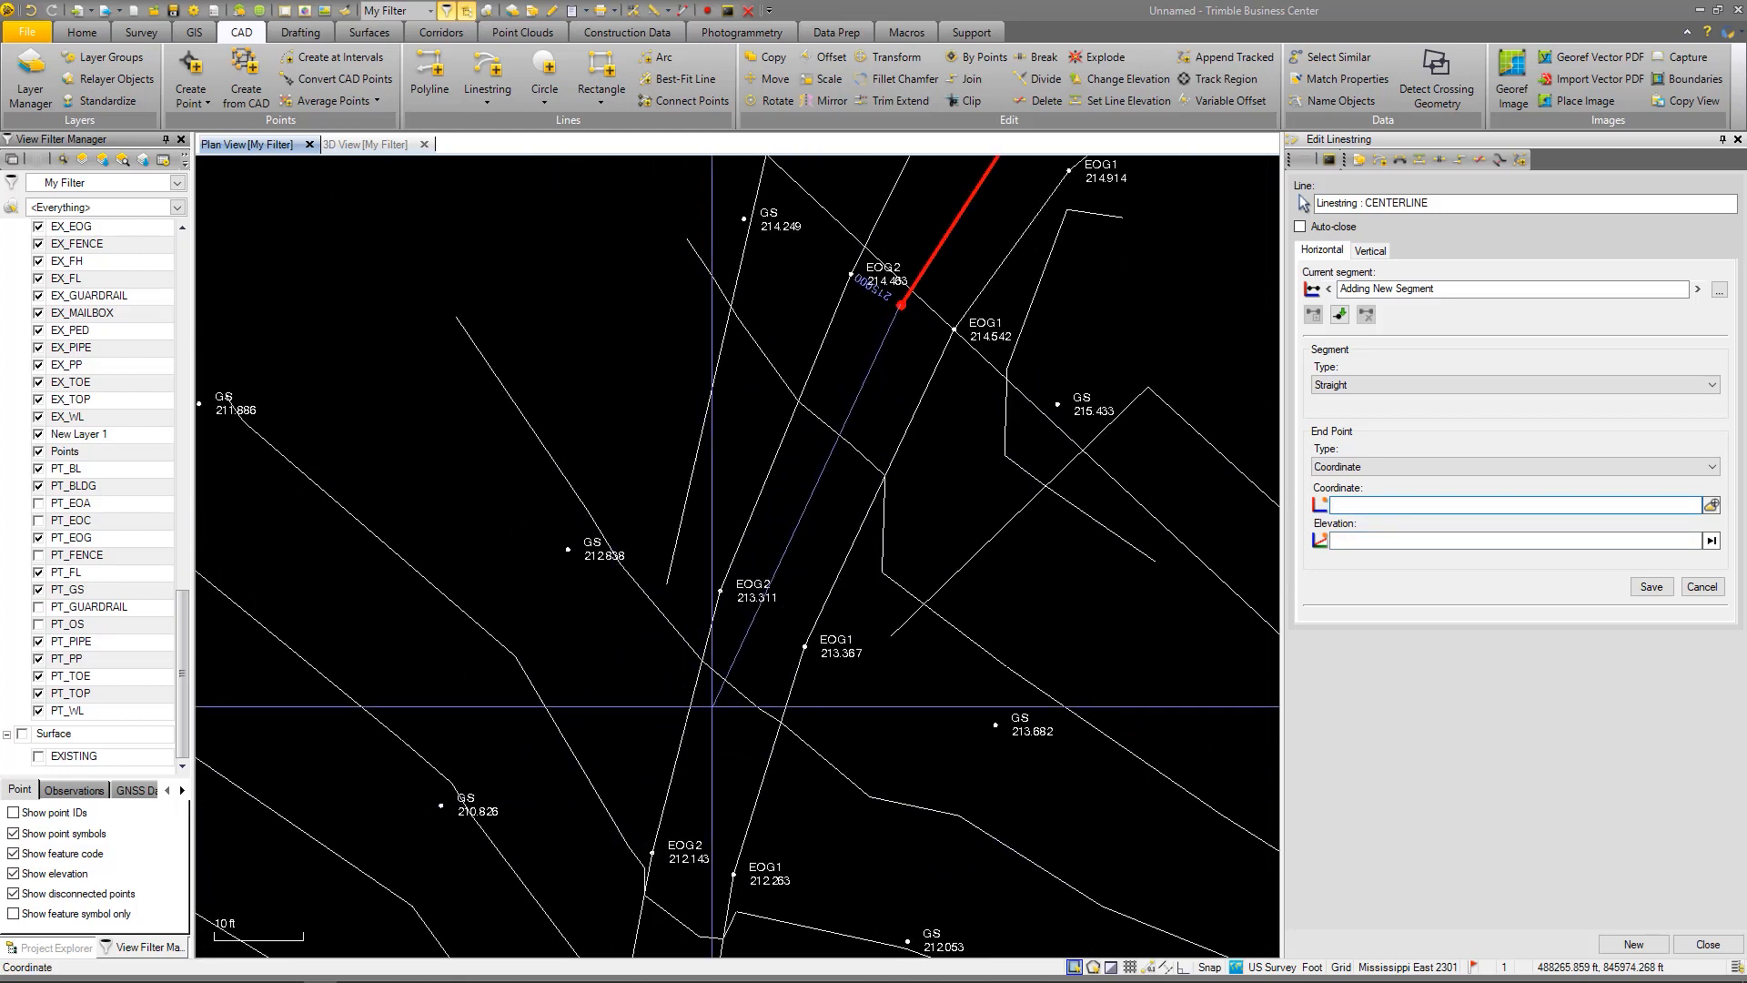
left_click(760, 602)
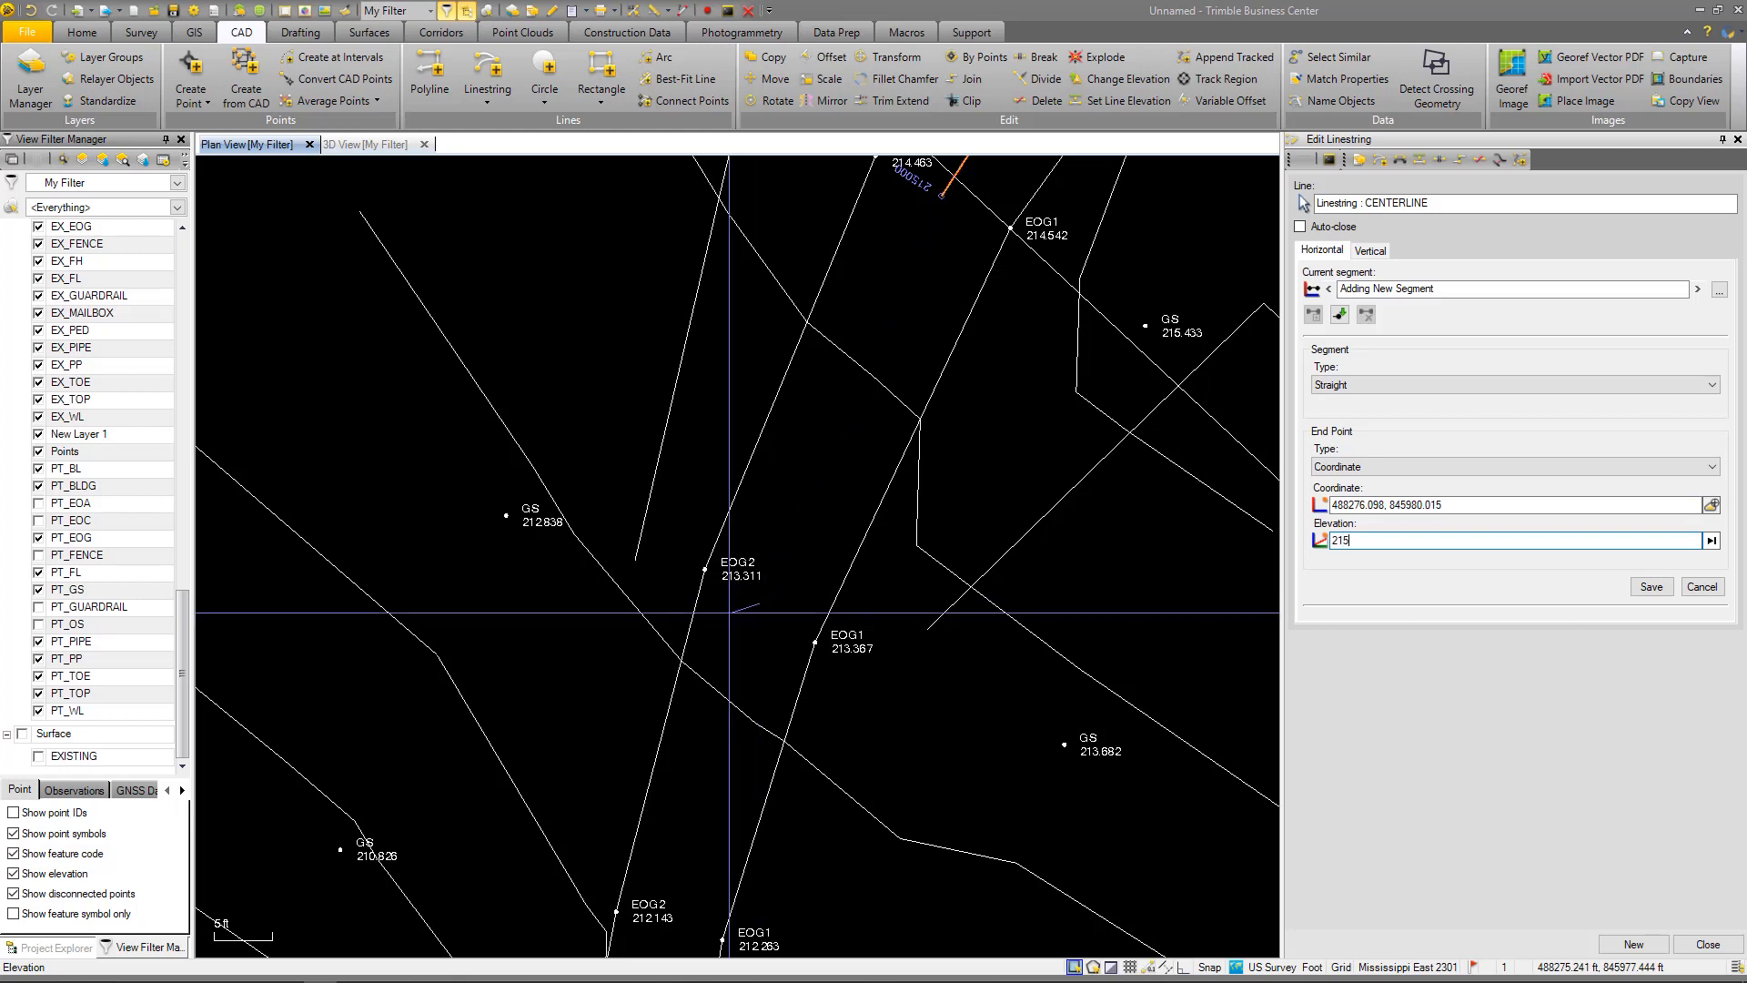
type("215")
key("Return")
Extend the centerline with a straight segment to midway between the 212.143 and 212.263 edge points, with elevation 216
scroll(638, 357, "down", 2)
scroll(653, 593, "up", 2)
scroll(653, 593, "down", 1)
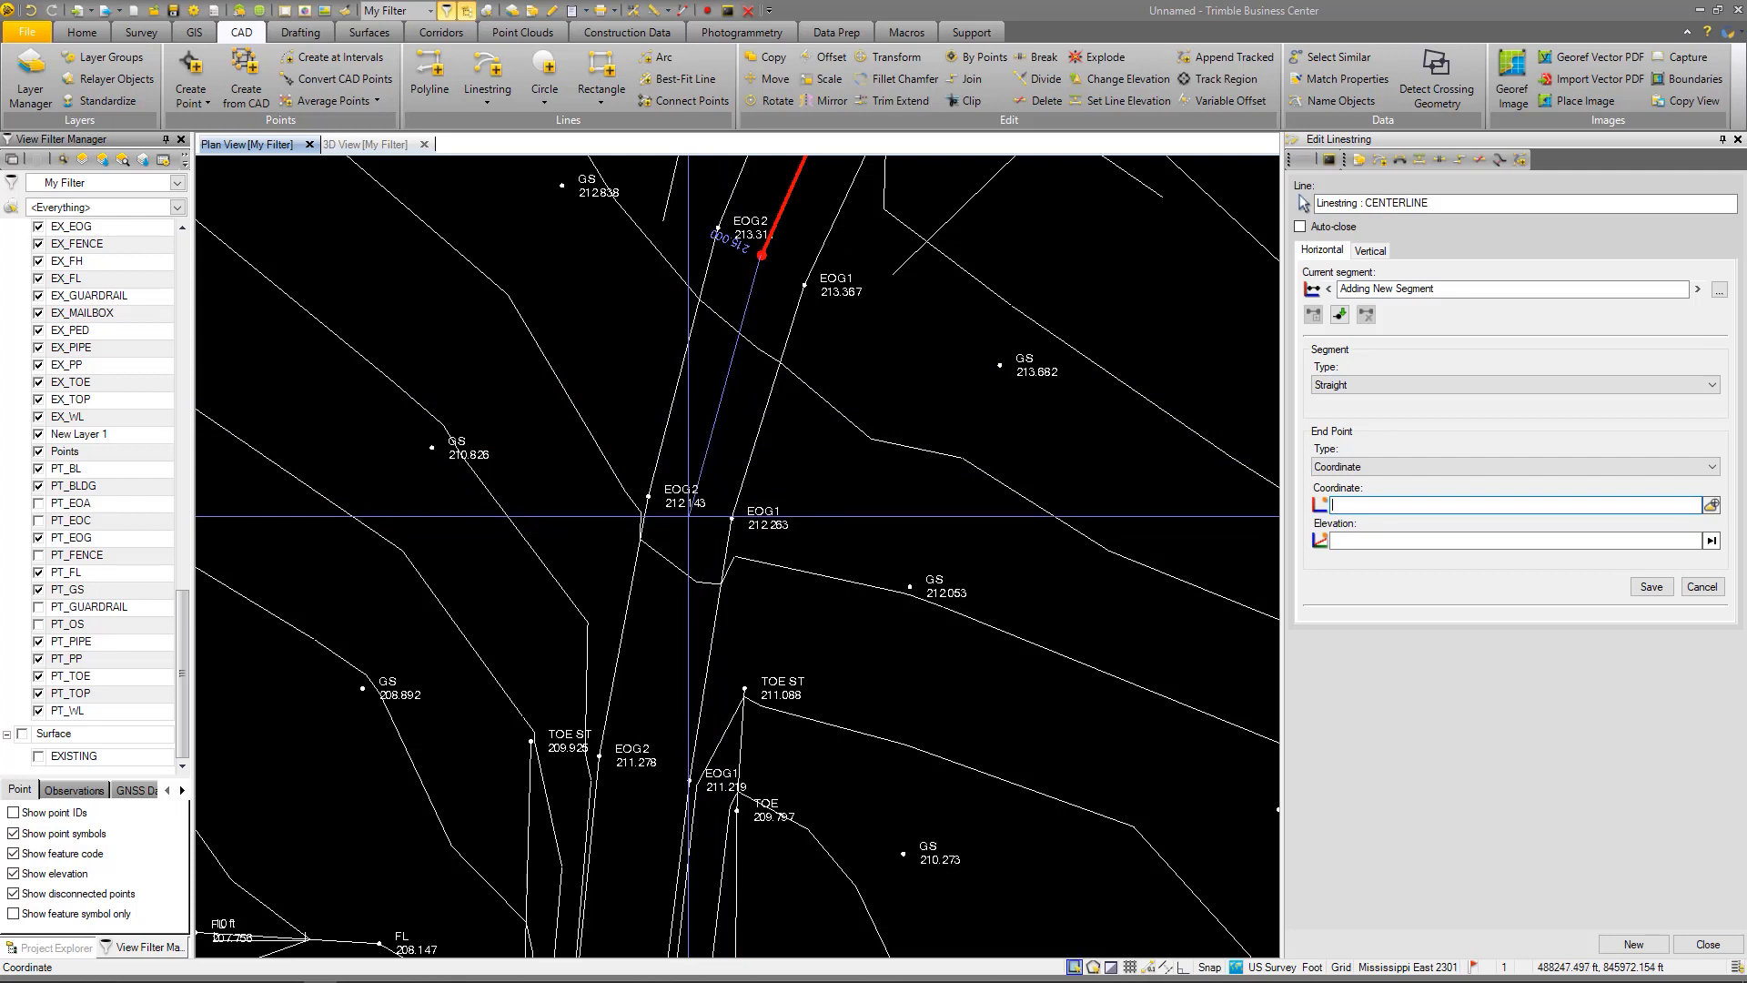
left_click(688, 516)
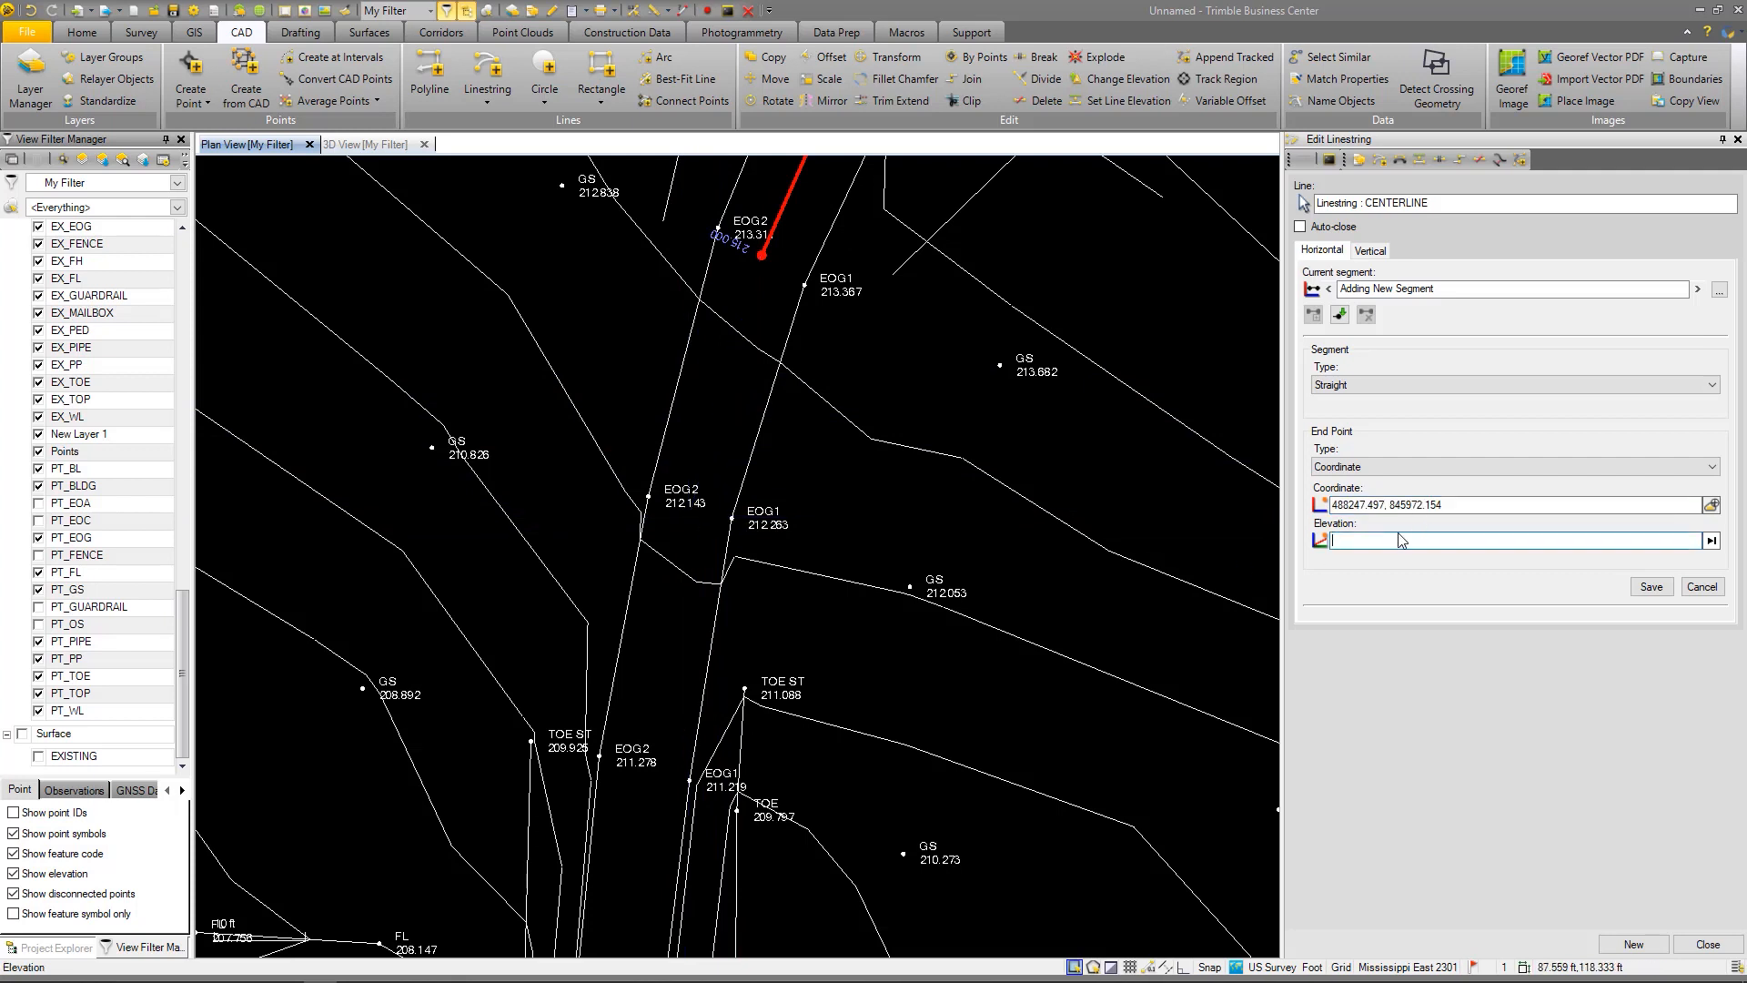
type("216")
key("Return")
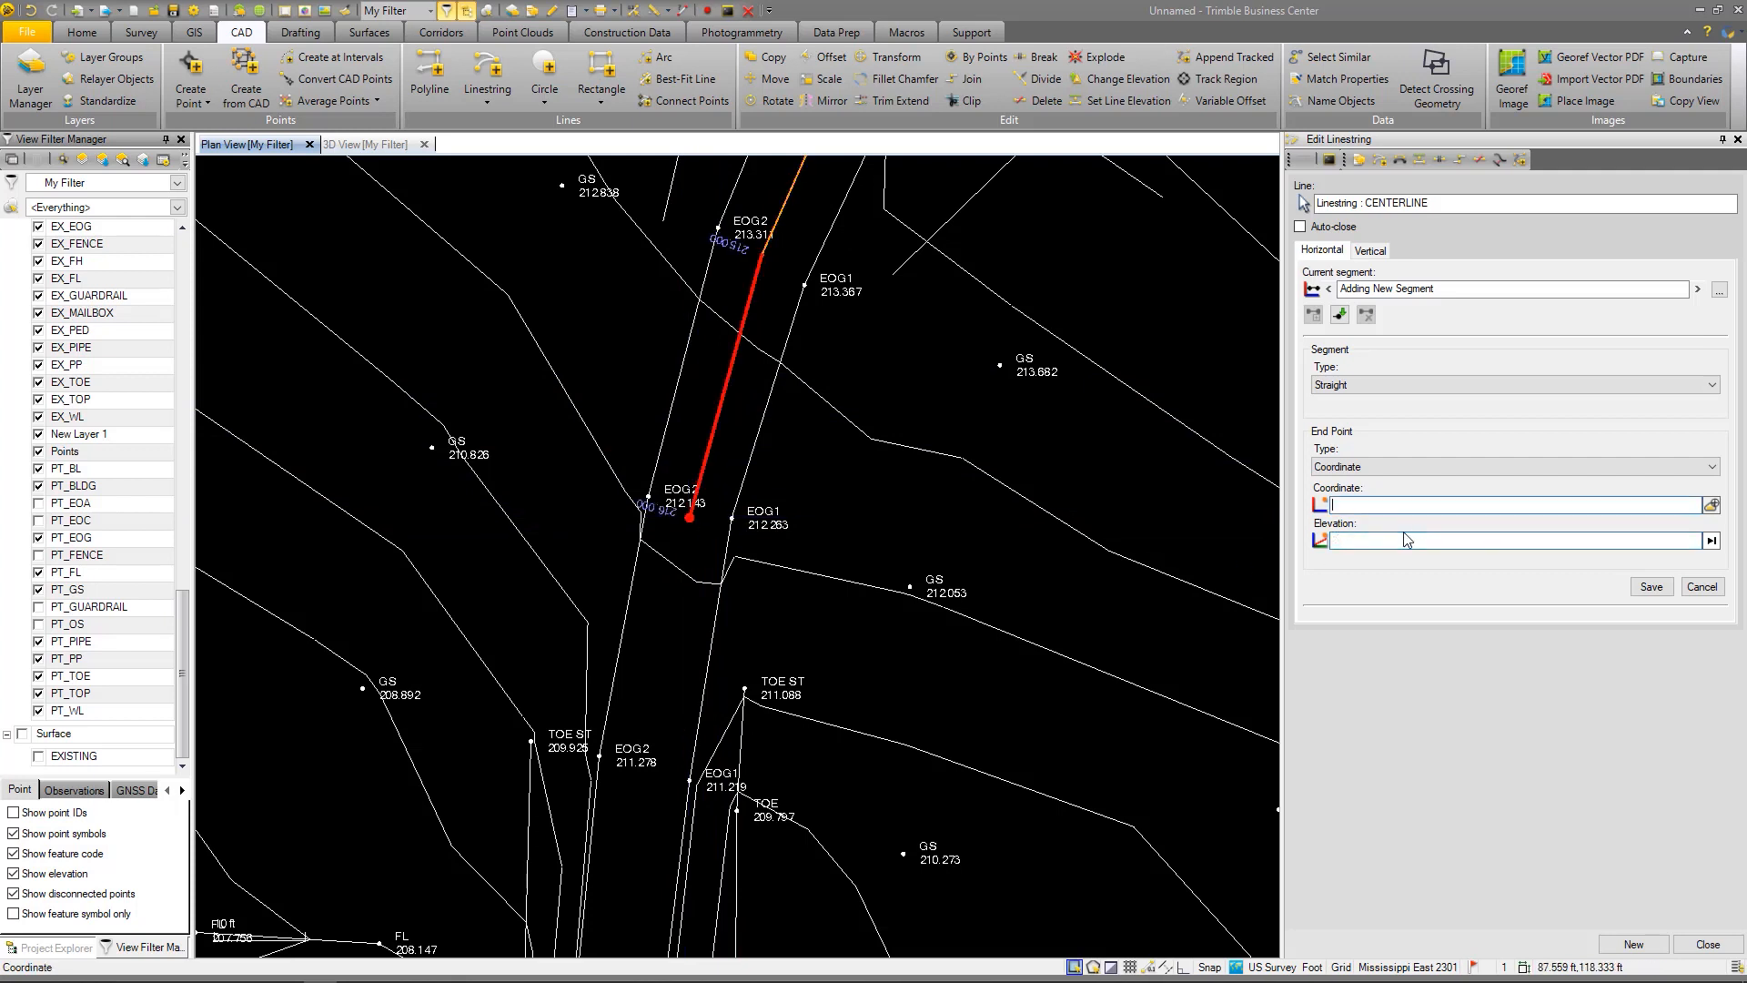
Continue the centerline with a straight segment to midway between the 211.278 and 211.219 edge points, entering an end elevation
scroll(769, 485, "down", 3)
scroll(690, 696, "up", 4)
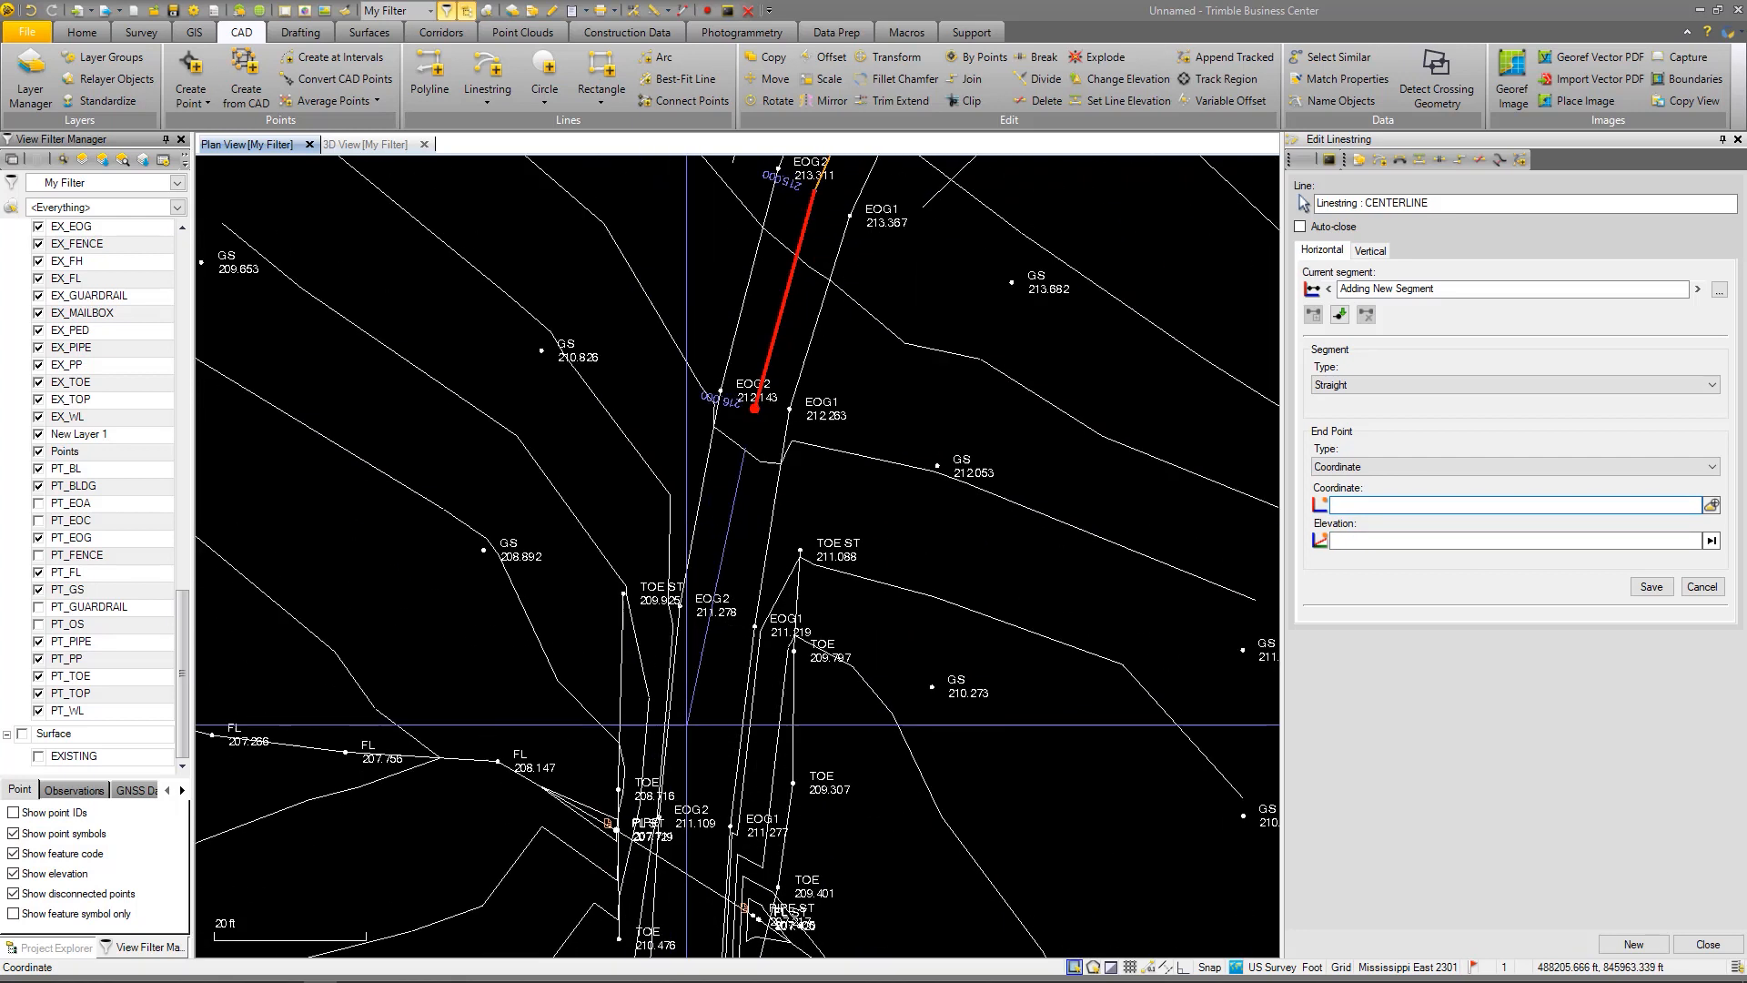
scroll(713, 626, "up", 1)
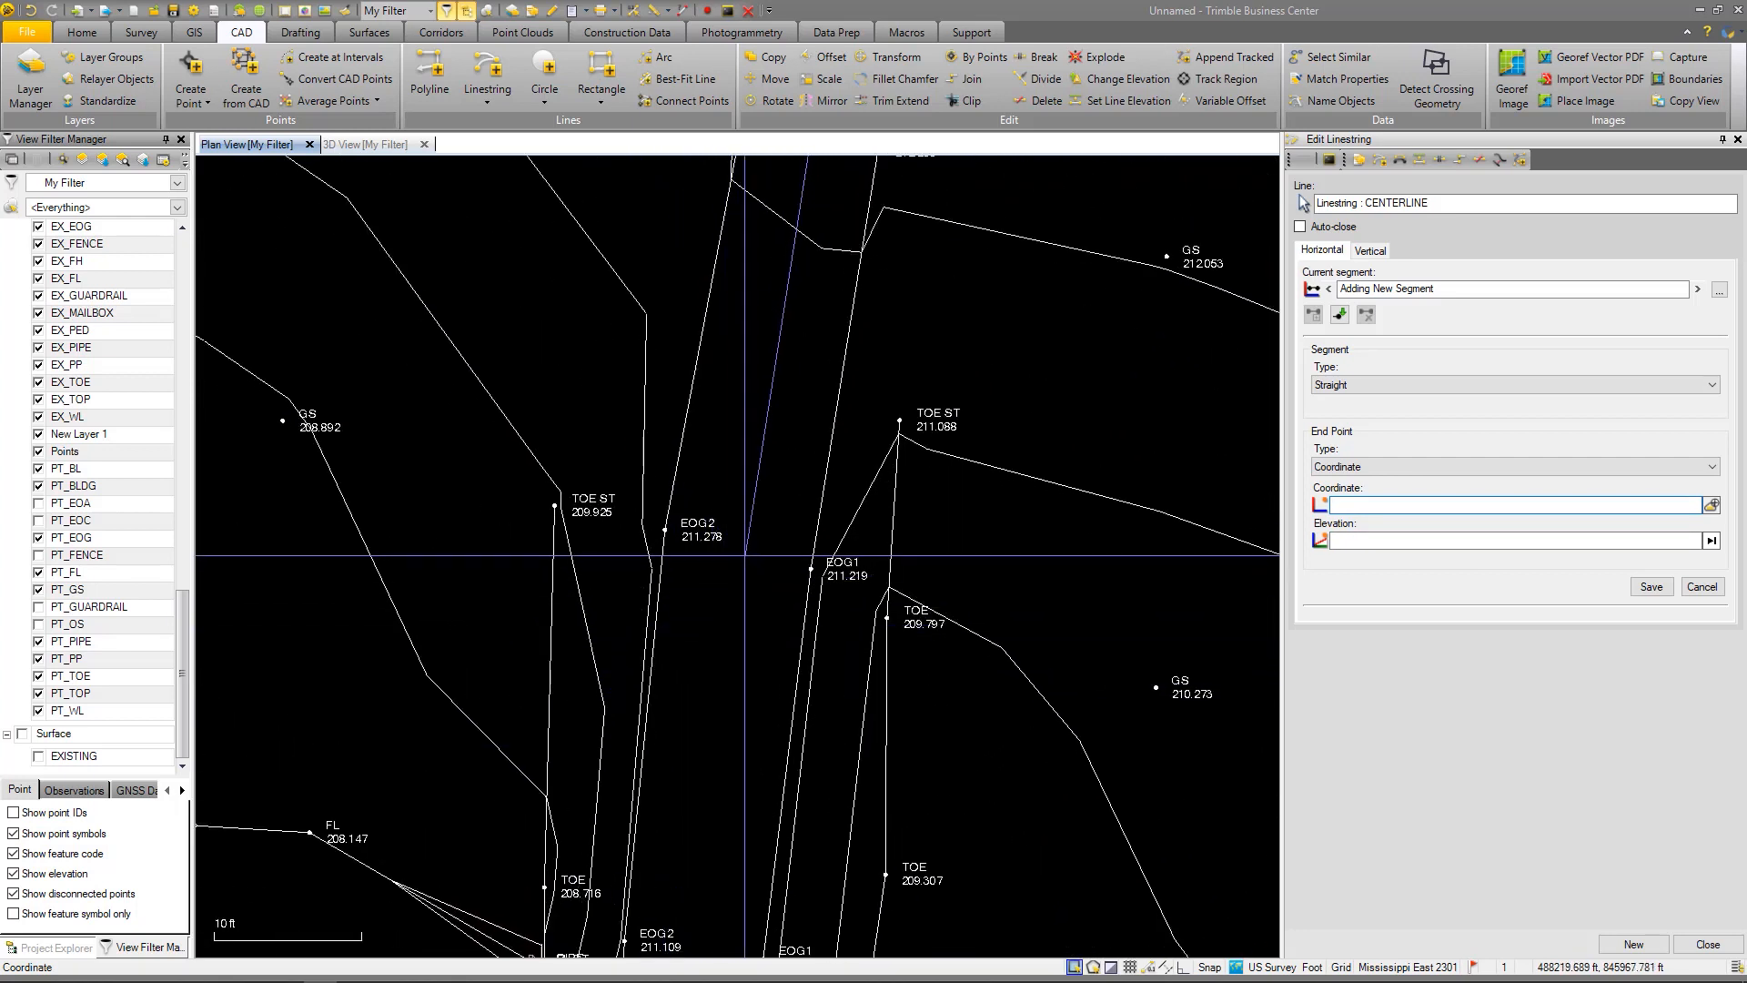
left_click(744, 554)
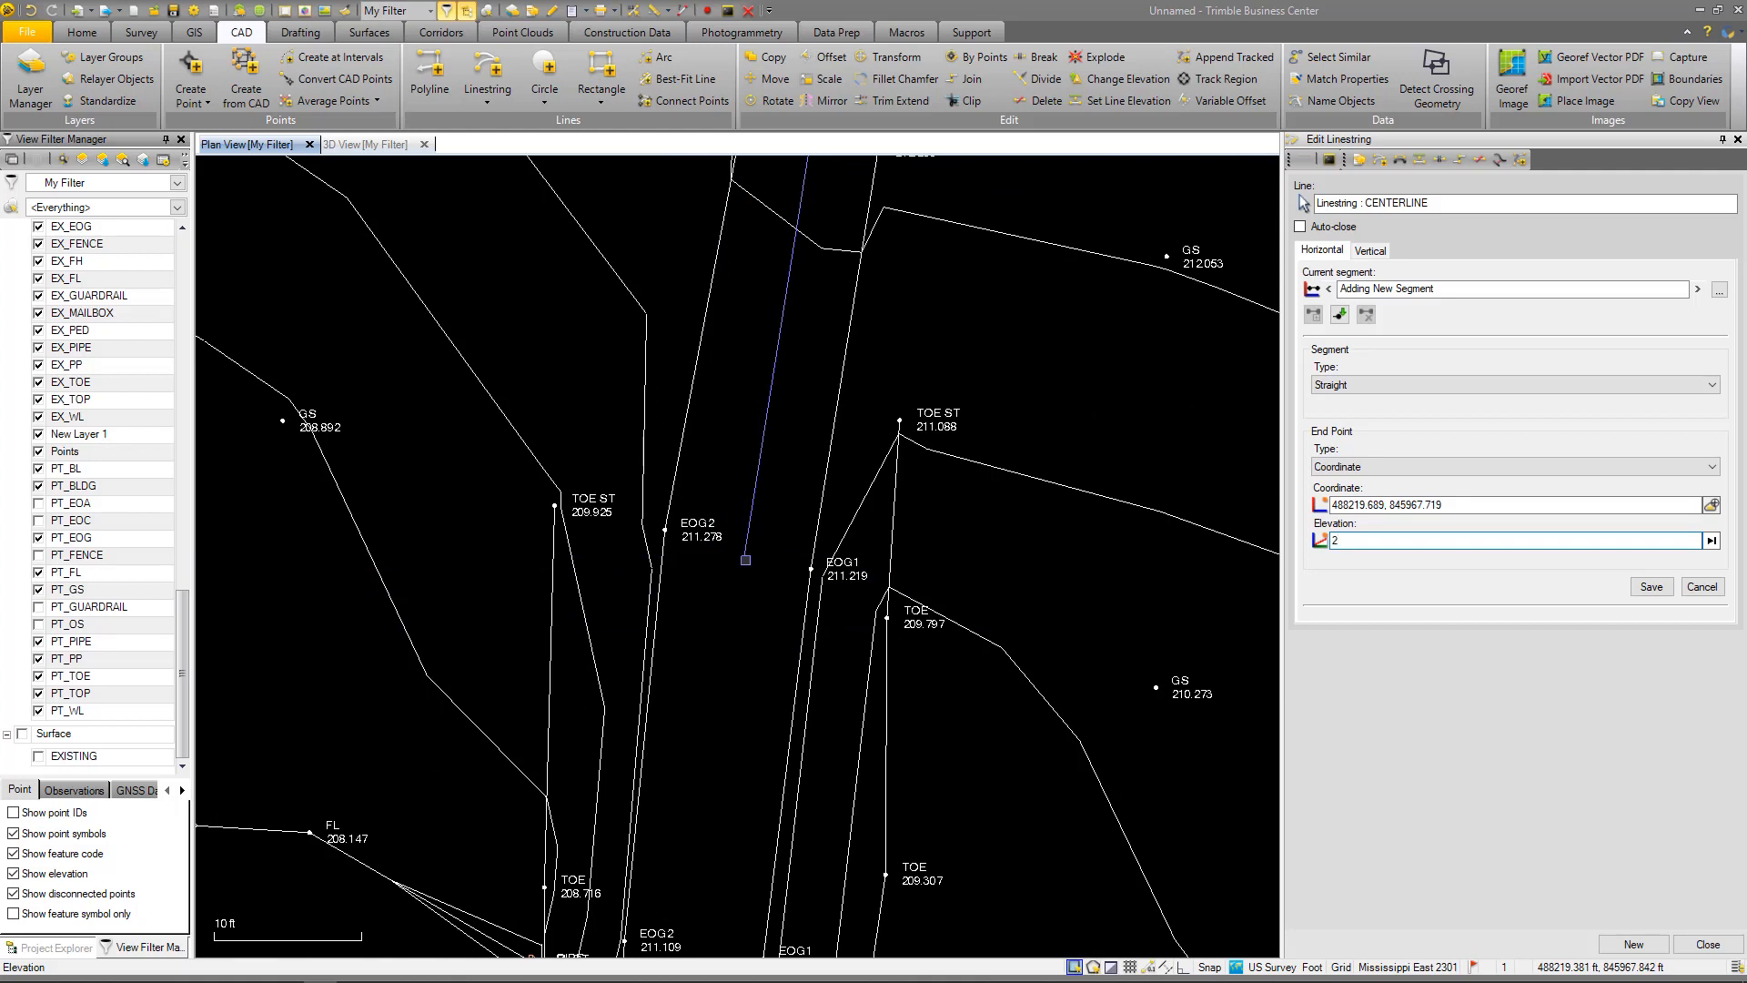
key("Return")
scroll(714, 564, "down", 3)
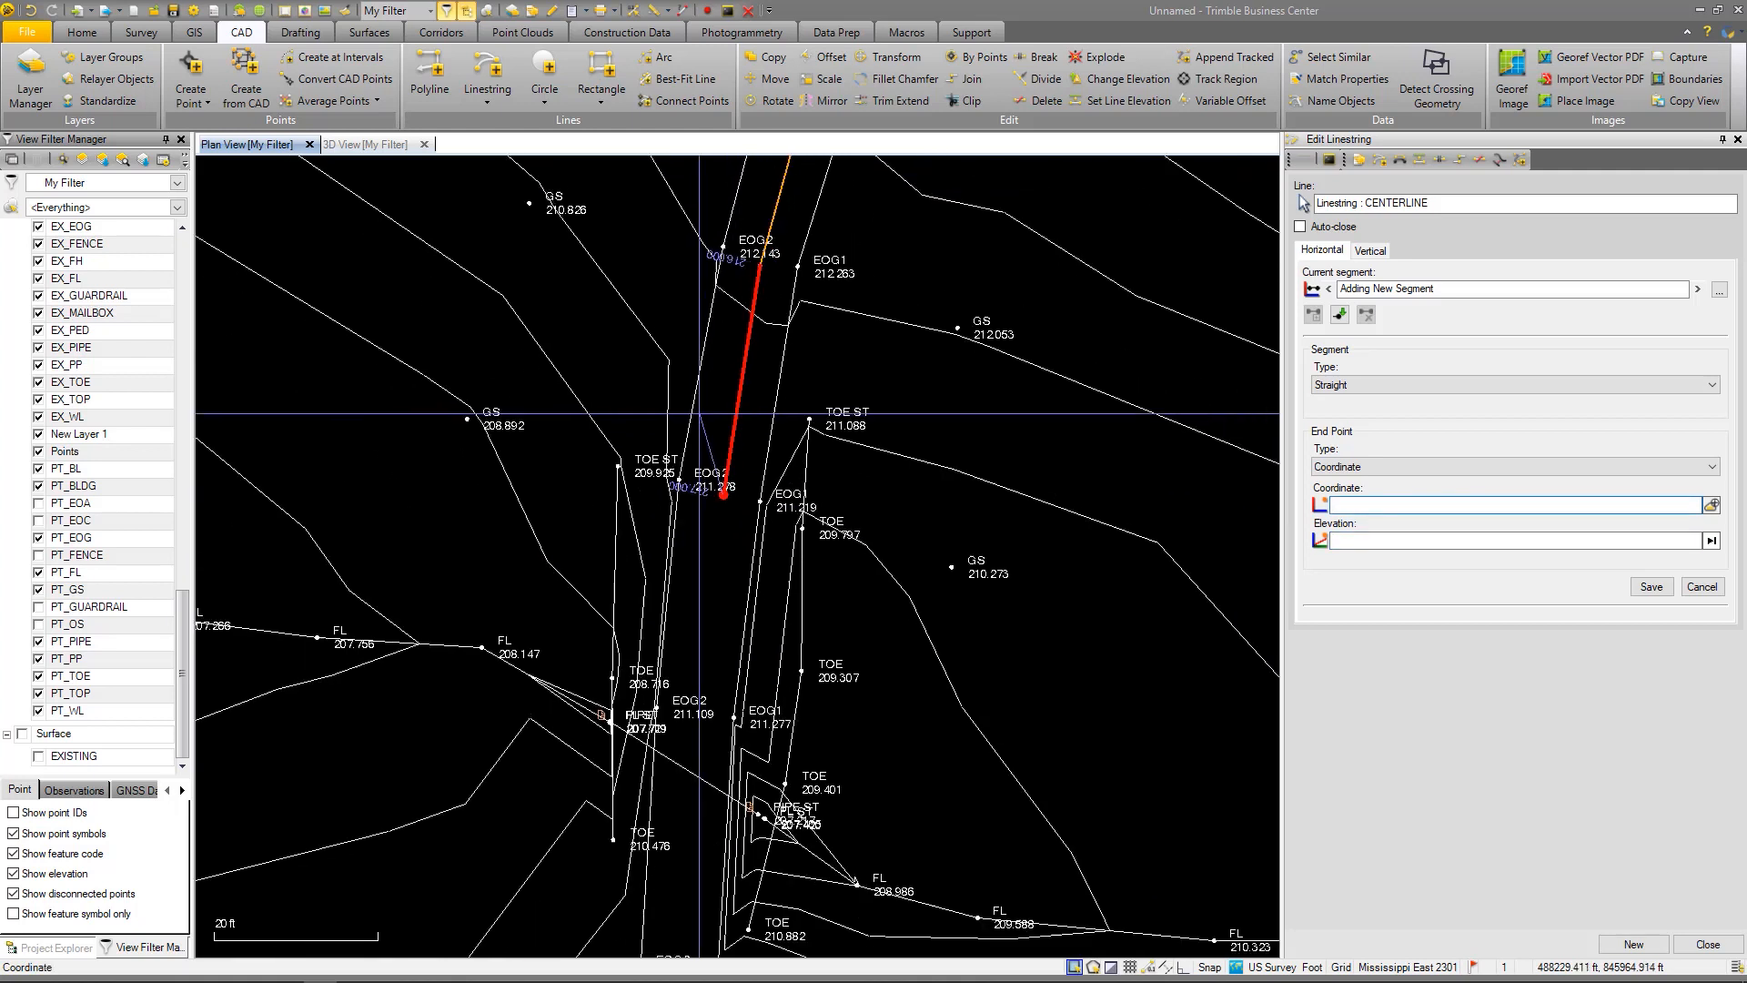
scroll(701, 673, "up", 2)
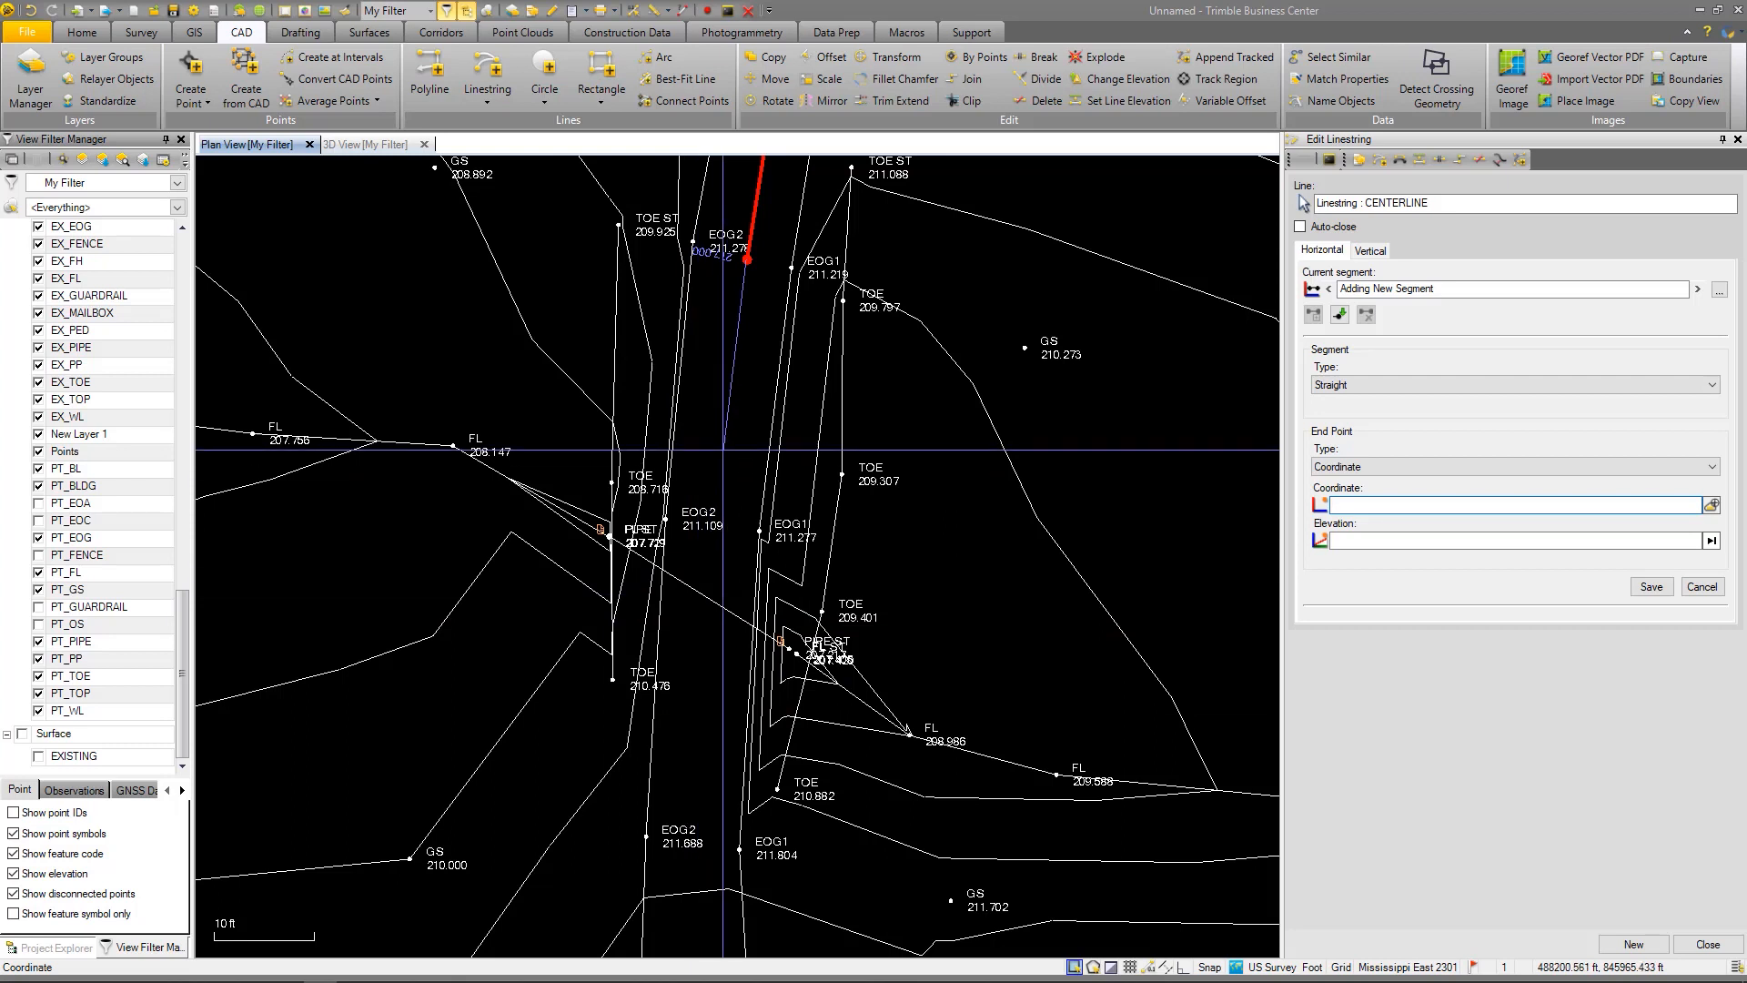
Add two straight centerline segments at elevation 217, ending just north of the 211.109/211.277 edge points and just north of the 211.688/211.804 edge points
left_click(721, 482)
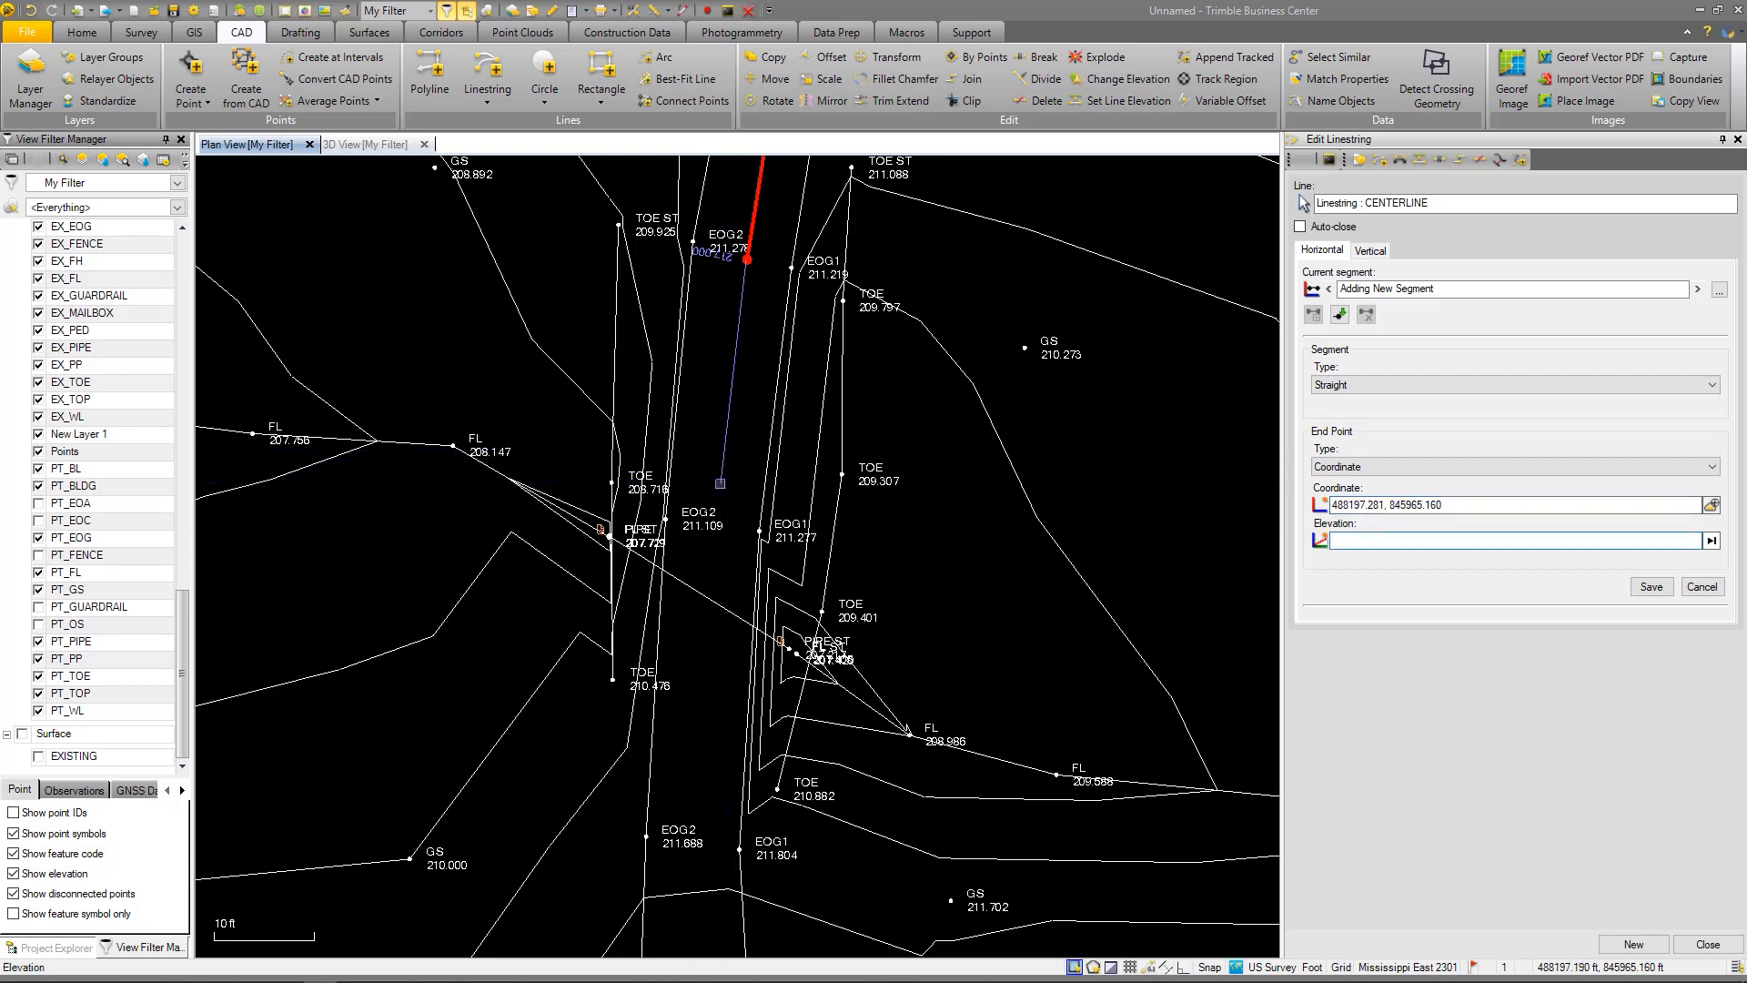
key("Return")
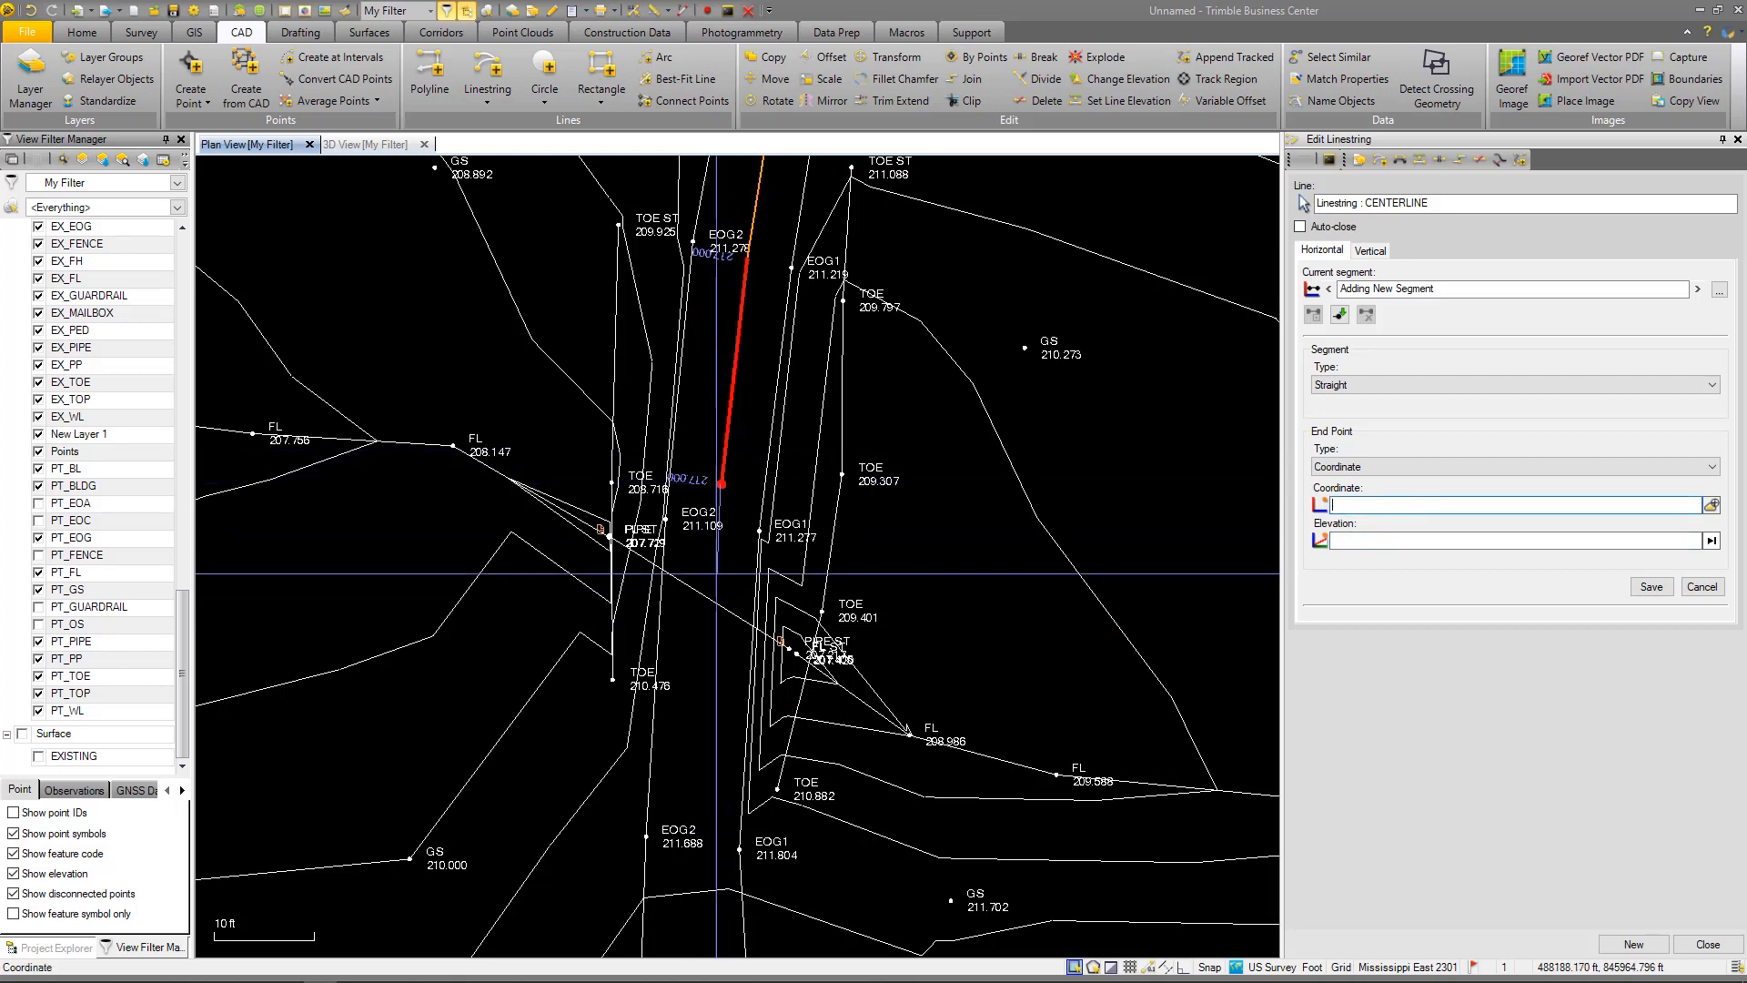
left_click(698, 777)
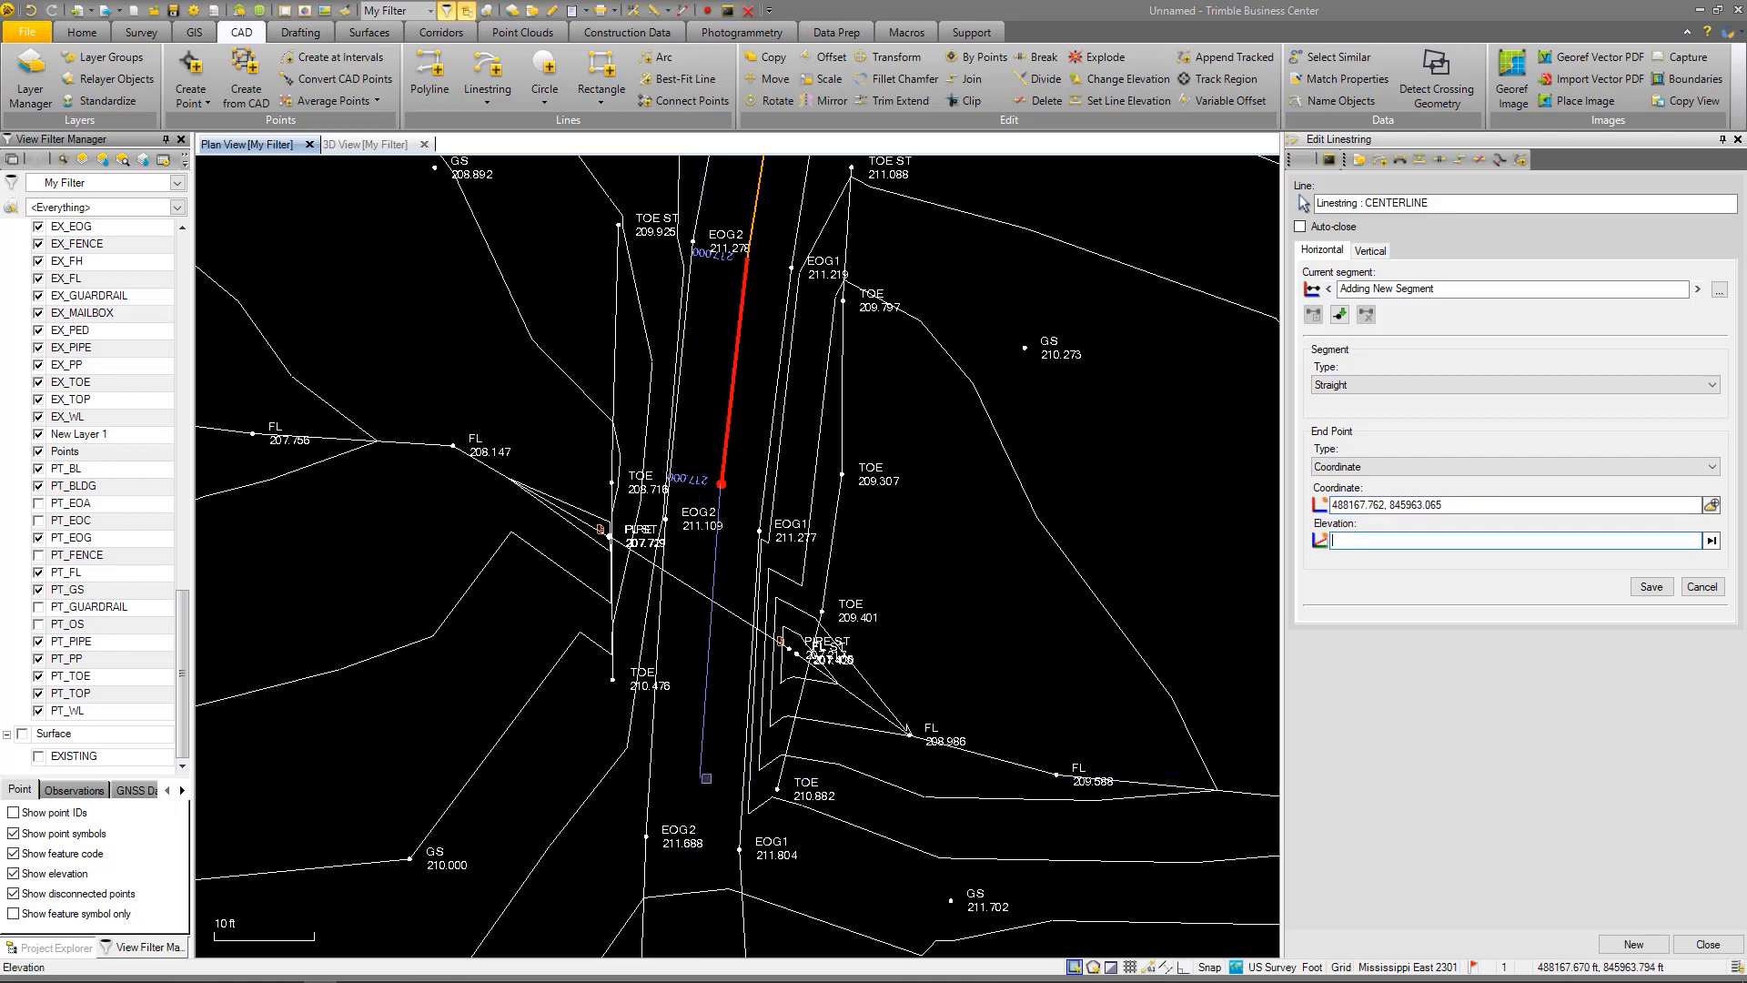
key("Return")
Extend the centerline with a straight segment ending just north of the 213.845 and 213.838 edge points, with elevation 217
scroll(752, 471, "down", 3)
scroll(732, 710, "up", 4)
left_click(736, 671)
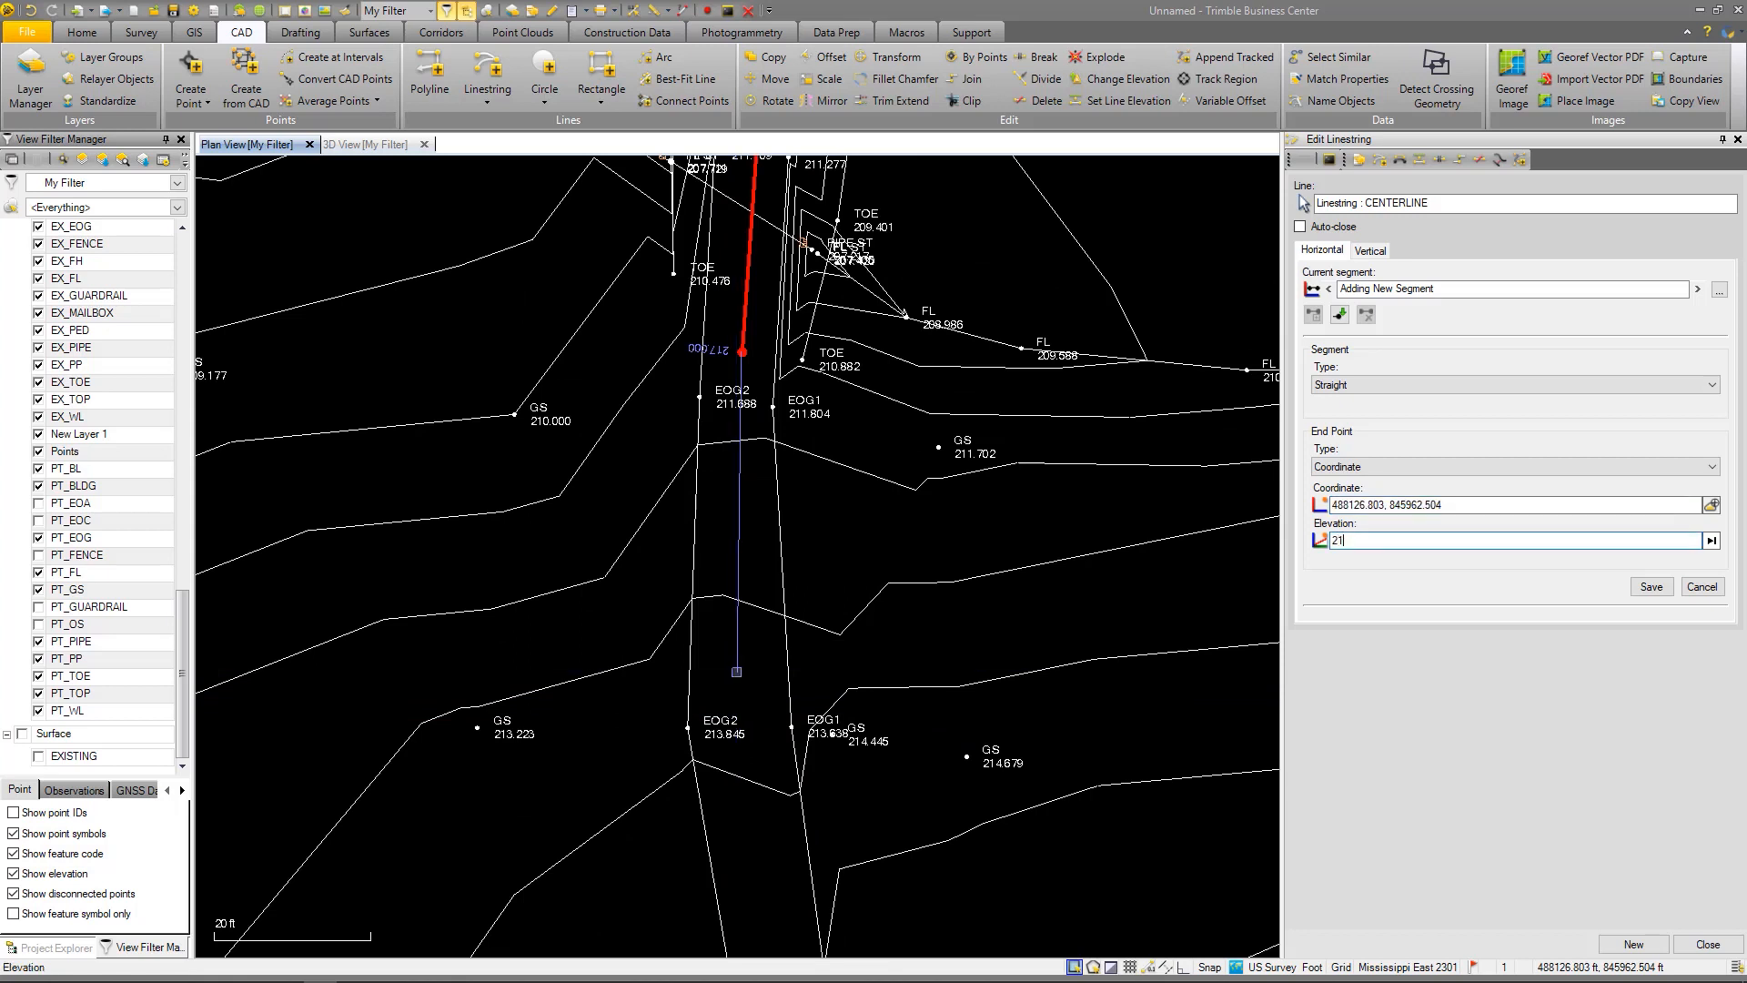
key("Return")
Add a straight centerline segment ending roughly halfway between the 213.845 and 216.499 edge points along the road, with elevation 217
scroll(736, 674, "down", 3)
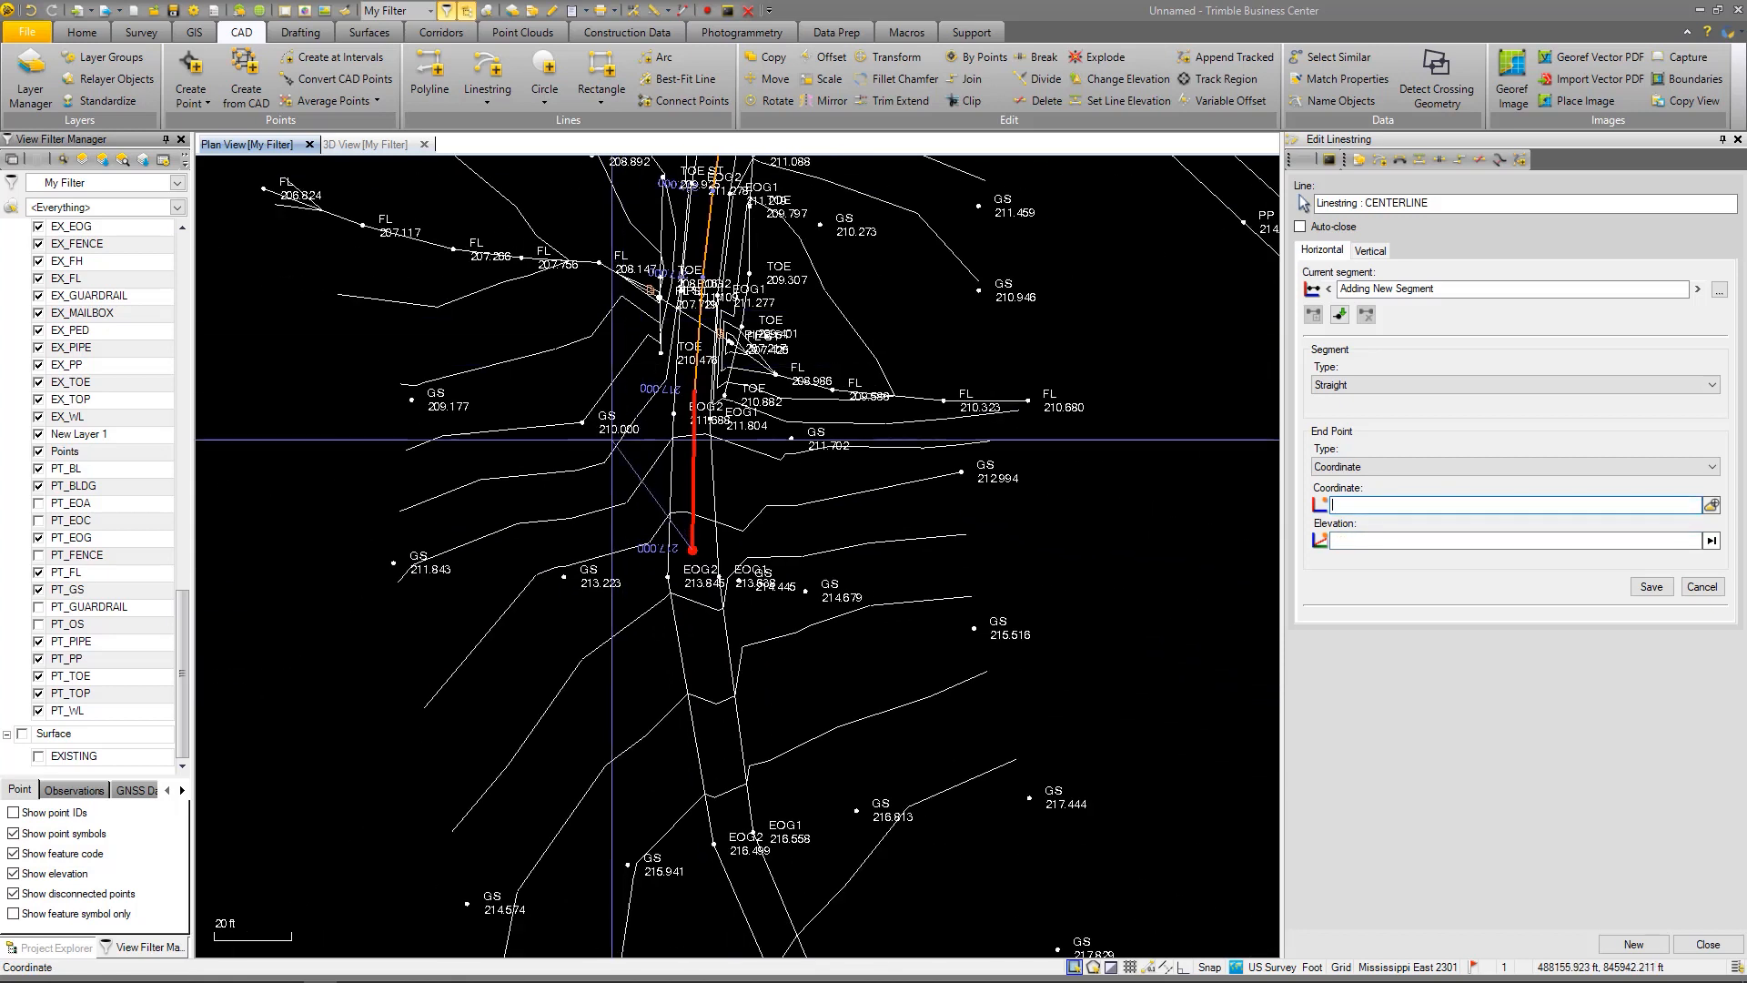
scroll(645, 901, "up", 1)
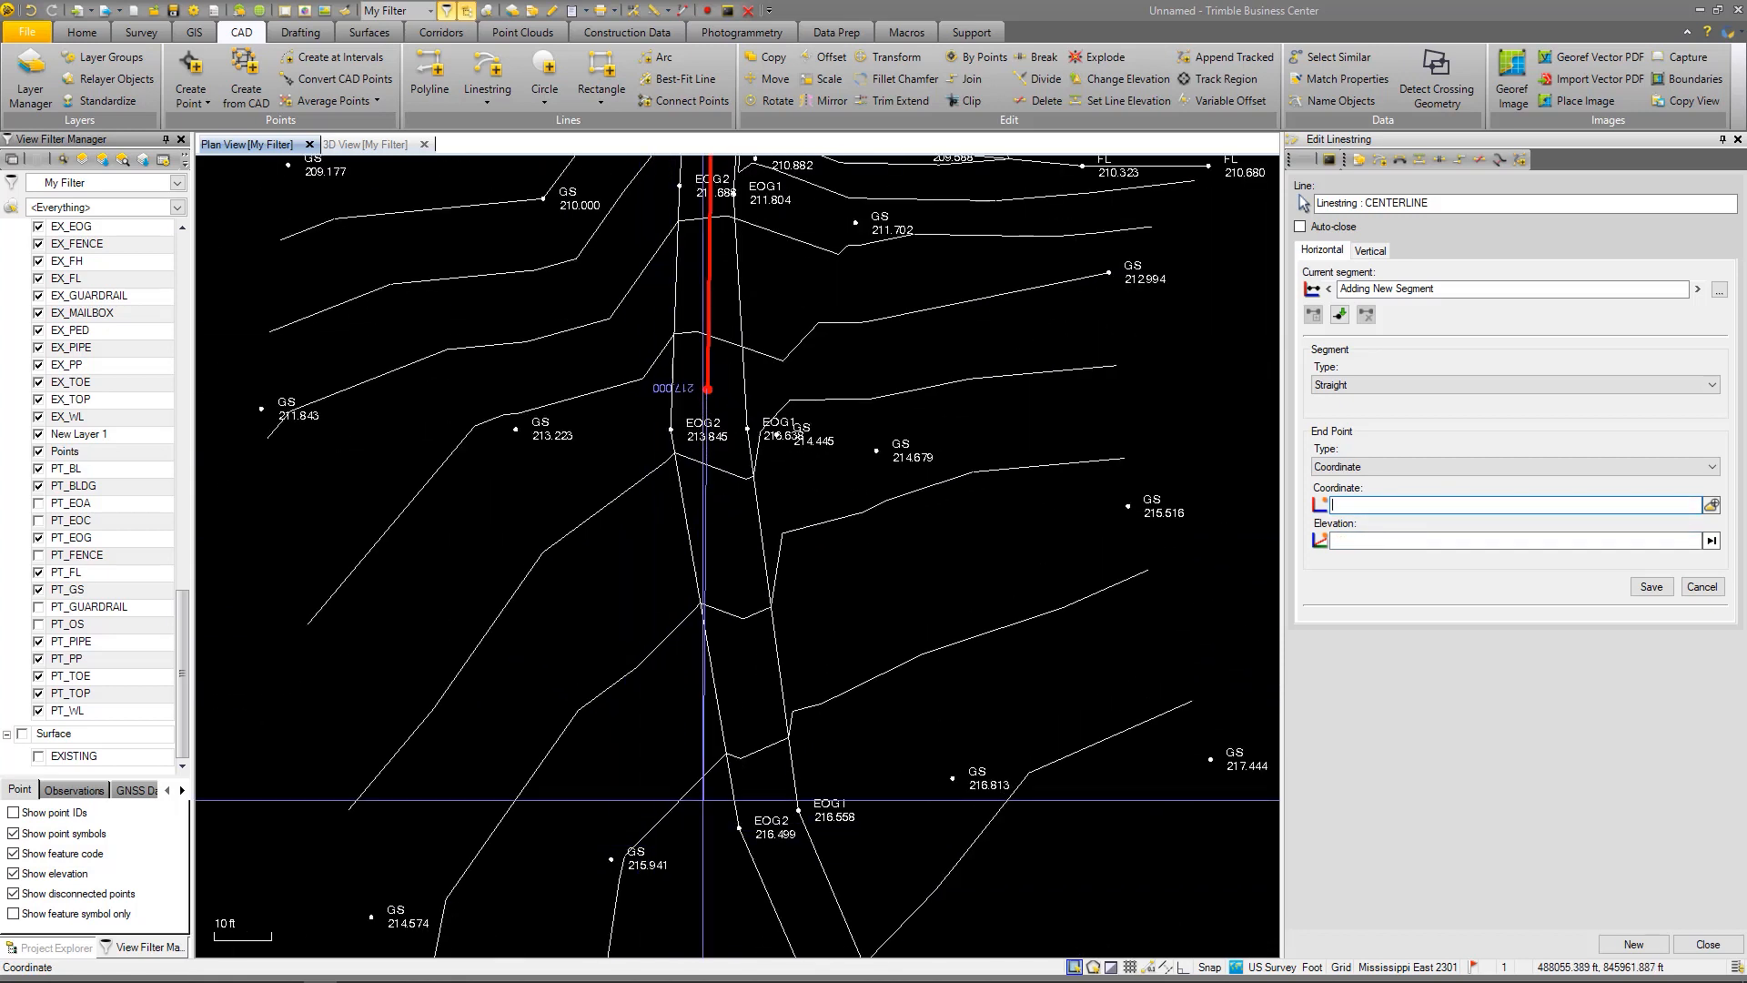
left_click(732, 589)
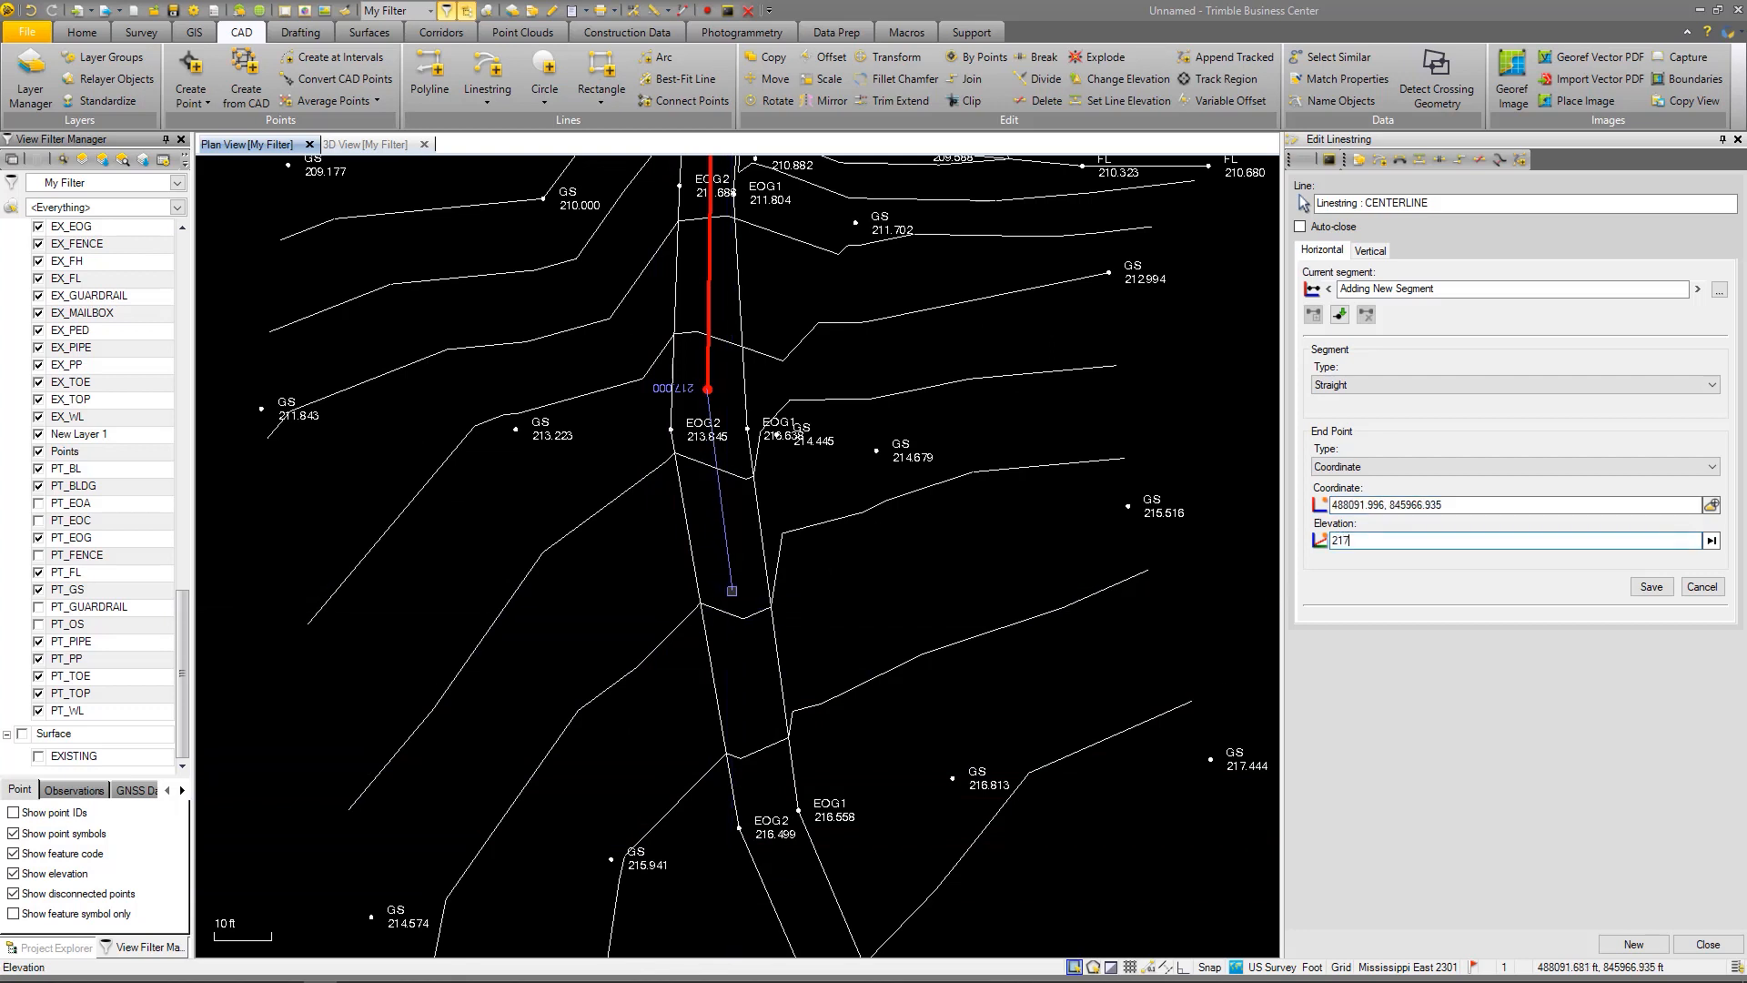
key("Return")
Continue the centerline with a straight segment to midway between the 216.499 and 216.558 edge points, with elevation 217
scroll(759, 711, "down", 3)
scroll(759, 712, "up", 2)
left_click(739, 649)
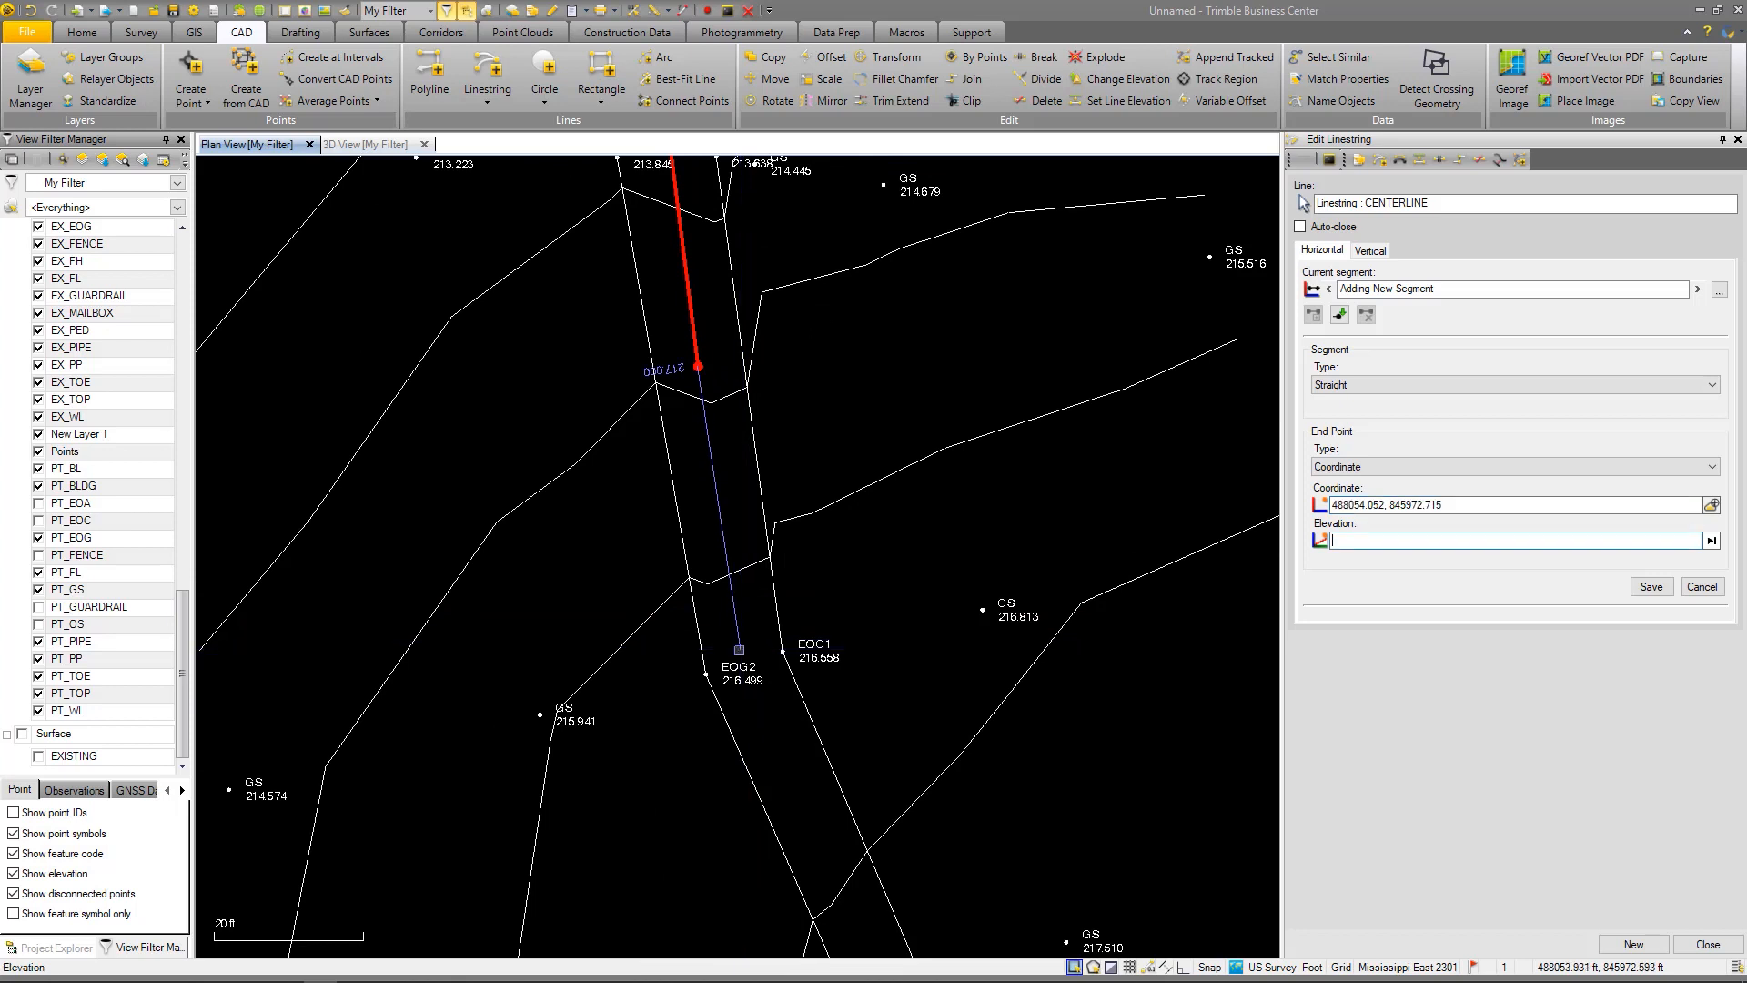
key("Return")
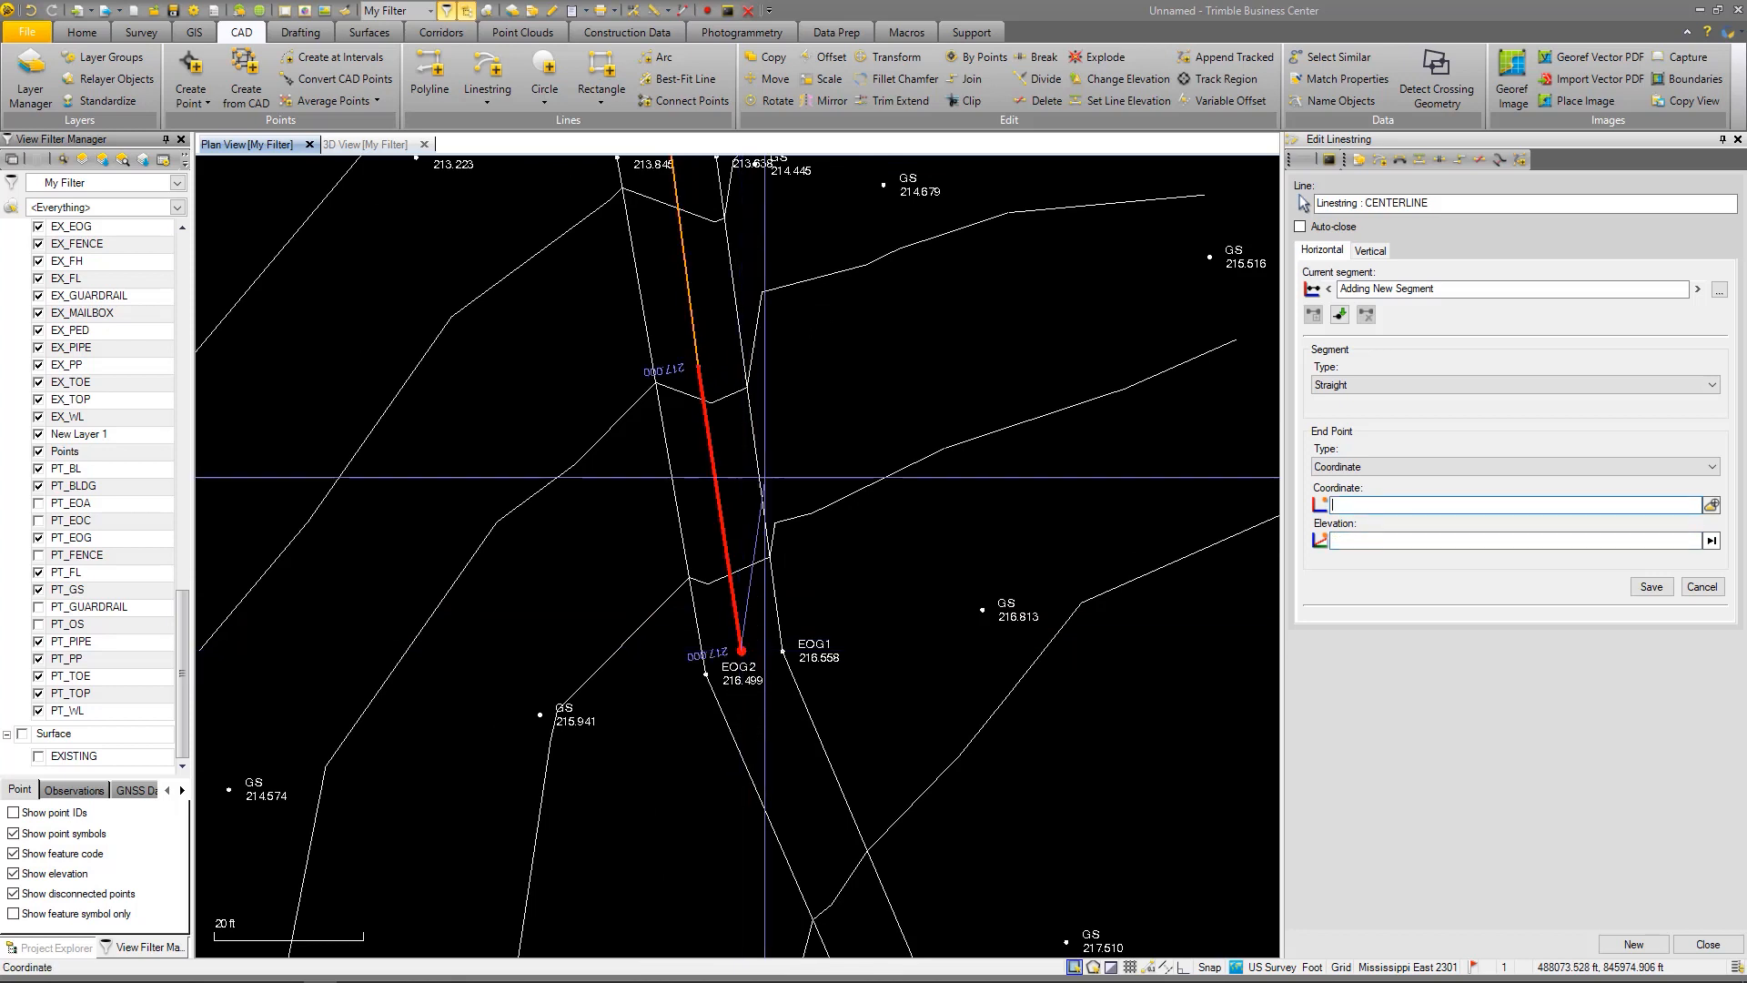
Extend the centerline with a straight segment to midway between the 217.185 and 217.296 edge points, with elevation 217
scroll(830, 254, "down", 3)
scroll(907, 804, "up", 3)
scroll(907, 804, "up", 1)
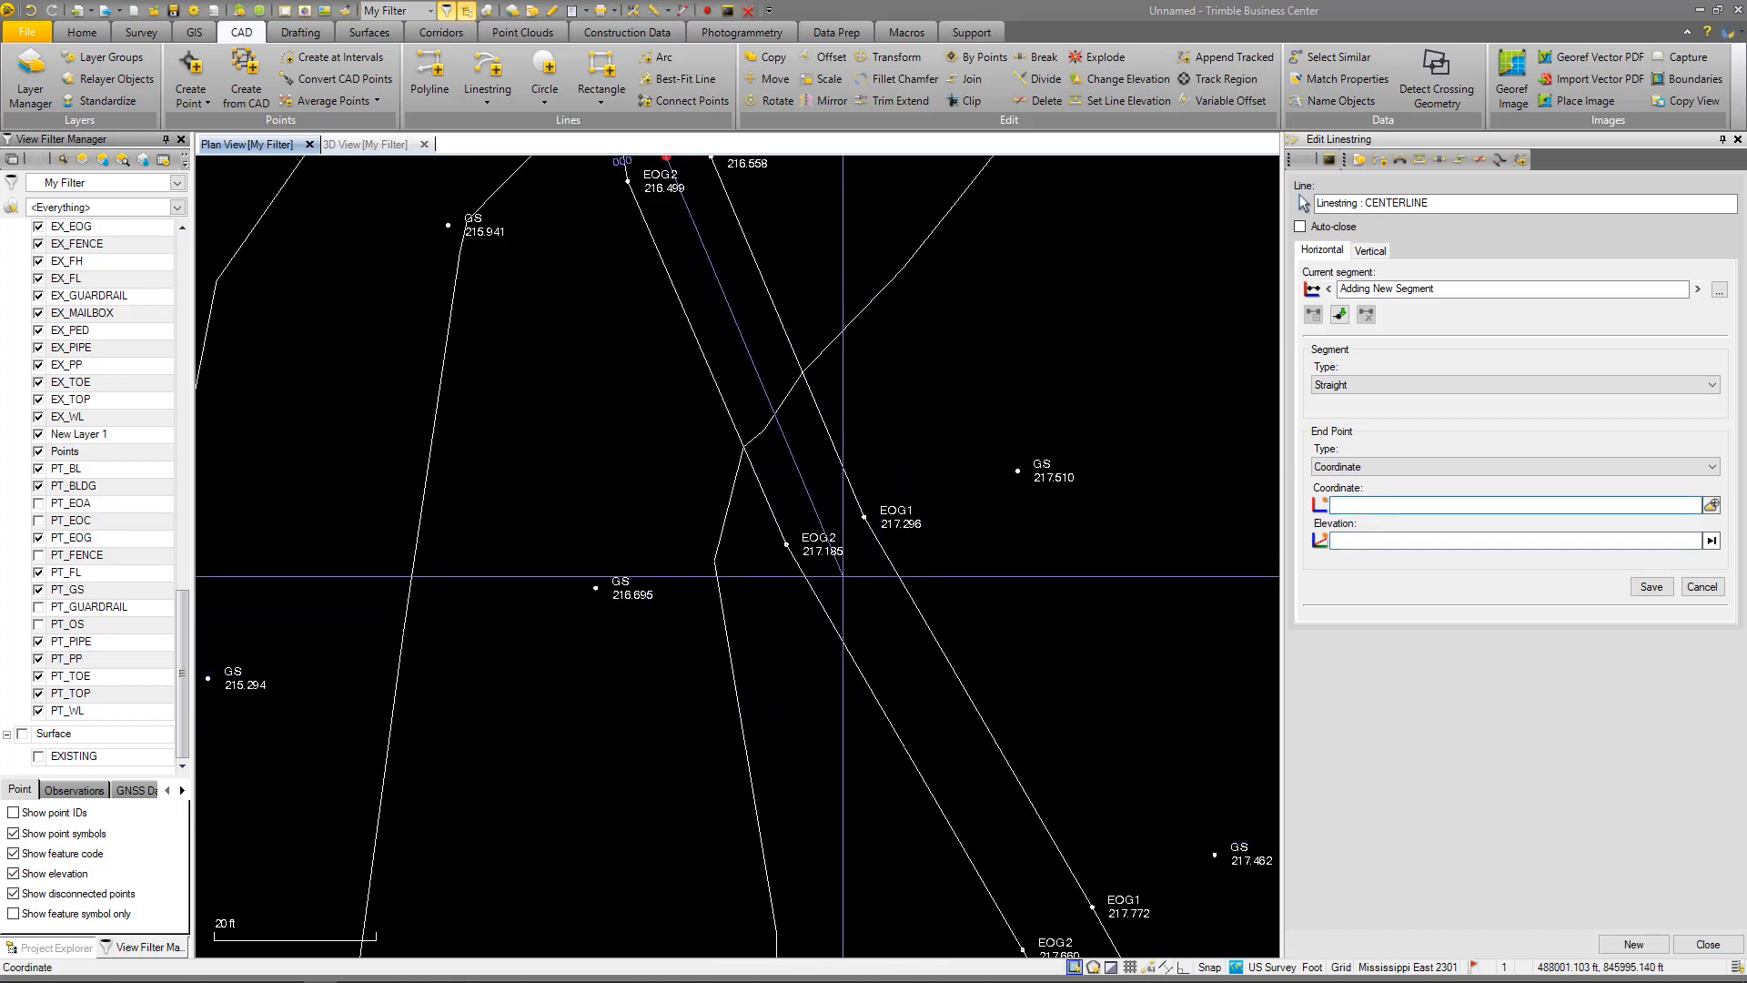
left_click(828, 532)
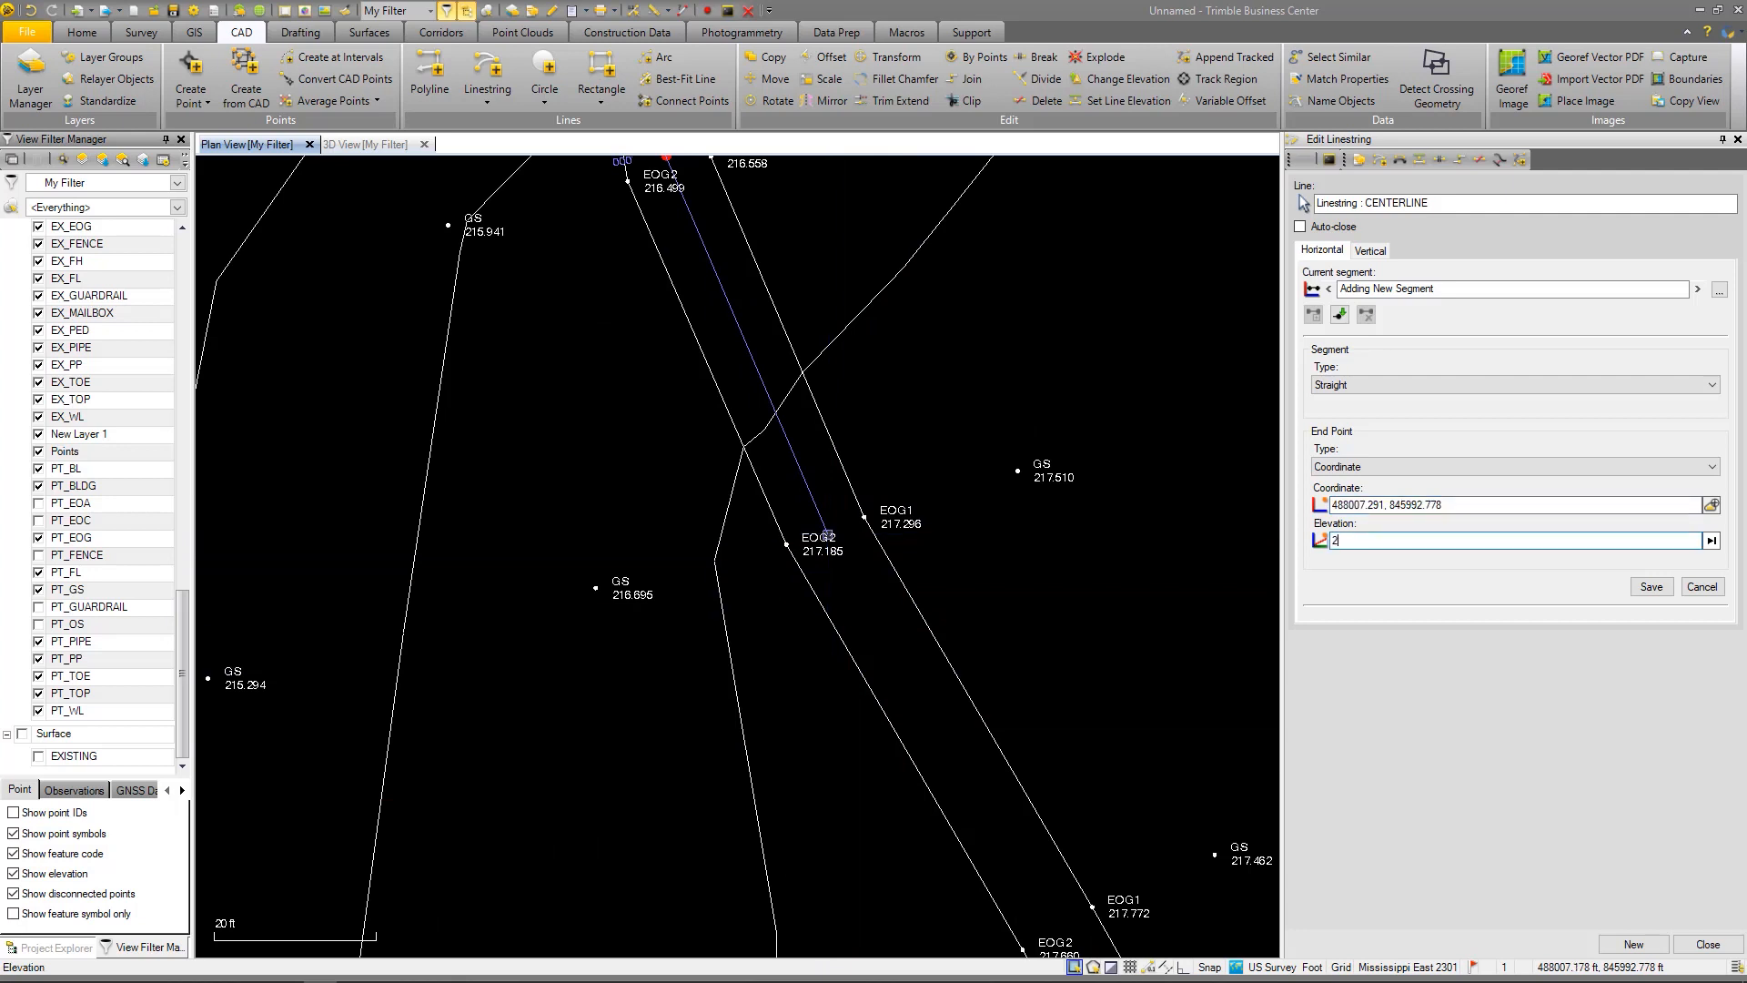
key("Return")
Add a straight centerline segment ending mid-road just south of the 217.660 and 217.772 edge points, with elevation 217
scroll(712, 589, "down", 3)
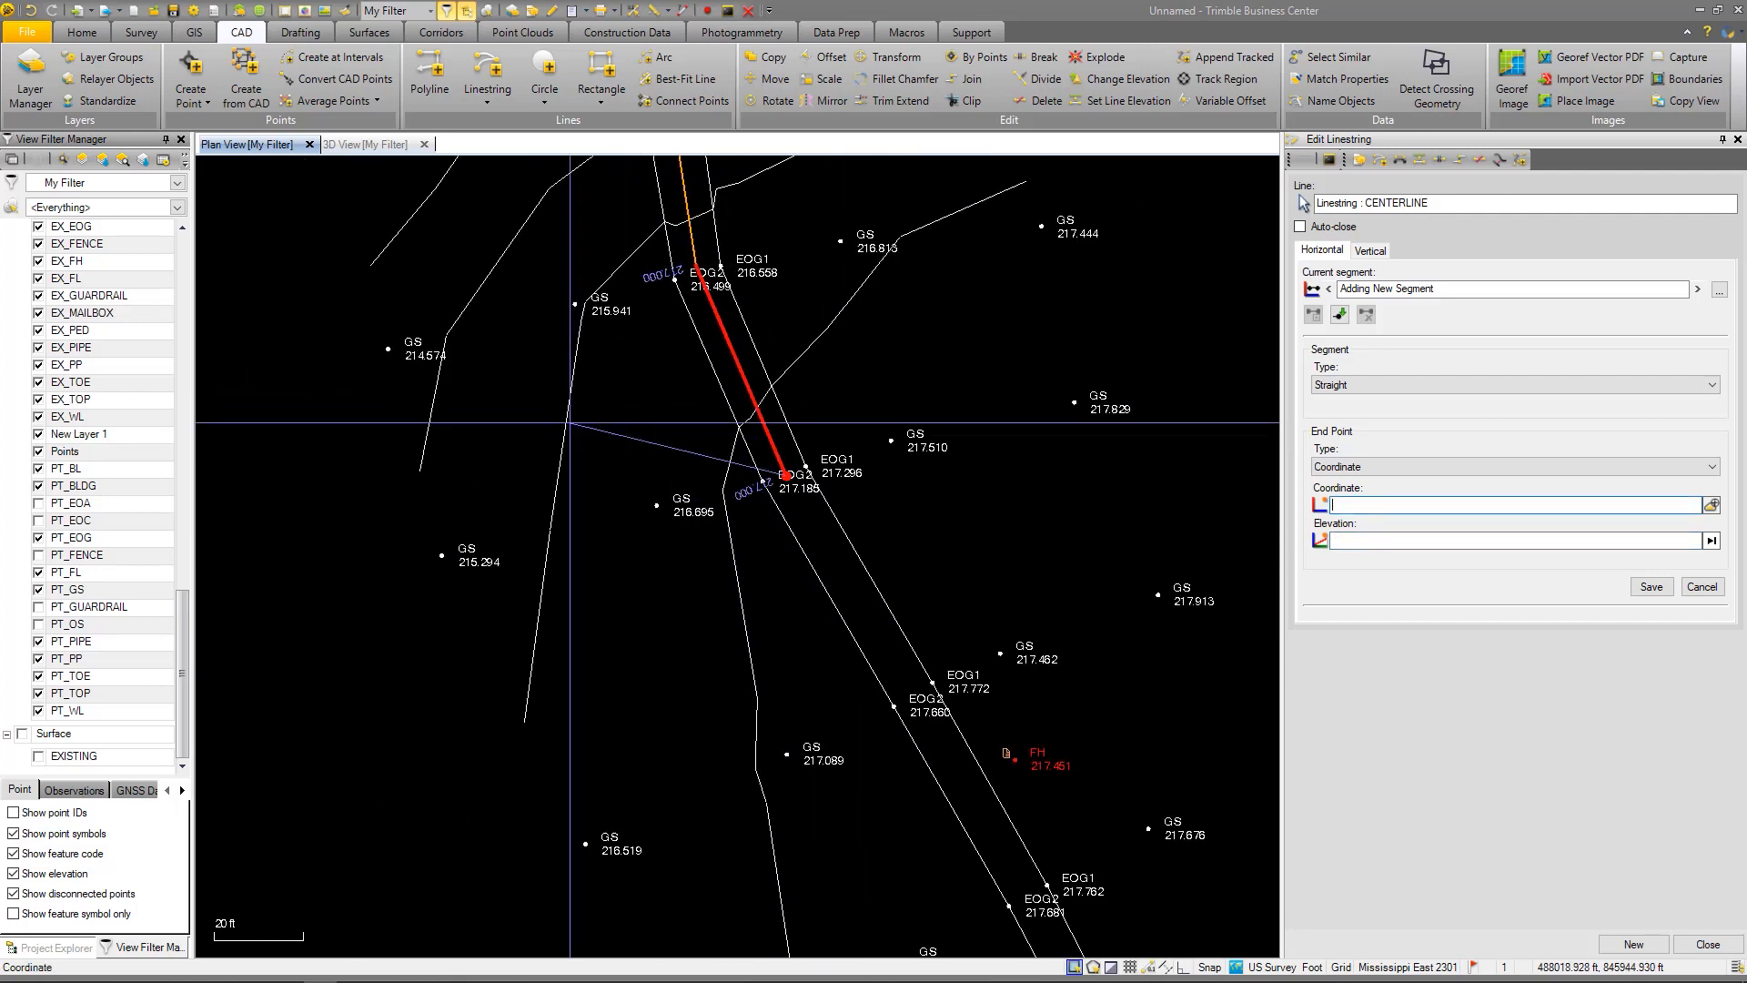
scroll(760, 627, "up", 3)
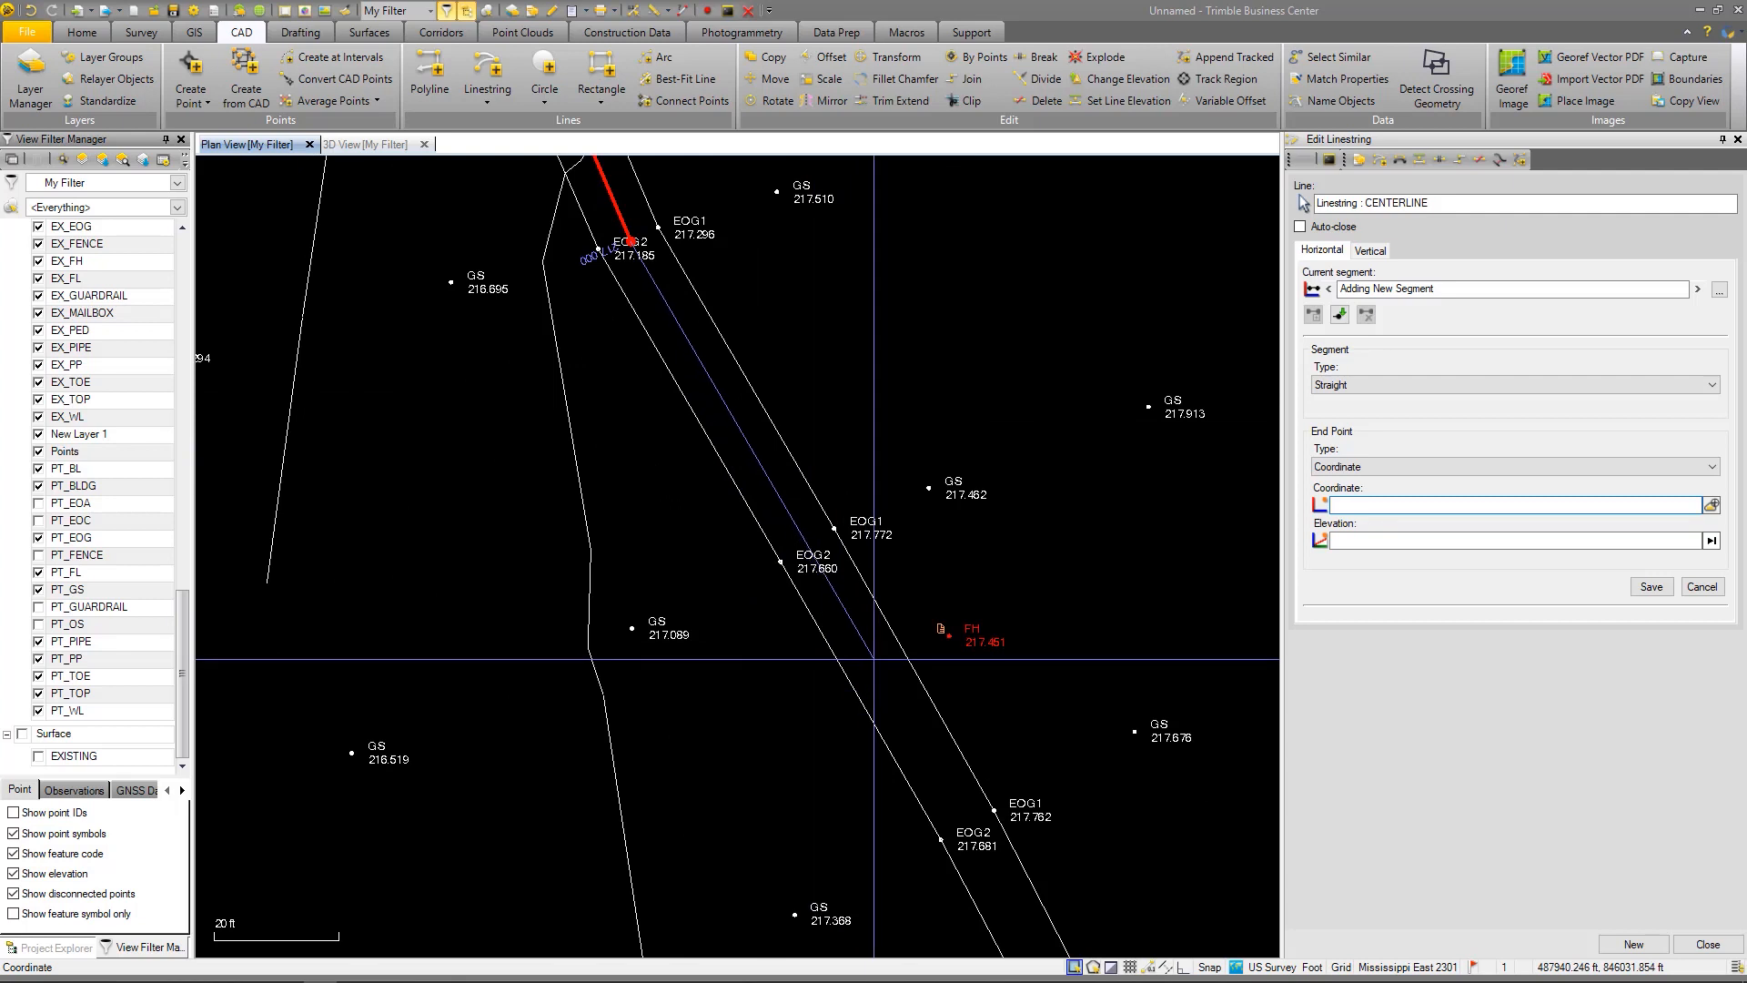
left_click(840, 628)
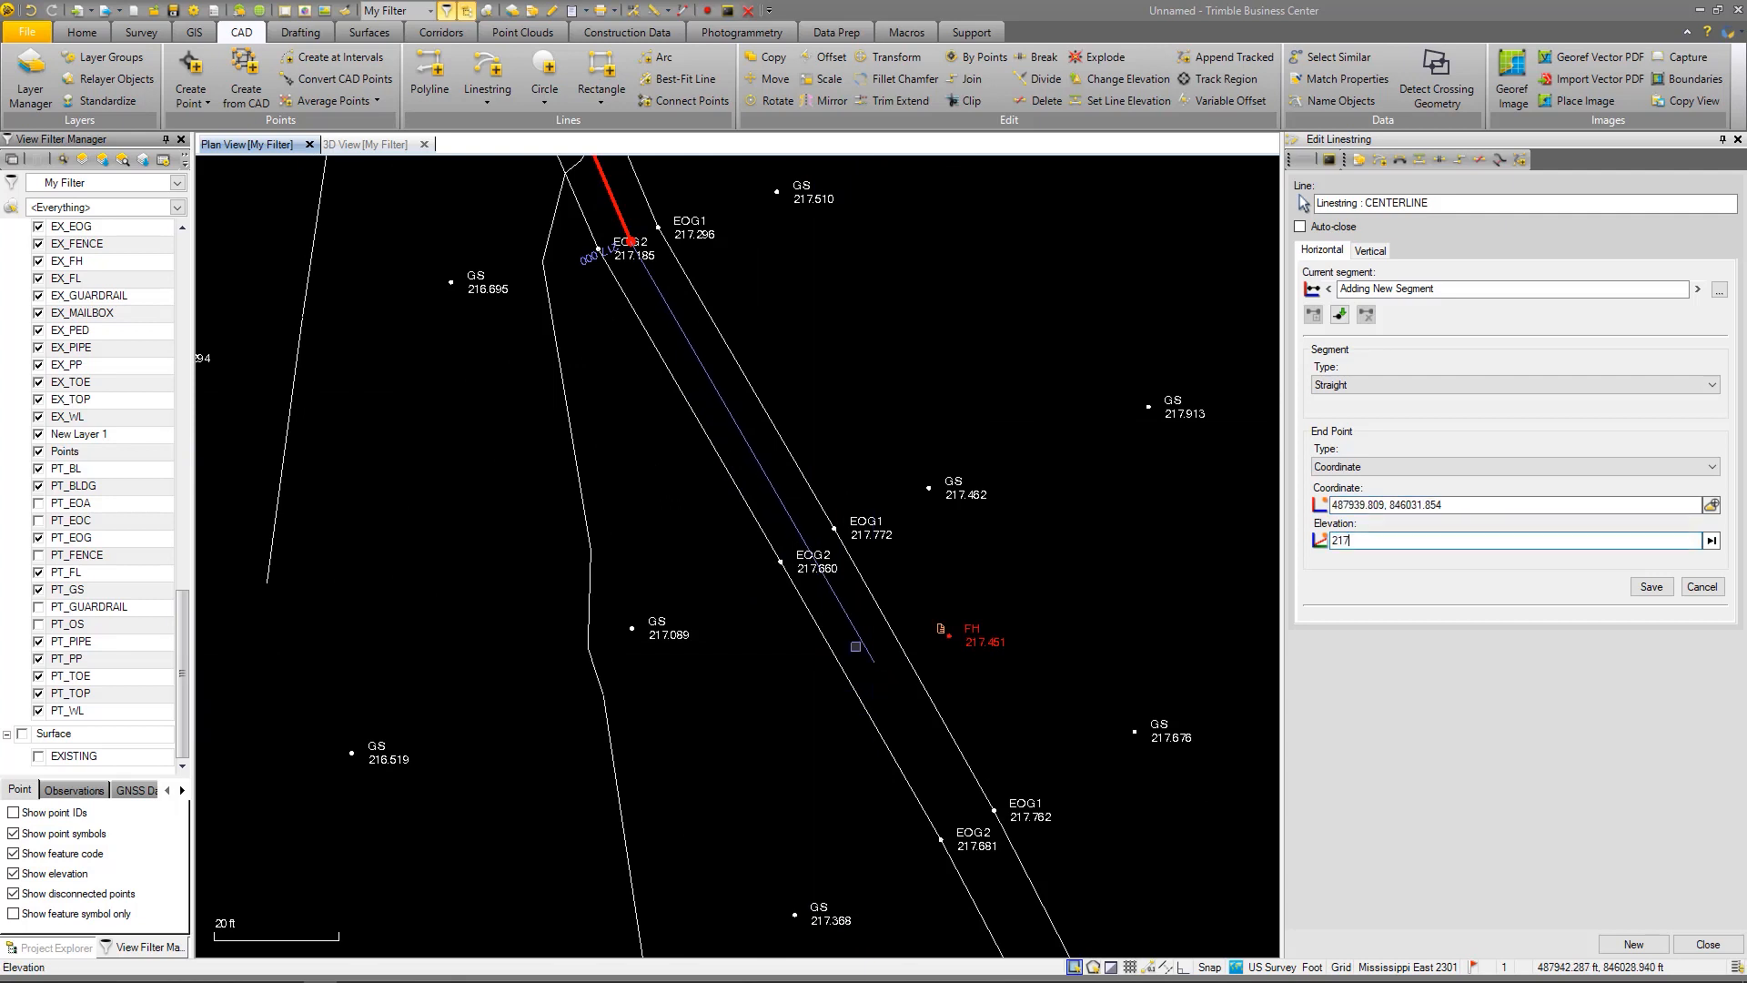
key("Return")
Continue the centerline with a straight segment to midway between the 217.472 and 217.656 edge points, with elevation 217
scroll(845, 550, "down", 3)
scroll(844, 550, "up", 3)
left_click(863, 584)
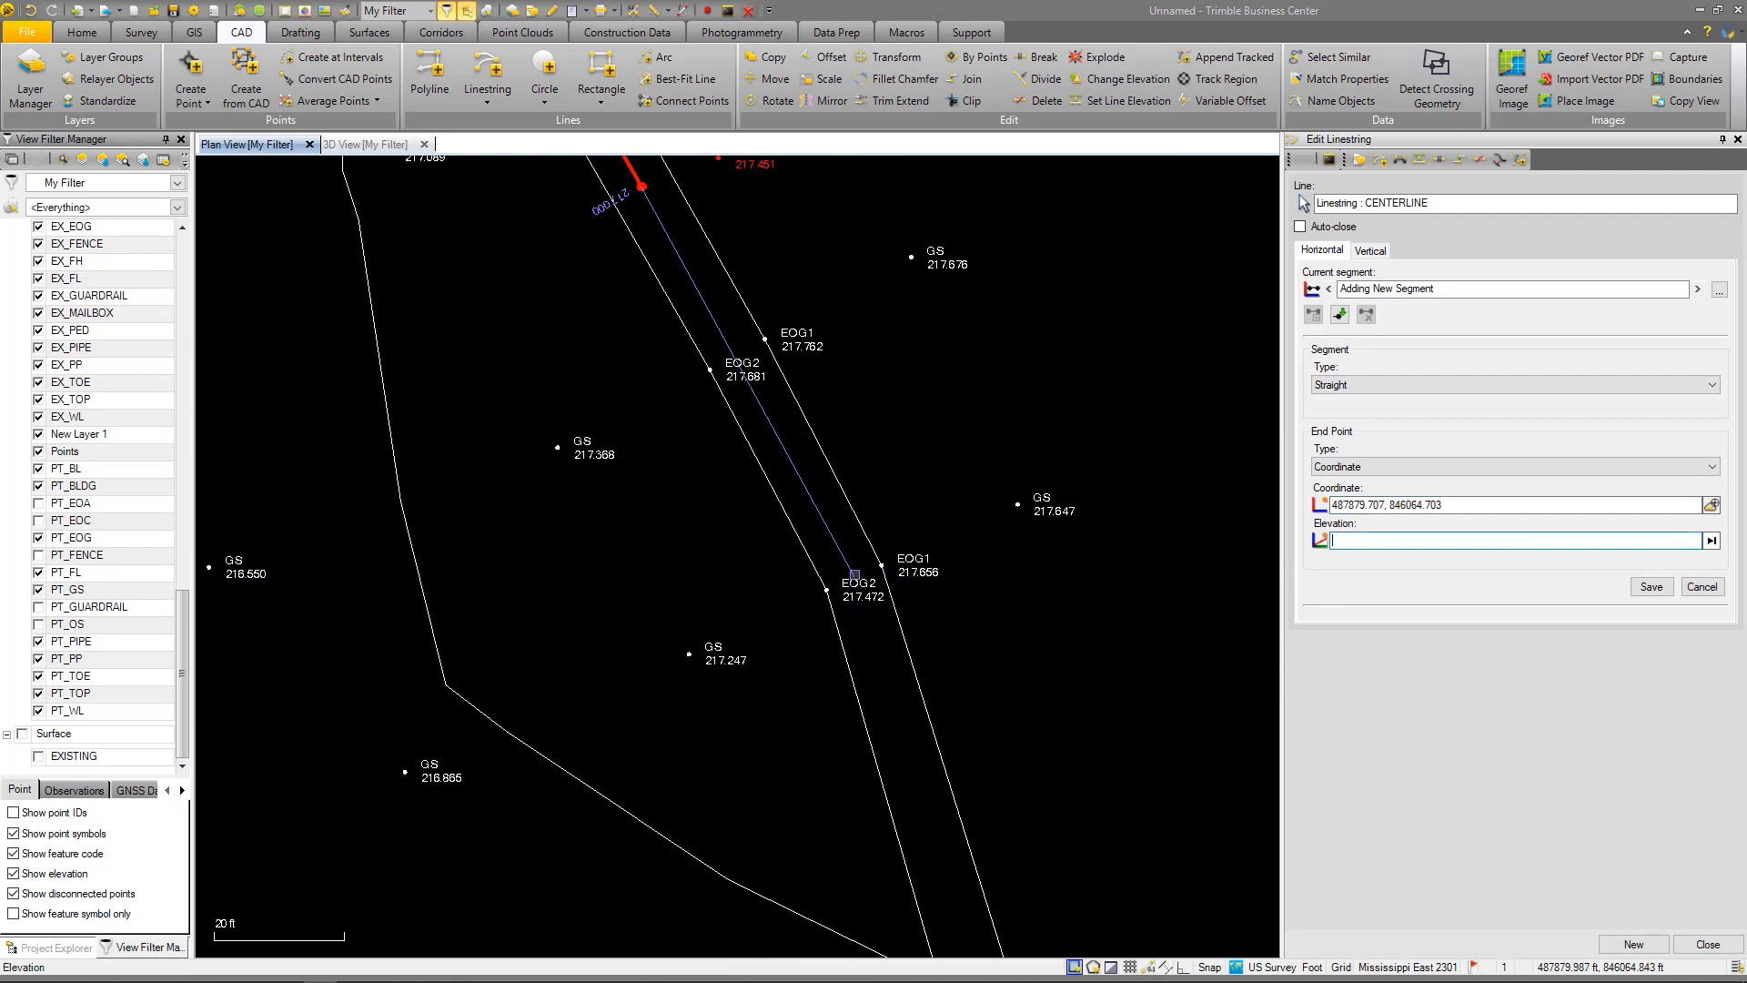
key("Return")
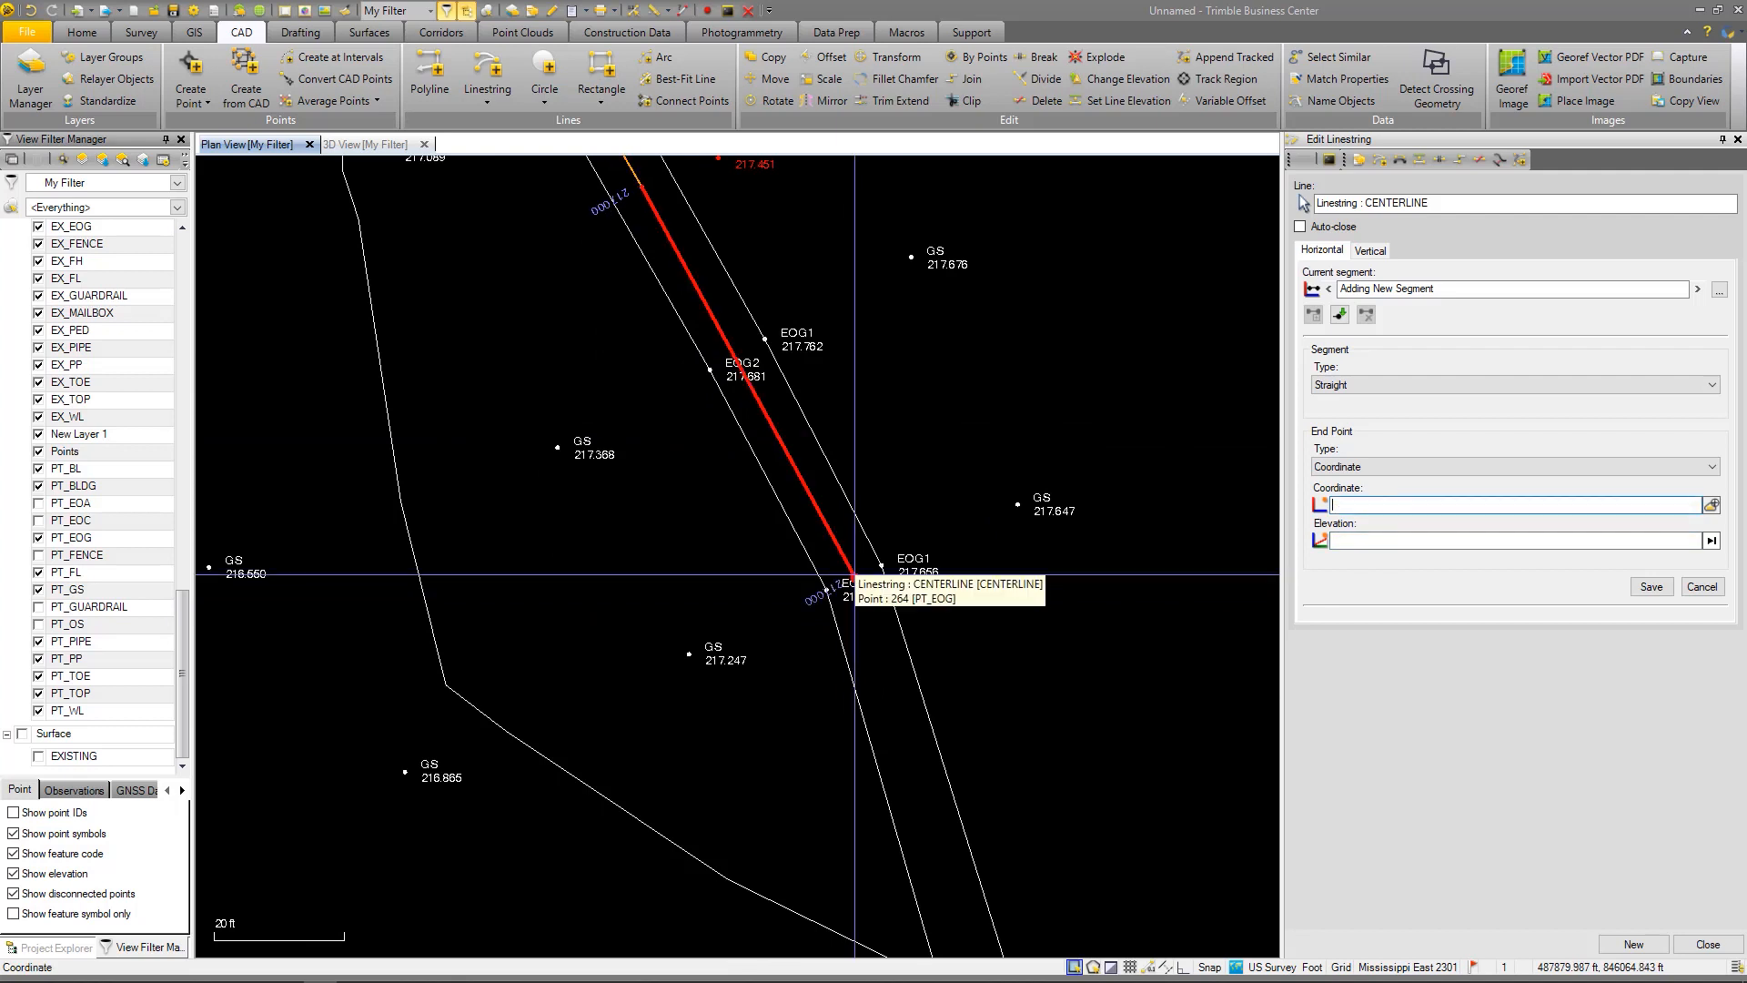
Extend the centerline with a straight segment to midway between the 216.916 and 217.179 edge points, with elevation 217
scroll(976, 677, "down", 3)
scroll(977, 676, "up", 2)
left_click(908, 573)
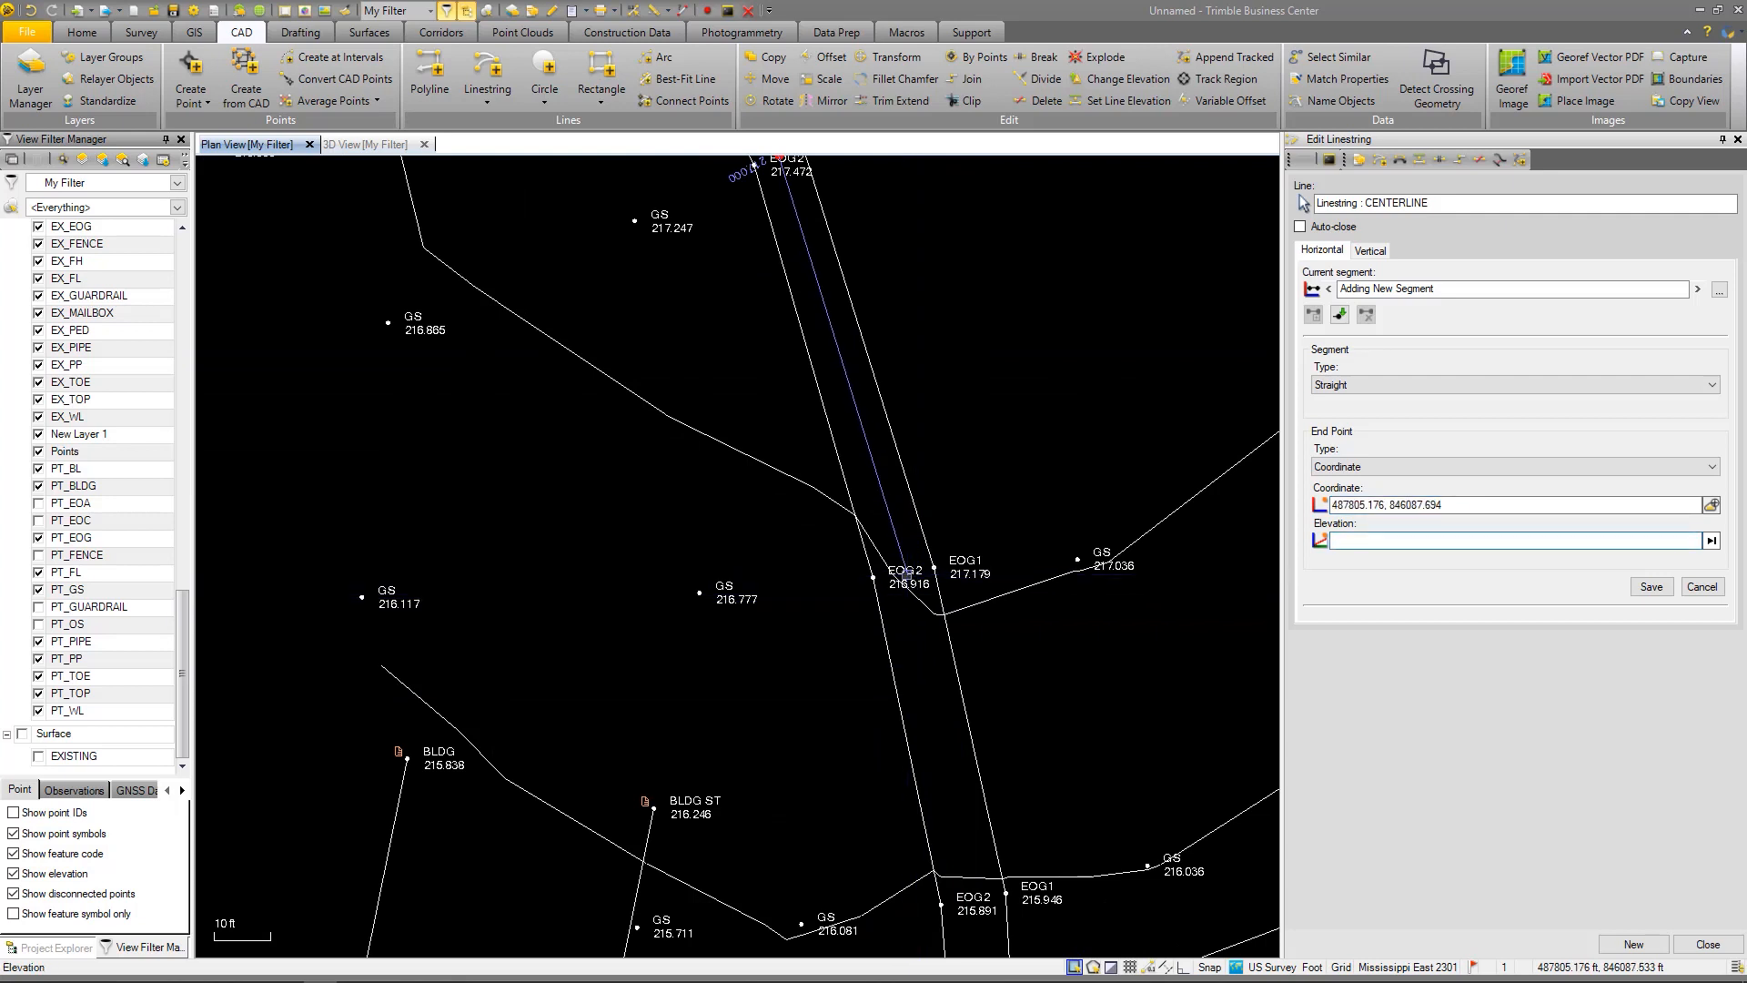
type("217")
key("Return")
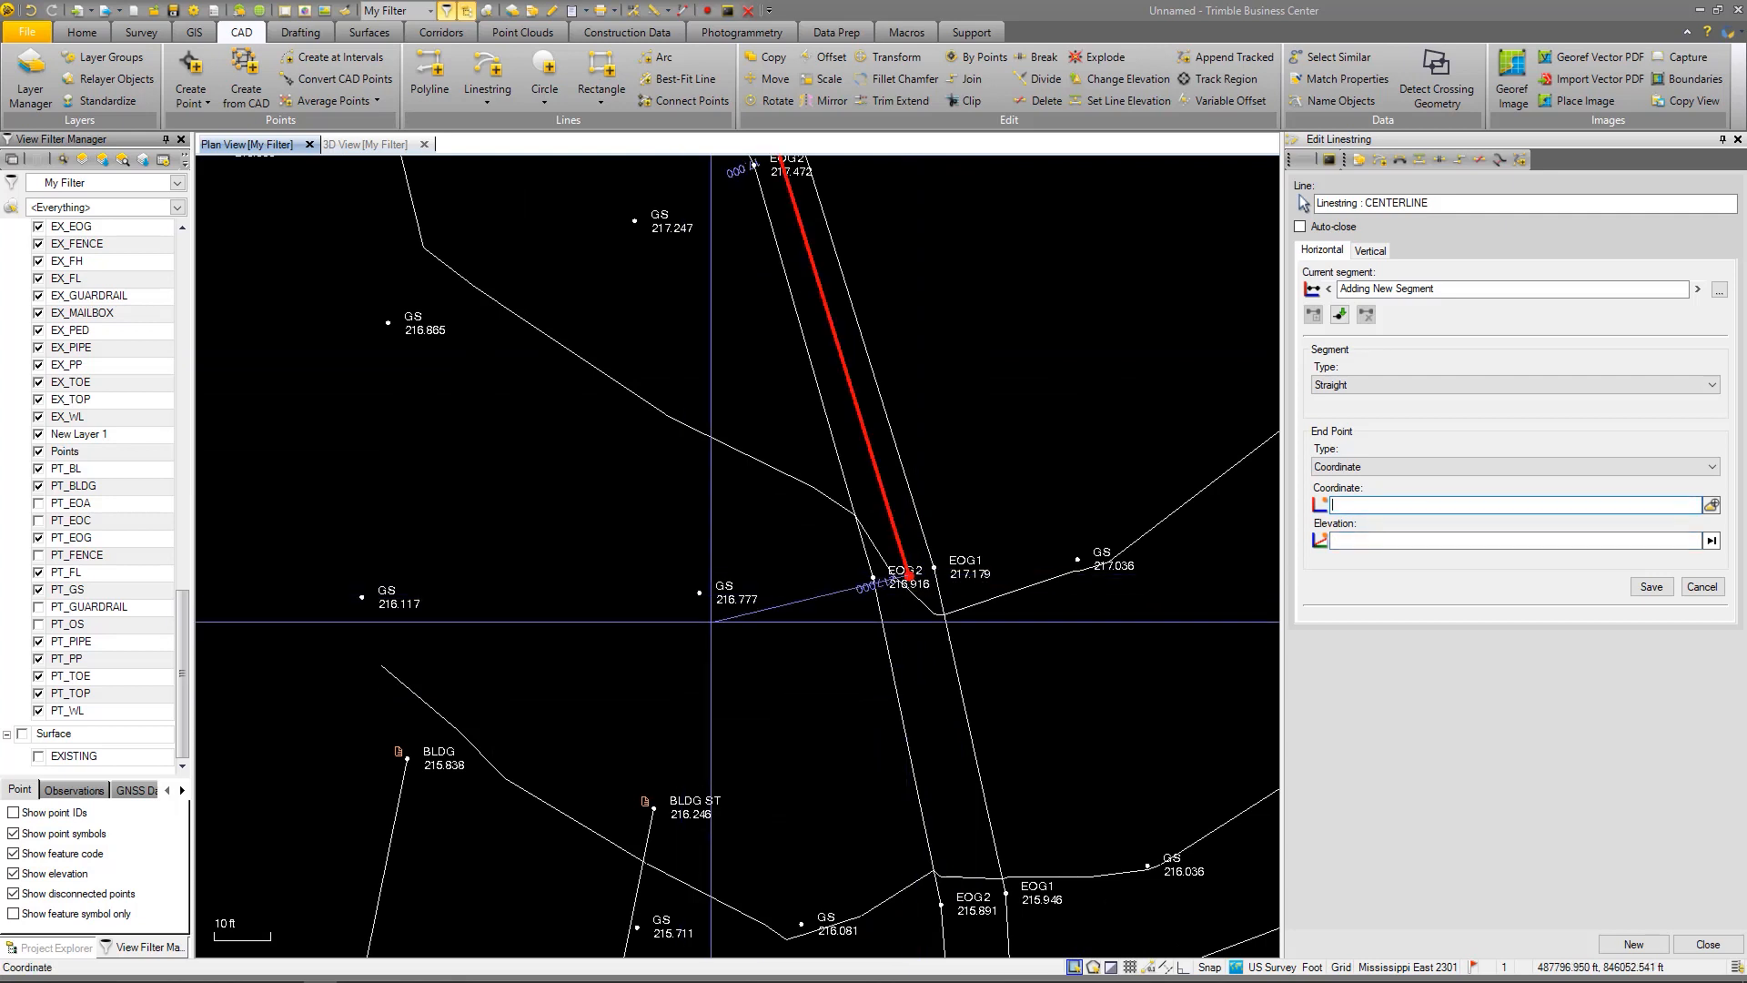
Add a straight centerline segment ending midway between the 215.891 and 215.946 edge points, with elevation 217
scroll(905, 692, "down", 5)
scroll(902, 836, "up", 3)
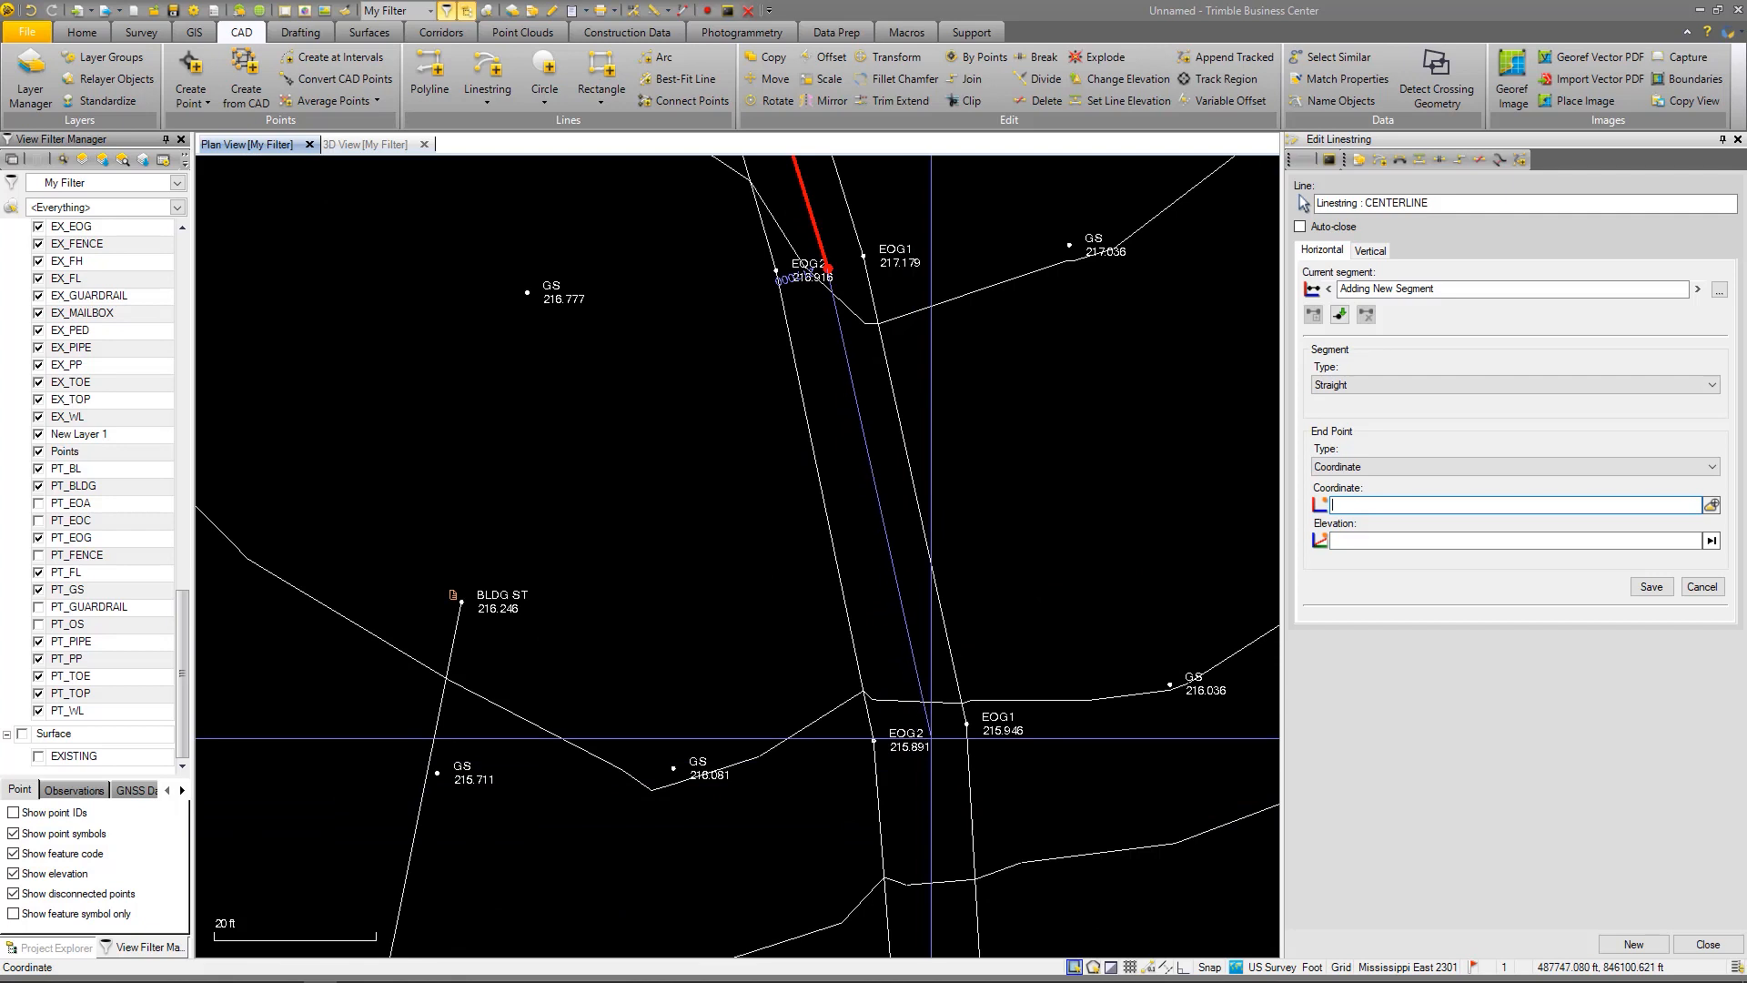
left_click(925, 734)
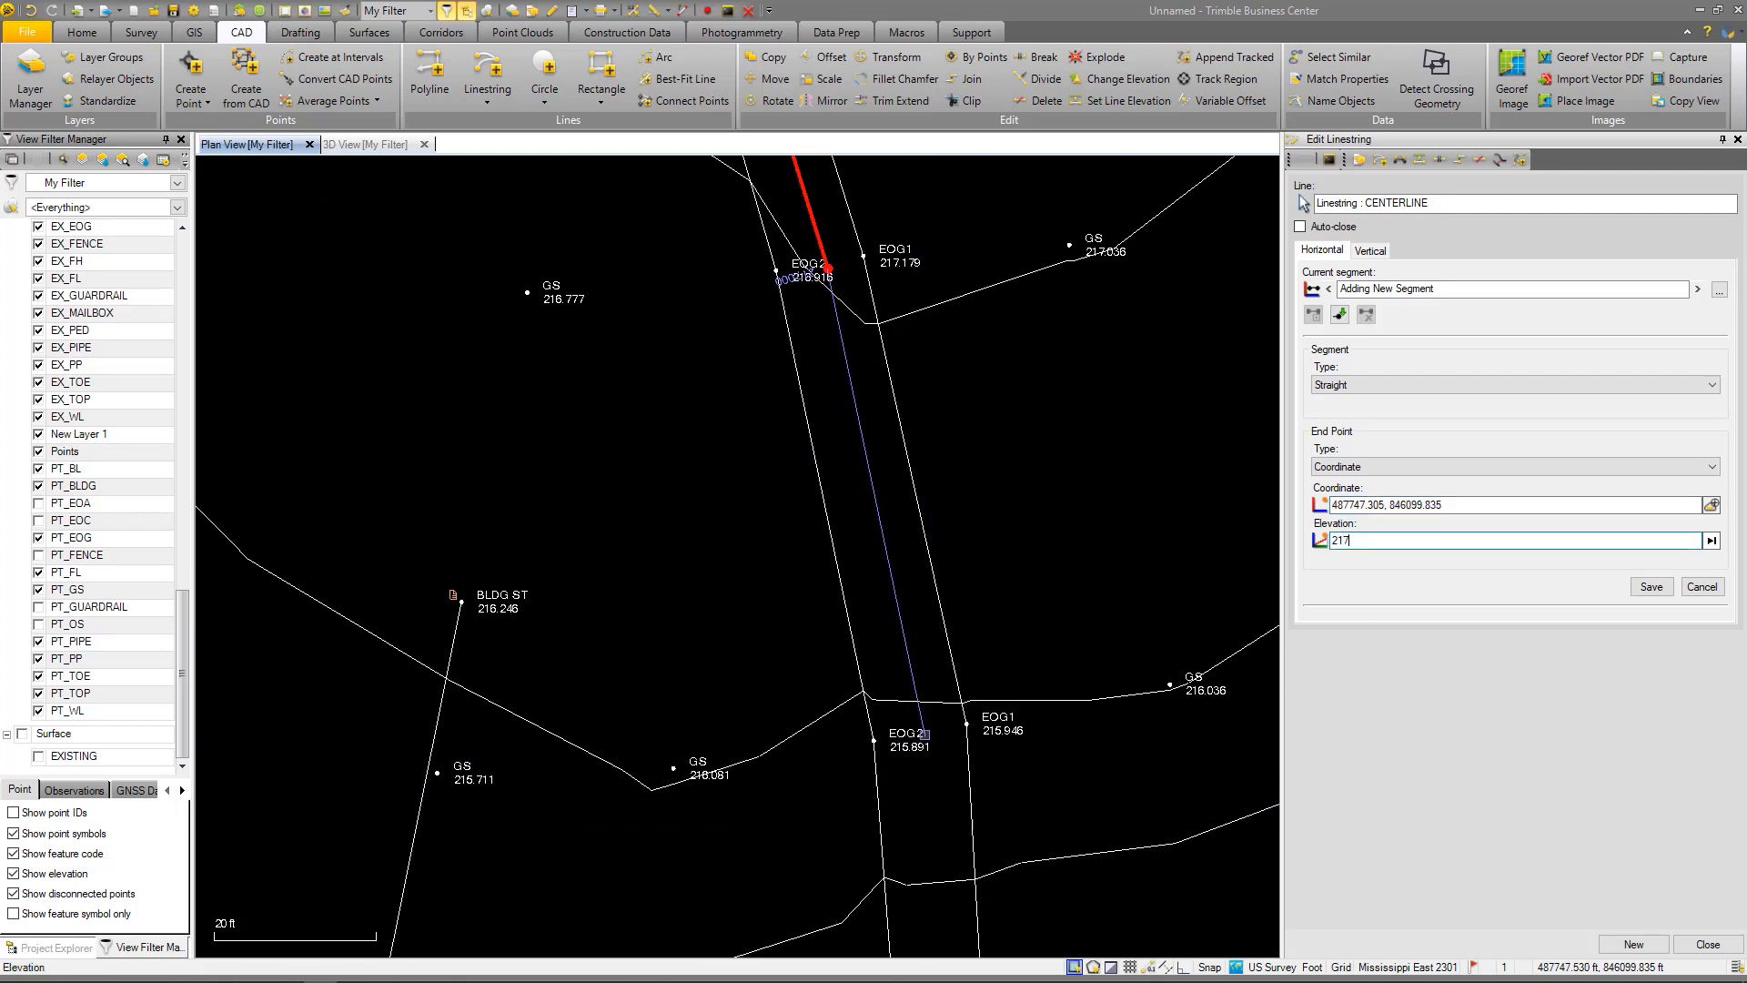
type("217")
key("Return")
Continue the centerline with a straight segment ending mid-road just south of the 212.328 and 212.546 edge points, with elevation 217
scroll(925, 733, "down", 3)
scroll(865, 627, "up", 5)
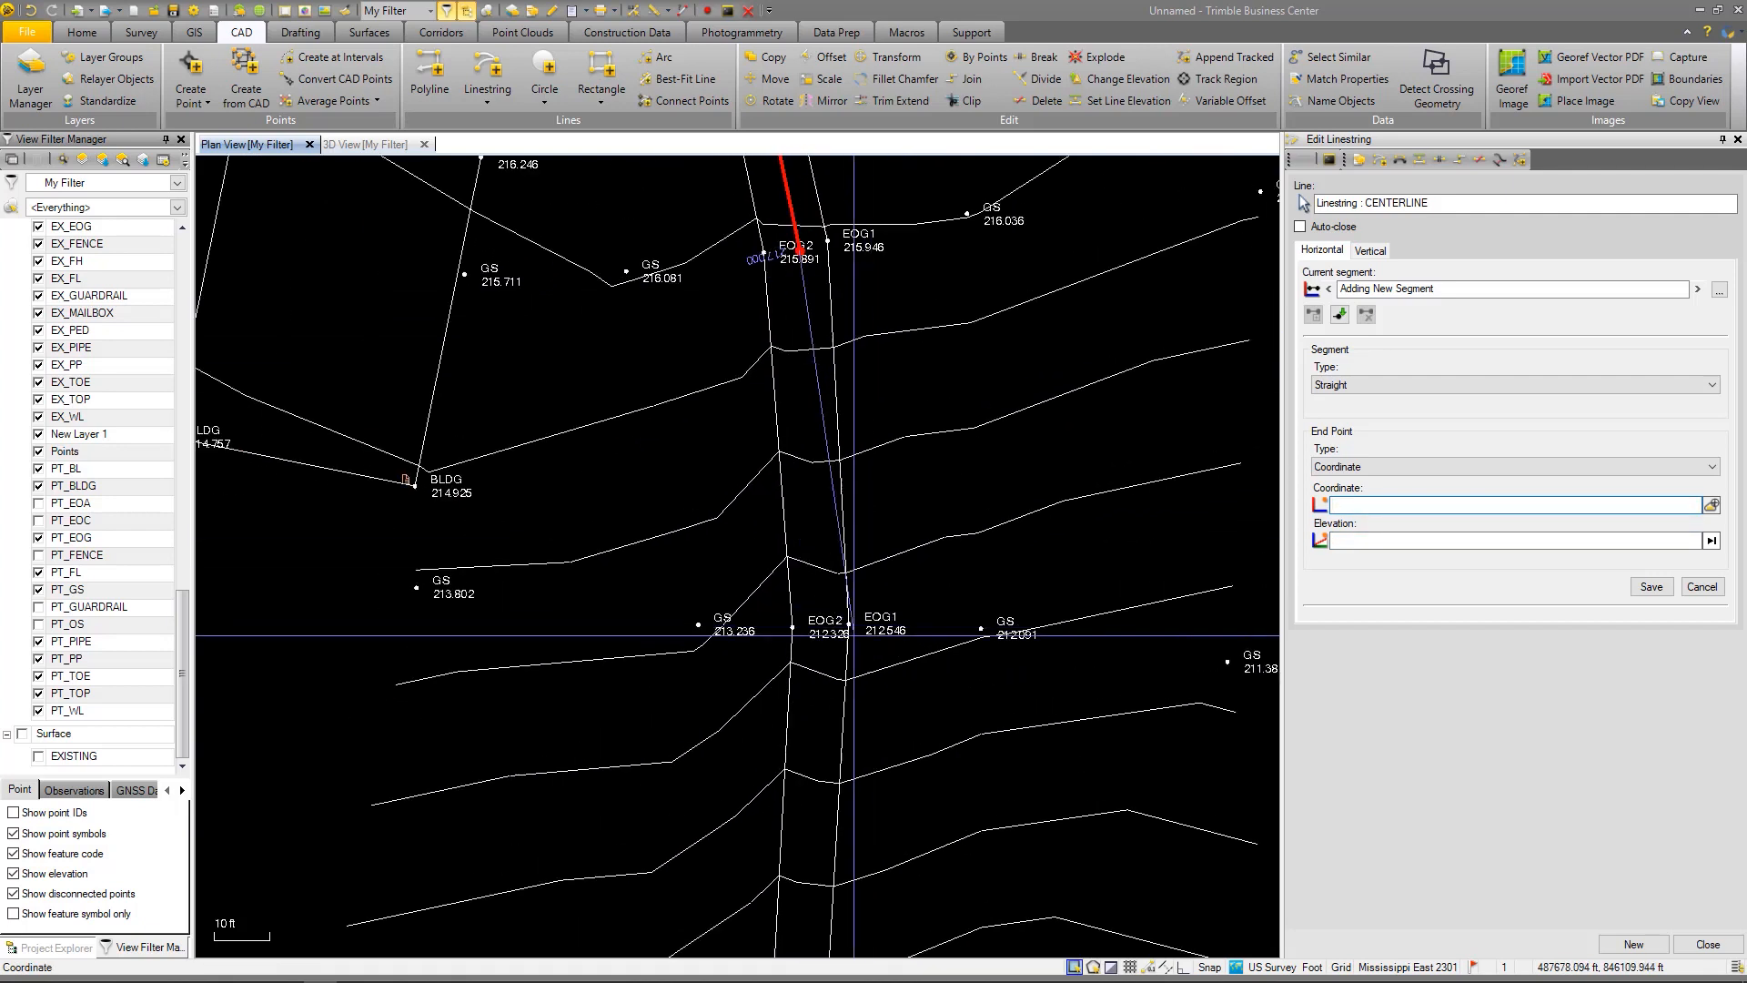
left_click(820, 643)
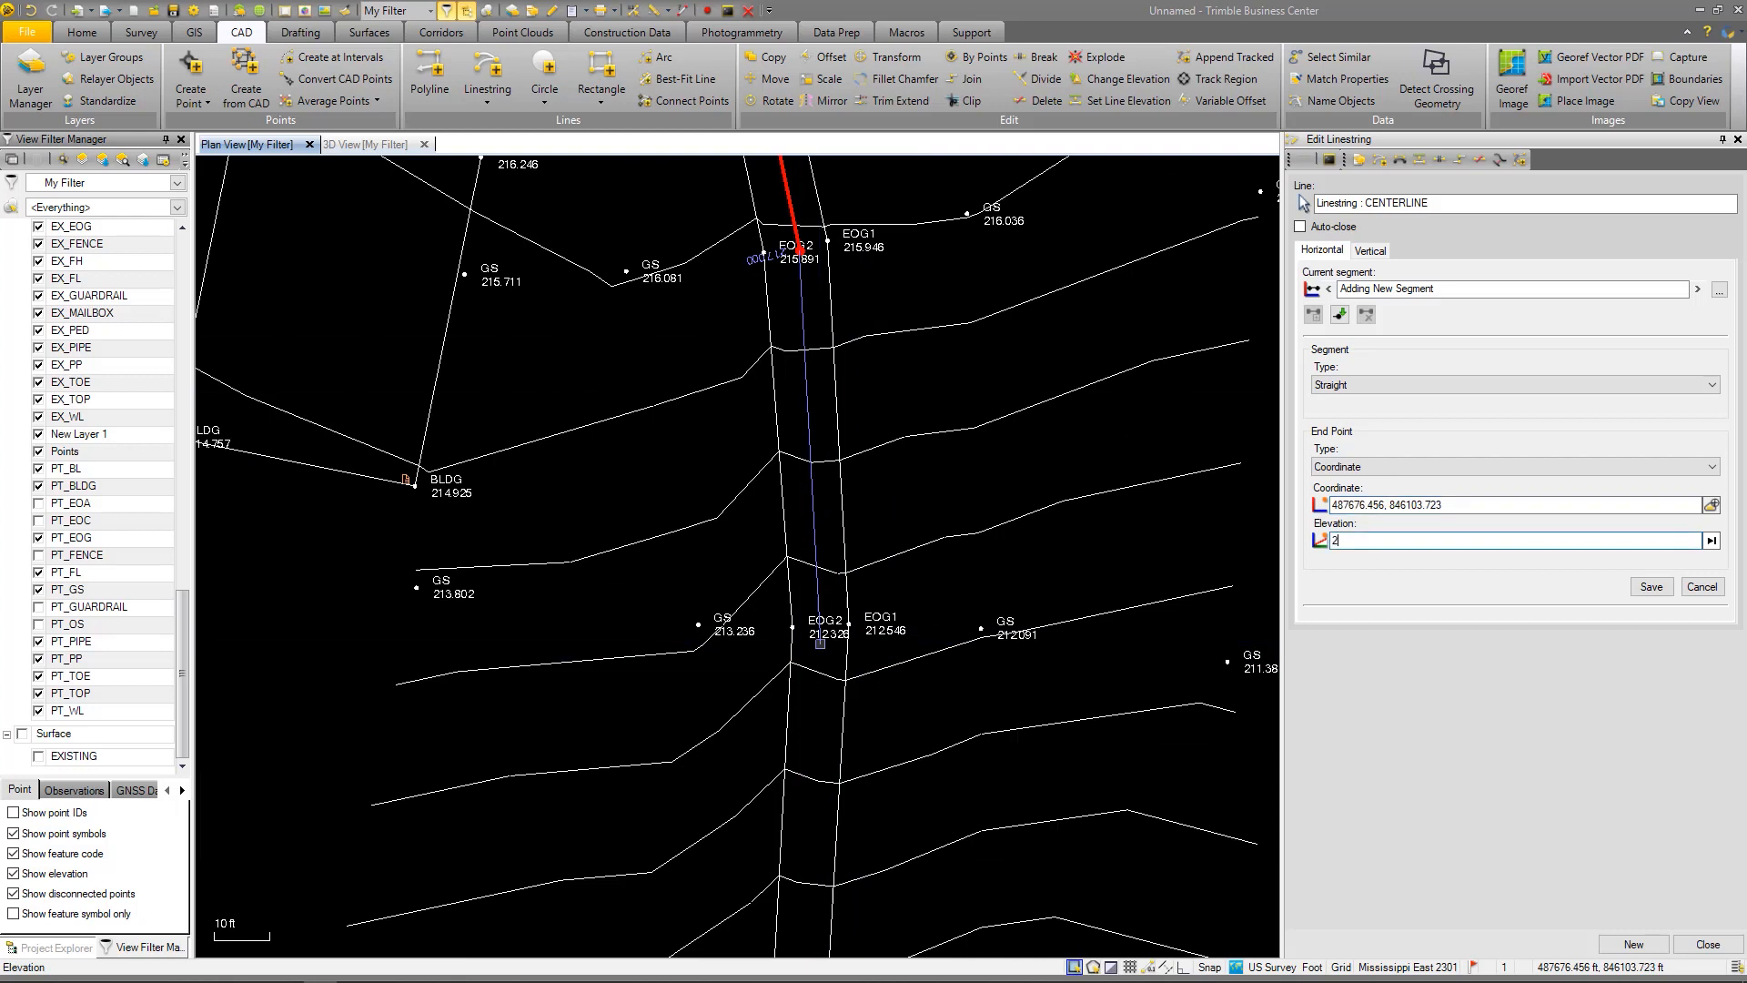
type("217")
key("Return")
Extend the centerline with a straight segment to midway between the 208.743 and 208.709 edge points, with elevation 217
scroll(801, 693, "down", 4)
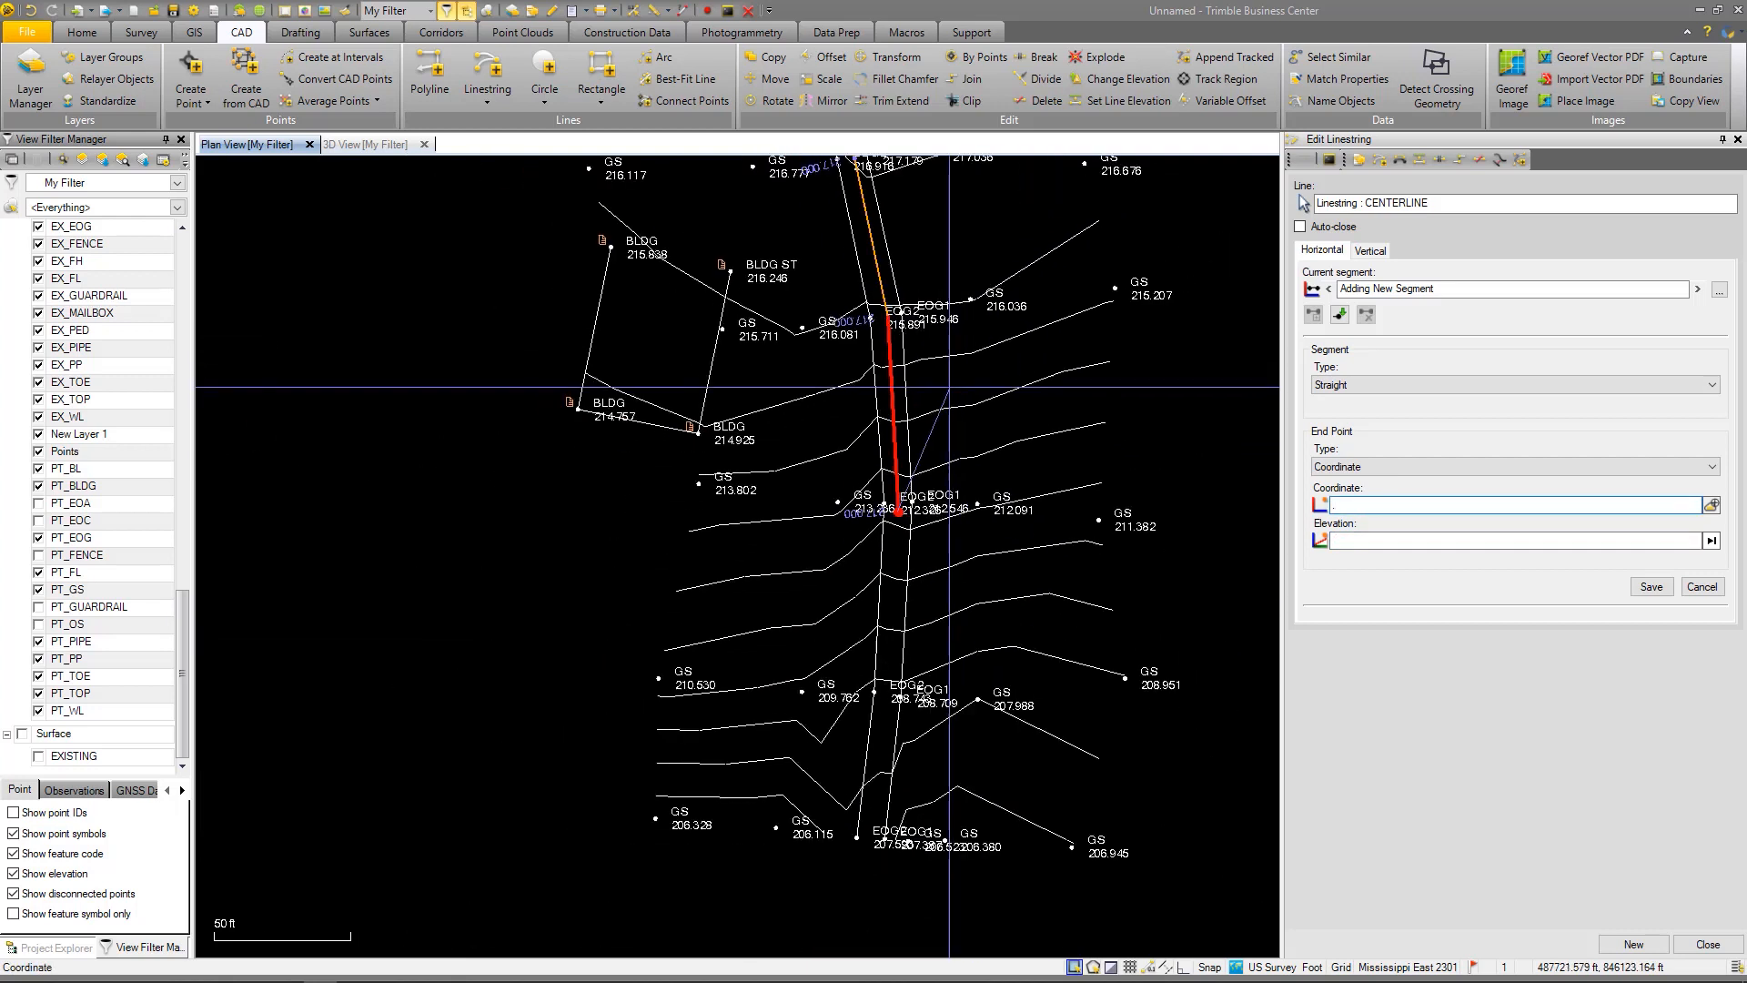
scroll(909, 609, "up", 3)
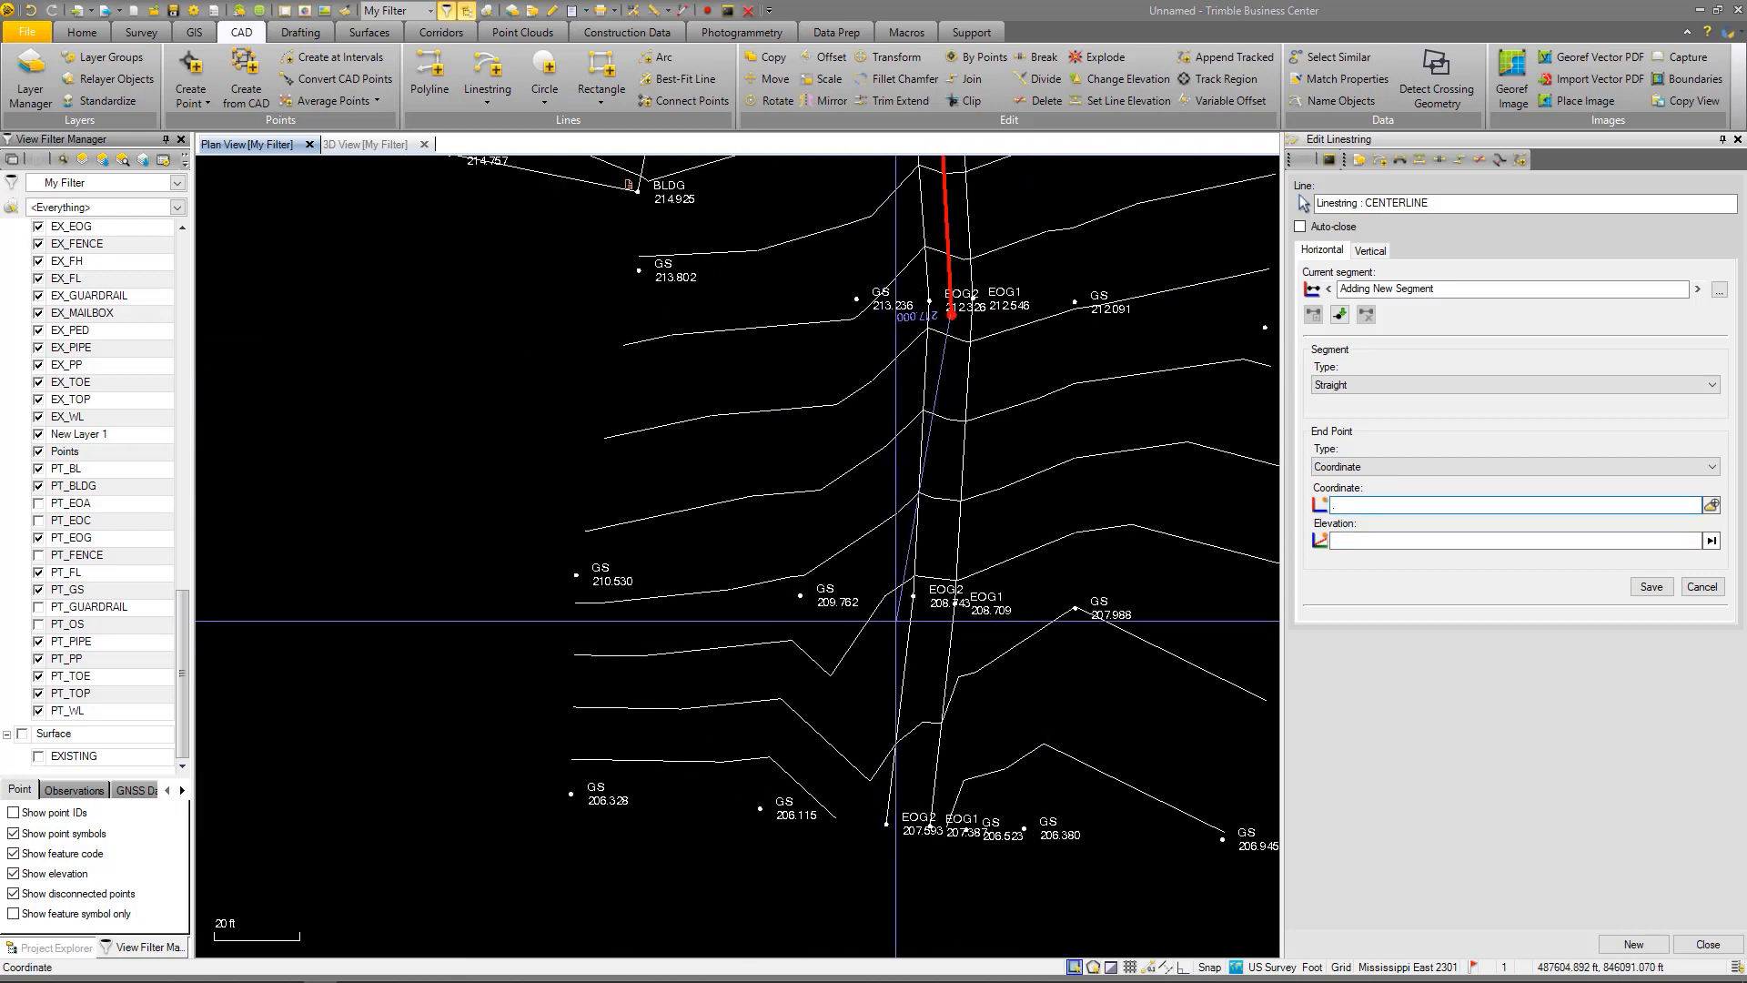
left_click(952, 580)
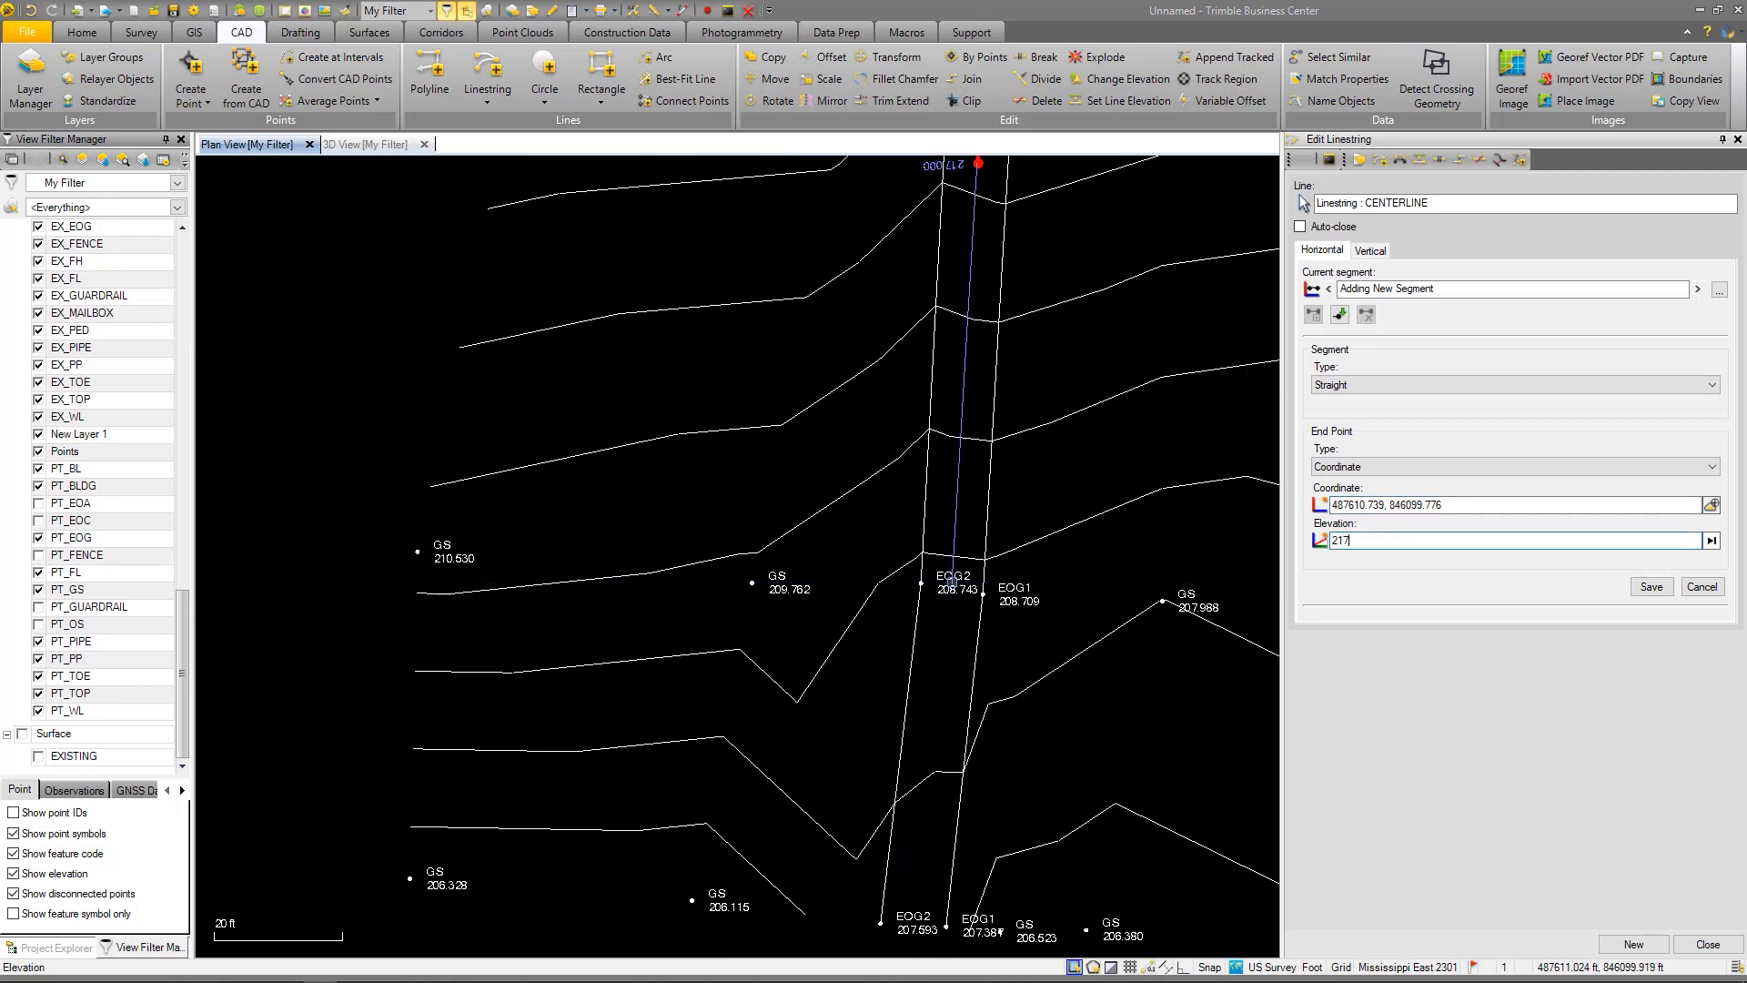
type("217")
key("Return")
Add the last centerline segment to midway between the 207.593 and 207.387 edge points at elevation 217, and finish editing the linestring
scroll(947, 583, "up", 2)
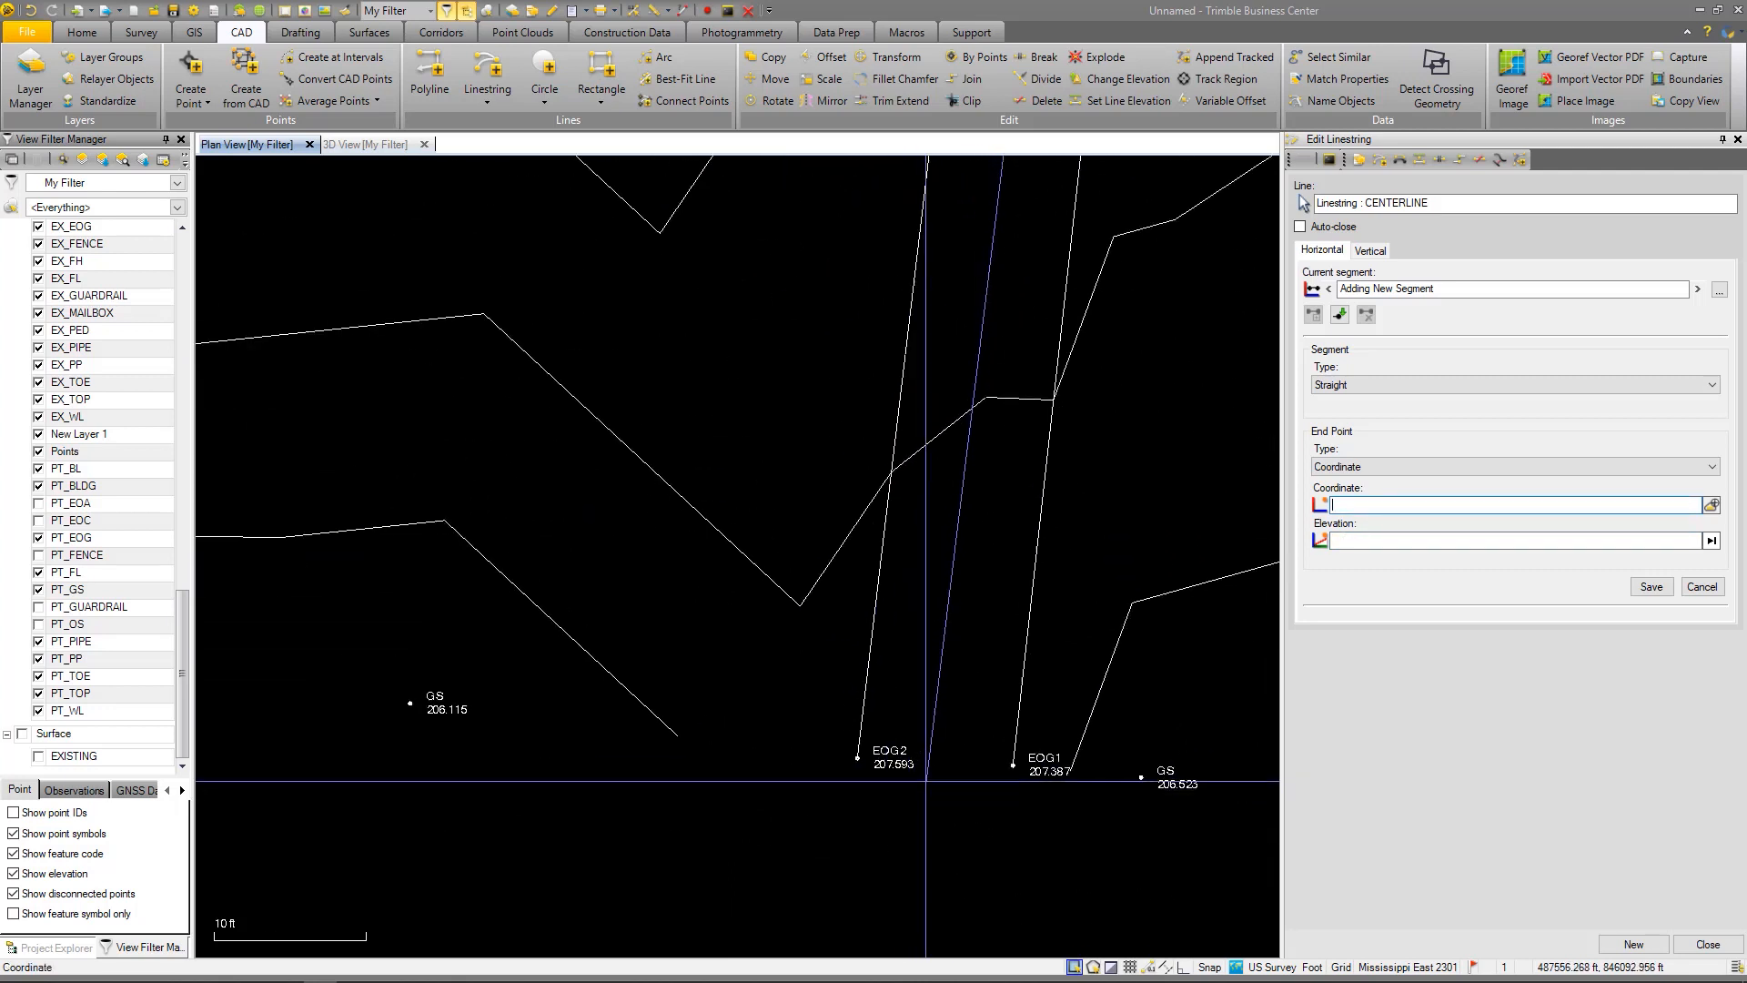
left_click(940, 767)
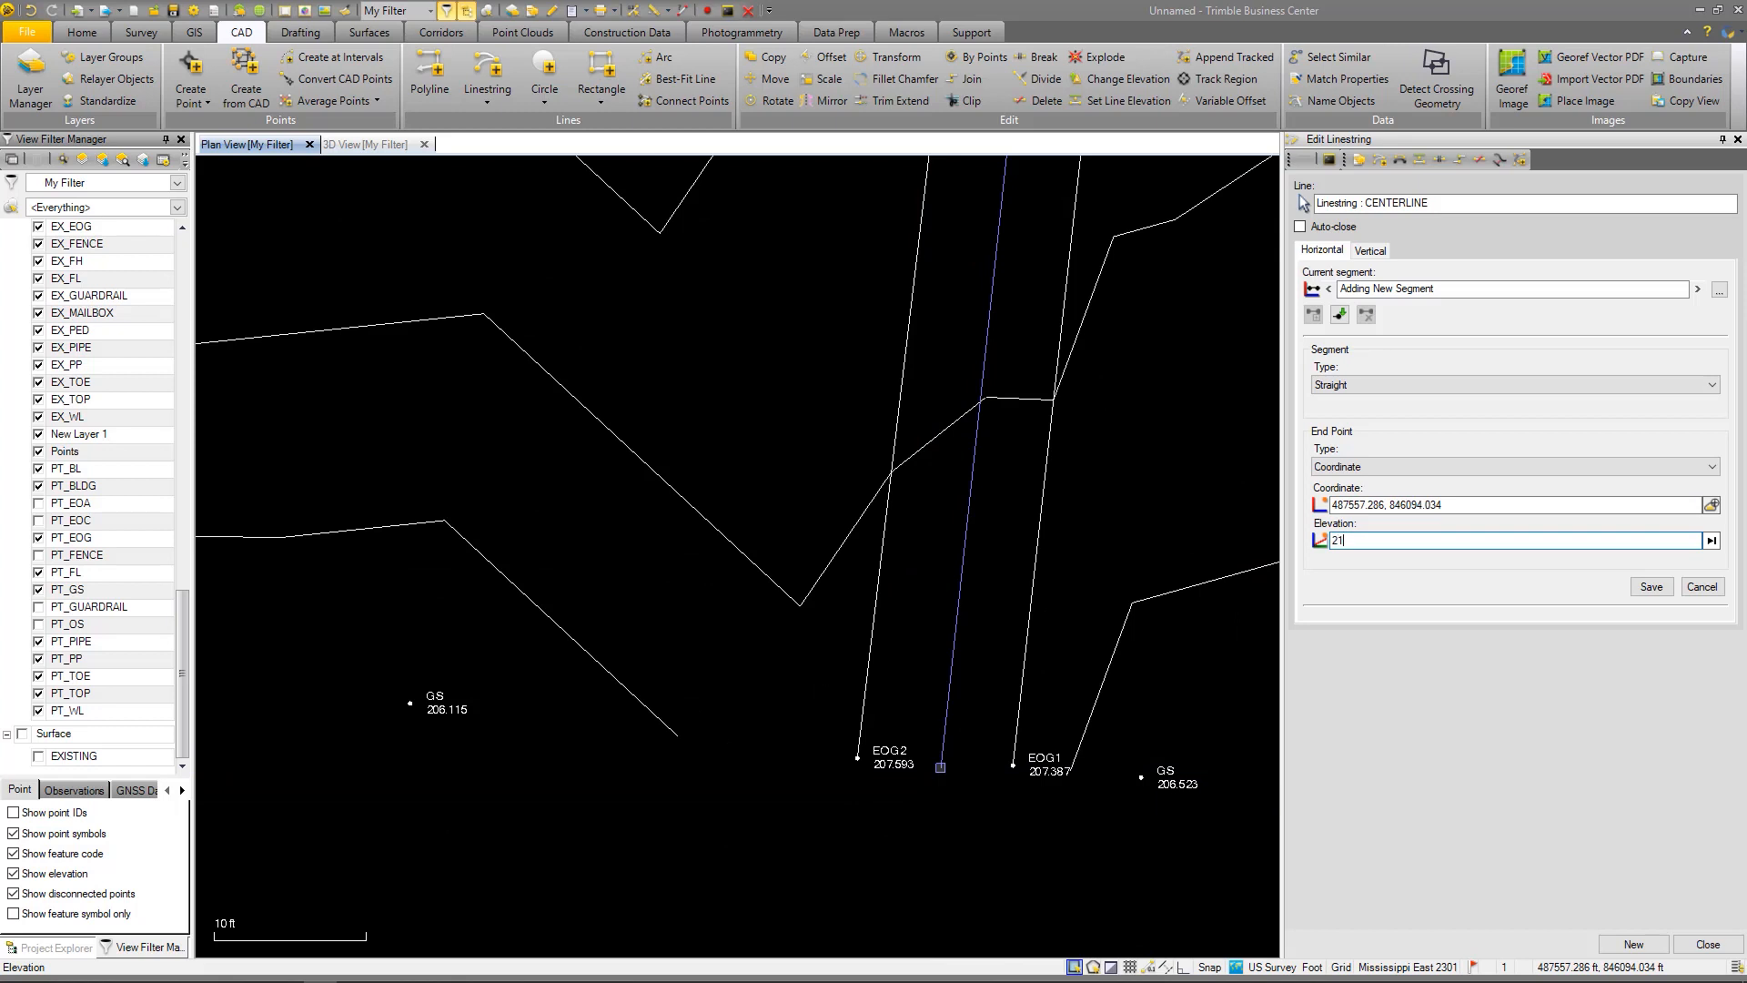
type("217")
key("Return")
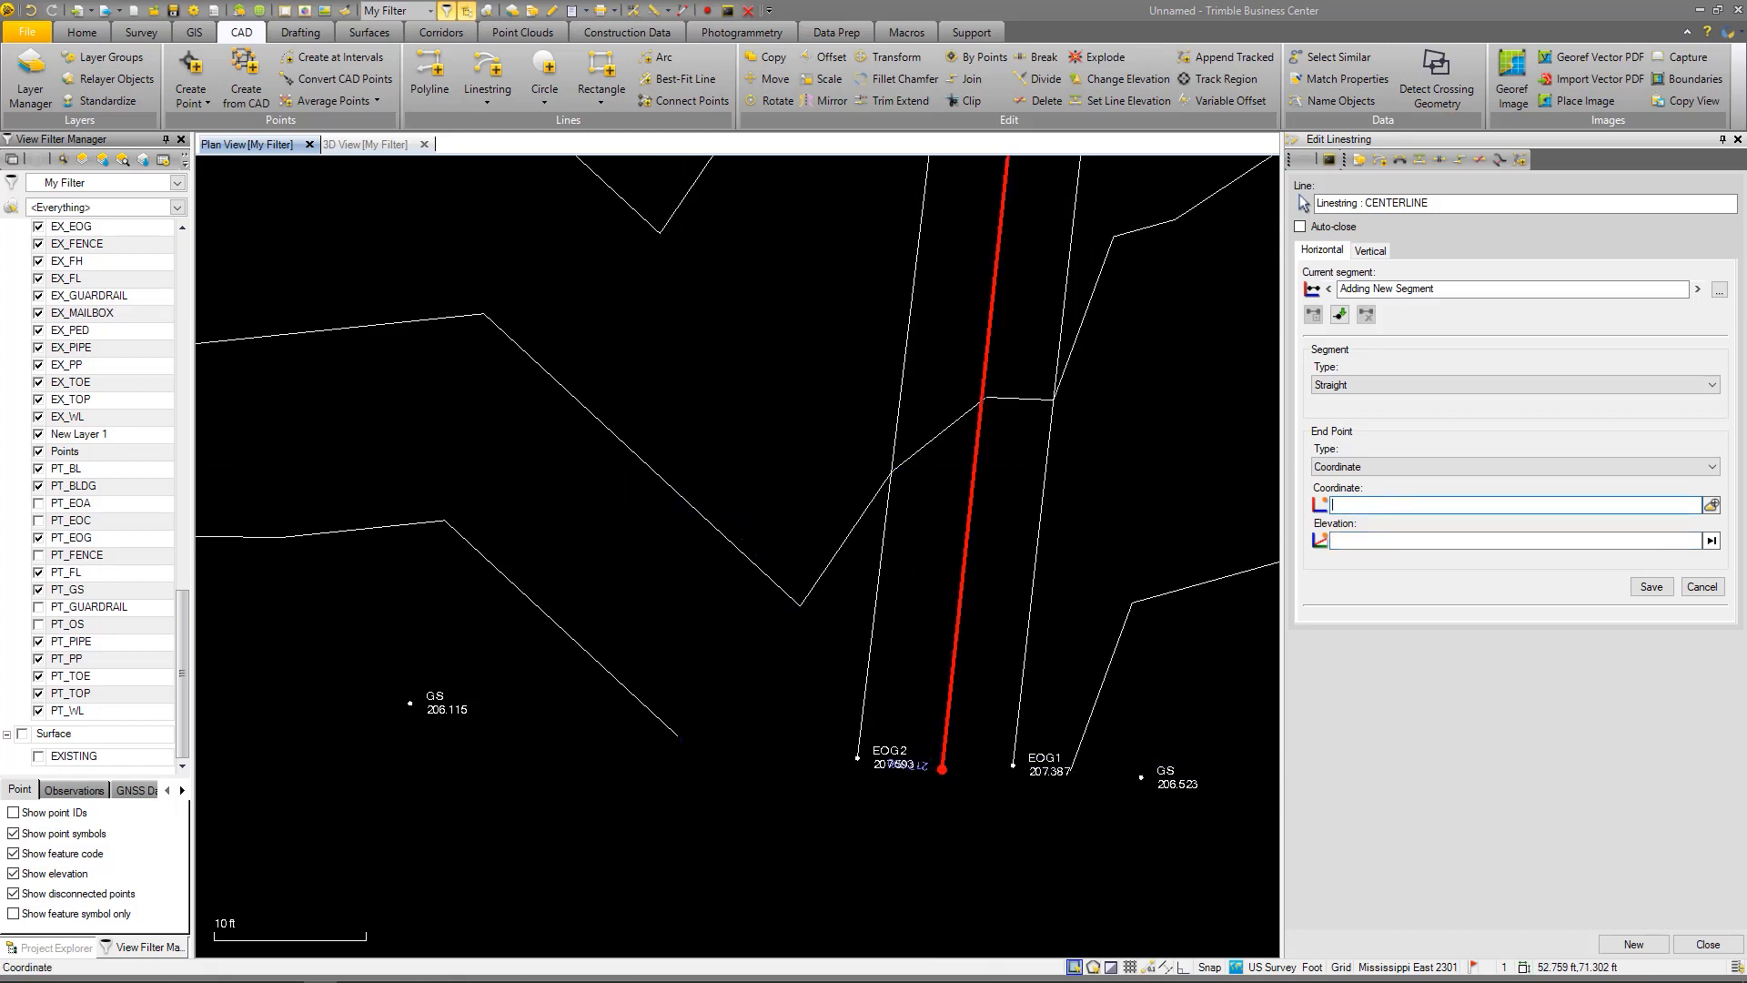
left_click(1708, 944)
Start creating a new alignment and name it ROBERTS ROAD
scroll(775, 712, "down", 2)
scroll(774, 712, "down", 9)
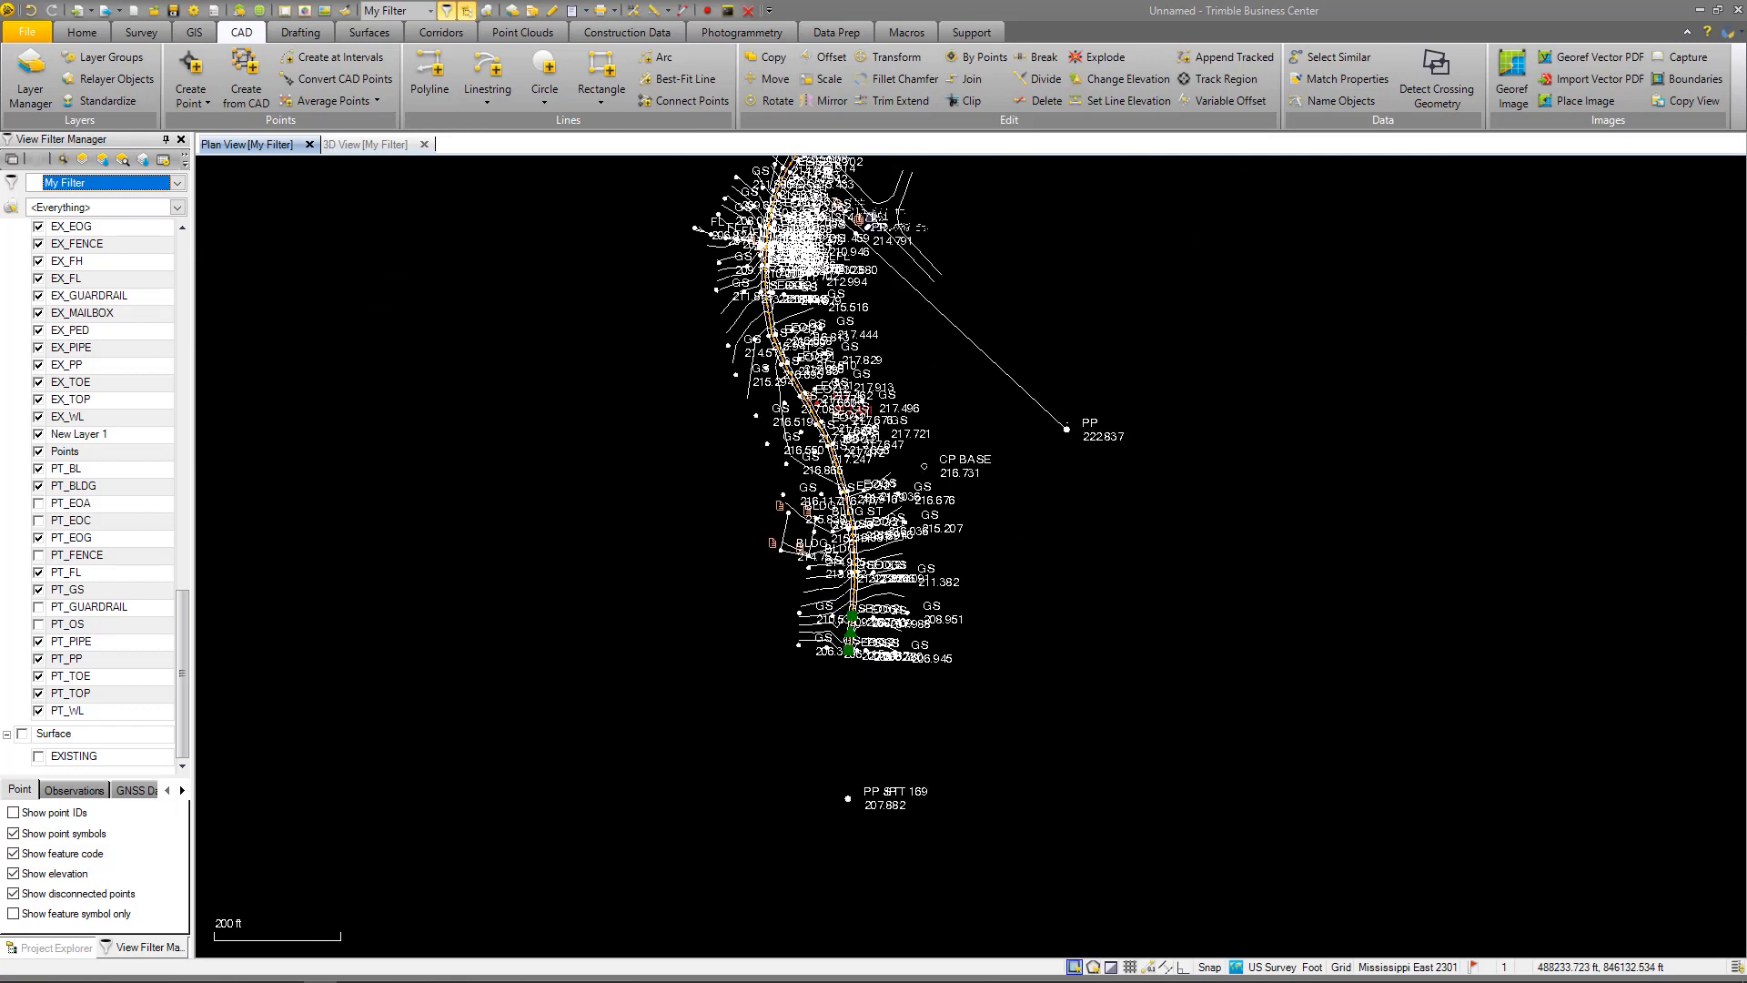
scroll(742, 365, "up", 5)
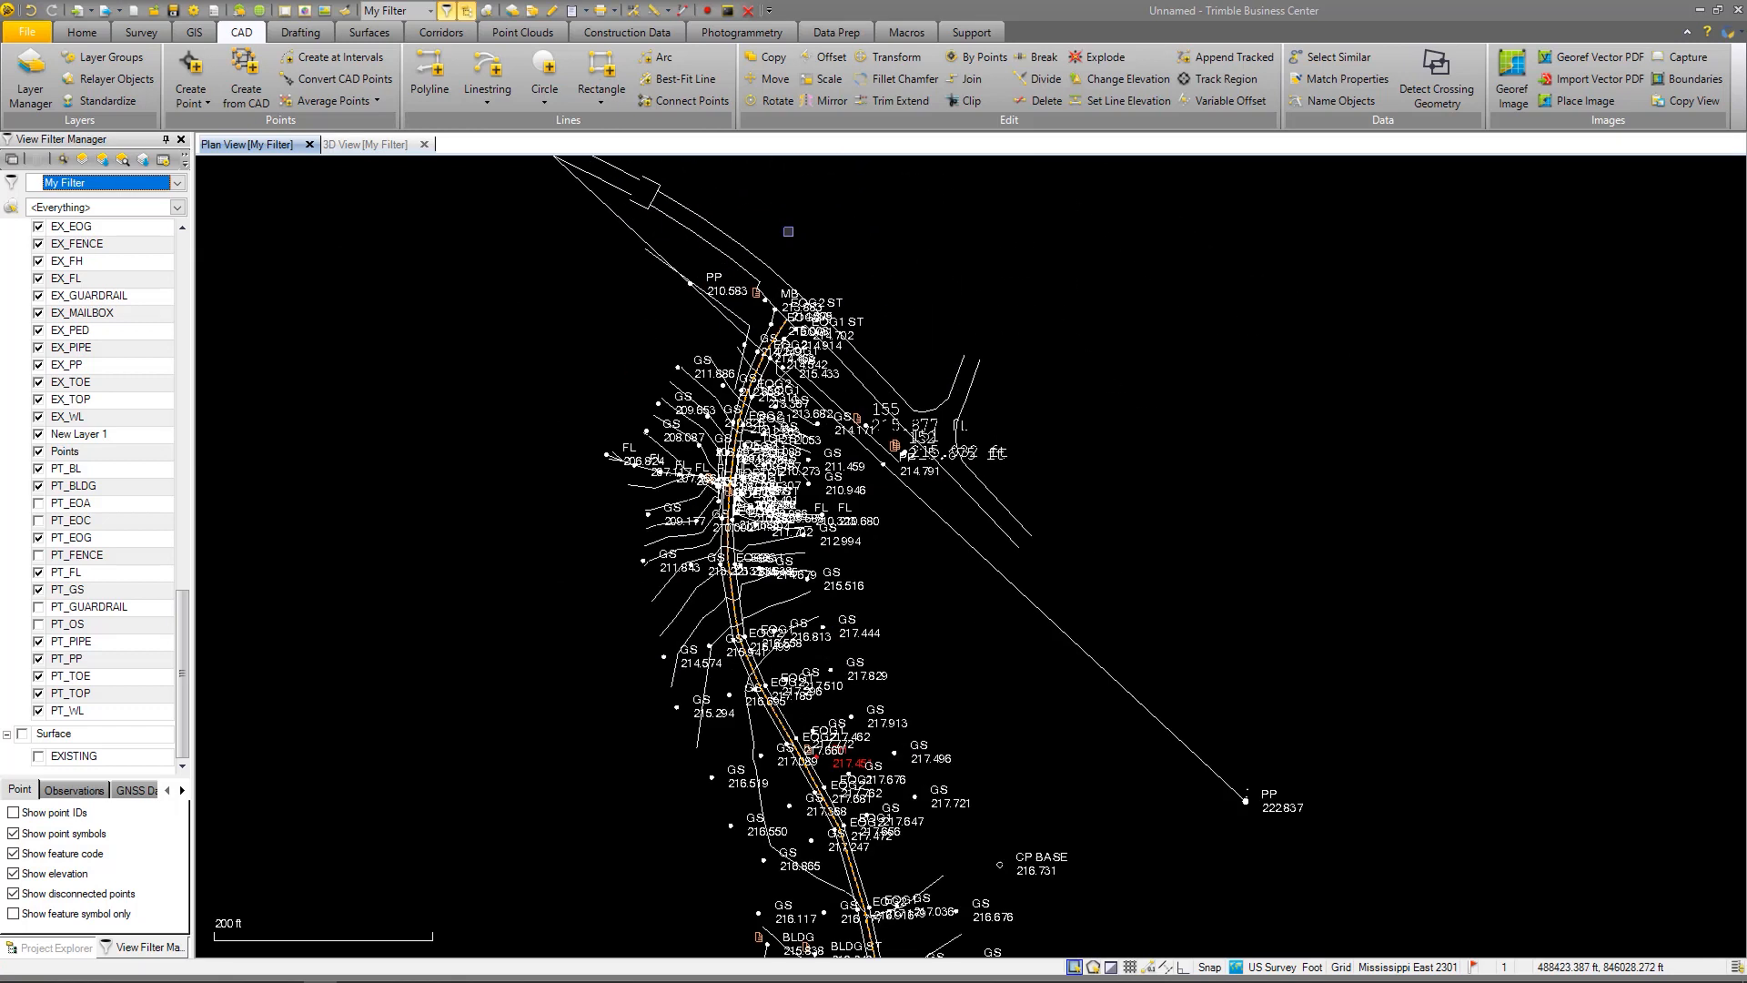
scroll(741, 364, "up", 3)
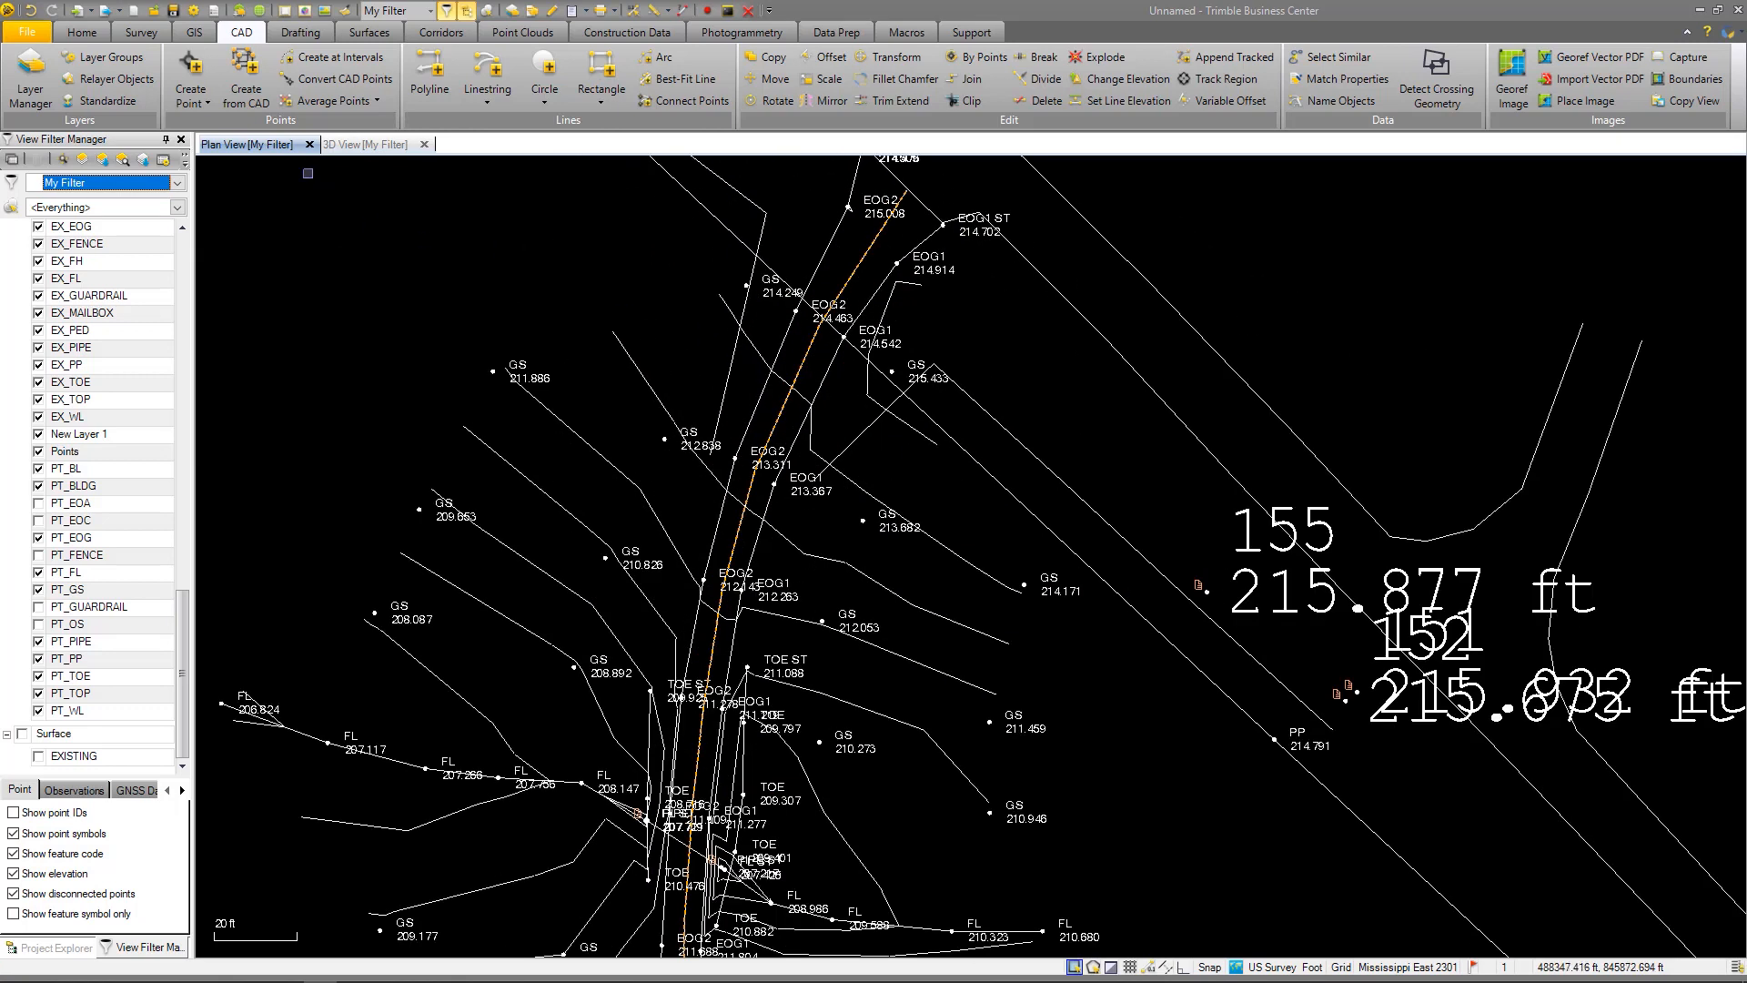
left_click(440, 33)
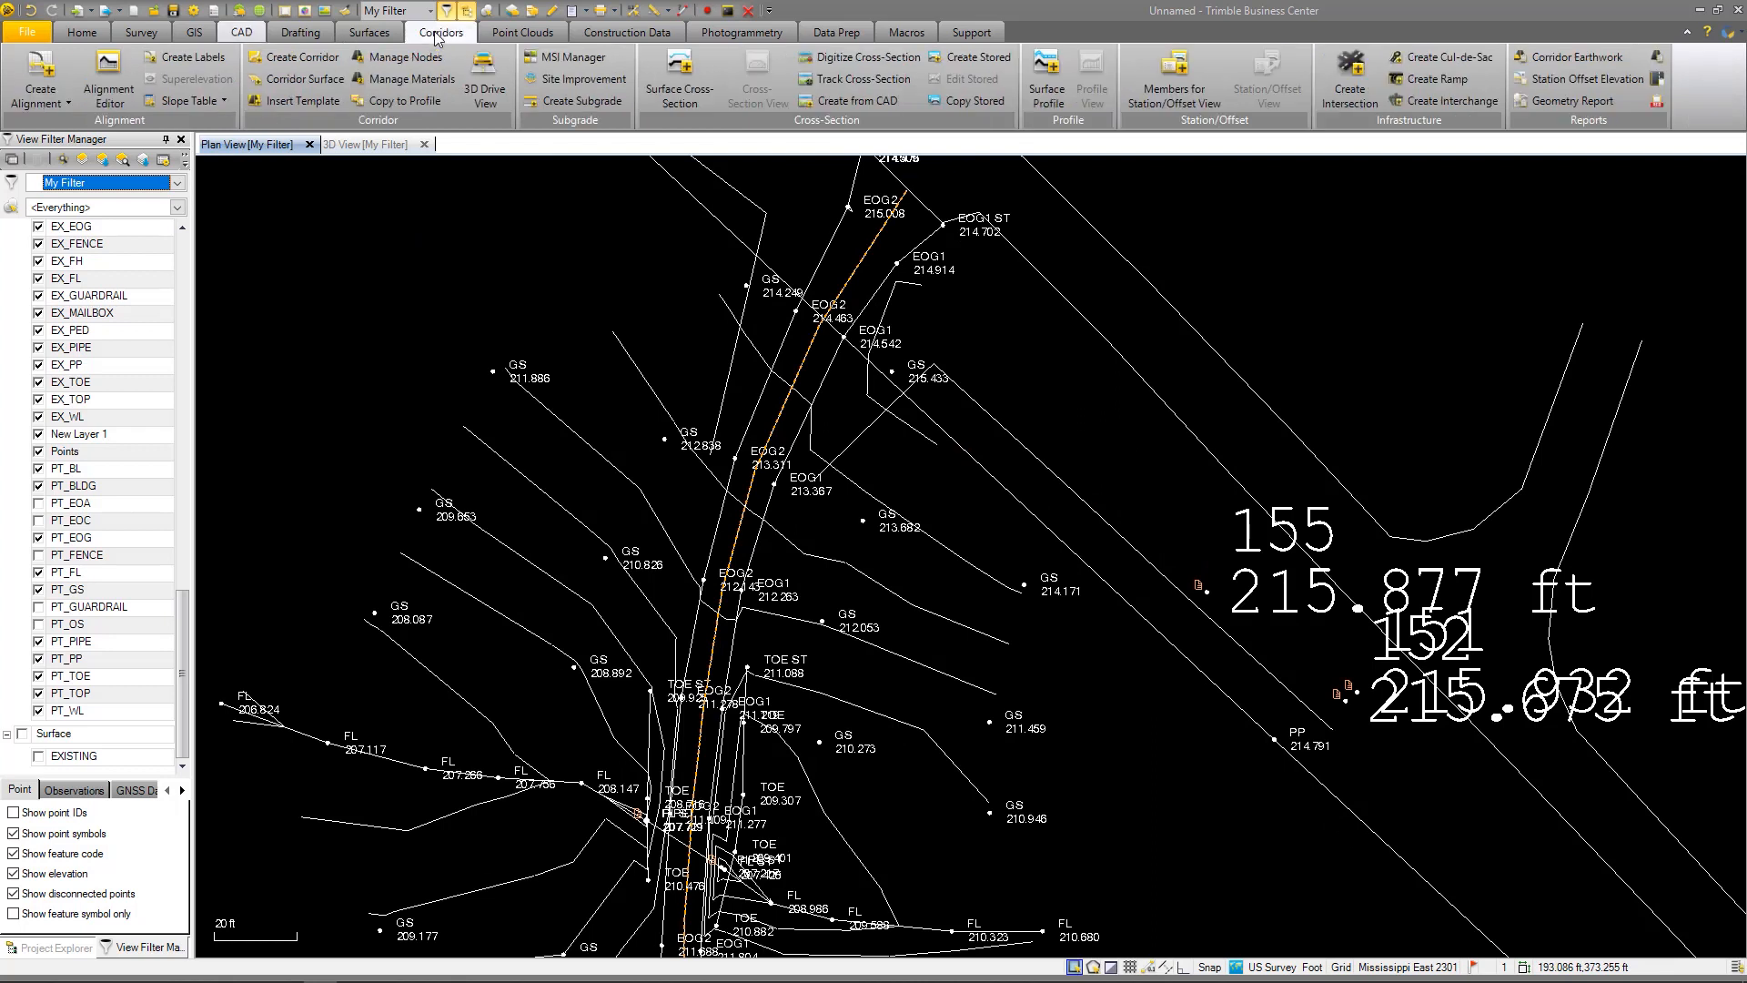
left_click(38, 61)
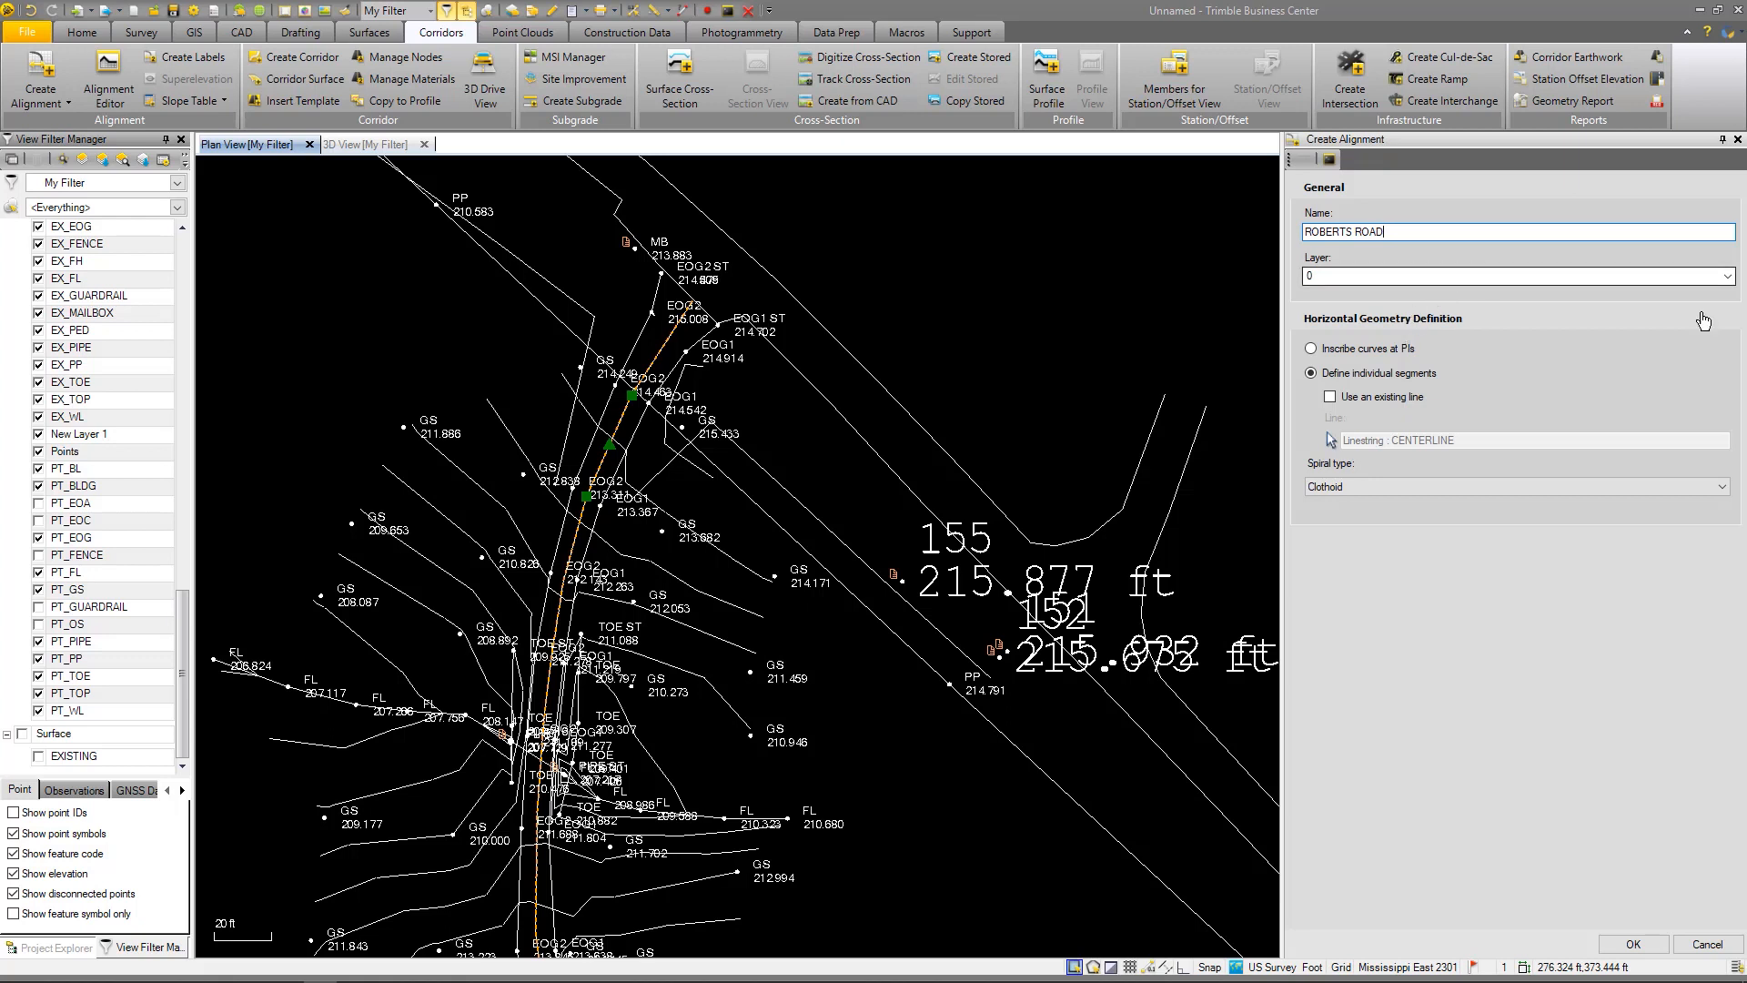
Create a new layer named ROAD and assign it to the ROBERTS ROAD alignment
left_click(1729, 278)
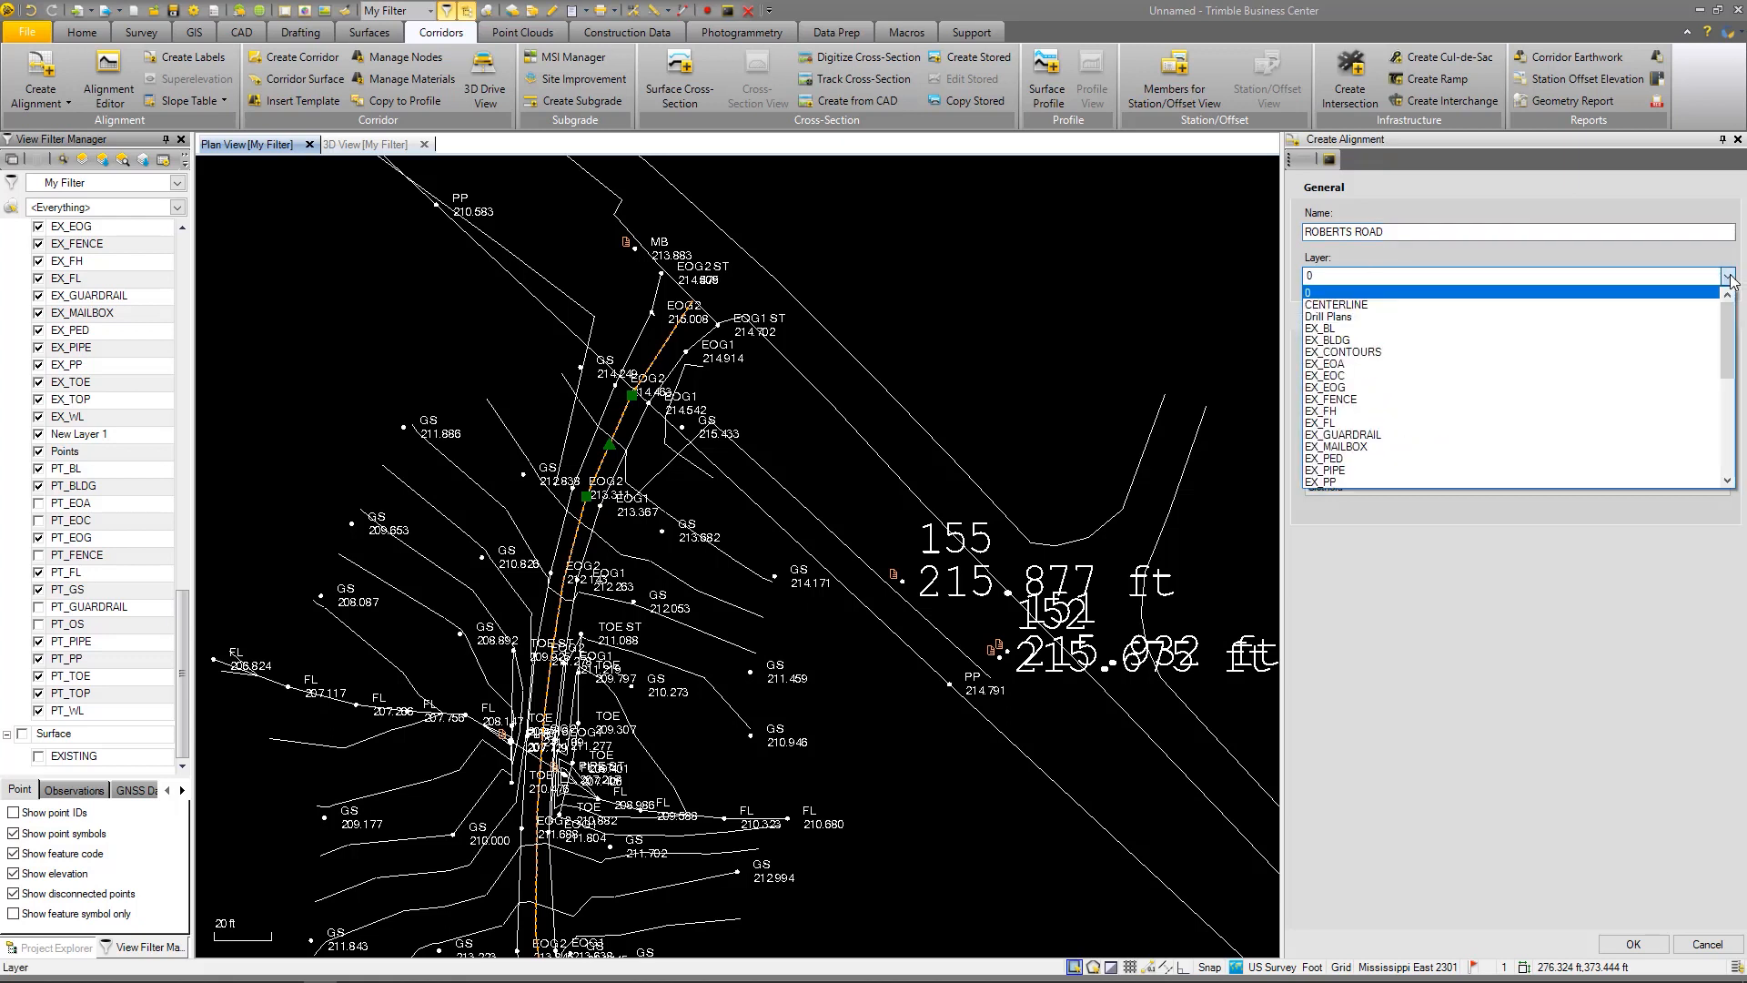
left_click_drag(1729, 360, 1727, 464)
left_click(1385, 480)
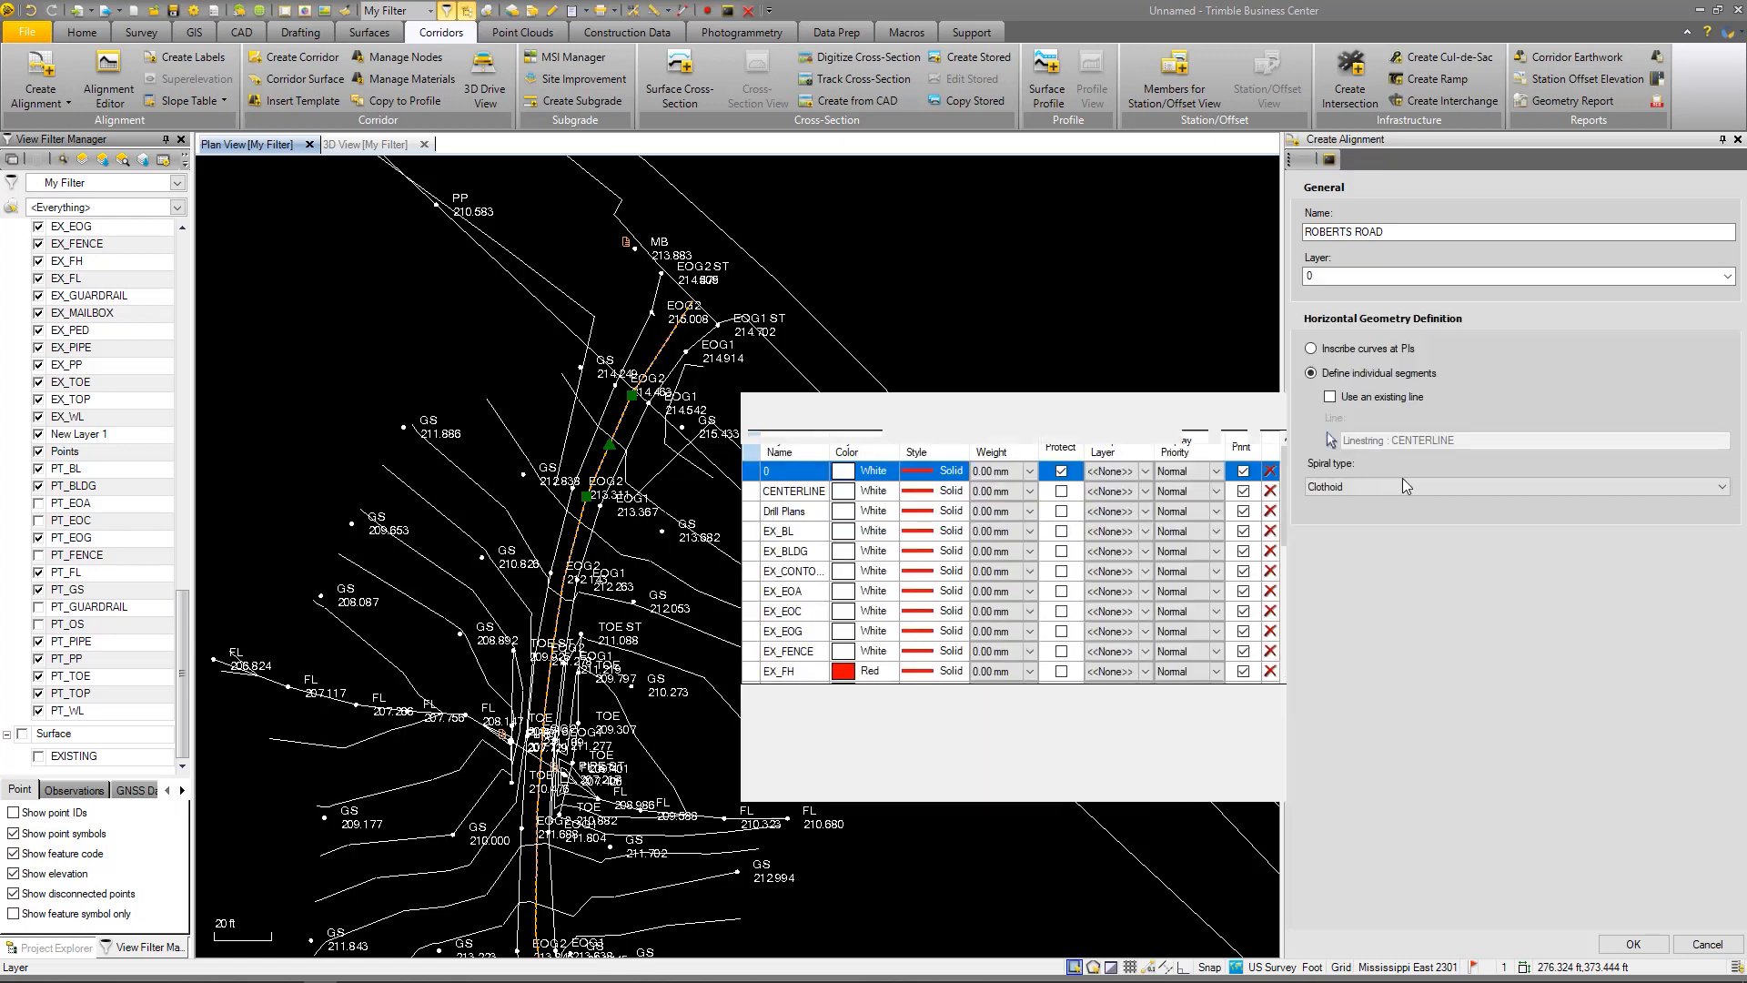
type("ROA")
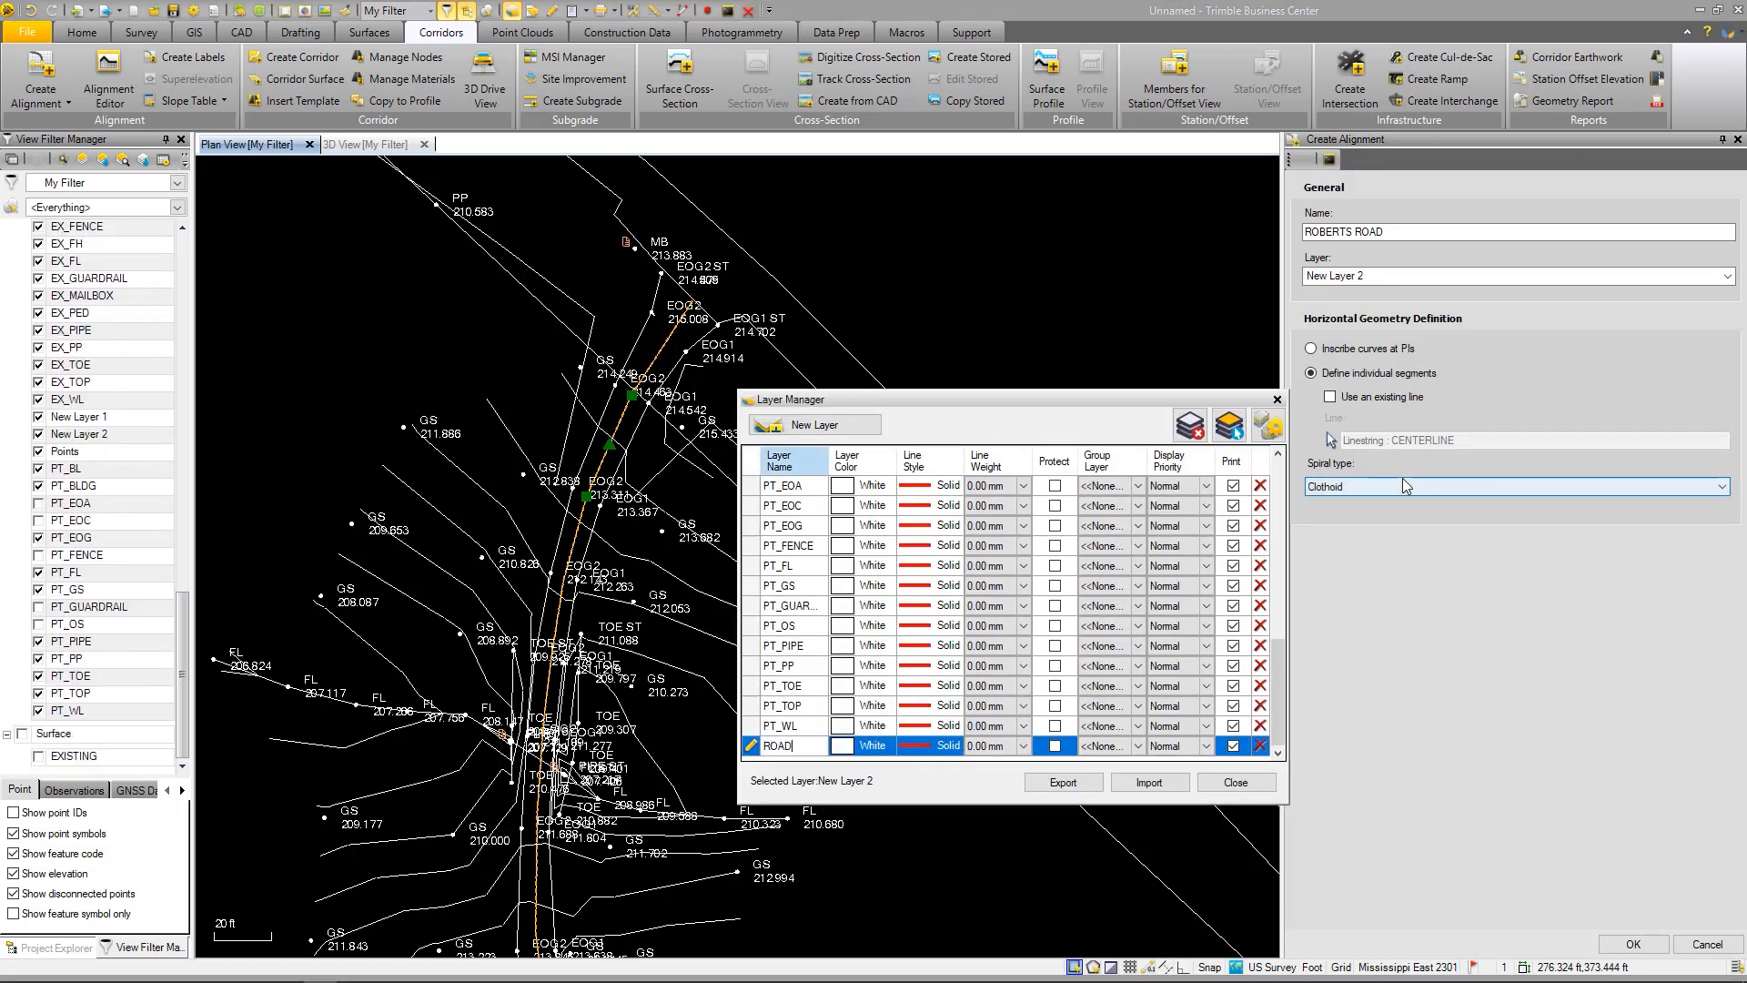
type("D")
left_click(1235, 782)
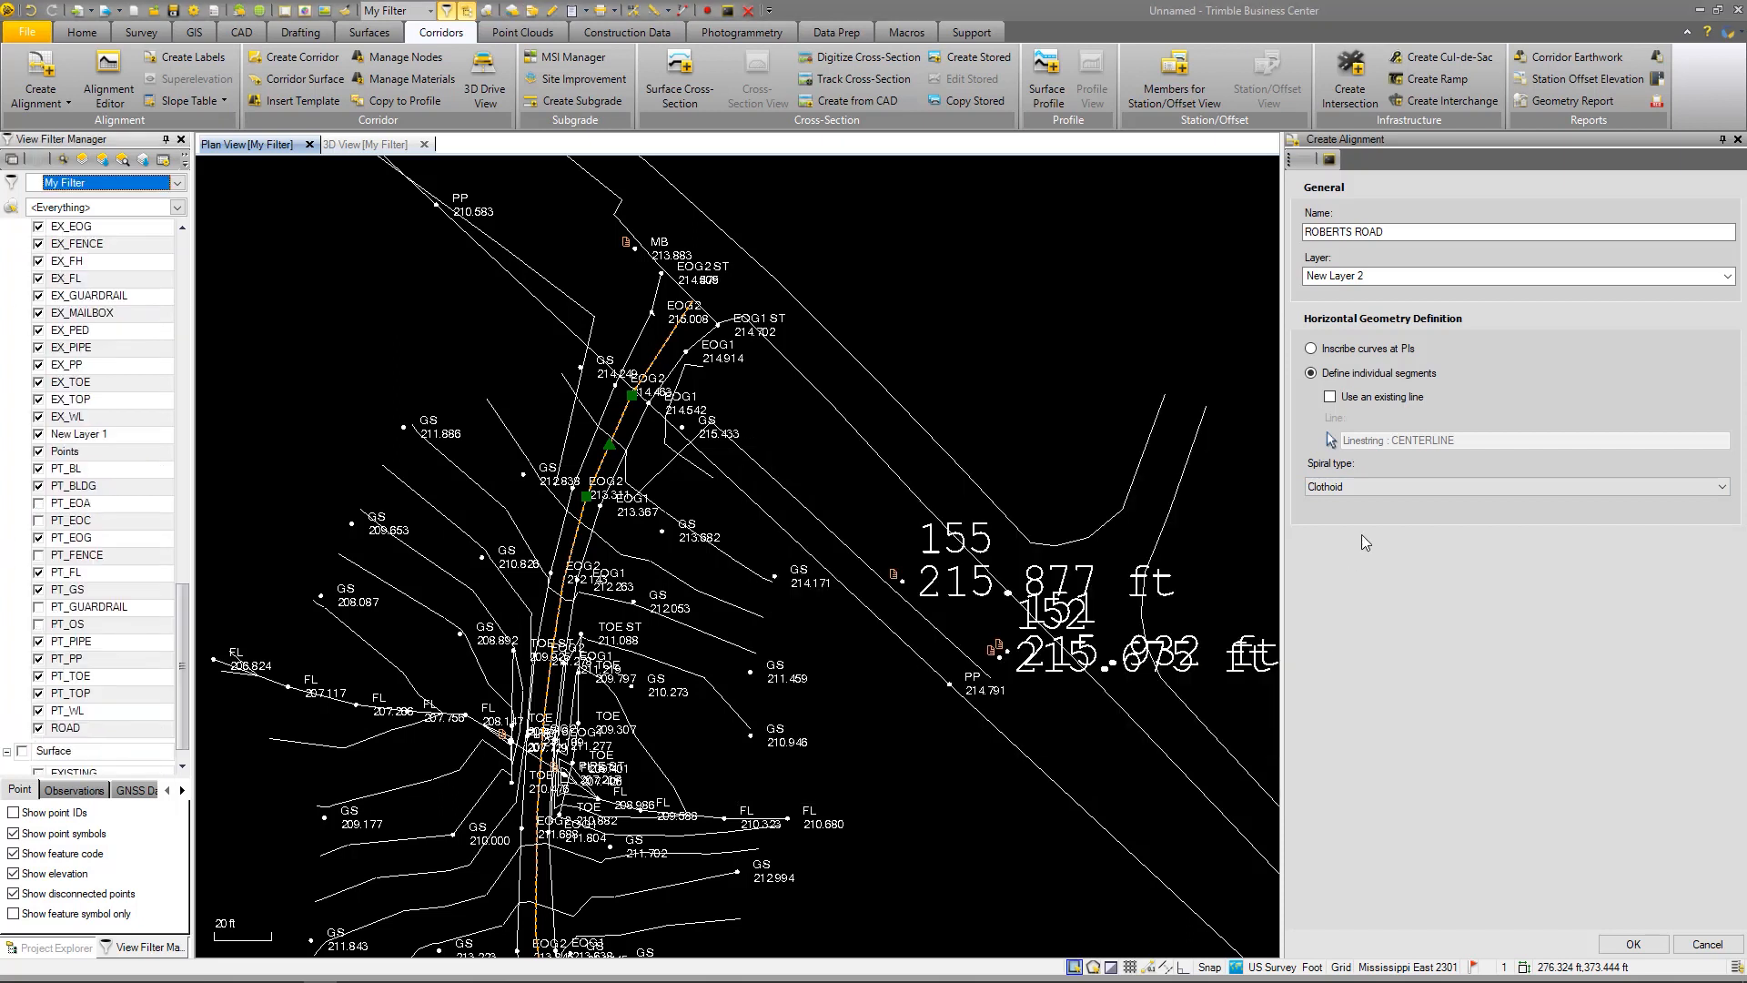
Base the alignment's horizontal geometry on the existing CENTERLINE linestring and create the alignment
left_click(1330, 398)
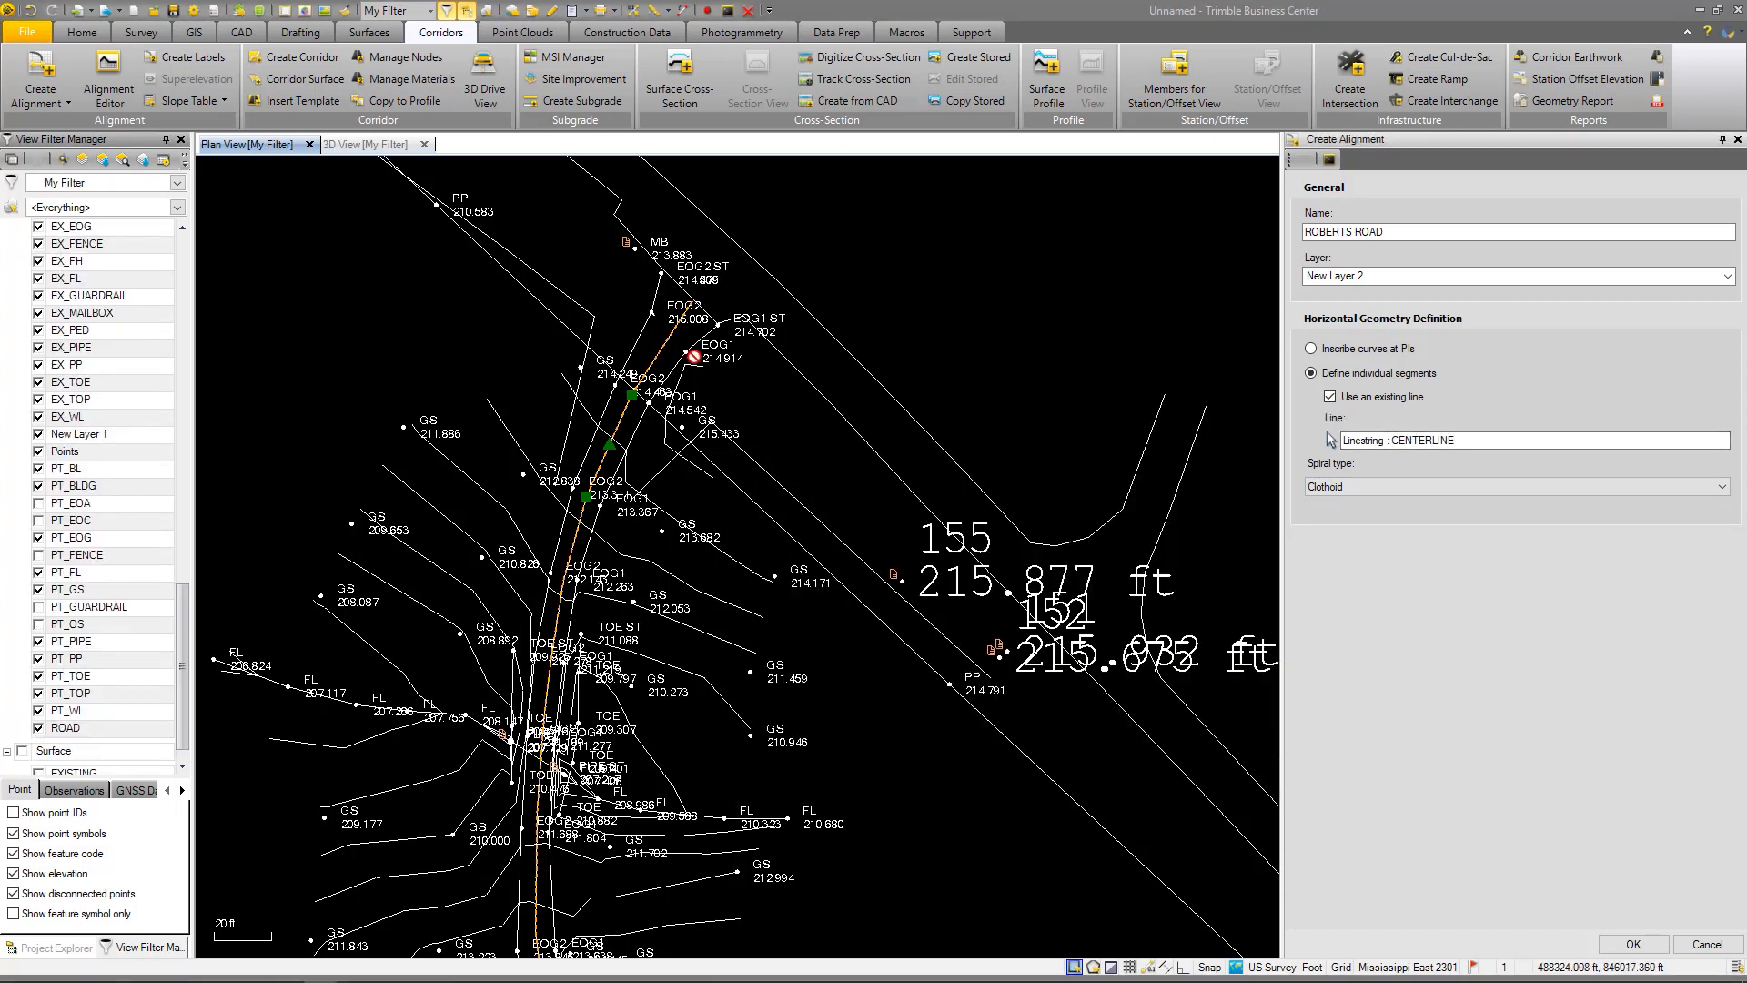
left_click(1633, 943)
scroll(695, 745, "down", 1)
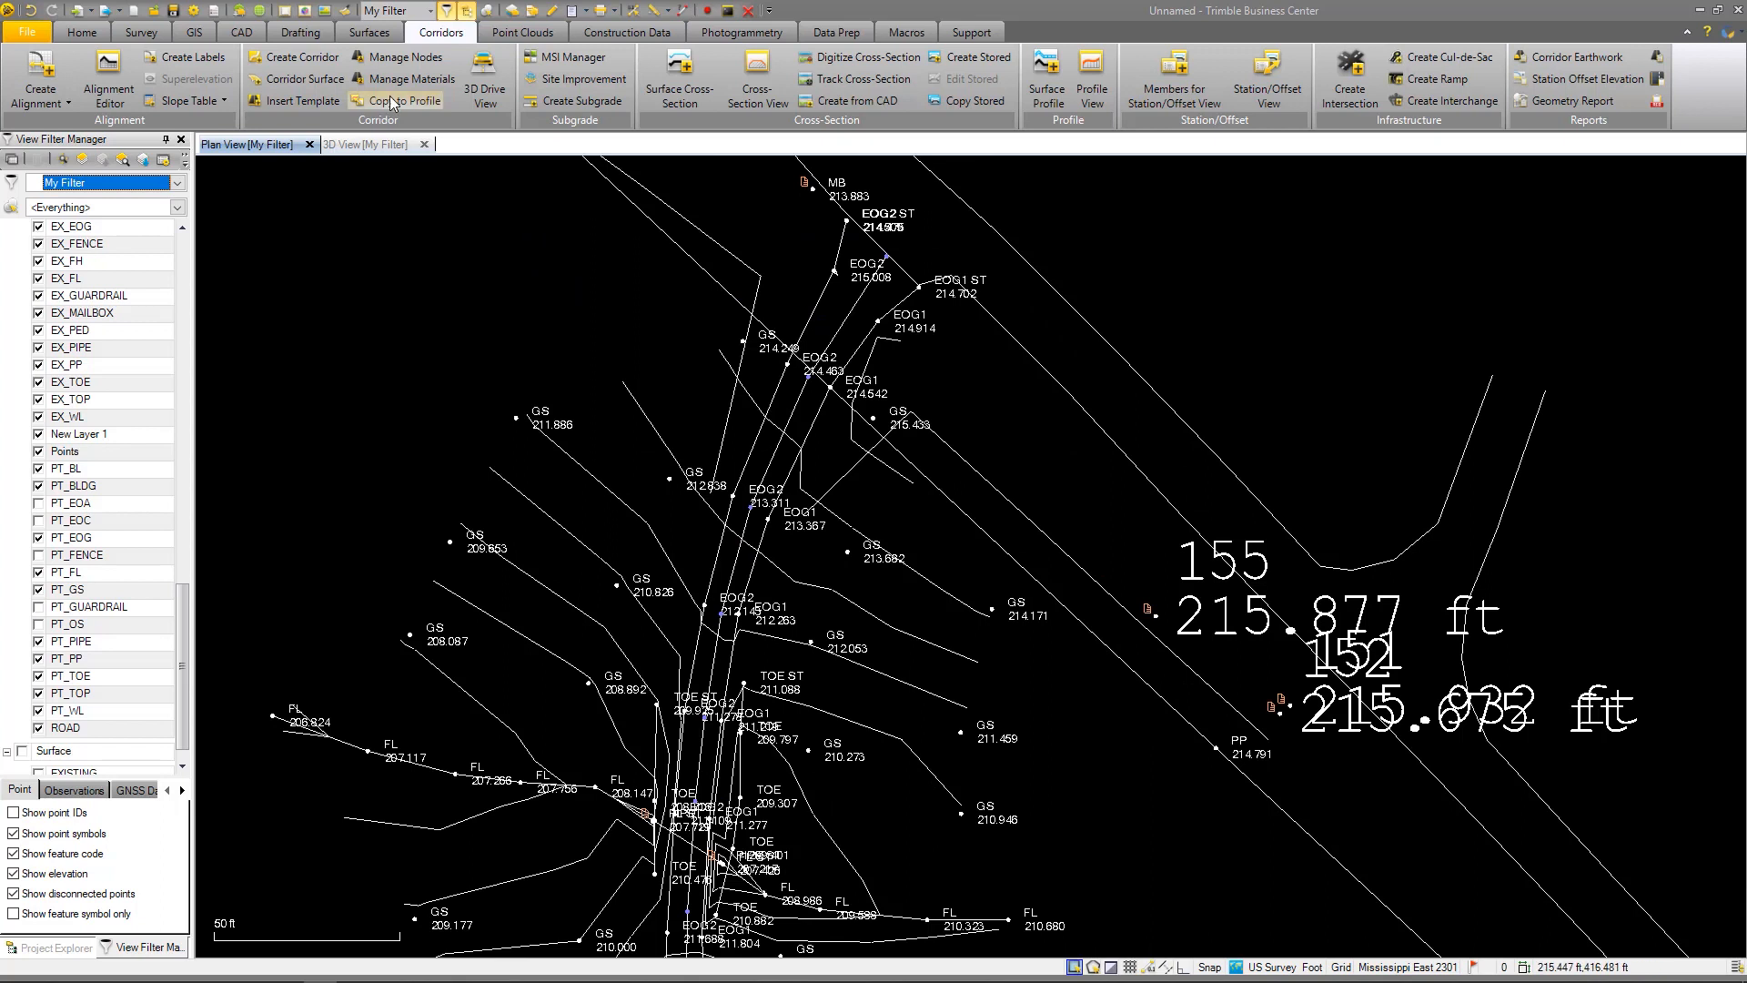
Create a ROBERTS FARM corridor on the ROBERTS ROAD alignment and ROBERTS ROAD_V, with EXISTING as original ground and reference surface
left_click(300, 56)
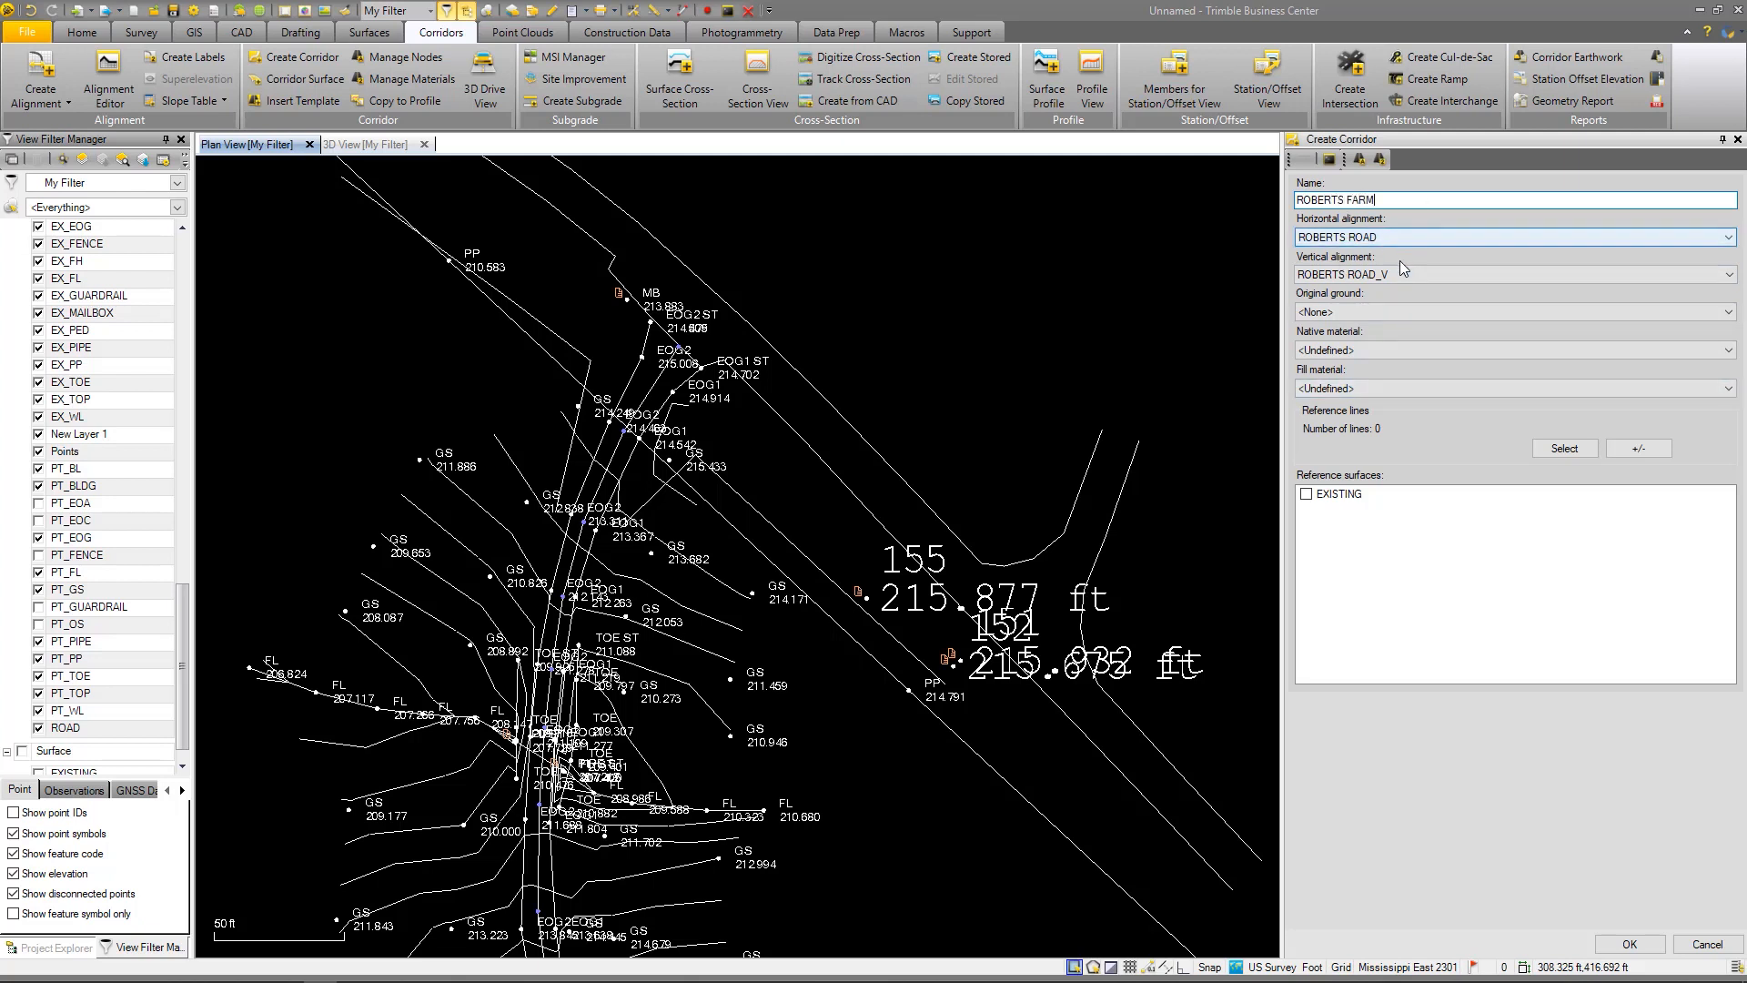
left_click(1388, 309)
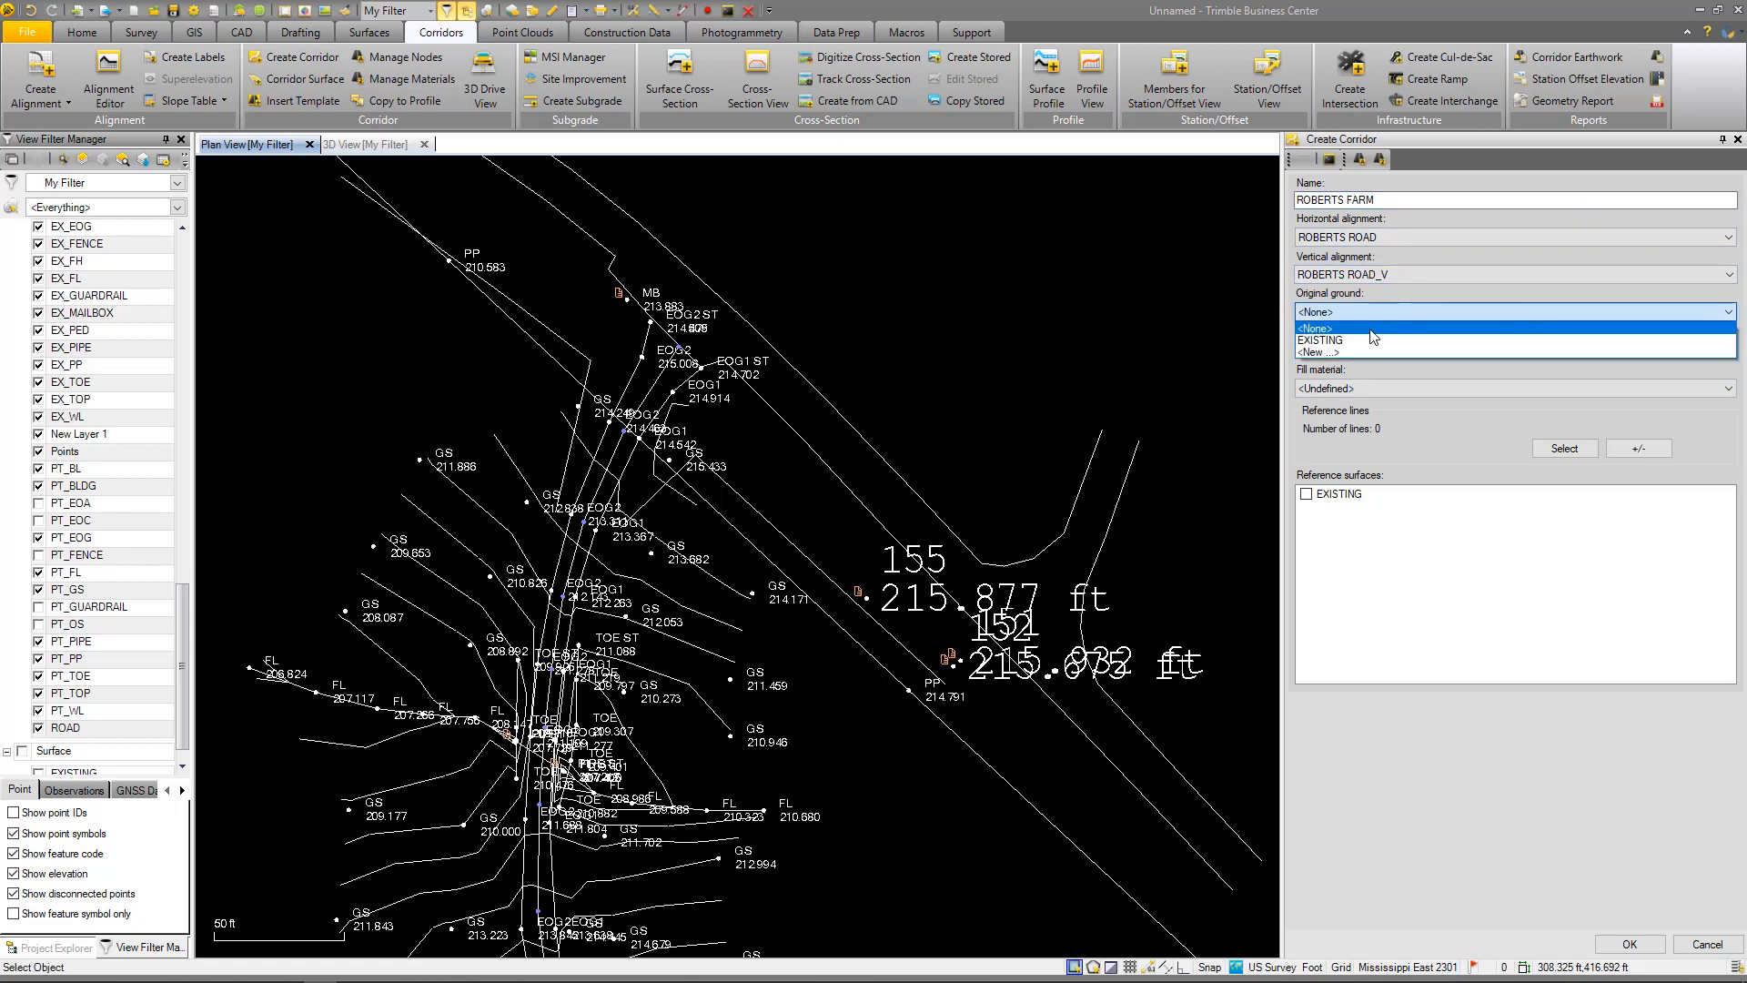
left_click(1369, 339)
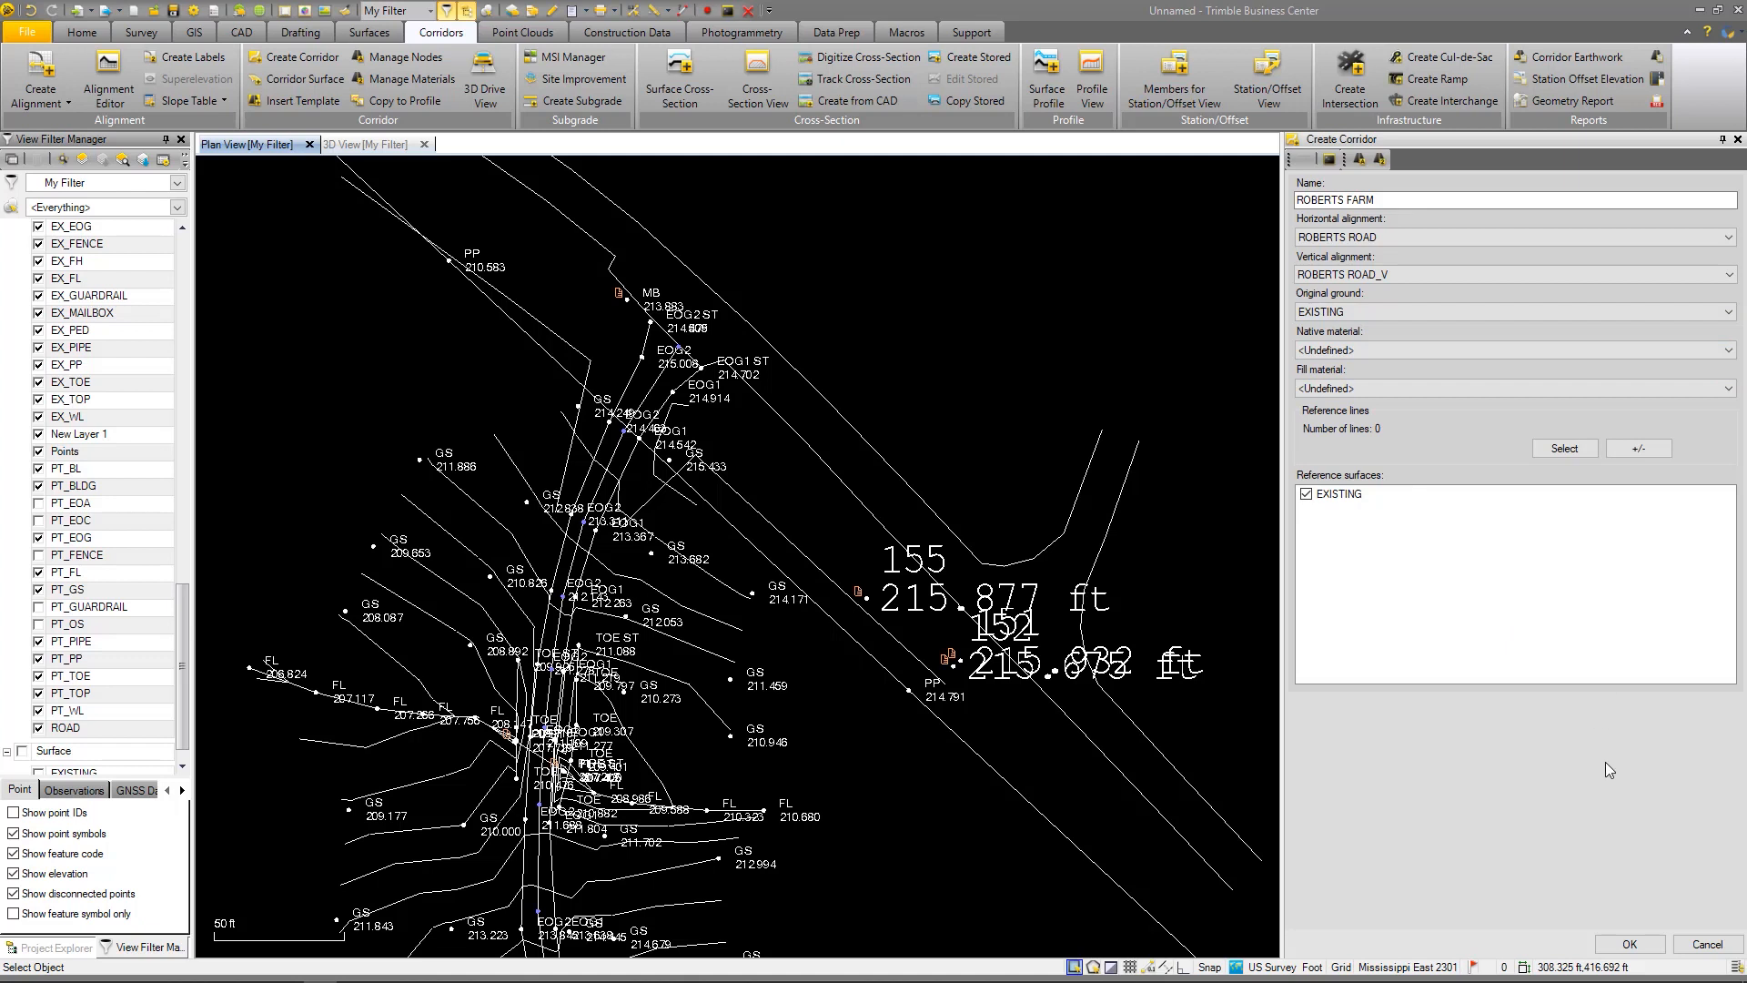
left_click(1630, 945)
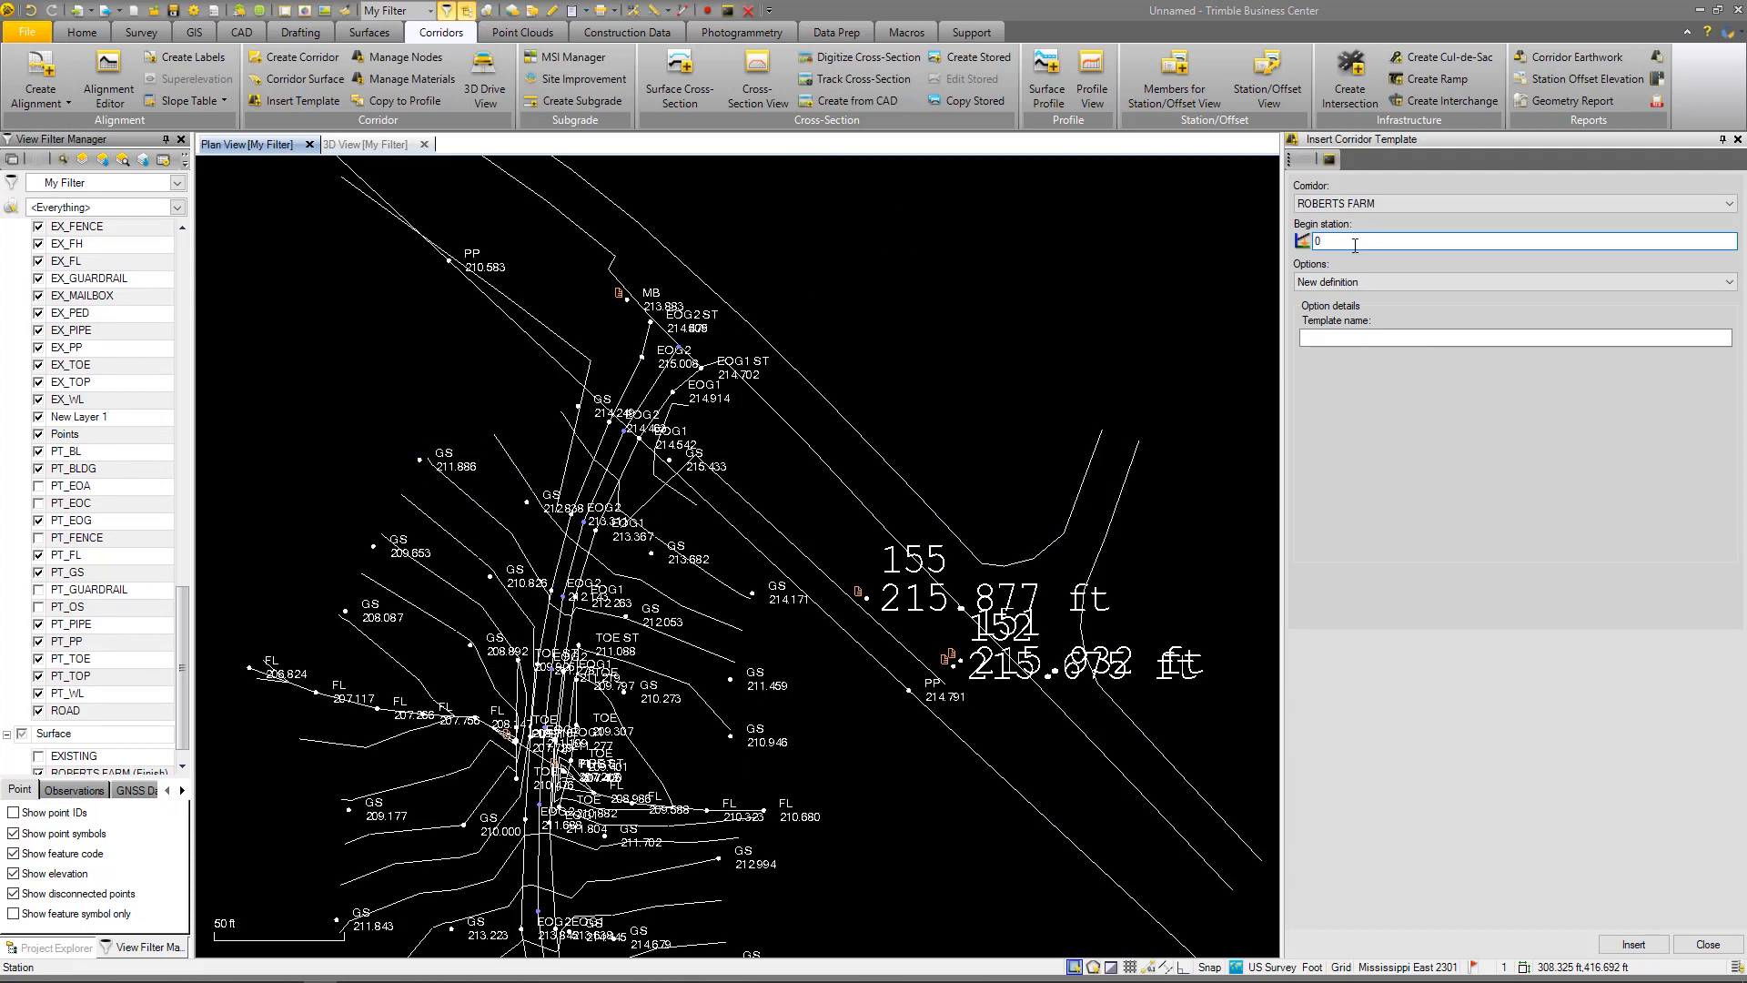
Insert a new-definition corridor template named SLOPE at station 0+00.00 of the ROBERTS FARM corridor
left_click(1348, 337)
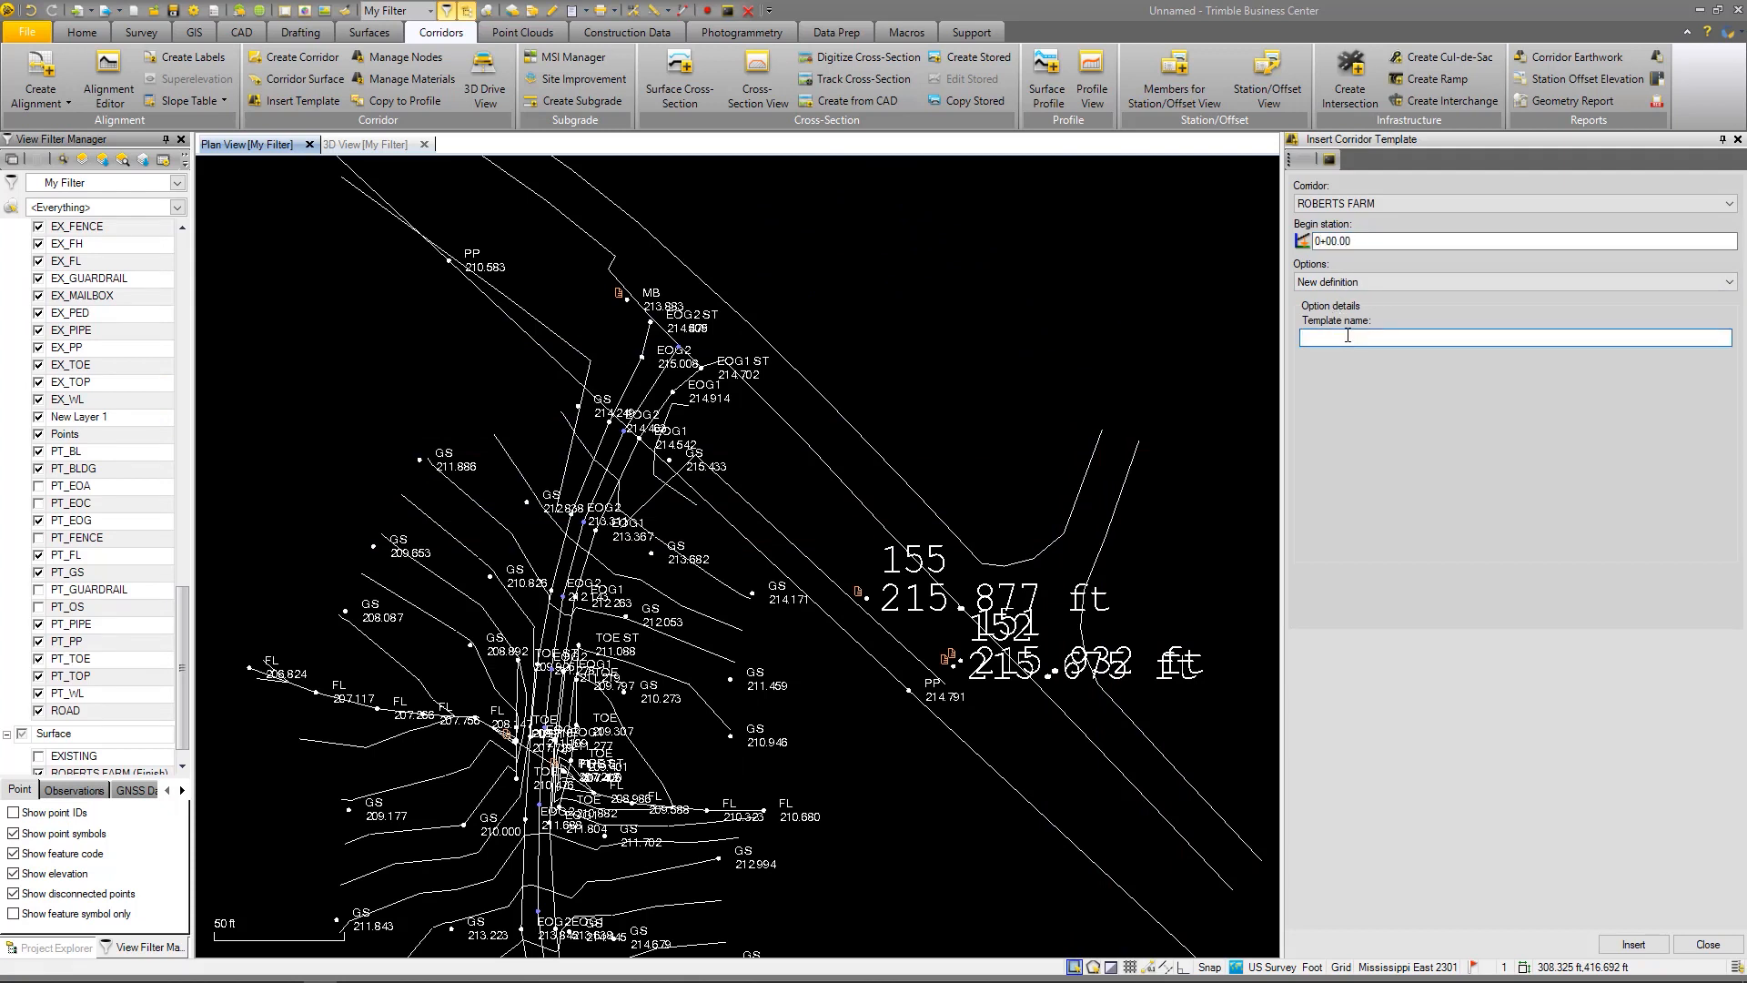
type("SLOPE")
left_click(1703, 943)
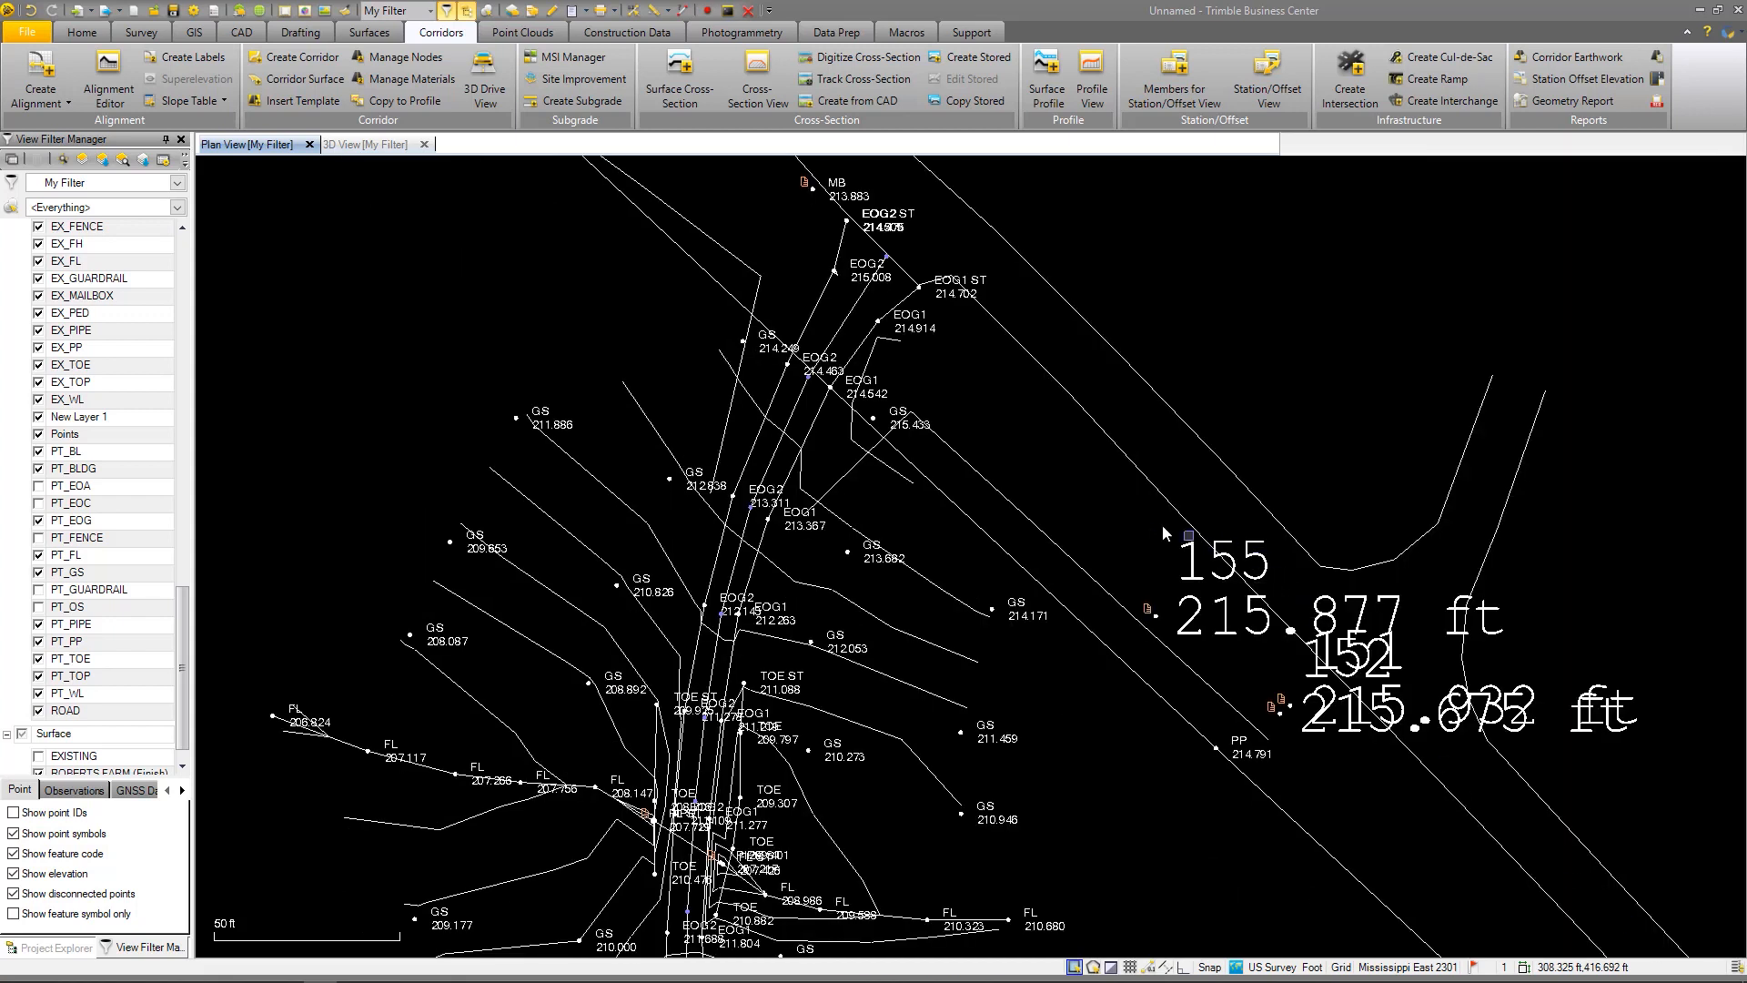
Open the SLOPE template for editing and preview its cross-section at station 0+42.13
double_click(1163, 526)
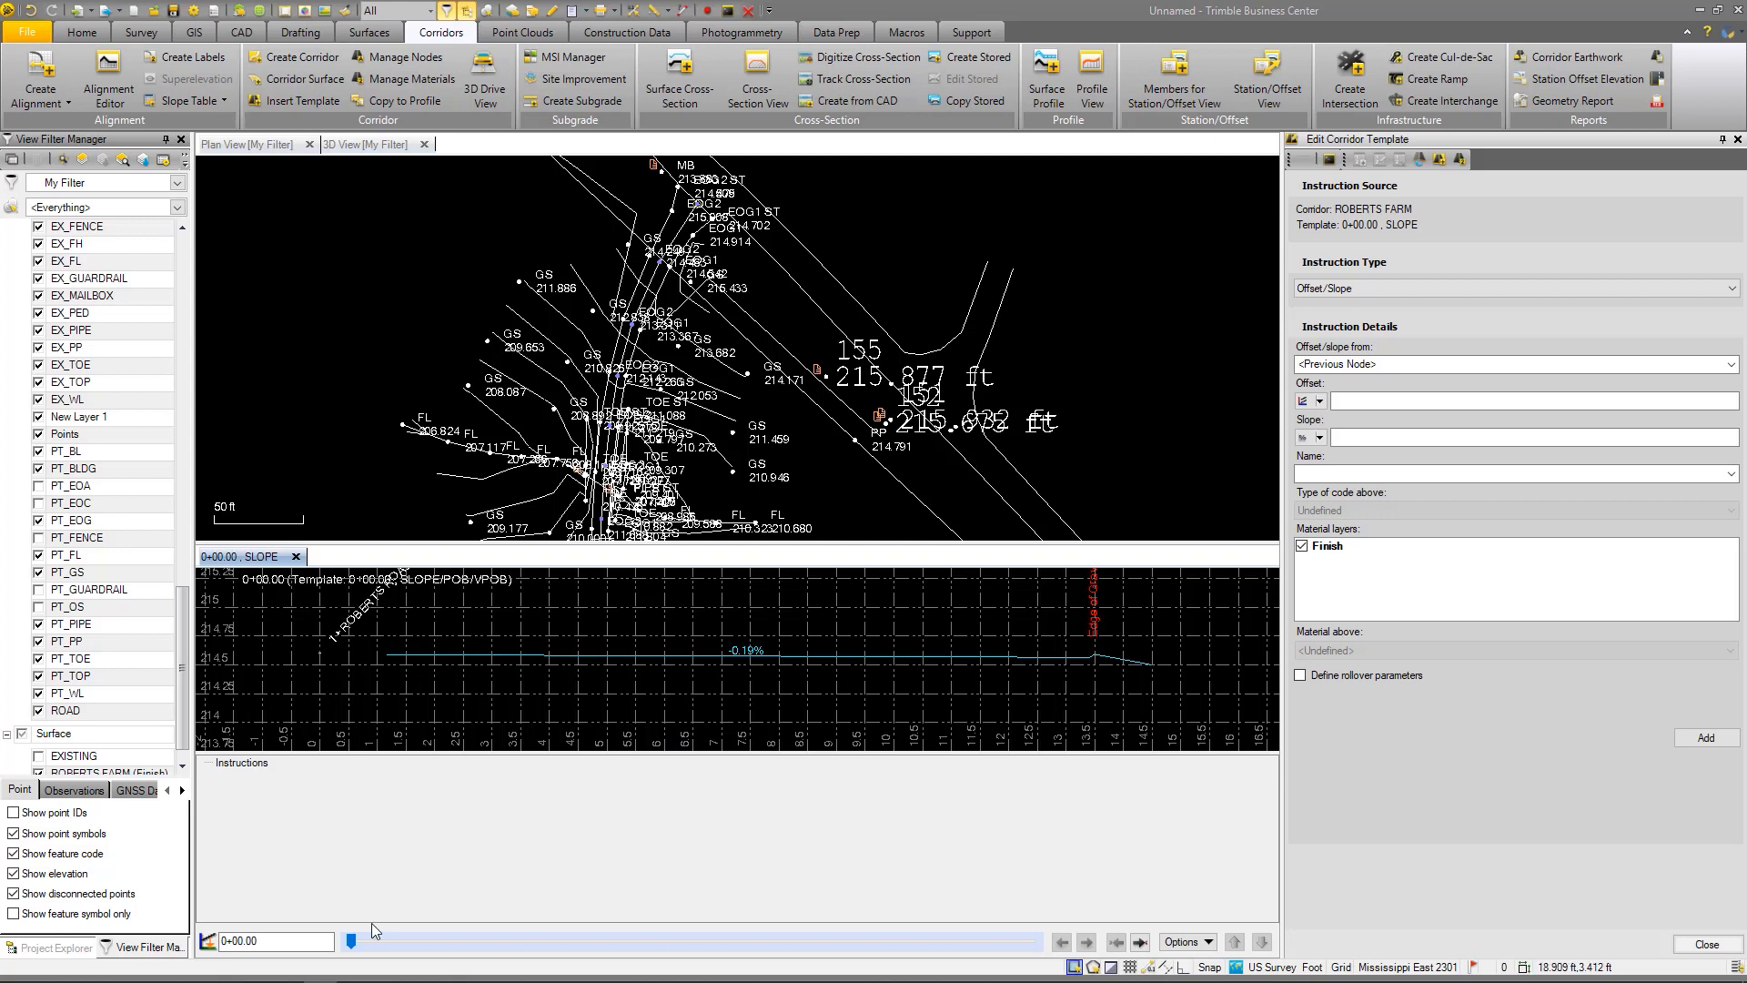
left_click_drag(352, 943, 378, 896)
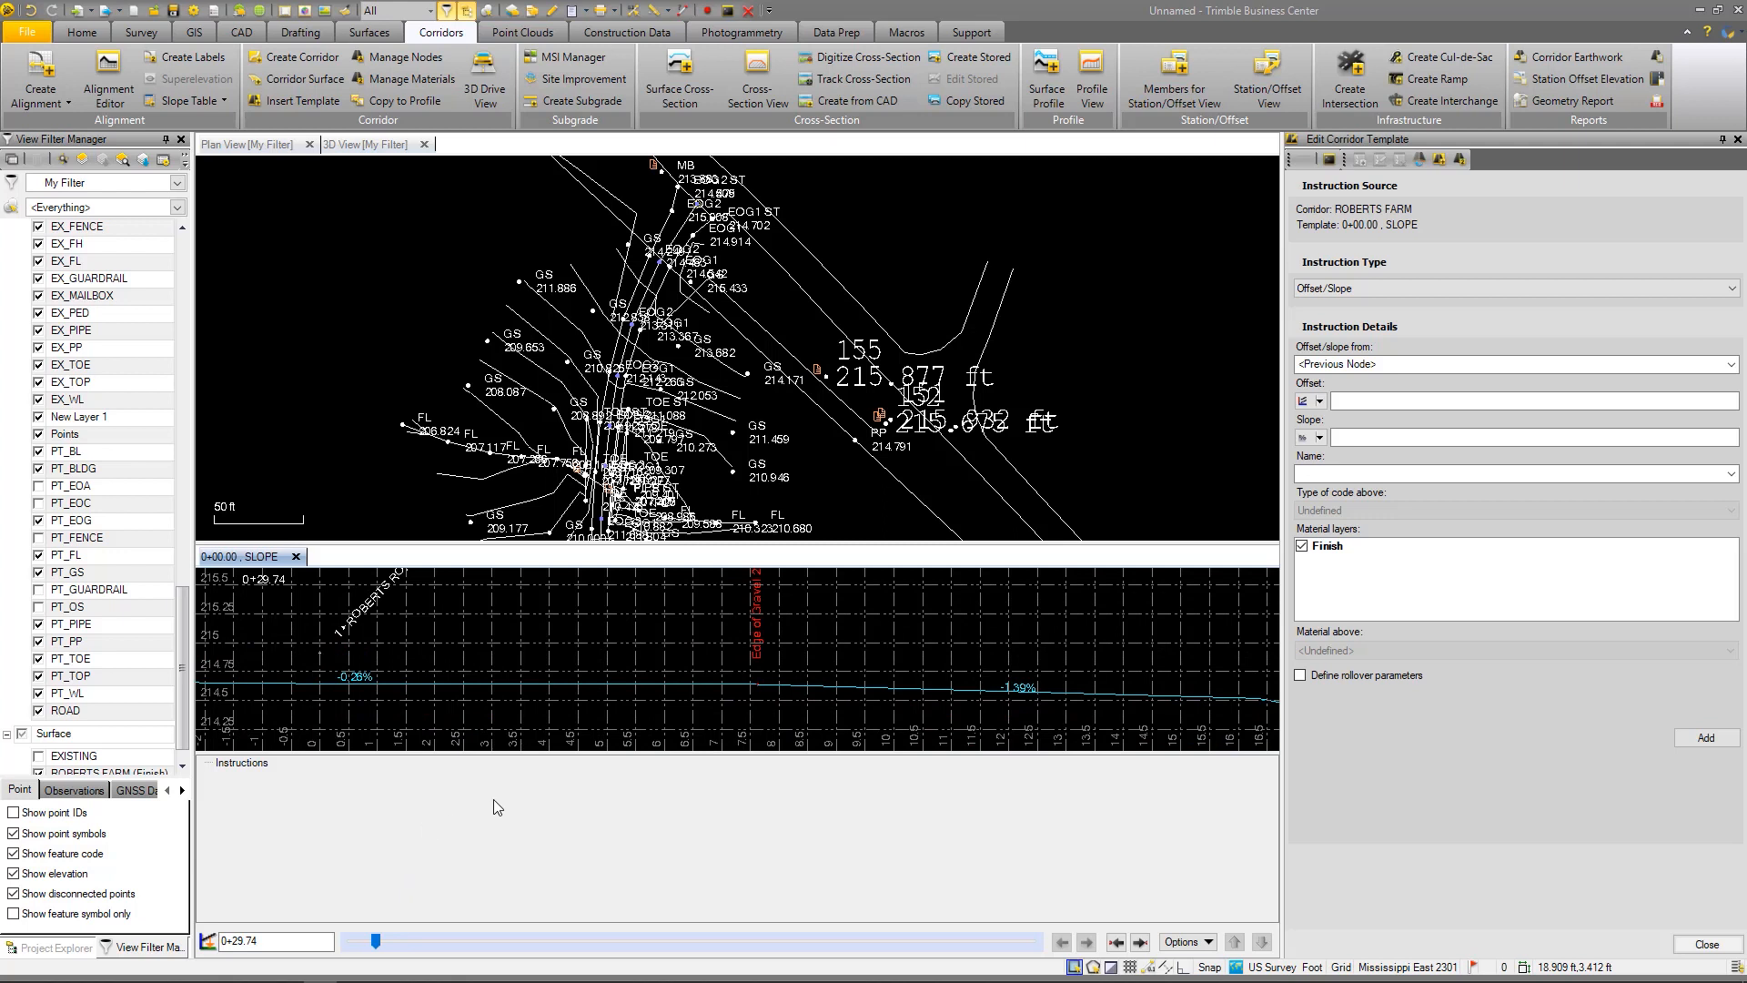
scroll(711, 730, "down", 3)
scroll(712, 730, "down", 3)
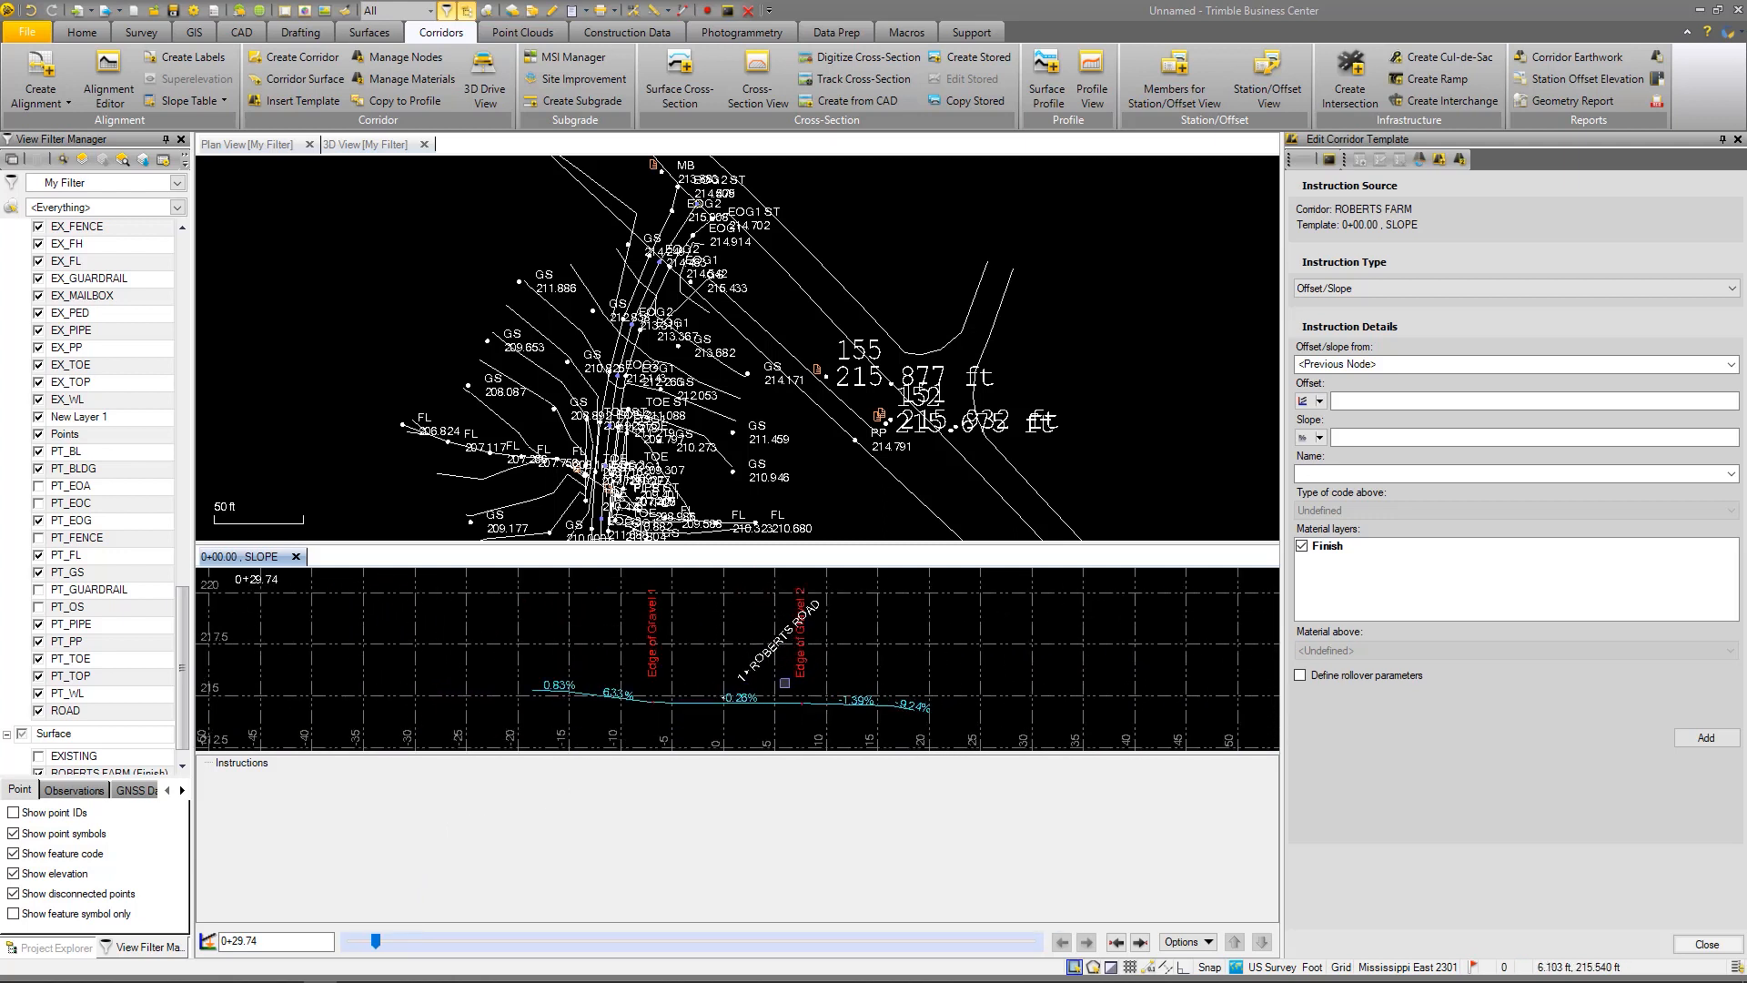
scroll(785, 682, "up", 1)
left_click_drag(379, 941, 394, 879)
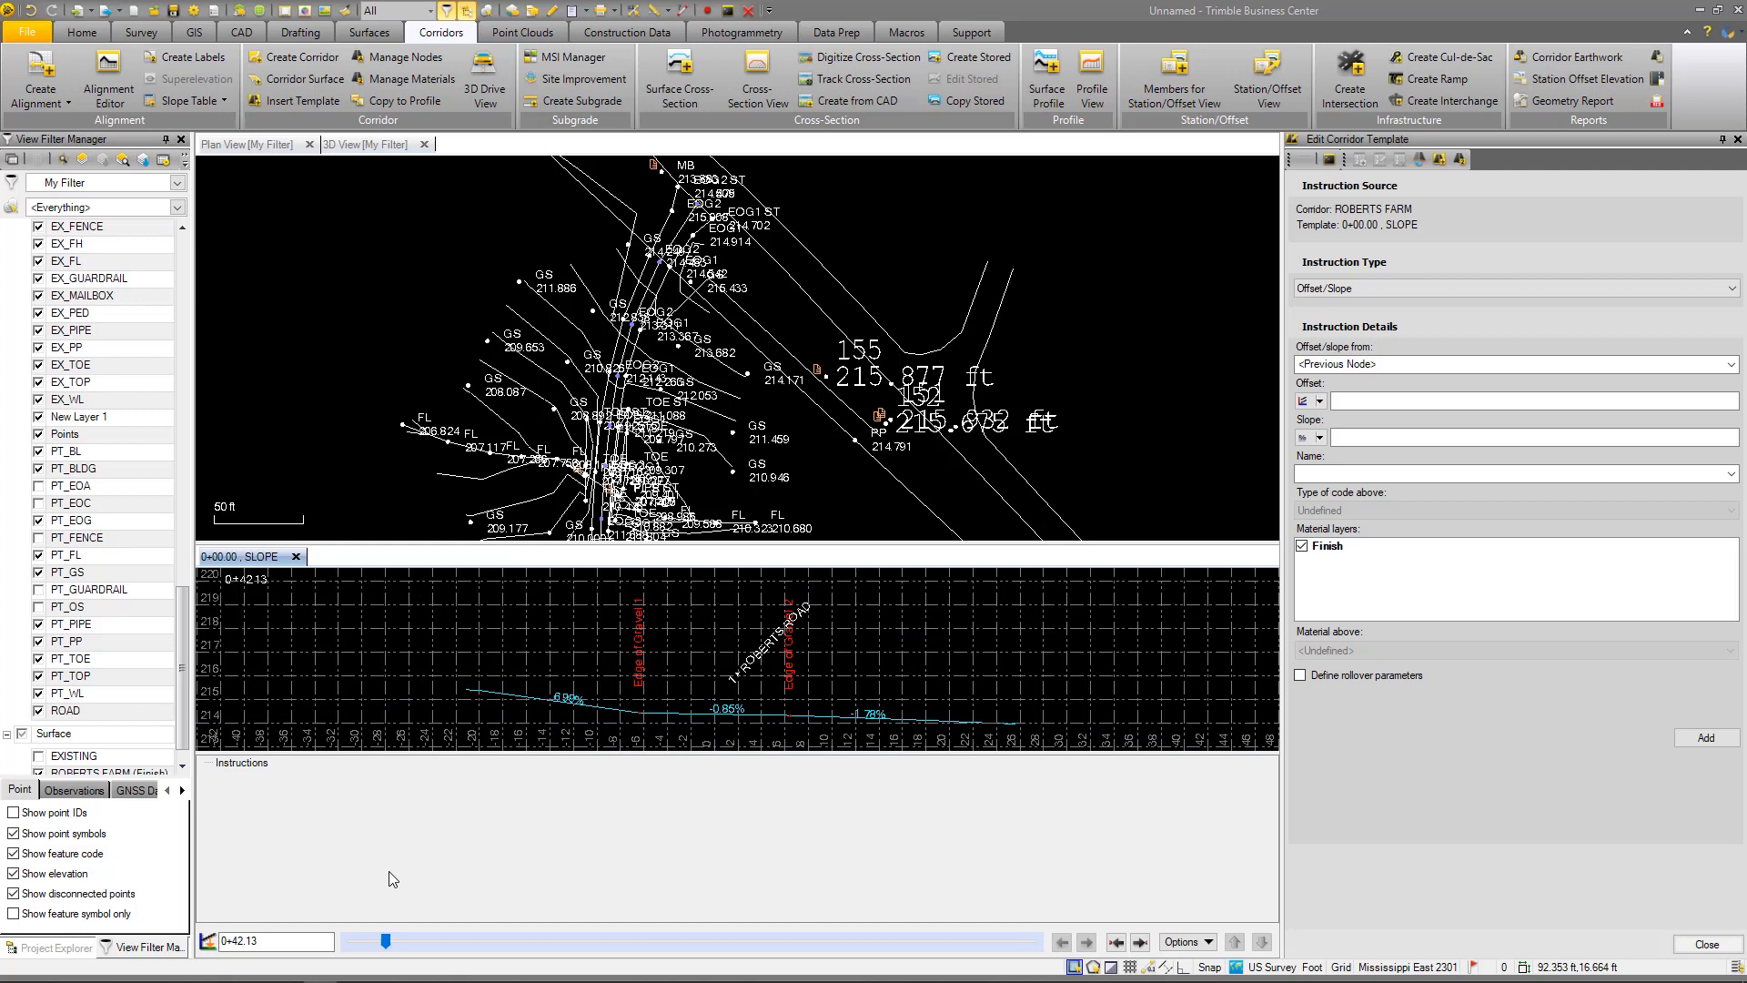
scroll(722, 682, "down", 3)
scroll(693, 730, "up", 3)
scroll(690, 733, "down", 1)
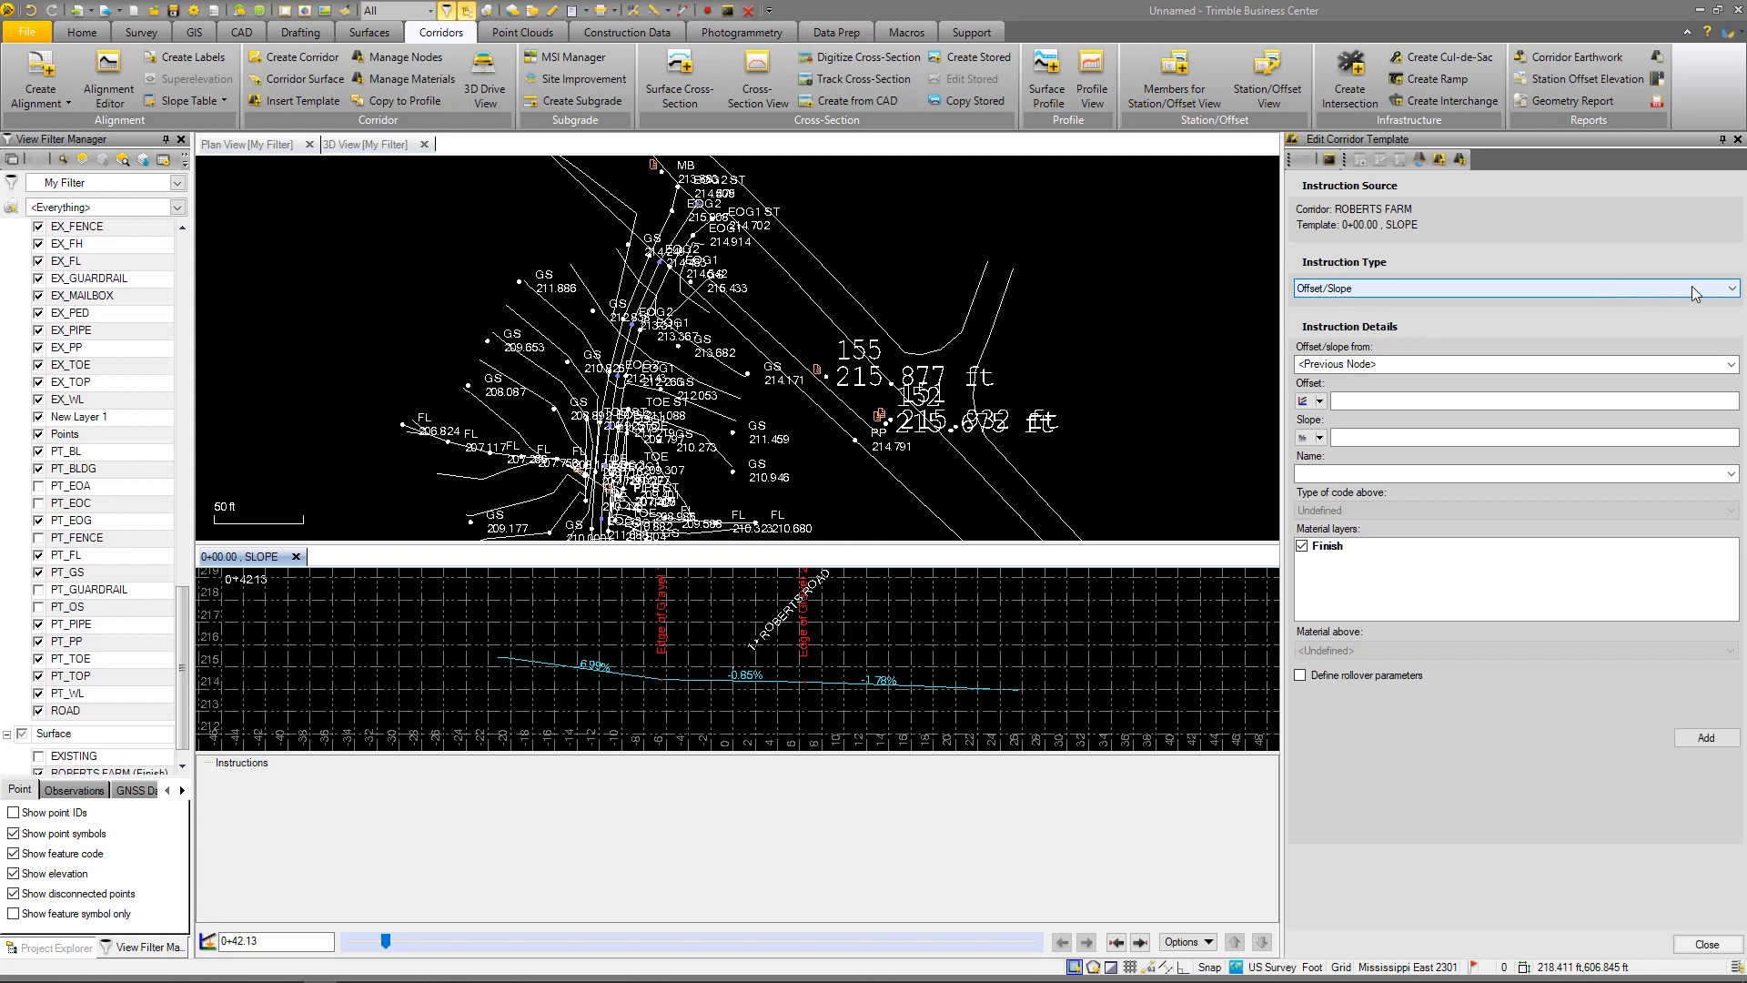
Add an Offset/Slope instruction named TOP from ROBERTS ROAD with a 12 ft offset and a 2.00% slope on the Finish layer
left_click(1730, 364)
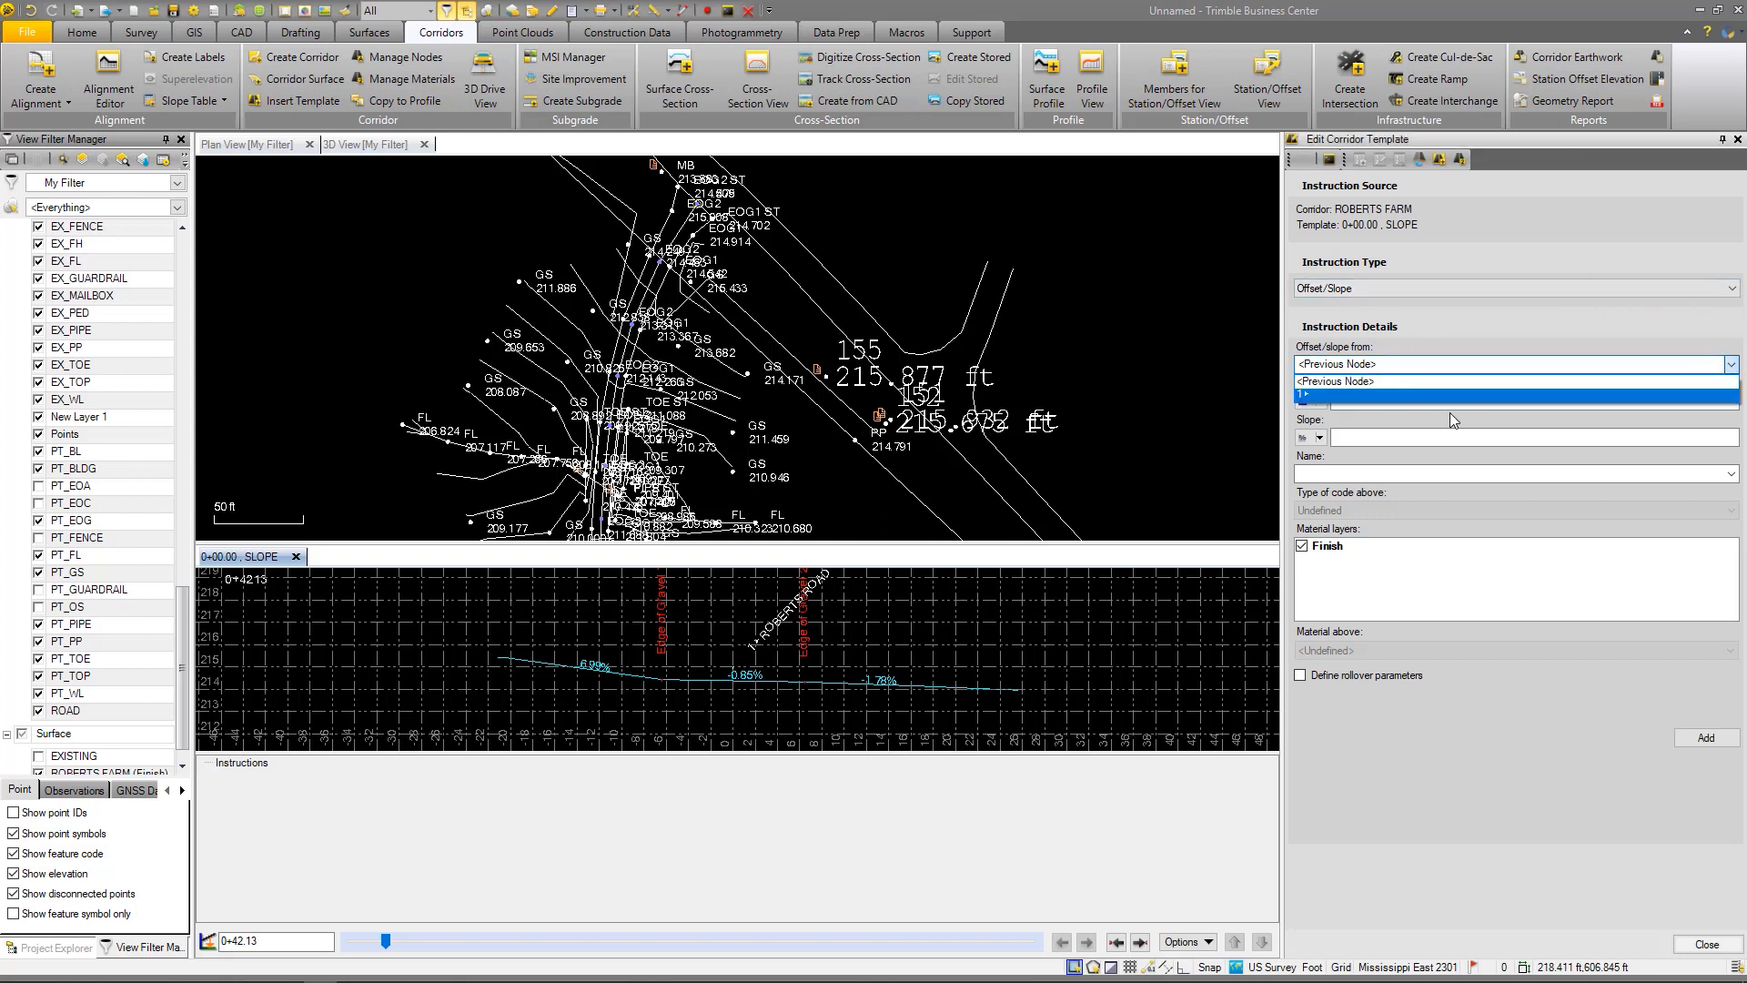
left_click(1390, 395)
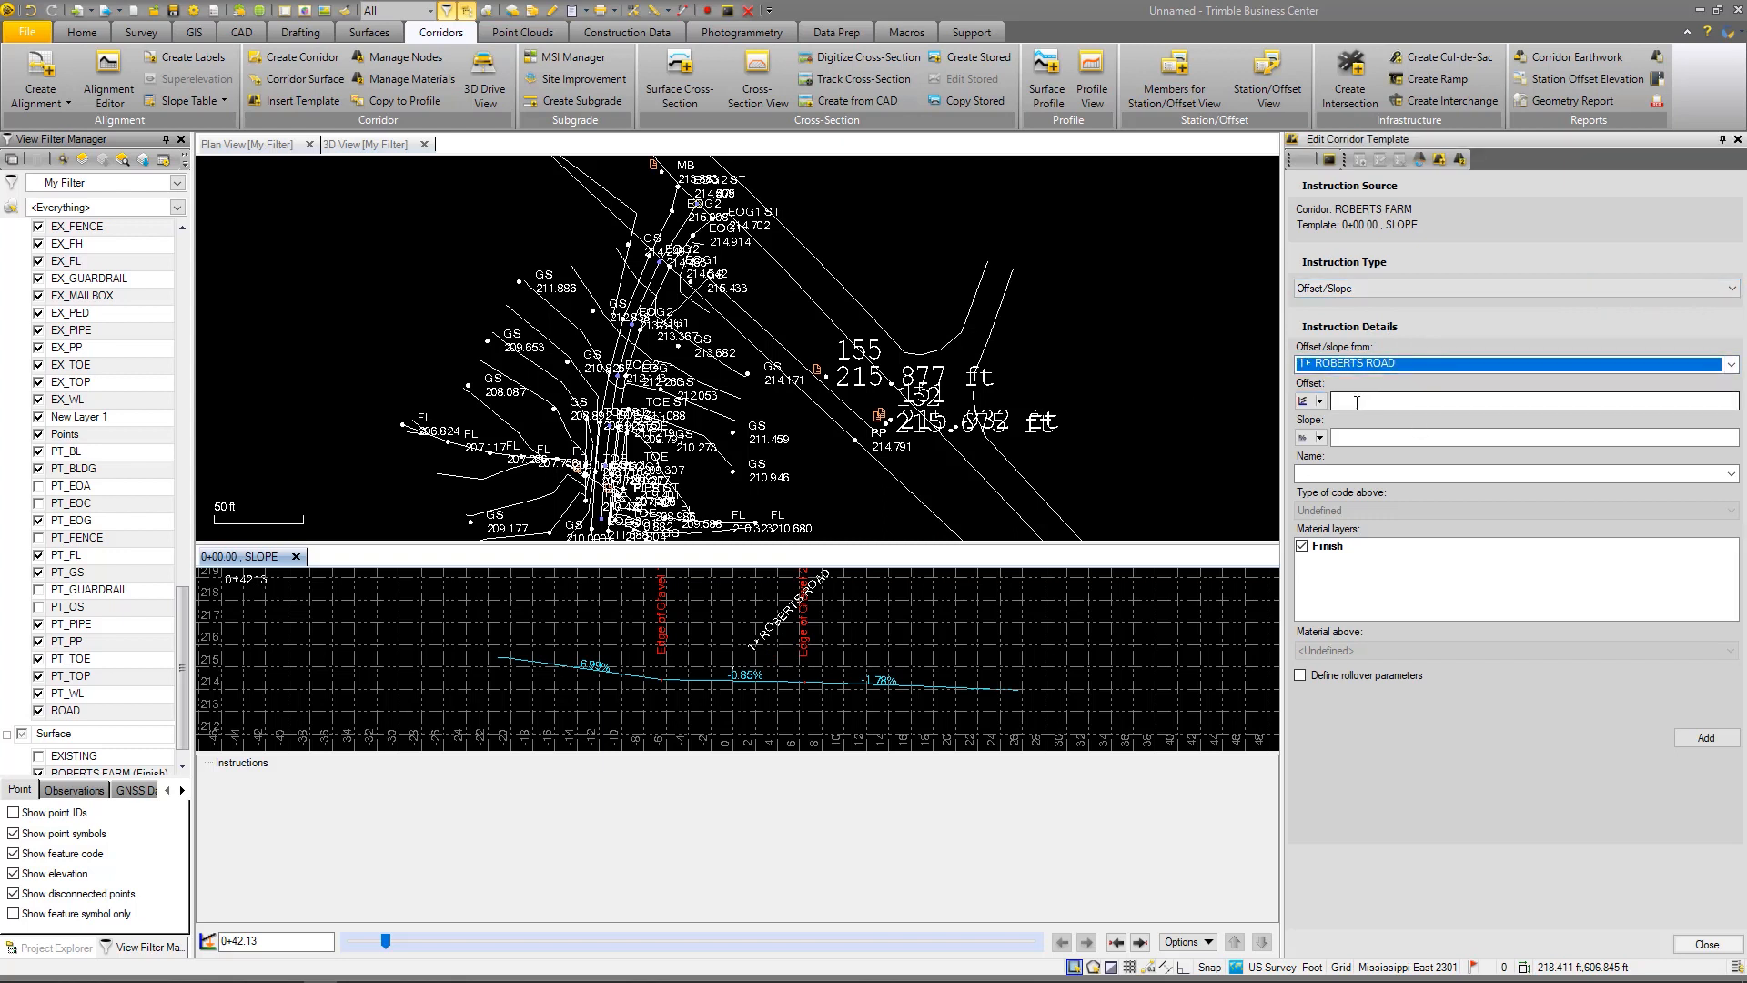
left_click(1355, 402)
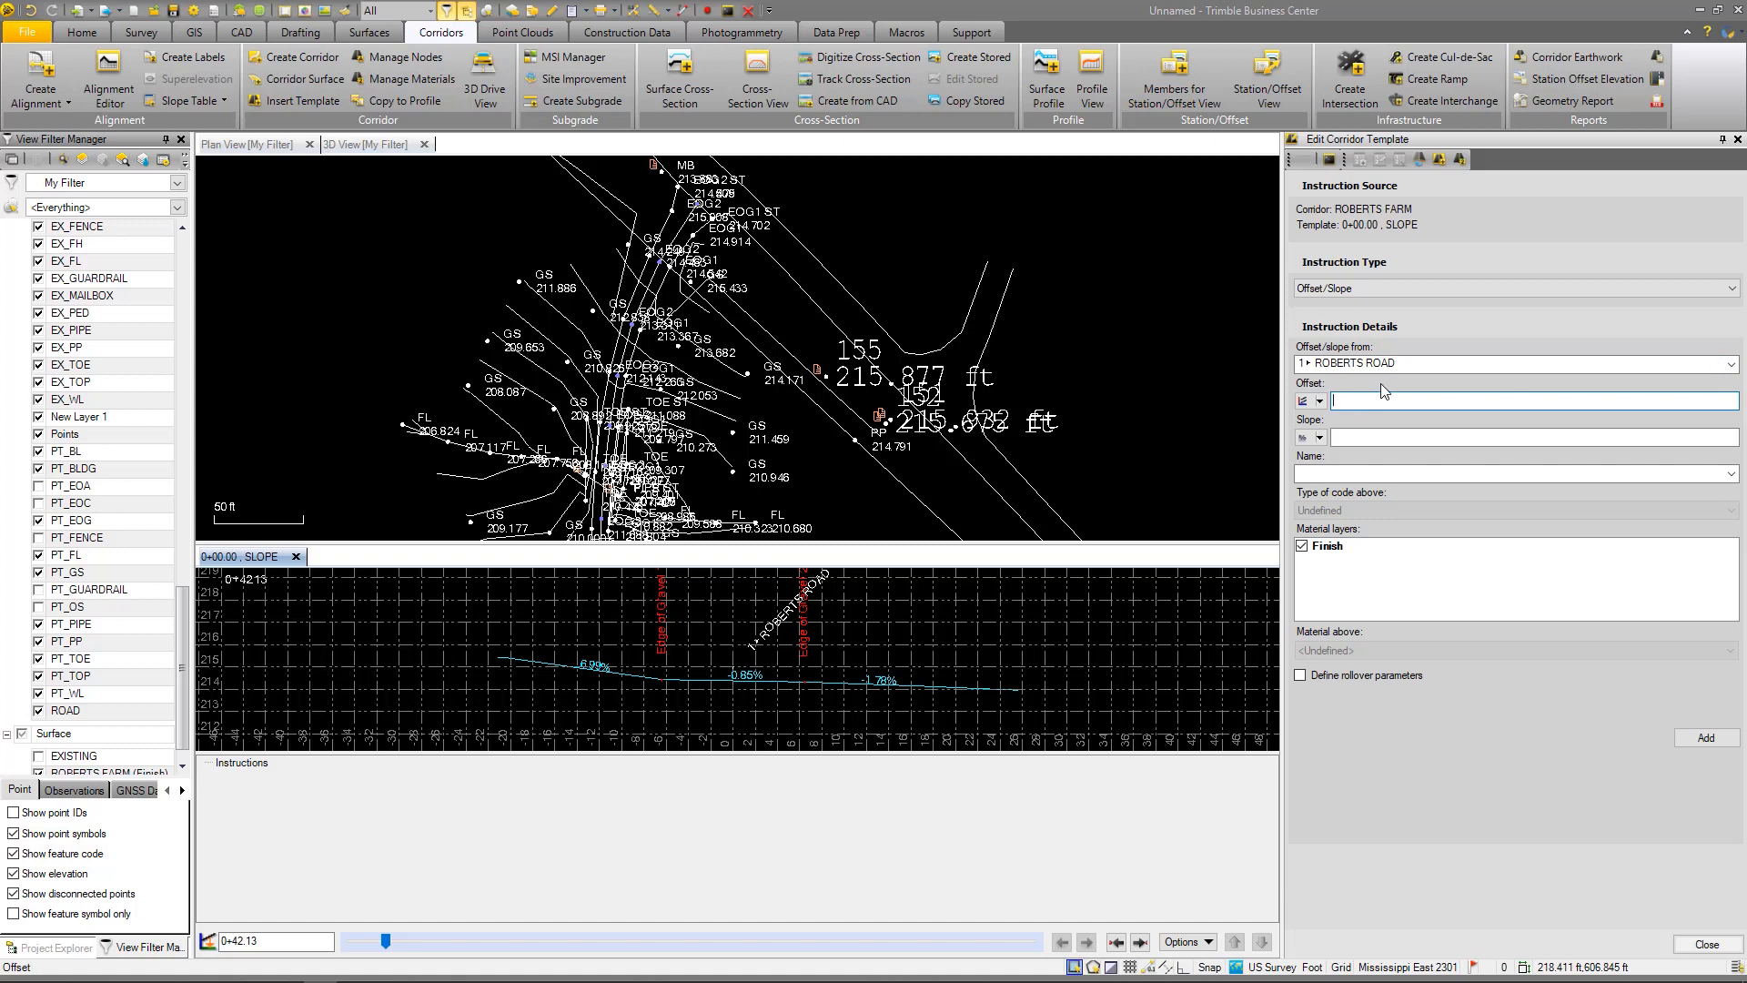
type("12")
left_click(1362, 435)
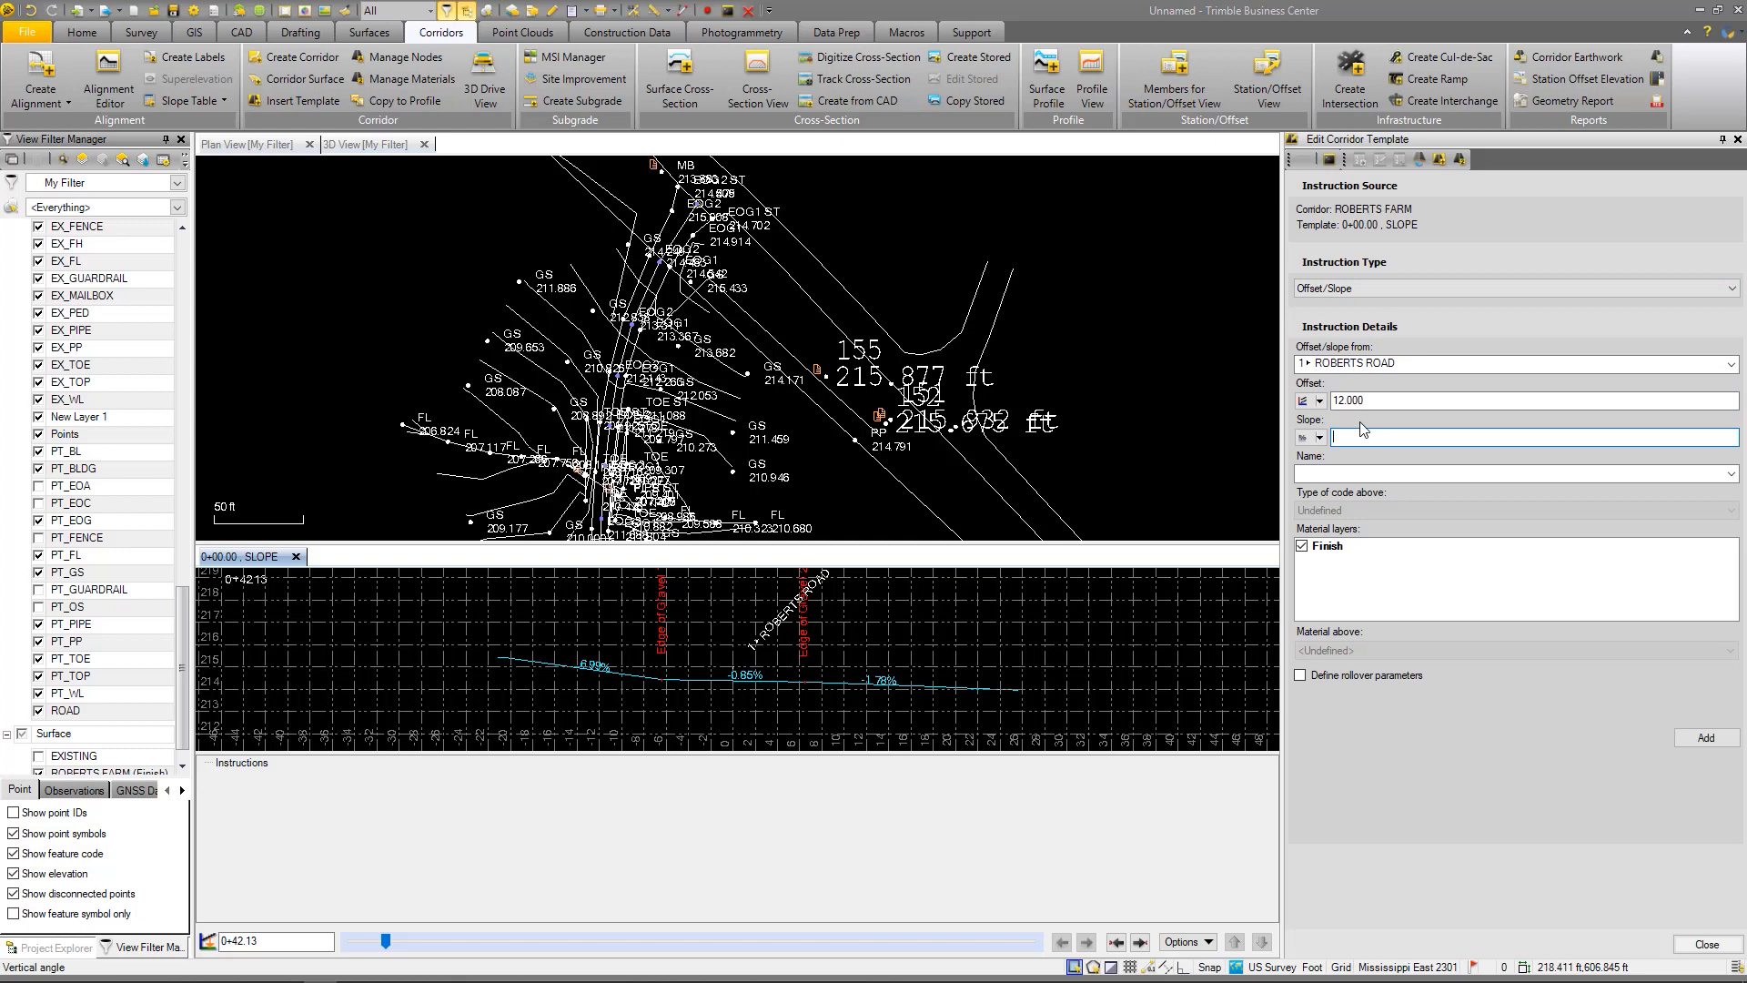
left_click(1318, 400)
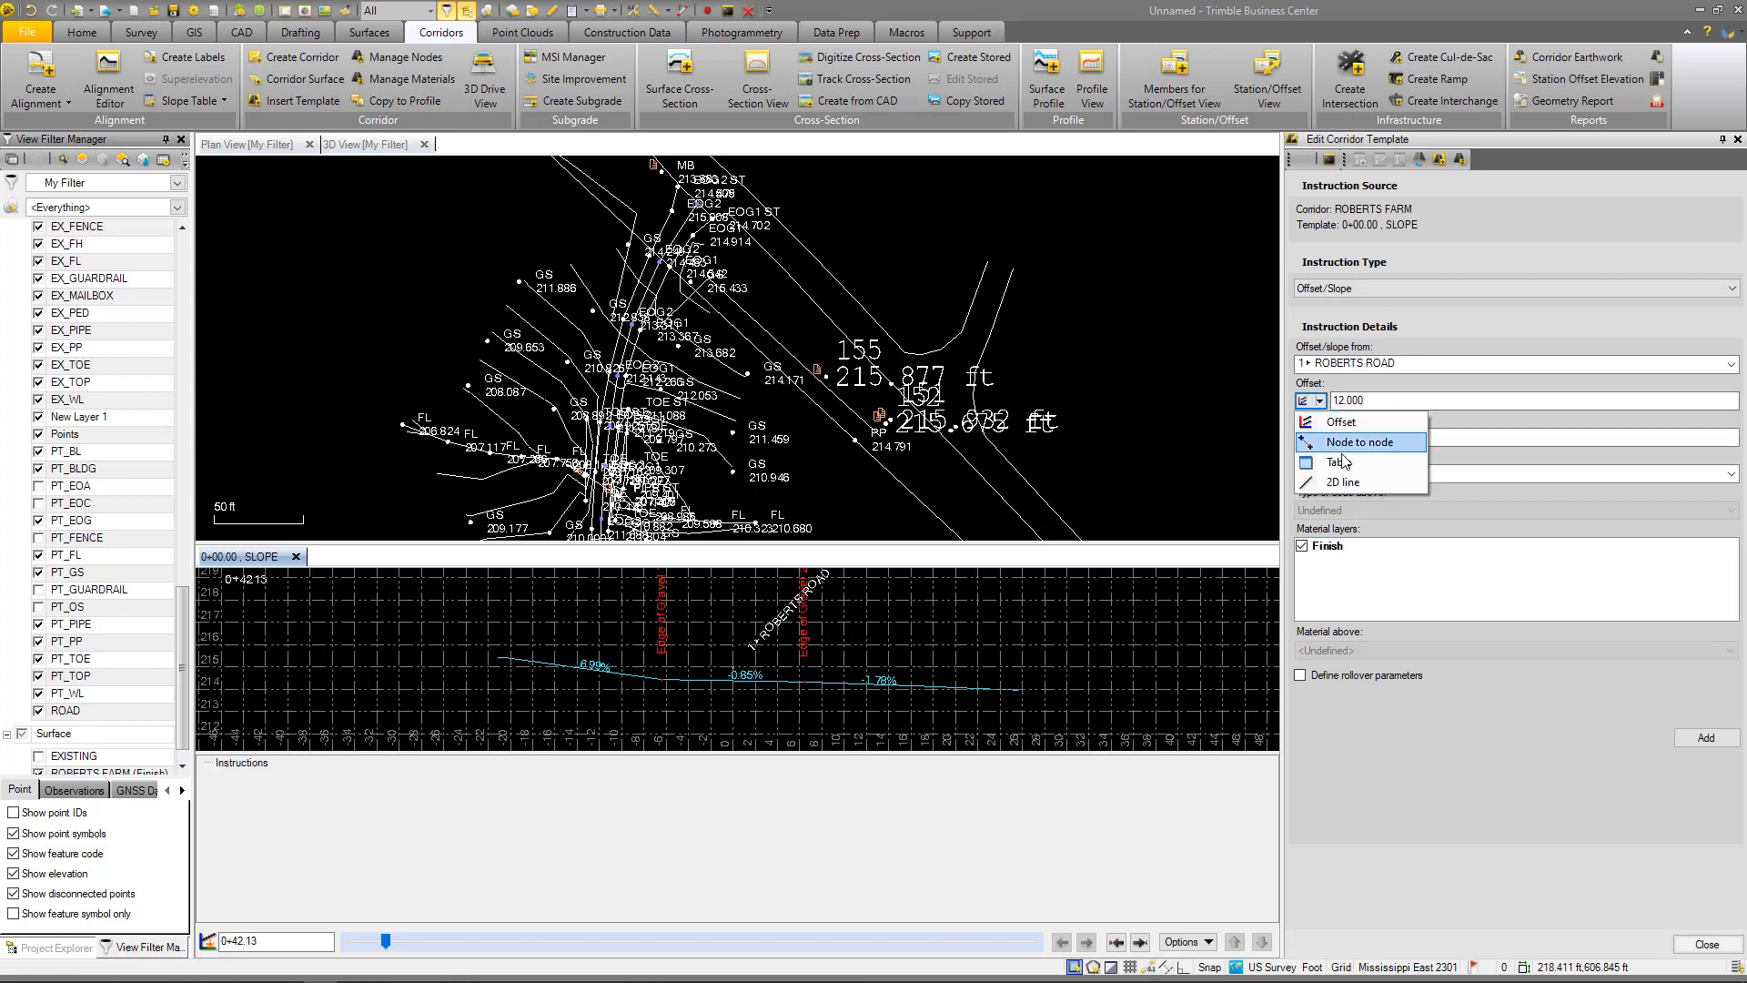
left_click(1346, 424)
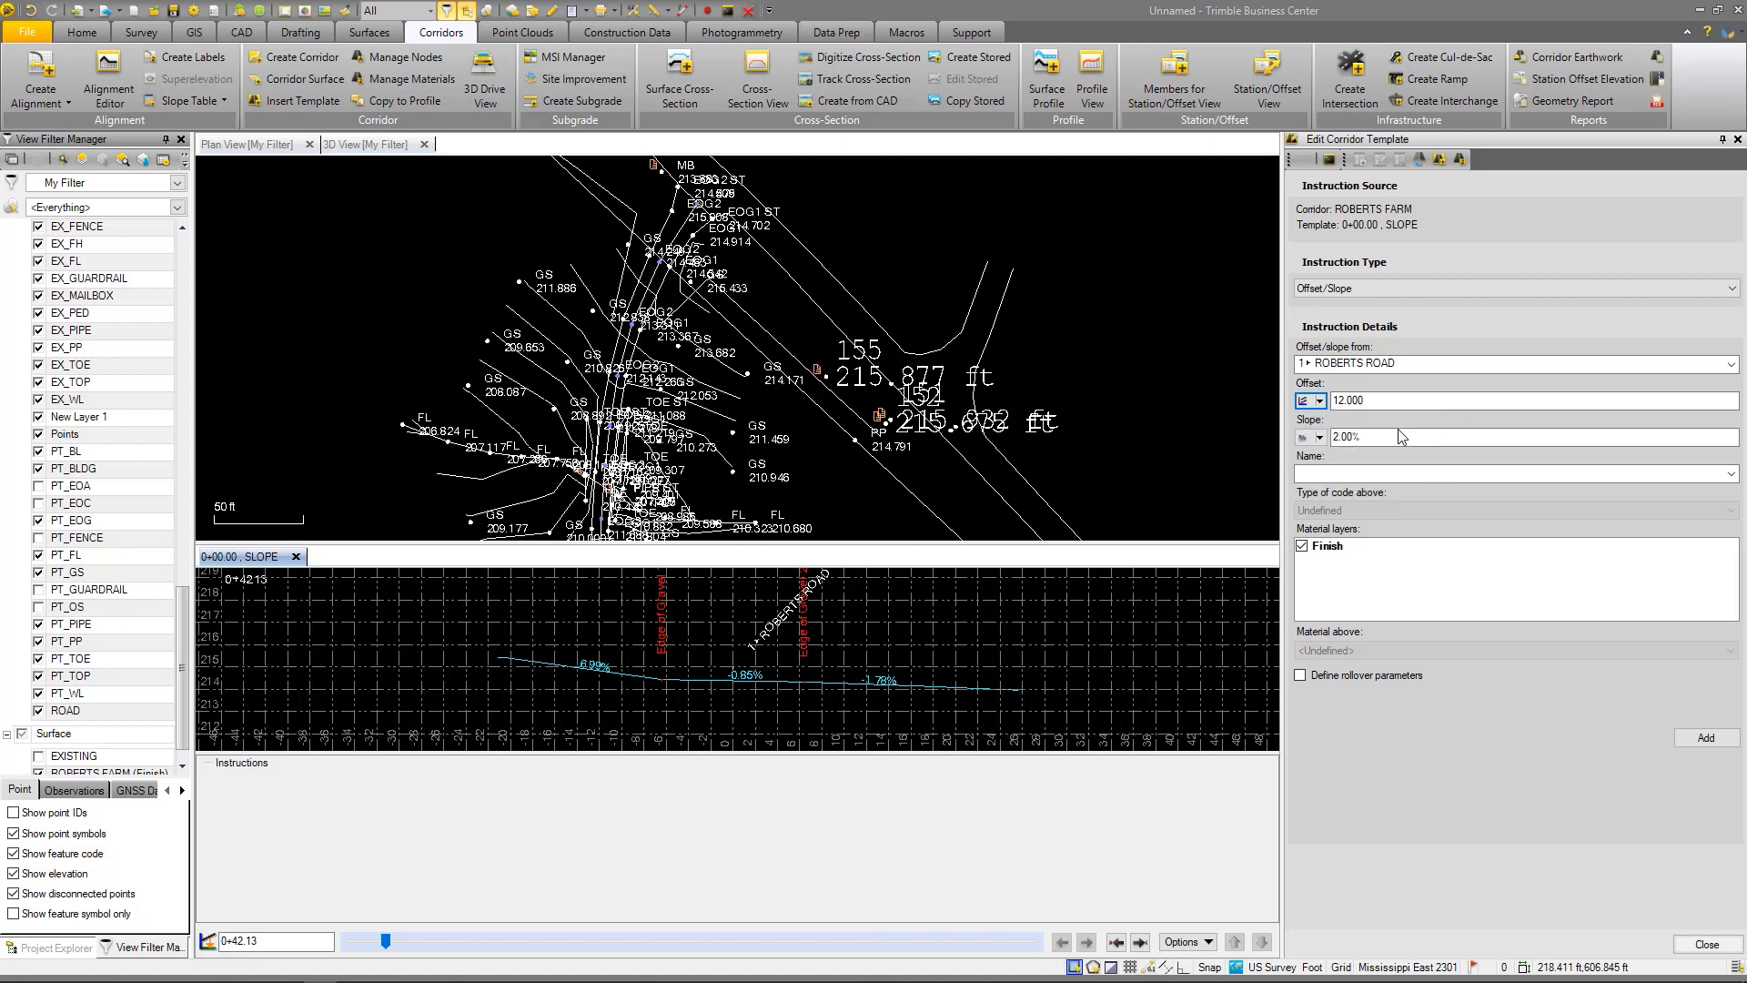
left_click(1320, 439)
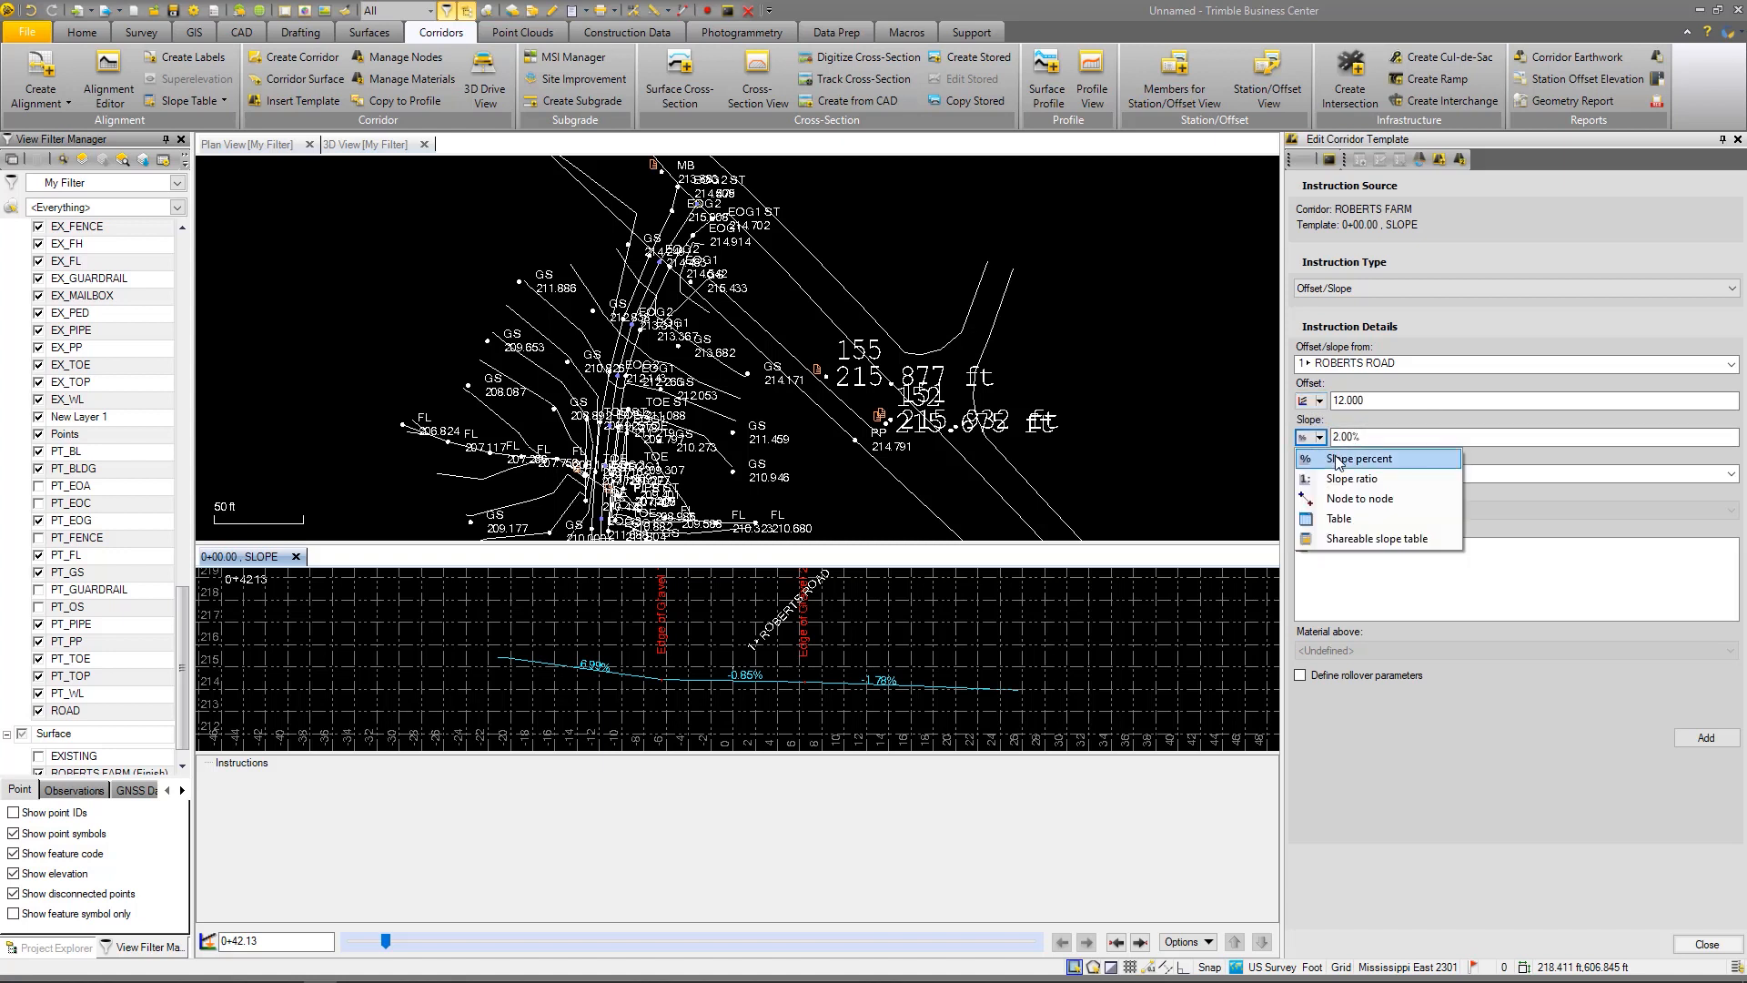
left_click(1334, 465)
left_click(1334, 473)
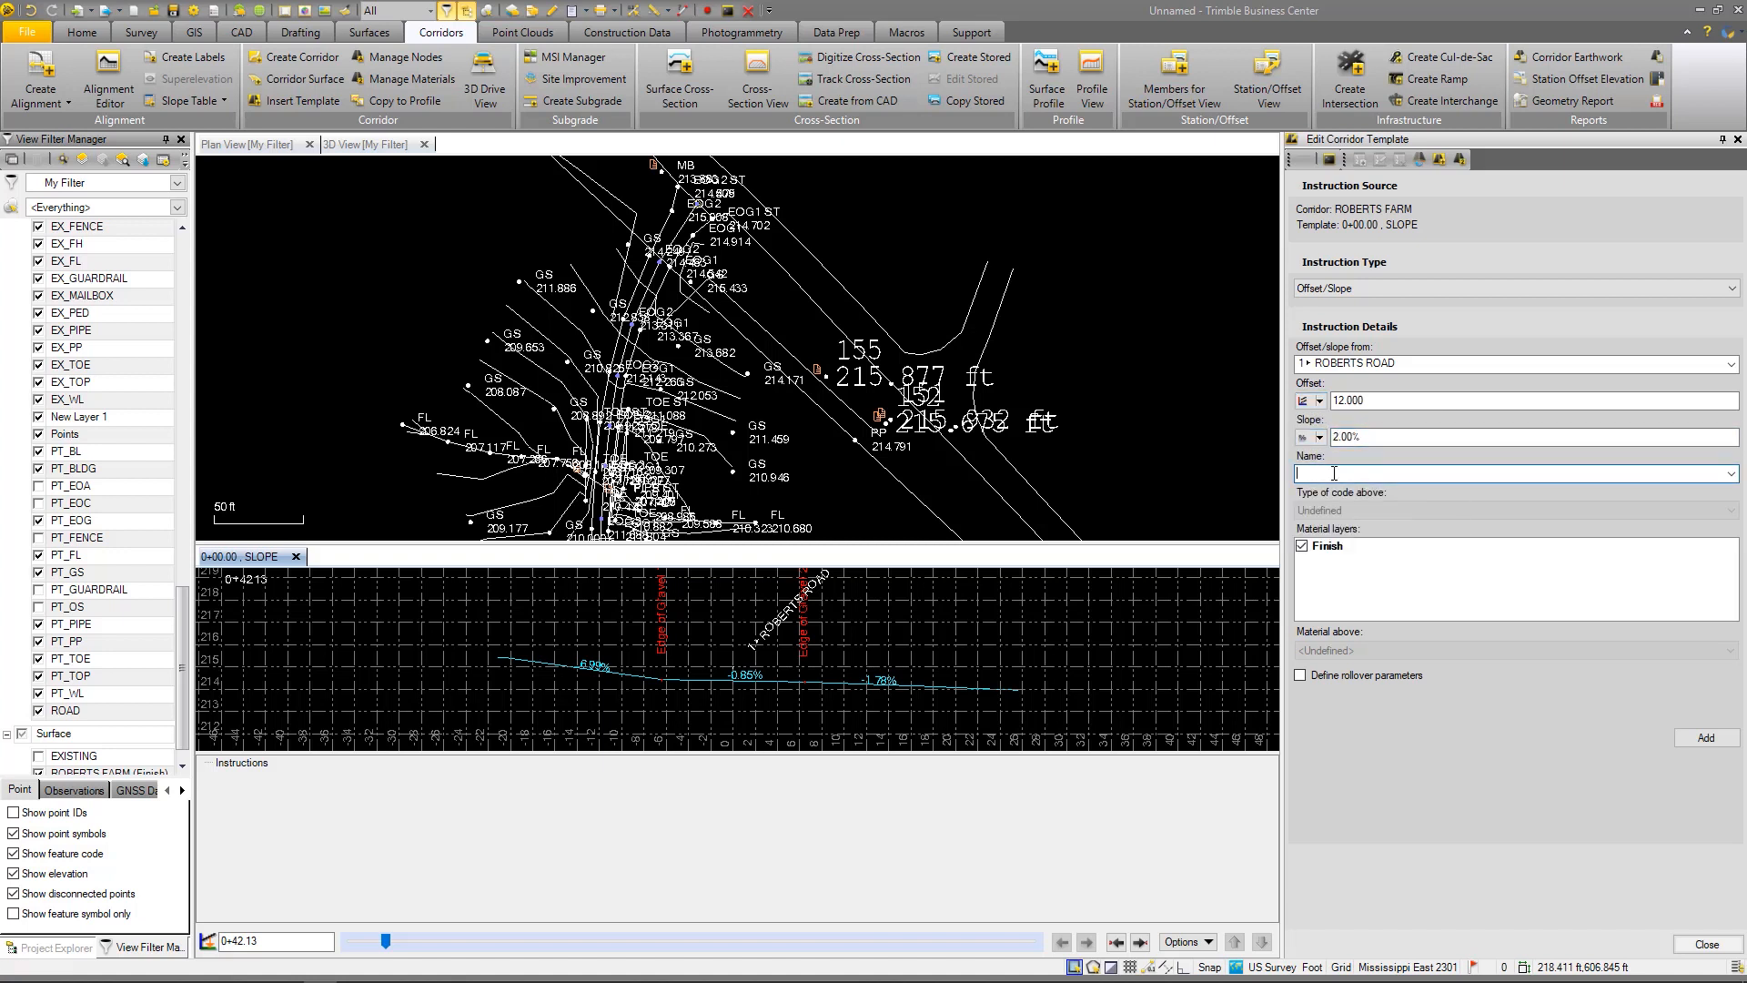
type("TOP")
left_click(1691, 741)
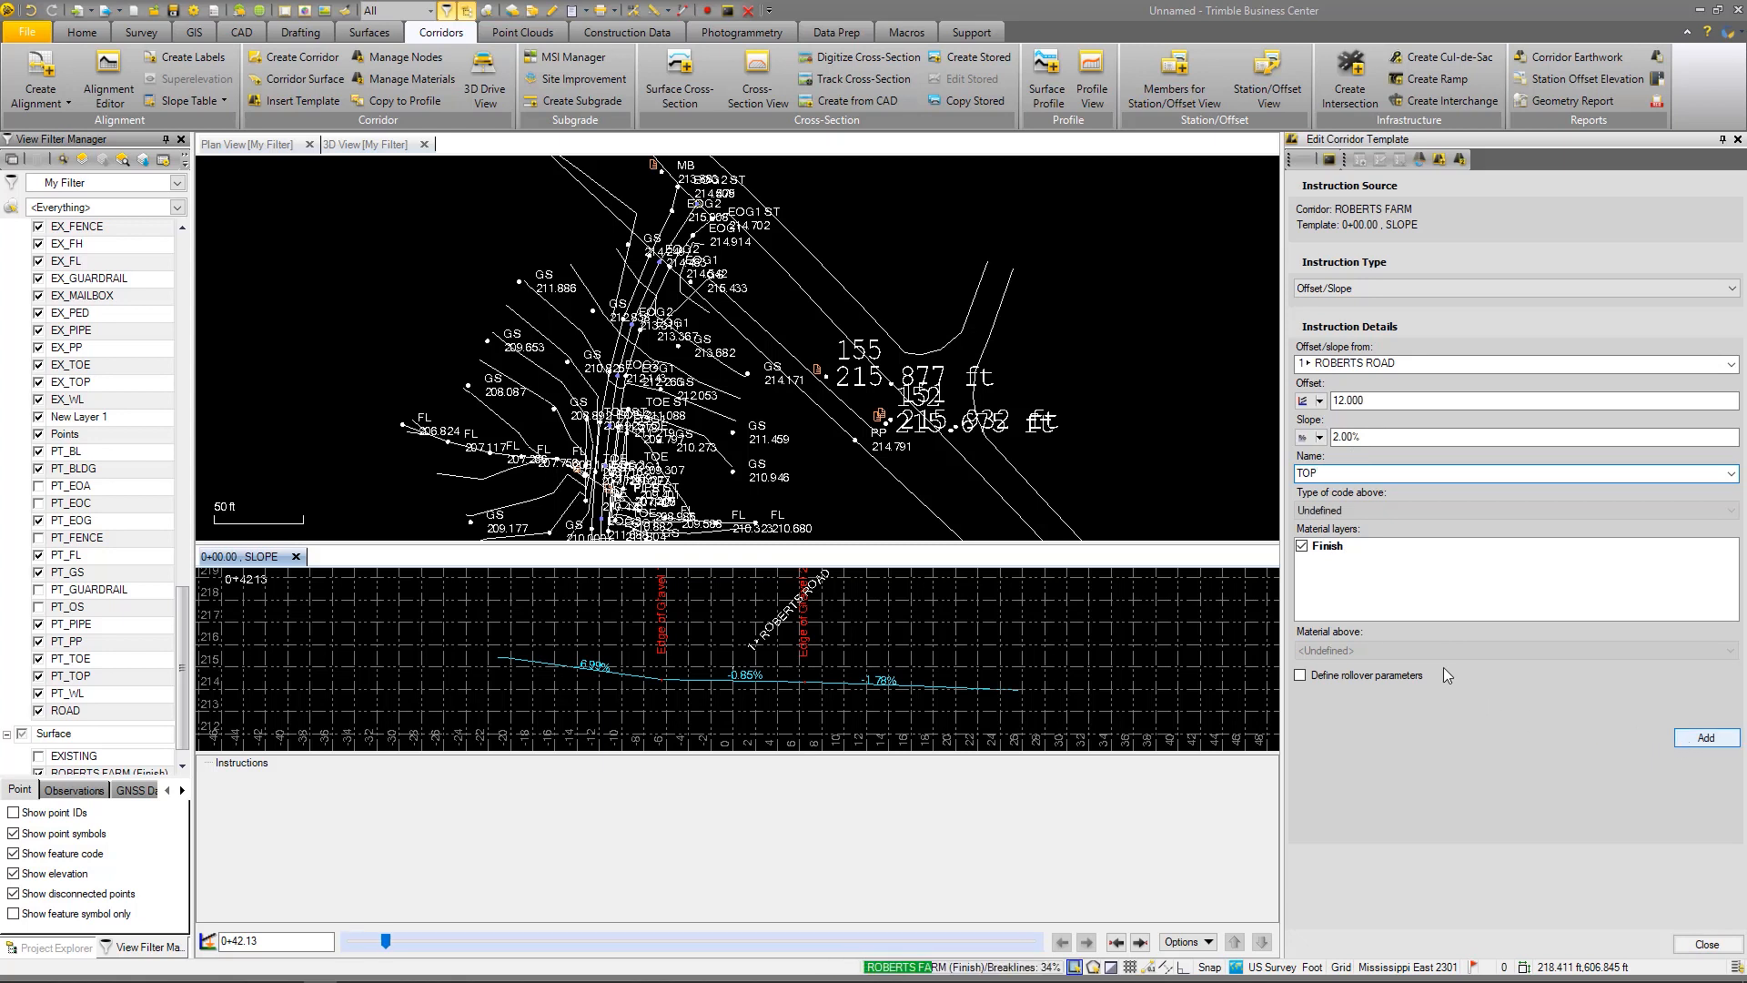
Edit the TOP instruction to set its slope to -2.00% and save it
scroll(857, 646, "up", 5)
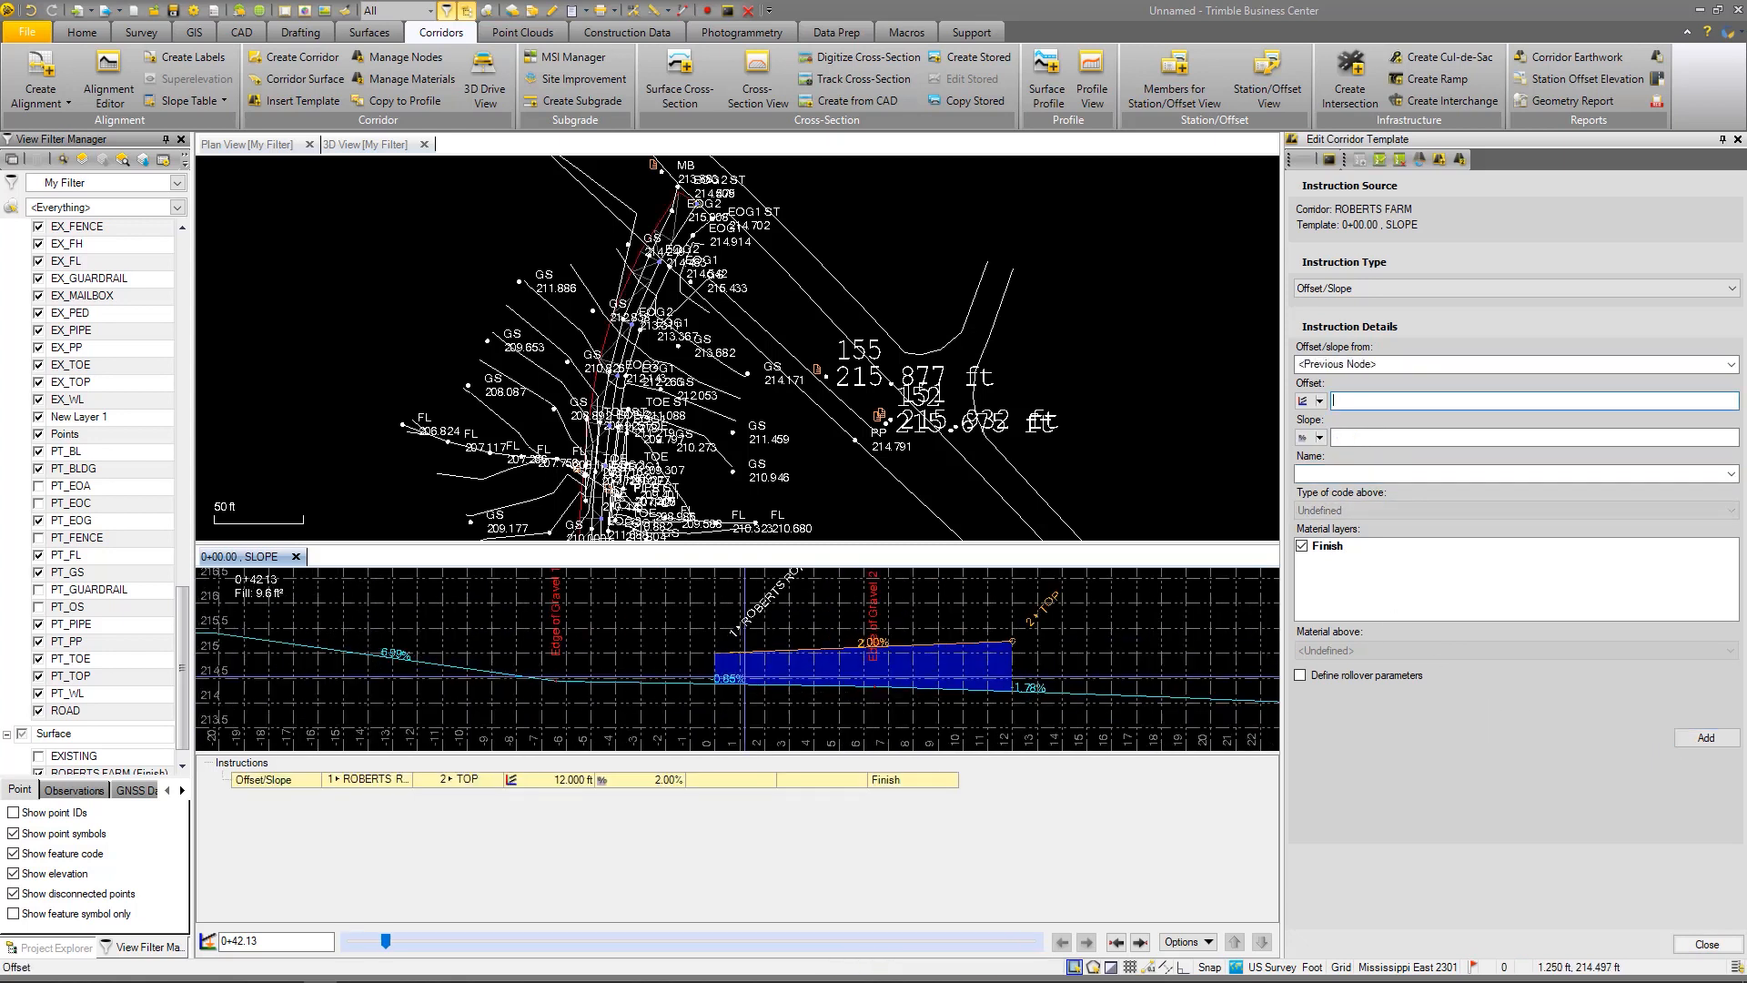
scroll(737, 677, "down", 3)
scroll(738, 651, "up", 4)
scroll(739, 642, "down", 2)
scroll(737, 643, "down", 1)
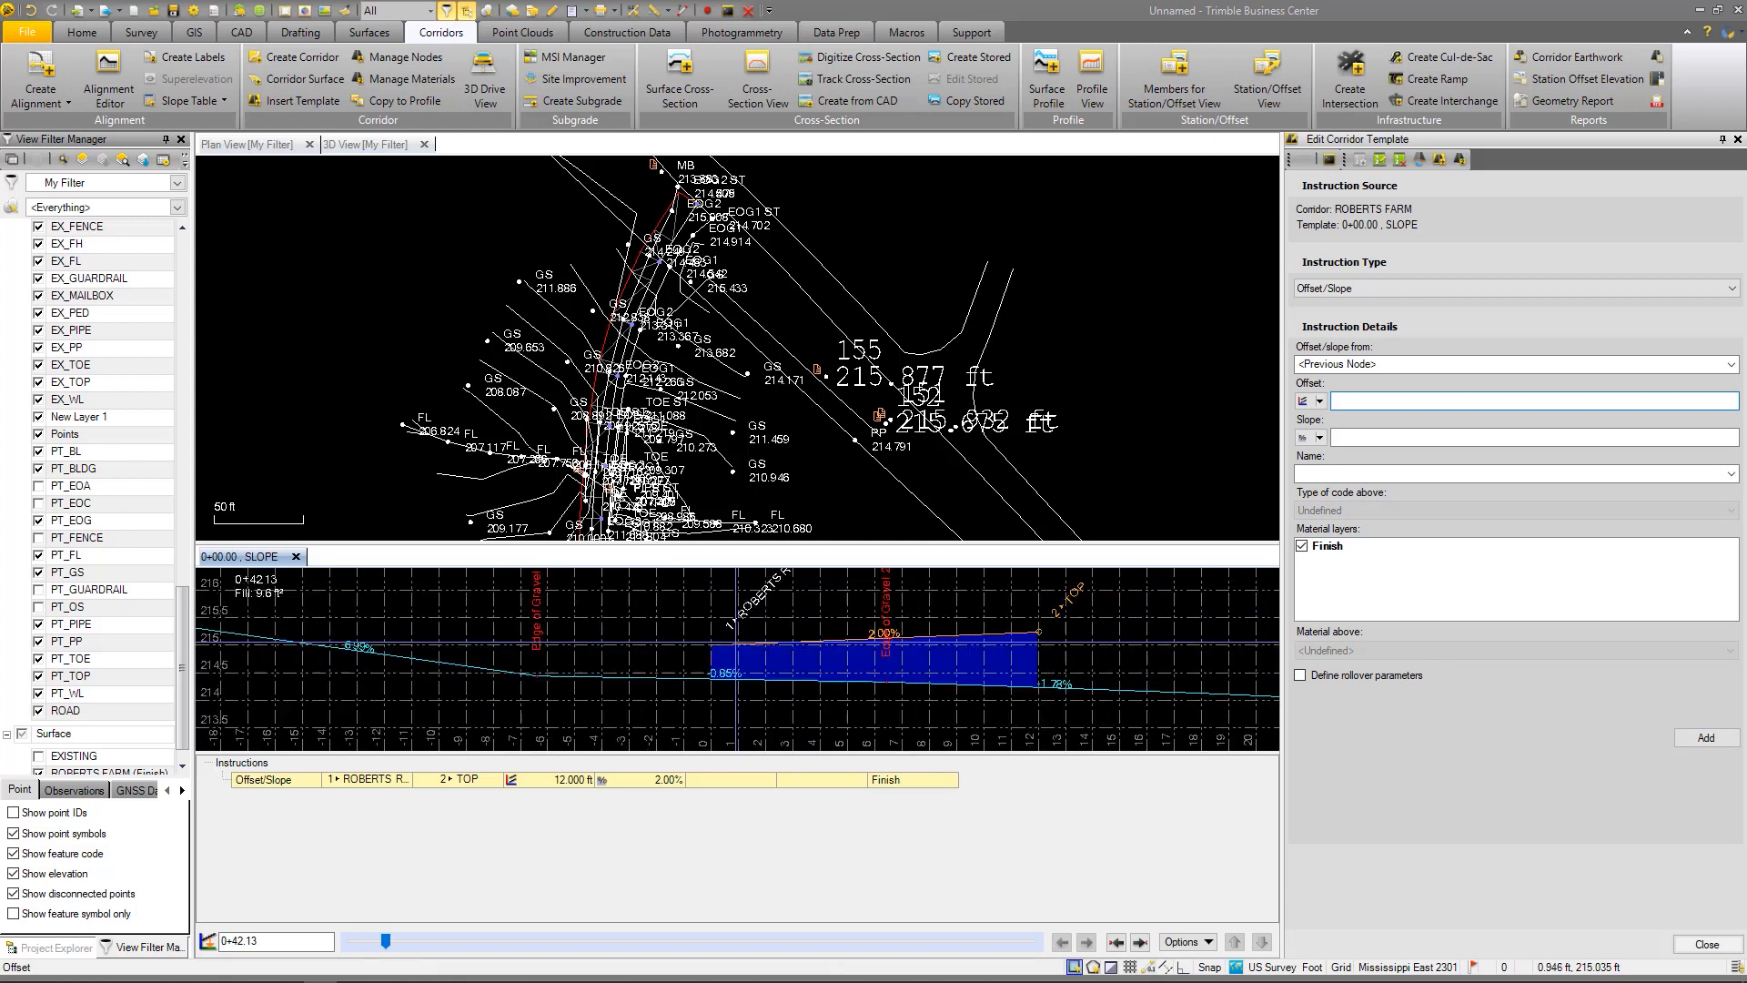
right_click(630, 783)
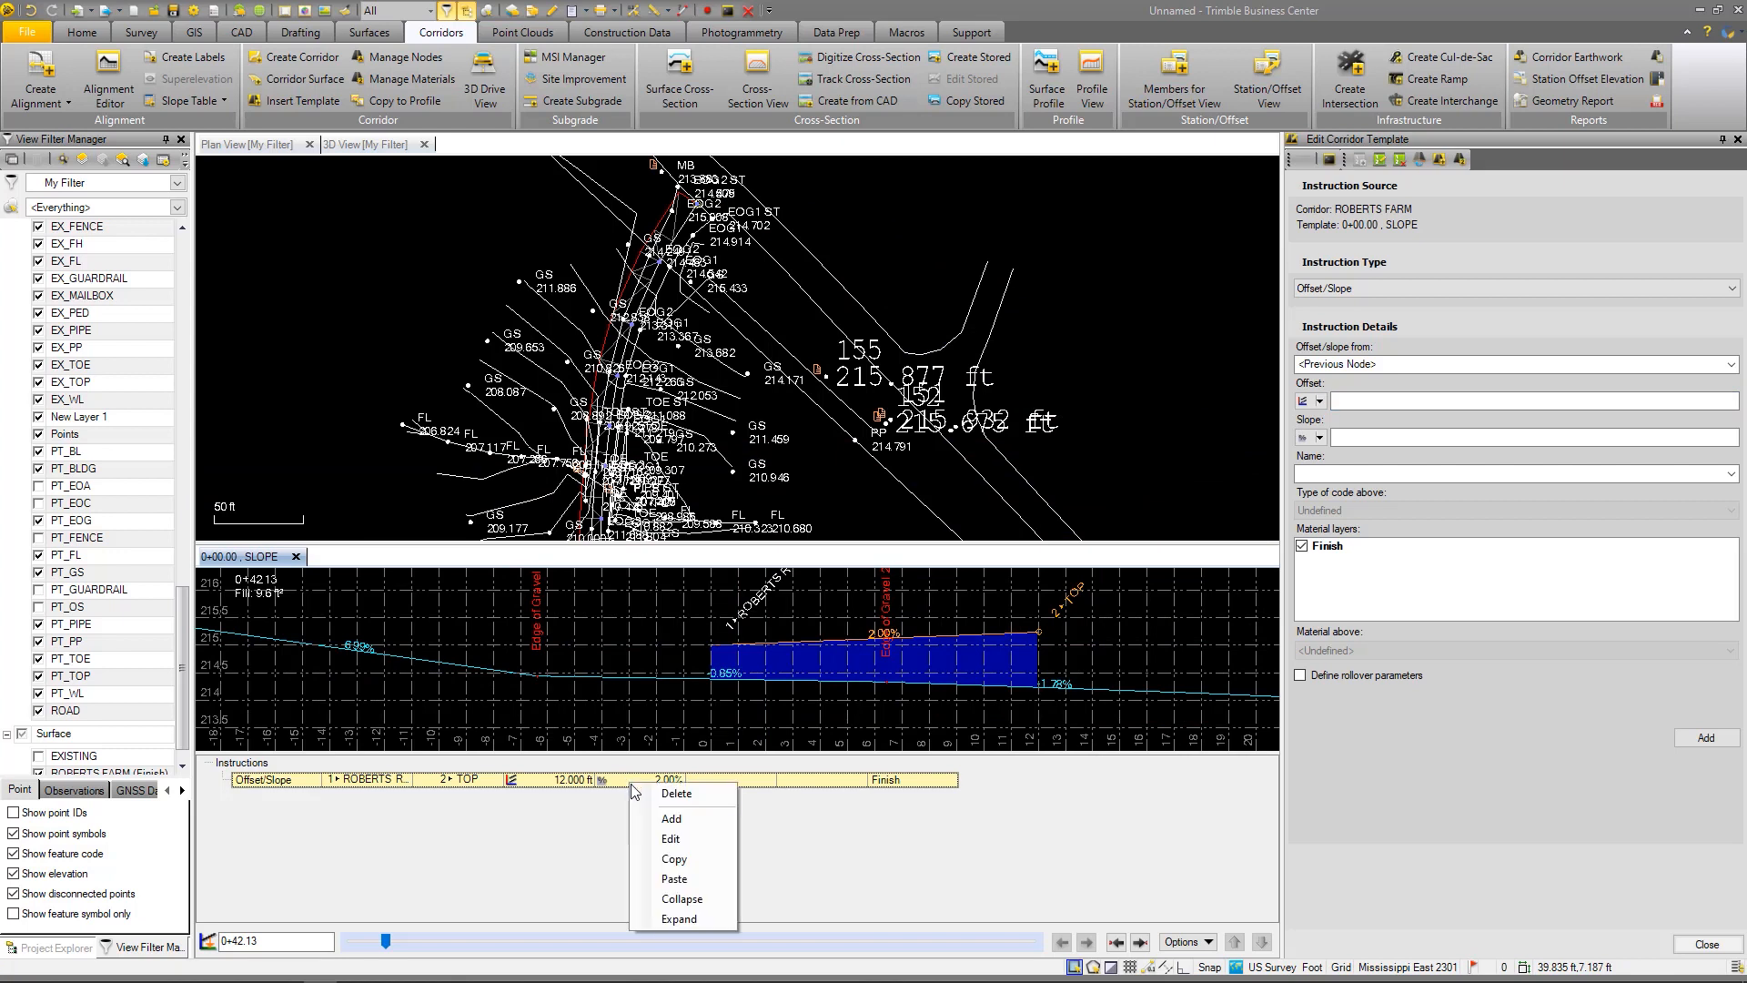
left_click(674, 838)
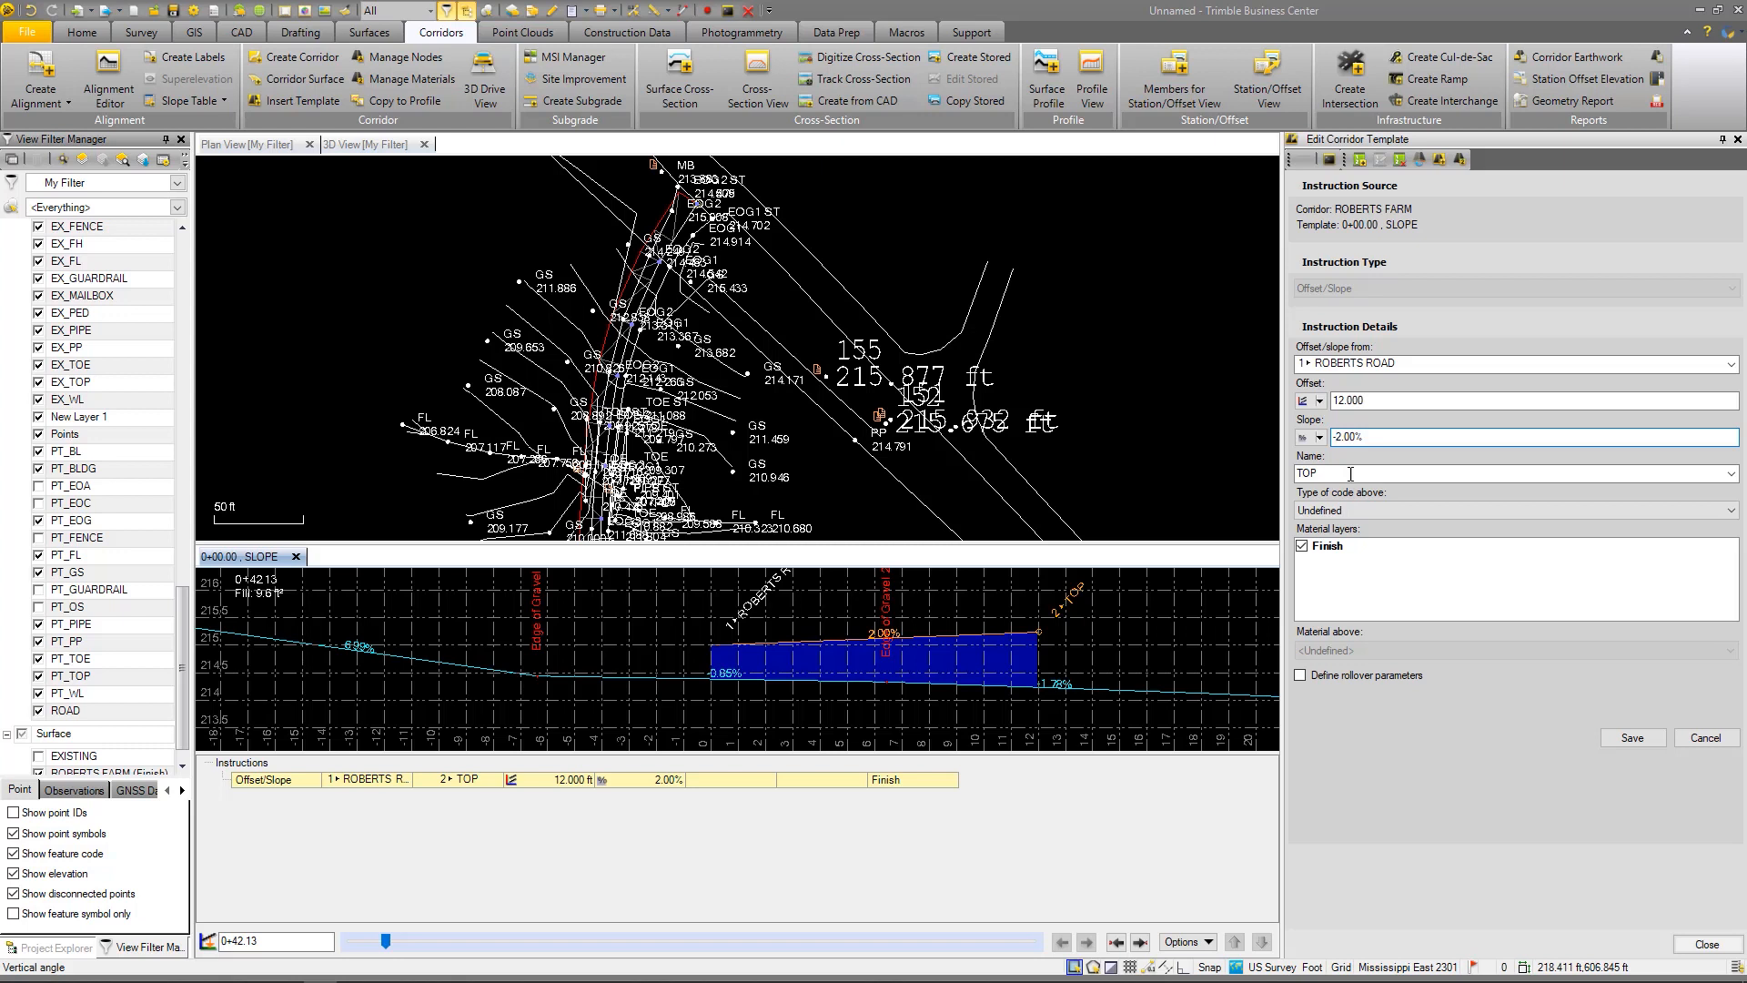
left_click(1641, 740)
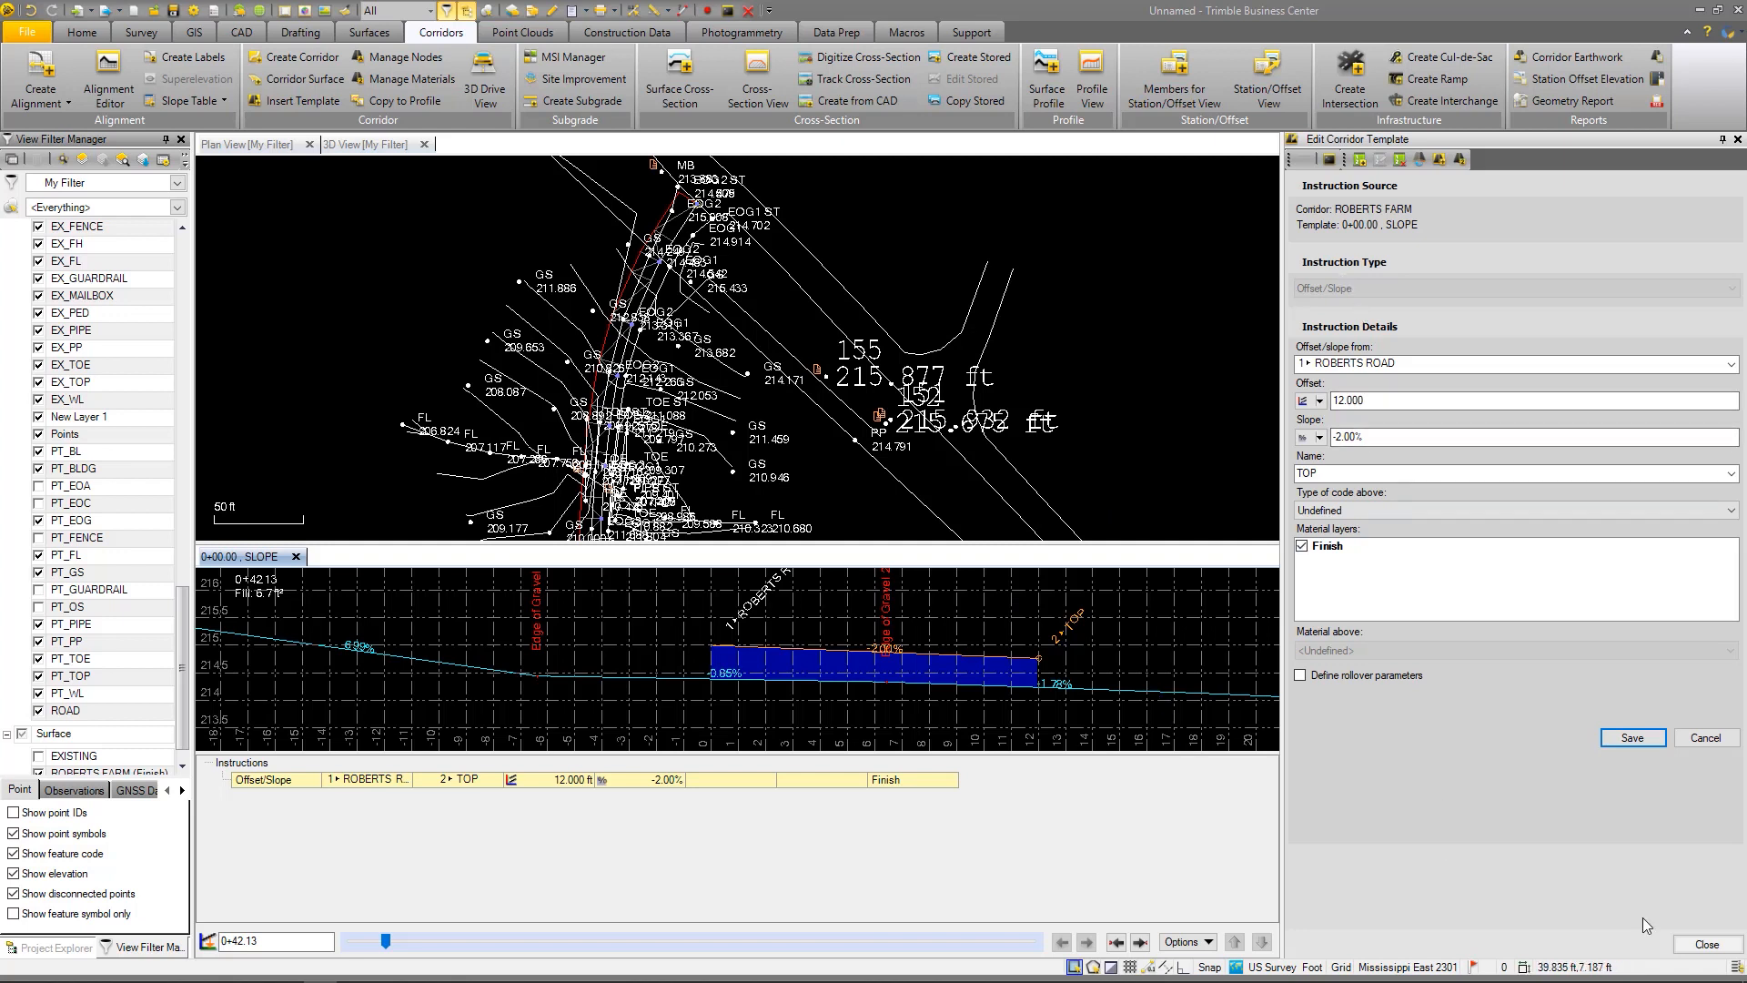
left_click(1632, 739)
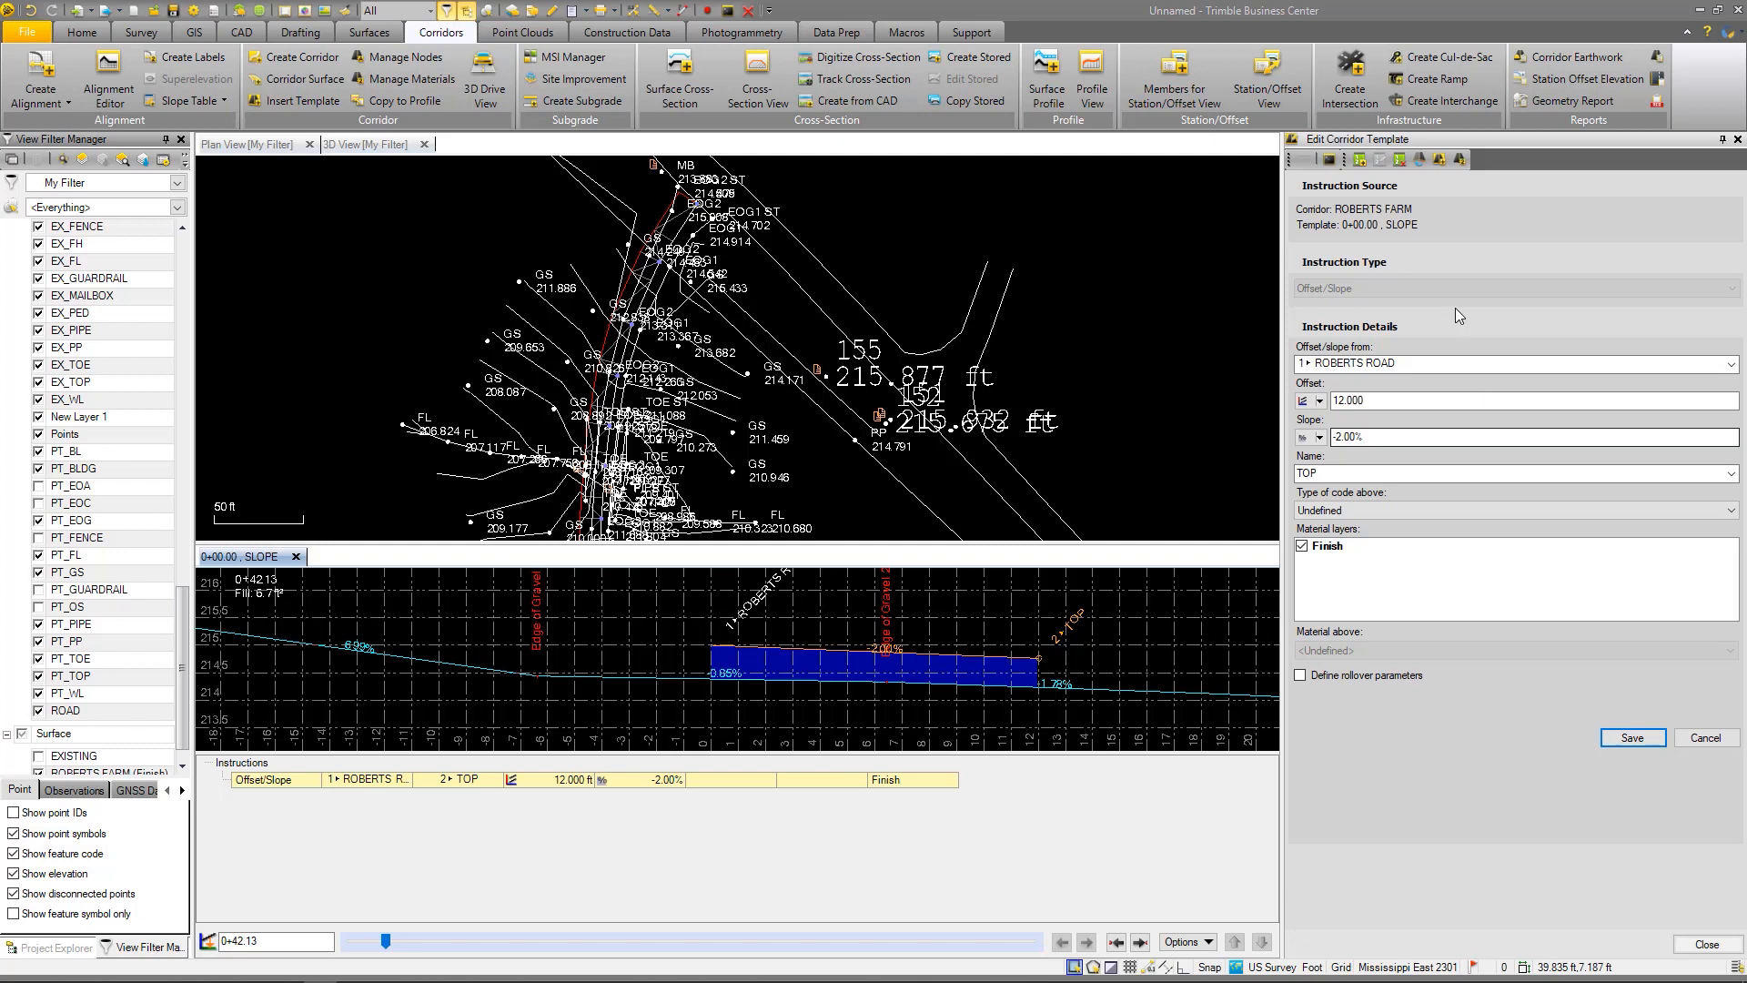
Add a Side Slope instruction named TOE from the TOP node to the EXISTING surface with 3.00:1 cut and fill slopes
left_click(1680, 367)
left_click(1674, 364)
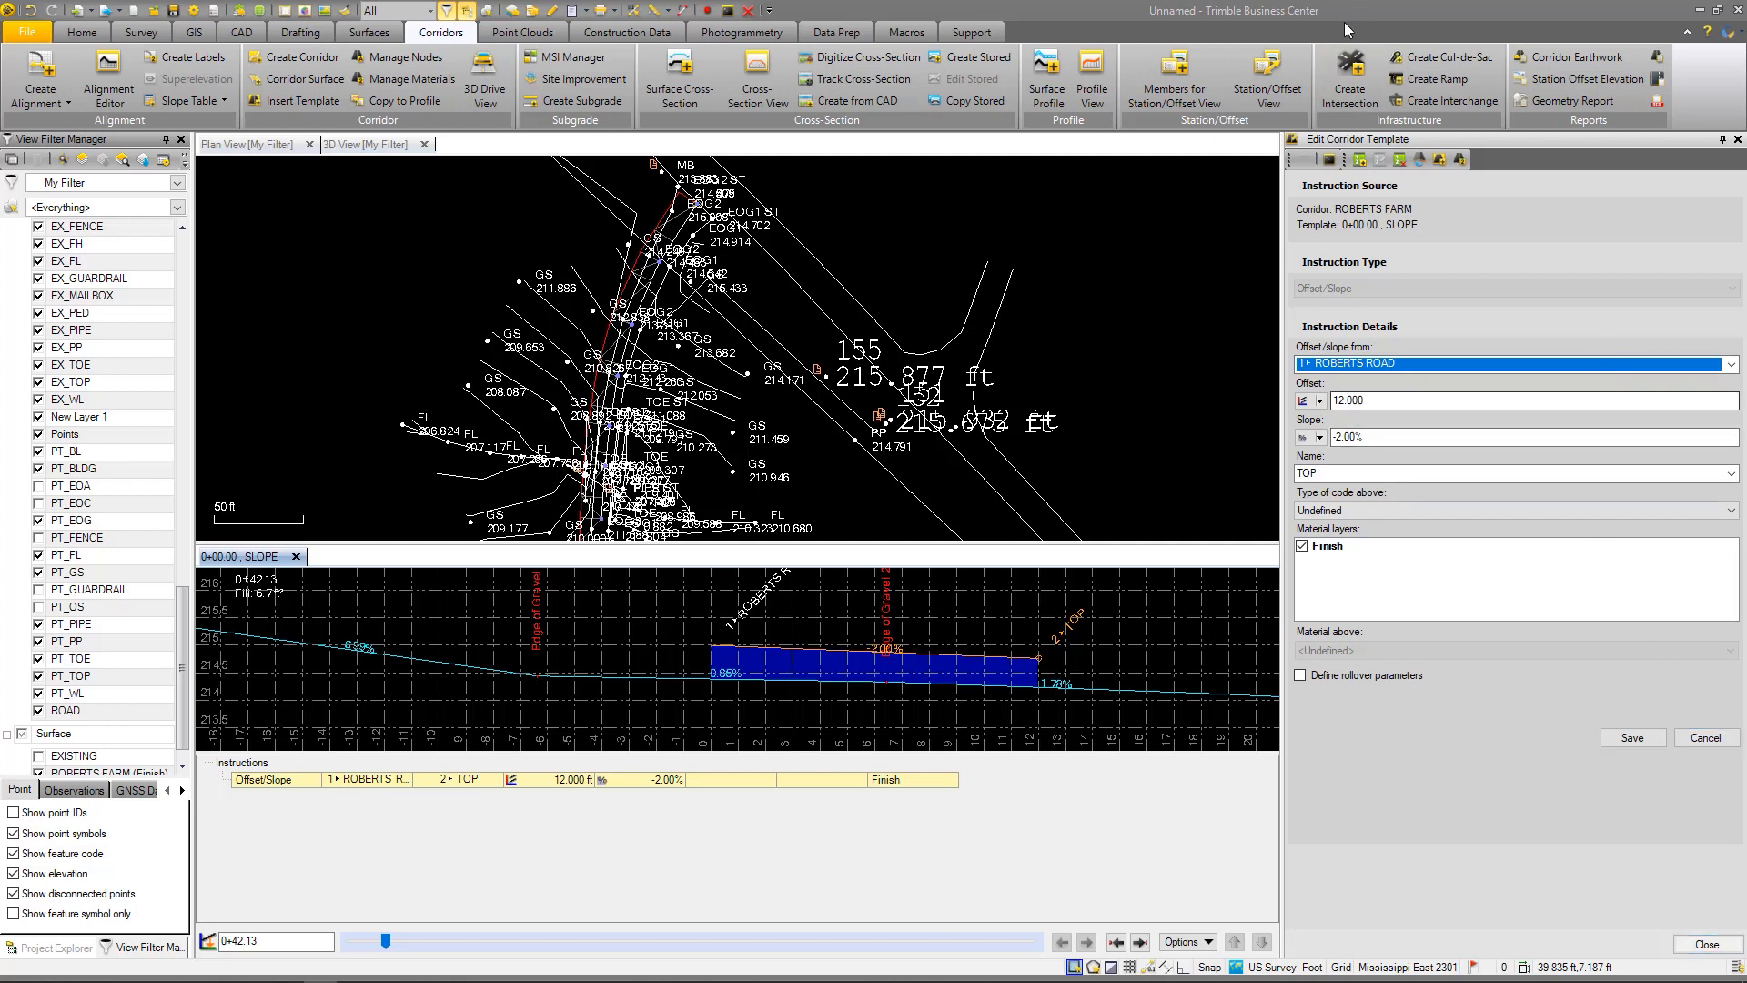
left_click(1360, 161)
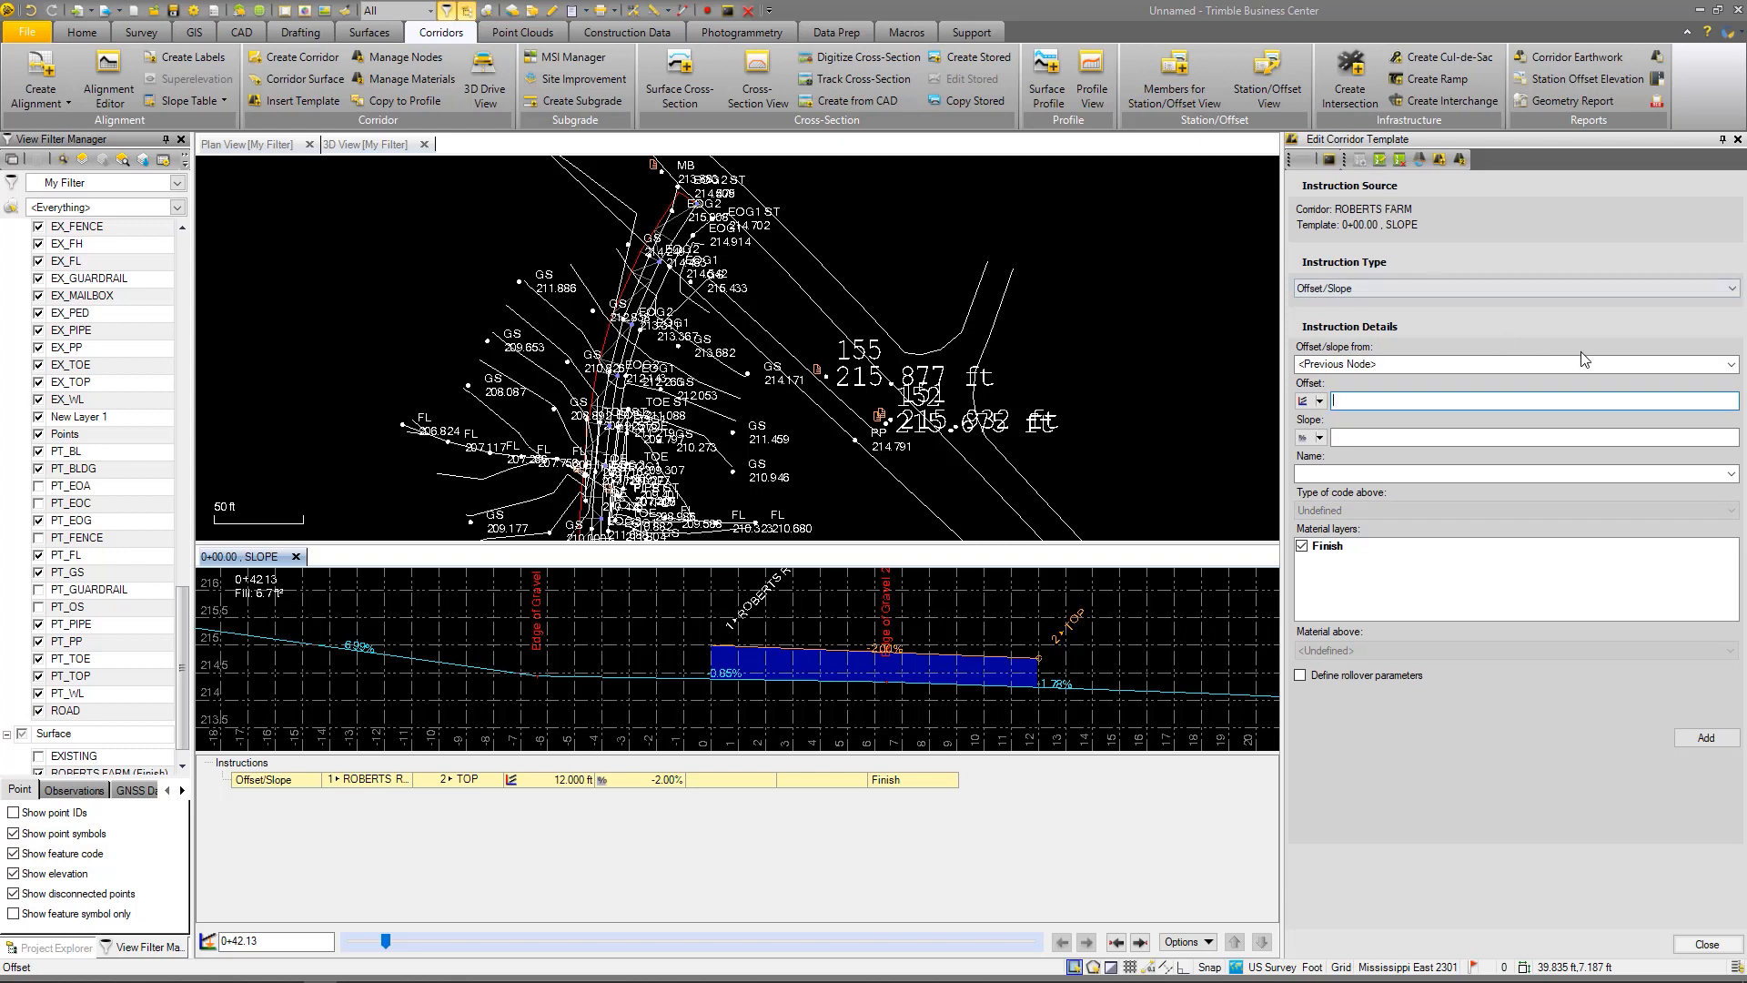
left_click(1722, 290)
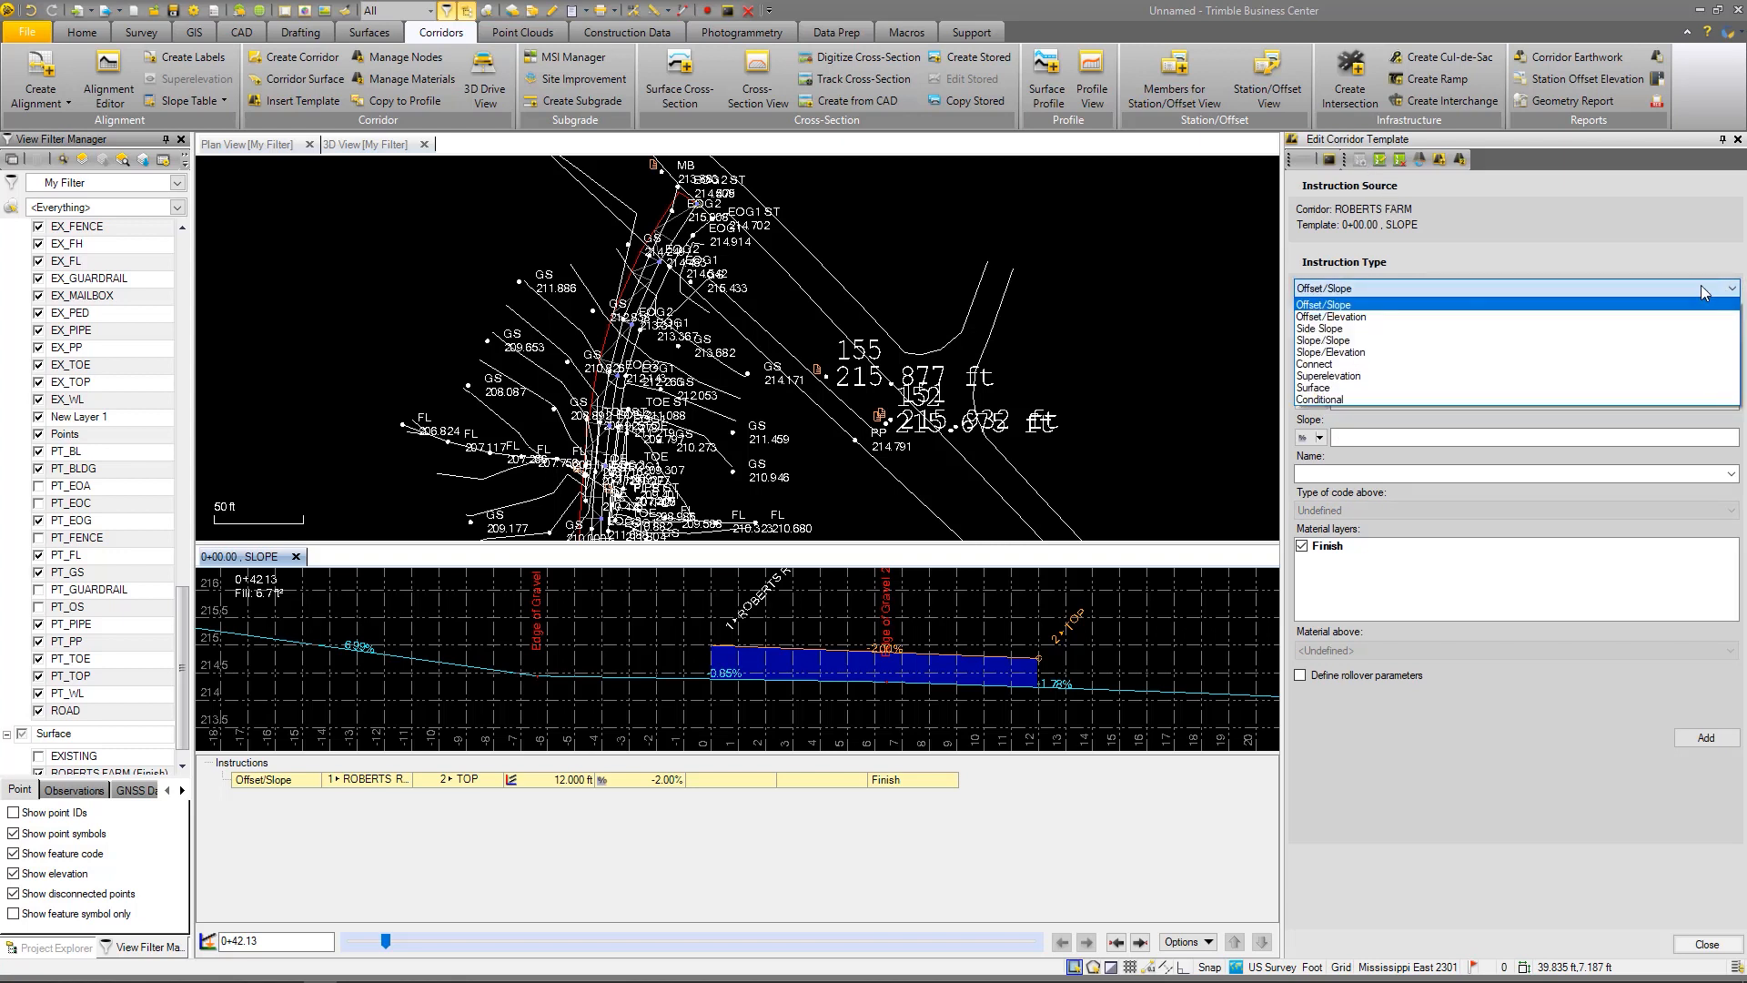
left_click(1408, 328)
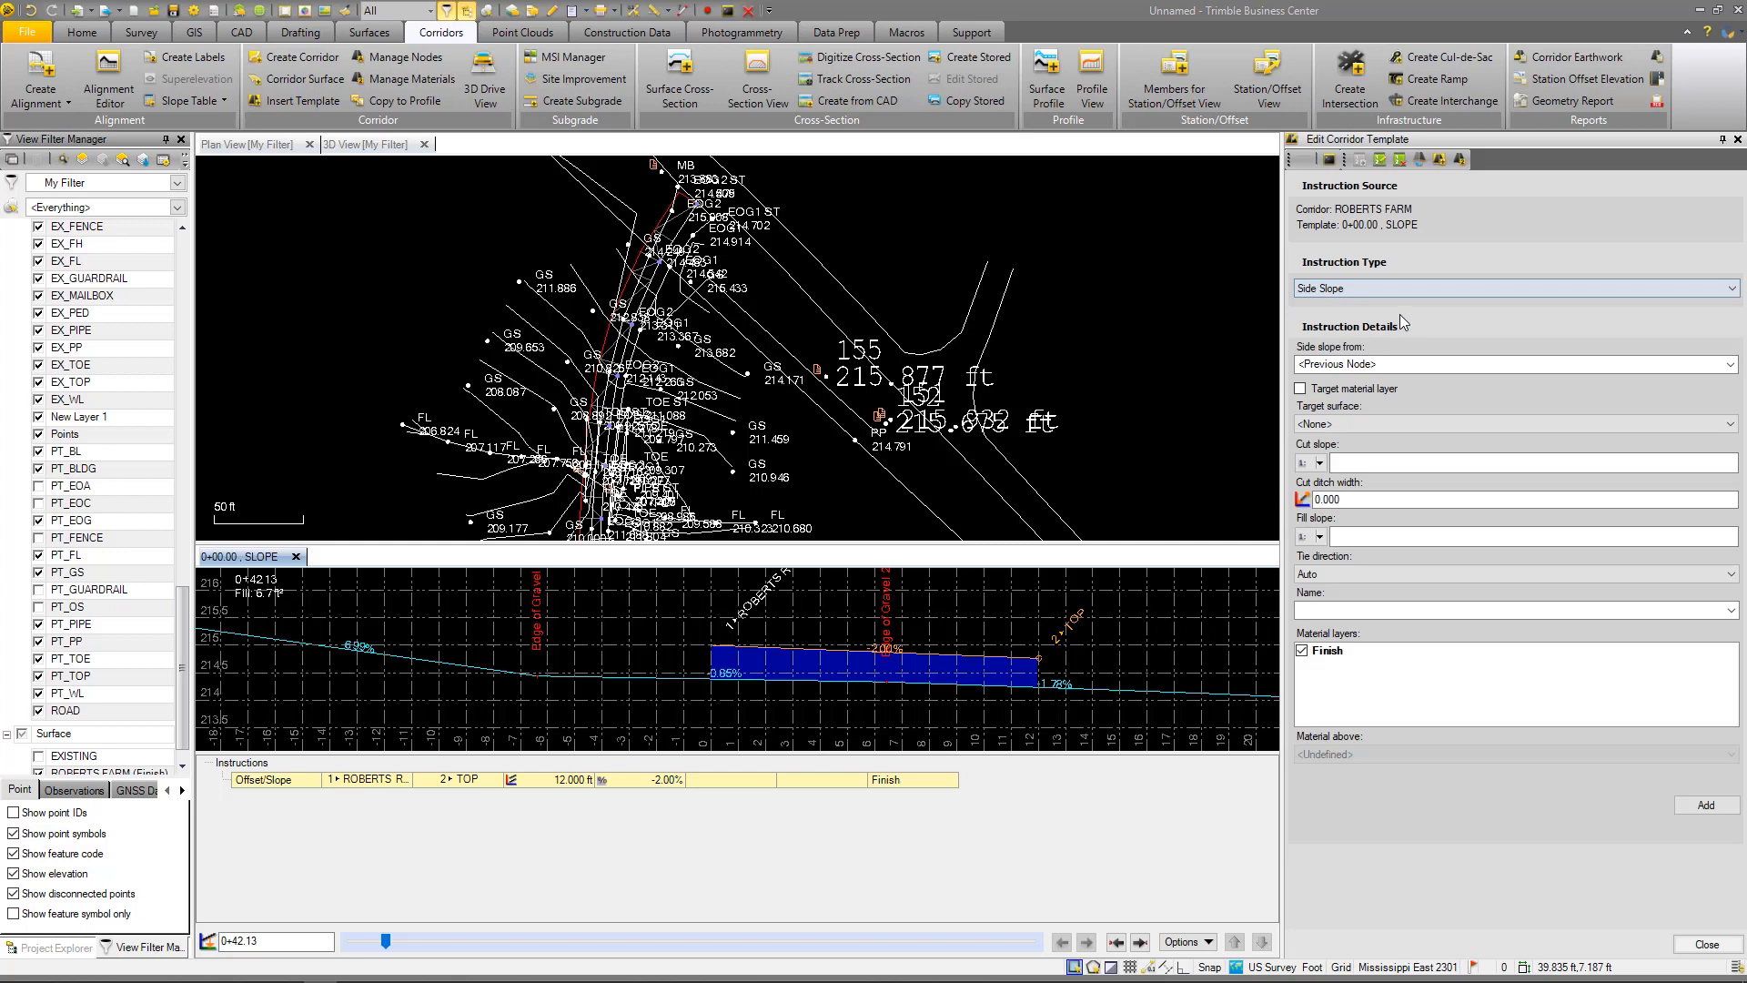
left_click(1379, 365)
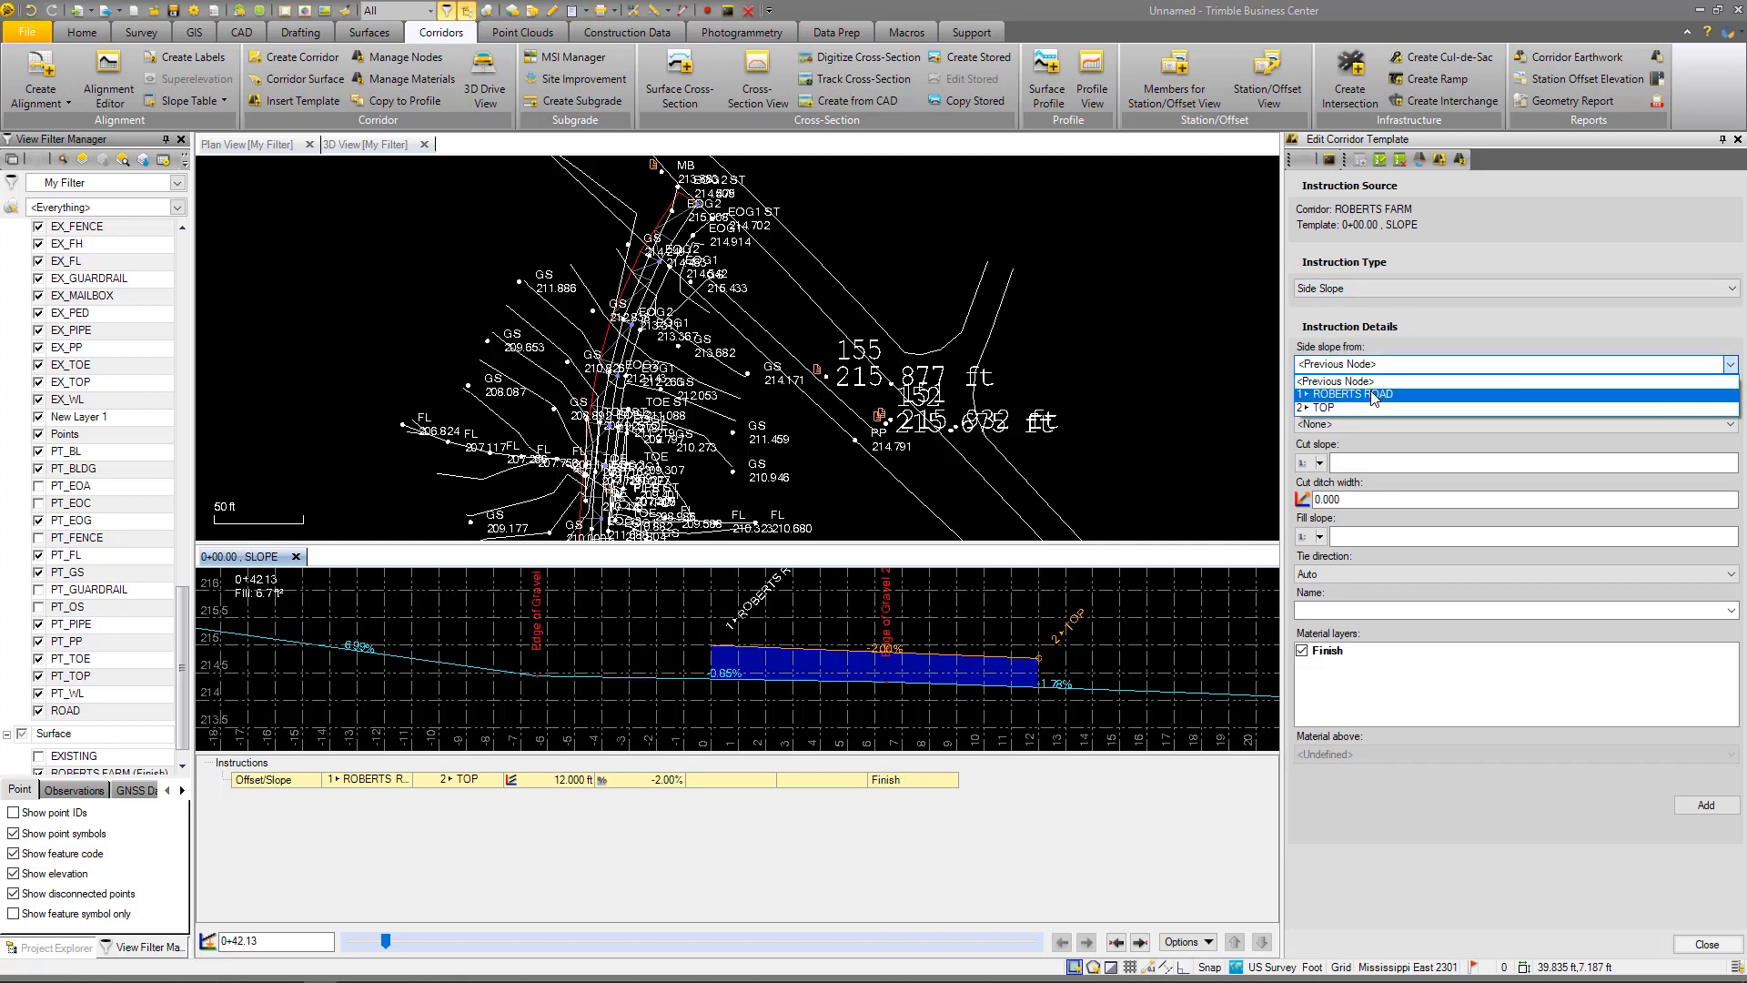
left_click(1375, 413)
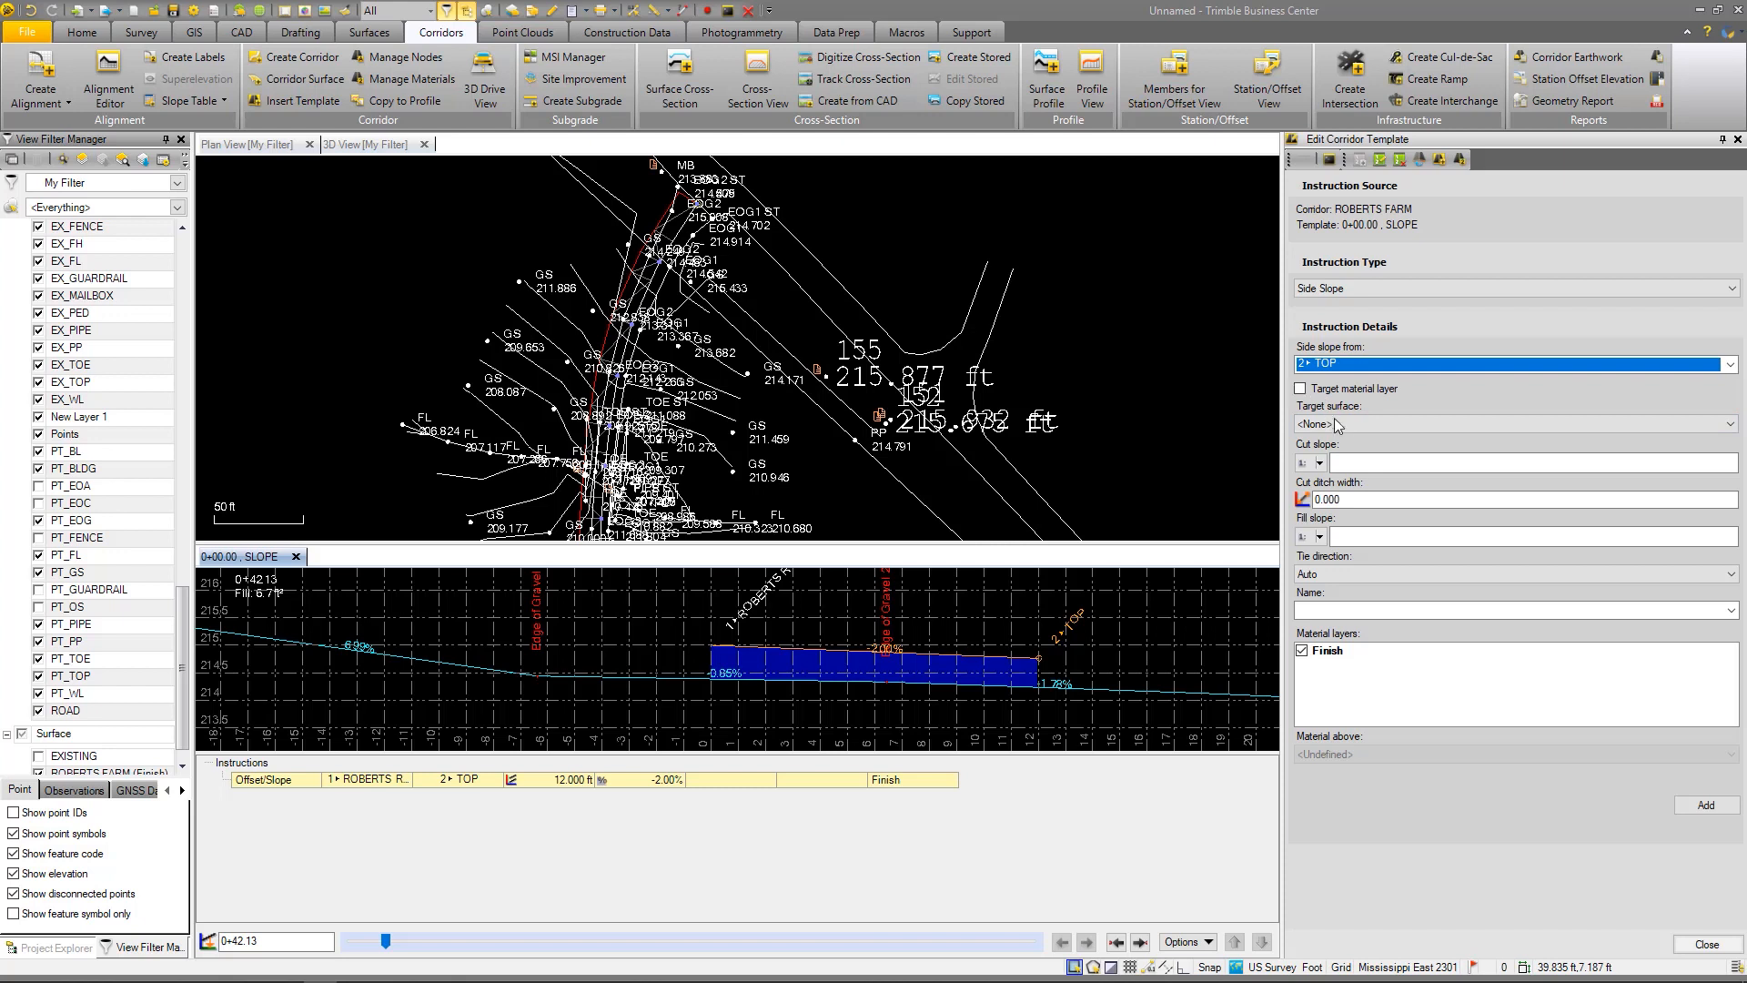
left_click(1338, 425)
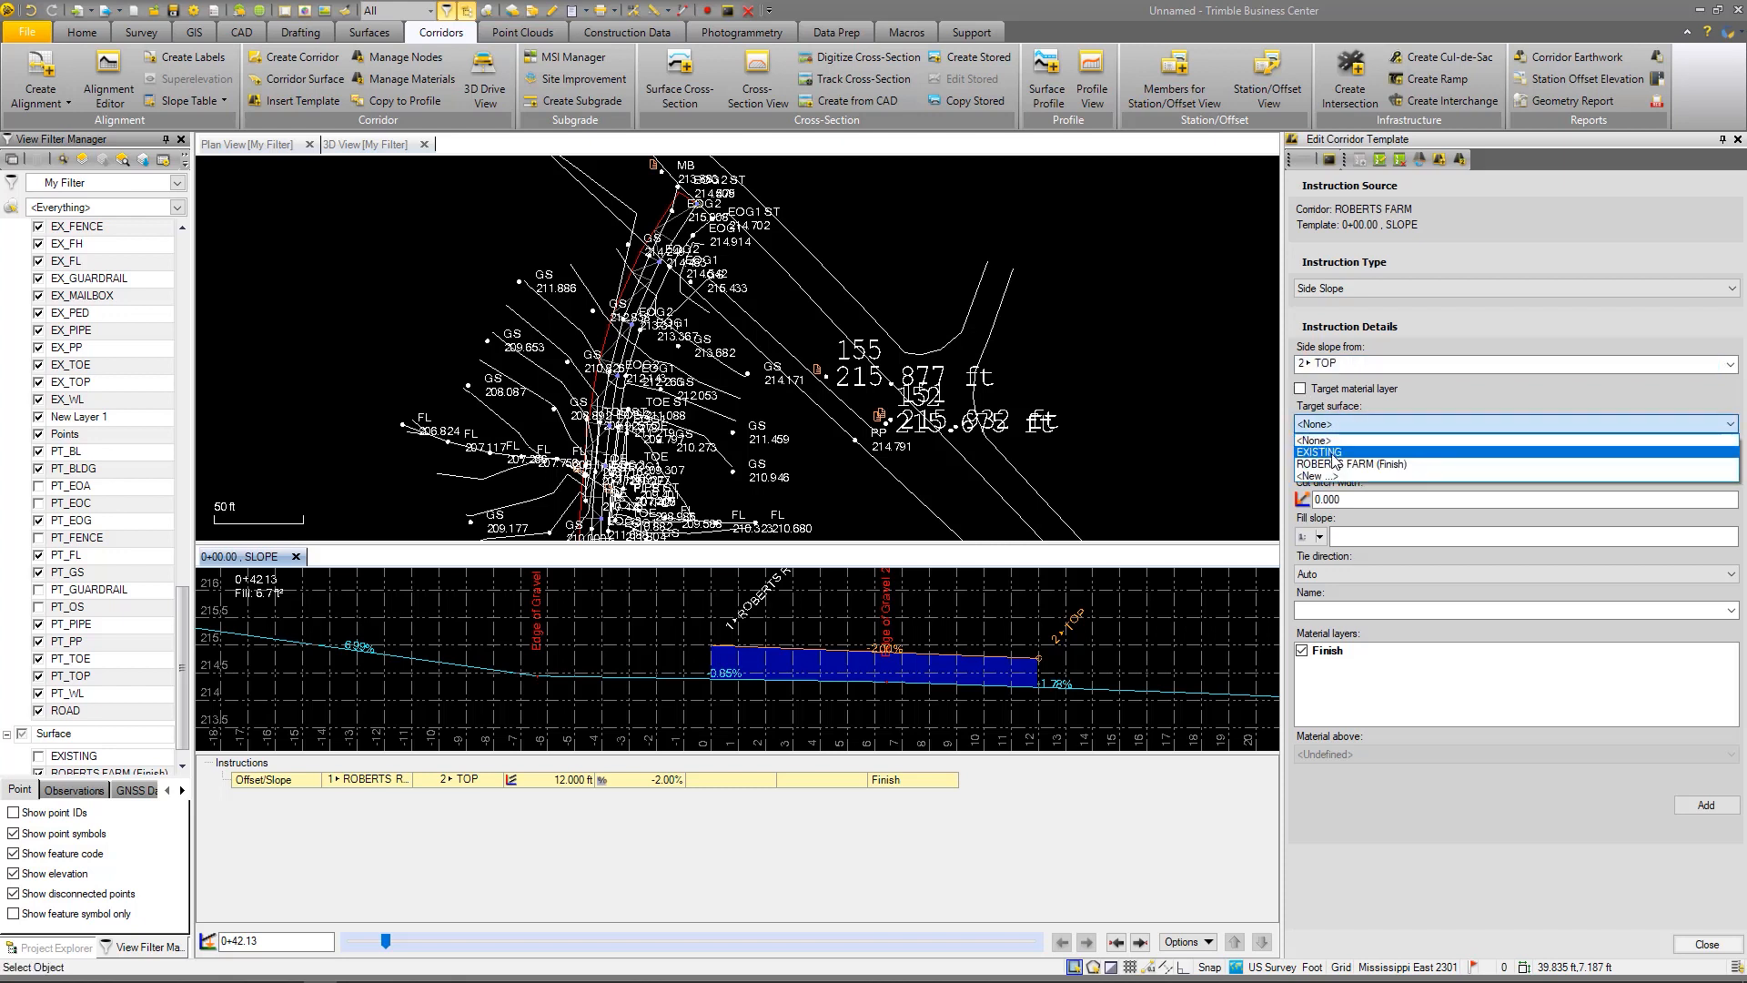
left_click(1331, 453)
left_click(1353, 464)
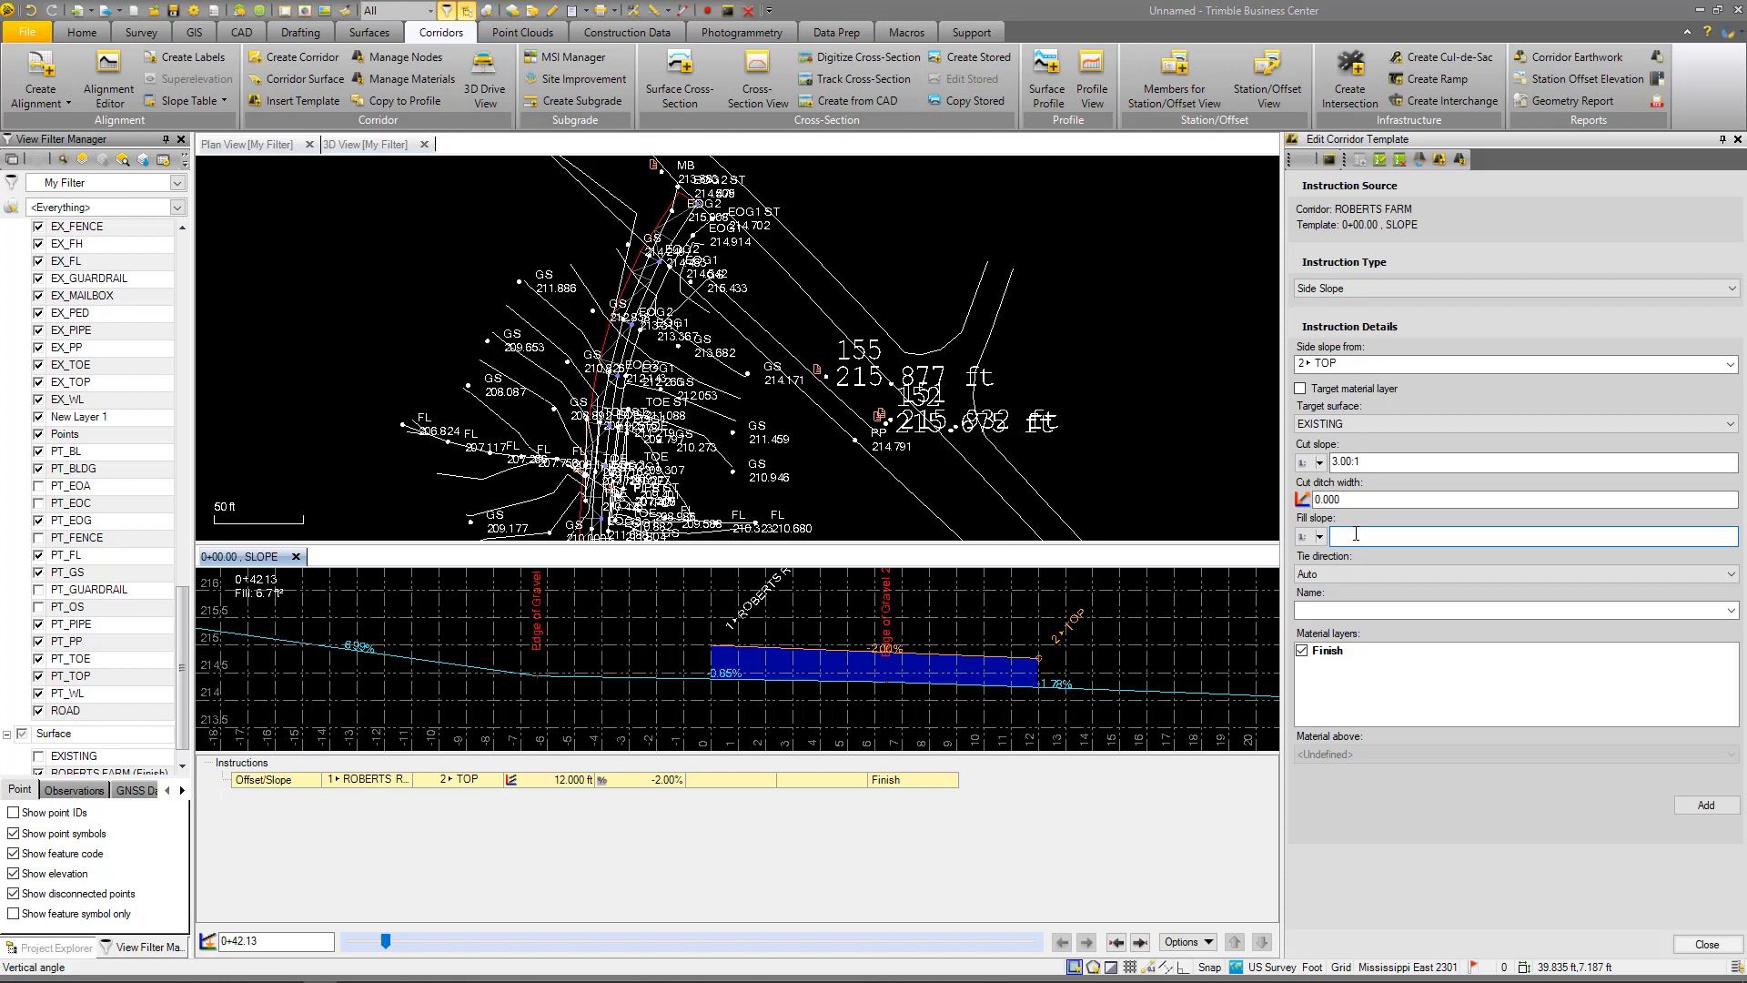
left_click(1318, 615)
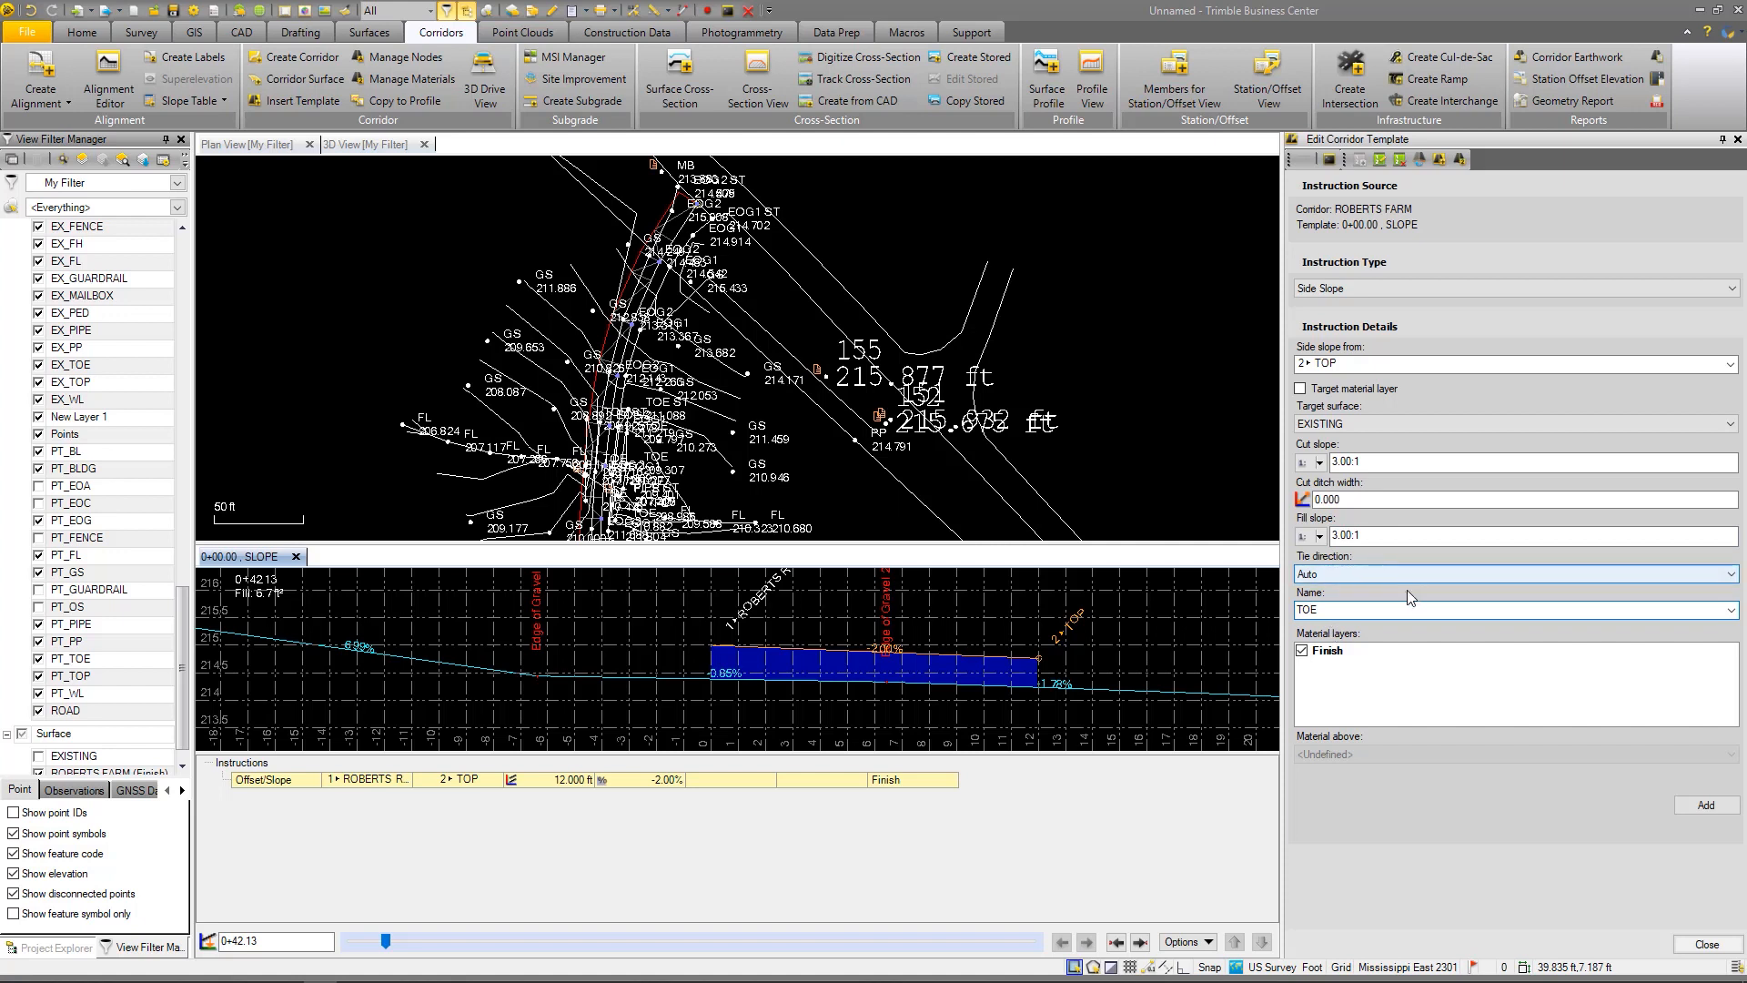
left_click(1694, 807)
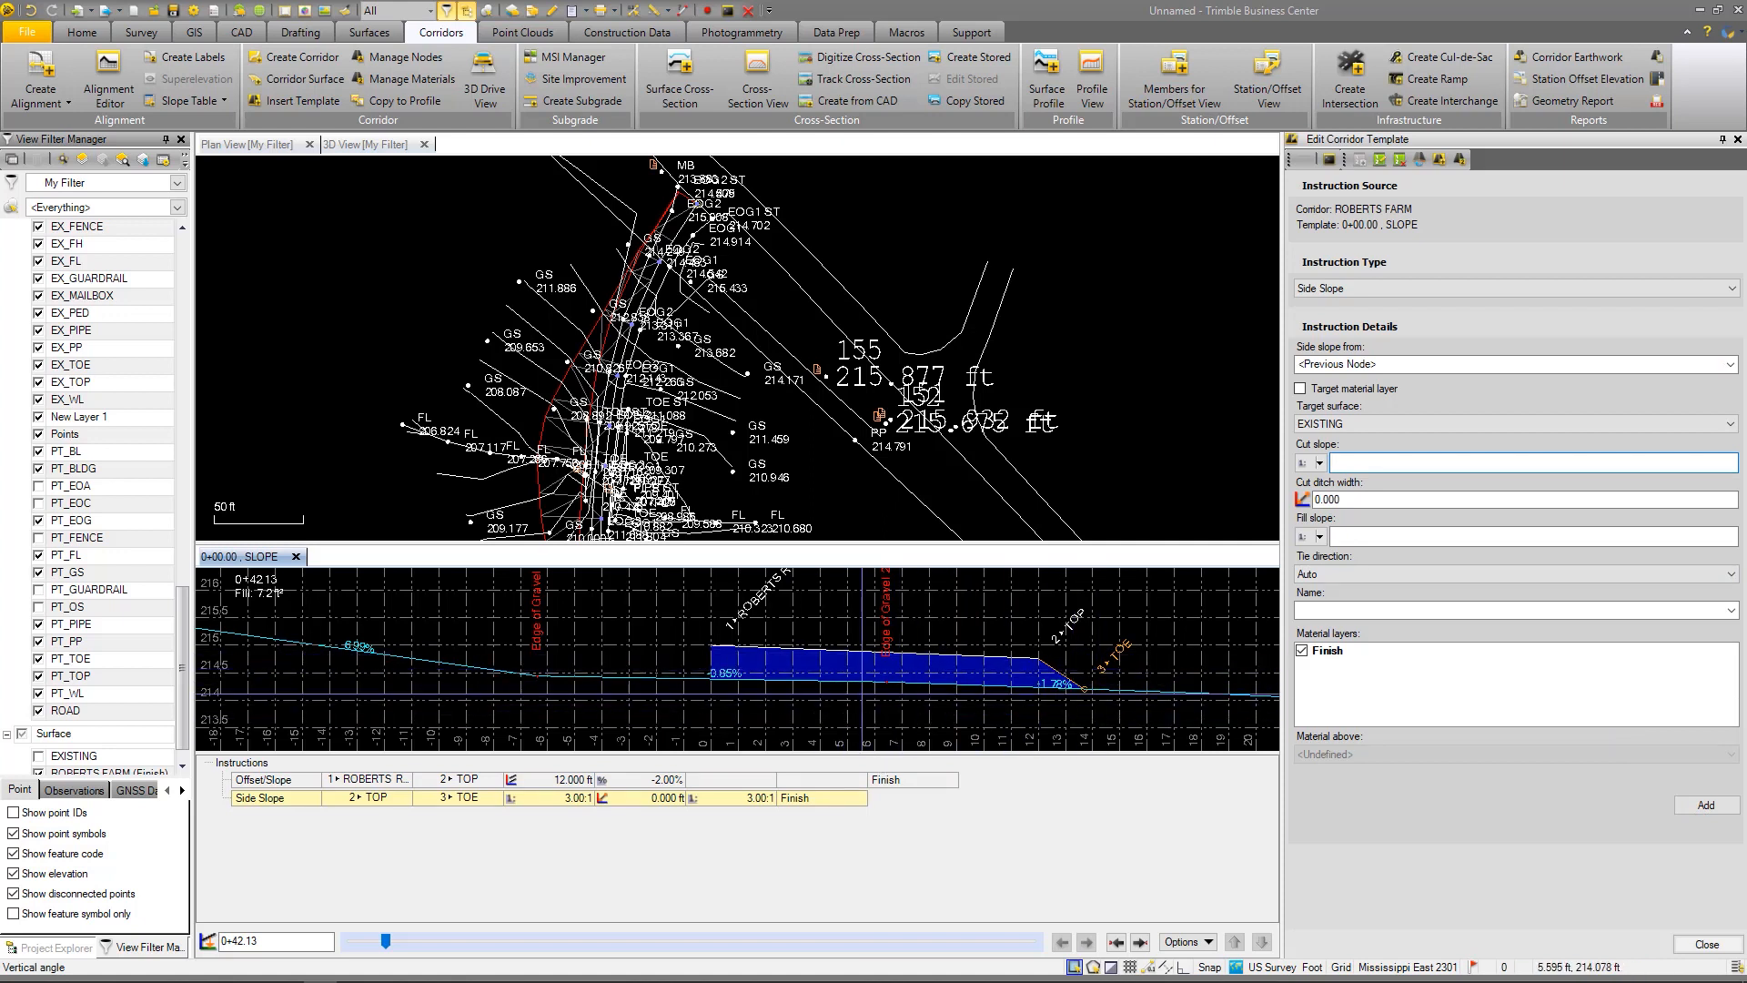
Mirror the TOP and TOE instructions to the opposite side of ROBERTS ROAD and inspect the resulting cross-section
left_click(1423, 158)
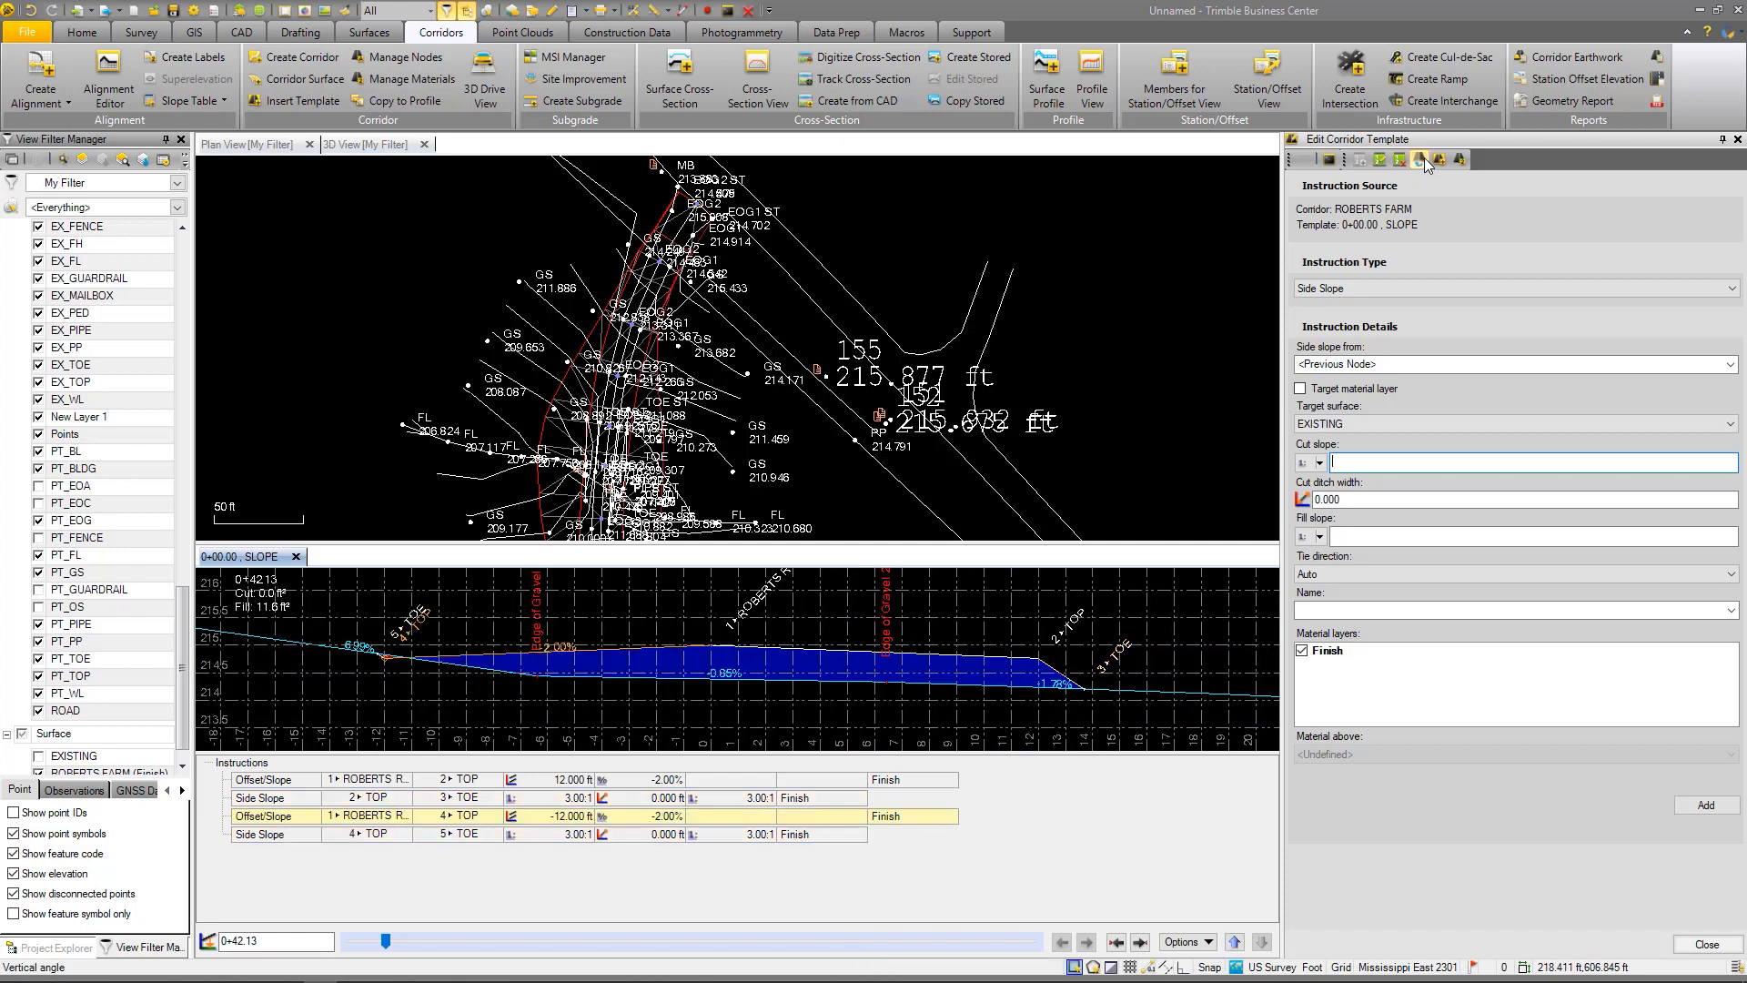
scroll(536, 641, "up", 4)
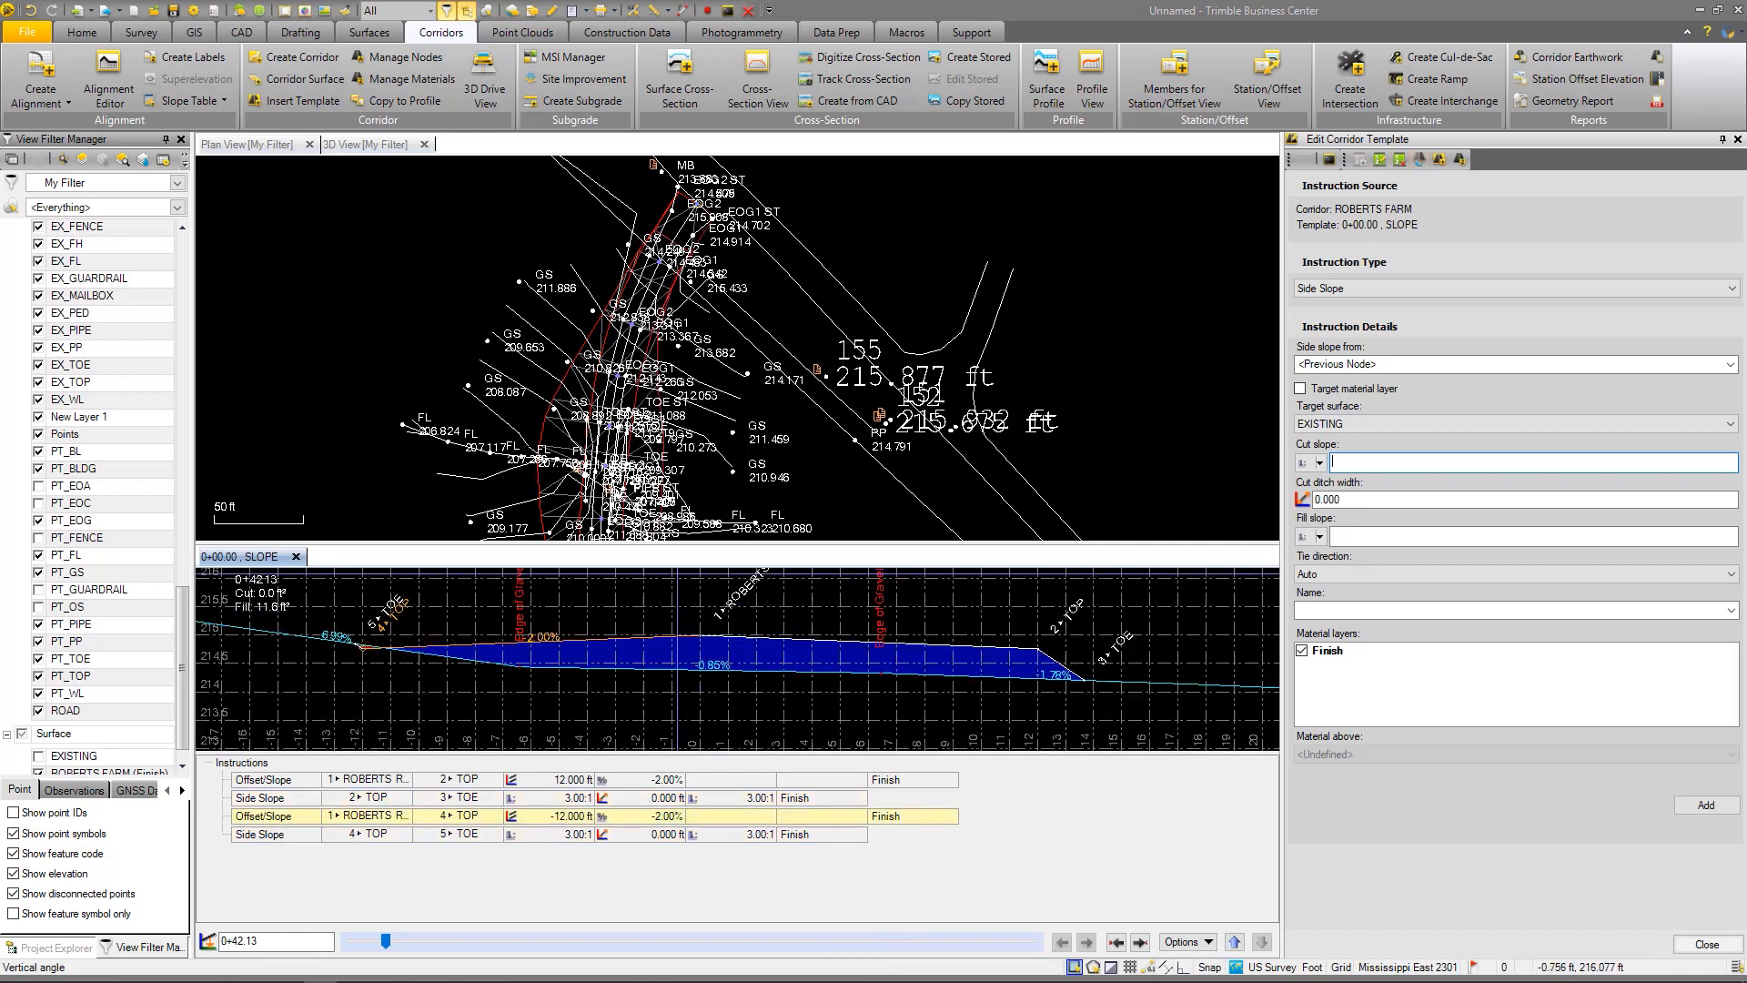
scroll(541, 626, "down", 4)
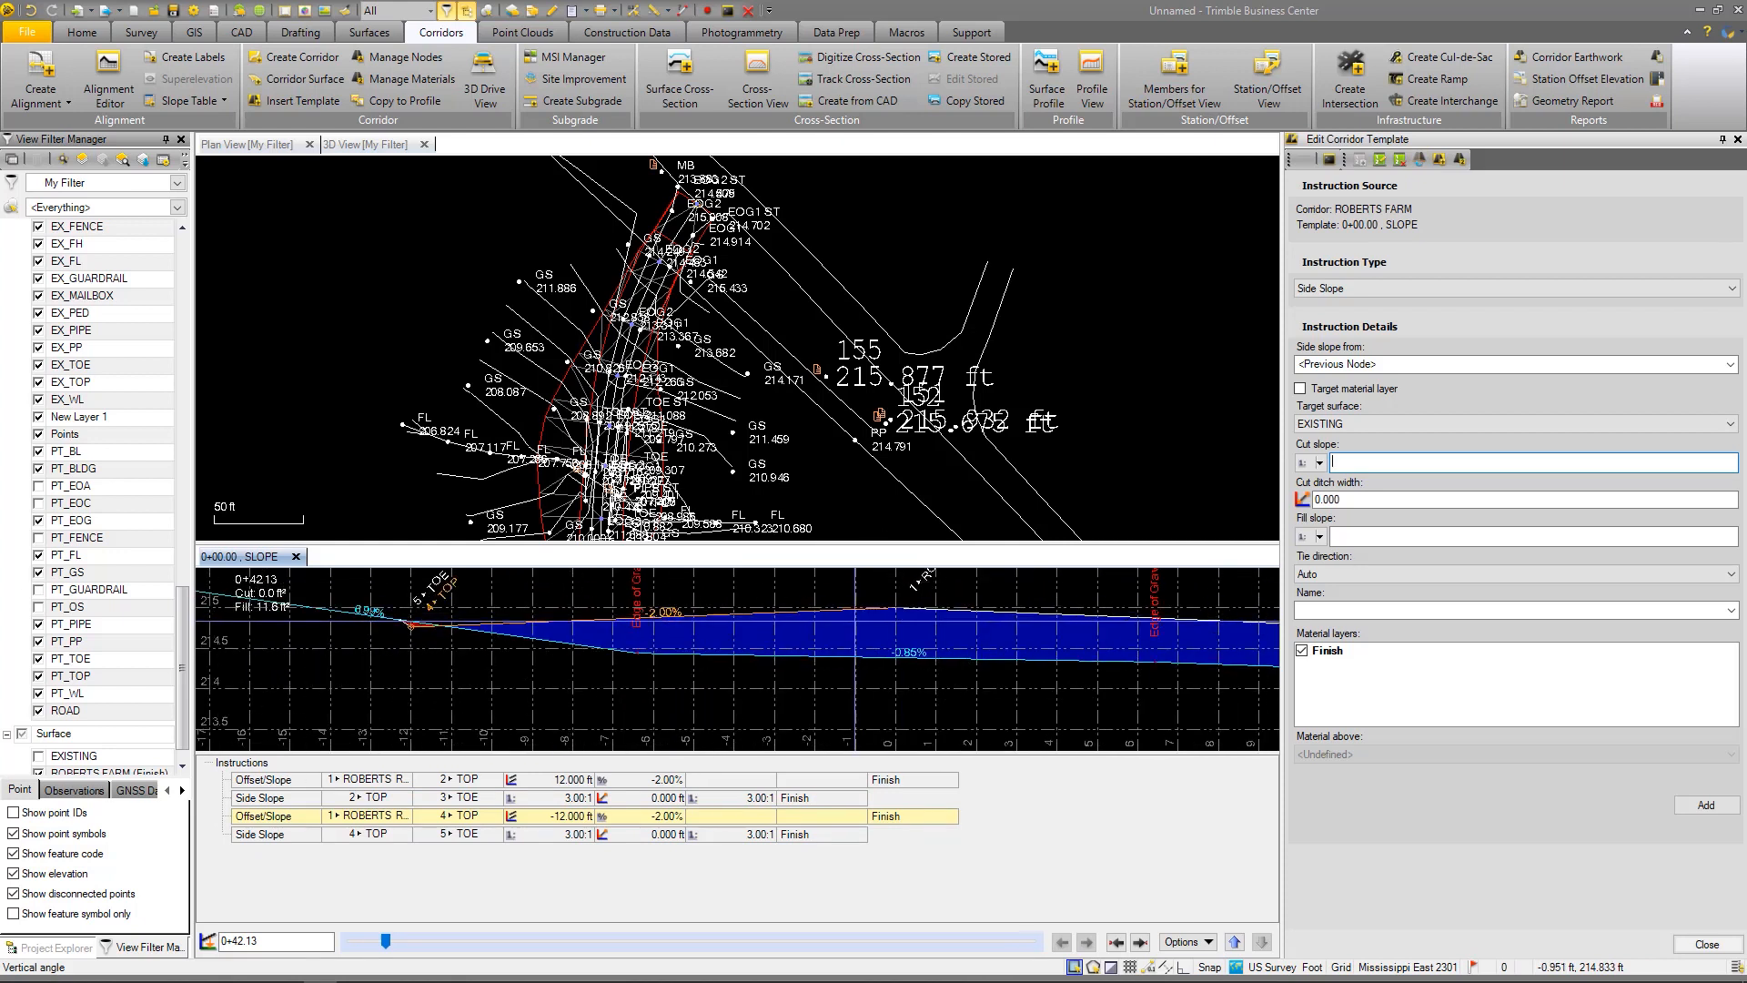
scroll(450, 623, "up", 7)
scroll(446, 623, "down", 5)
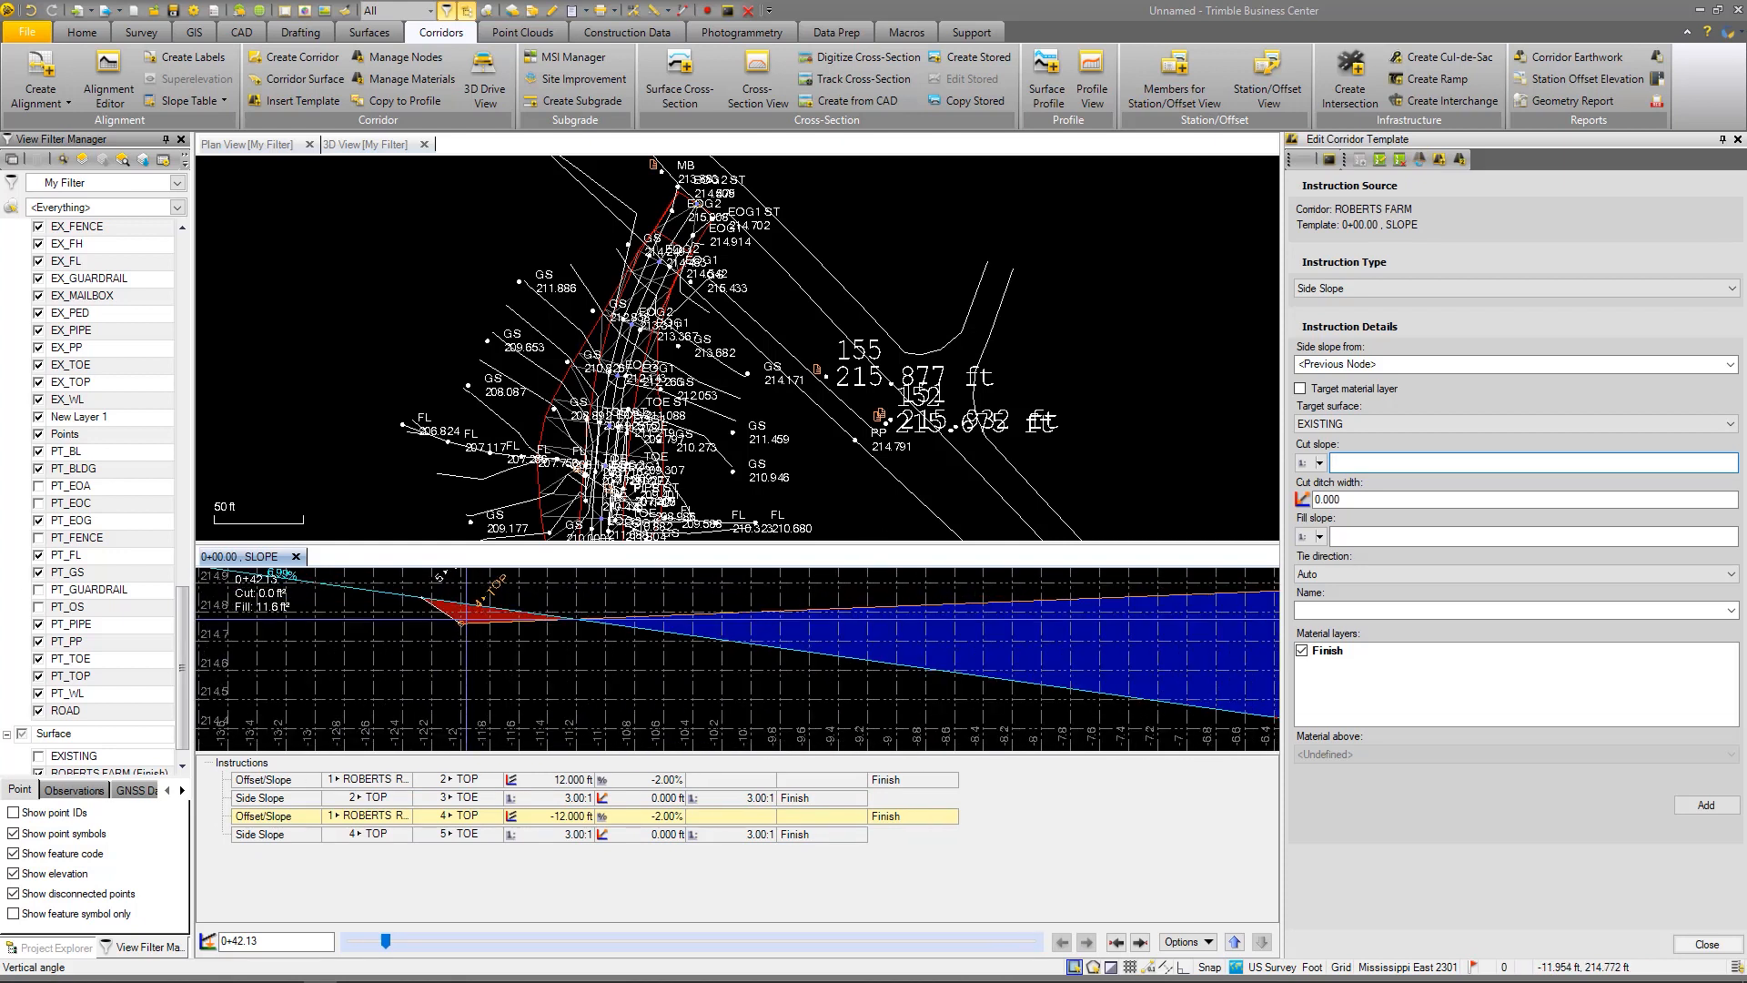
scroll(561, 637, "down", 2)
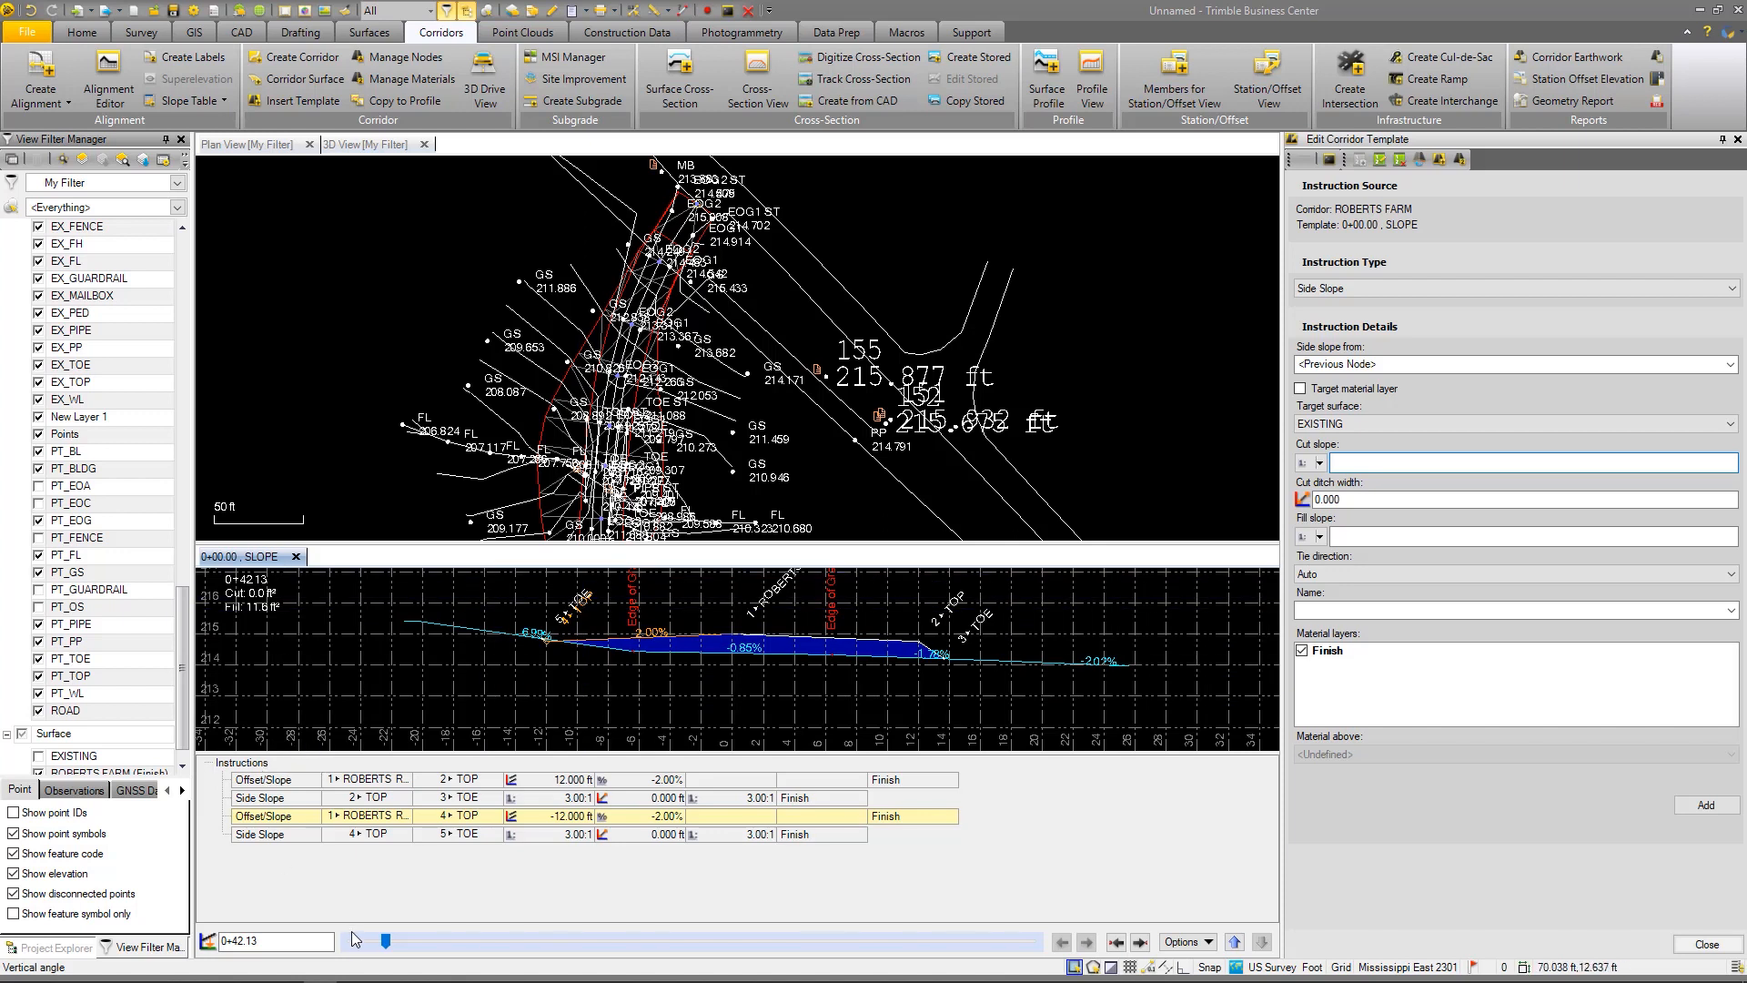
Preview the SLOPE template's cross-section at stations 1+08.23 and 1+17.32, and close the template editor
left_click_drag(386, 940, 440, 940)
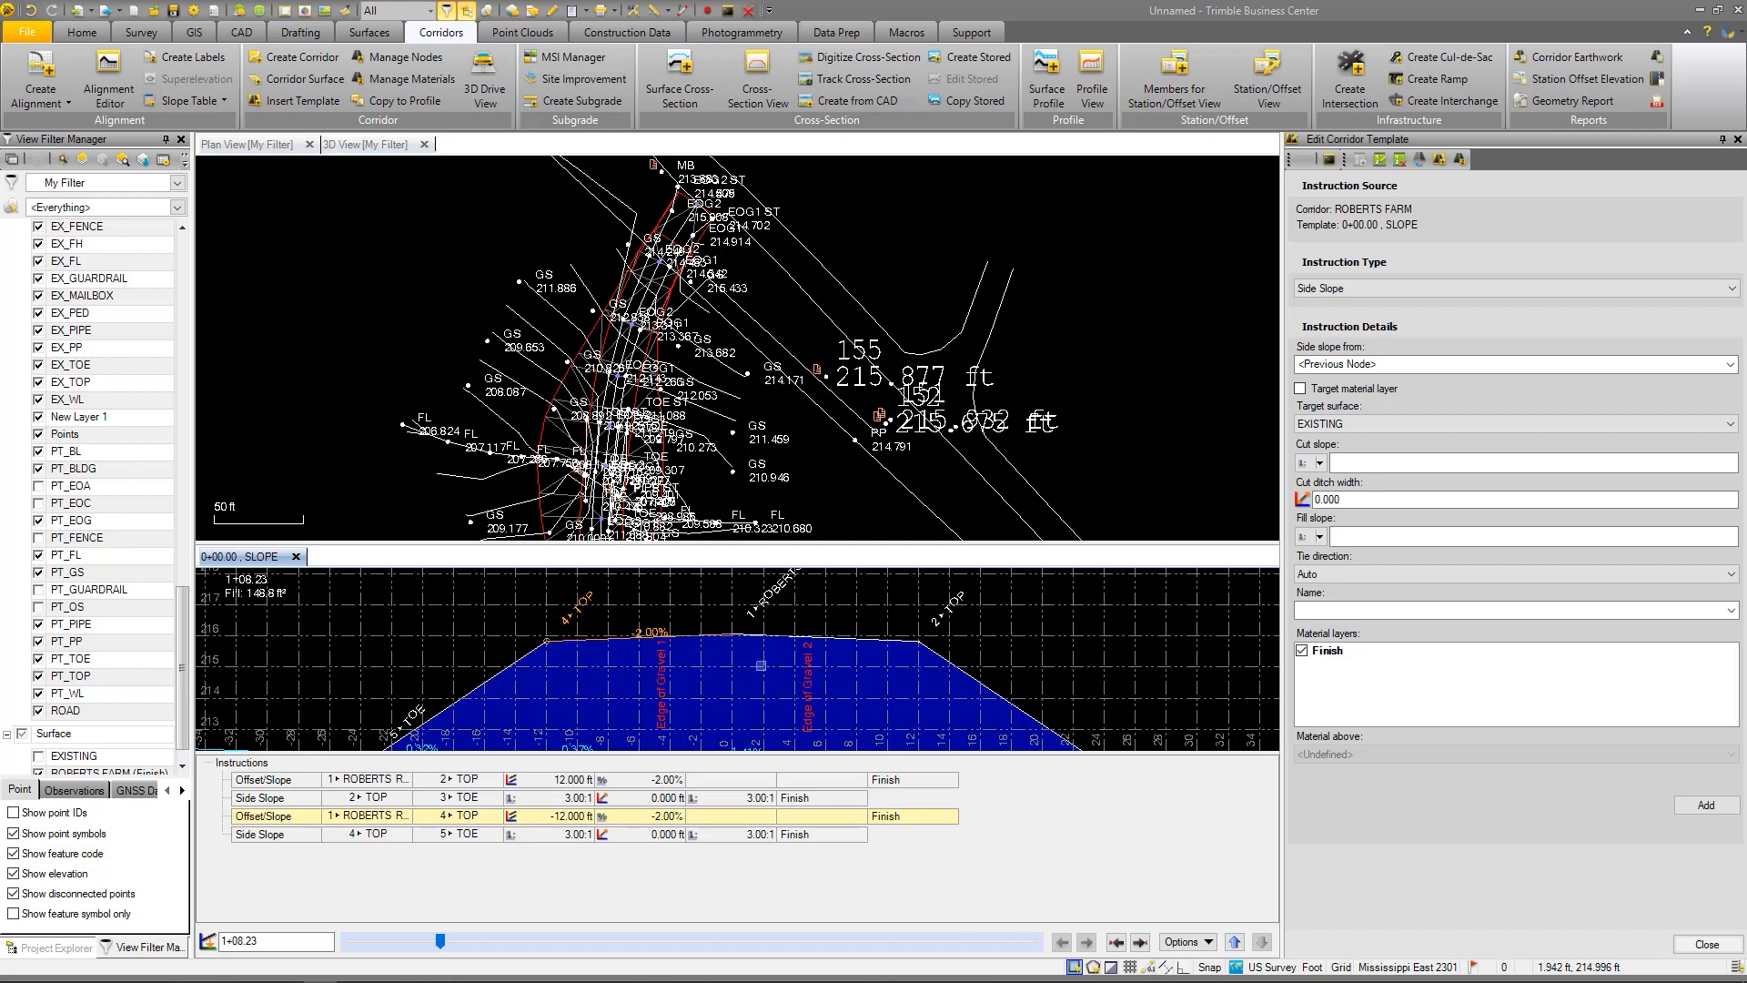
scroll(758, 666, "down", 6)
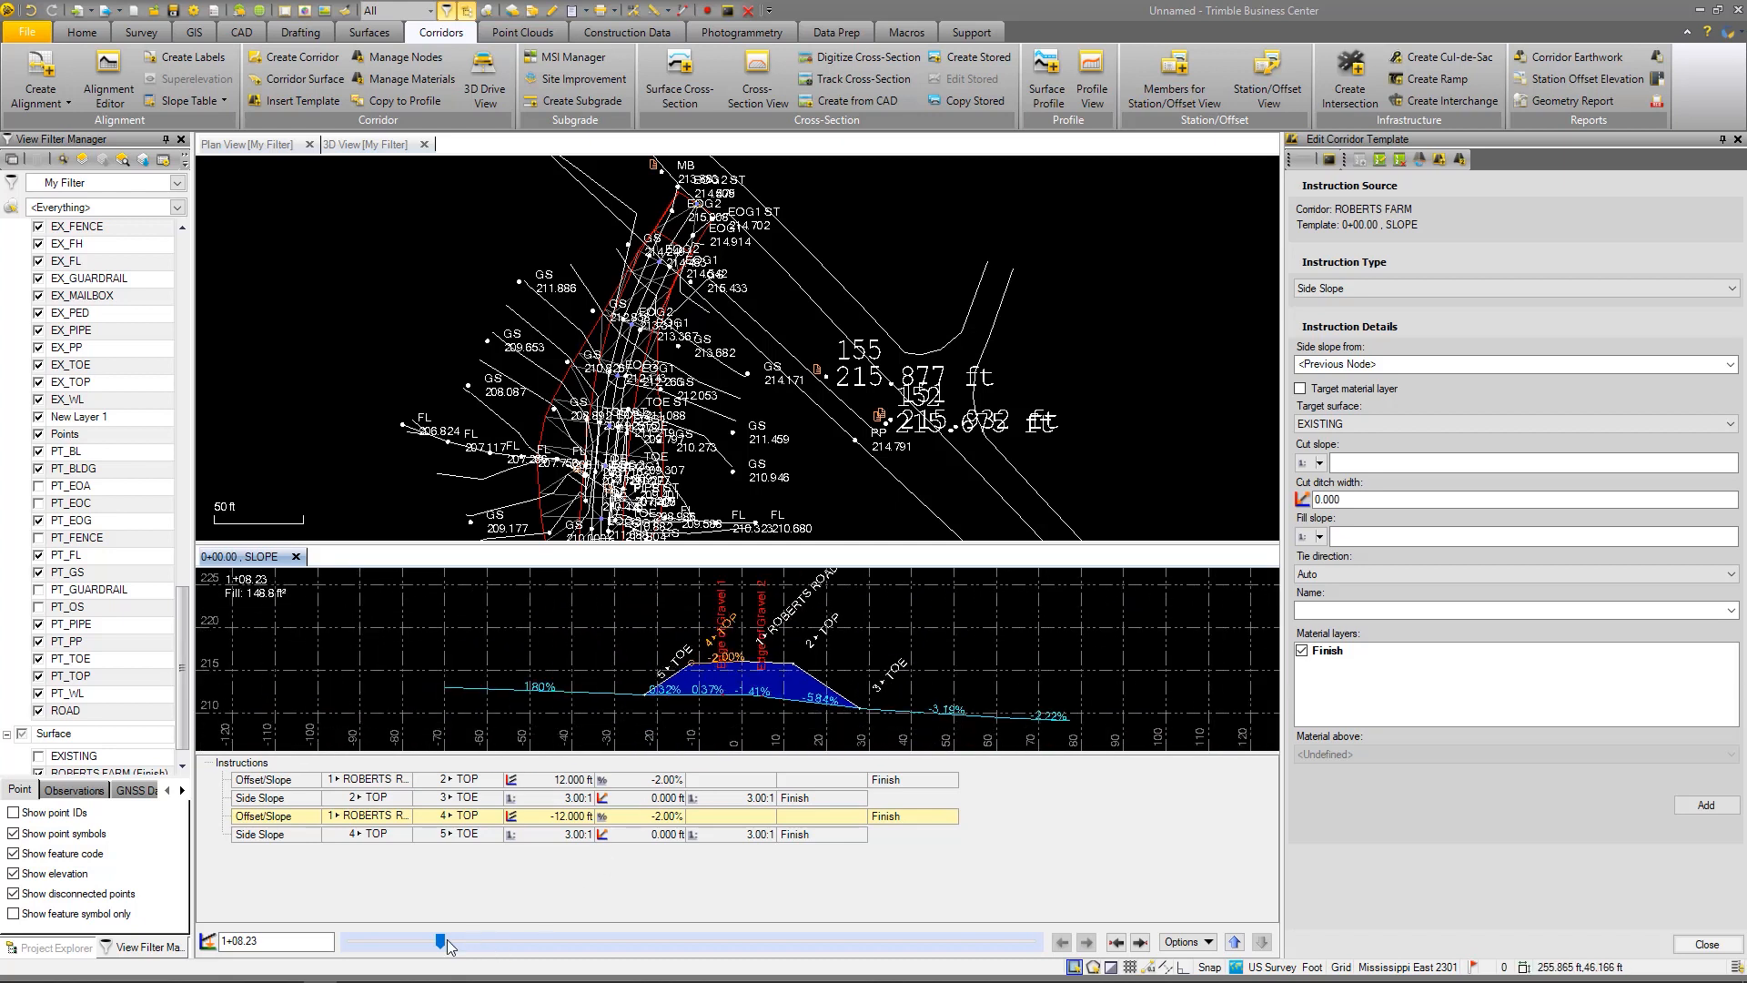
left_click_drag(441, 940, 450, 837)
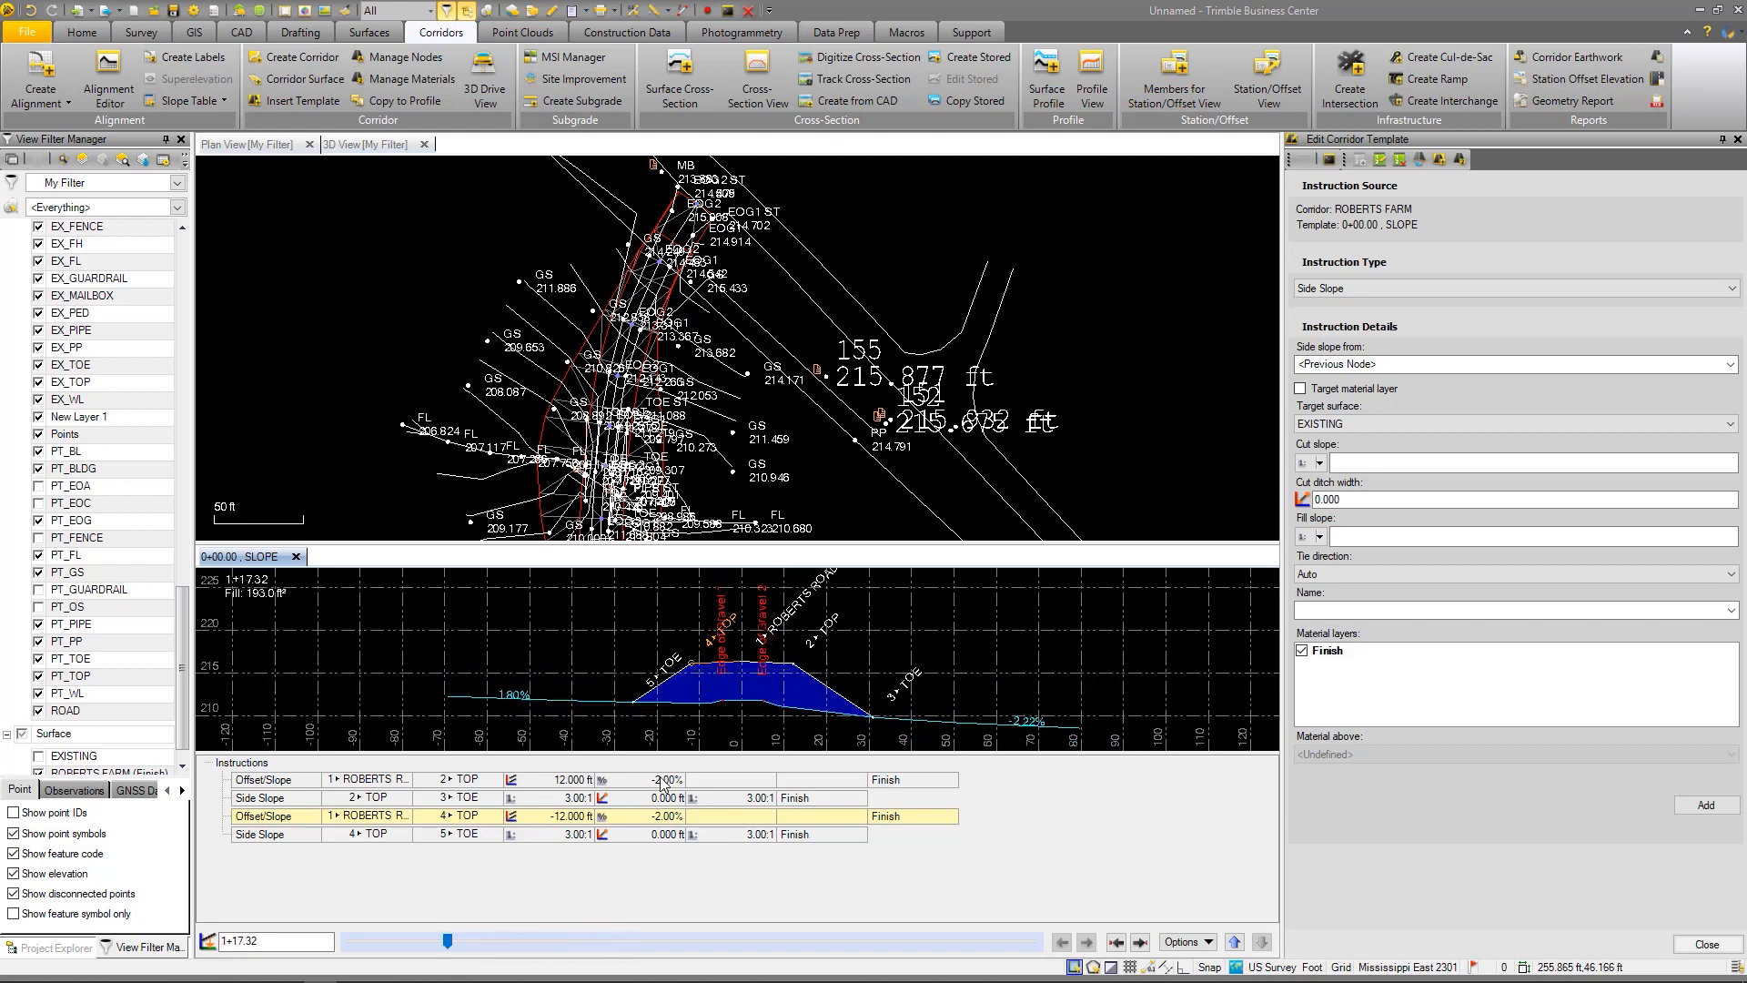
left_click(1707, 943)
Examine the ROBERTS FARM corridor surface and its side slopes along the road in the 3D view
scroll(718, 587, "down", 3)
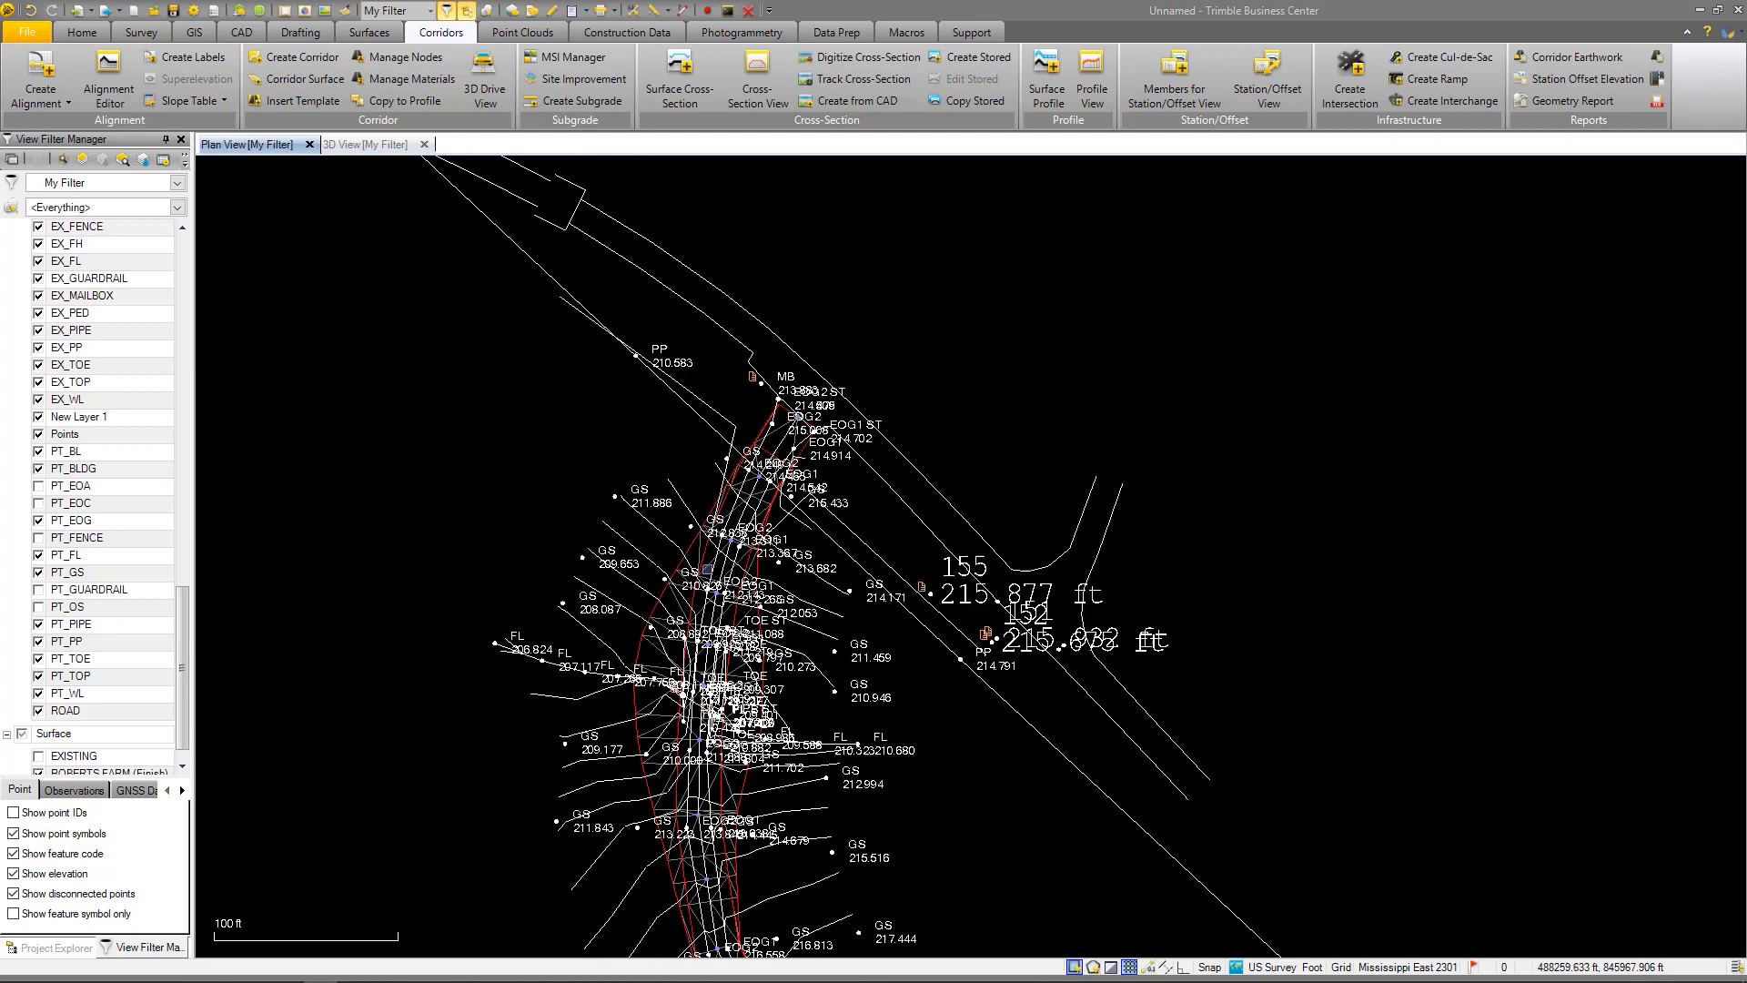
left_click(368, 145)
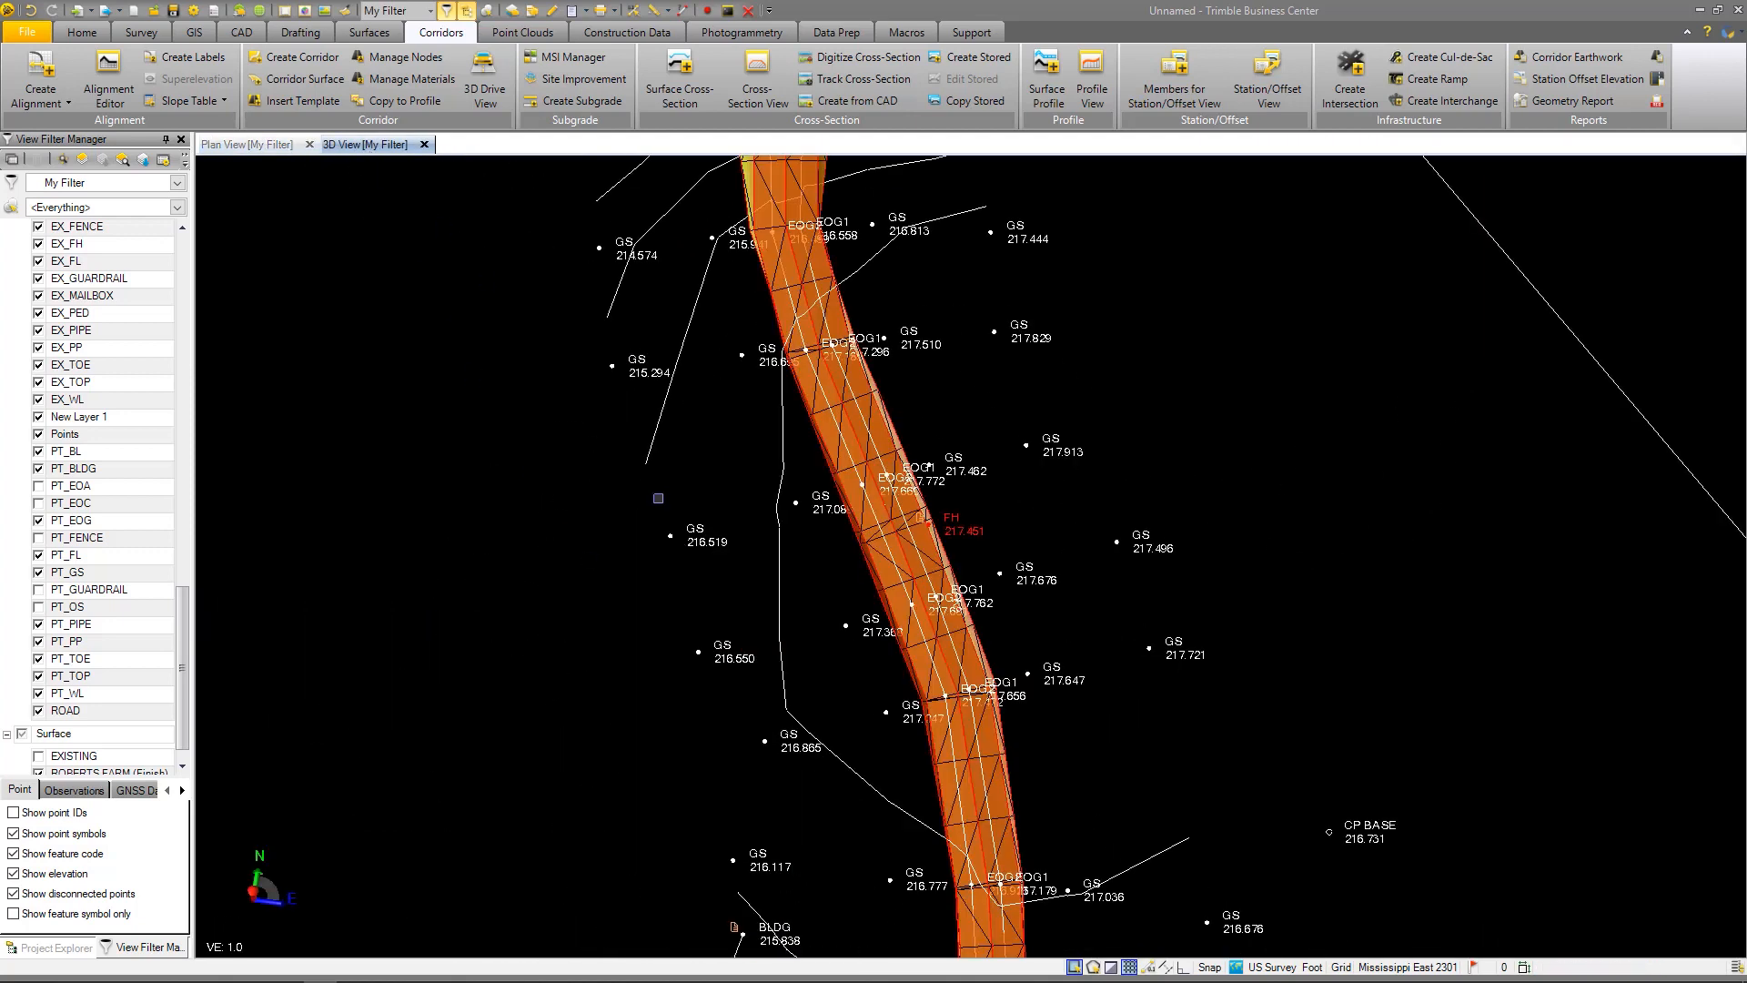
right_click_drag(930, 629, 382, 546)
scroll(325, 498, "down", 3)
scroll(1262, 692, "up", 1)
scroll(1188, 631, "up", 5)
right_click_drag(1185, 587, 537, 561)
scroll(993, 591, "up", 4)
scroll(564, 518, "down", 10)
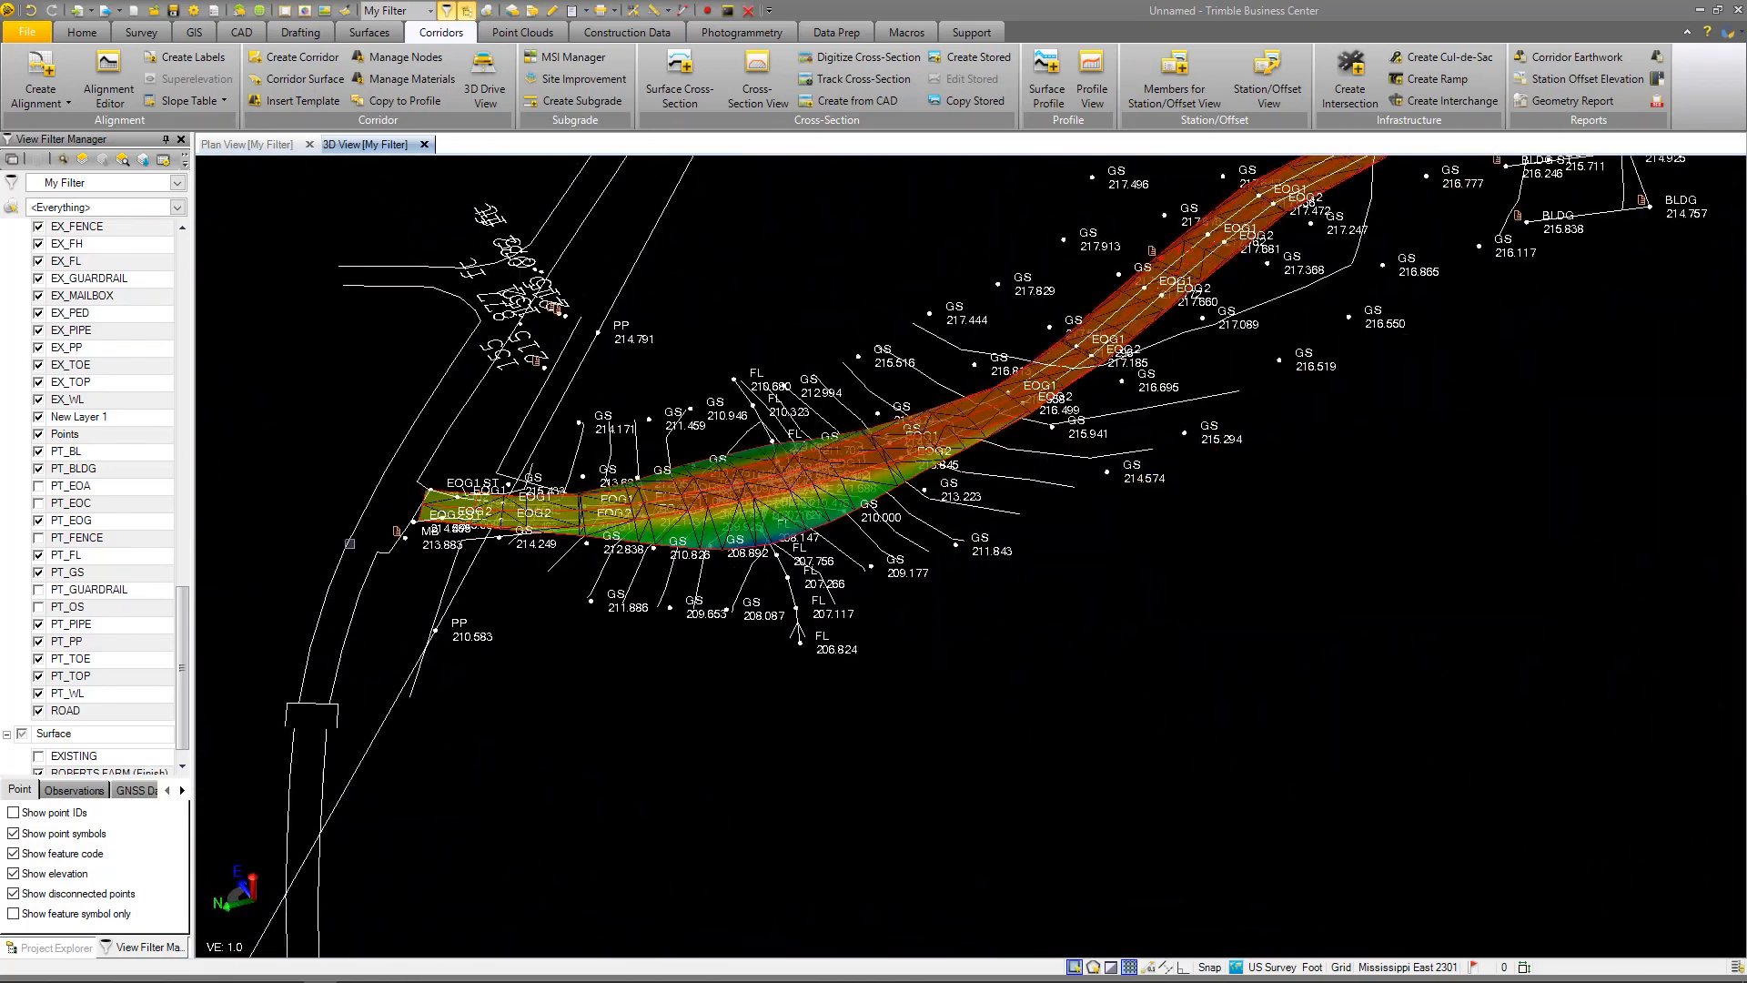
scroll(931, 367, "up", 4)
right_click_drag(1122, 435, 664, 472)
scroll(1055, 441, "up", 6)
right_click_drag(1283, 521, 1258, 572)
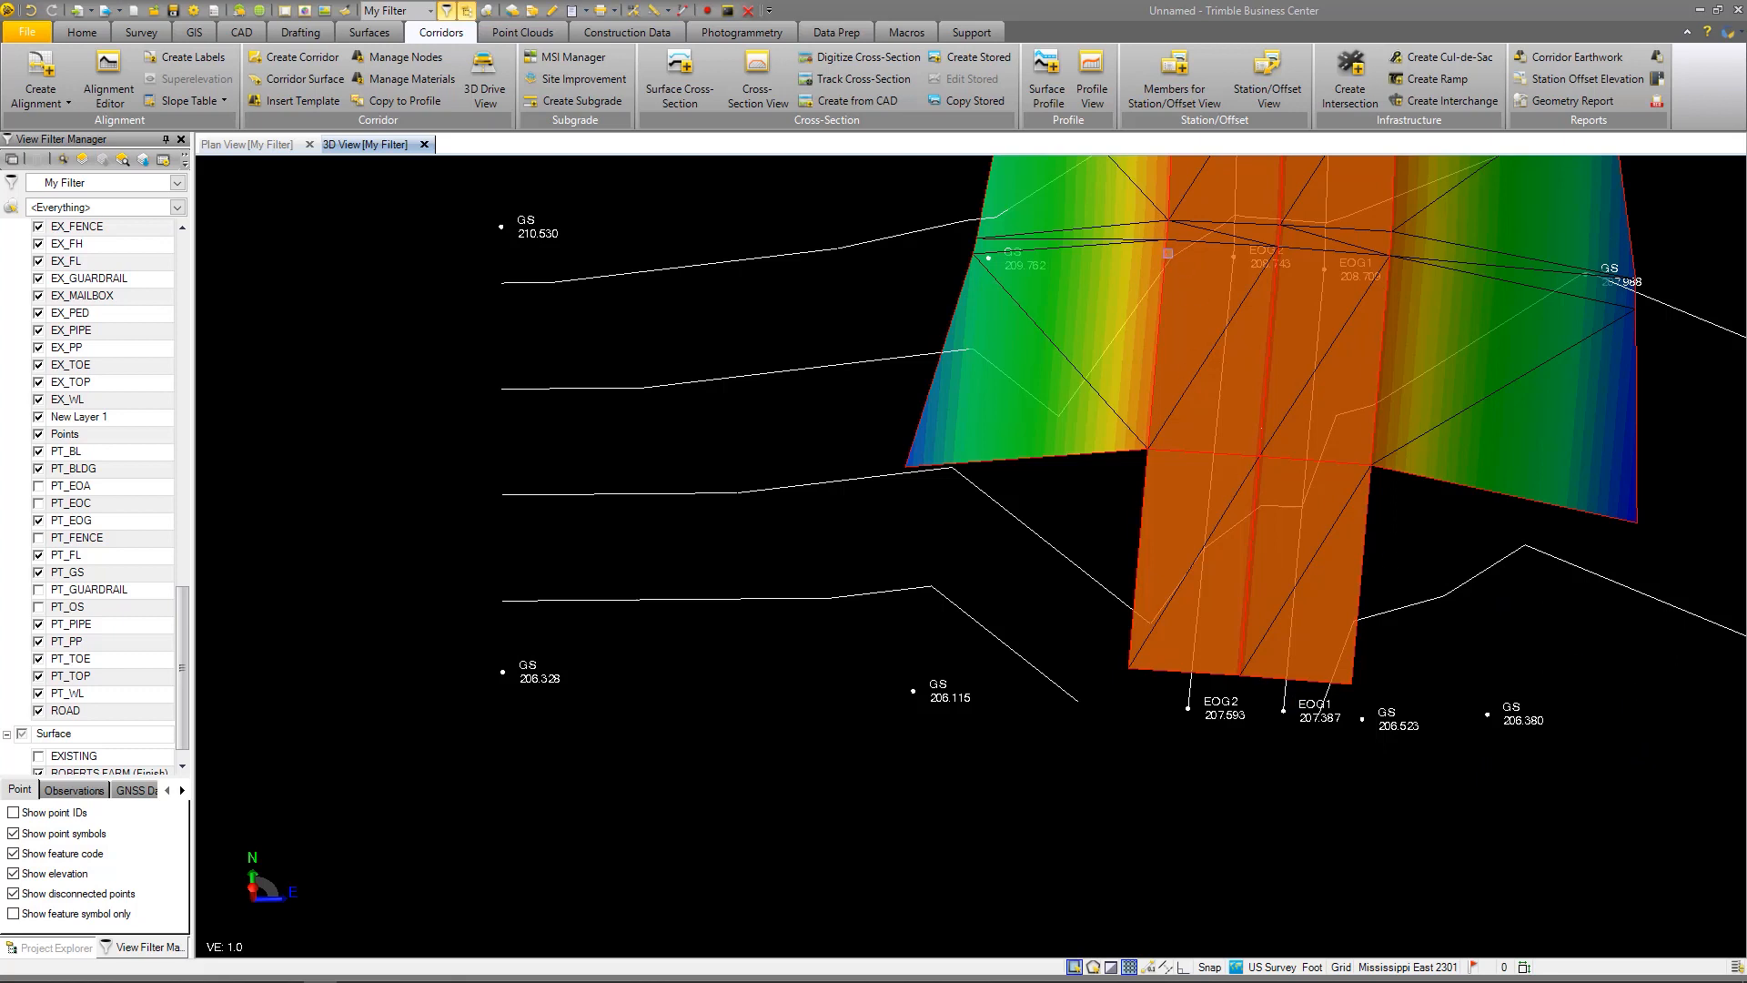
left_click(81, 34)
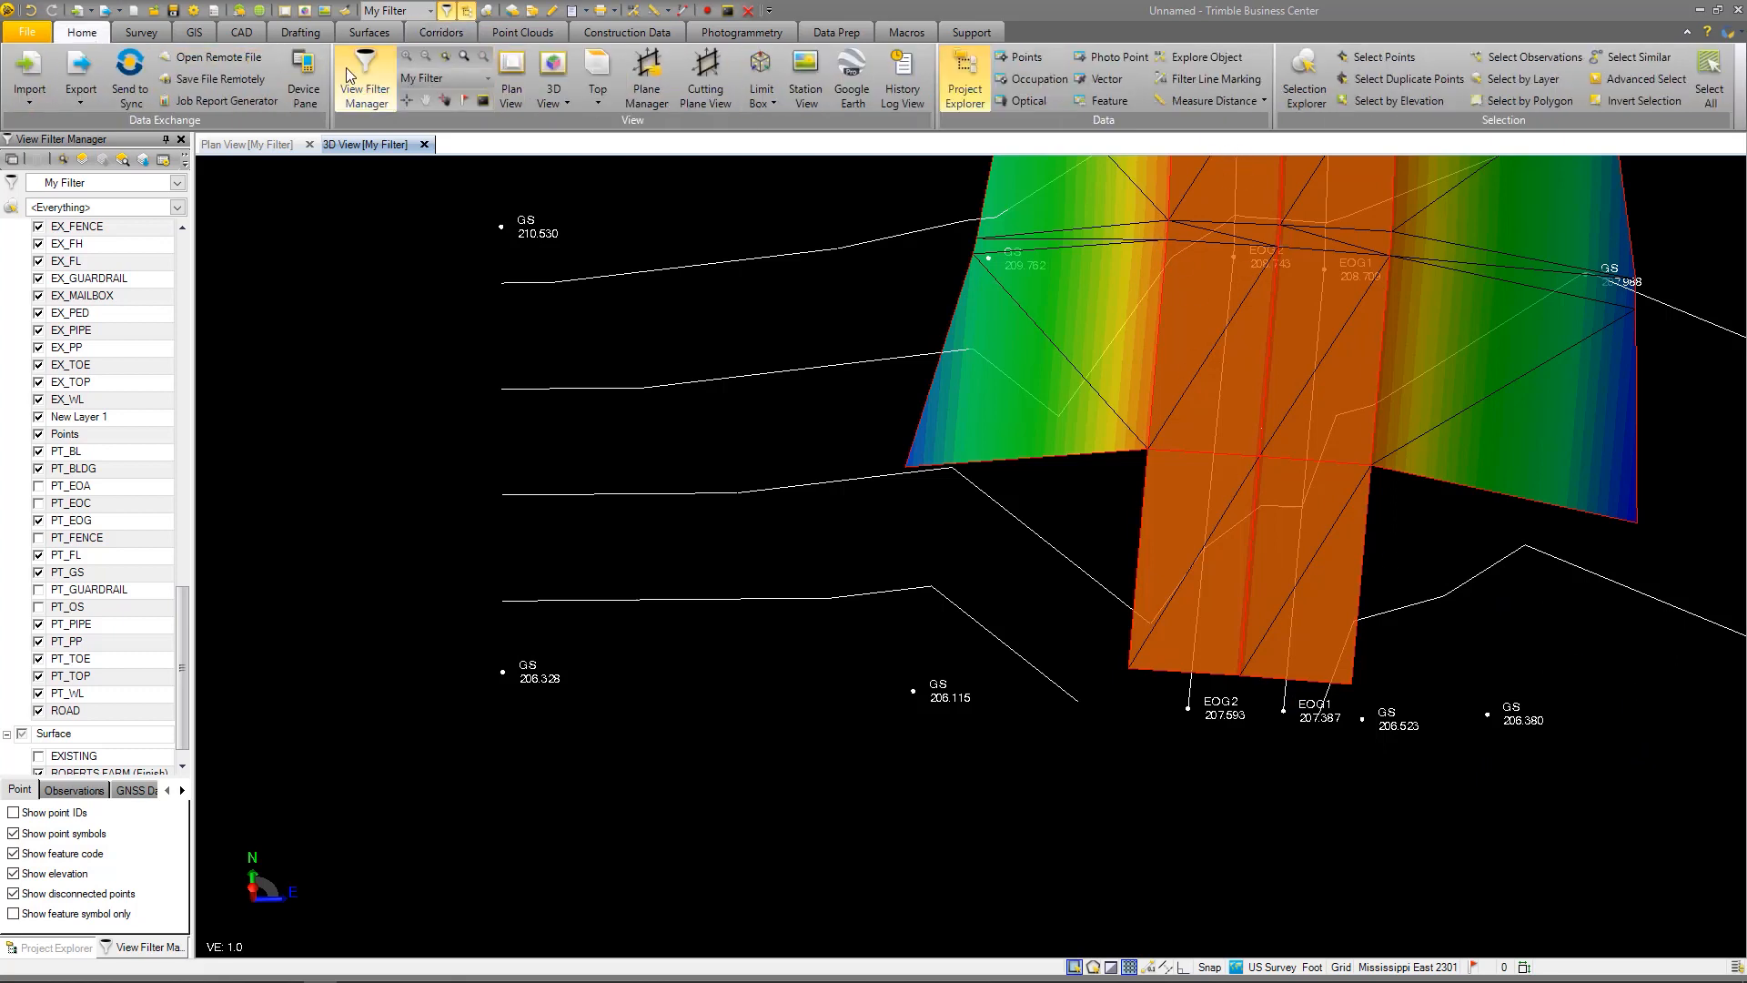
left_click(252, 34)
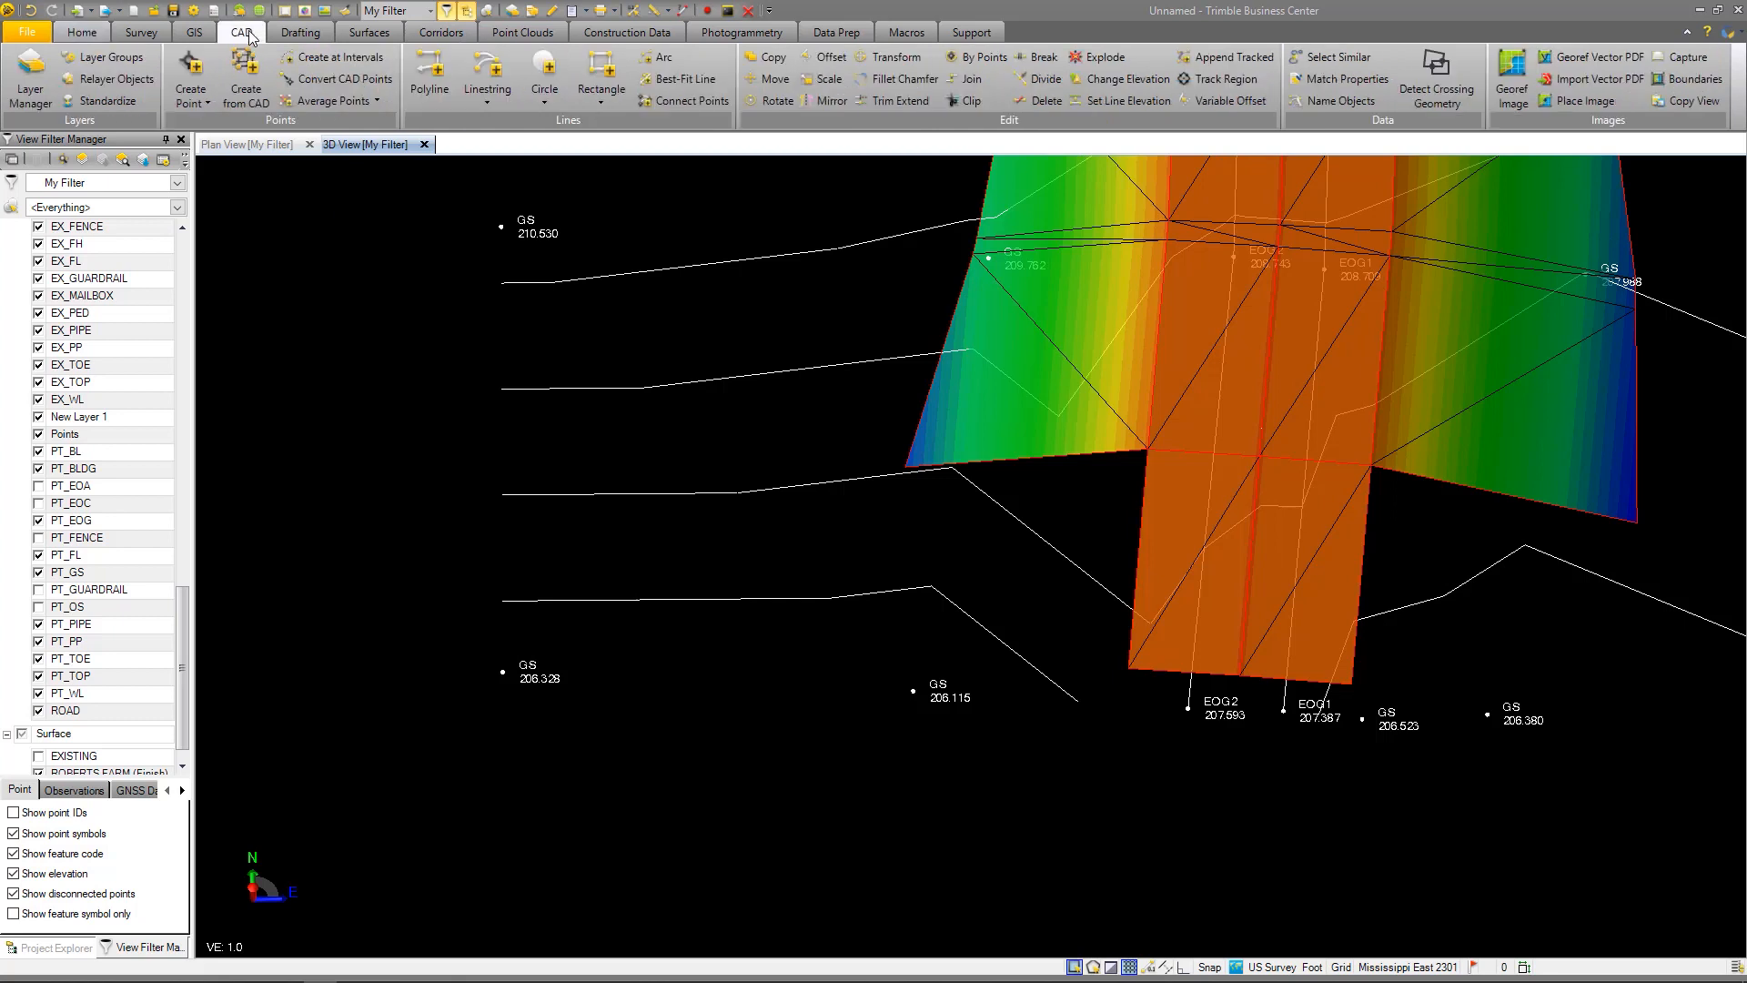
left_click(278, 36)
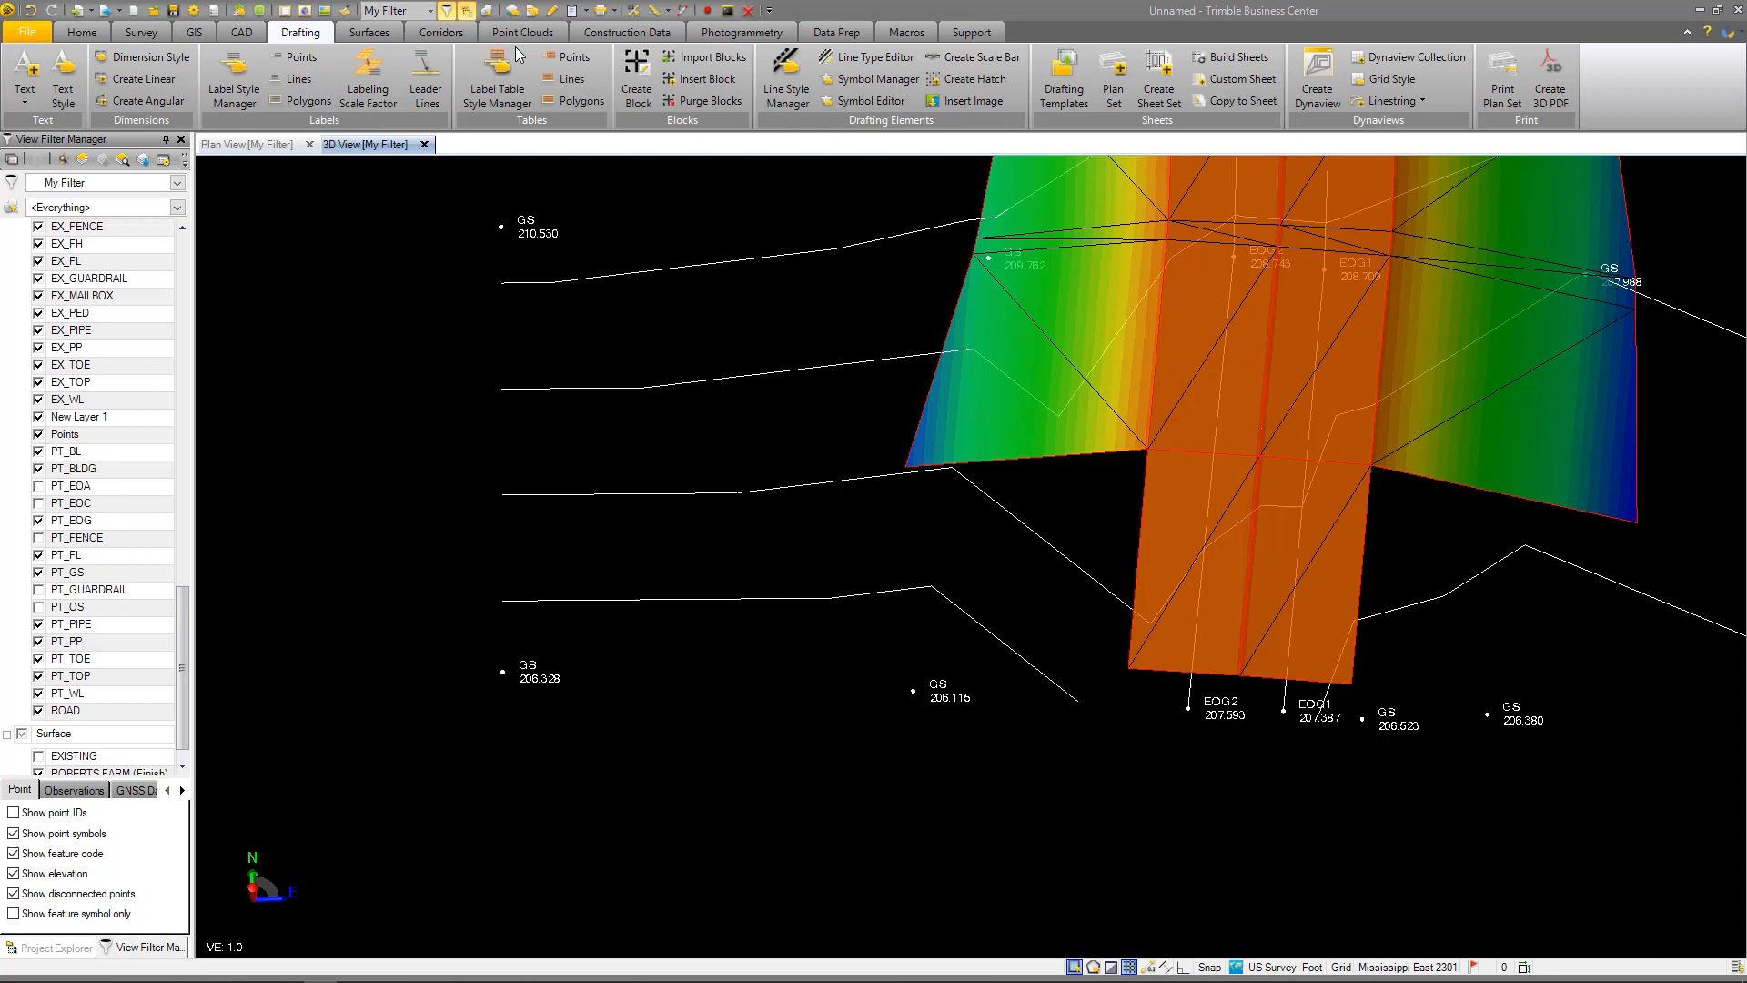
Generate a surface-to-surface earthwork report from EXISTING to ROBERTS FARM (Finish) and examine its deficit volume
left_click(587, 12)
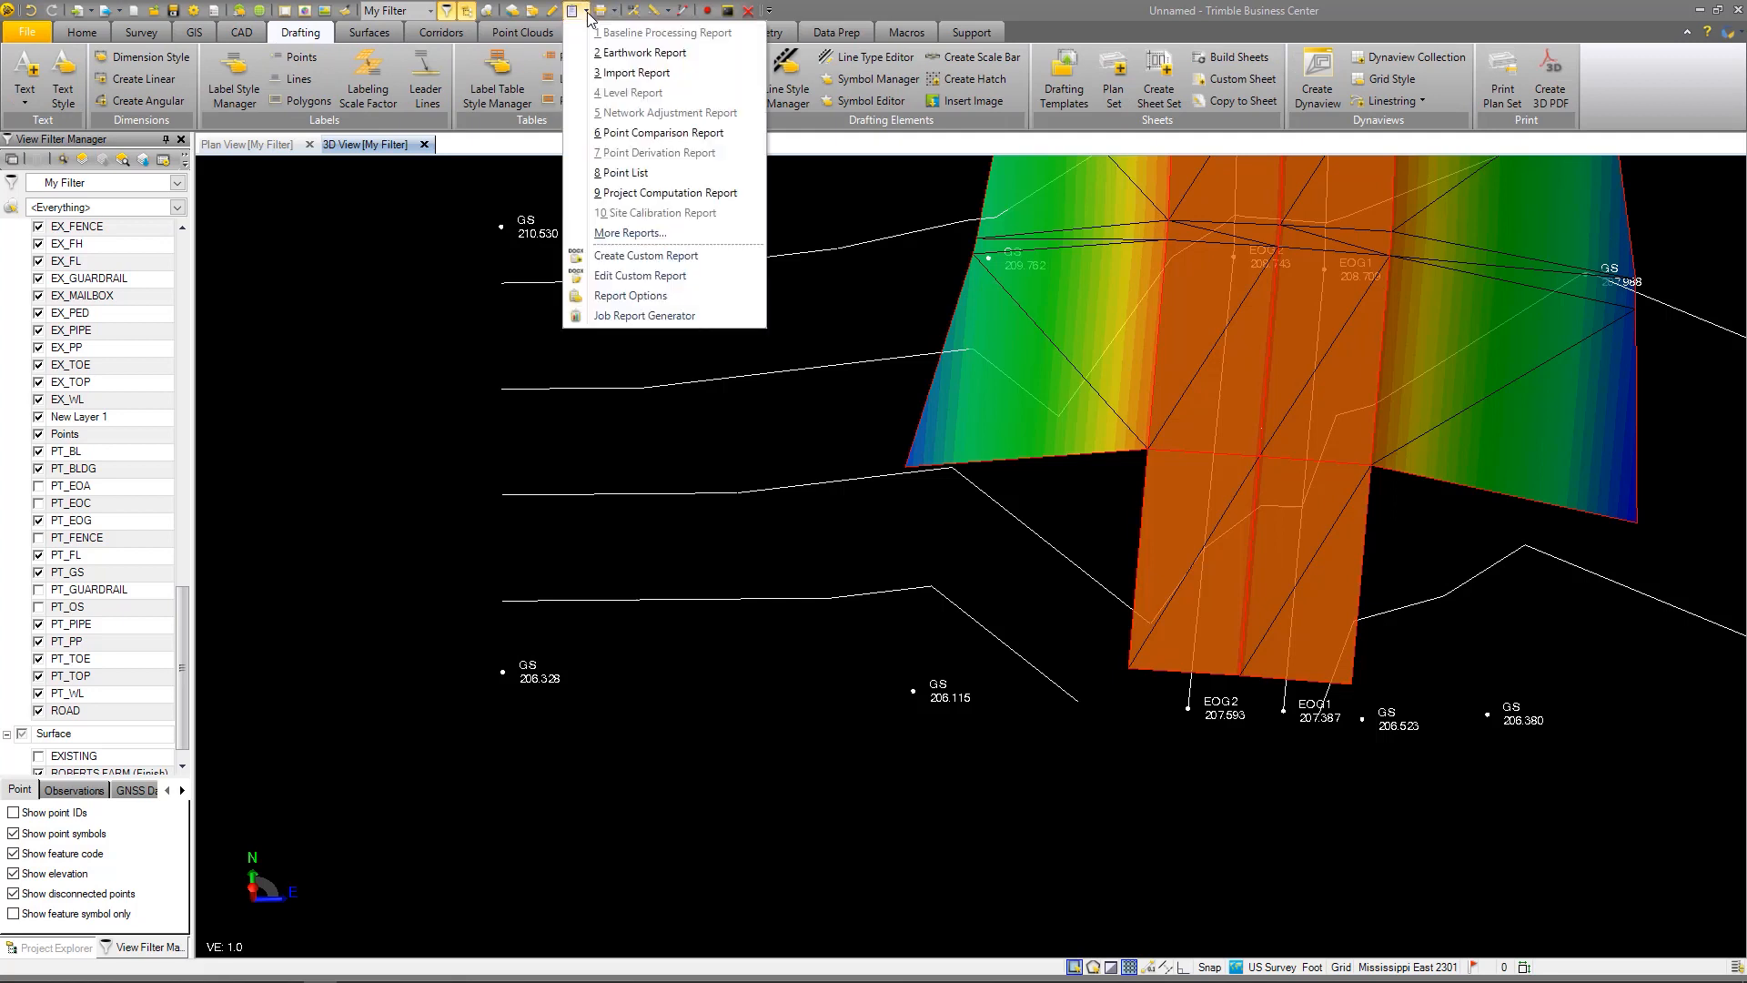
left_click(637, 53)
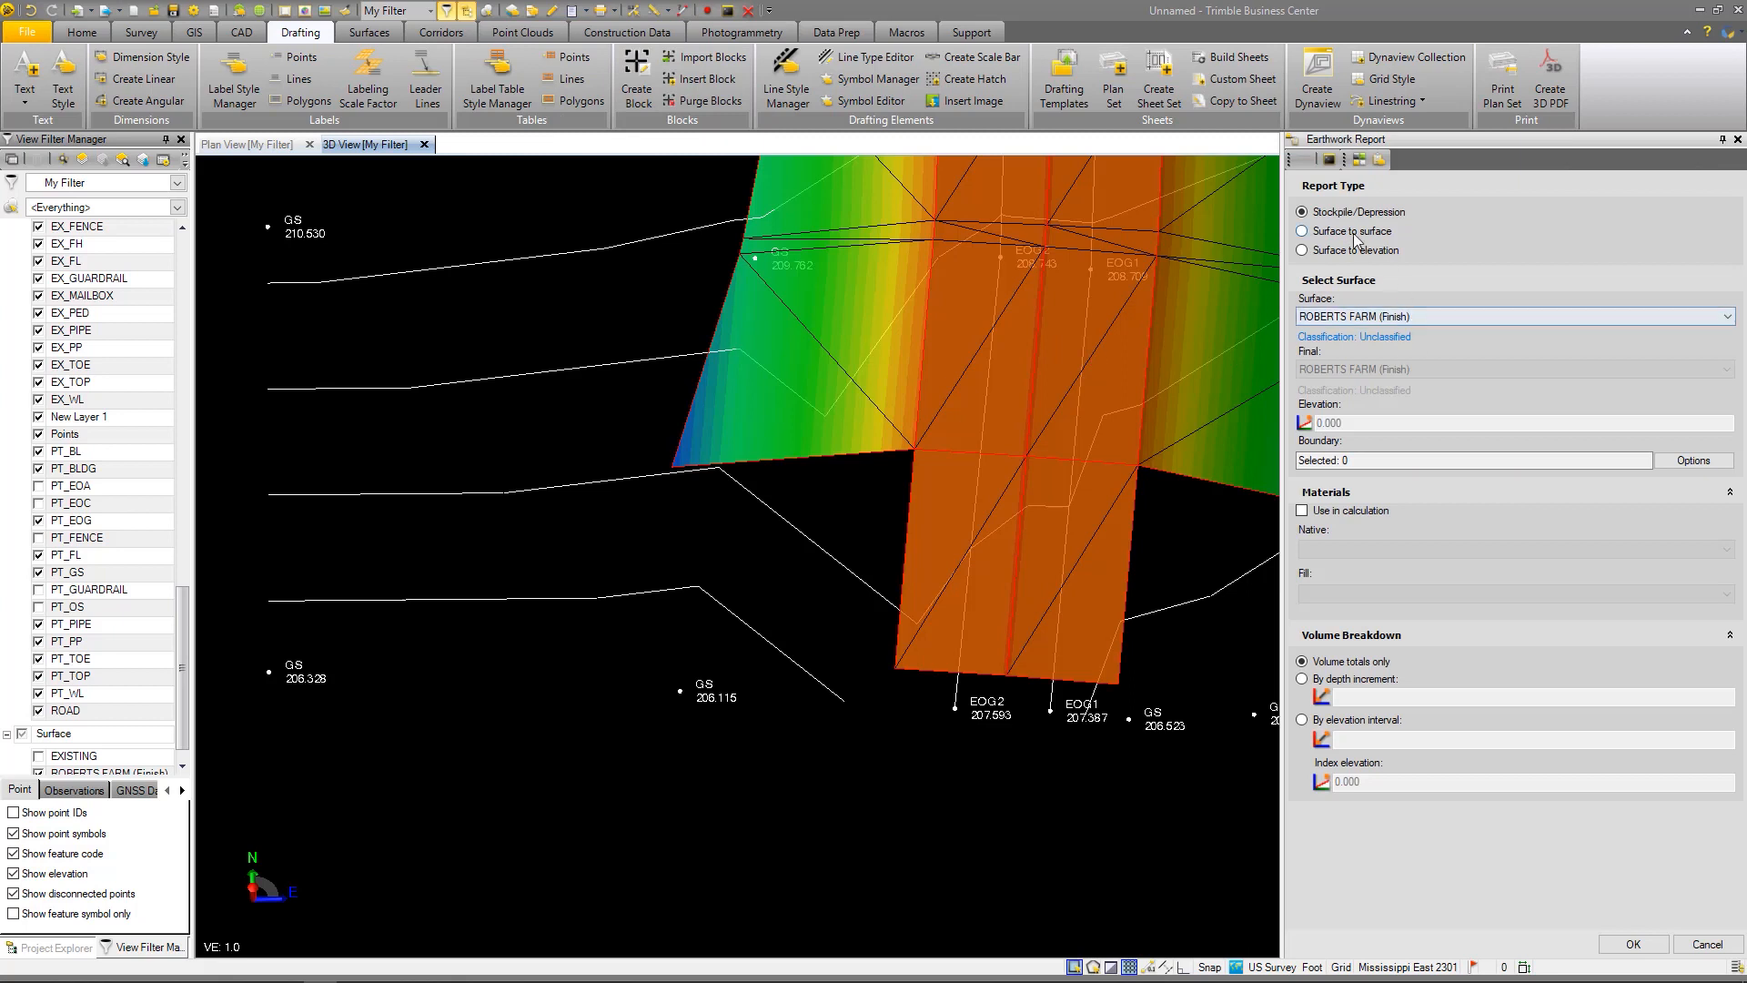
left_click(1348, 232)
left_click(1422, 319)
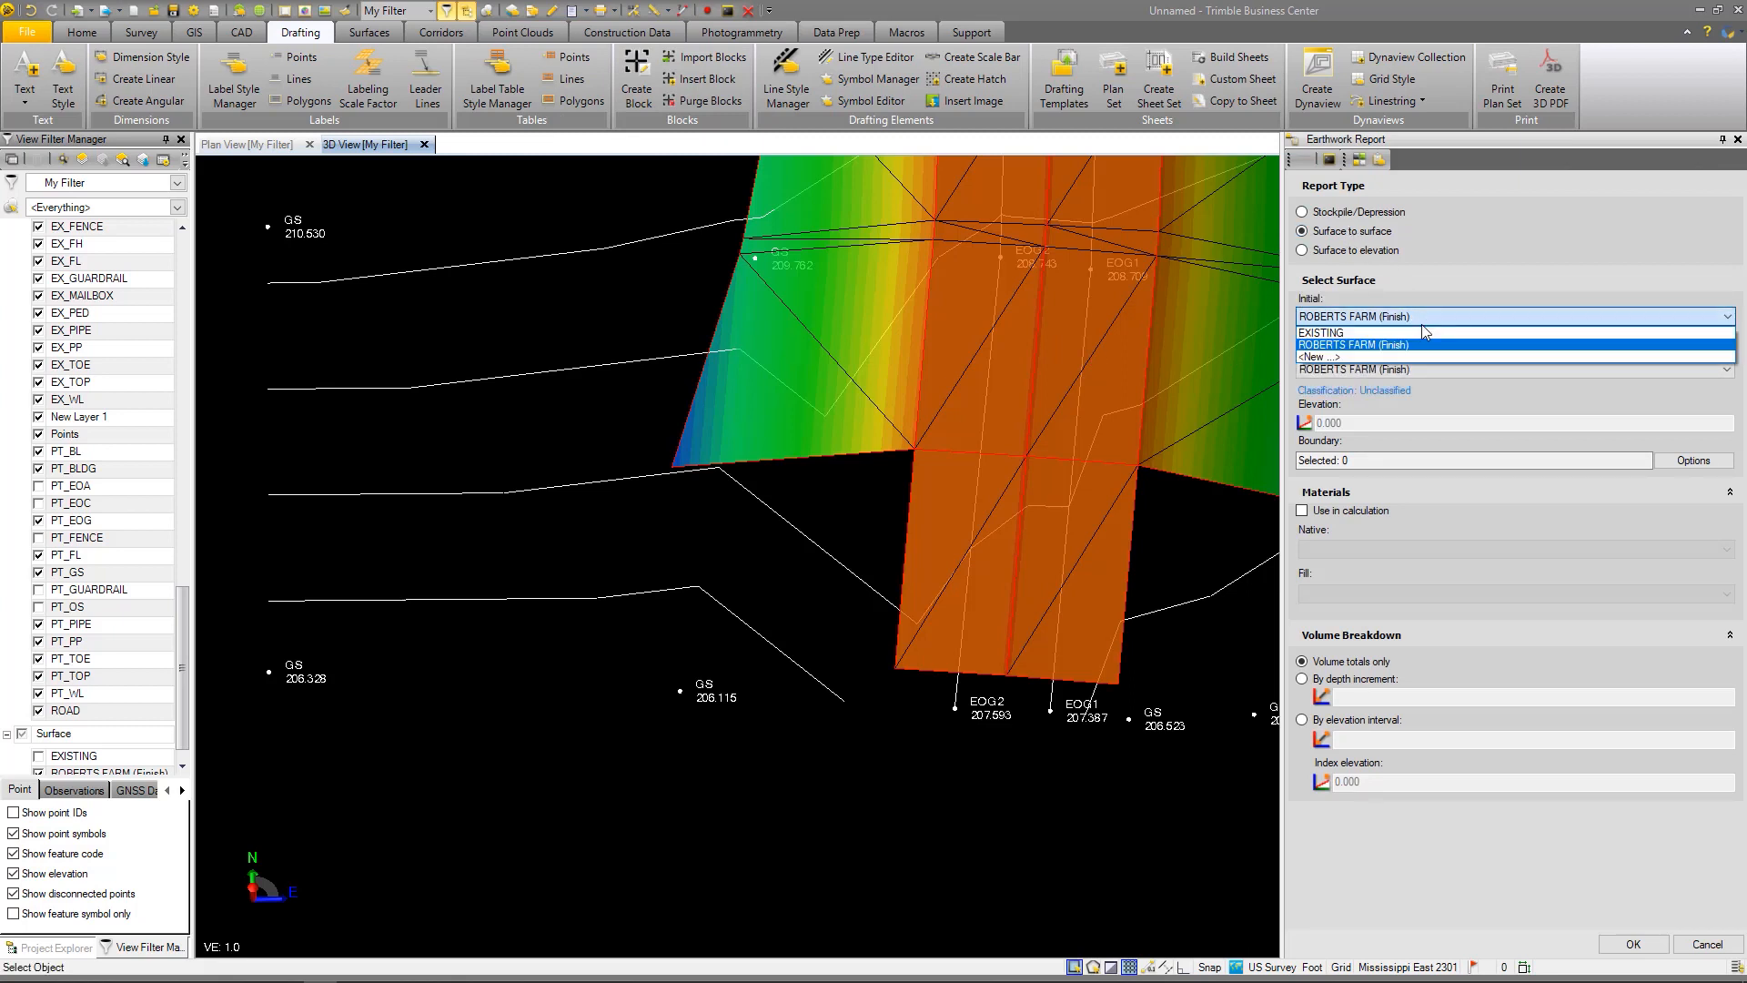
left_click(1424, 333)
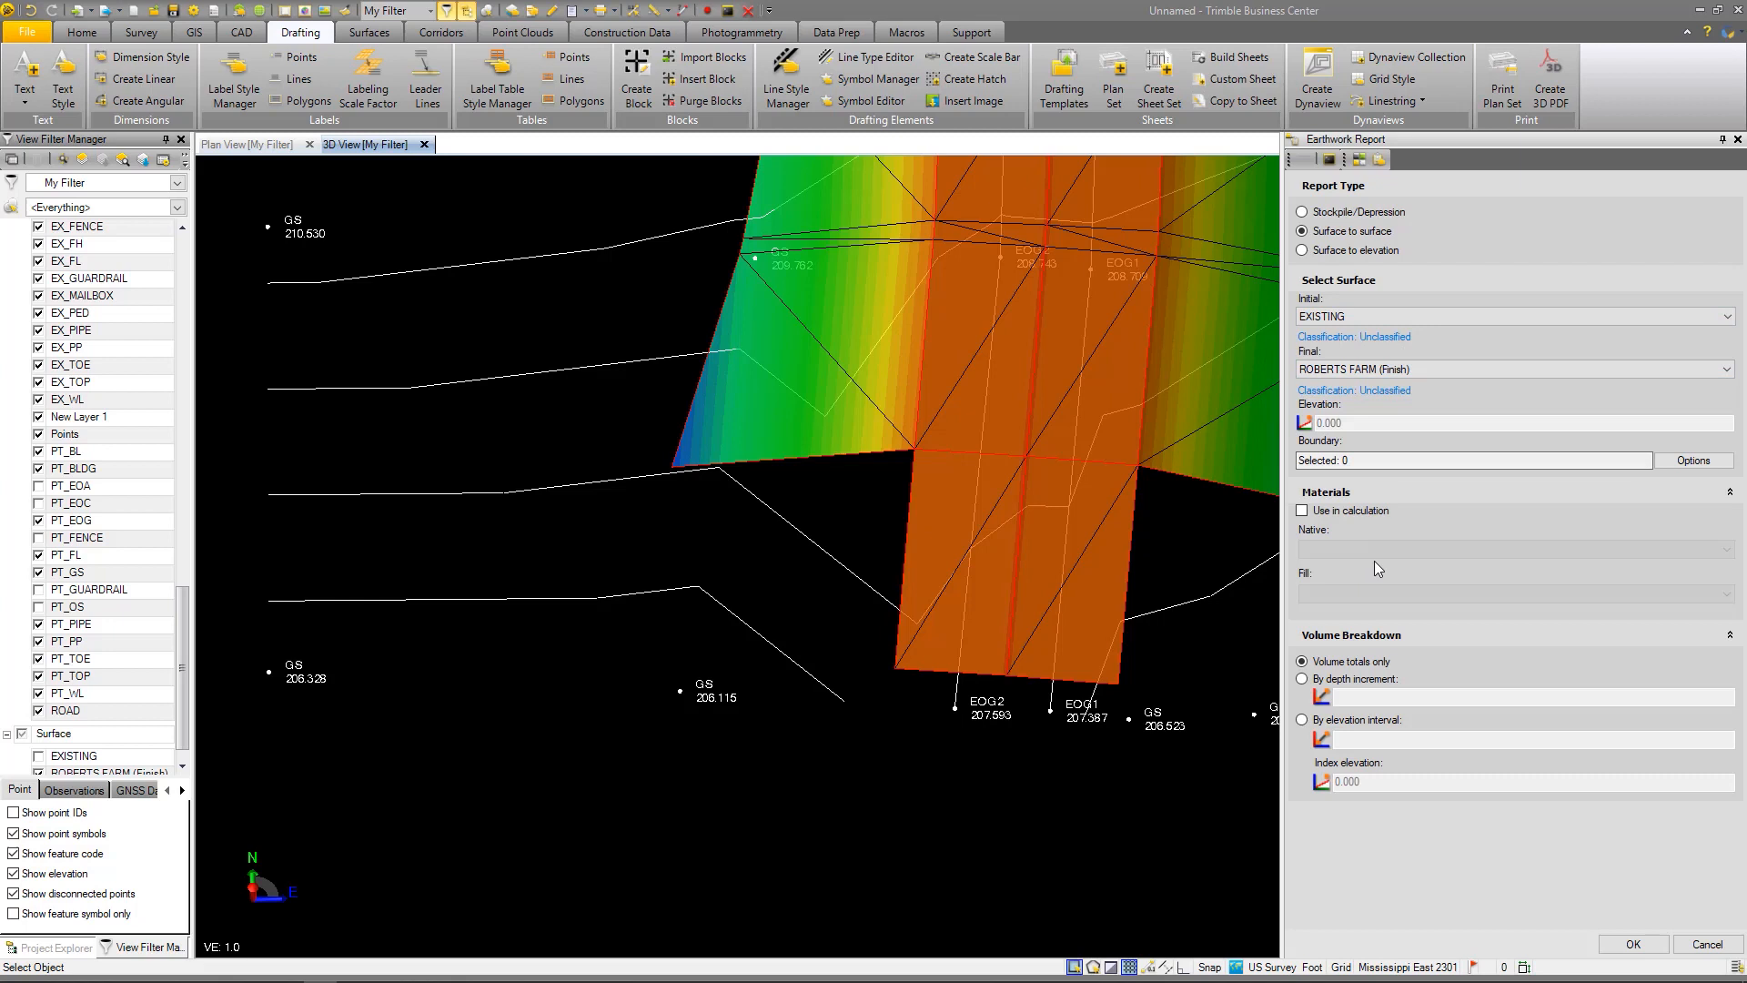
left_click(1631, 944)
scroll(1028, 516, "down", 2)
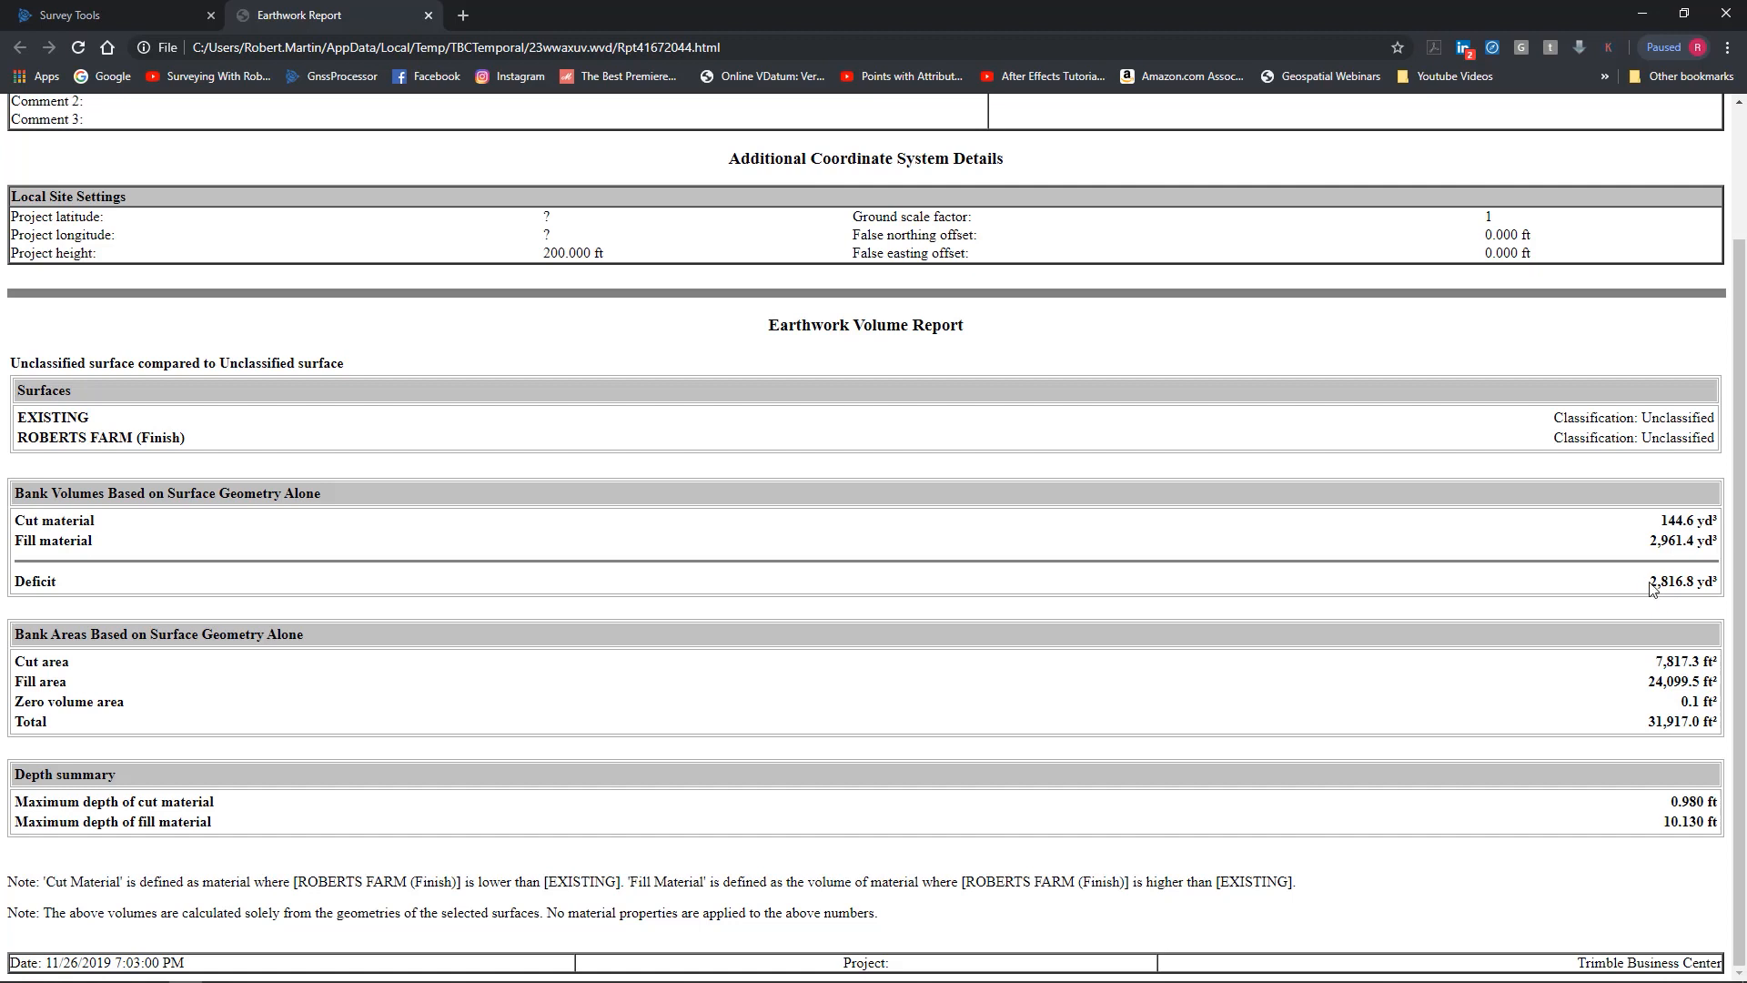
left_click_drag(1654, 585, 1707, 587)
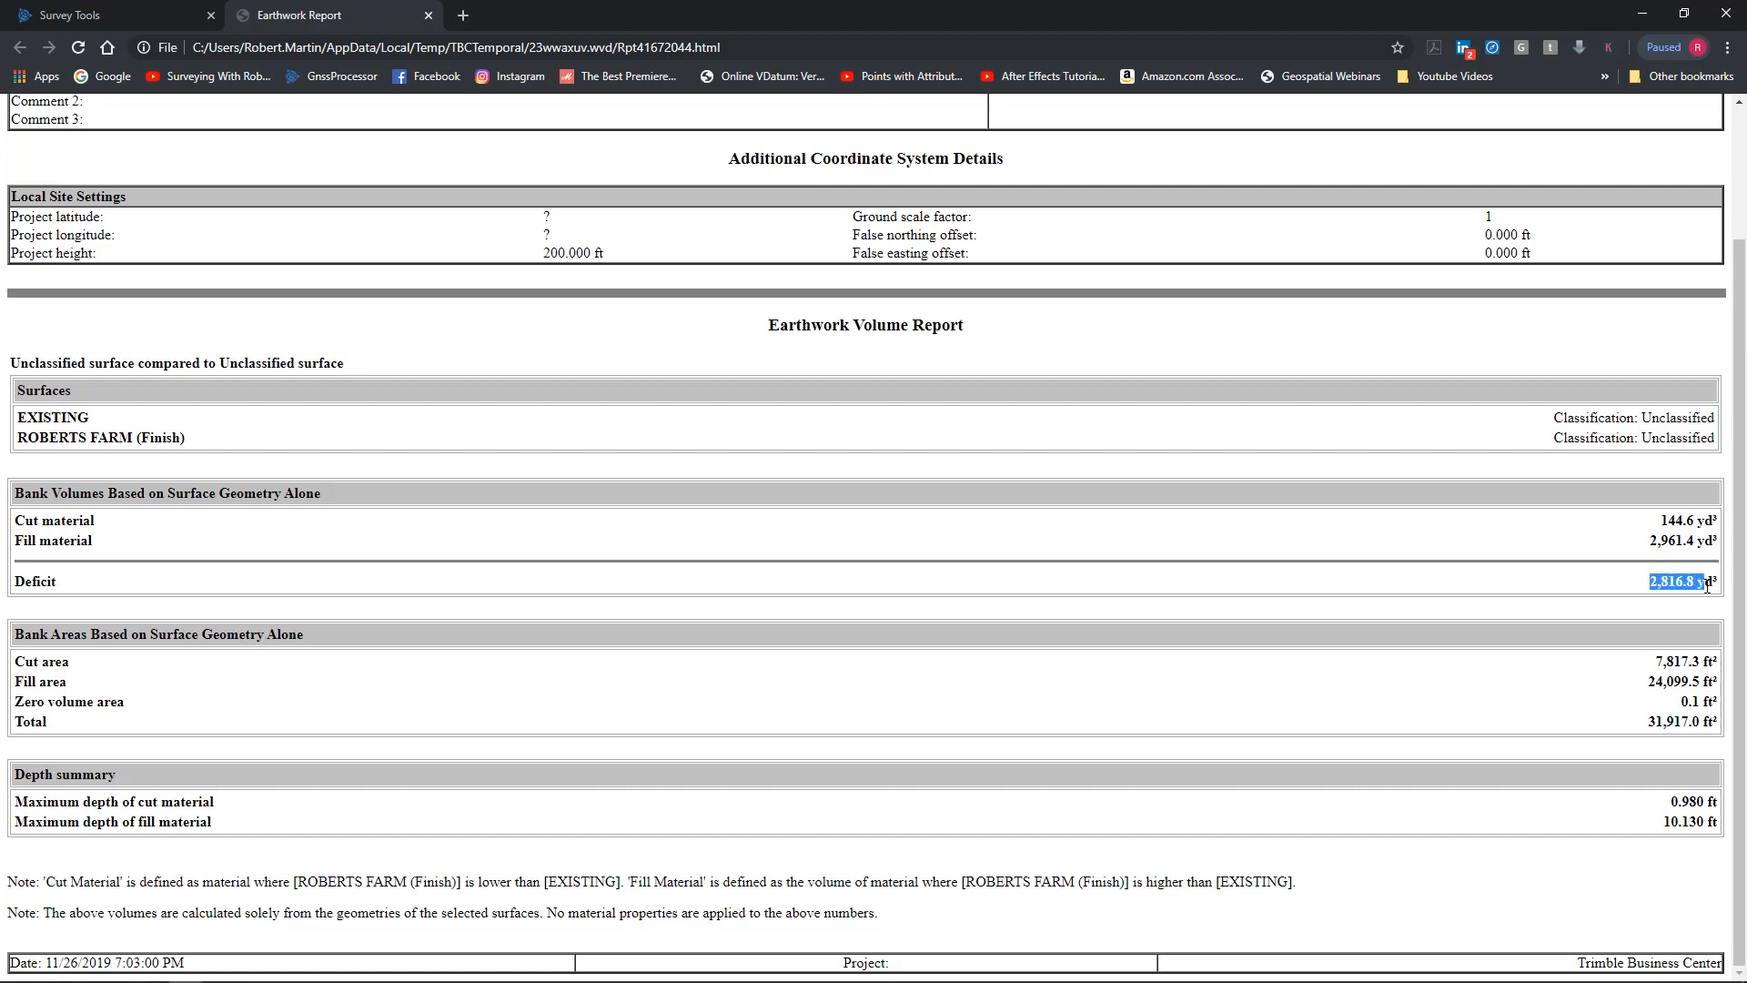